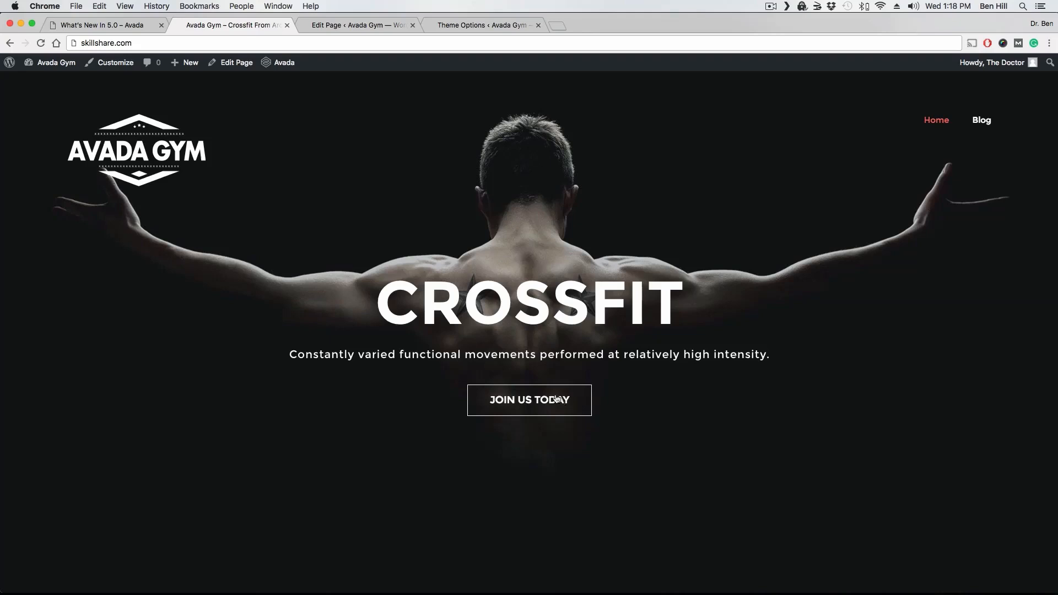
# Browse the Avada demo site's feature pages, viewing Advanced Options and Custom Widgets.
pyautogui.click(135, 26)
pyautogui.moveTo(695, 82)
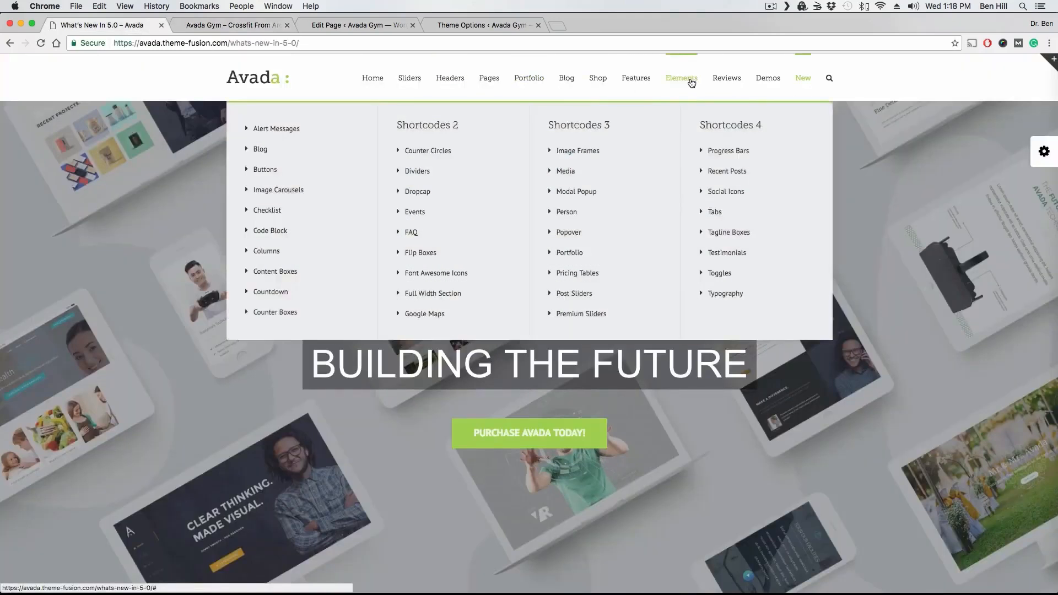
pyautogui.moveTo(636, 78)
pyautogui.click(446, 154)
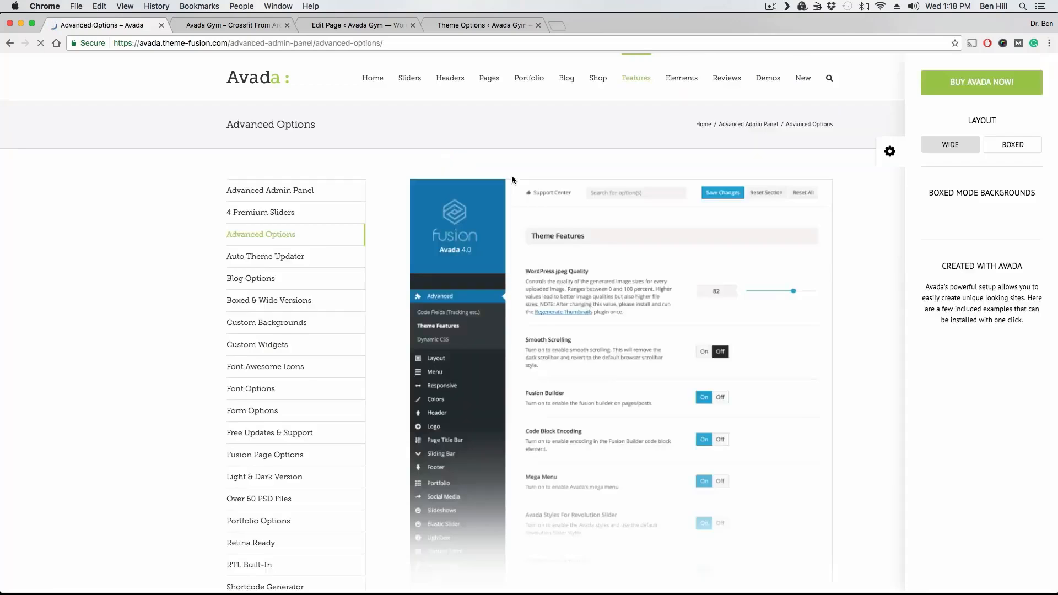
pyautogui.scroll(-2, 528, 200)
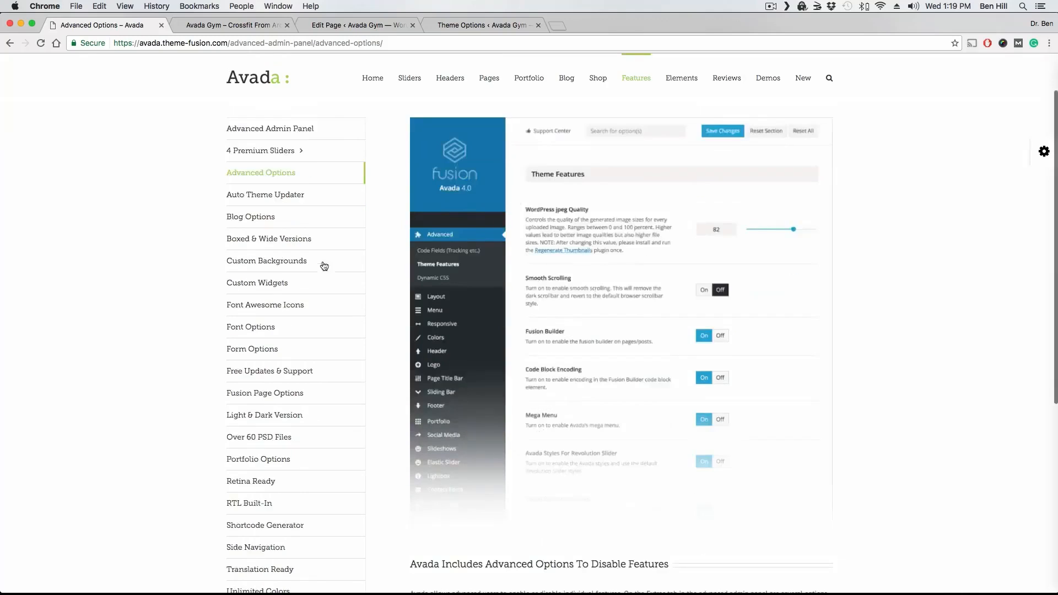
pyautogui.click(270, 280)
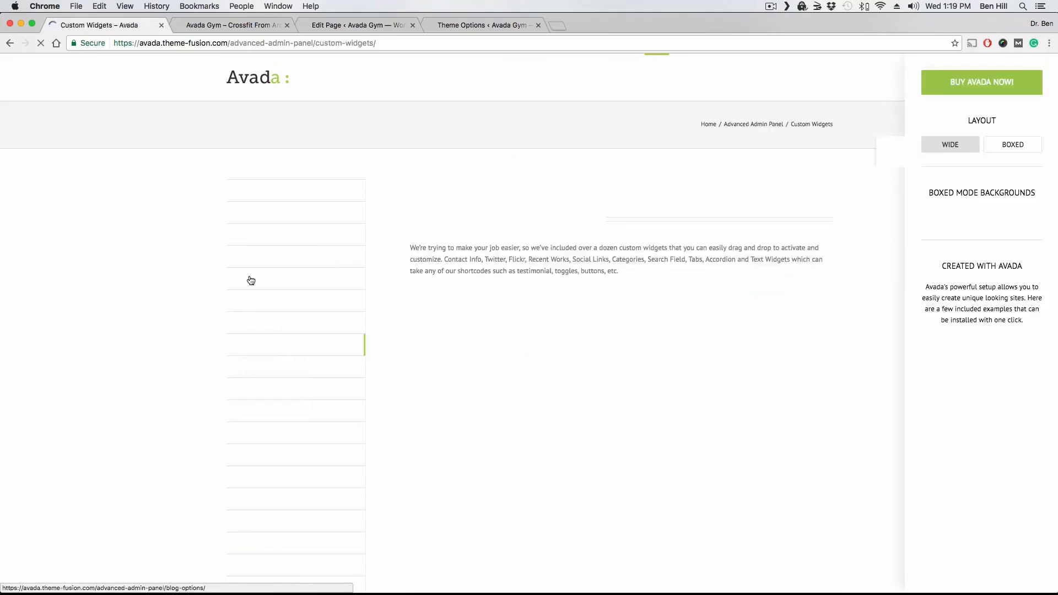
pyautogui.scroll(-2, 197, 254)
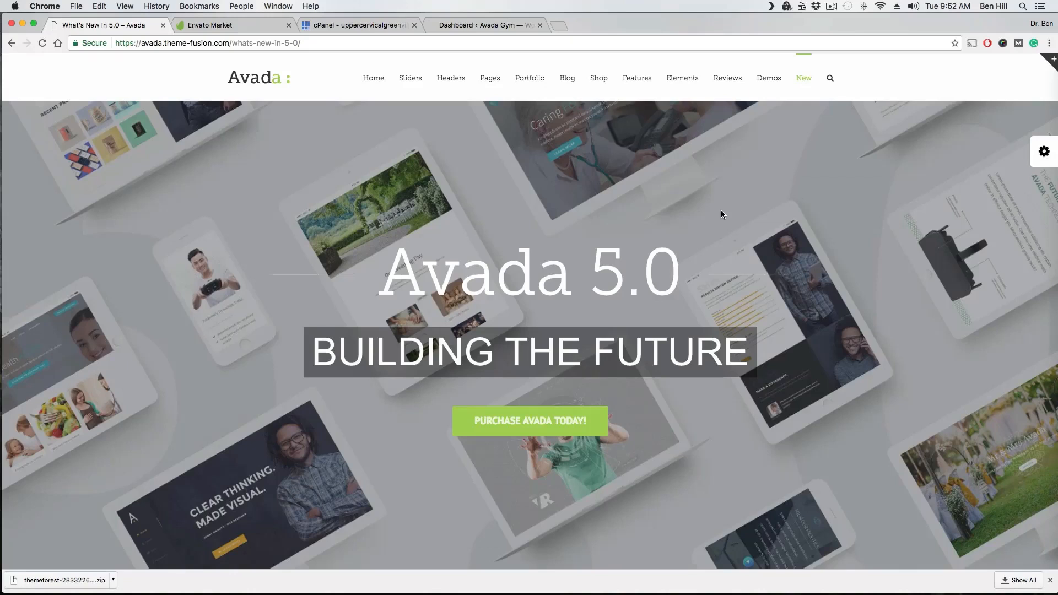
# Search Envato Market's Themes & Templates for "avada" and open the Avada | Responsive Multi-Purpose Theme item page.
pyautogui.click(212, 25)
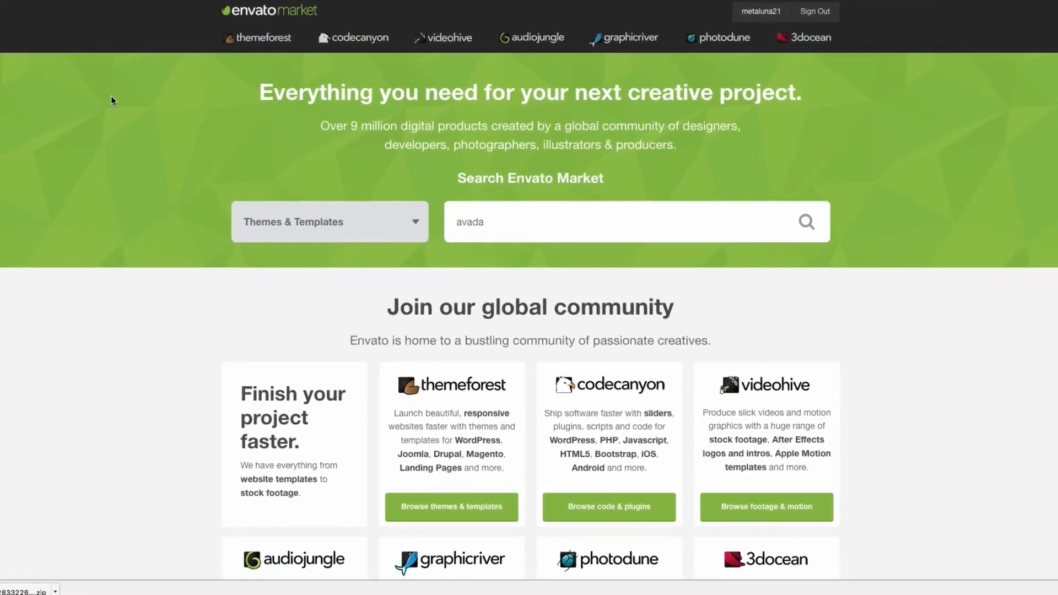
pyautogui.click(573, 233)
pyautogui.press('Return')
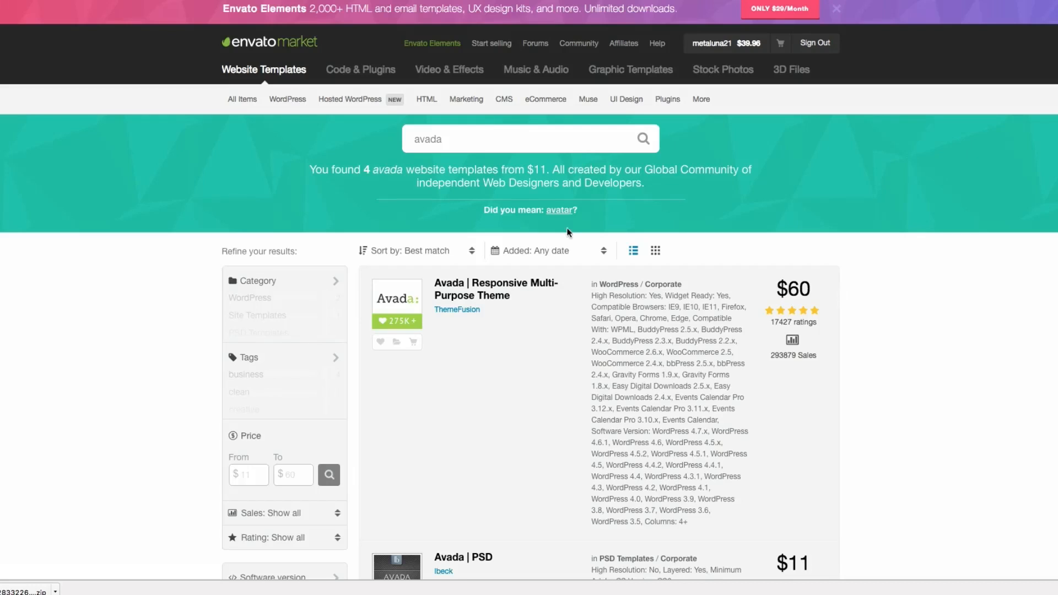
pyautogui.scroll(-1, 529, 317)
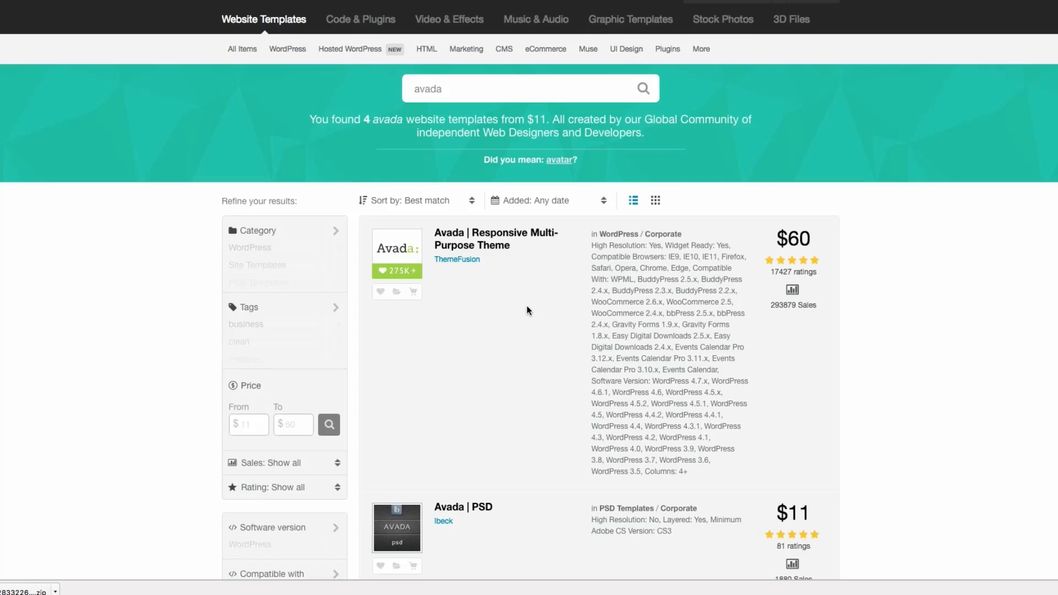
pyautogui.click(503, 245)
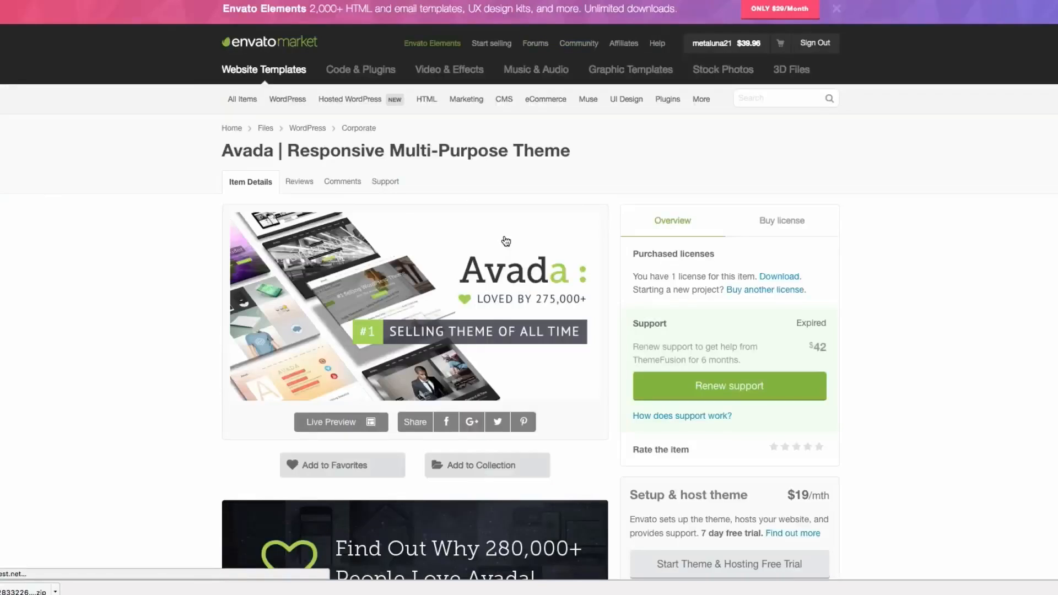
pyautogui.scroll(-2, 413, 236)
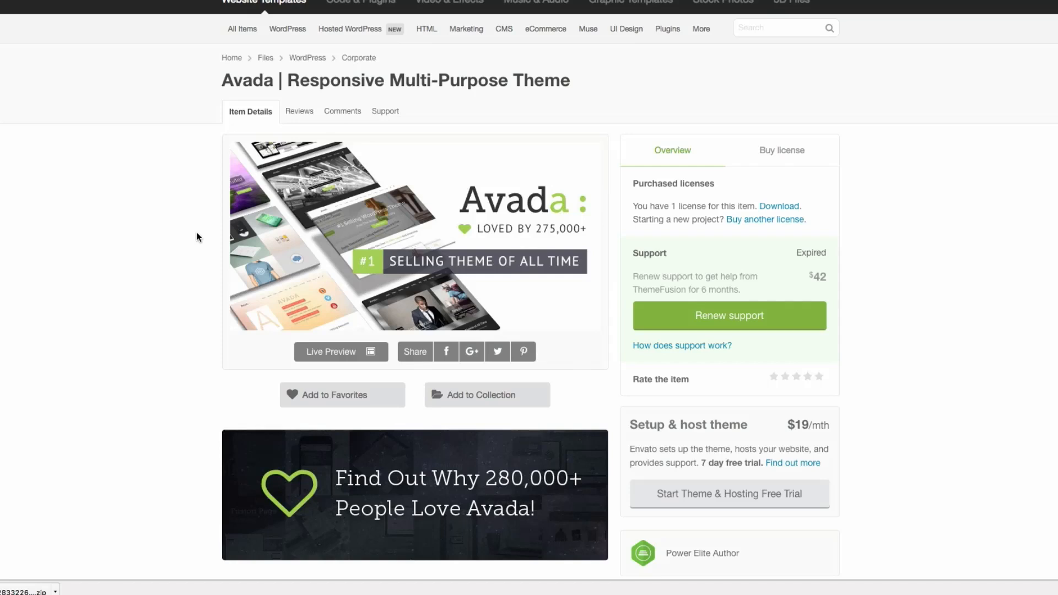
# Open the account's Downloads page and view the download options for the Avada | Responsive Multi-Purpose Theme.
pyautogui.scroll(2, 413, 237)
pyautogui.moveTo(750, 48)
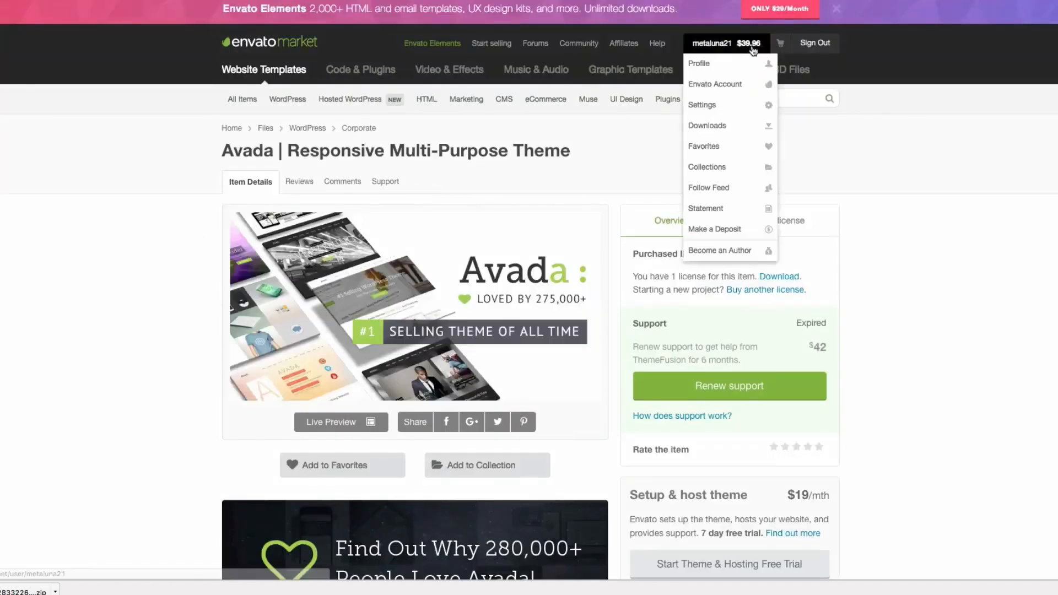
pyautogui.click(711, 132)
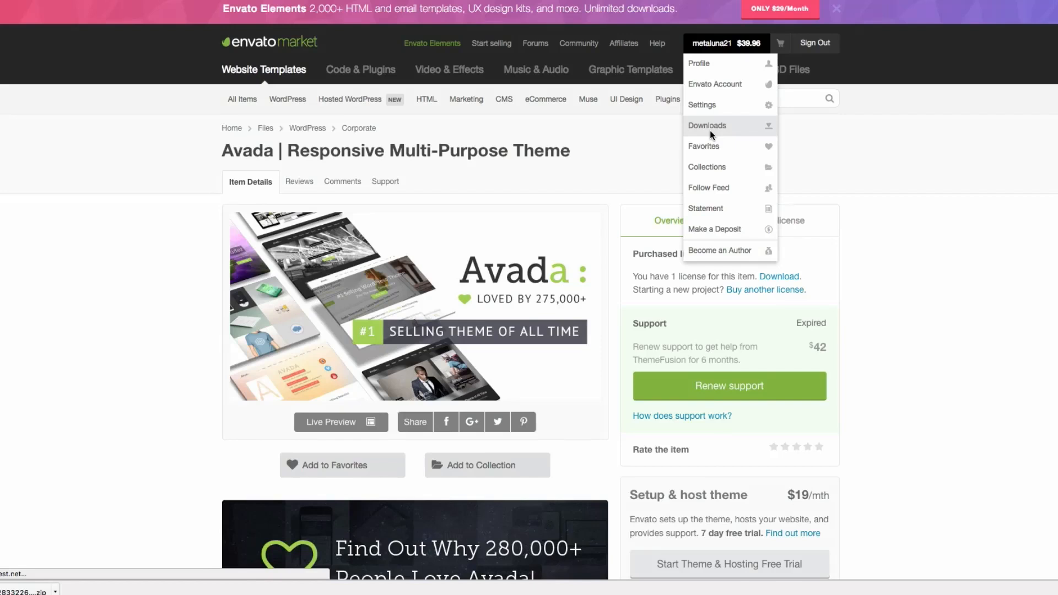
pyautogui.scroll(-2, 134, 219)
pyautogui.scroll(-15, 133, 218)
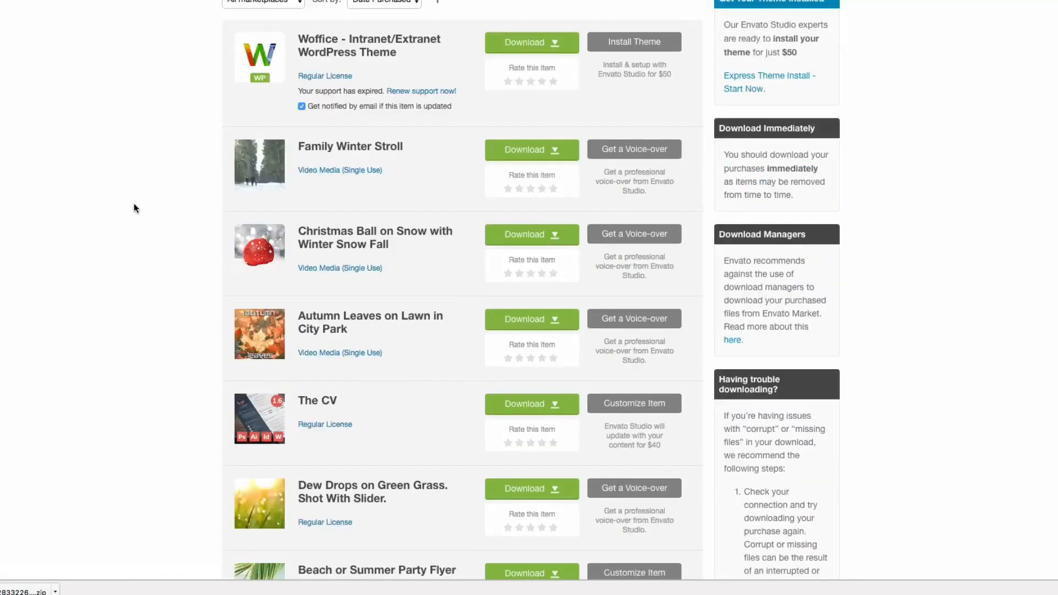
pyautogui.scroll(-13, 134, 208)
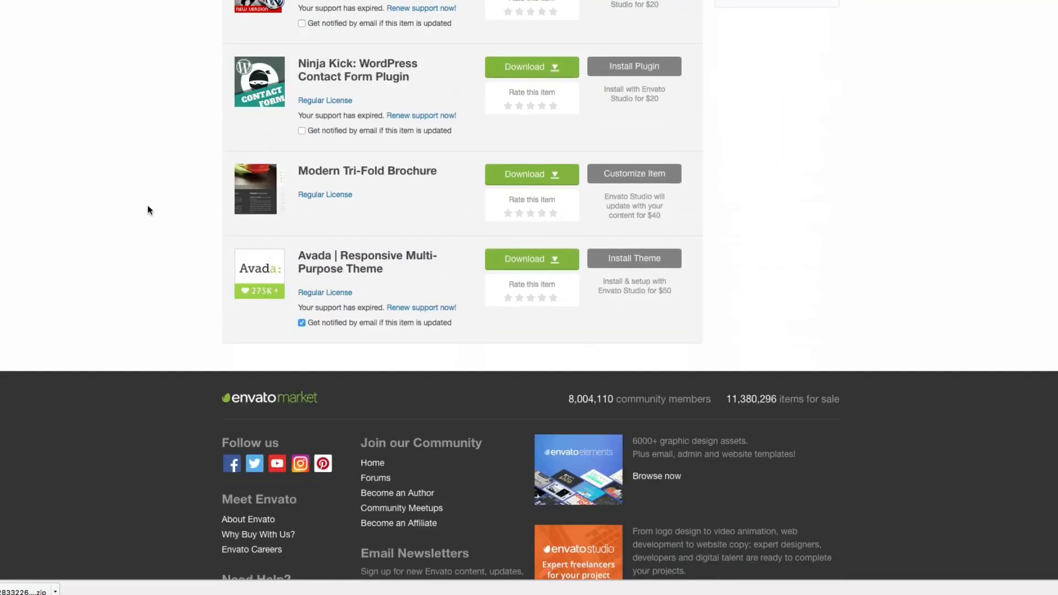
pyautogui.moveTo(255, 261)
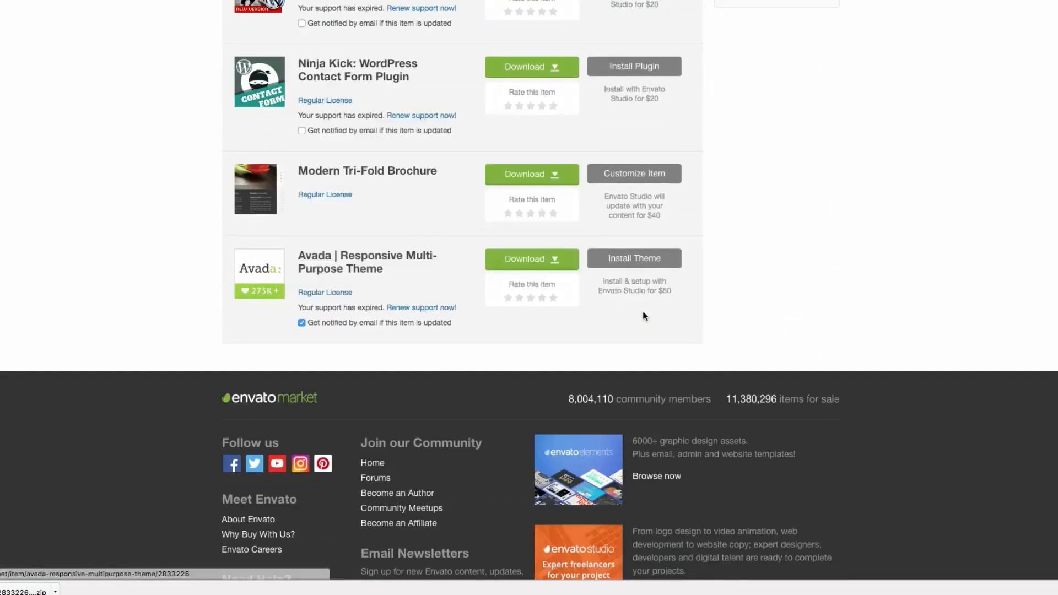
pyautogui.click(561, 269)
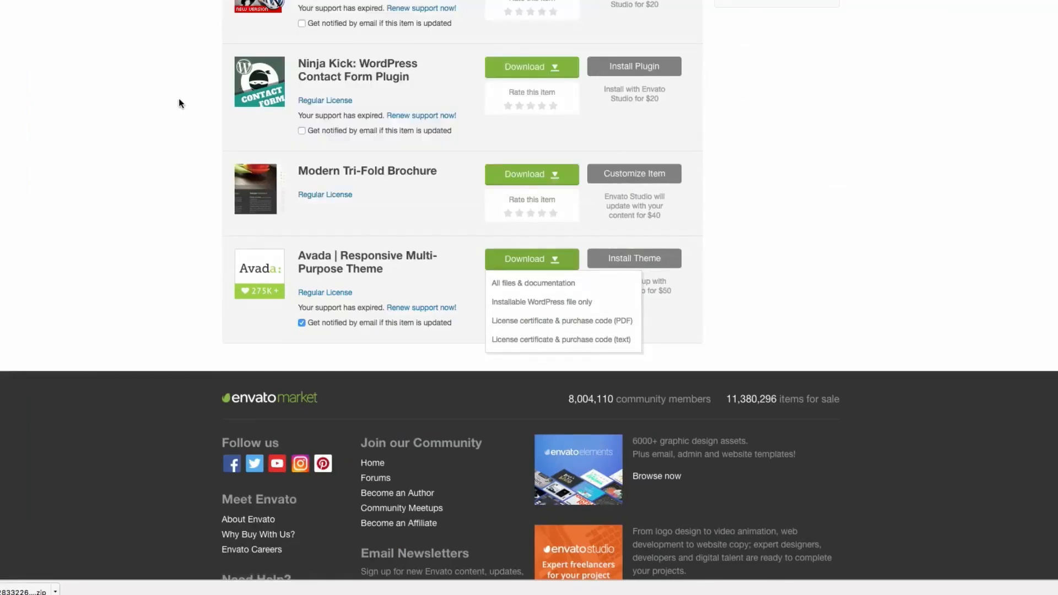
pyautogui.click(179, 103)
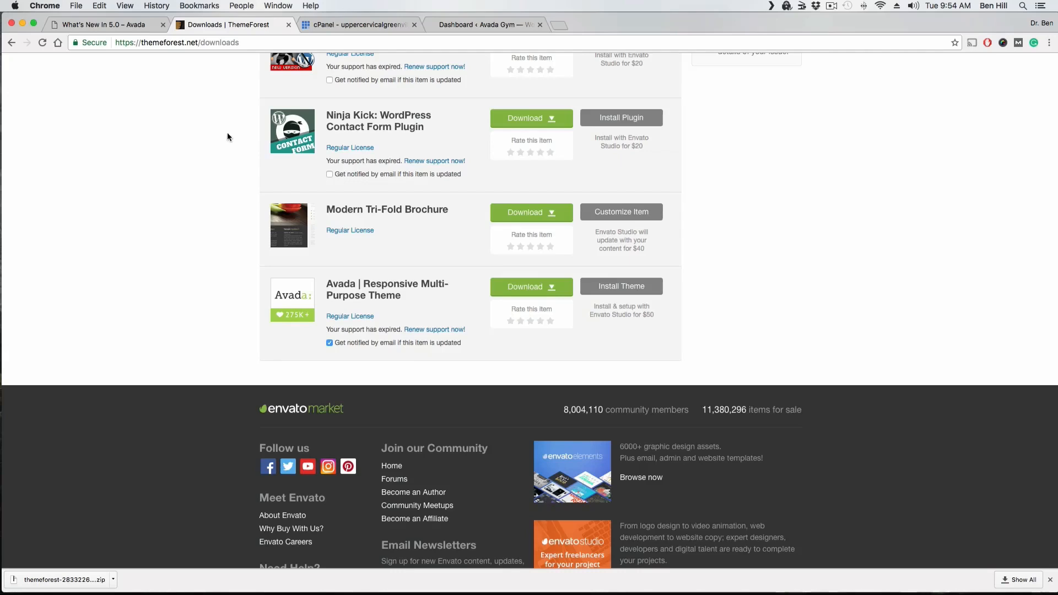
# Open Bluehost's hosting sign-up page and review the Basic, Plus, Prime and Go PRO plans.
pyautogui.click(364, 28)
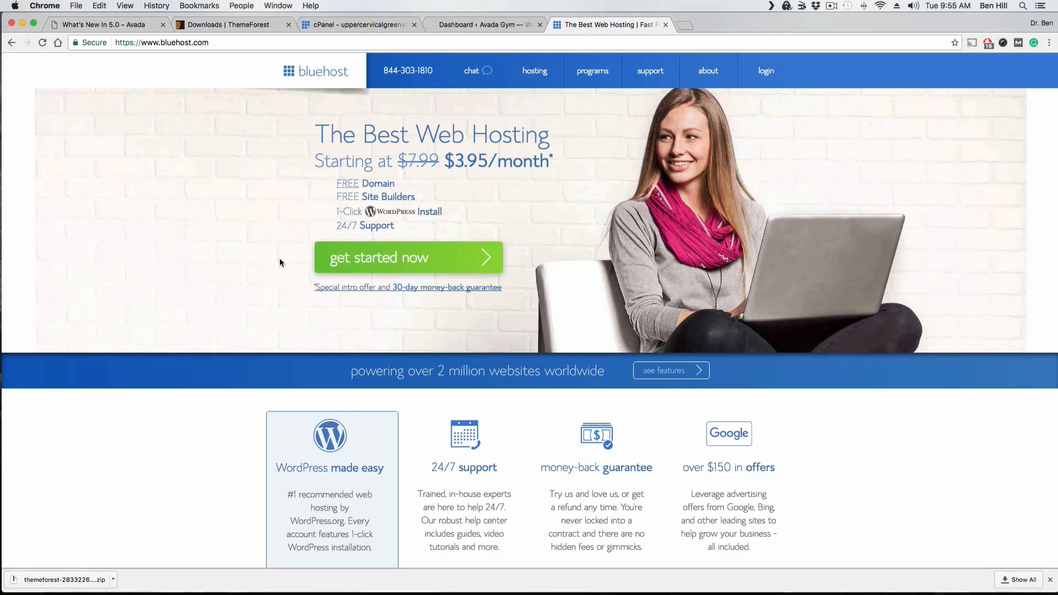
pyautogui.click(382, 269)
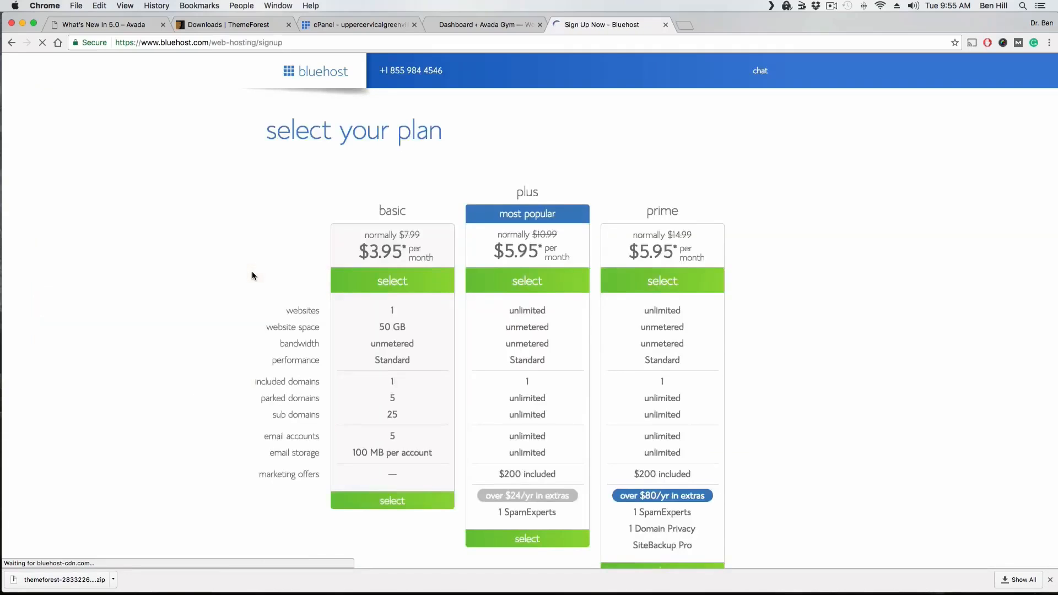
pyautogui.scroll(-1, 236, 257)
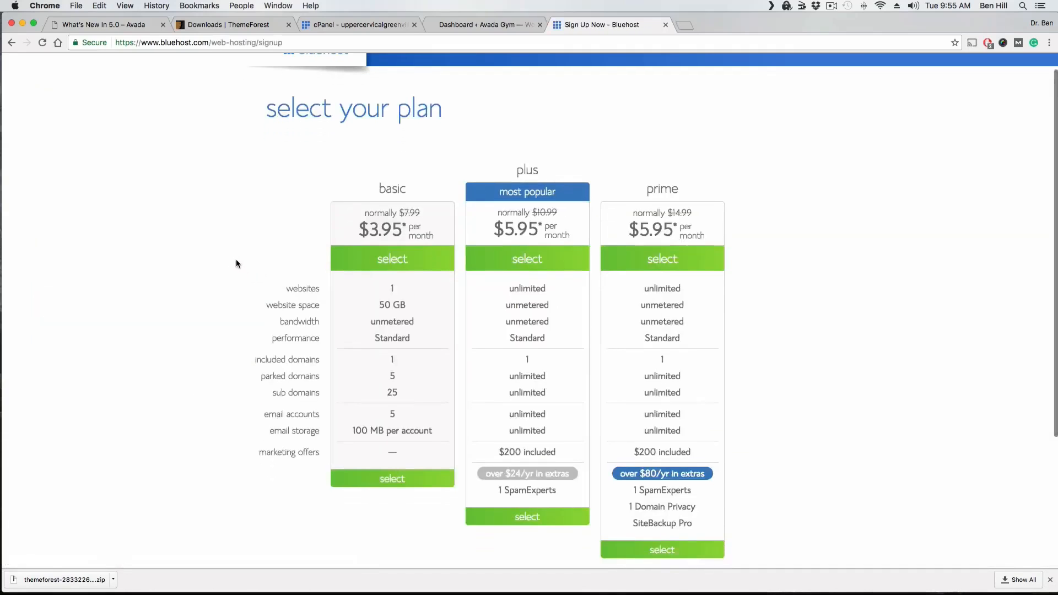
pyautogui.scroll(-5, 811, 250)
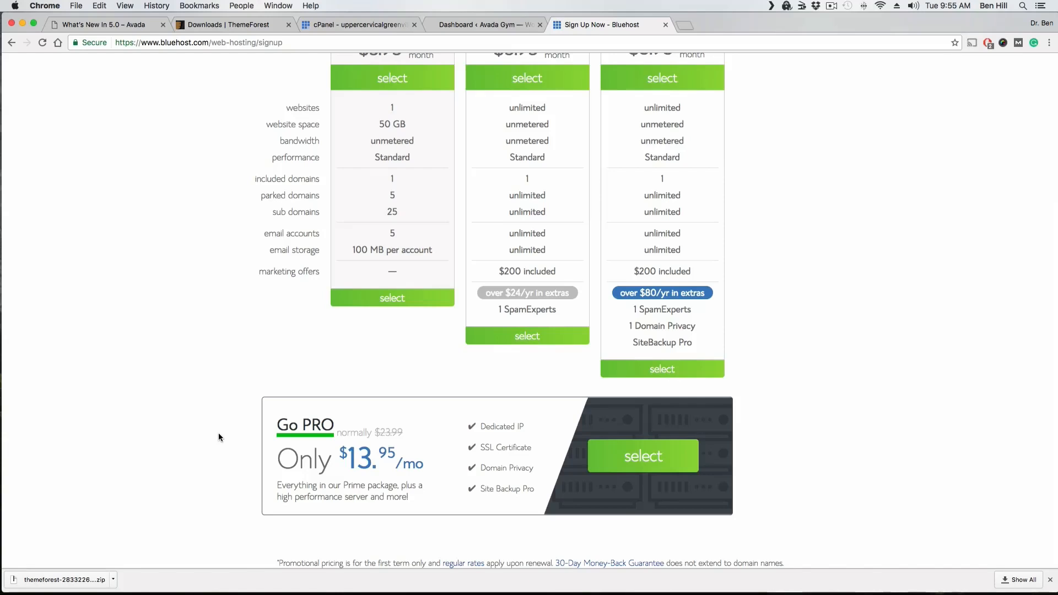
pyautogui.scroll(3, 220, 414)
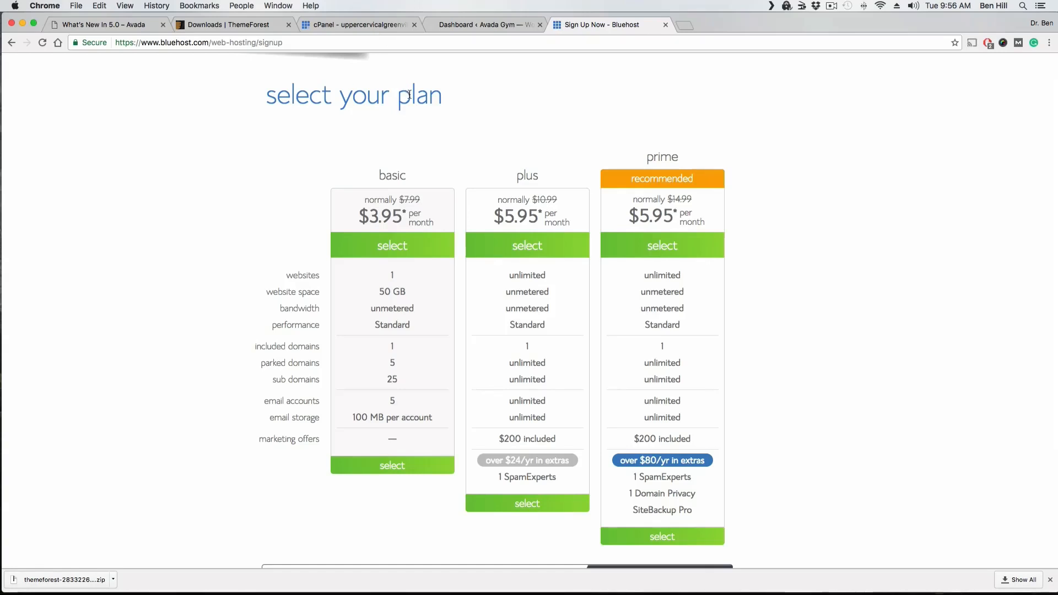
# Switch to the hosting account's cPanel and start the WordPress installer from the website section.
pyautogui.click(382, 26)
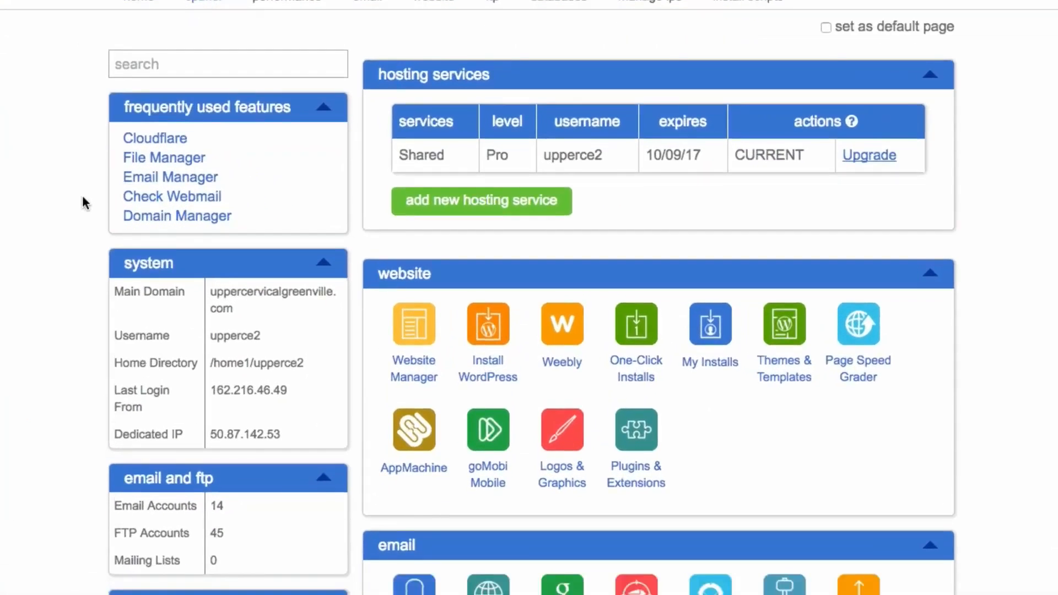
pyautogui.scroll(-1, 14, 223)
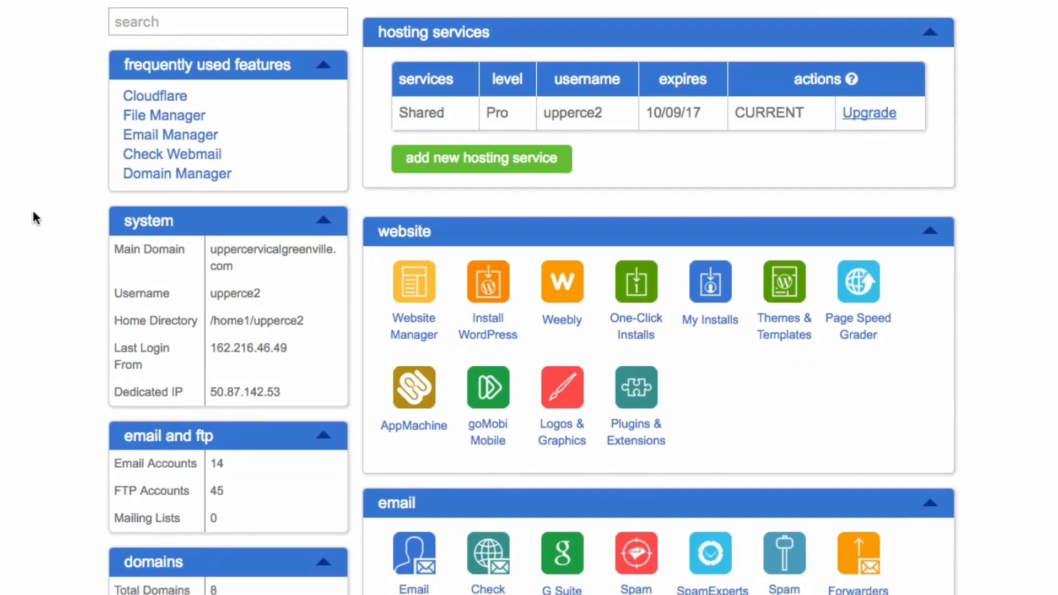
pyautogui.click(494, 297)
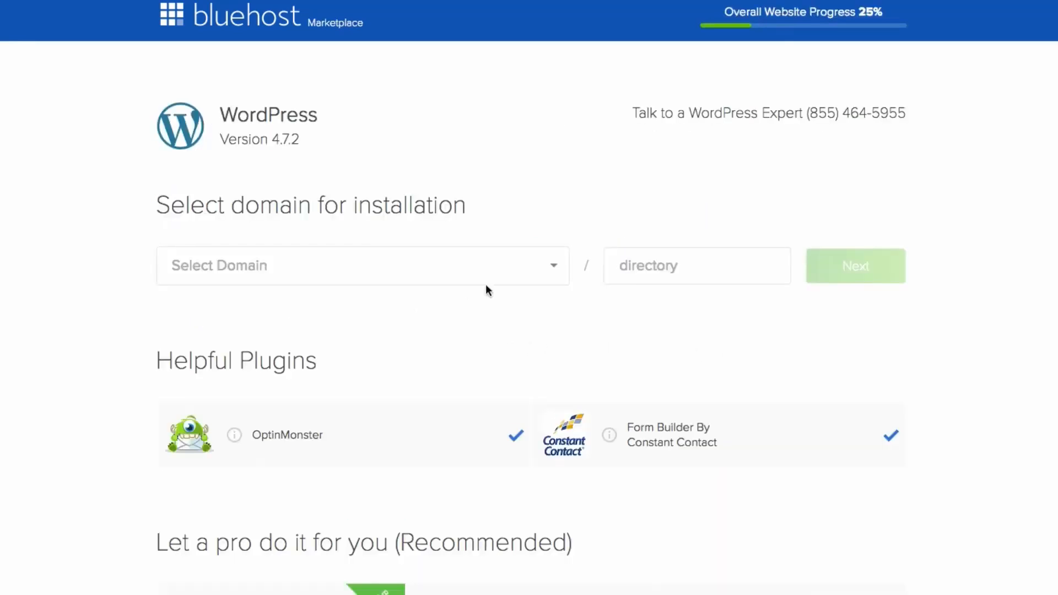
pyautogui.click(549, 273)
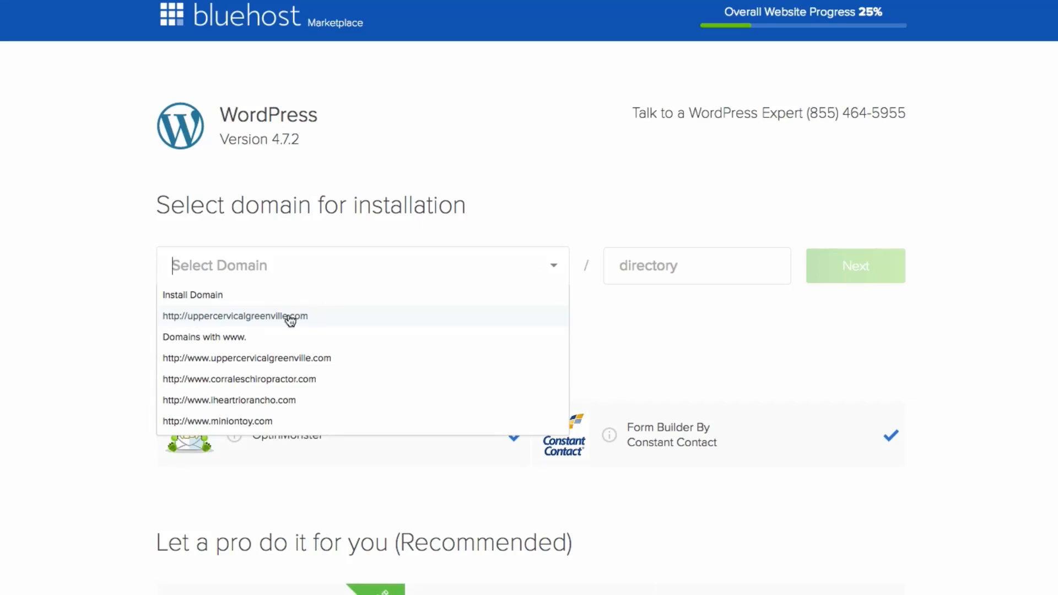
pyautogui.scroll(-5, 289, 321)
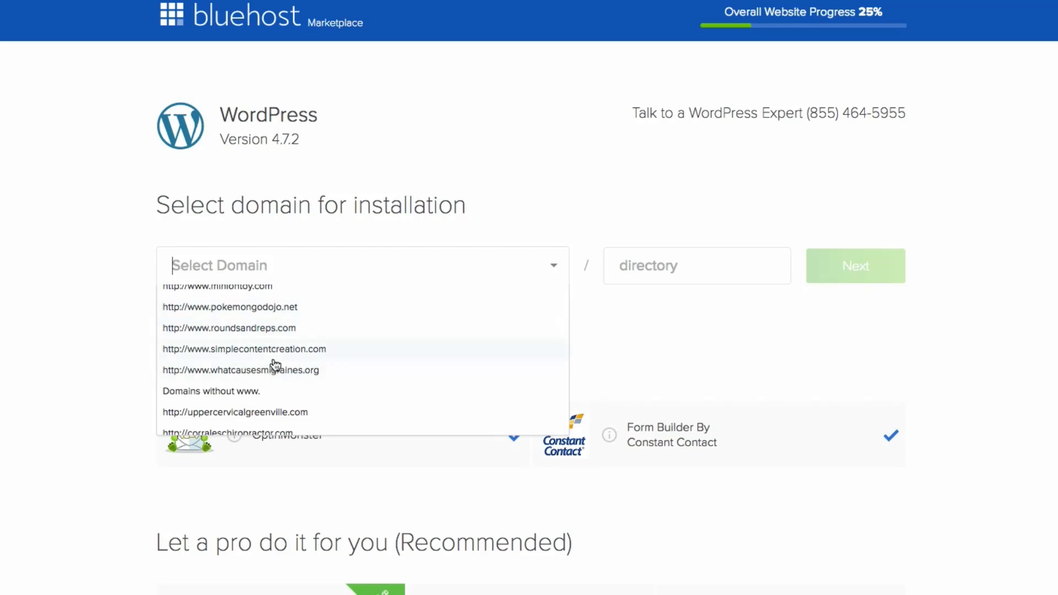
pyautogui.click(271, 329)
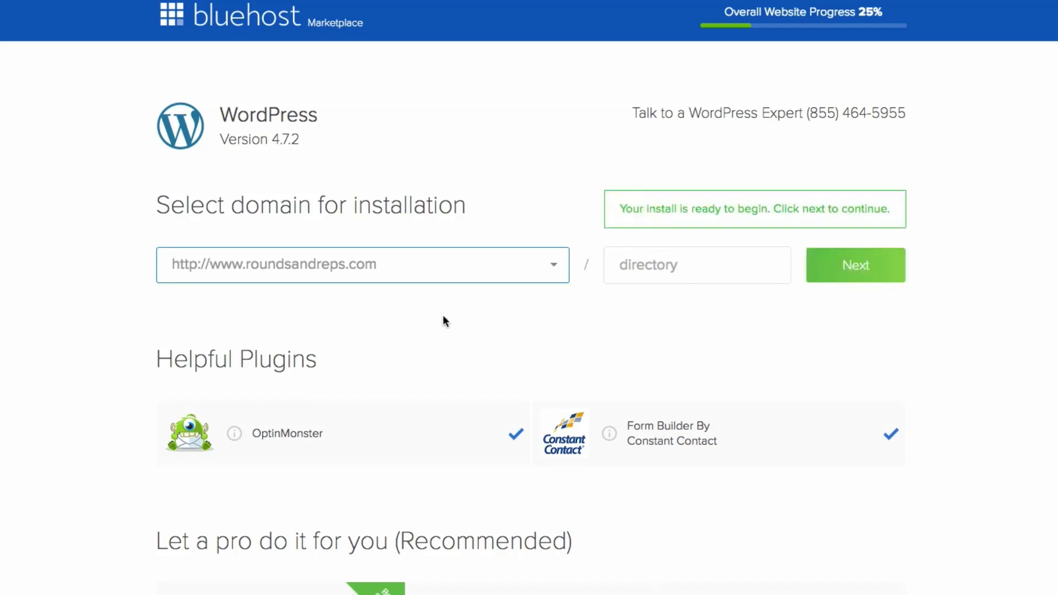
pyautogui.click(880, 272)
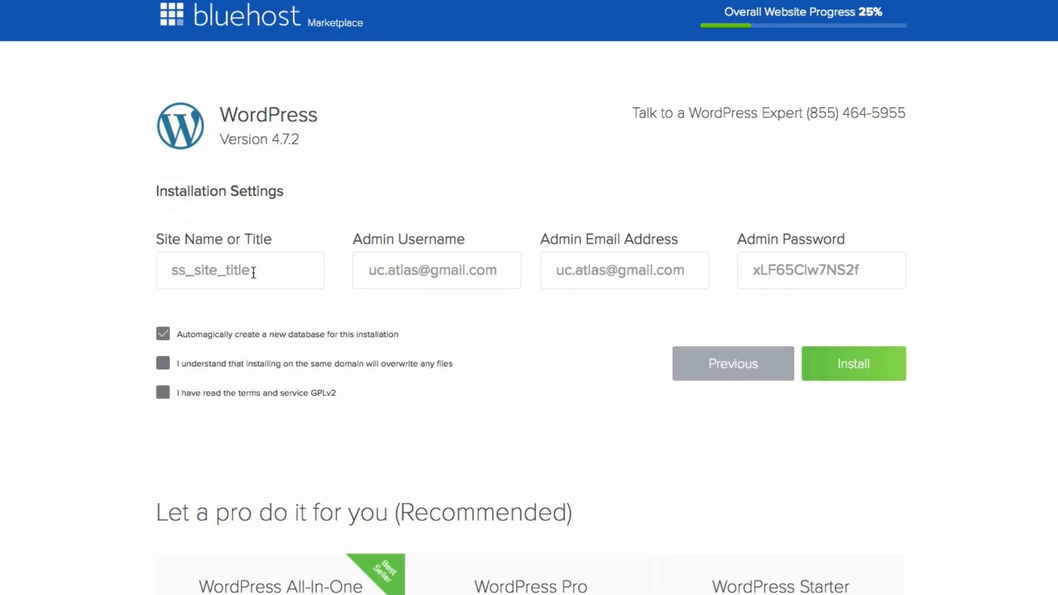
# Accept the overwrite notice for the same domain and the GPLv2 terms of service in the WordPress installation settings.
pyautogui.moveTo(255, 270); pyautogui.dragTo(119, 267)
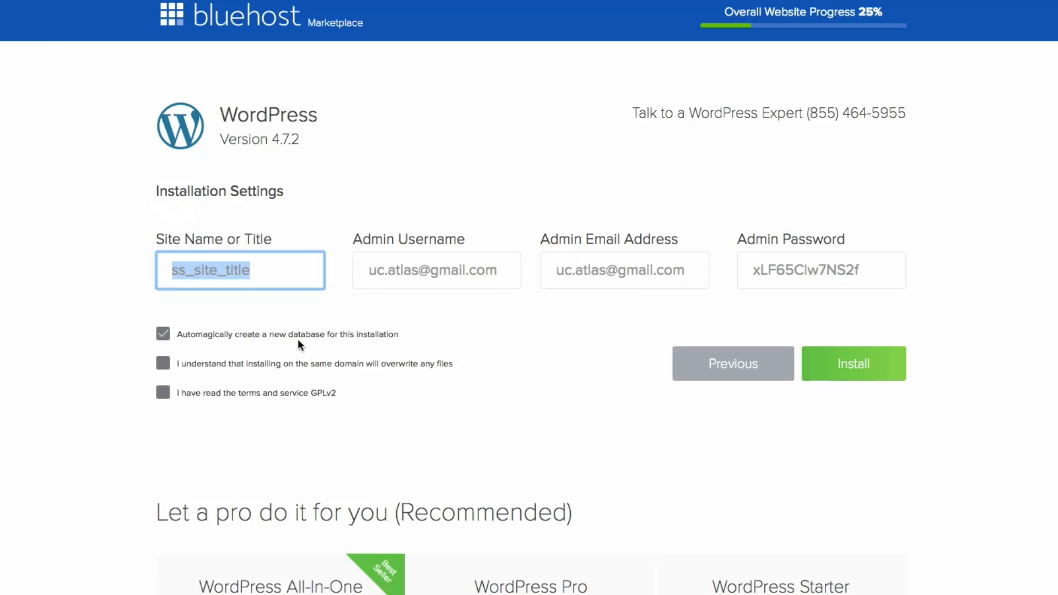
pyautogui.click(164, 364)
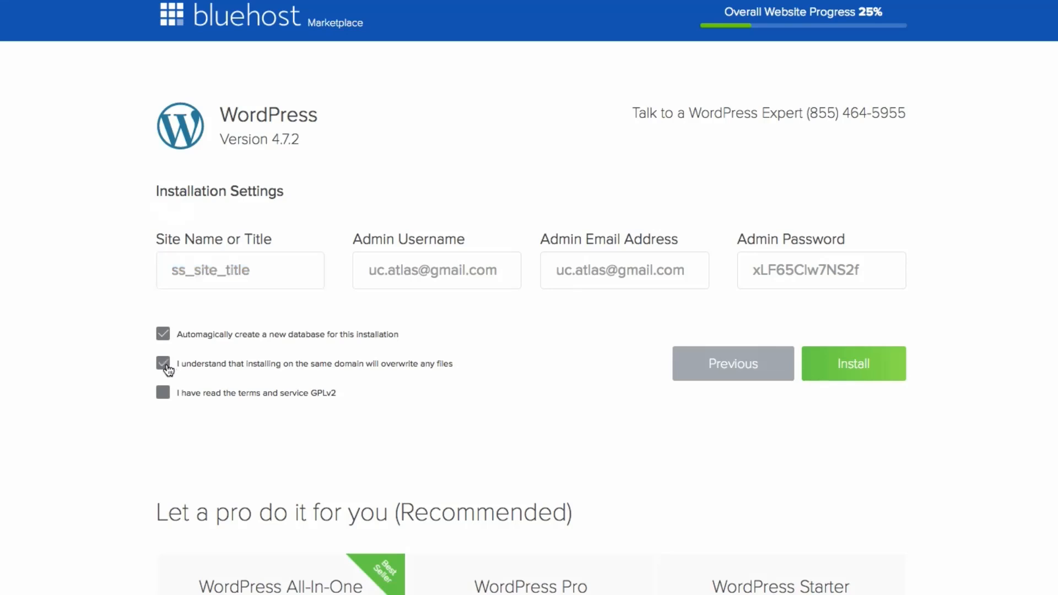
pyautogui.click(163, 394)
# Switch to the Avada Gym WordPress dashboard, and extract the downloaded themeforest-2833226 Avada zip on the desktop.
pyautogui.click(490, 25)
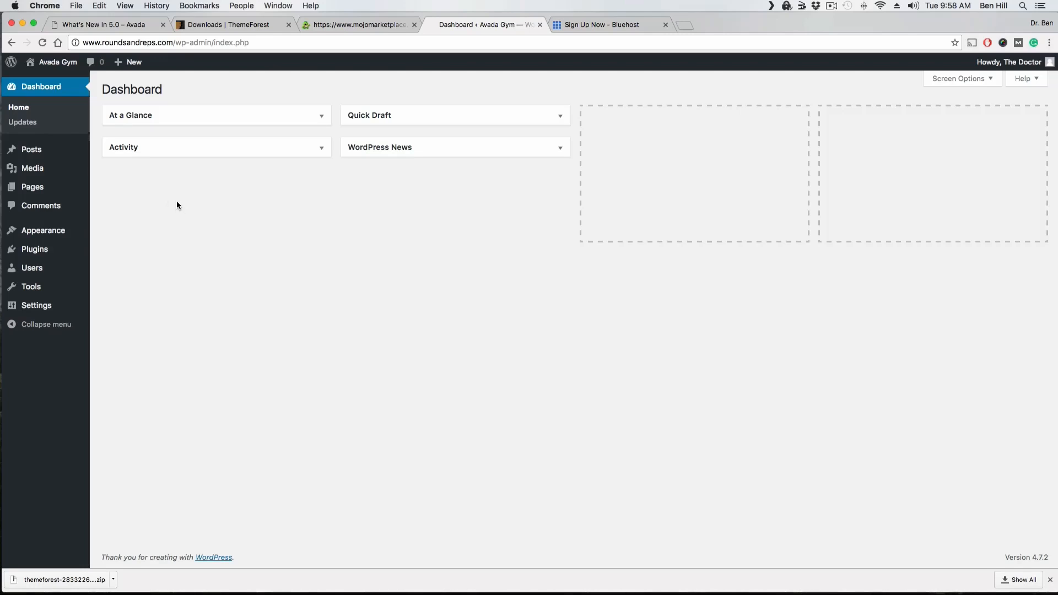
pyautogui.press('F11')
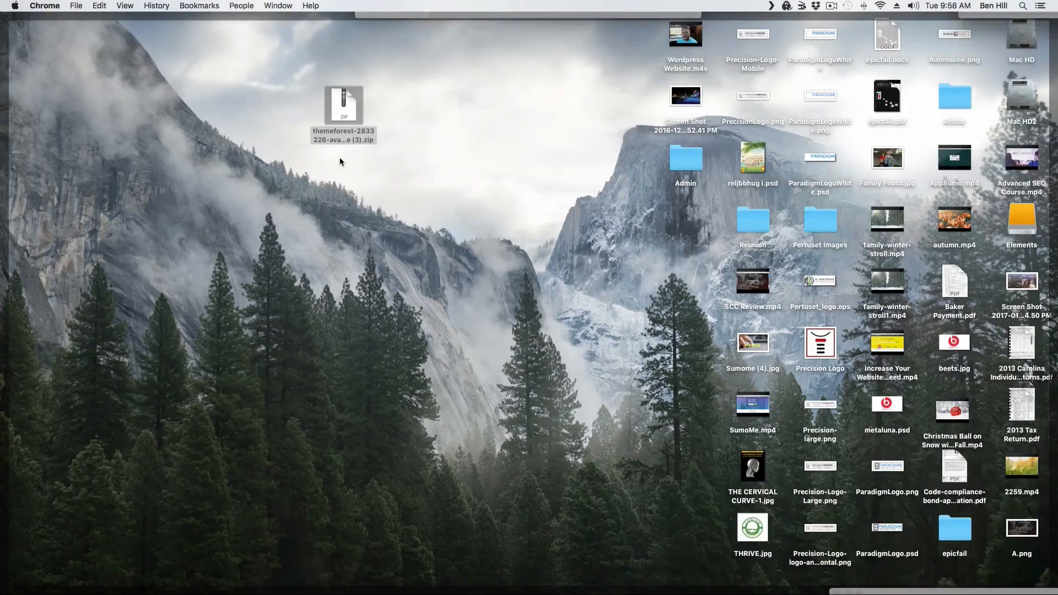
pyautogui.doubleClick(349, 116)
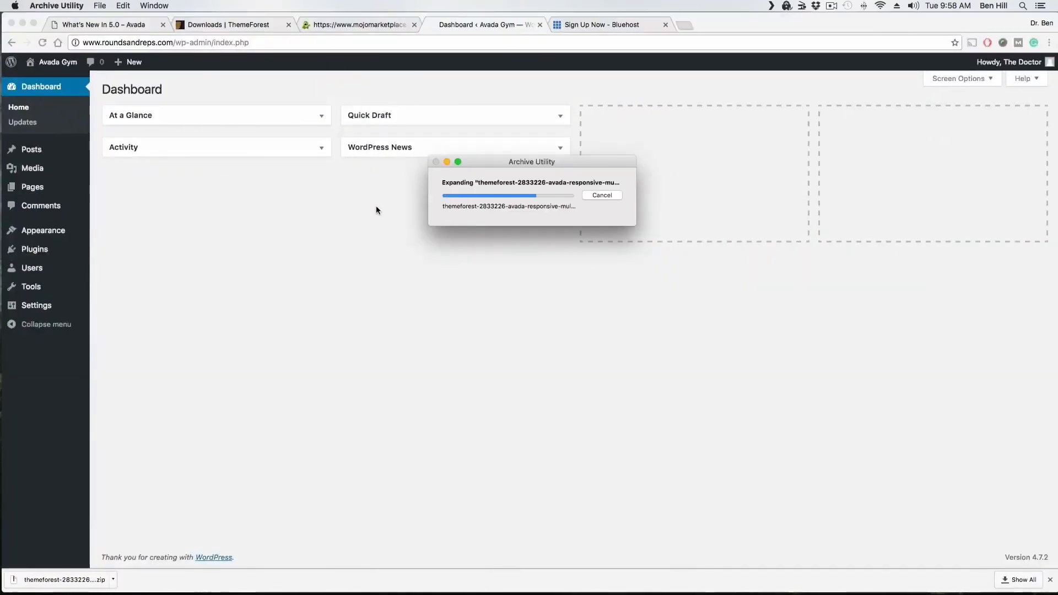
pyautogui.press('F11')
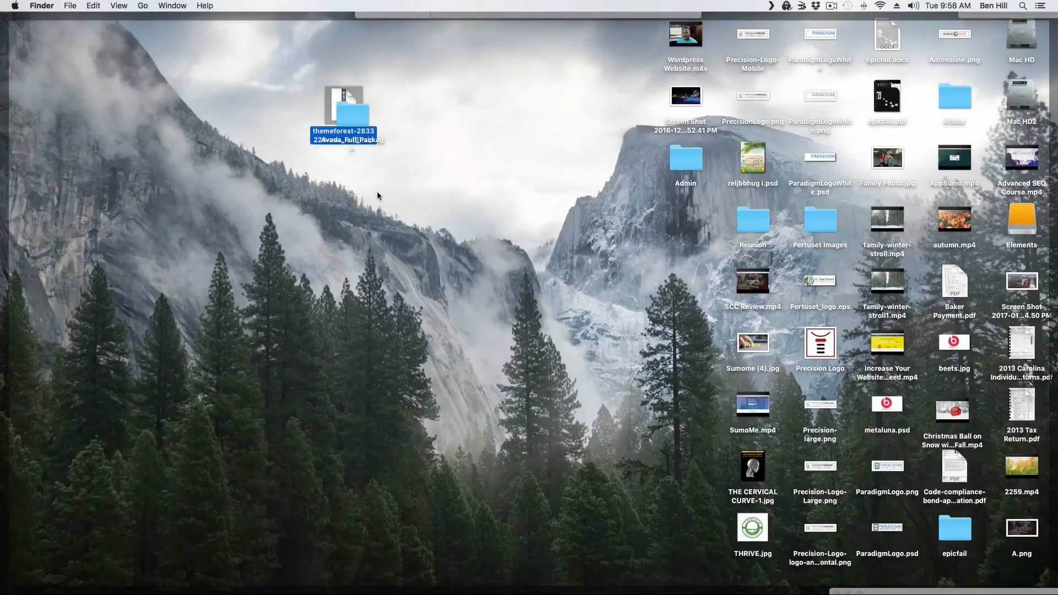
# Open the extracted Avada_Full_Package folder and move Avada.zip from its Avada Theme folder to the desktop.
pyautogui.moveTo(356, 115); pyautogui.dragTo(483, 126)
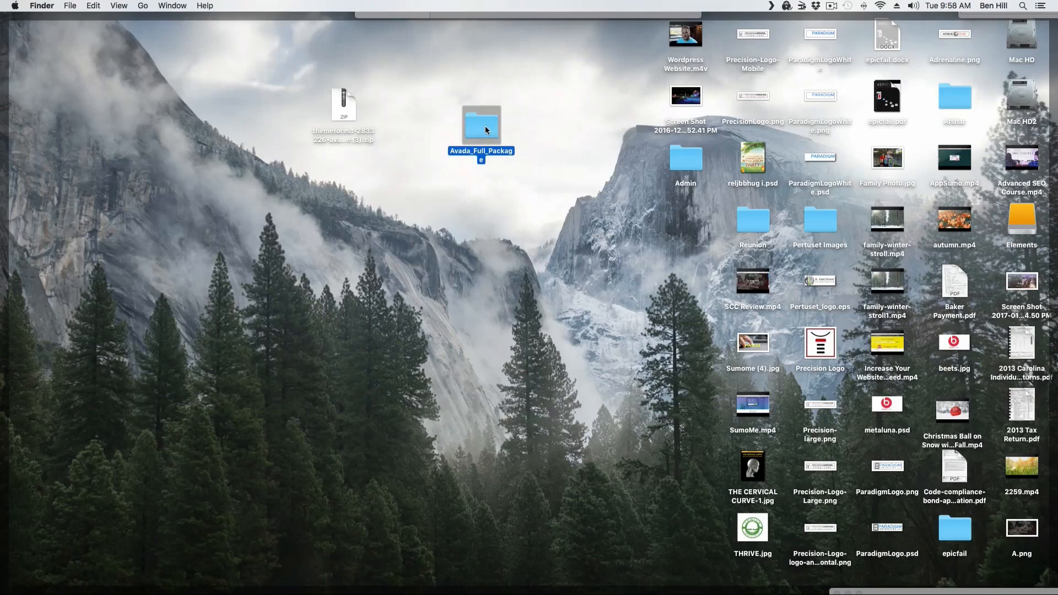
pyautogui.doubleClick(485, 125)
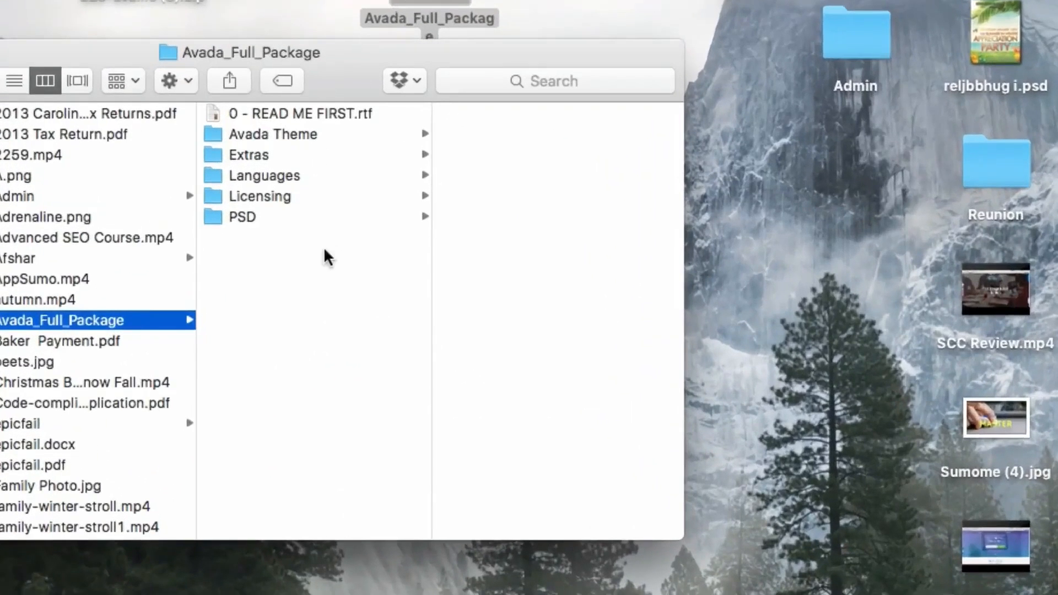
pyautogui.click(284, 142)
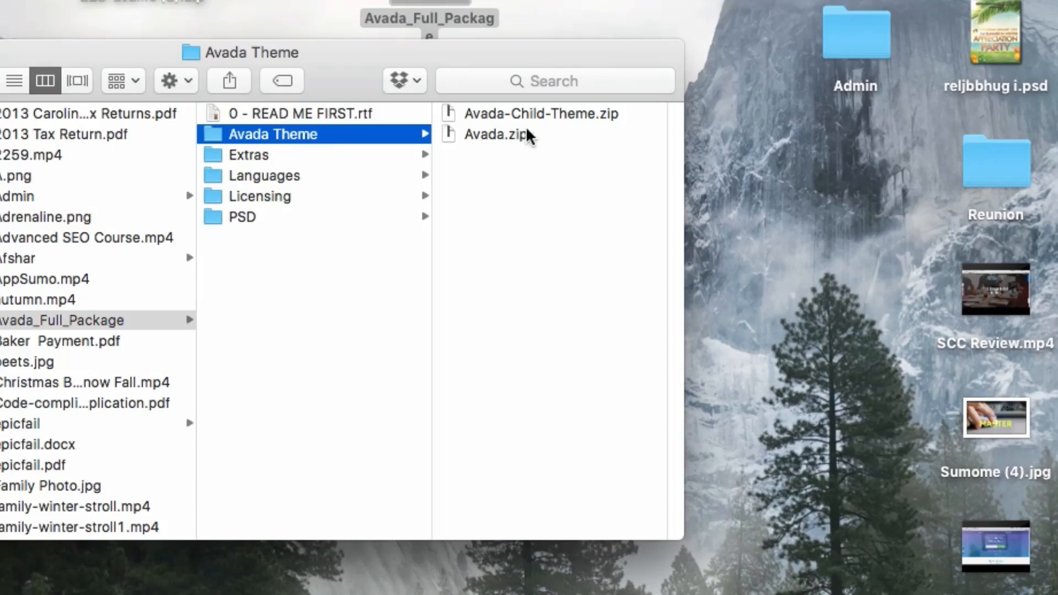
pyautogui.click(556, 114)
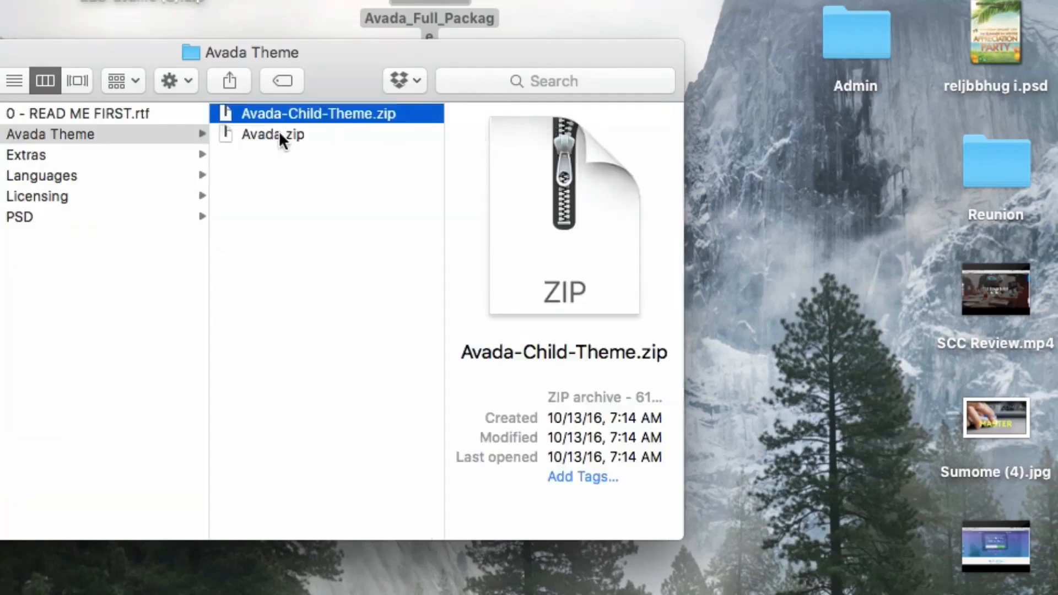
pyautogui.click(277, 138)
pyautogui.moveTo(297, 140); pyautogui.dragTo(571, 56)
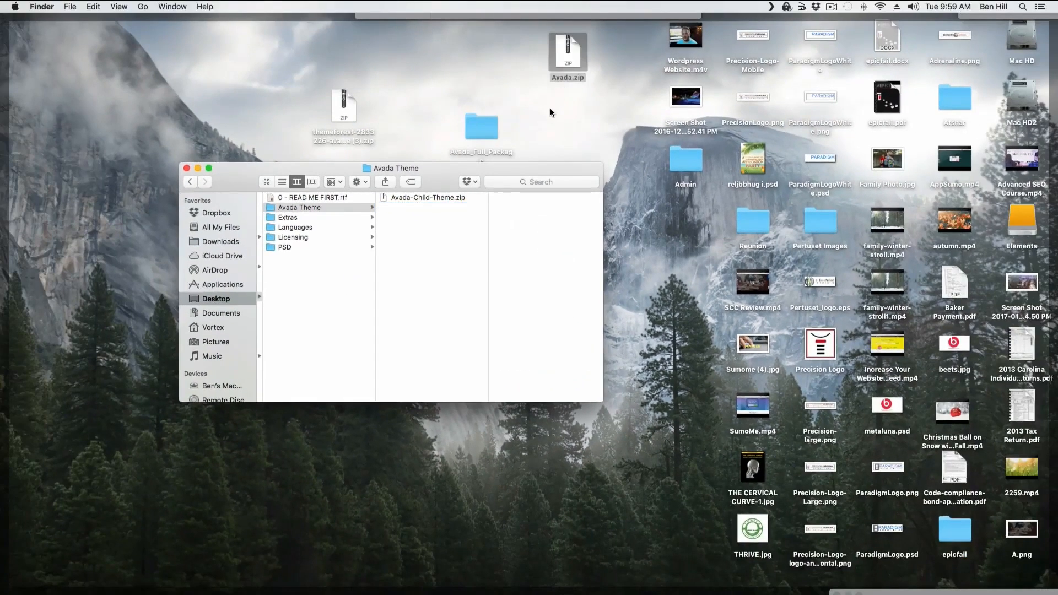
# Return to the Avada Gym WordPress dashboard in the browser and open the form for uploading a new theme.
pyautogui.press('F11')
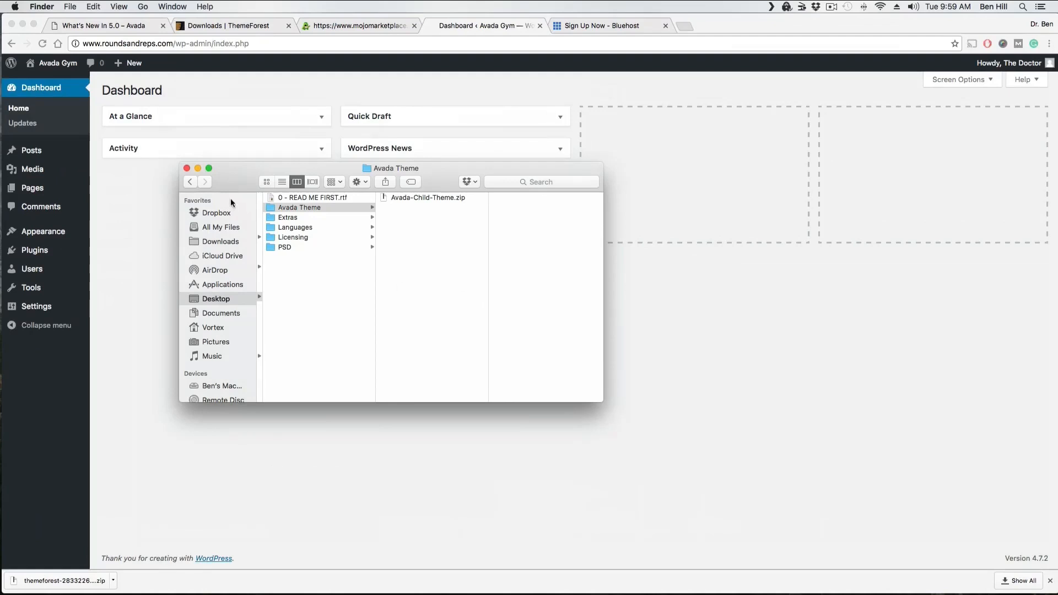
pyautogui.click(129, 227)
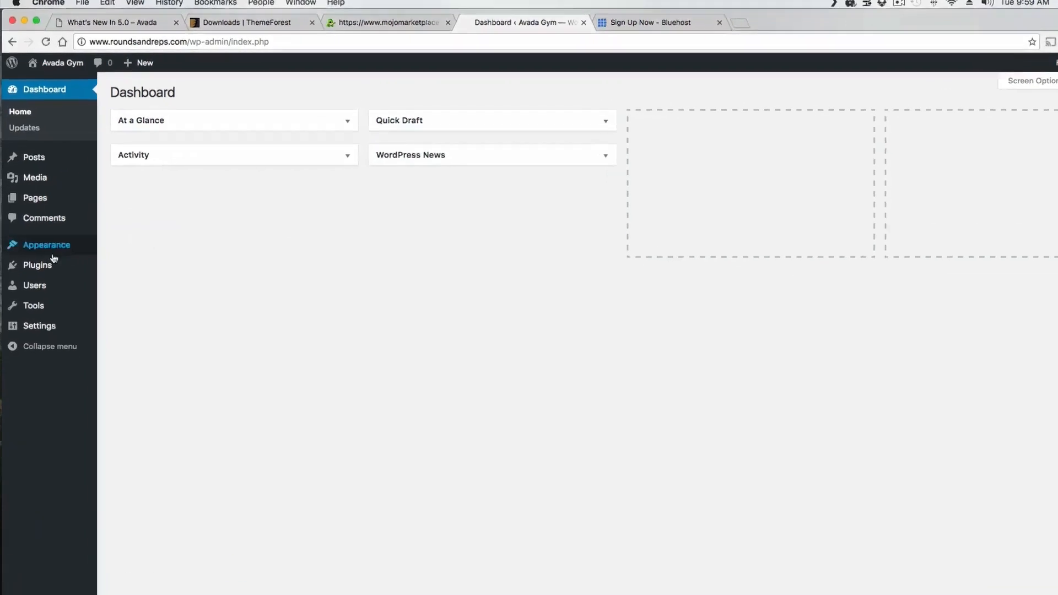
pyautogui.moveTo(54, 252)
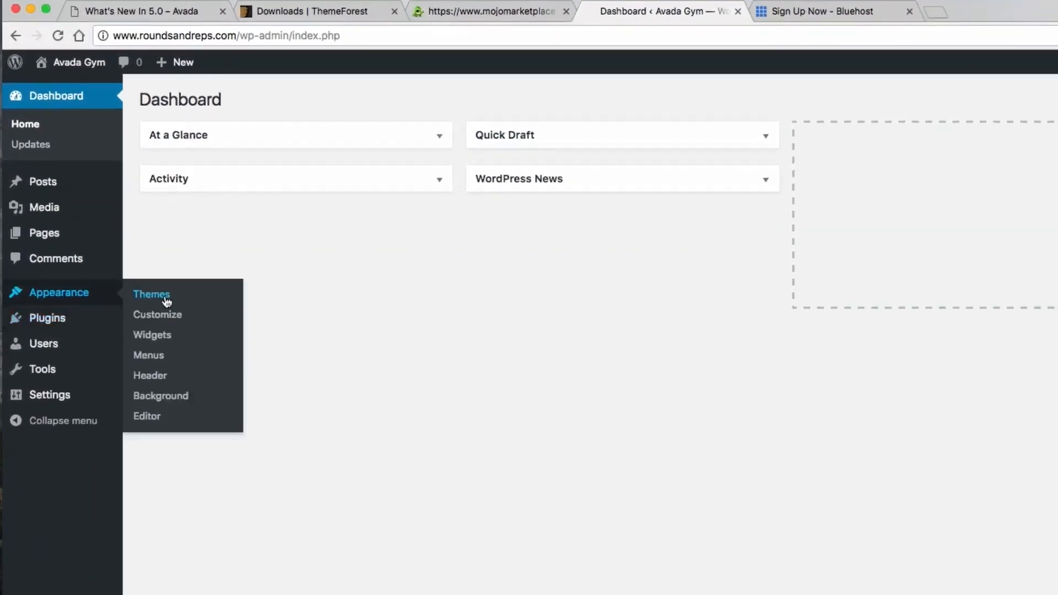
pyautogui.click(165, 301)
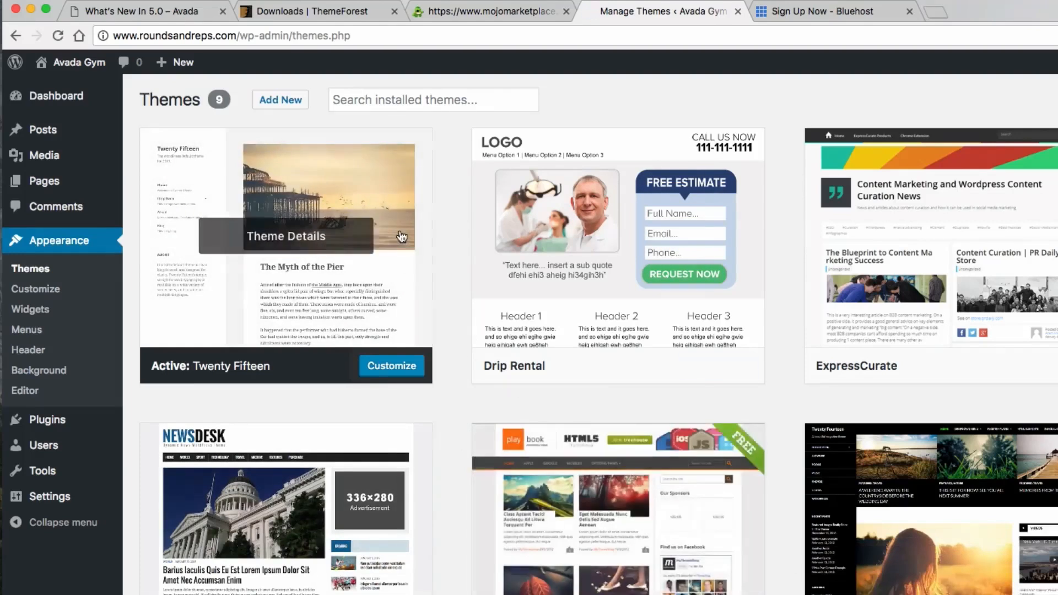
pyautogui.click(290, 104)
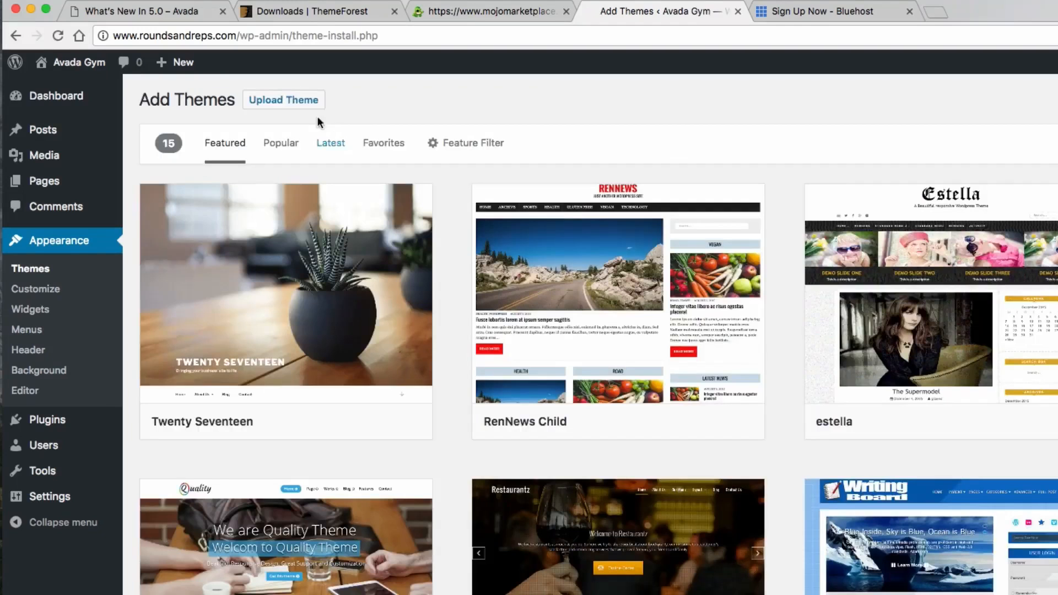
pyautogui.click(306, 108)
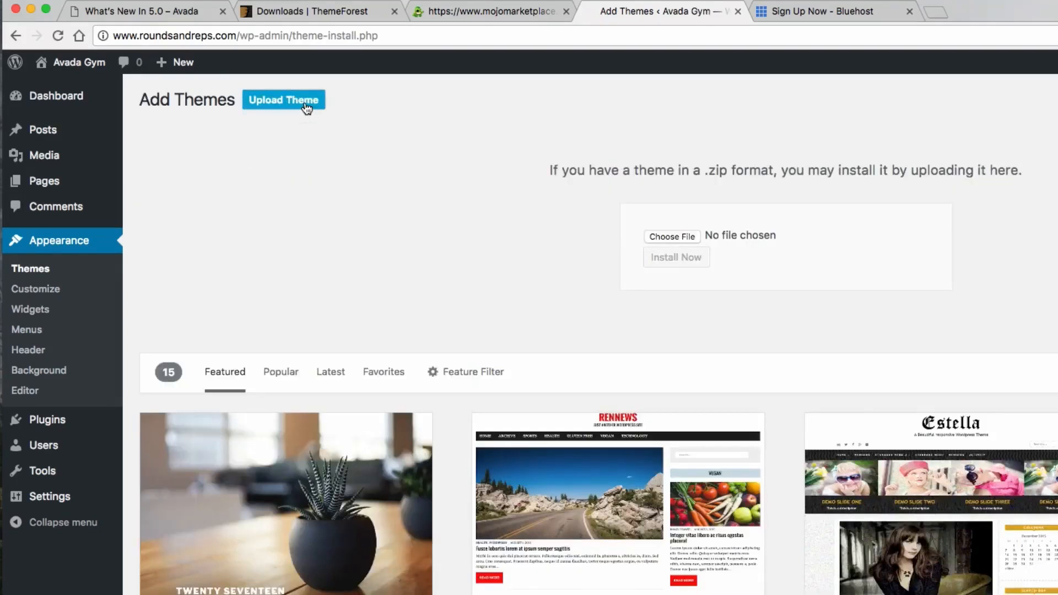
# Install the theme from Avada.zip on the desktop and activate it.
pyautogui.click(655, 237)
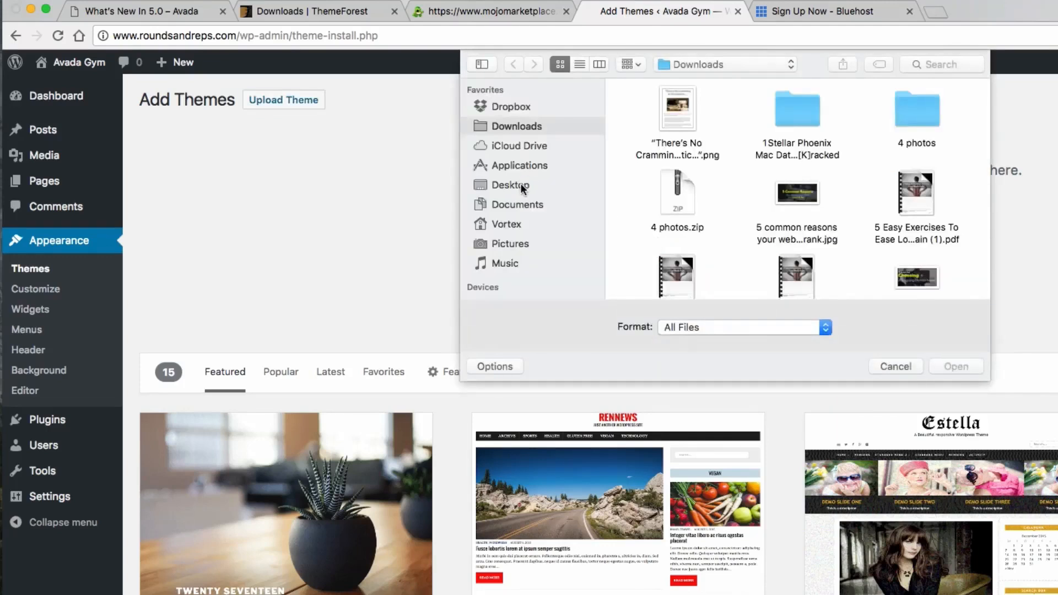
pyautogui.click(520, 185)
pyautogui.scroll(-5, 659, 186)
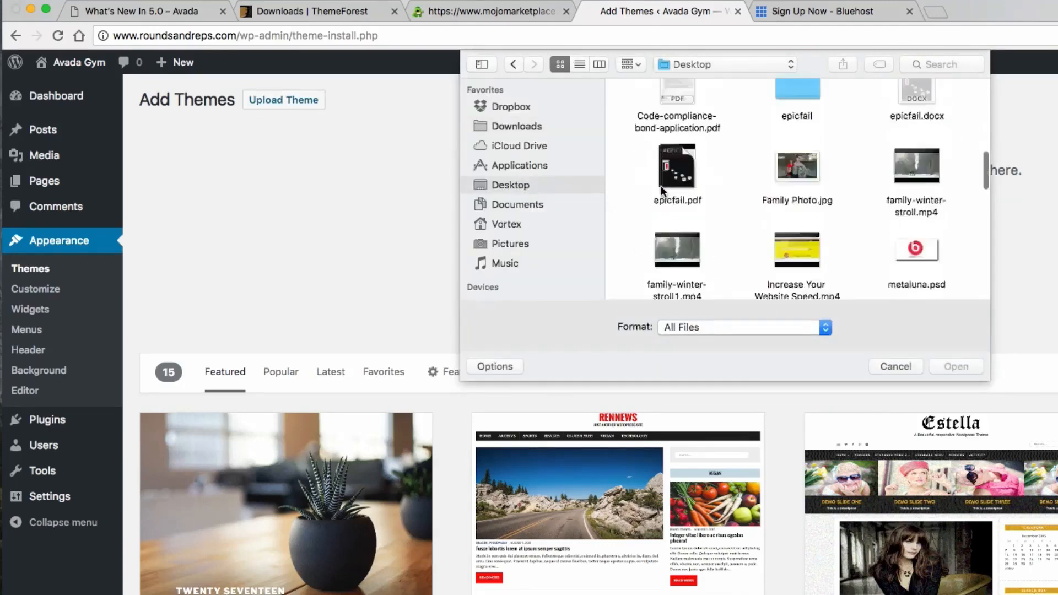
pyautogui.scroll(-2, 660, 186)
pyautogui.scroll(10, 659, 186)
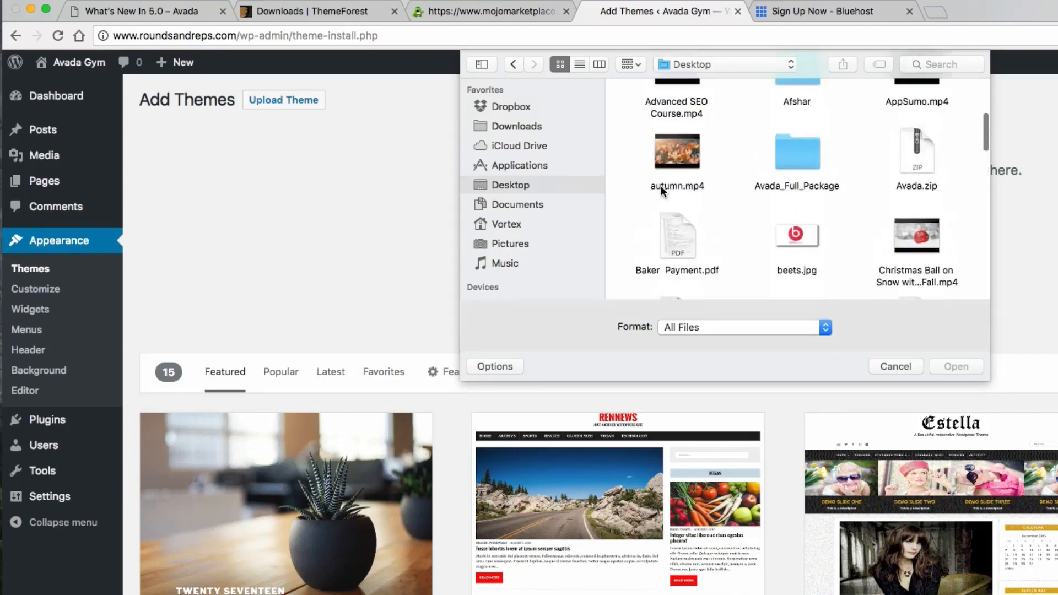
pyautogui.click(926, 181)
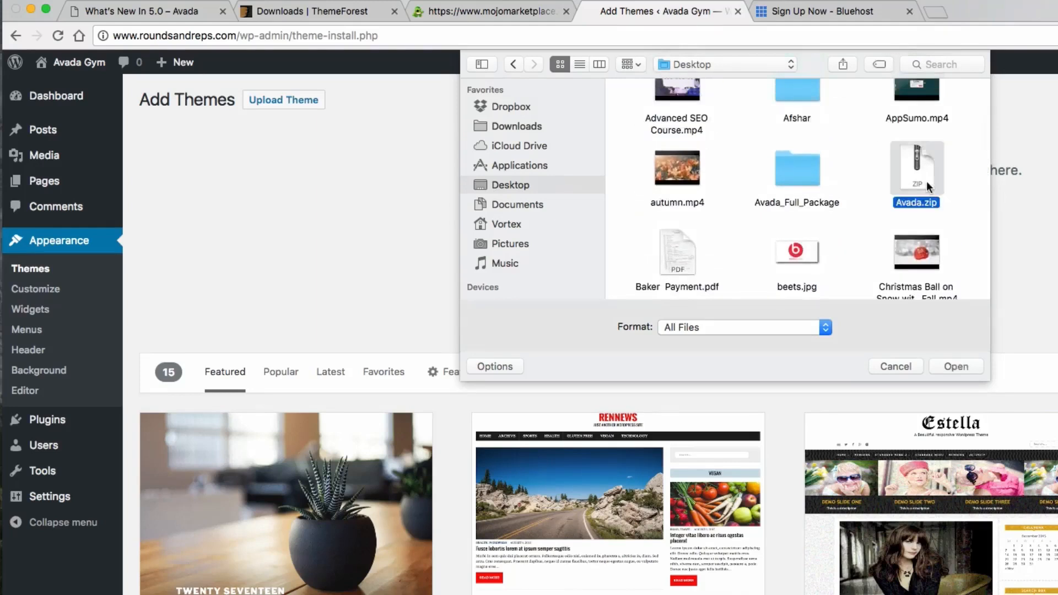
pyautogui.click(955, 367)
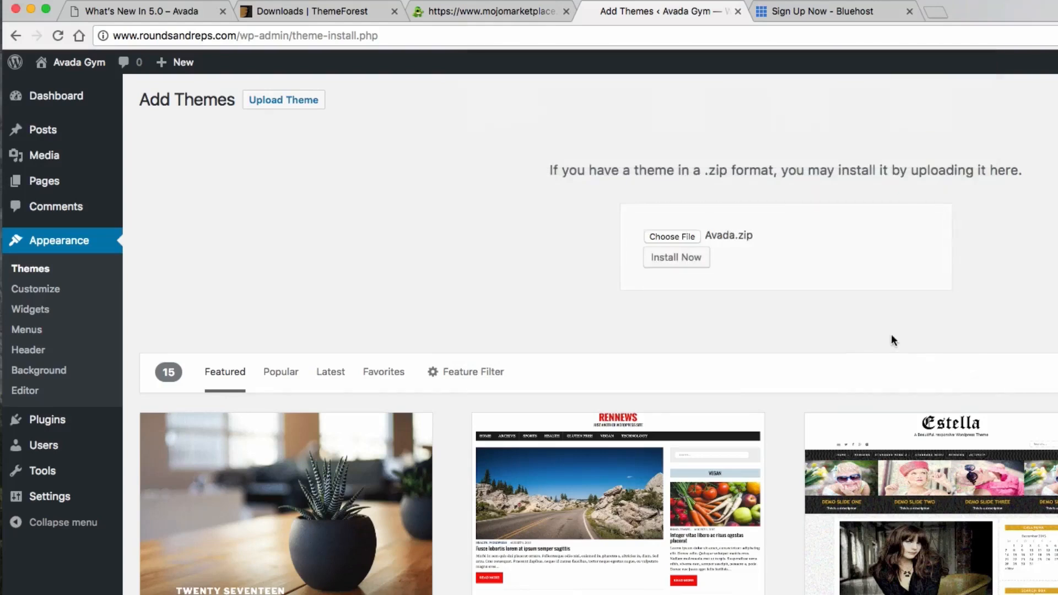
pyautogui.click(682, 269)
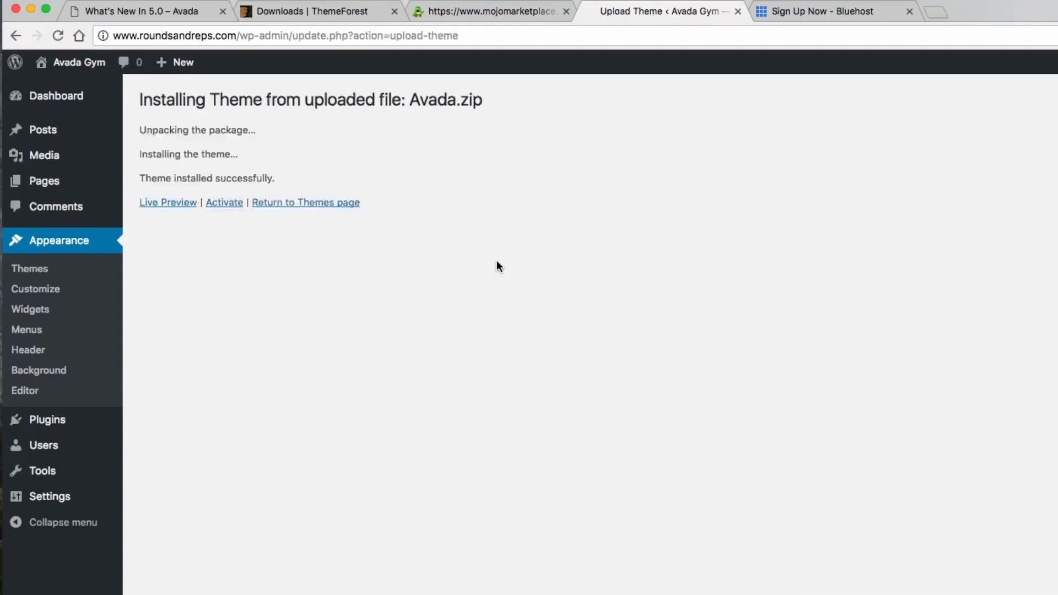
pyautogui.click(224, 202)
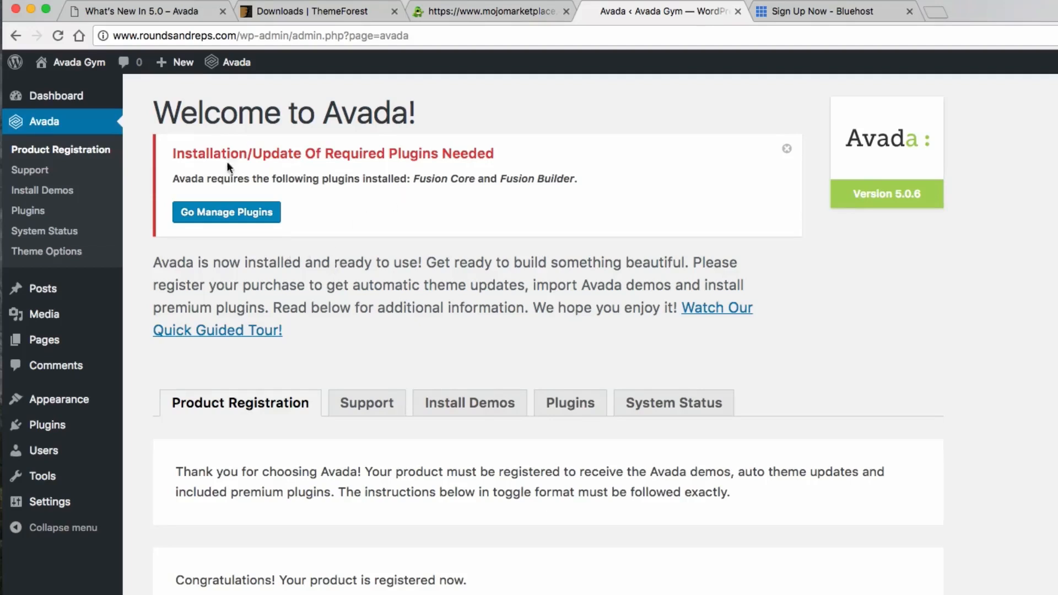
# Go to Avada's plugin management page and install the required Fusion Core plugin.
pyautogui.click(225, 214)
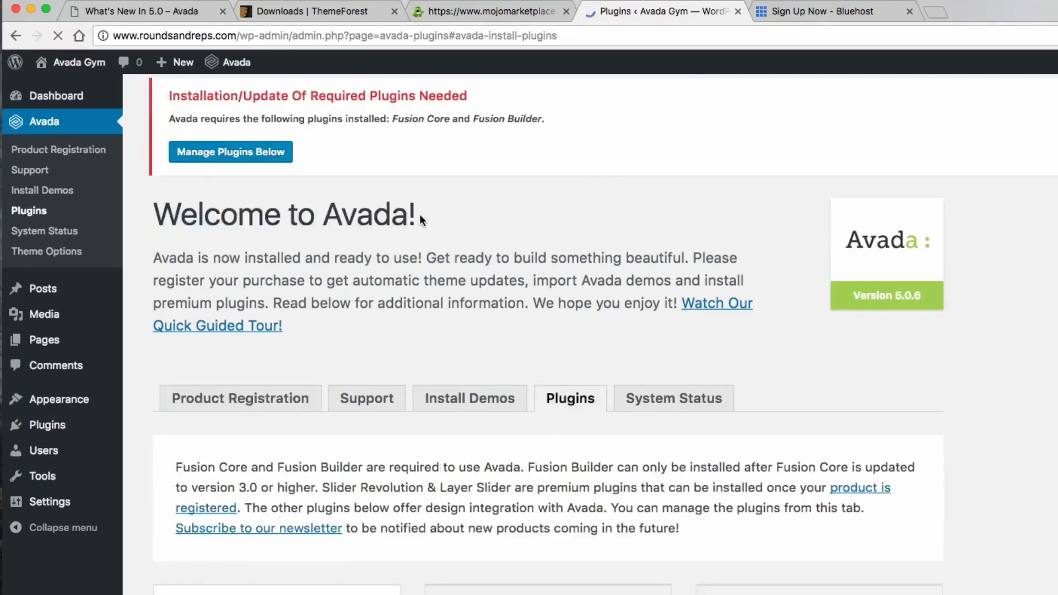
pyautogui.scroll(4, 590, 260)
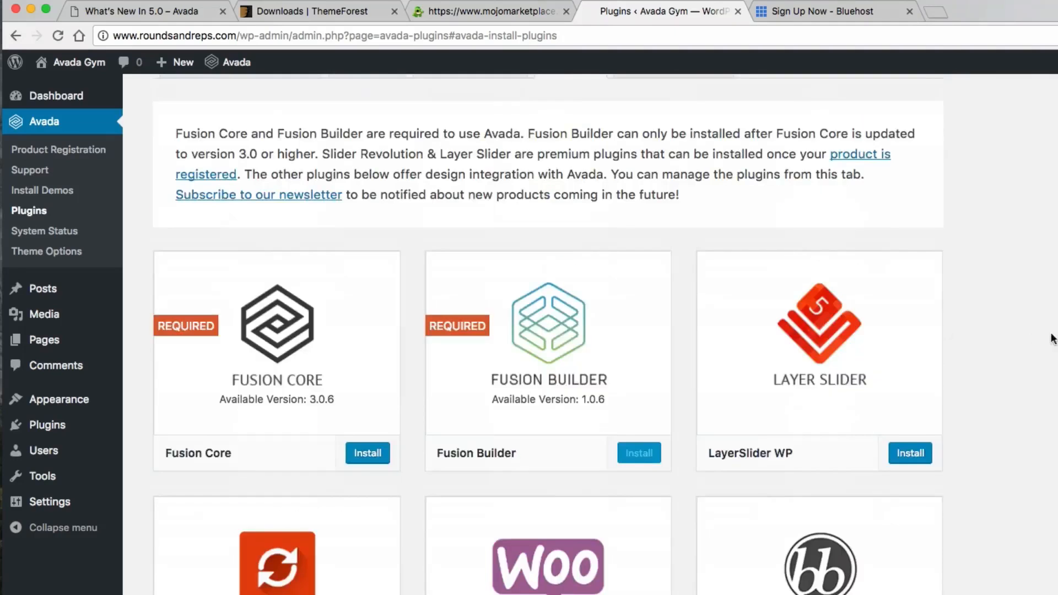
pyautogui.scroll(-3, 1016, 325)
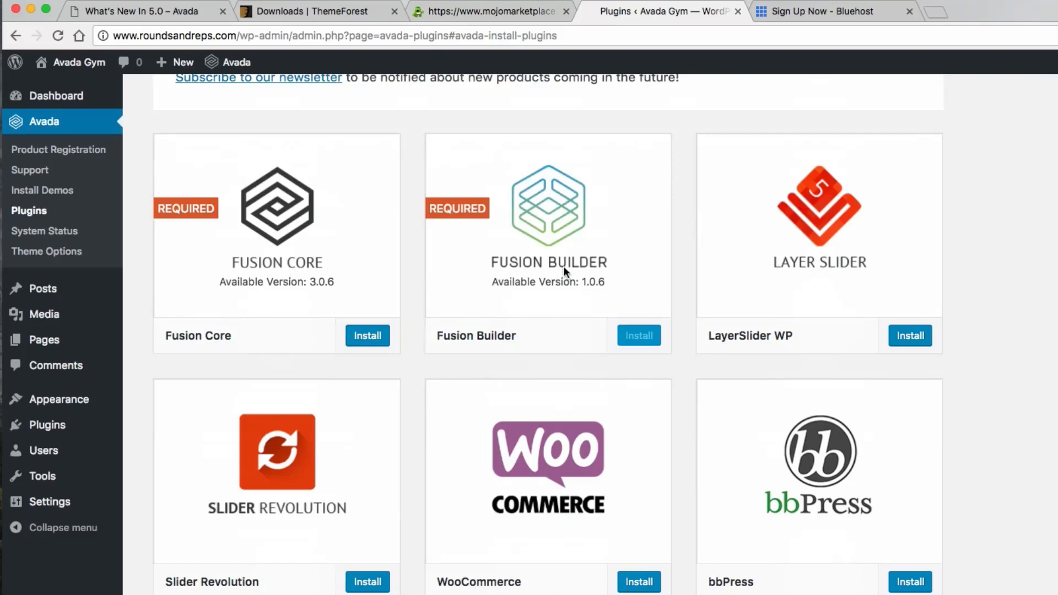
pyautogui.scroll(-3, 397, 270)
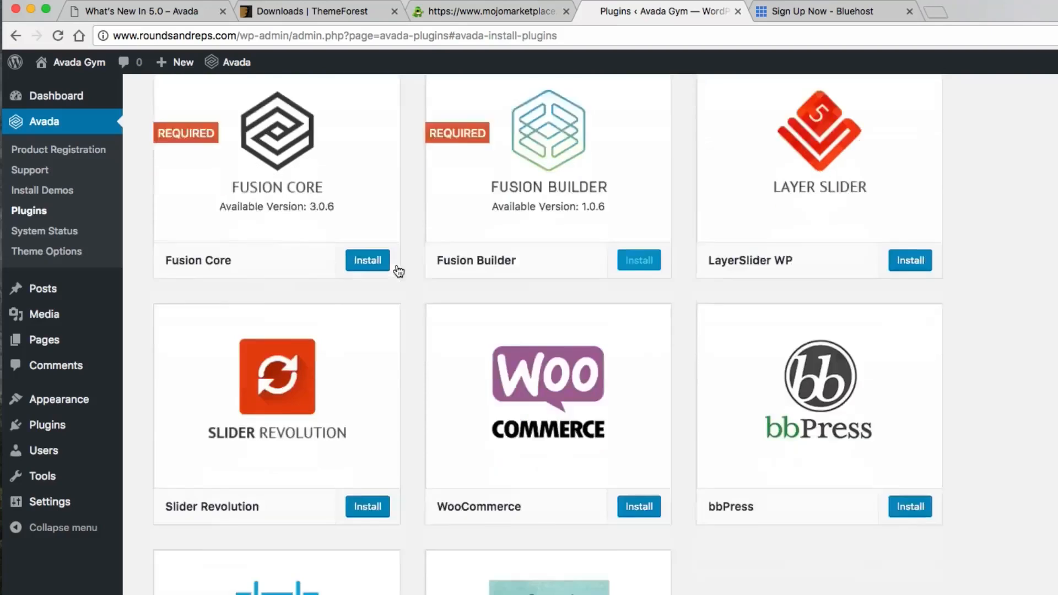
pyautogui.scroll(2, 406, 273)
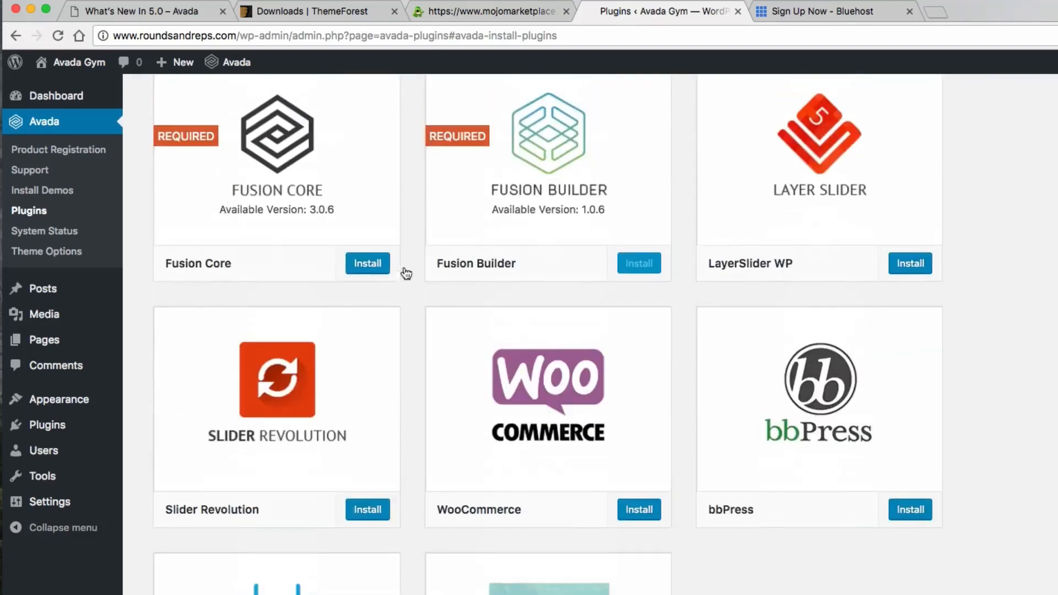
pyautogui.click(374, 272)
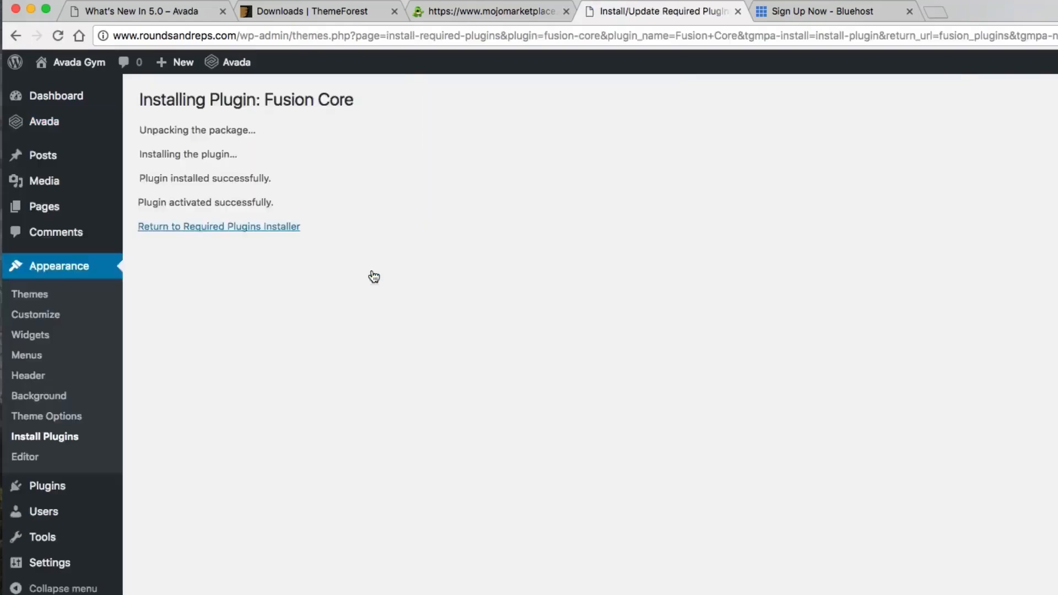
# Return to the required plugins installer and install the Fusion Builder plugin.
pyautogui.click(249, 234)
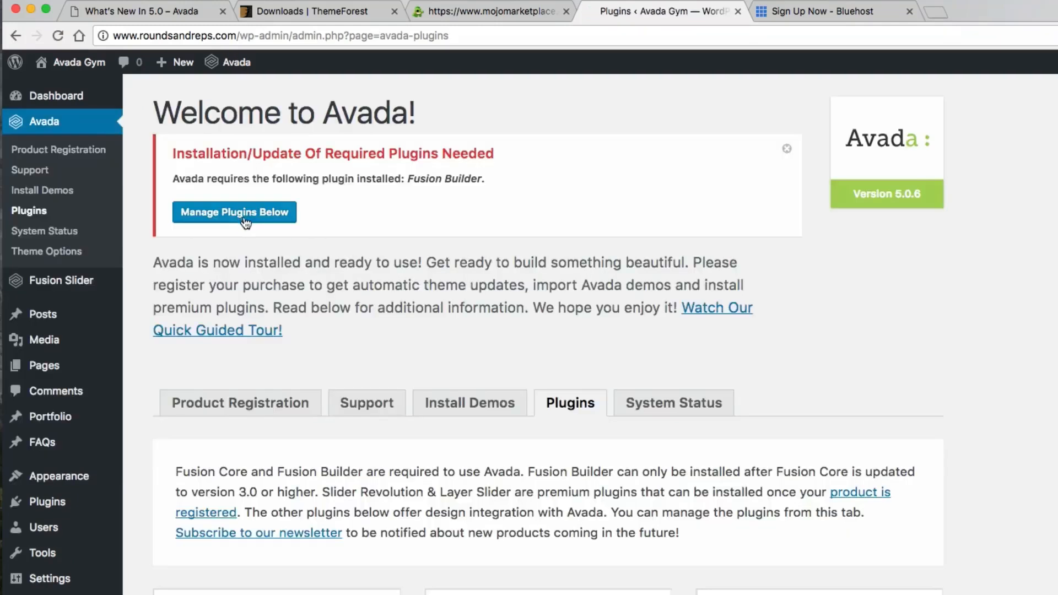
pyautogui.scroll(-10, 540, 375)
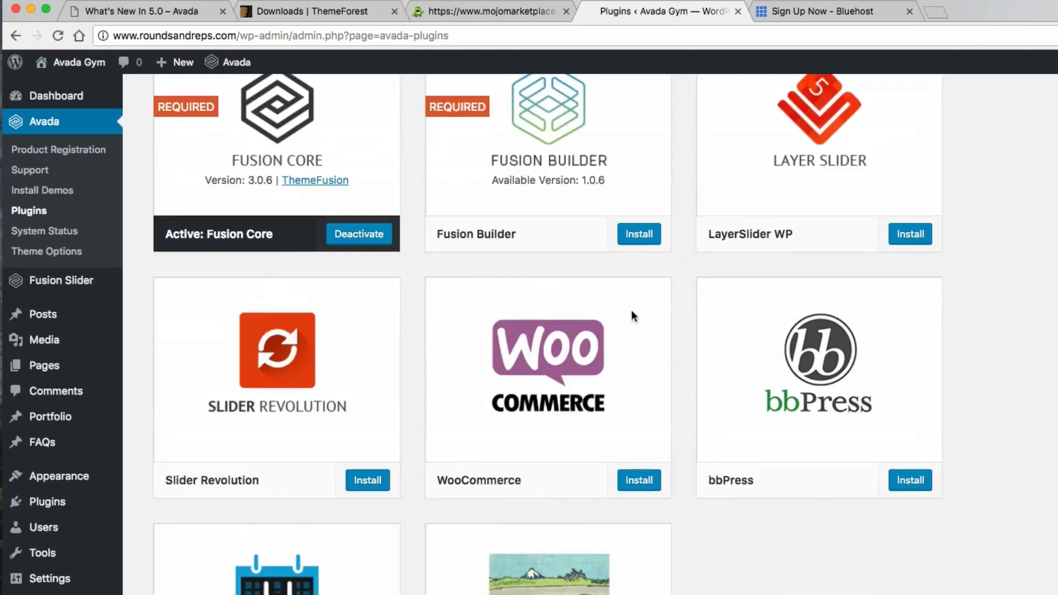
pyautogui.click(639, 235)
pyautogui.scroll(3, 520, 239)
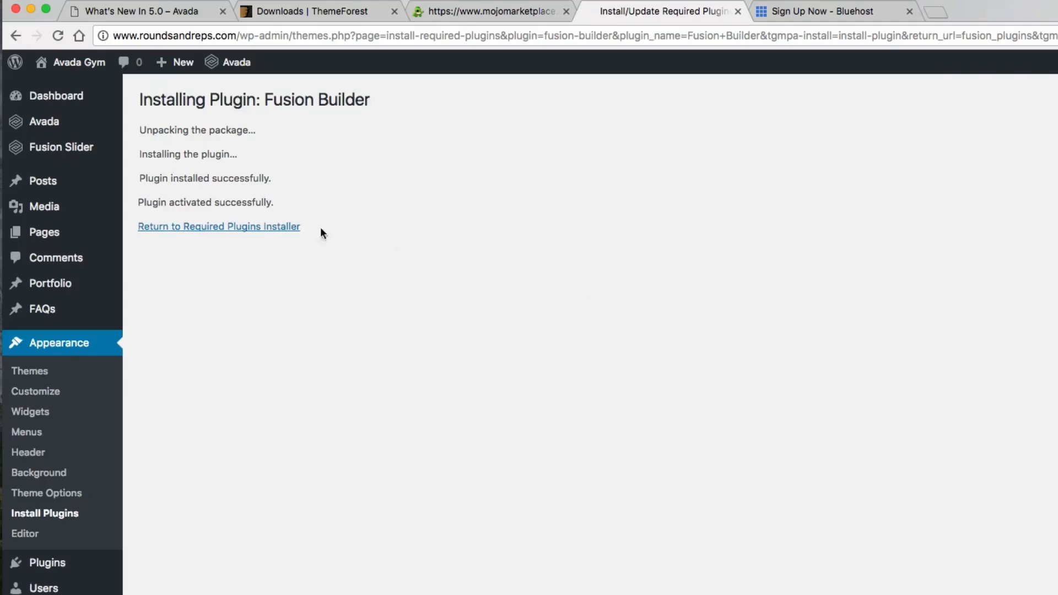
# Go back to Avada's plugin list and review the optional plugins, from LayerSlider WP to Contact Form 7.
pyautogui.click(255, 227)
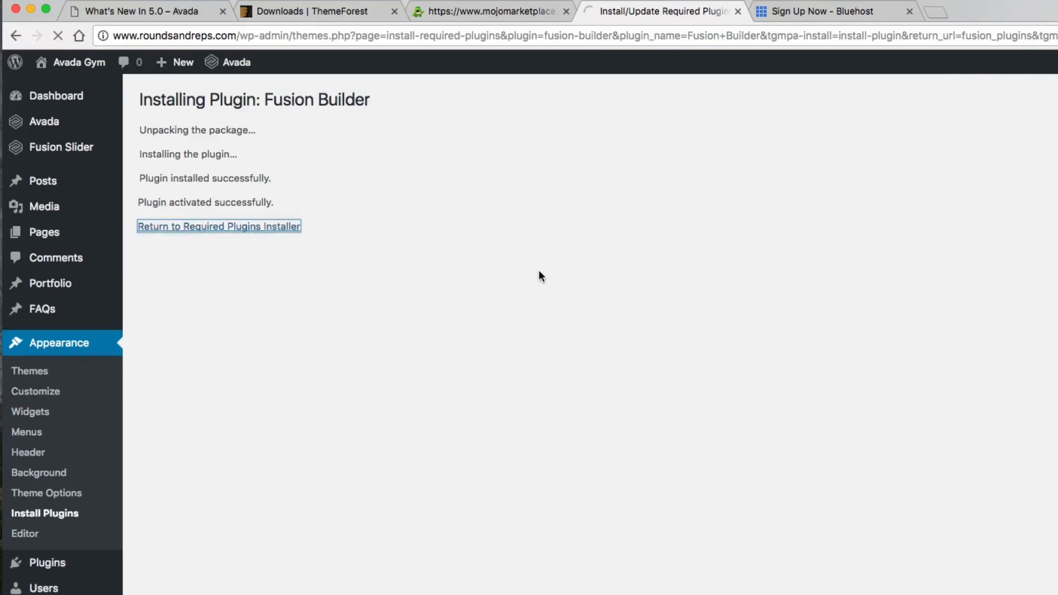
pyautogui.scroll(-2, 840, 355)
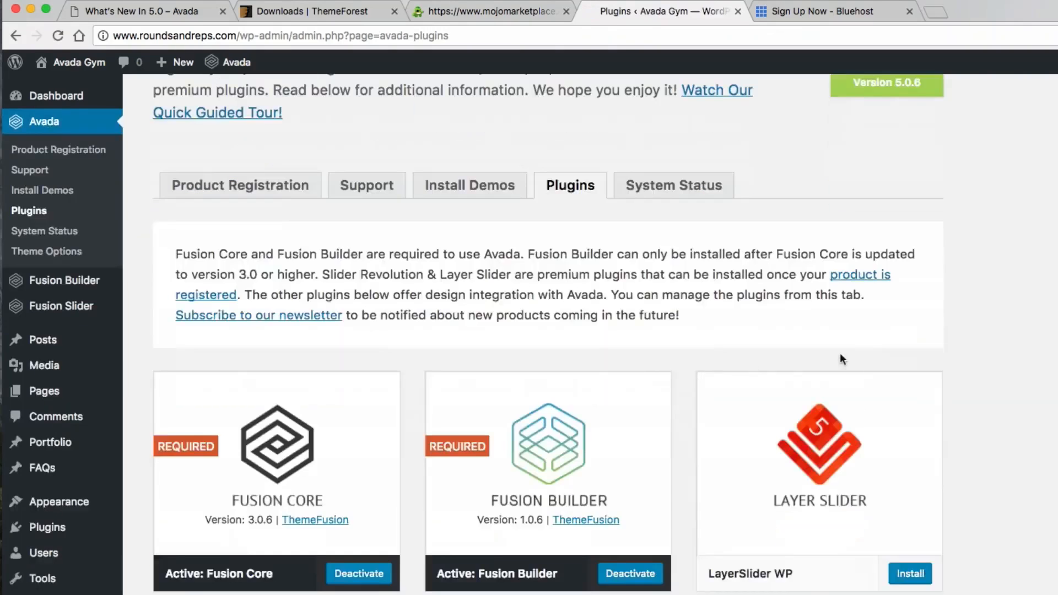
pyautogui.scroll(-4, 841, 359)
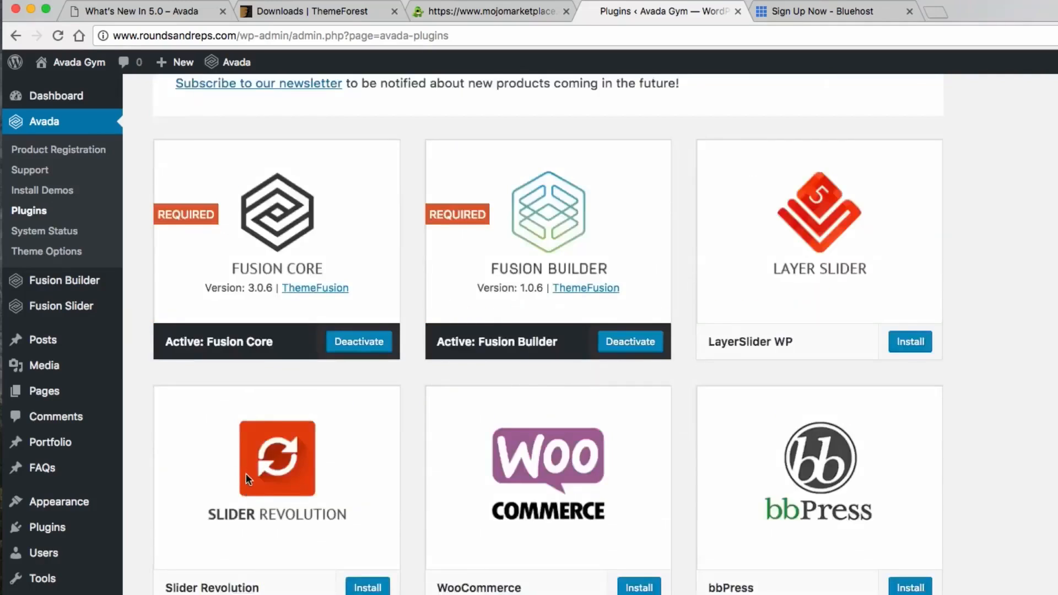
pyautogui.scroll(-1, 246, 475)
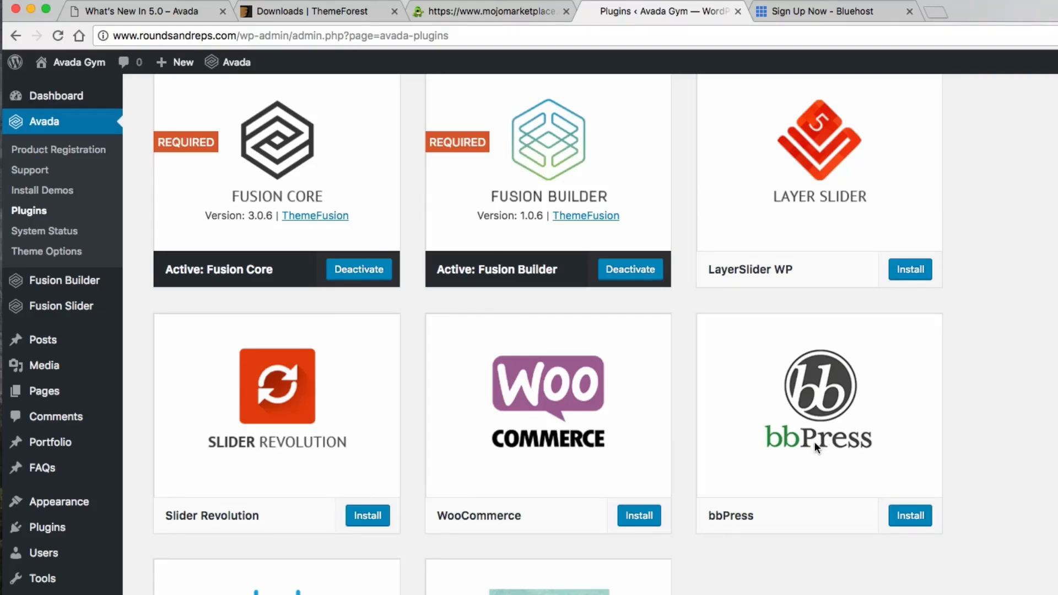
pyautogui.scroll(-3, 808, 432)
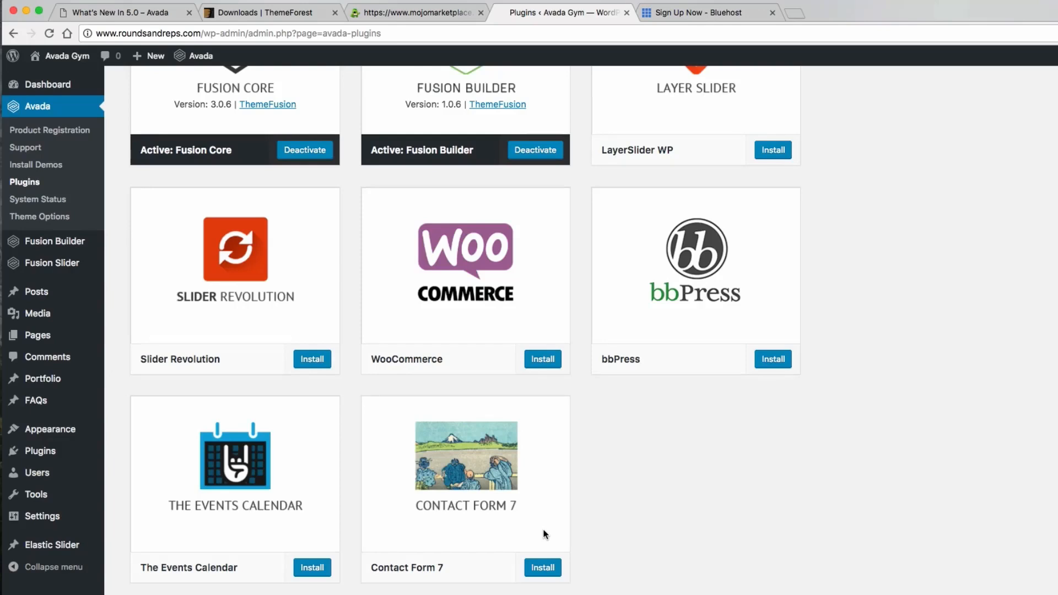
pyautogui.scroll(6, 646, 510)
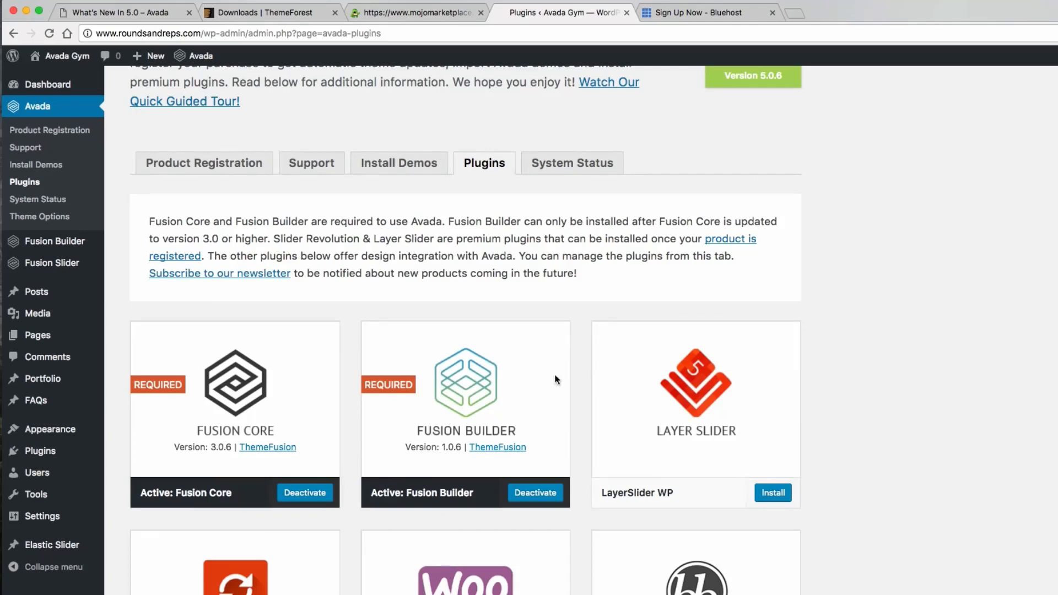
pyautogui.scroll(3, 479, 364)
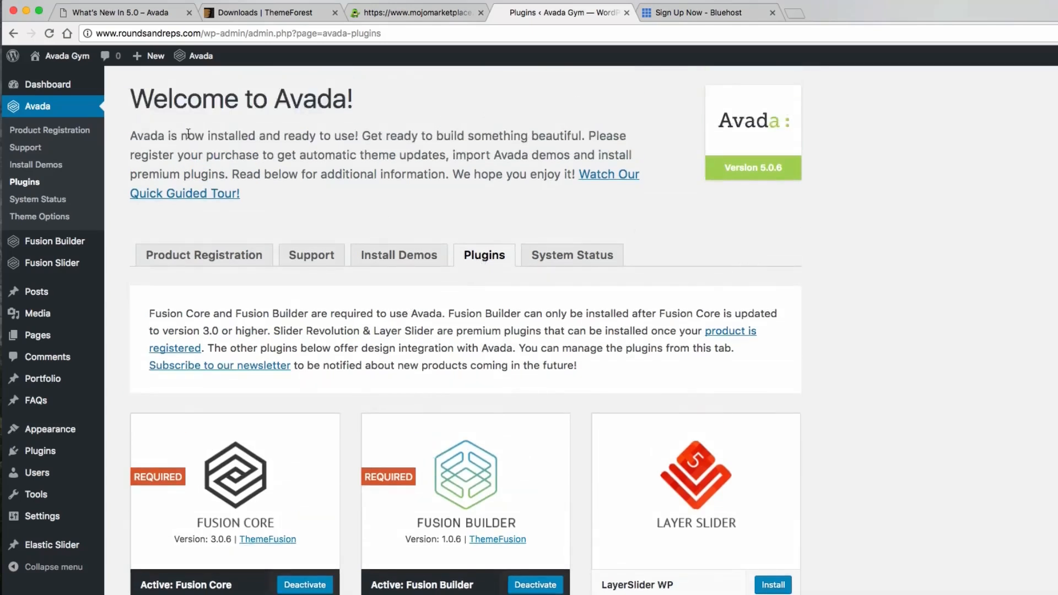
# Open Avada's system status page and review the Avada versions, the WordPress environment and the server environment limits.
pyautogui.moveTo(202, 65)
pyautogui.click(608, 254)
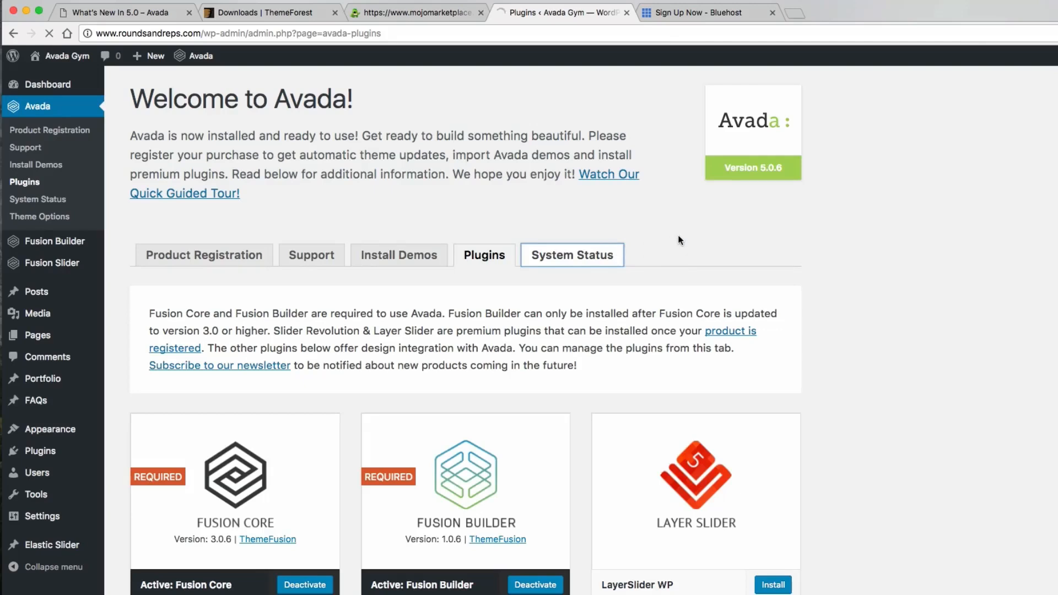
pyautogui.scroll(-5, 892, 294)
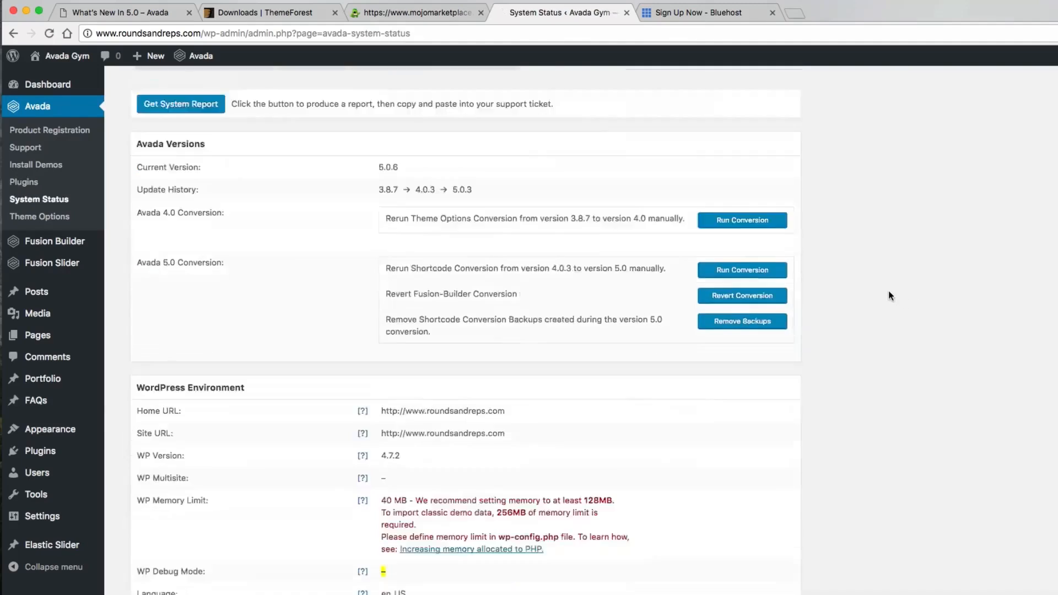
pyautogui.scroll(-2, 888, 295)
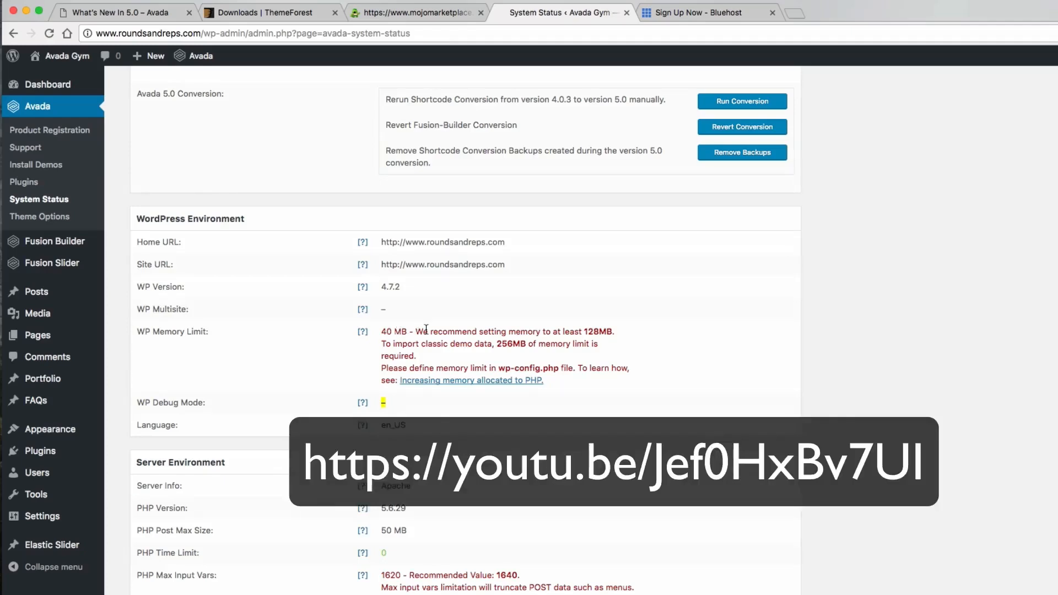
pyautogui.scroll(5, 613, 364)
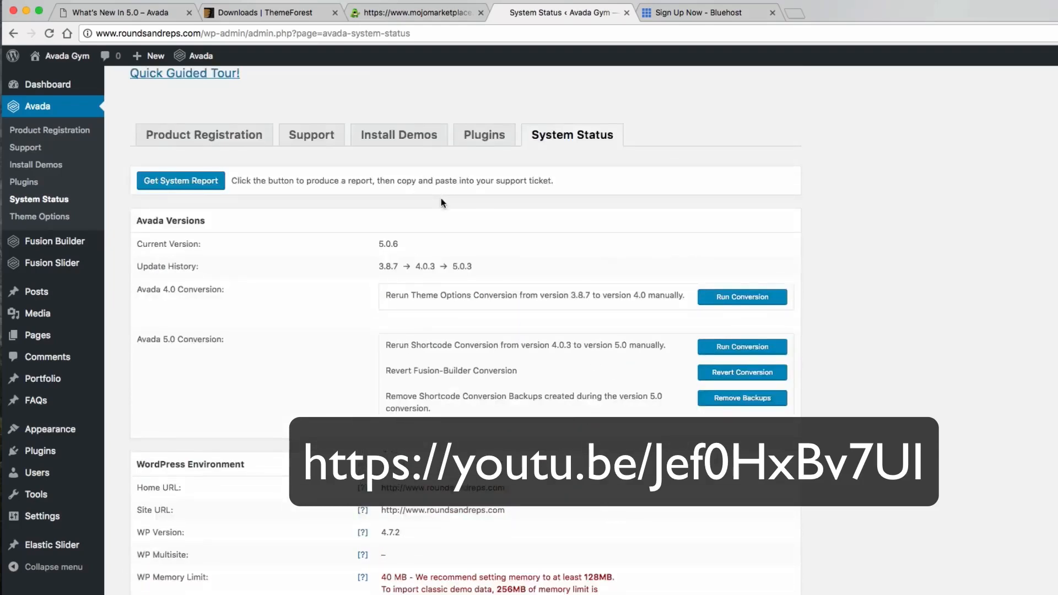
pyautogui.scroll(1, 443, 201)
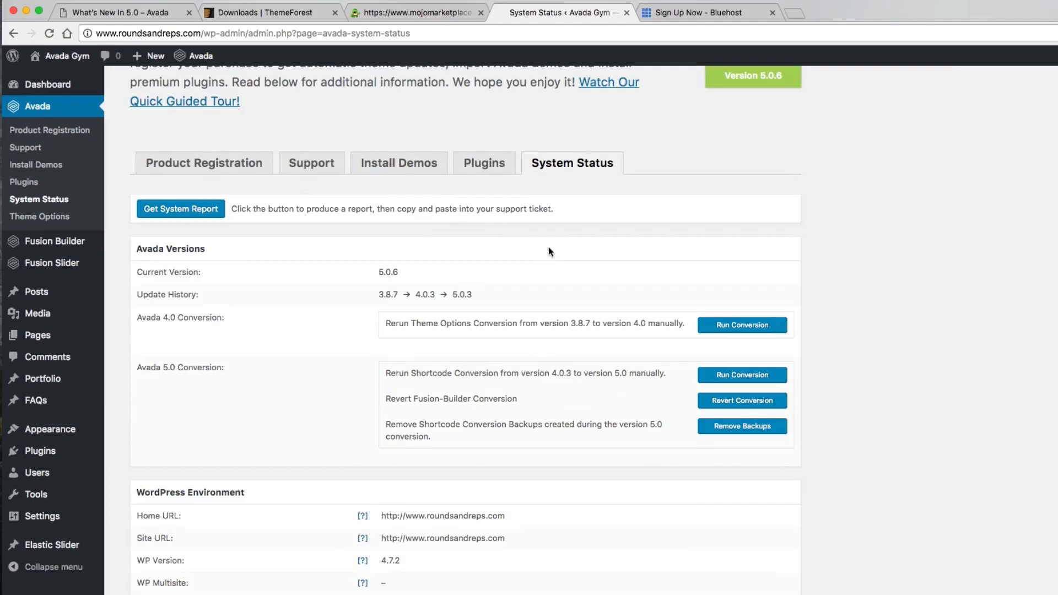
# Check Avada's product registration page, and find the API keys section in the ThemeForest account settings before returning to the WordPress site.
pyautogui.click(226, 173)
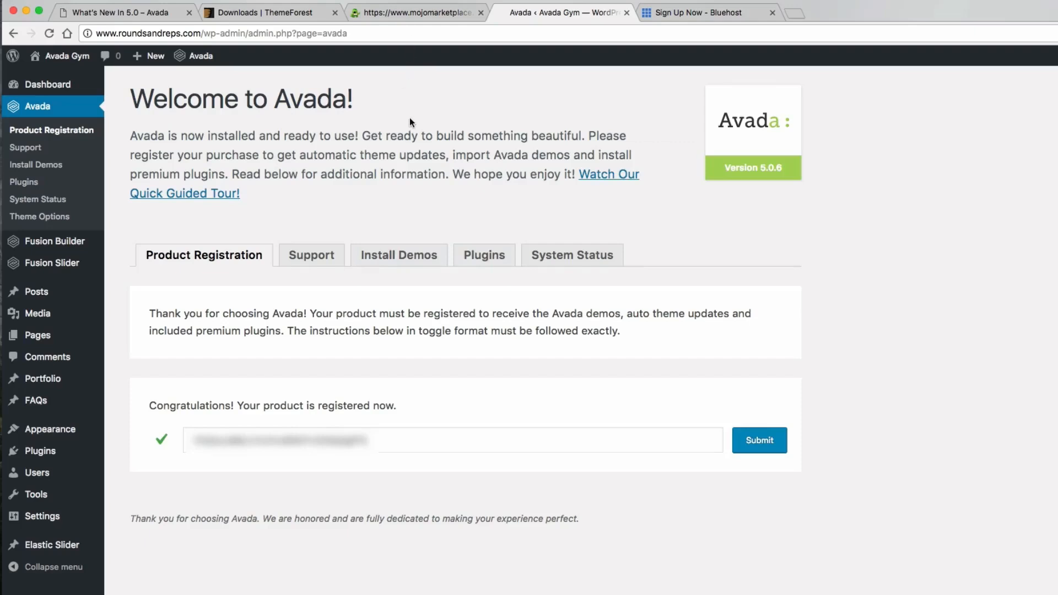
pyautogui.click(420, 11)
pyautogui.click(267, 12)
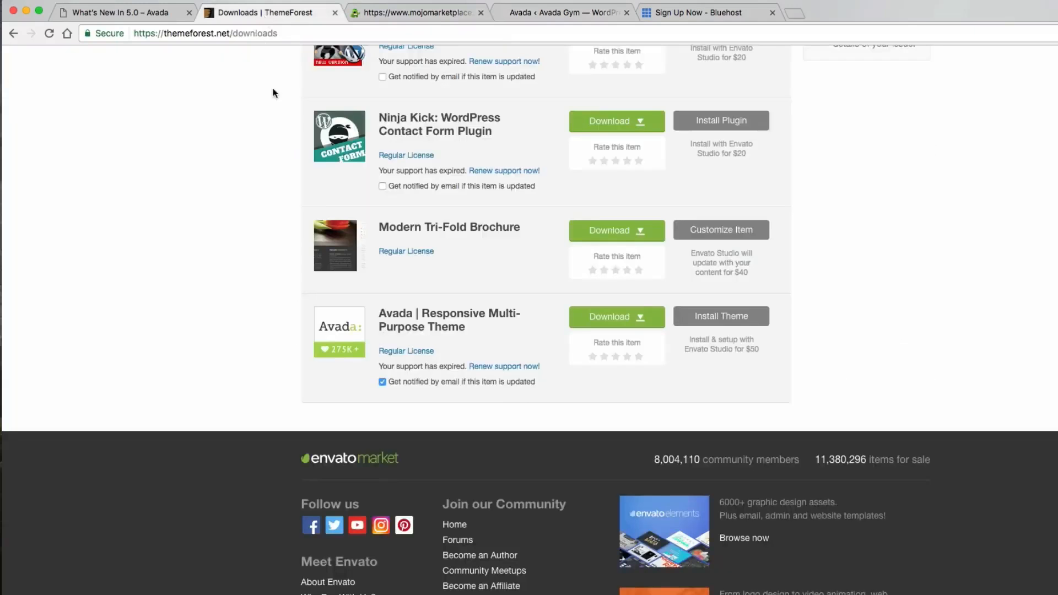
pyautogui.scroll(20, 252, 143)
pyautogui.moveTo(831, 97)
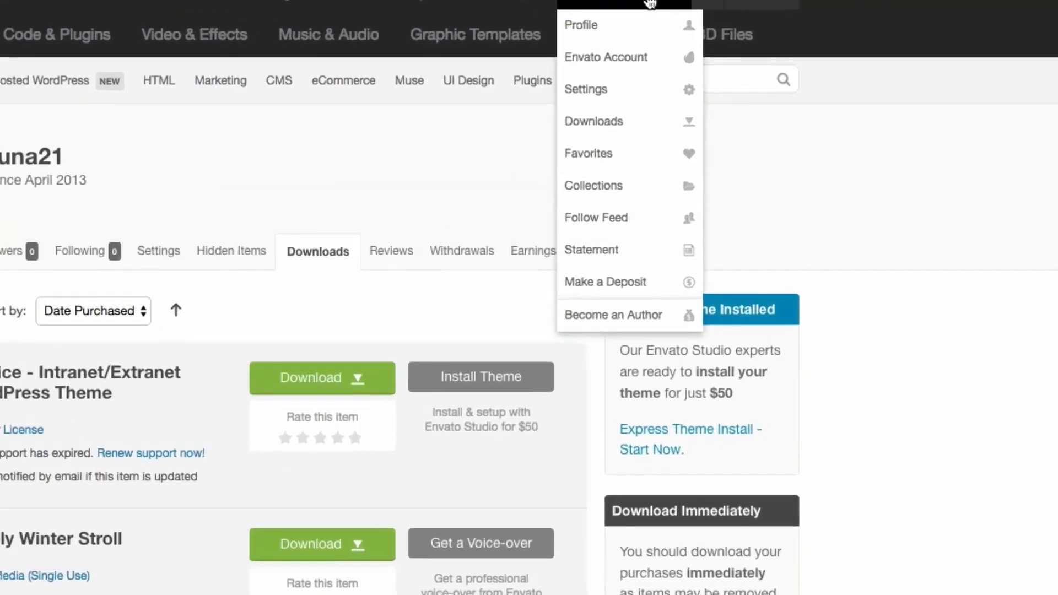
pyautogui.click(608, 97)
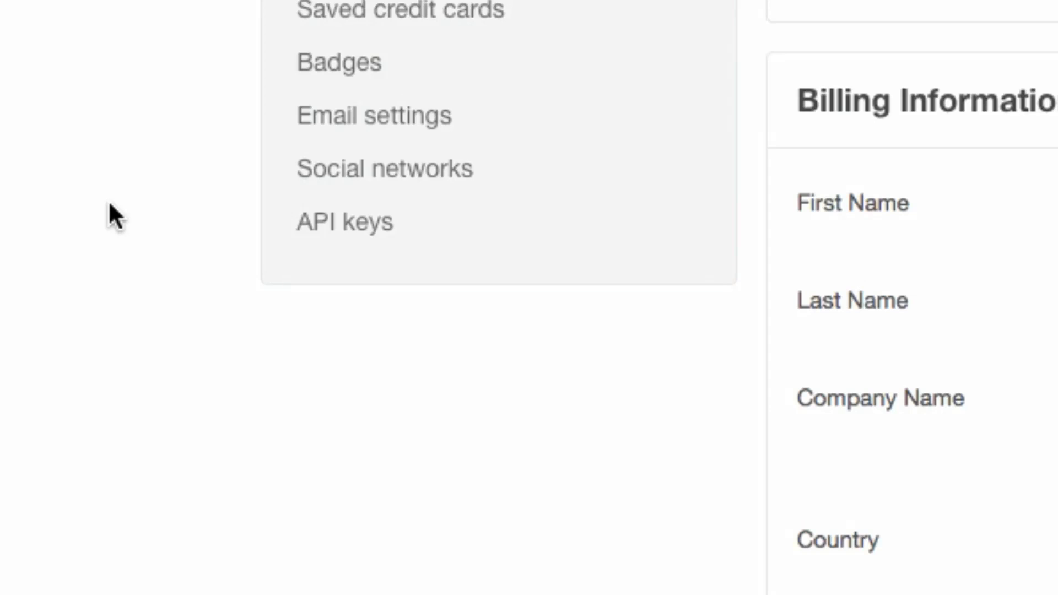
pyautogui.scroll(5, 148, 119)
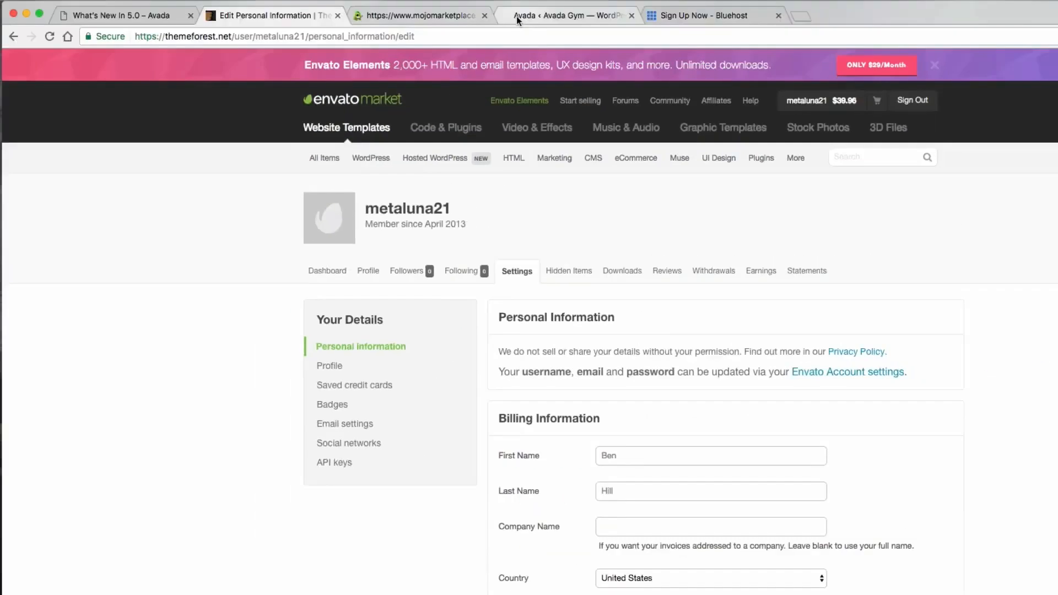
pyautogui.click(521, 15)
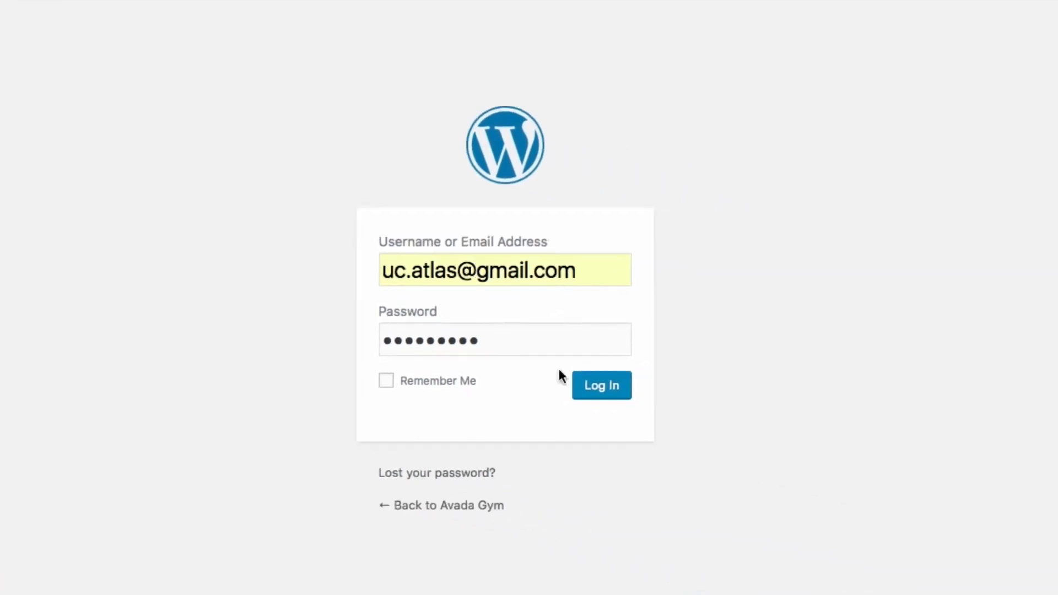
# Log in to the WordPress admin and collapse the ThemeFusion News widget on the dashboard.
pyautogui.click(601, 386)
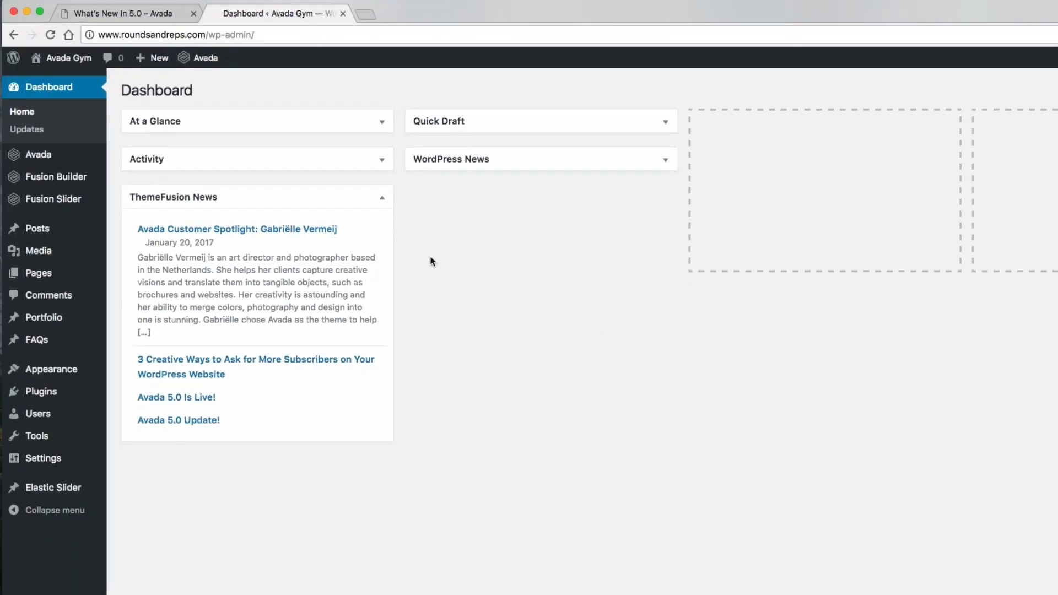
pyautogui.click(382, 199)
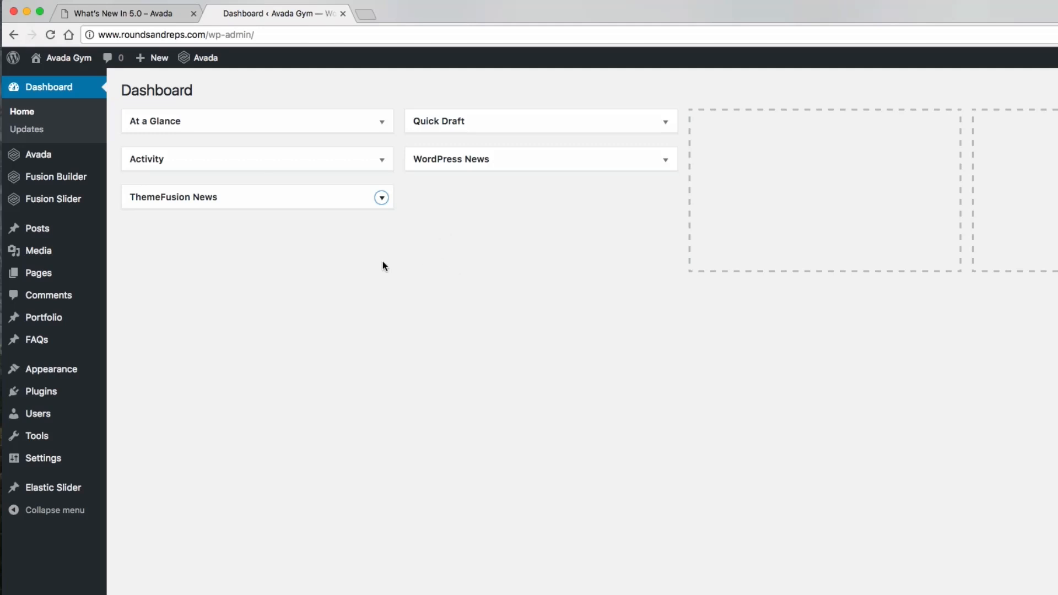
# Examine the admin menu entries and their submenus, from Posts and Media through Portfolio, Appearance, Plugins, Users and Tools.
pyautogui.moveTo(212, 66)
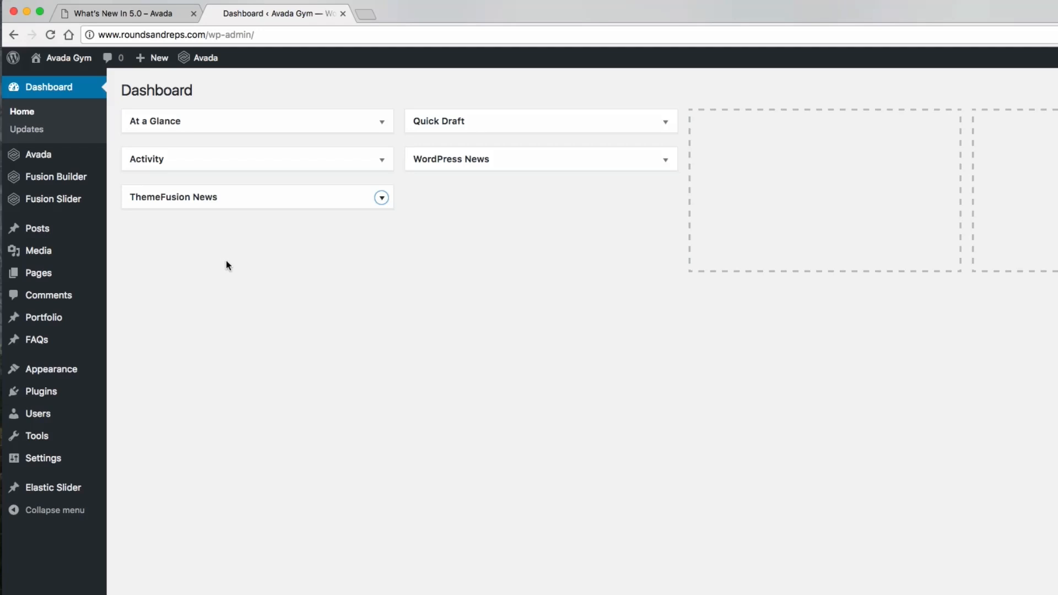
pyautogui.moveTo(1011, 39)
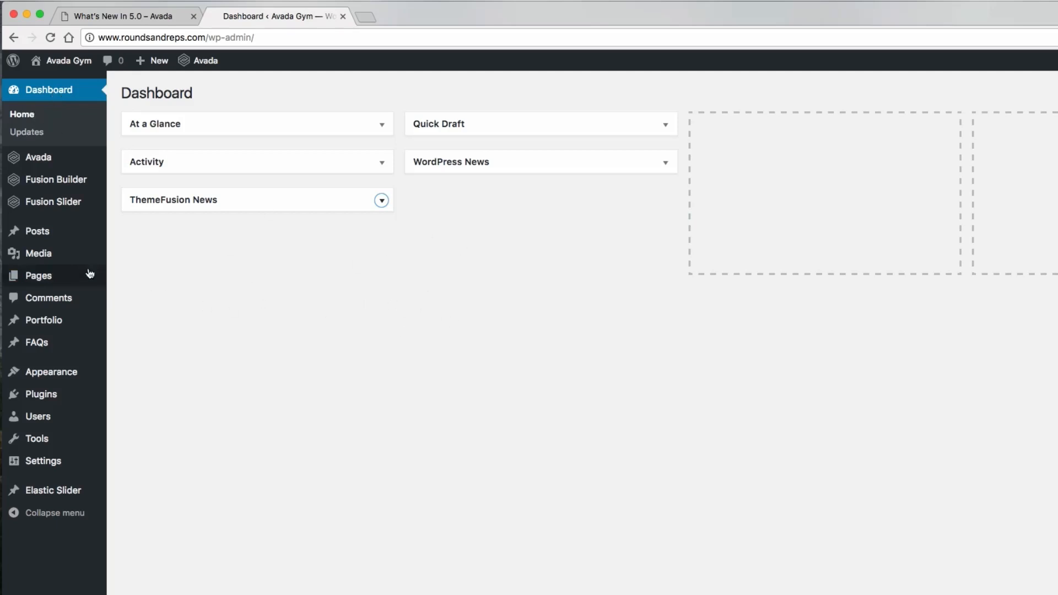
pyautogui.moveTo(40, 235)
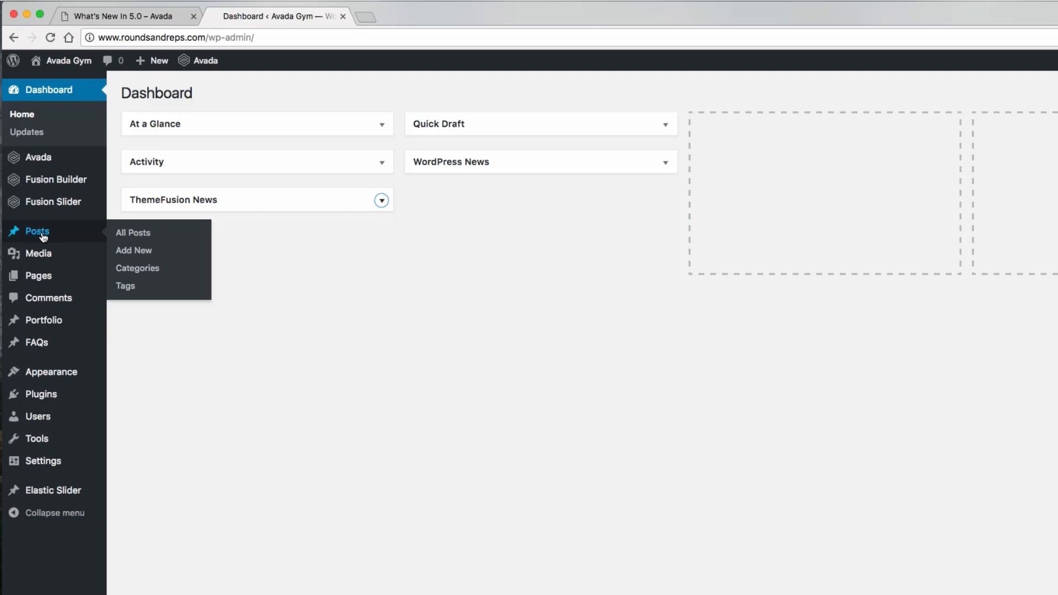
pyautogui.moveTo(44, 256)
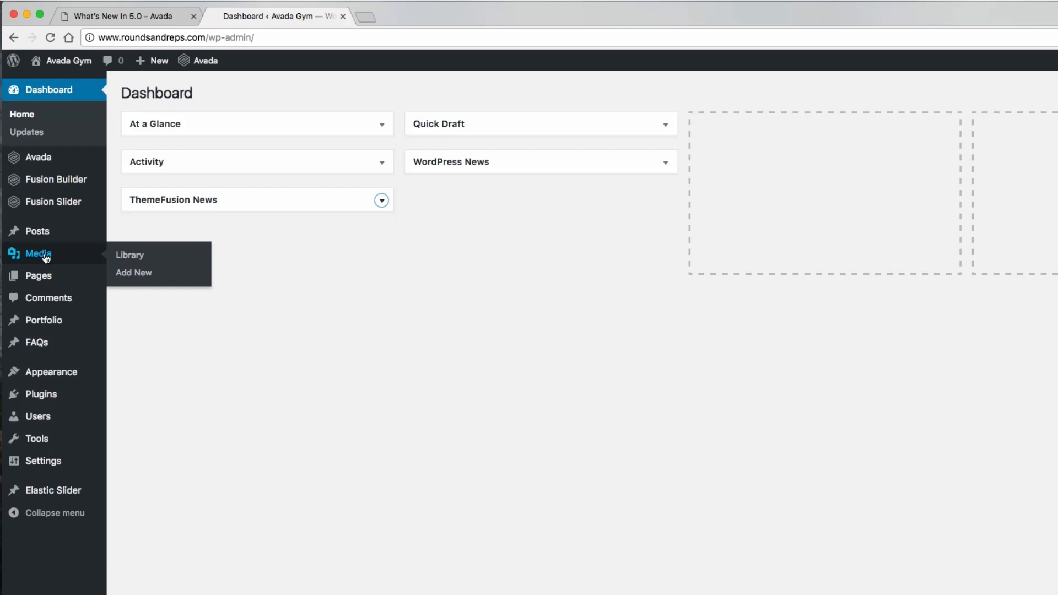
pyautogui.moveTo(45, 280)
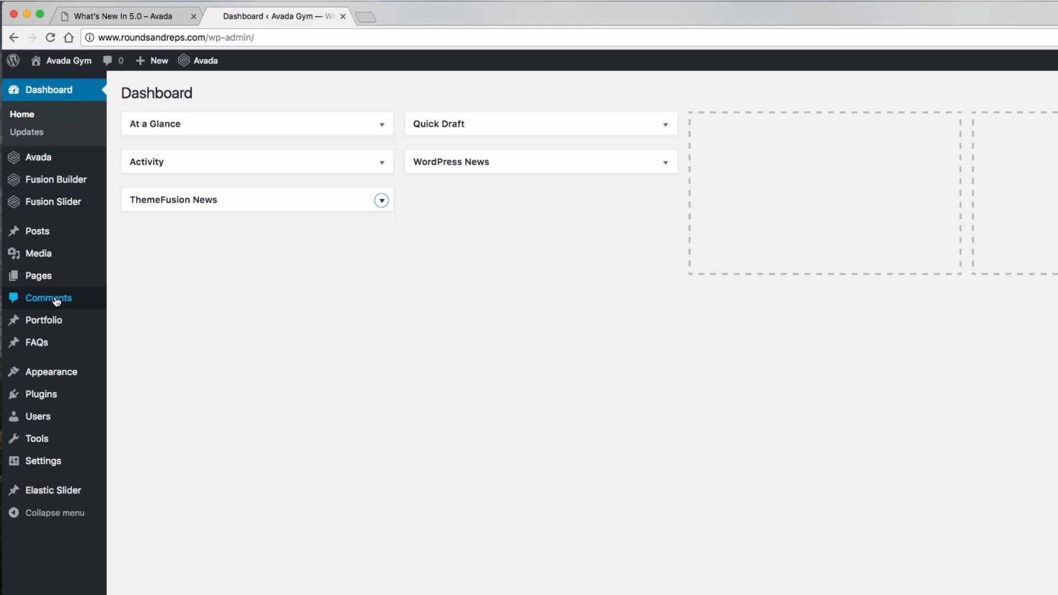
pyautogui.moveTo(55, 326)
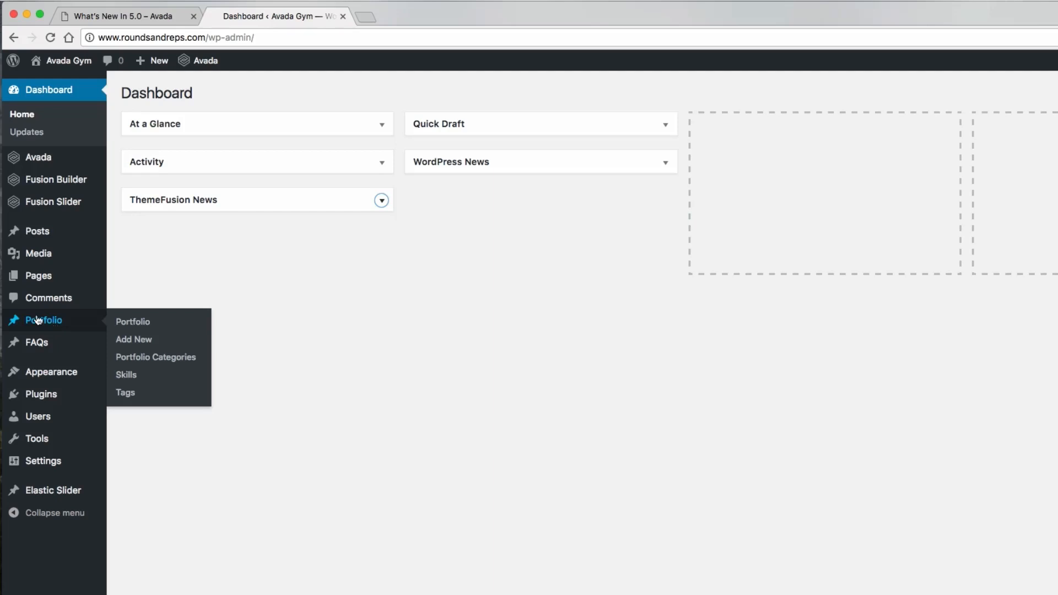
pyautogui.moveTo(69, 381)
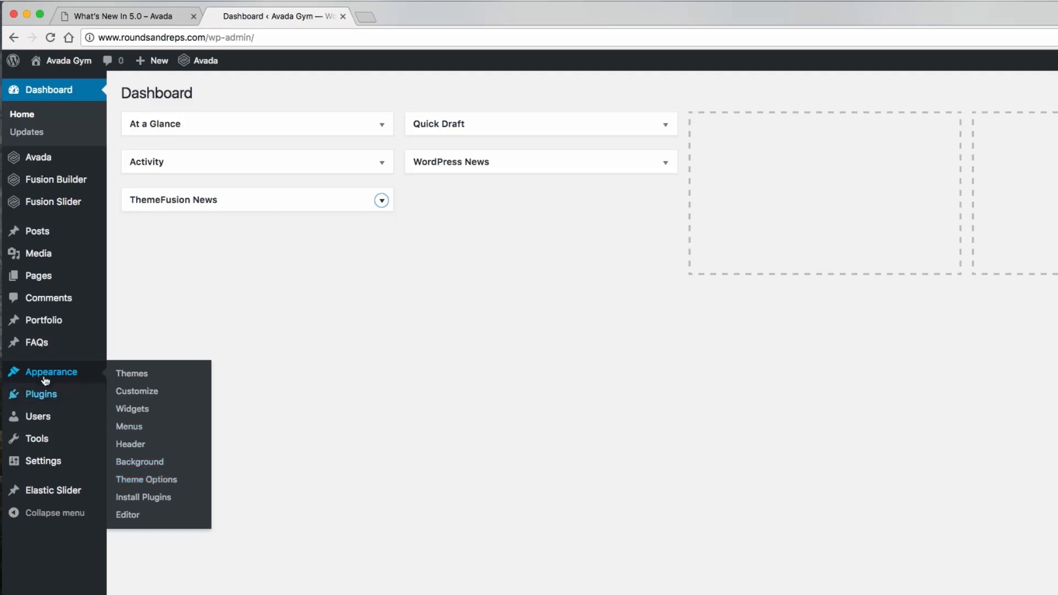
pyautogui.moveTo(47, 397)
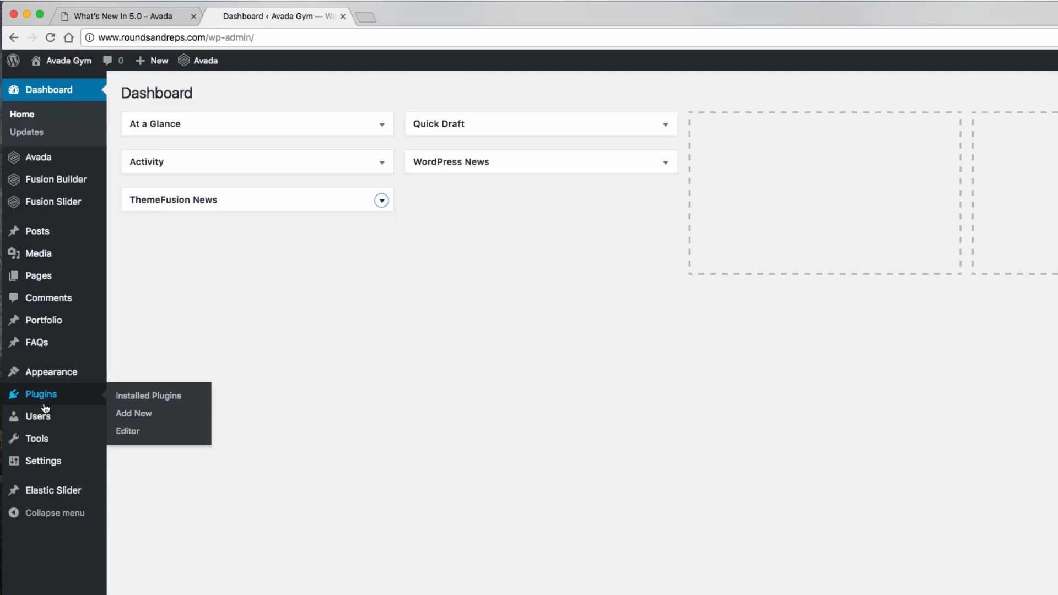
pyautogui.moveTo(43, 416)
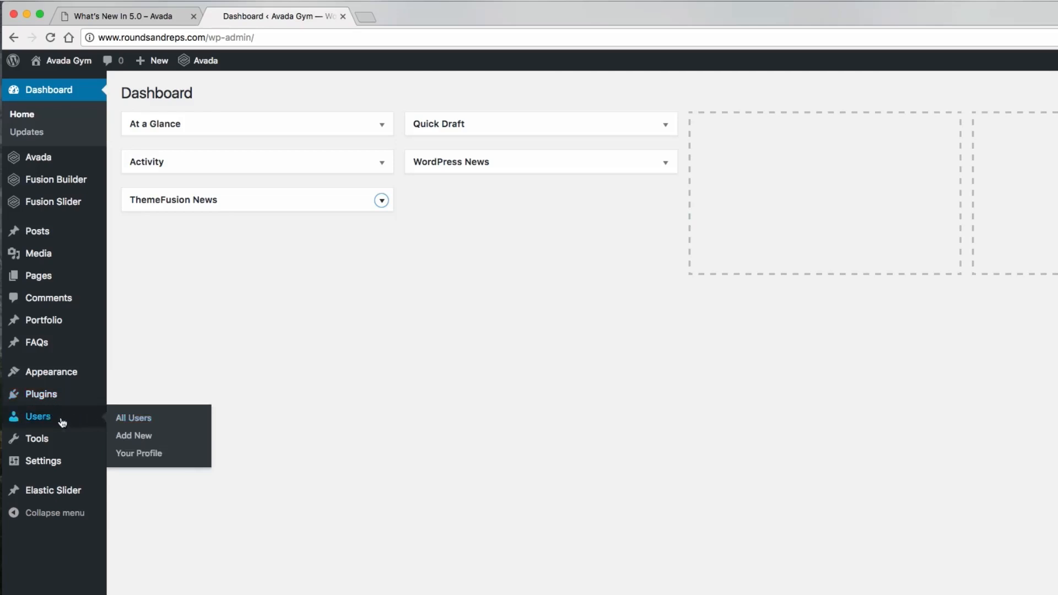
pyautogui.moveTo(48, 444)
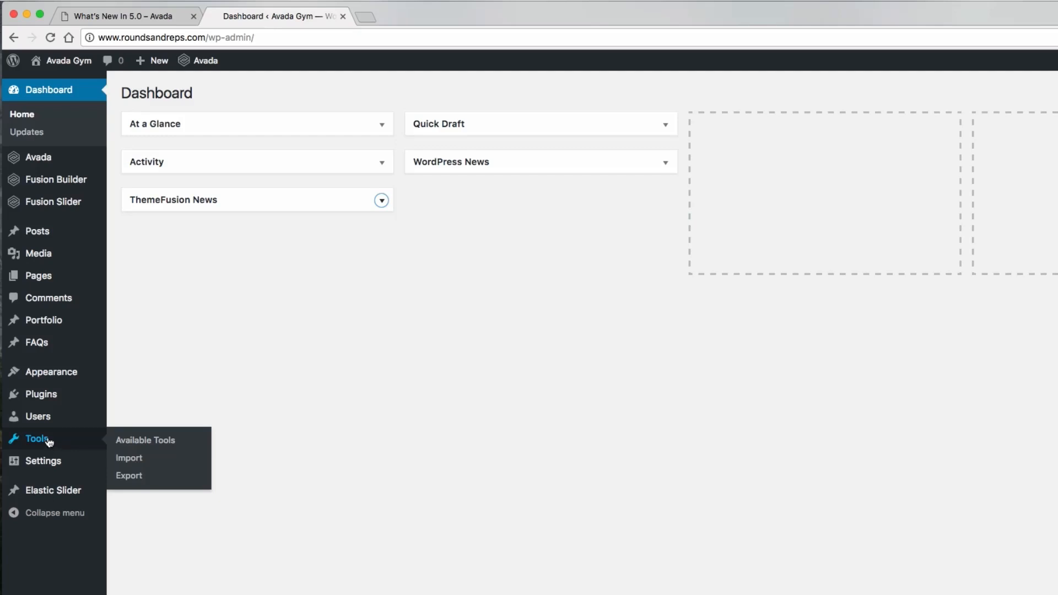
# Review the common structures and optional bases in the Permalink Settings, and return to the dashboard.
pyautogui.moveTo(54, 463)
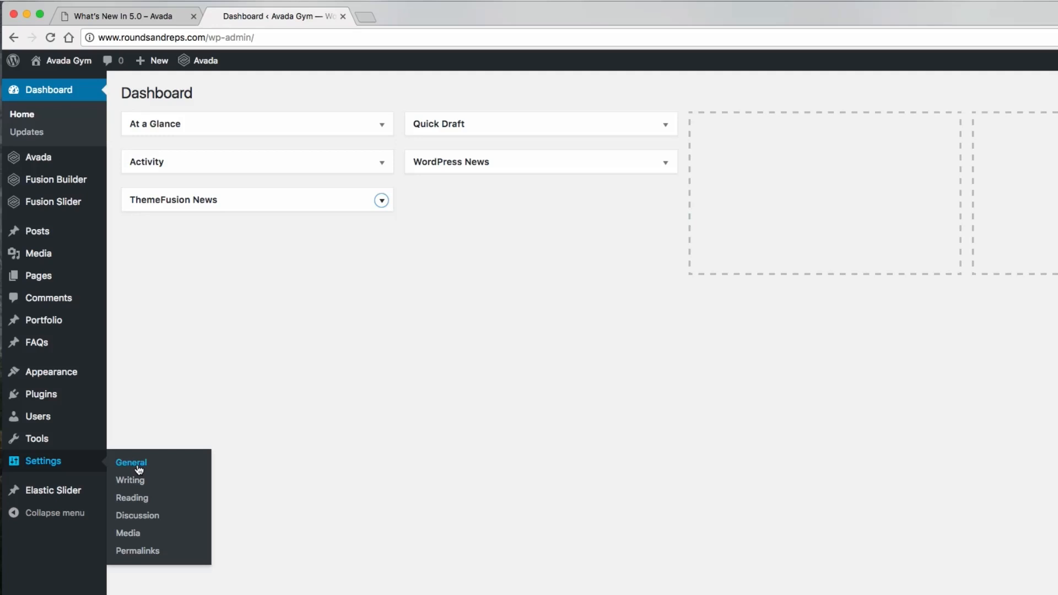
pyautogui.click(144, 556)
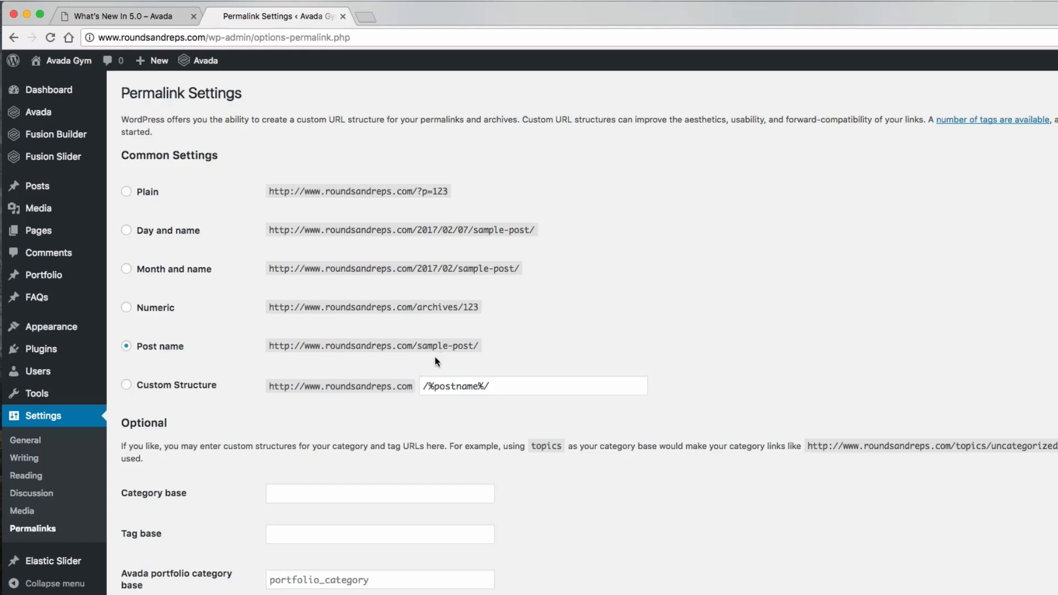
pyautogui.scroll(-3, 507, 365)
pyautogui.scroll(1, 517, 361)
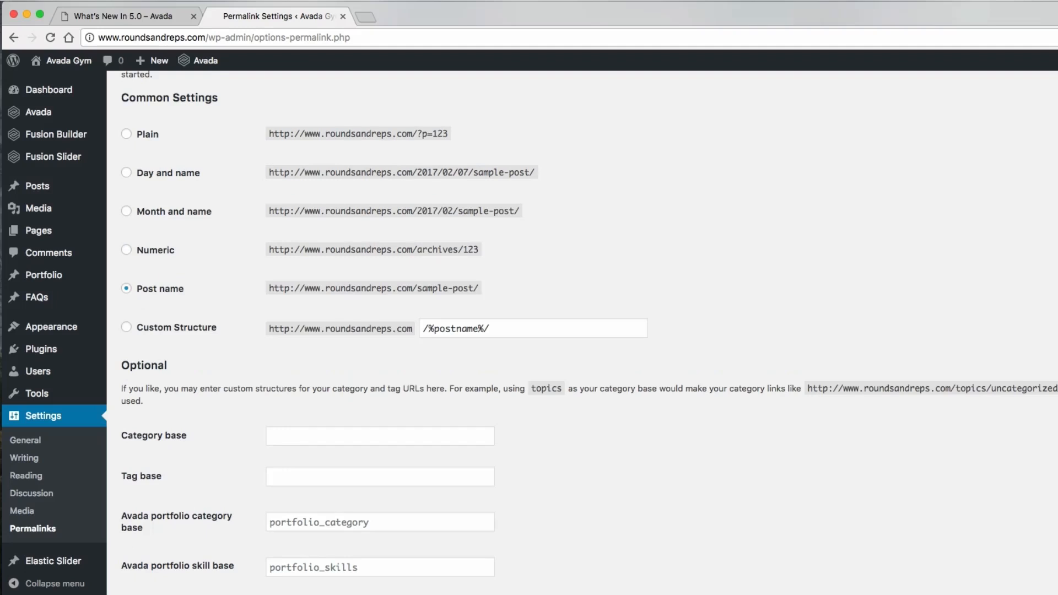
pyautogui.scroll(2, 236, 460)
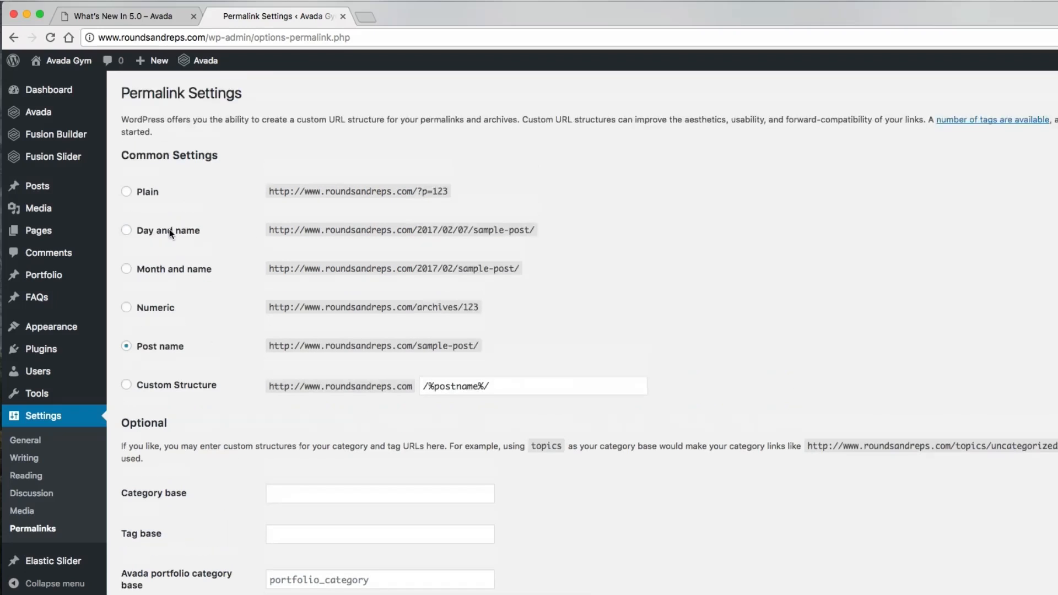
pyautogui.click(51, 97)
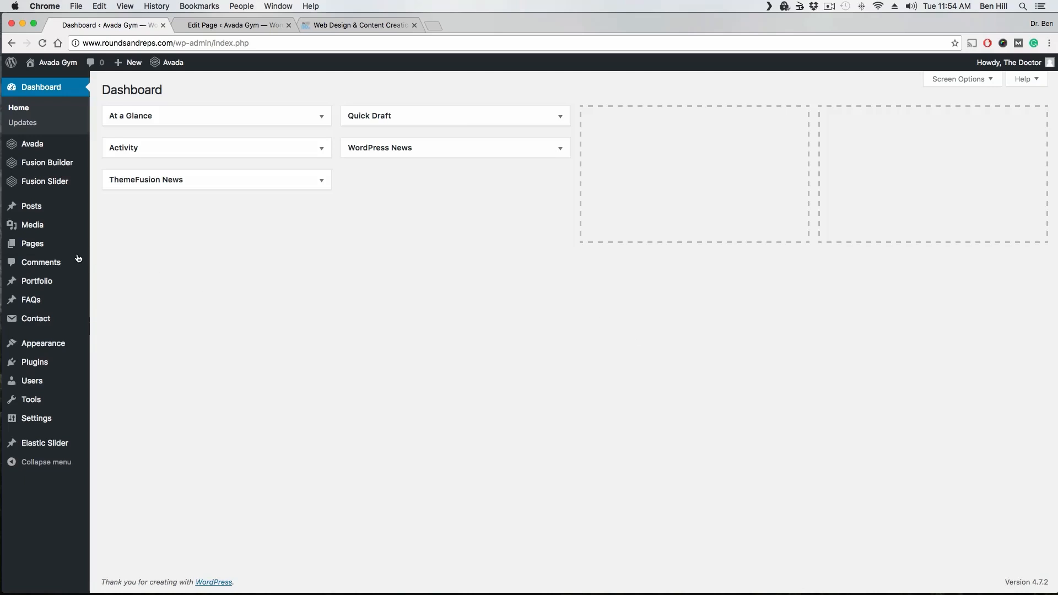
# Create a new page titled "Home" and publish it.
pyautogui.moveTo(35, 245)
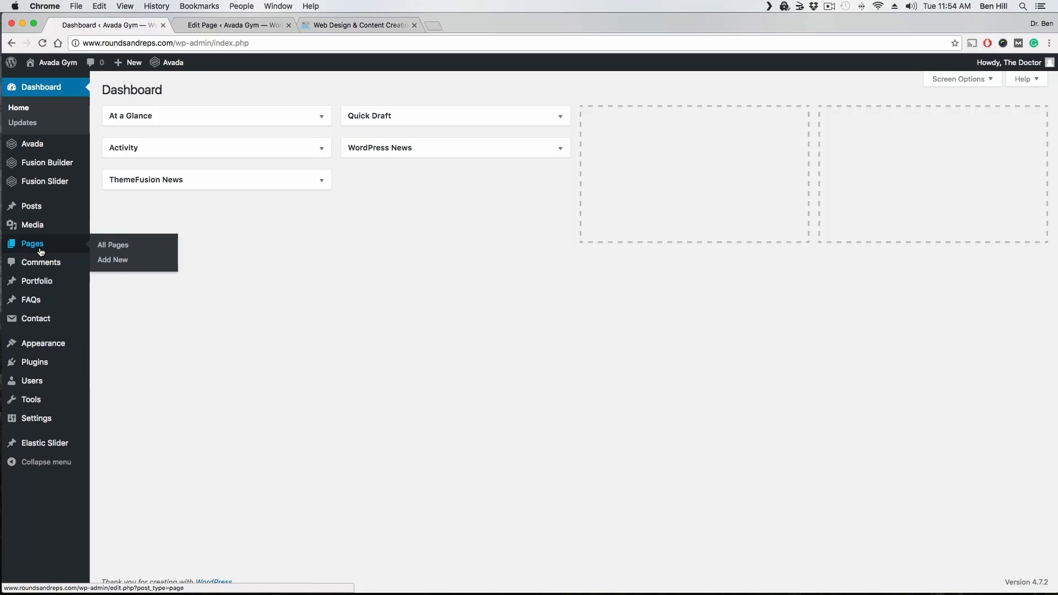
pyautogui.click(114, 266)
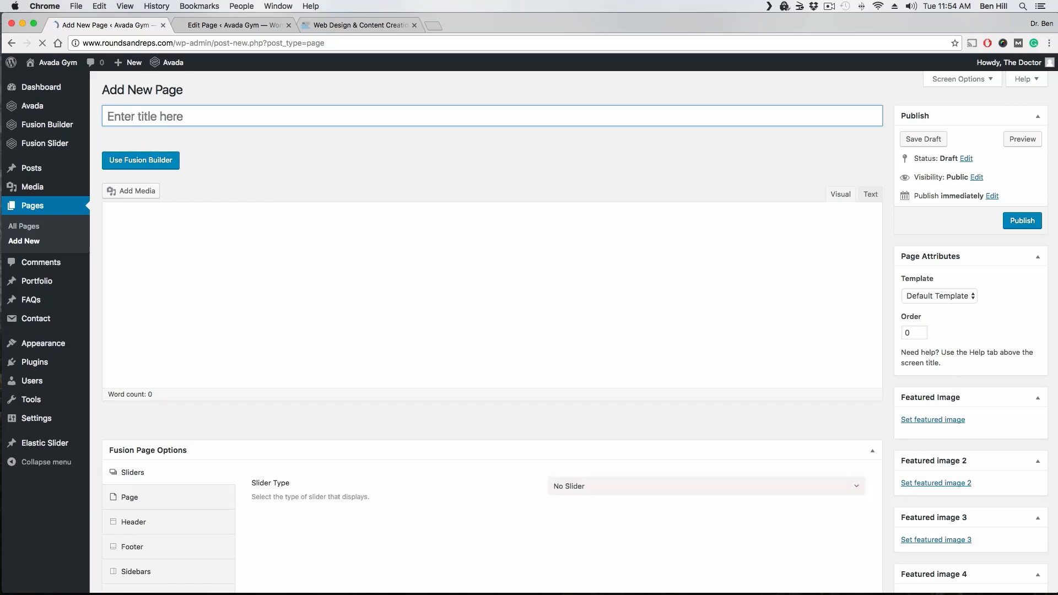
pyautogui.click(133, 117)
pyautogui.write('Home')
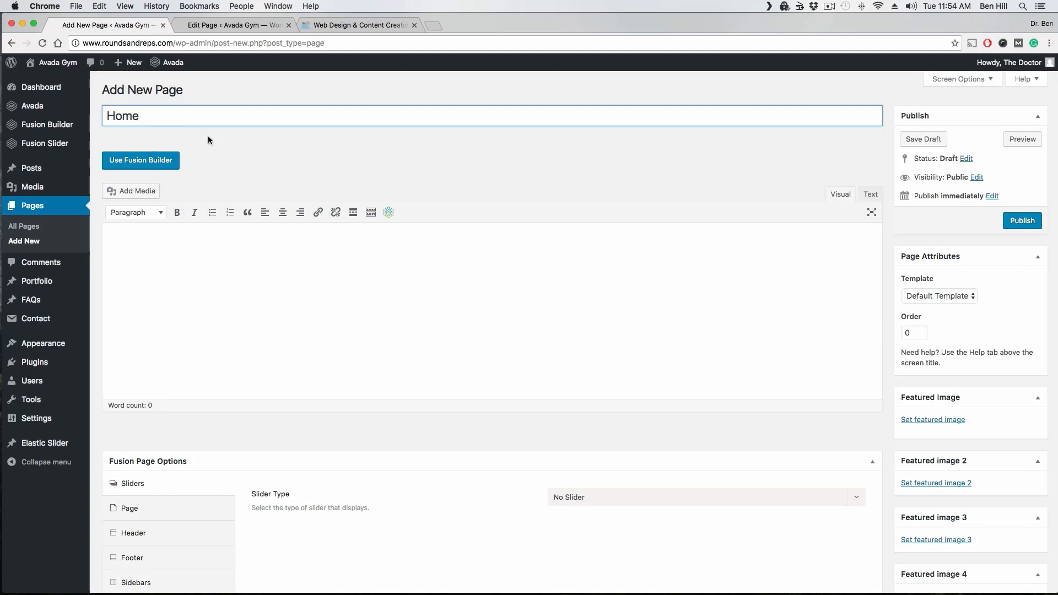
pyautogui.click(1022, 221)
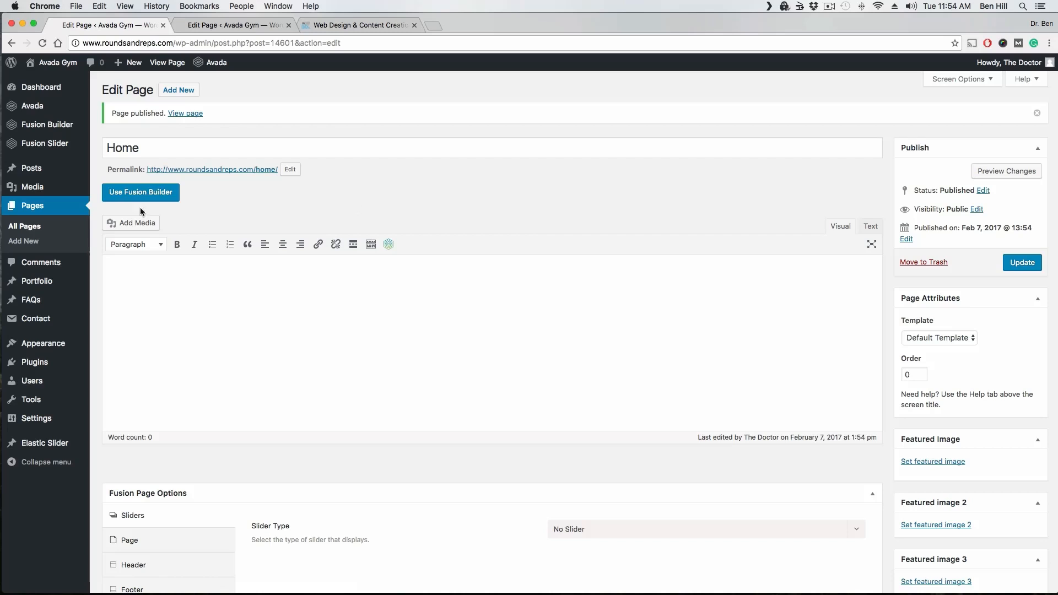
# Add another page titled "Blog" and publish it.
pyautogui.click(31, 243)
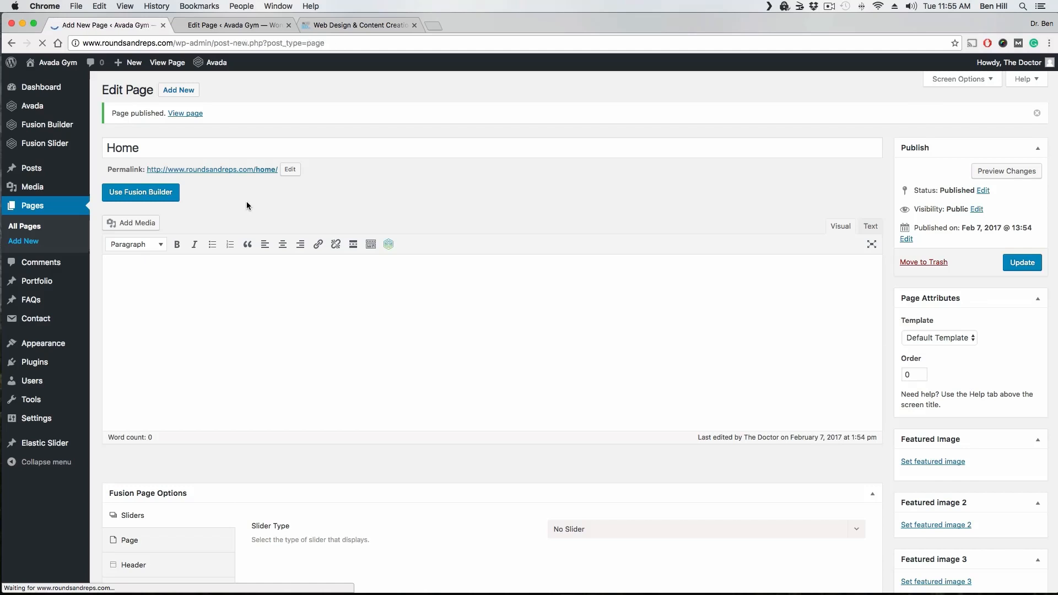
pyautogui.write('Blog')
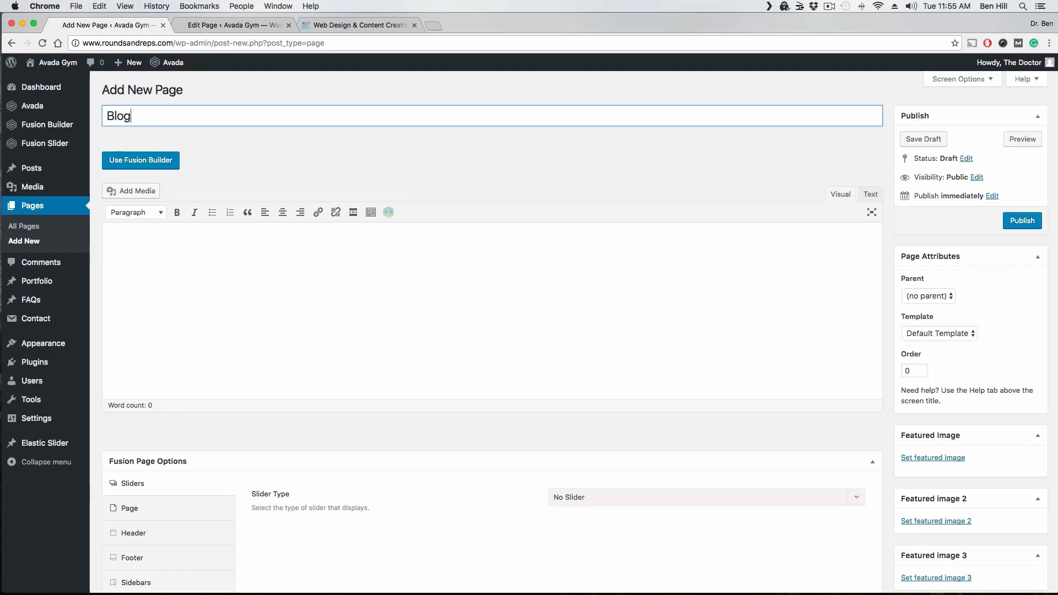
pyautogui.click(1026, 223)
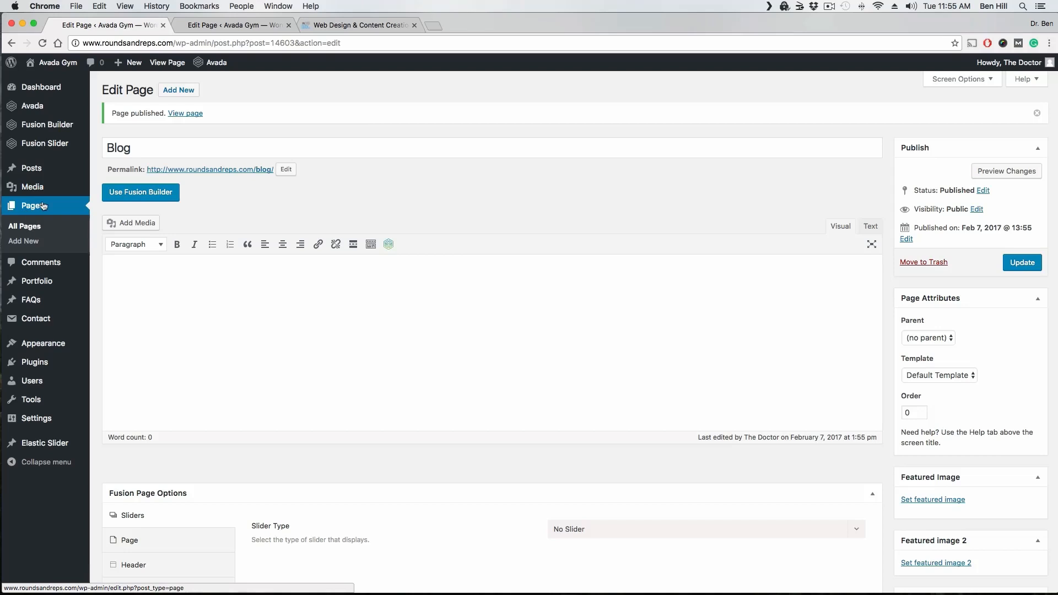
# From the list of all pages, open the site Customizer's Static Front Page settings and make the static page "Home" the front page.
pyautogui.click(33, 225)
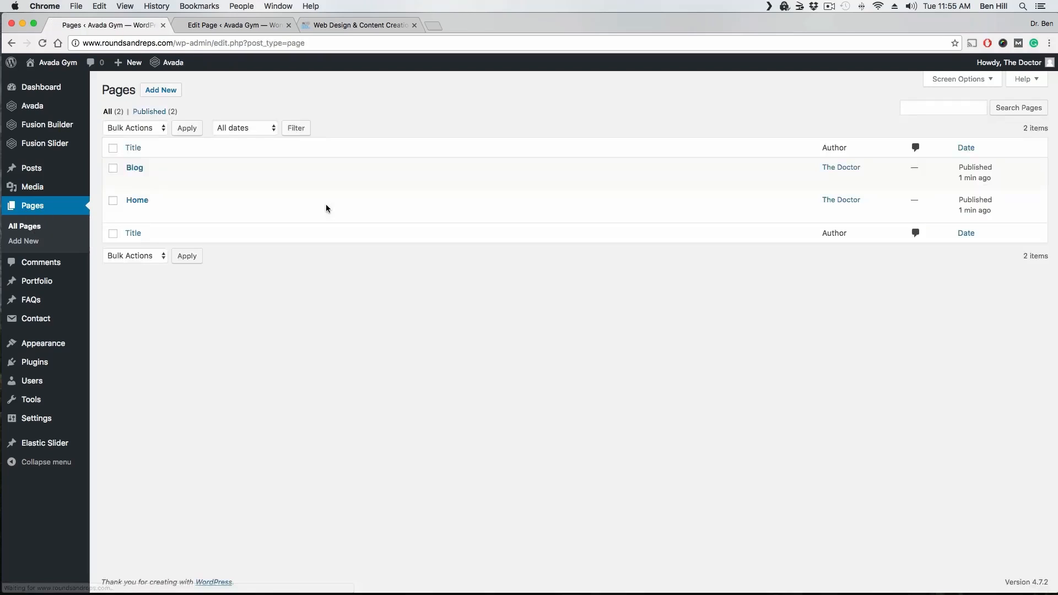
pyautogui.moveTo(140, 175)
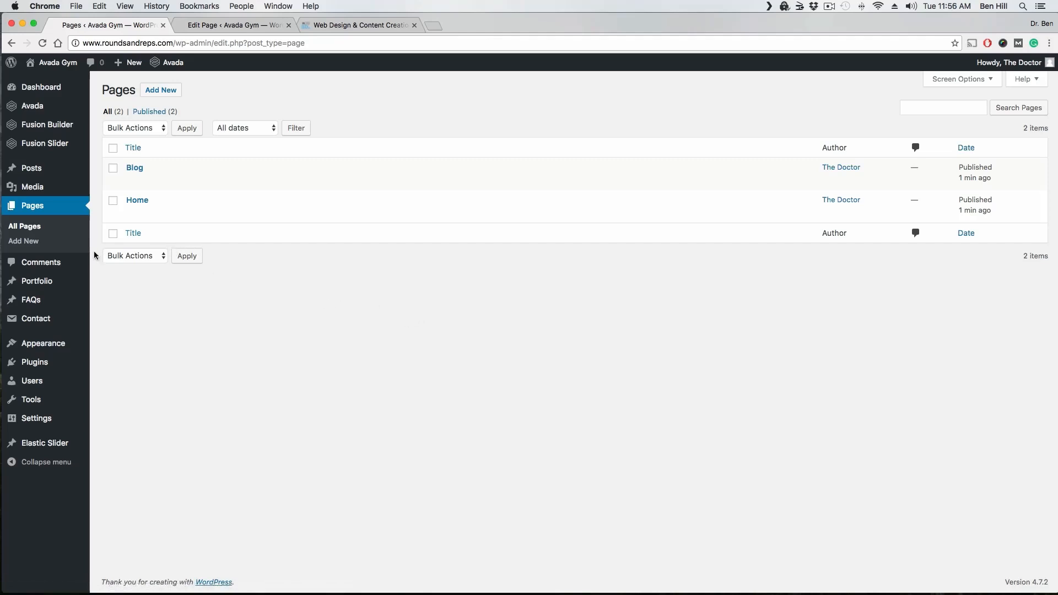
pyautogui.moveTo(38, 344)
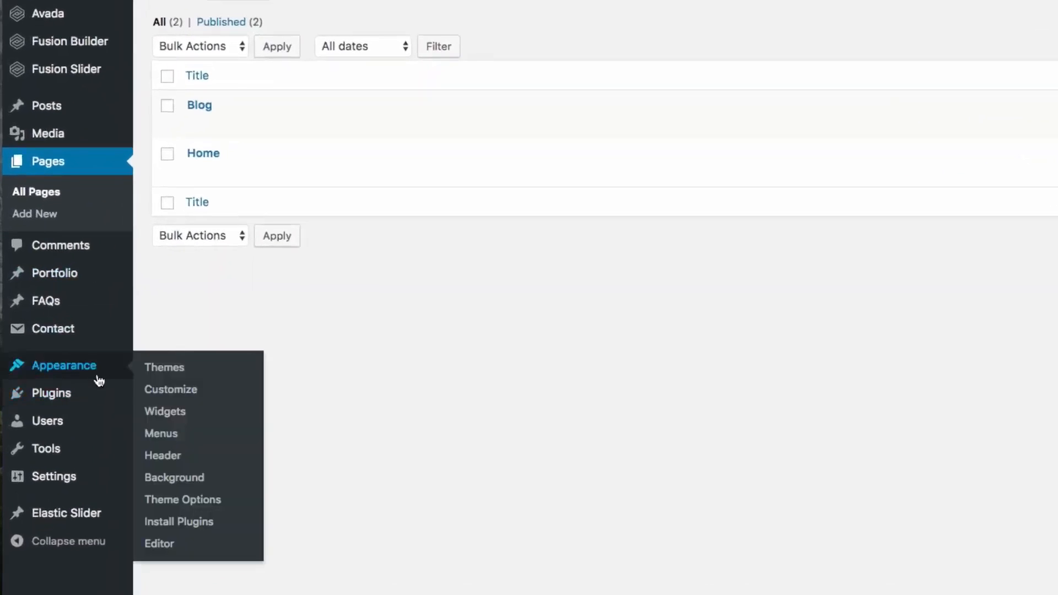
pyautogui.click(185, 391)
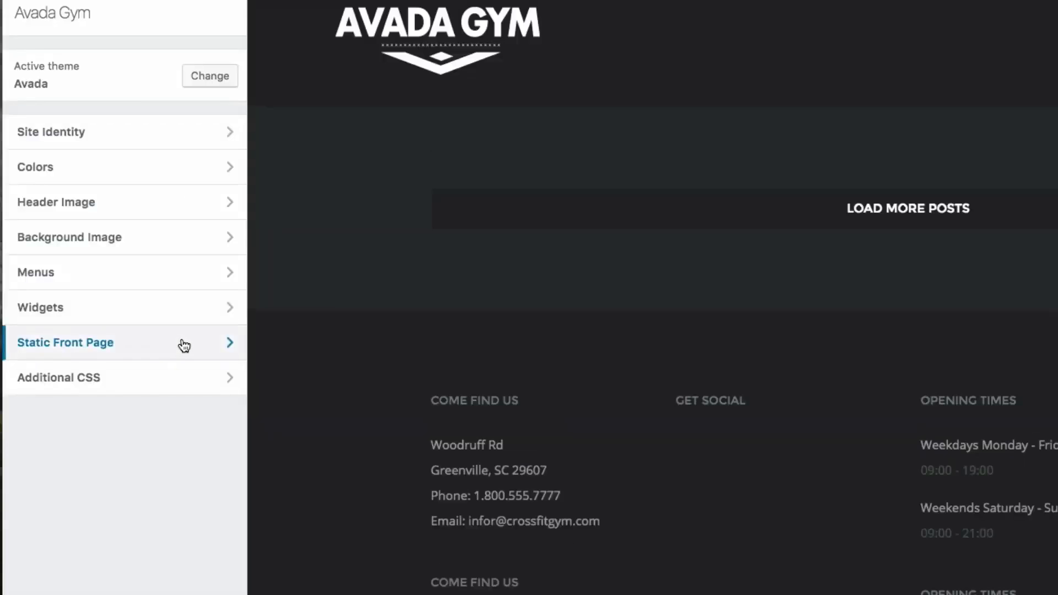
pyautogui.click(182, 345)
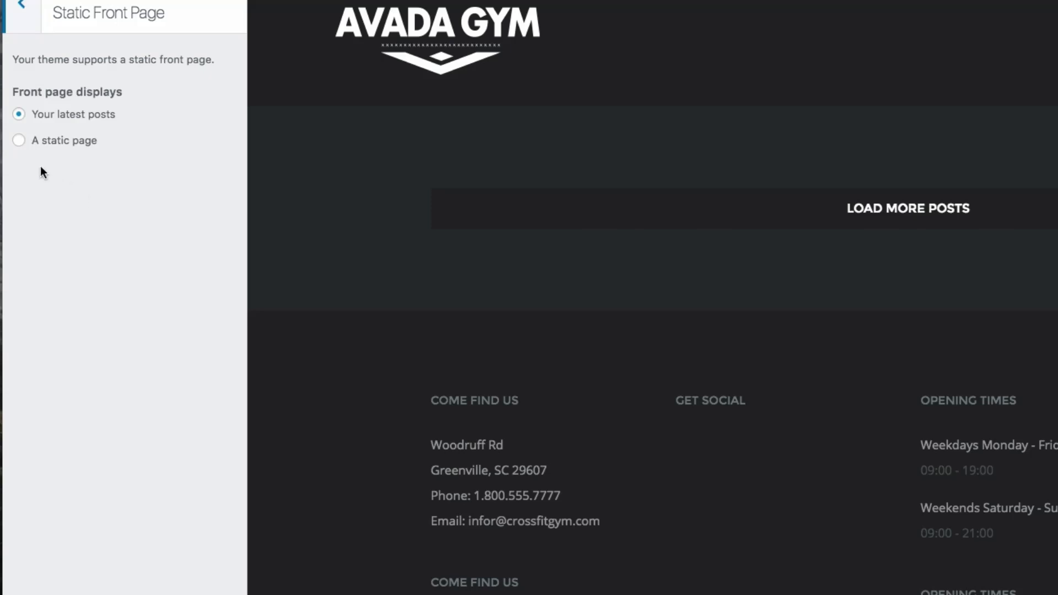
pyautogui.click(22, 142)
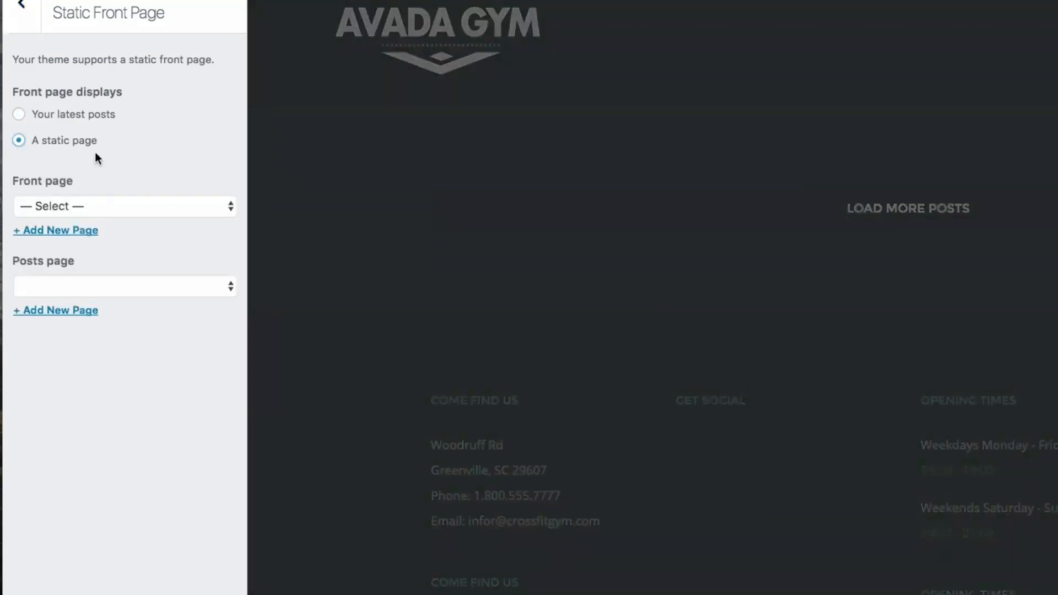
pyautogui.click(207, 209)
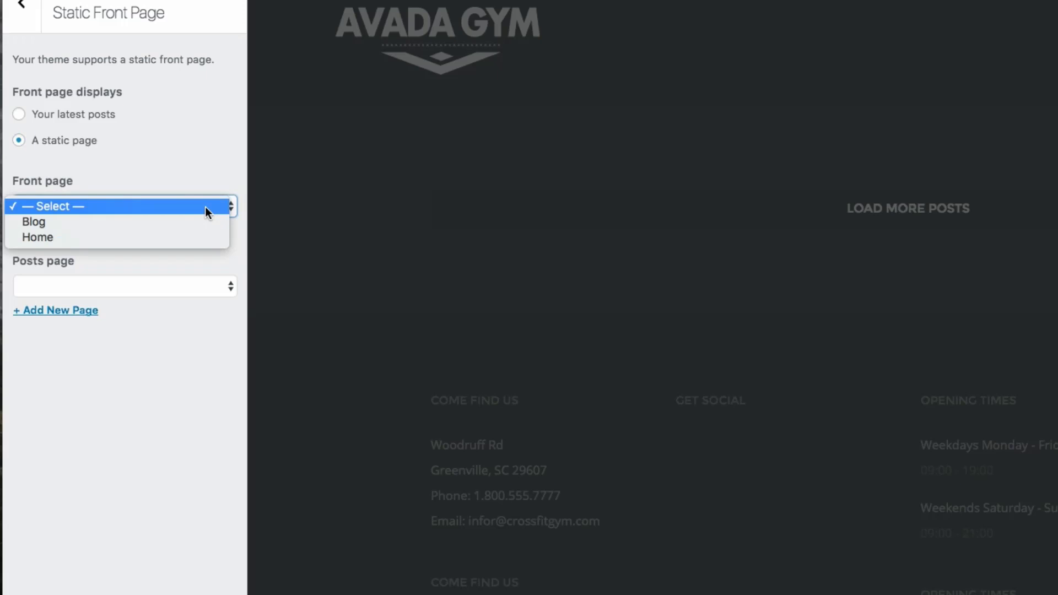
pyautogui.click(56, 236)
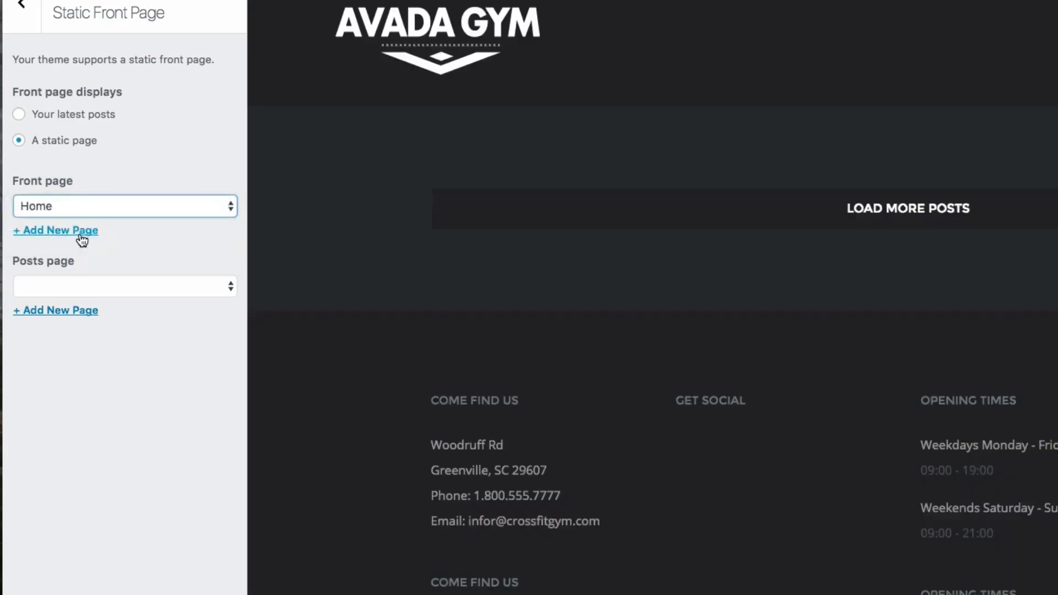
# Assign "Blog" as the posts page, save and publish the customization, and return to the dashboard.
pyautogui.click(168, 290)
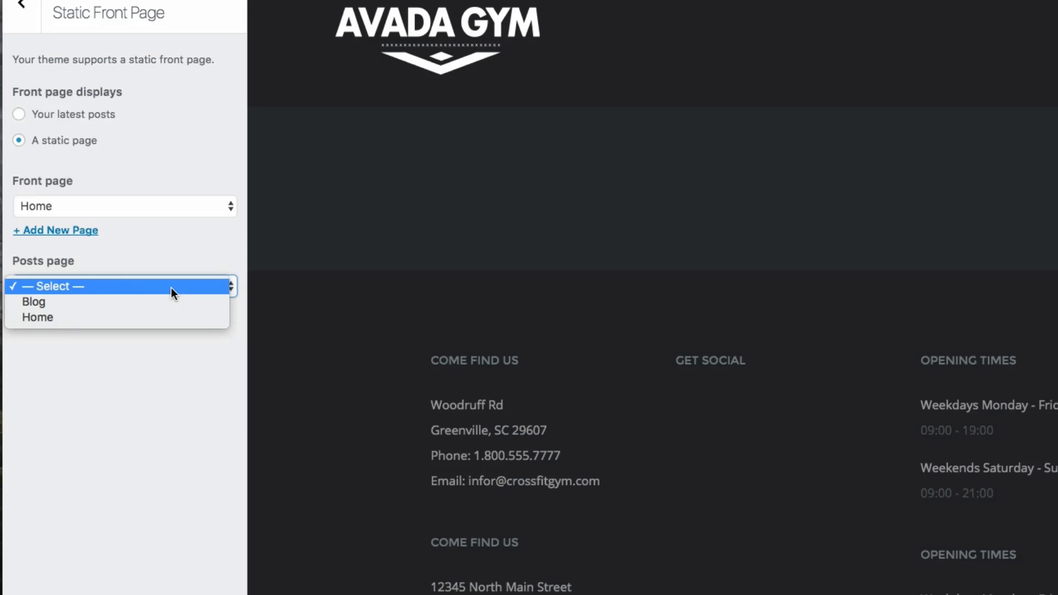
pyautogui.click(73, 301)
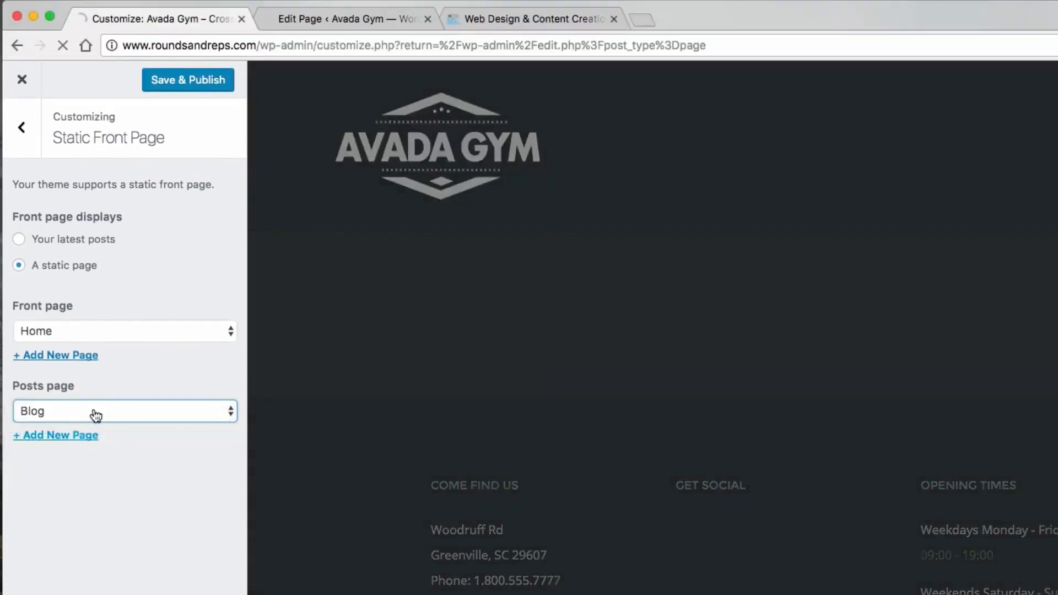
pyautogui.click(197, 83)
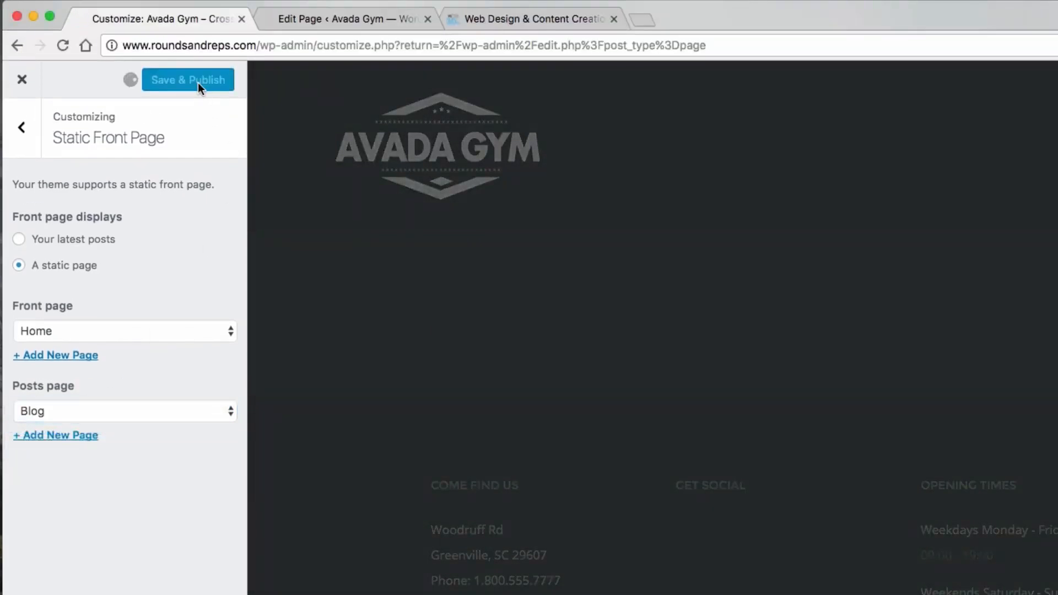
pyautogui.click(22, 80)
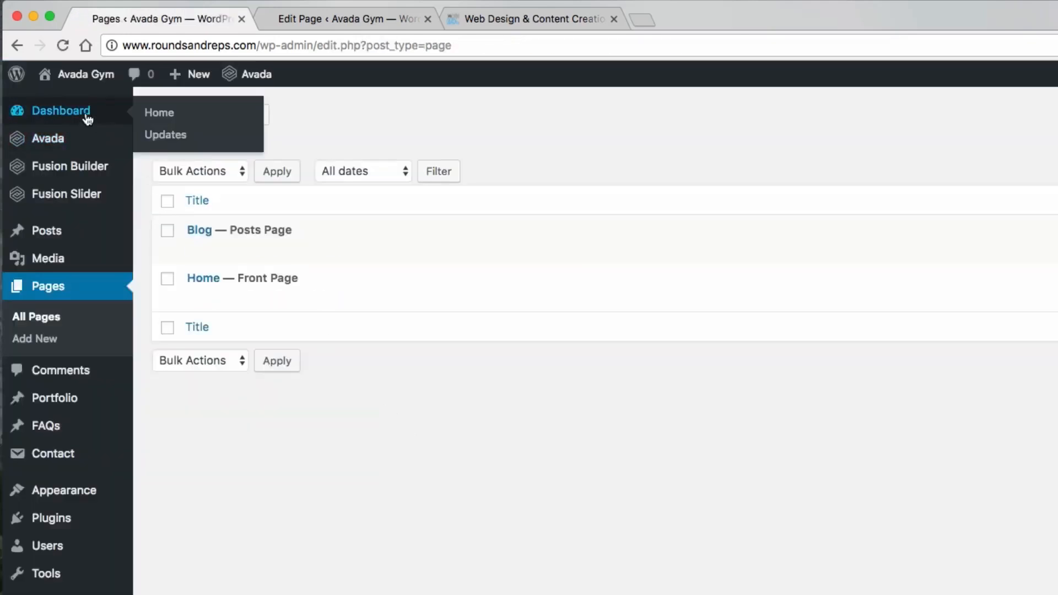
pyautogui.click(87, 118)
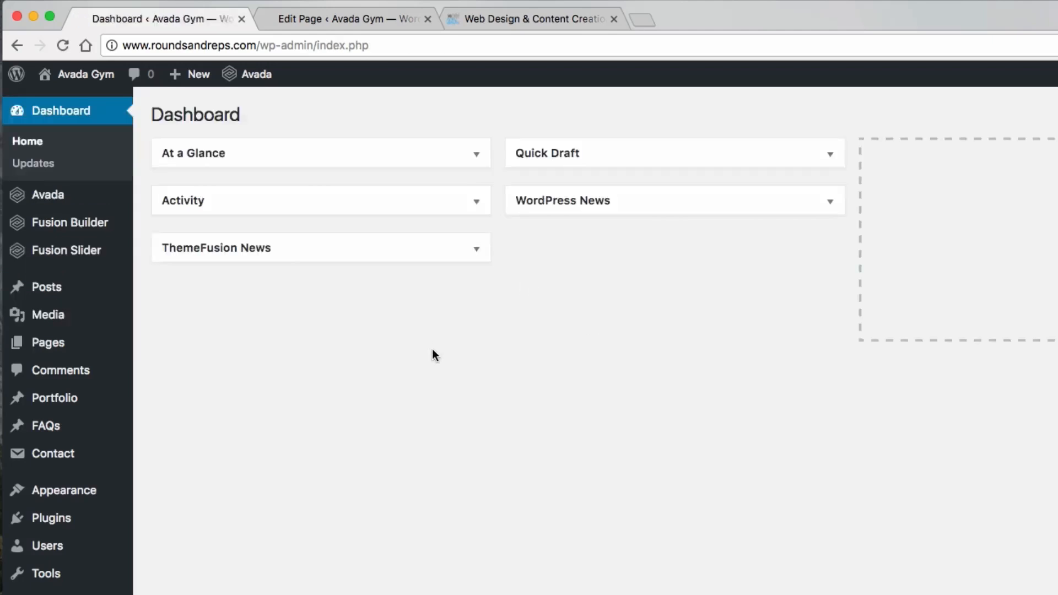
# Open the Avada Theme Options and show the Layout section.
pyautogui.moveTo(45, 349)
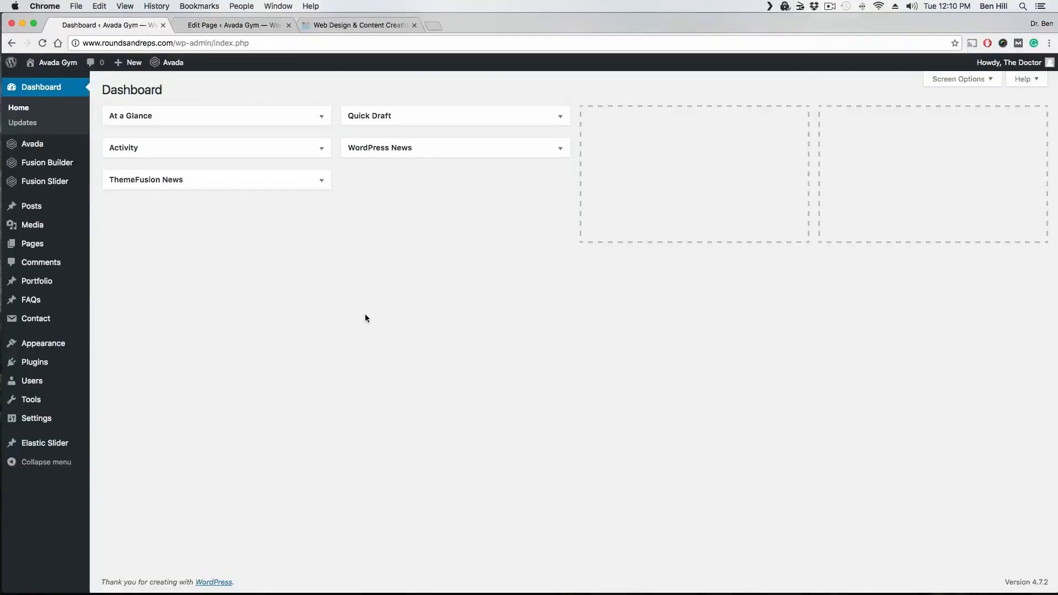
pyautogui.moveTo(59, 344)
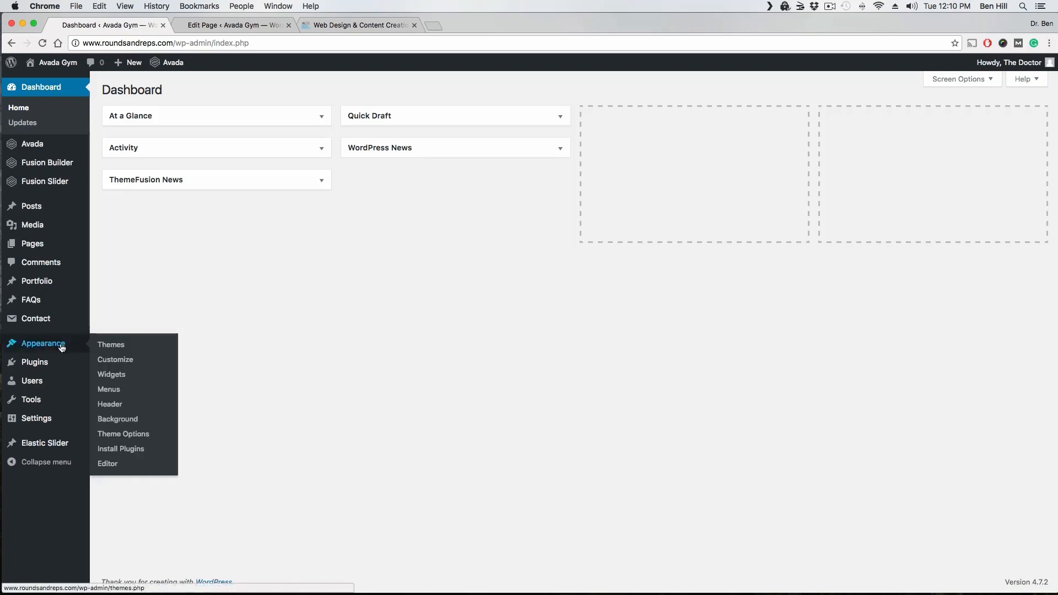
pyautogui.click(133, 437)
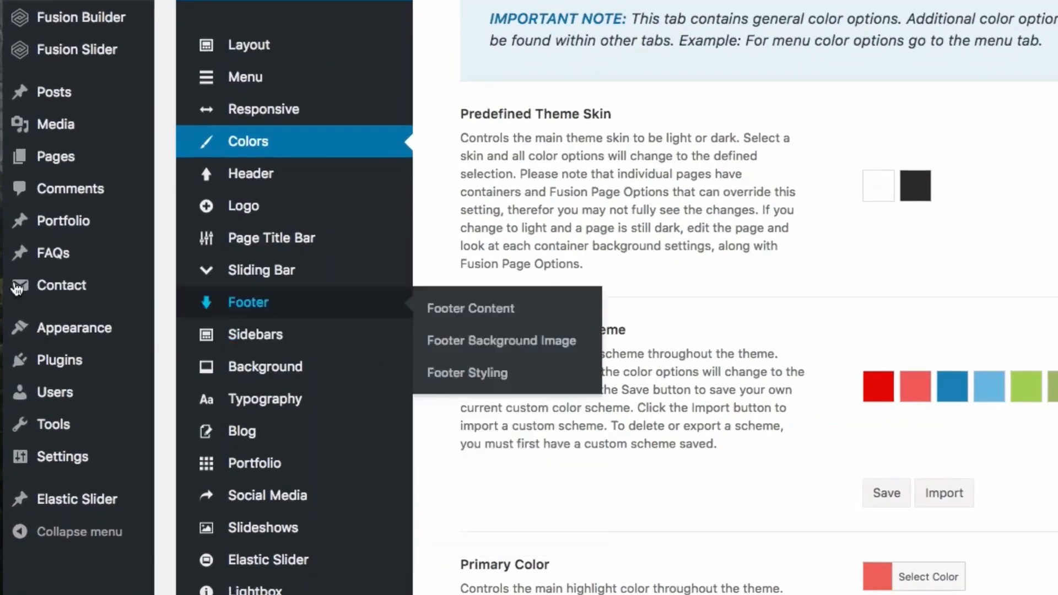
pyautogui.moveTo(50, 408)
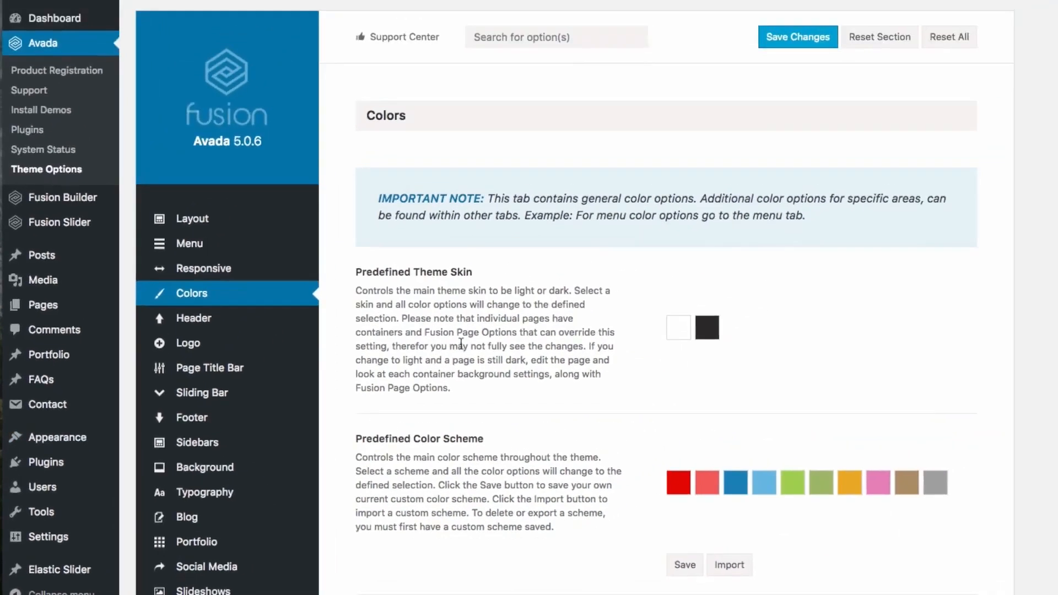
pyautogui.moveTo(305, 67)
pyautogui.click(220, 227)
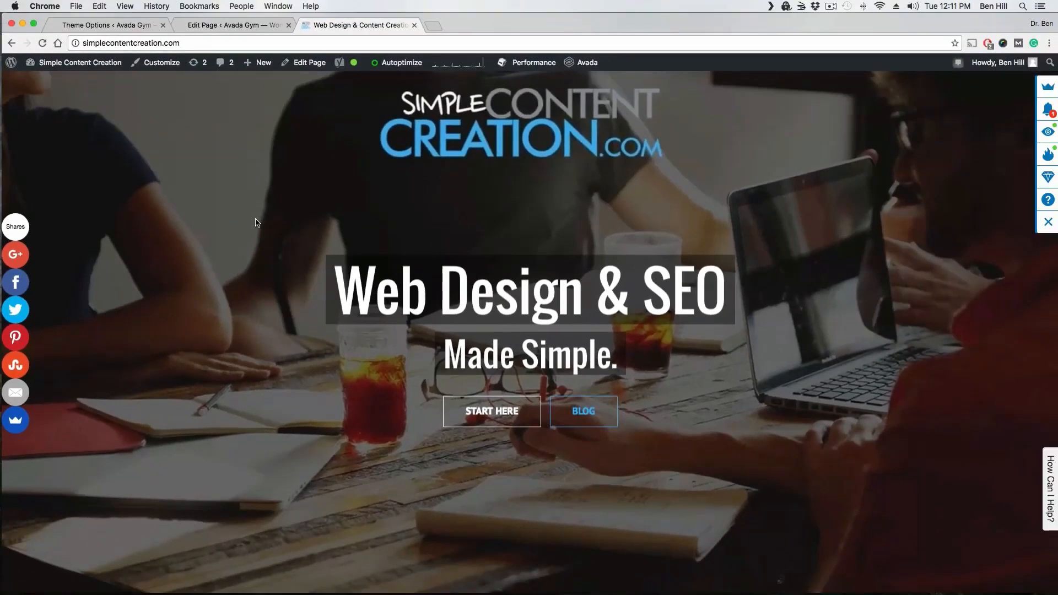
# Examine the Simple Content Creation home page in the other browser tab, from its hero image down to the footer.
pyautogui.scroll(-8, 181, 223)
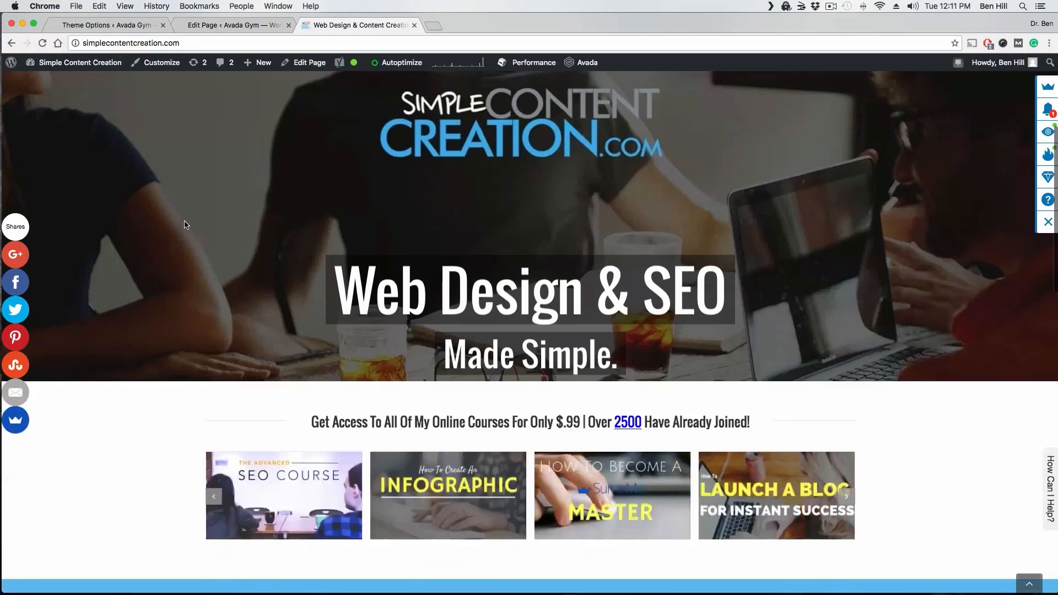
pyautogui.scroll(-5, 179, 220)
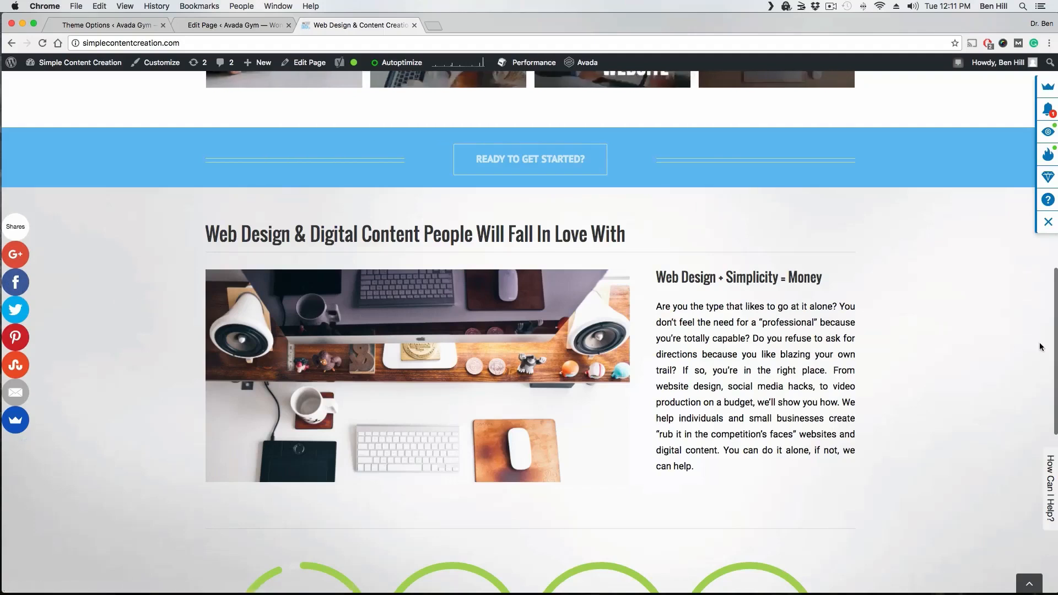
pyautogui.scroll(-6, 205, 264)
pyautogui.scroll(-4, 205, 263)
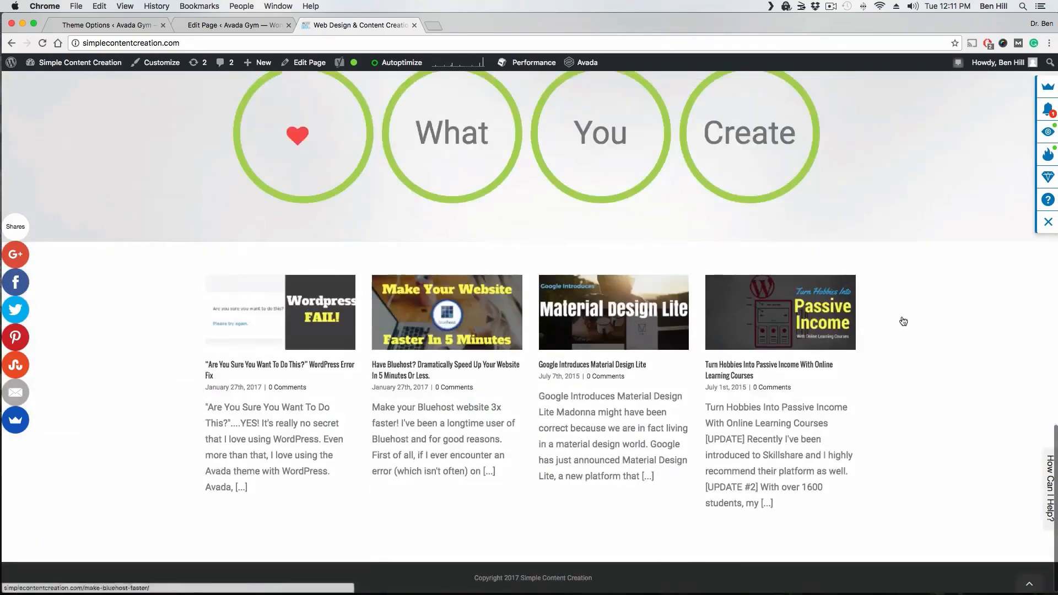
pyautogui.scroll(20, 665, 337)
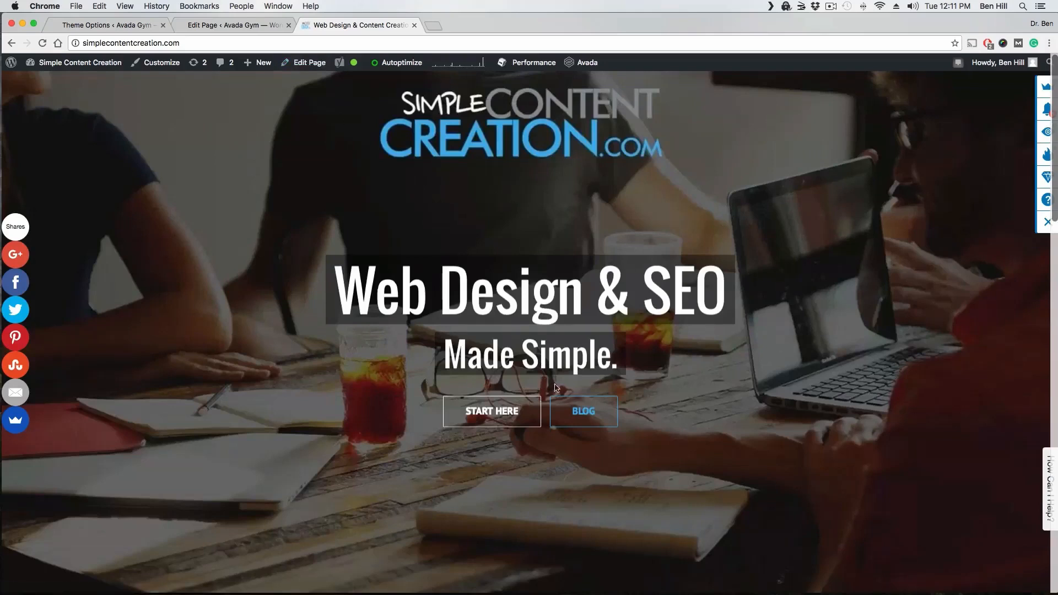
# Open that site's Blog page to view its posts and sidebar, and switch to the Avada Gym Home page editor.
pyautogui.click(590, 413)
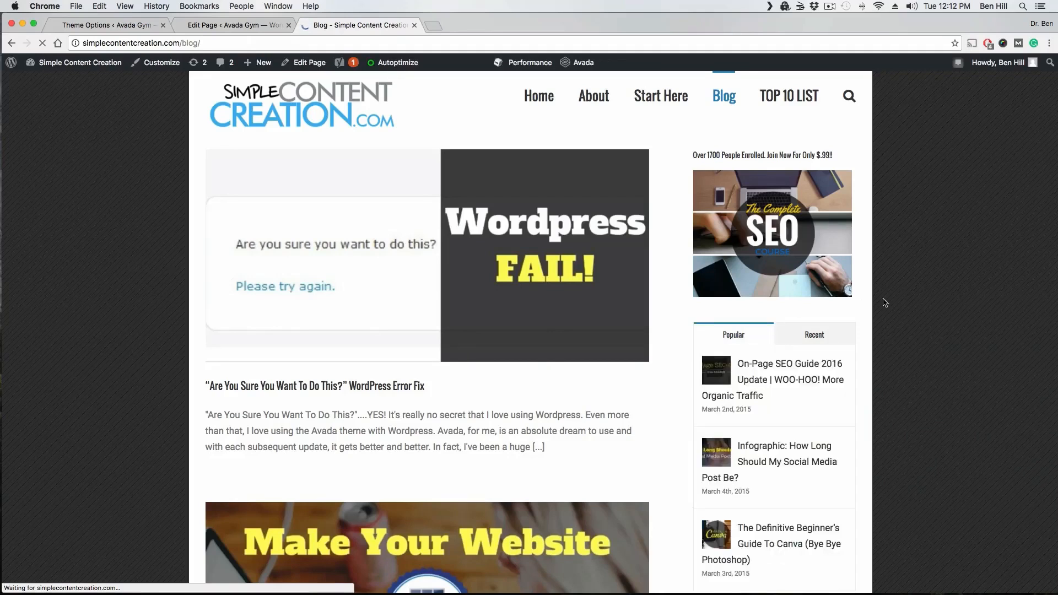
pyautogui.scroll(-5, 204, 163)
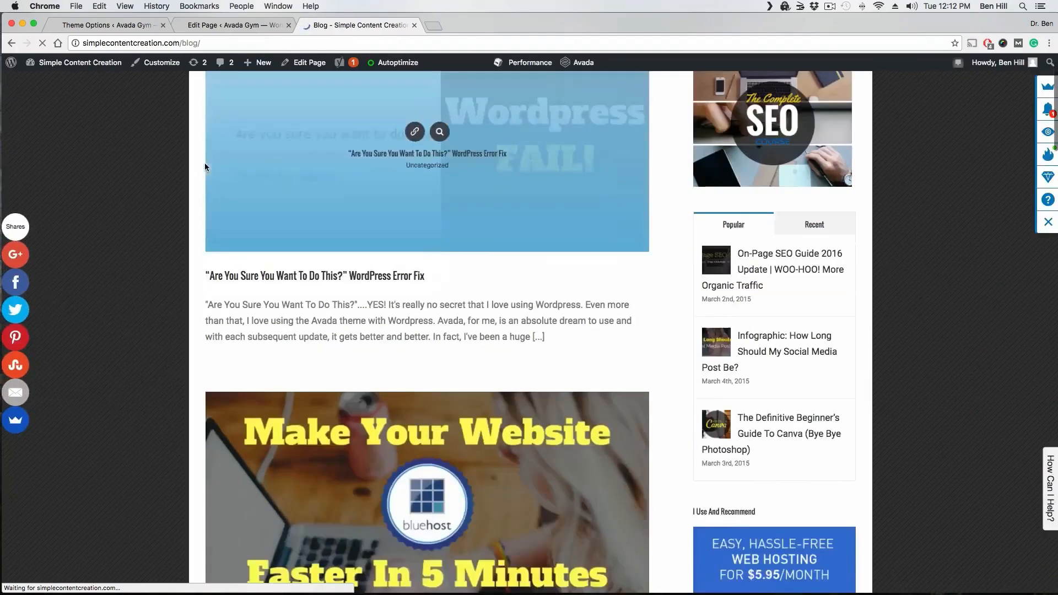
pyautogui.click(214, 25)
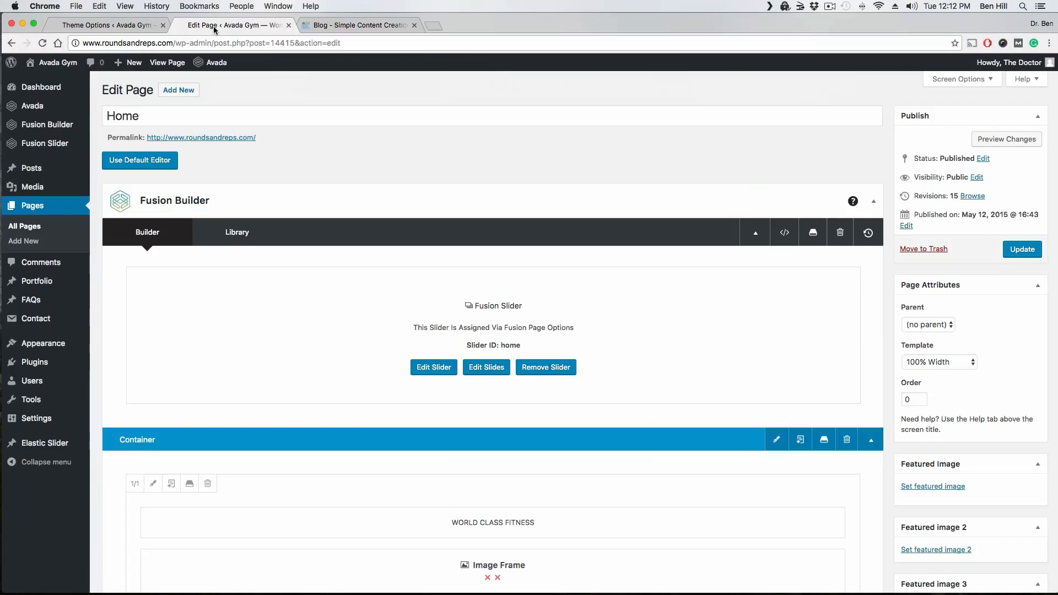
# Return to the Avada Theme Options and review the Layout section's site width, padding, column margin and sidebar width options.
pyautogui.click(126, 26)
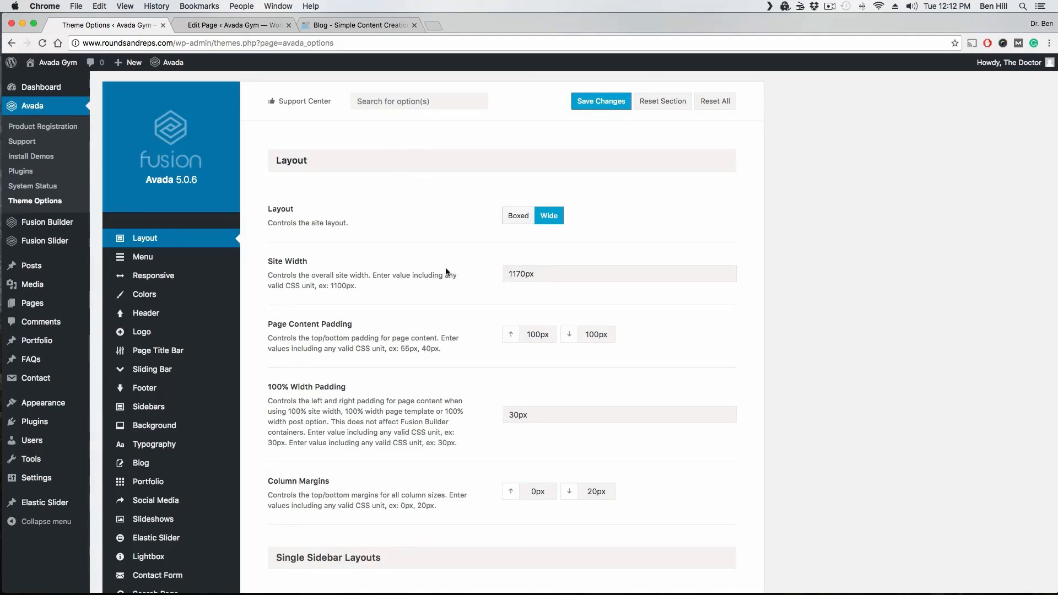
pyautogui.scroll(-2, 445, 267)
pyautogui.scroll(-2, 434, 260)
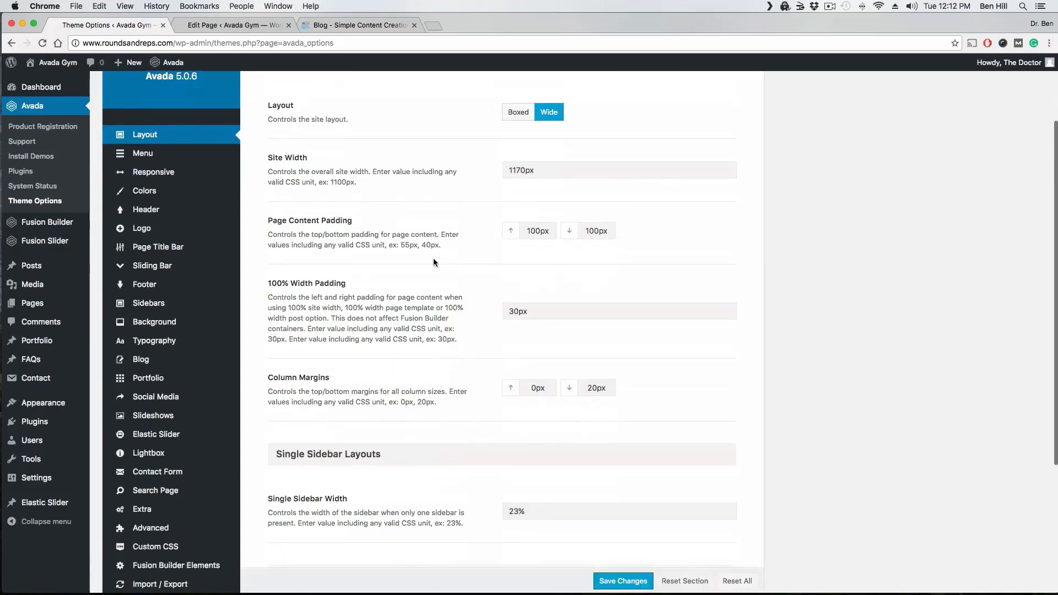
pyautogui.scroll(-5, 433, 259)
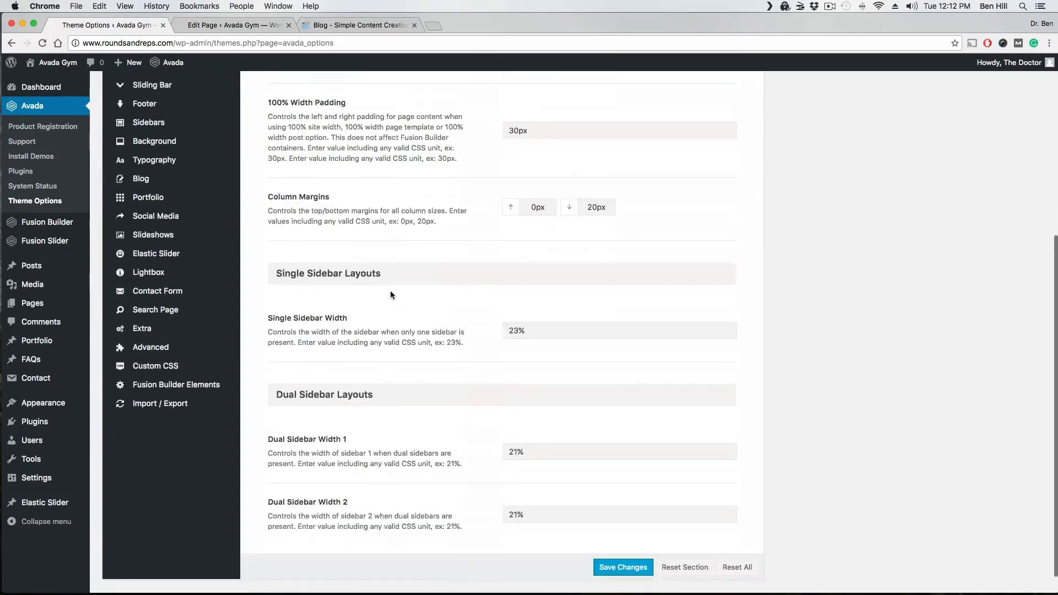
pyautogui.scroll(-1, 390, 291)
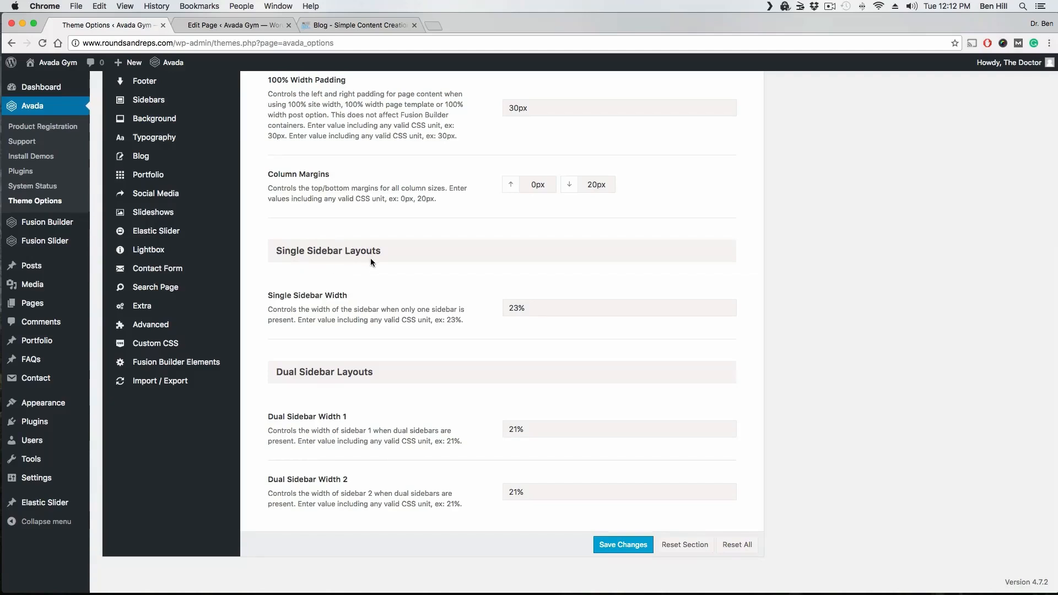
pyautogui.scroll(9, 369, 188)
# Compare the Simple Content Creation blog page's layout with the single and dual sidebar options in the theme's Layout section.
pyautogui.click(378, 25)
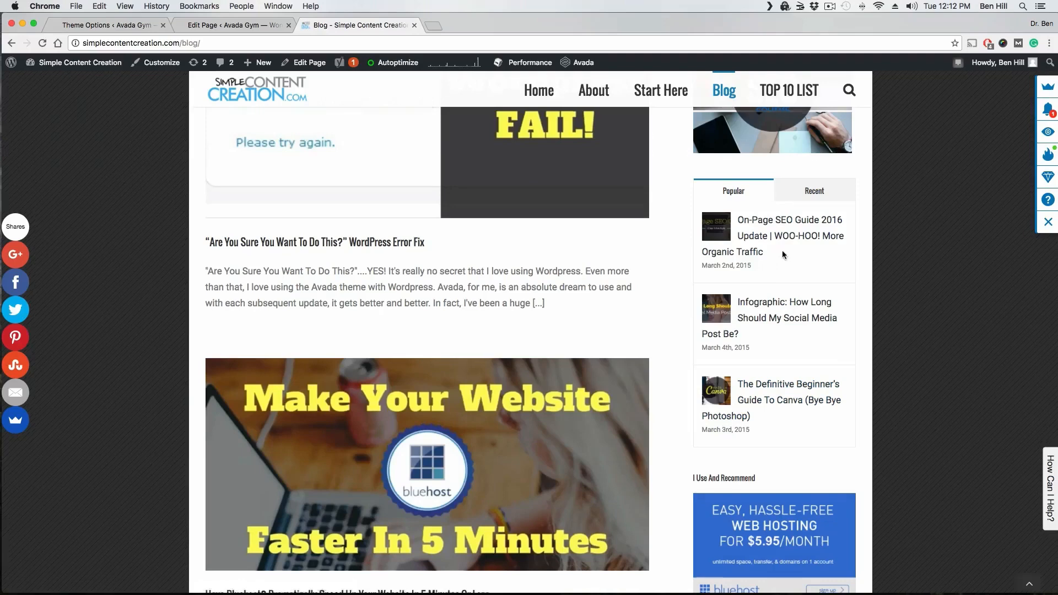
pyautogui.scroll(3, 777, 250)
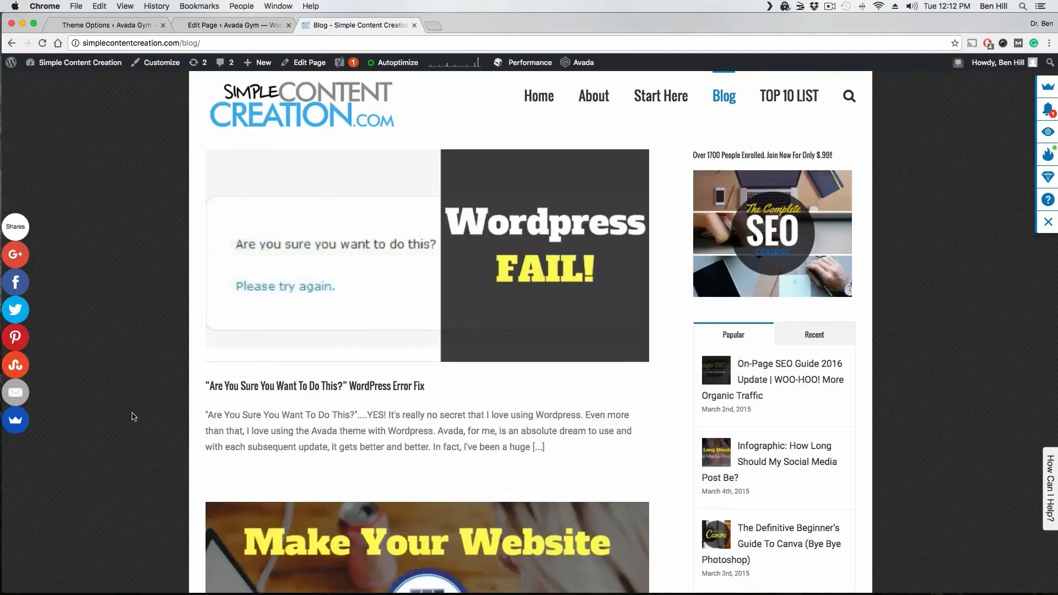
pyautogui.click(122, 27)
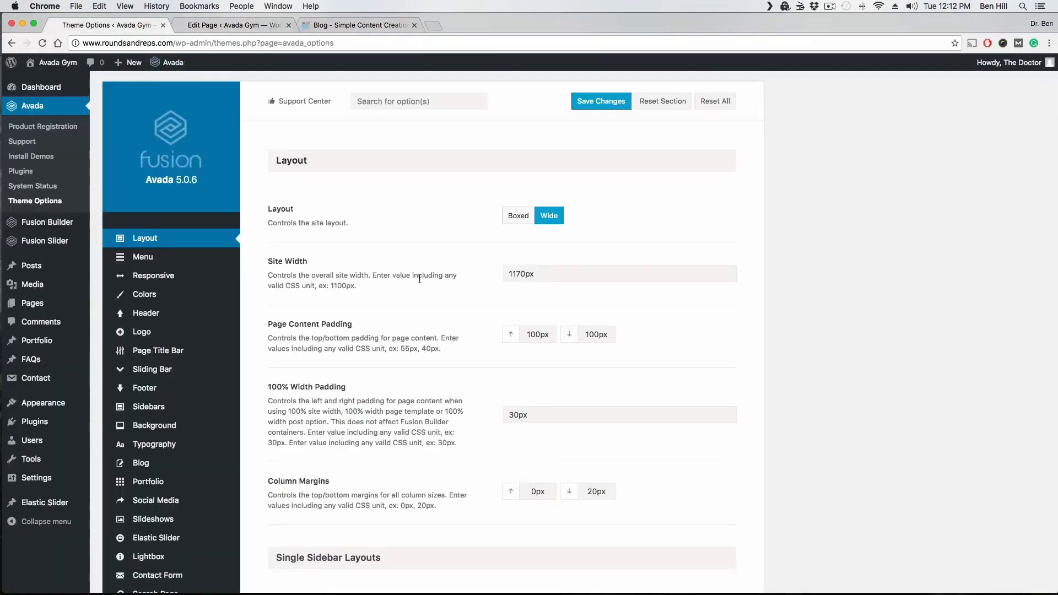
pyautogui.scroll(-5, 419, 291)
pyautogui.scroll(-1, 418, 291)
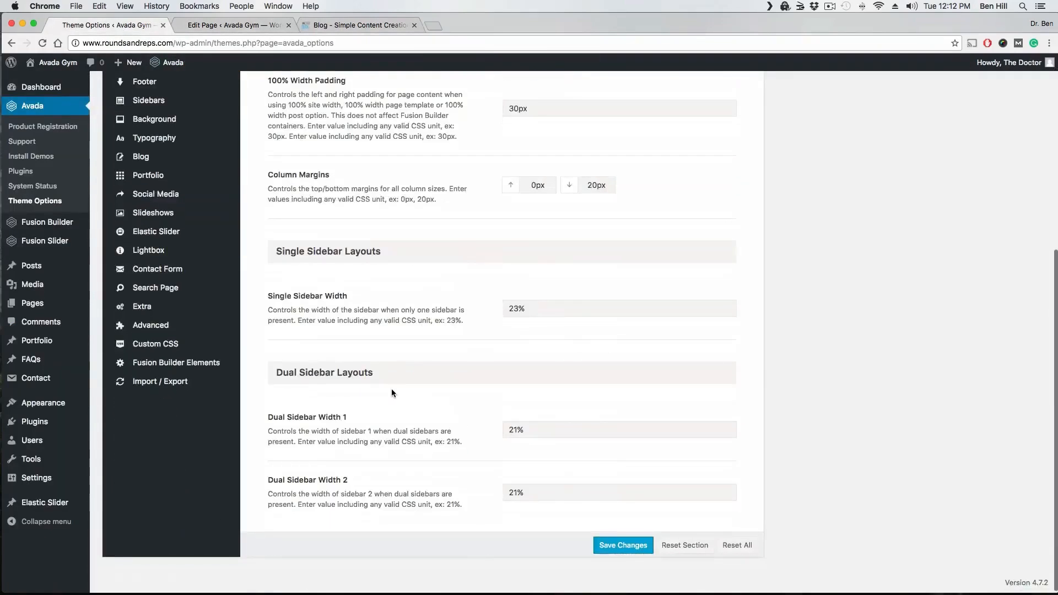
pyautogui.scroll(1, 386, 380)
pyautogui.scroll(5, 379, 374)
# Open the theme's Menu section and review the Main Menu height, padding, dropdown, search icon and color options.
pyautogui.click(147, 170)
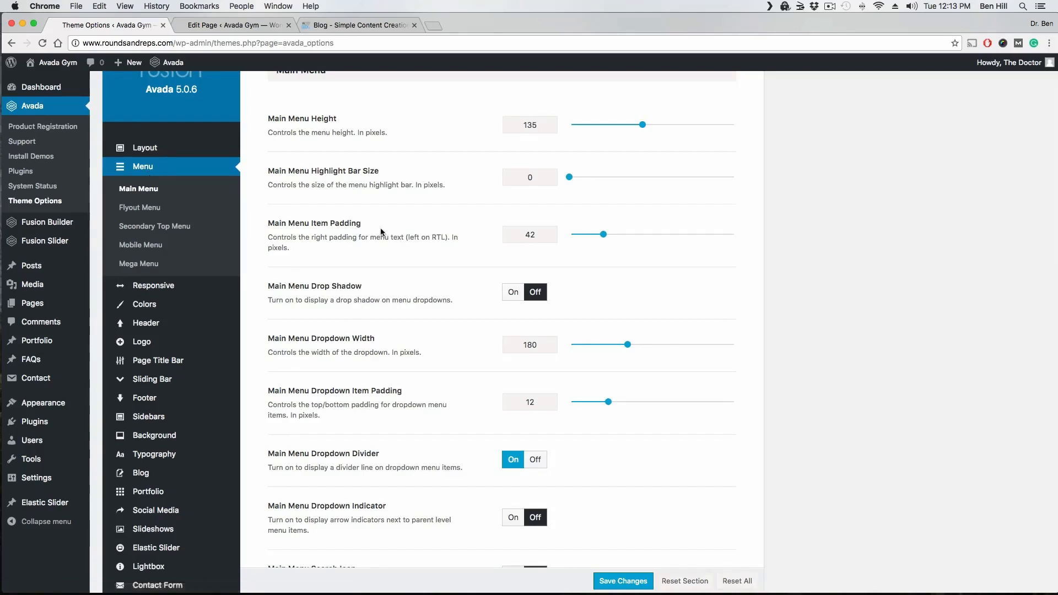
pyautogui.scroll(2, 471, 188)
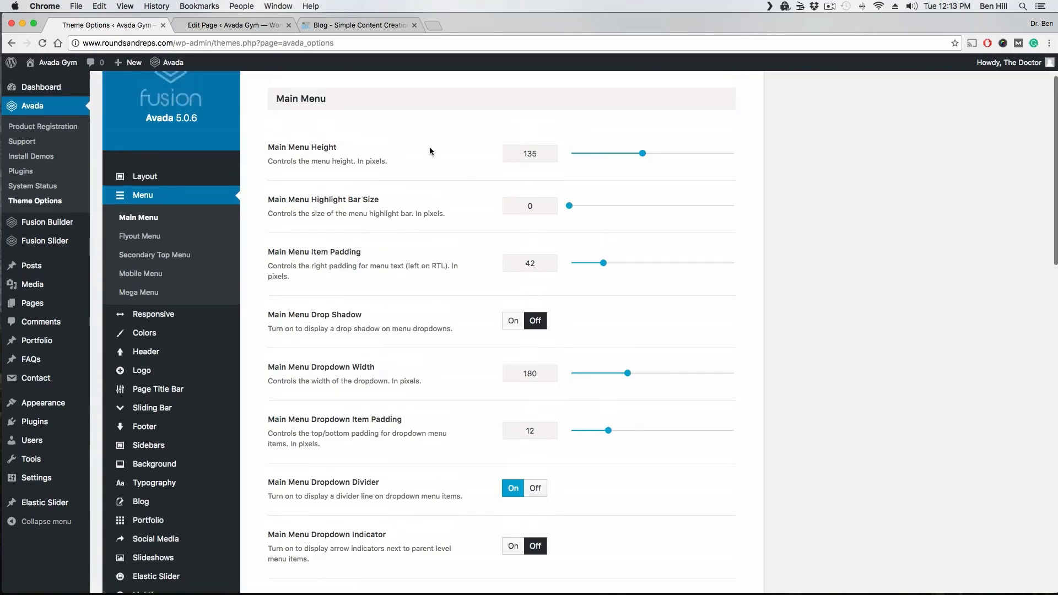
pyautogui.click(378, 25)
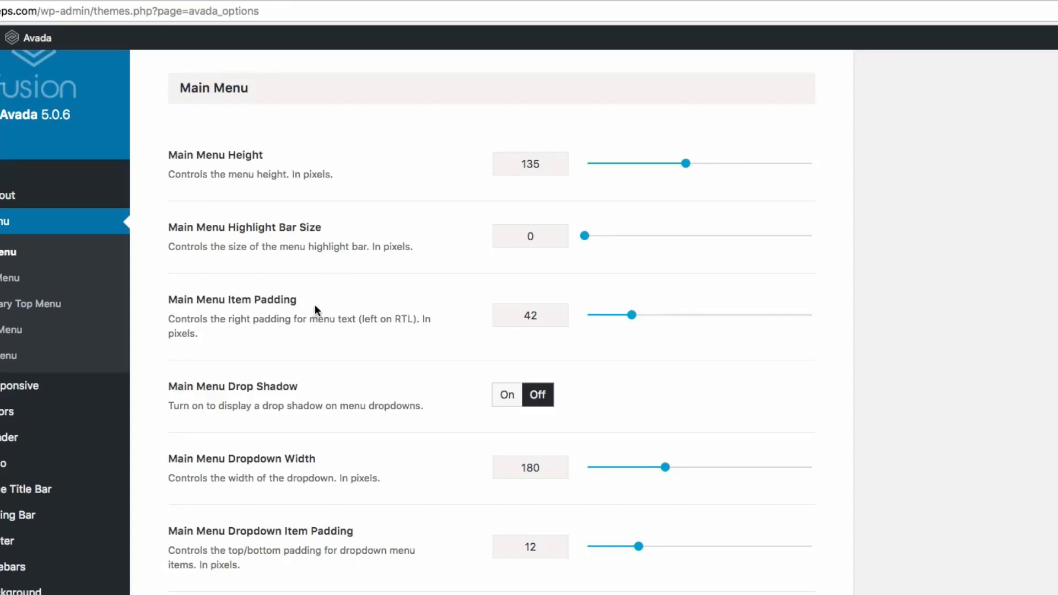
pyautogui.scroll(-2, 317, 303)
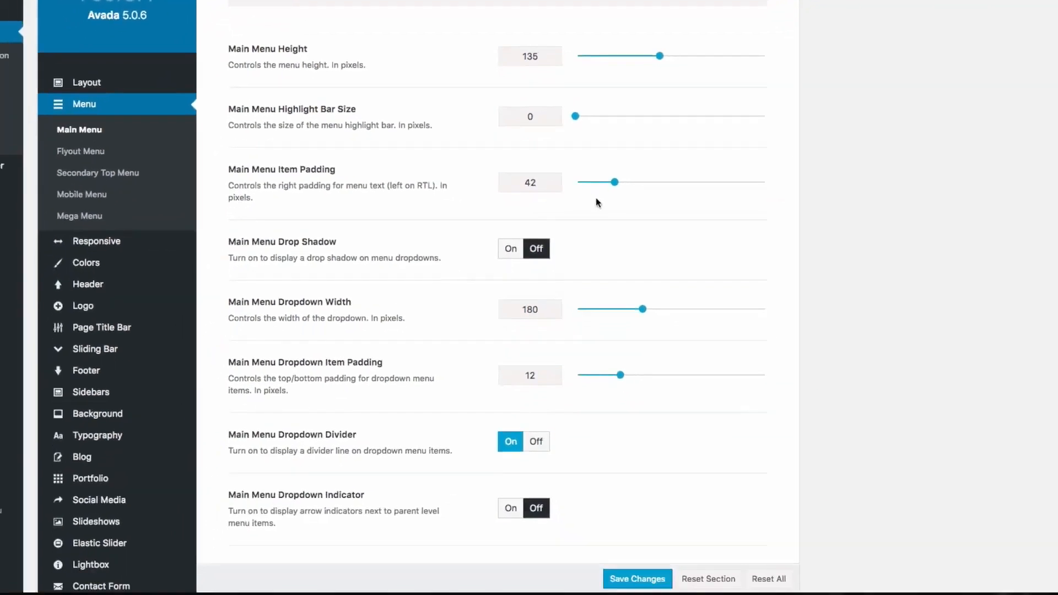
pyautogui.click(649, 583)
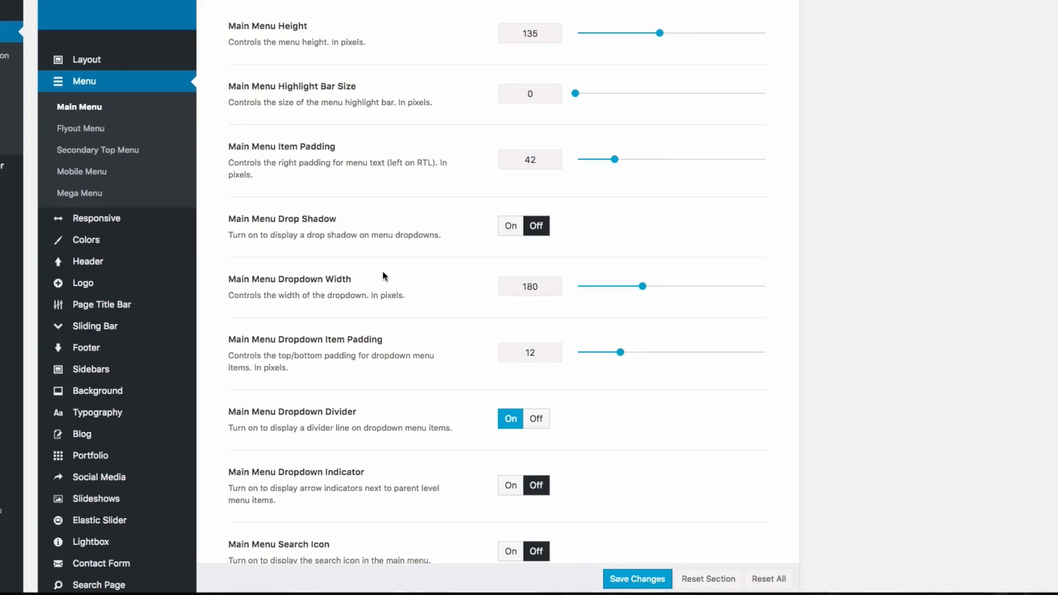
pyautogui.scroll(-1, 384, 275)
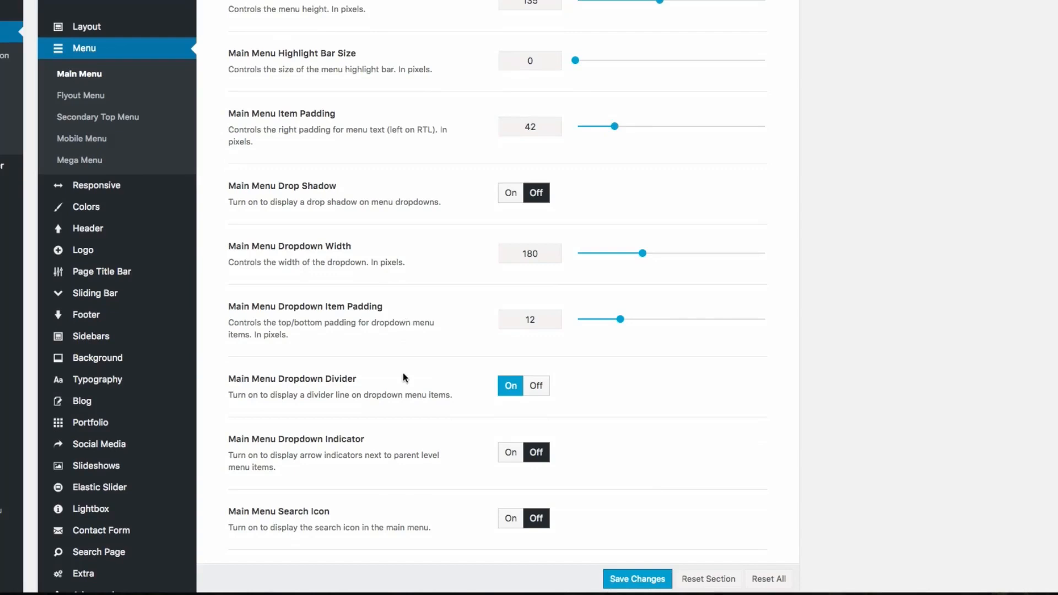
pyautogui.scroll(-5, 367, 386)
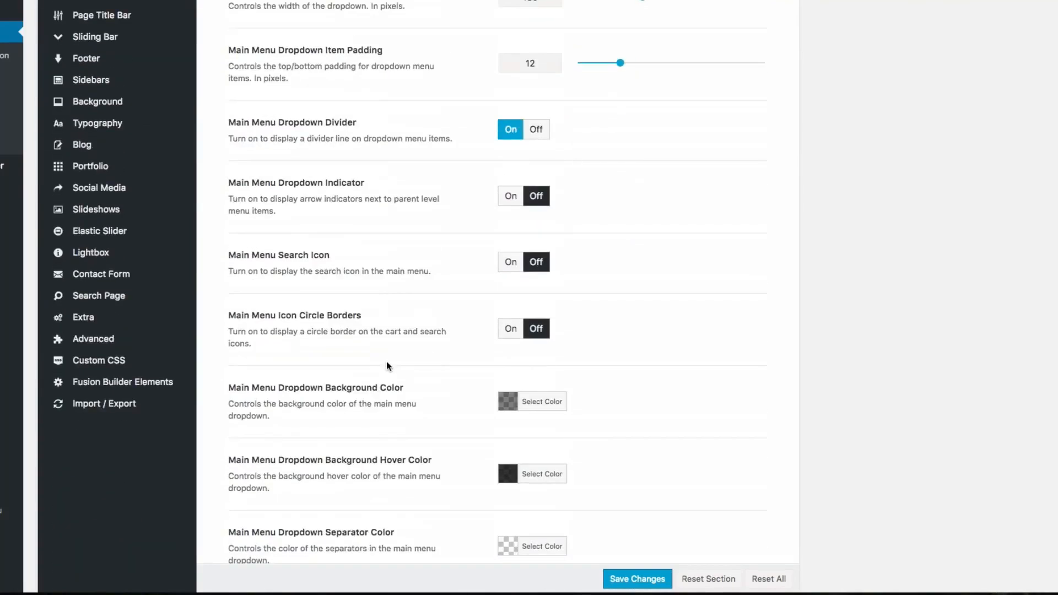
# Review the Mobile Menu options and the Mega Menu options in the Menu section.
pyautogui.scroll(10, 385, 361)
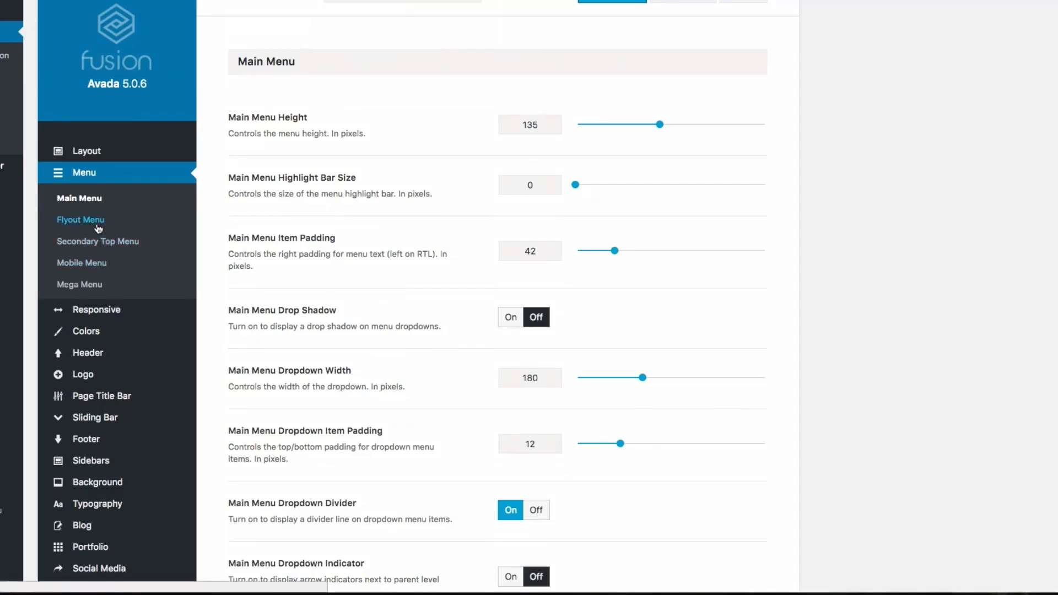
pyautogui.click(104, 267)
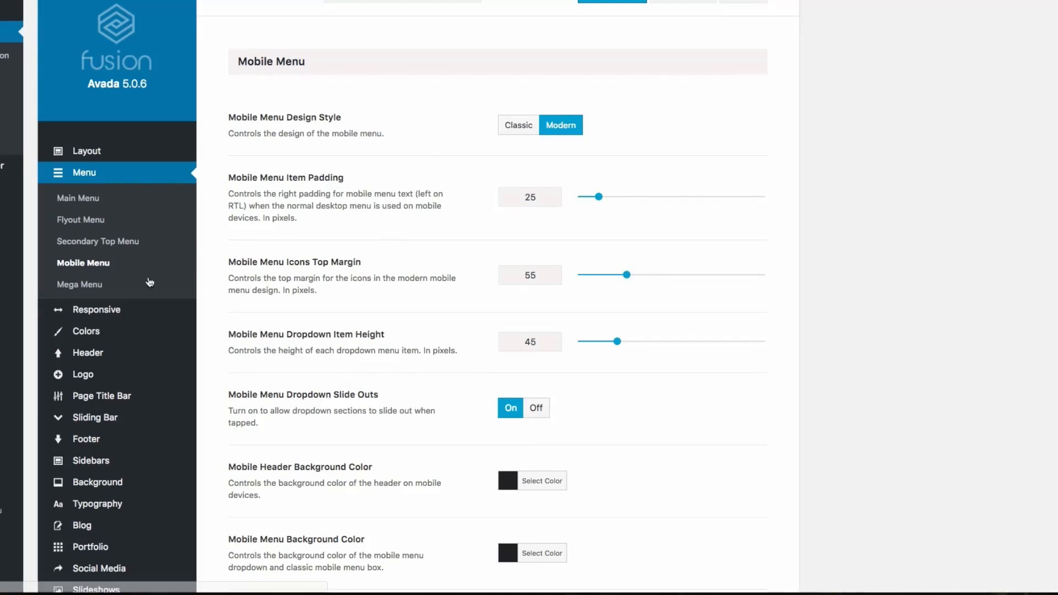
pyautogui.click(162, 290)
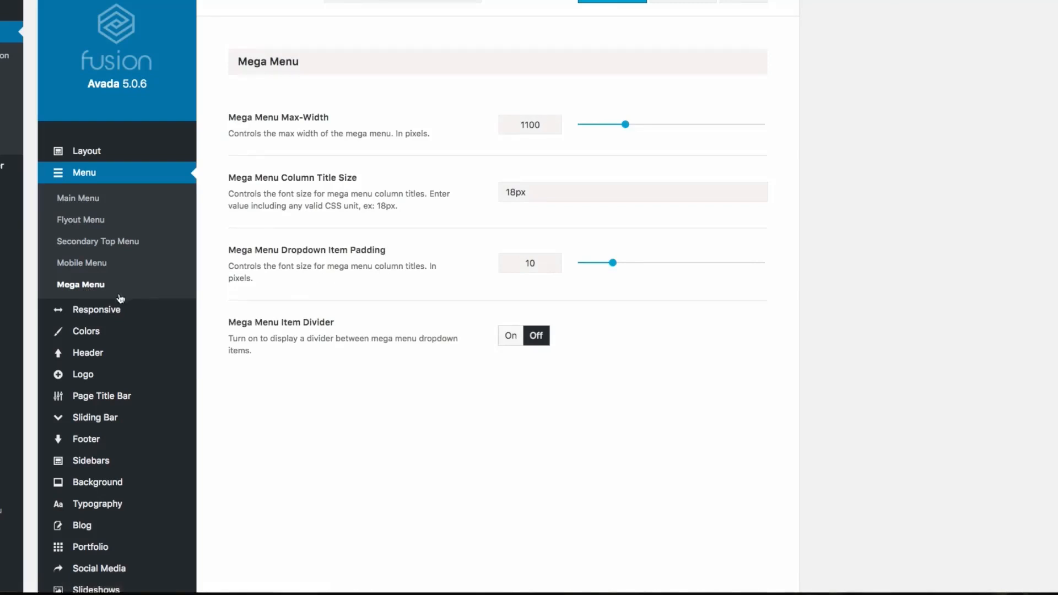
# Review the Responsive section's design switch, breakpoints, mobile zoom and heading typography options.
pyautogui.click(109, 312)
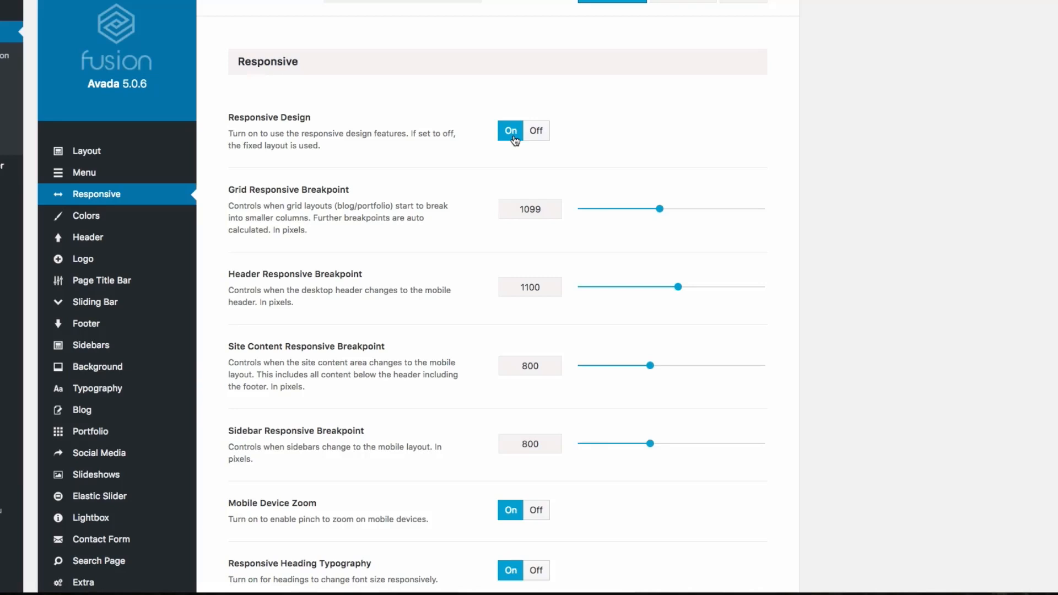
pyautogui.scroll(-3, 490, 189)
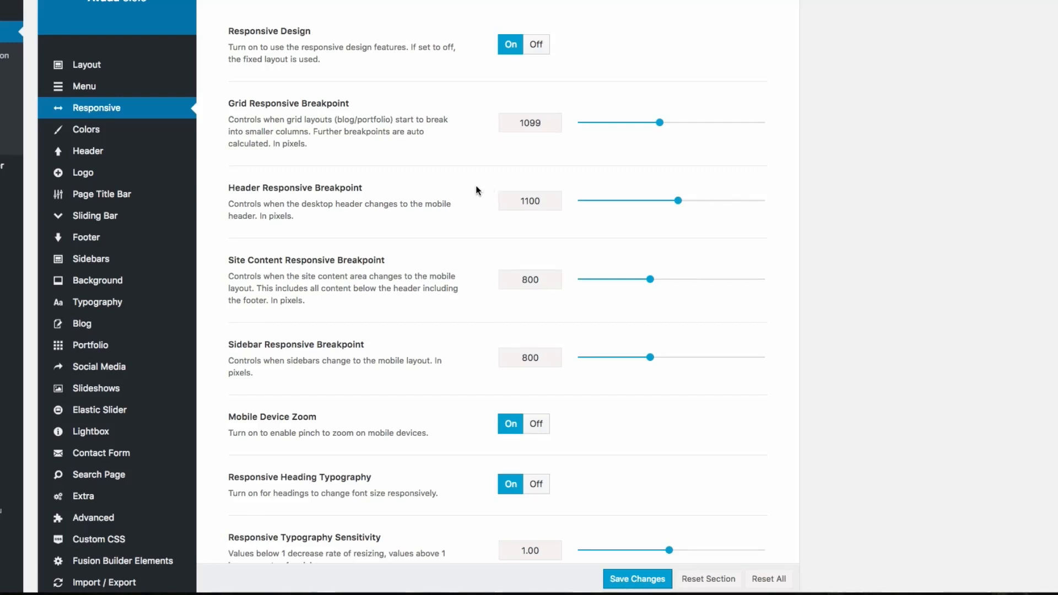
pyautogui.scroll(3, 477, 189)
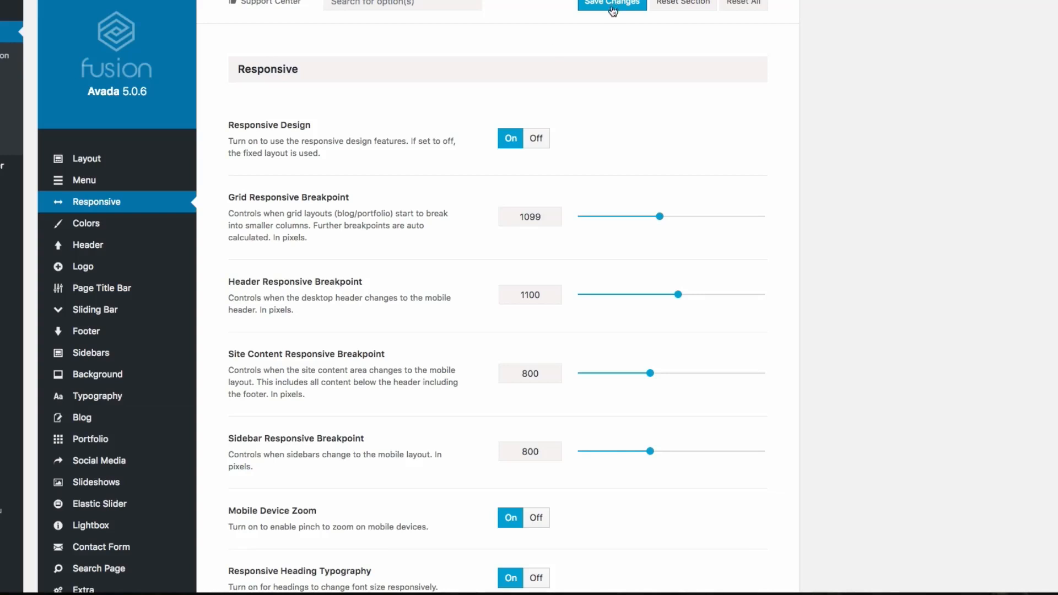
pyautogui.scroll(-2, 524, 145)
pyautogui.scroll(-2, 511, 145)
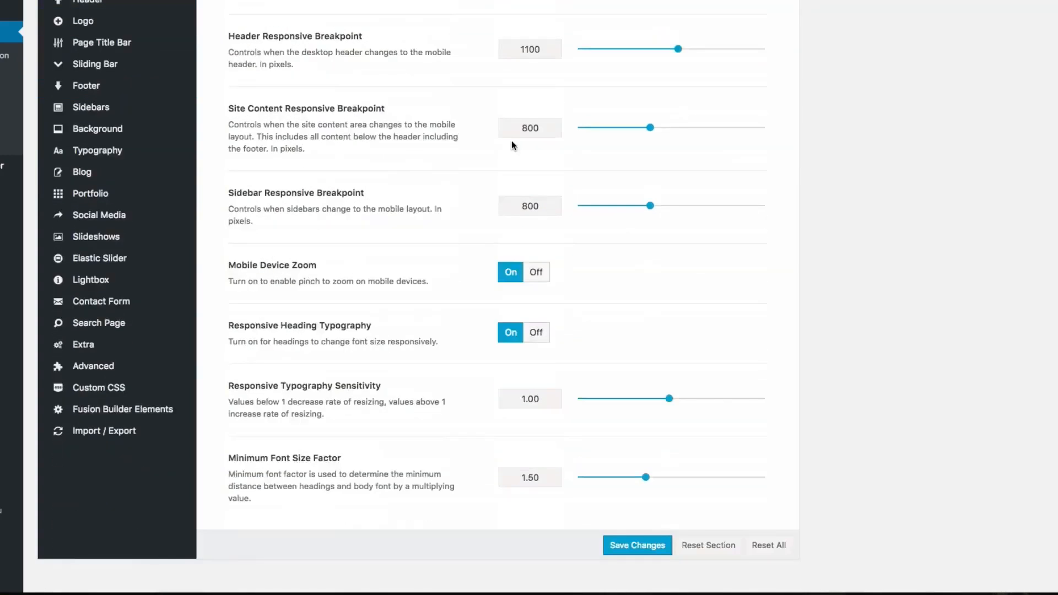
pyautogui.scroll(4, 461, 224)
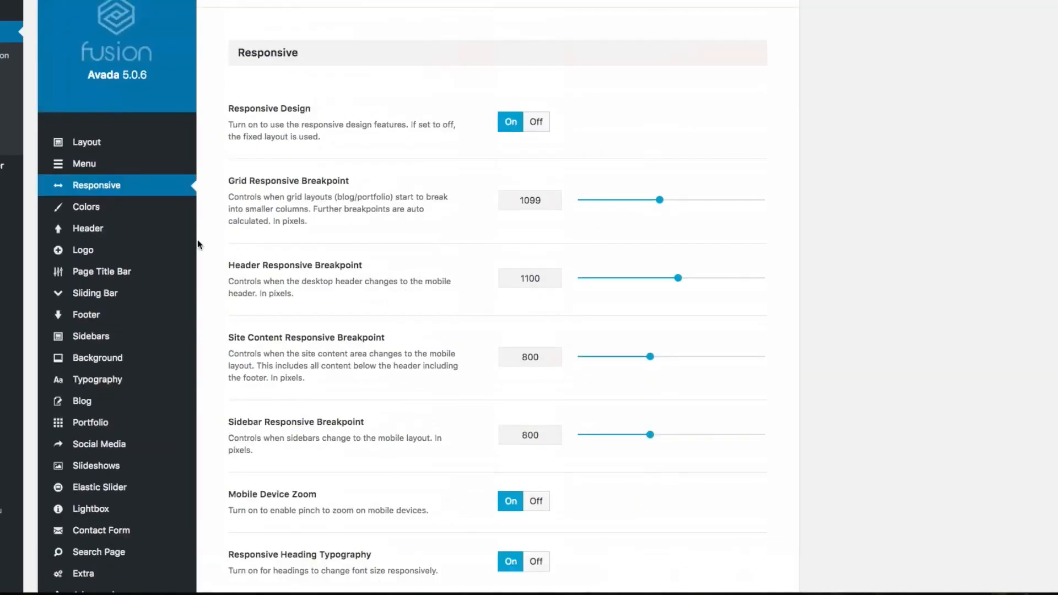
# Open the Colors section and examine the live Avada Gym page's color scheme from header to footer.
pyautogui.click(166, 207)
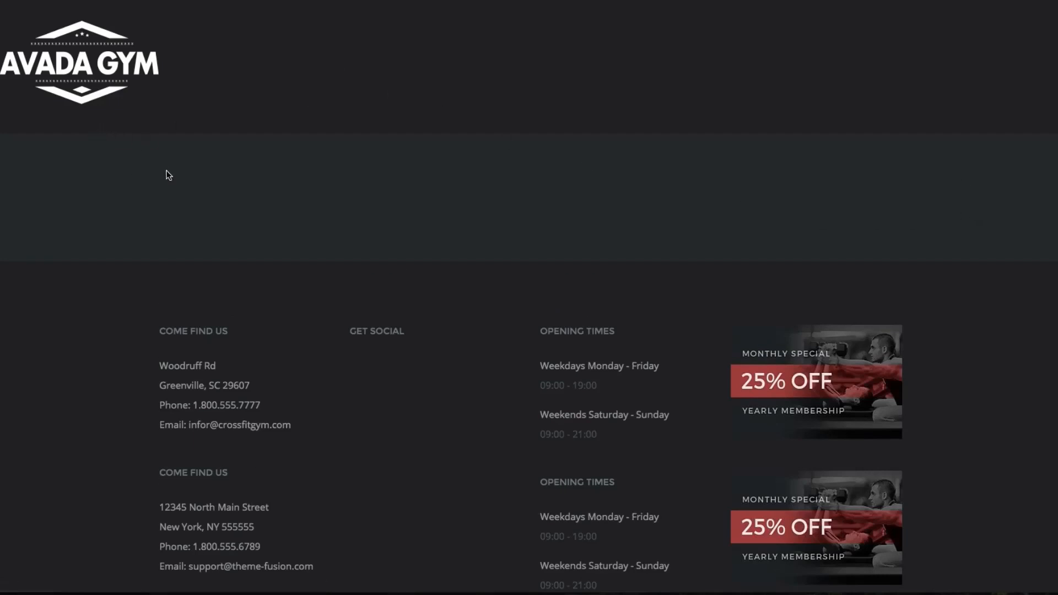
pyautogui.scroll(-3, 335, 137)
pyautogui.scroll(3, 358, 151)
pyautogui.scroll(-5, 407, 274)
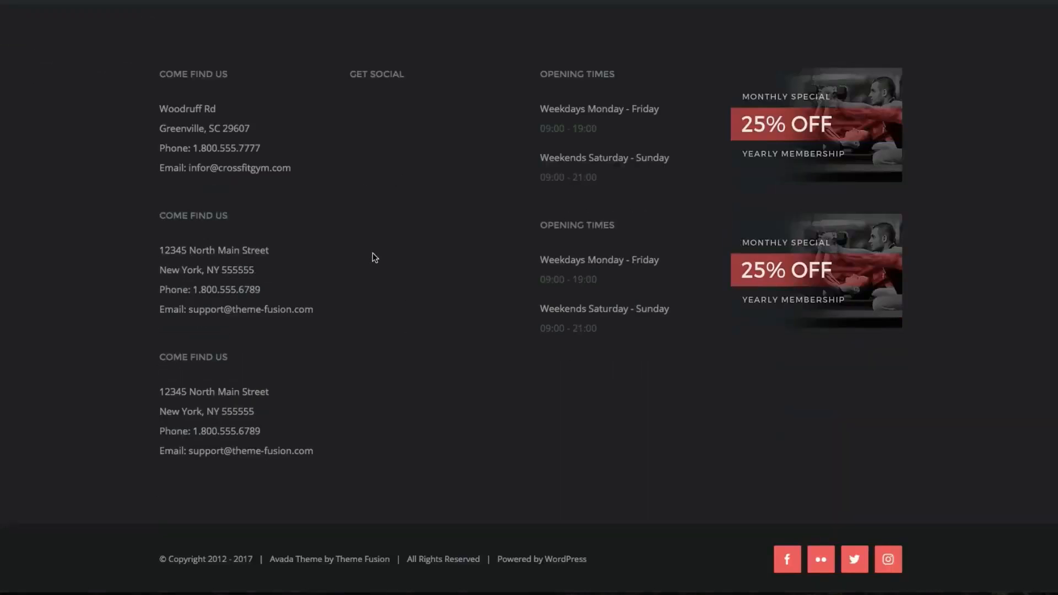
pyautogui.scroll(5, 374, 257)
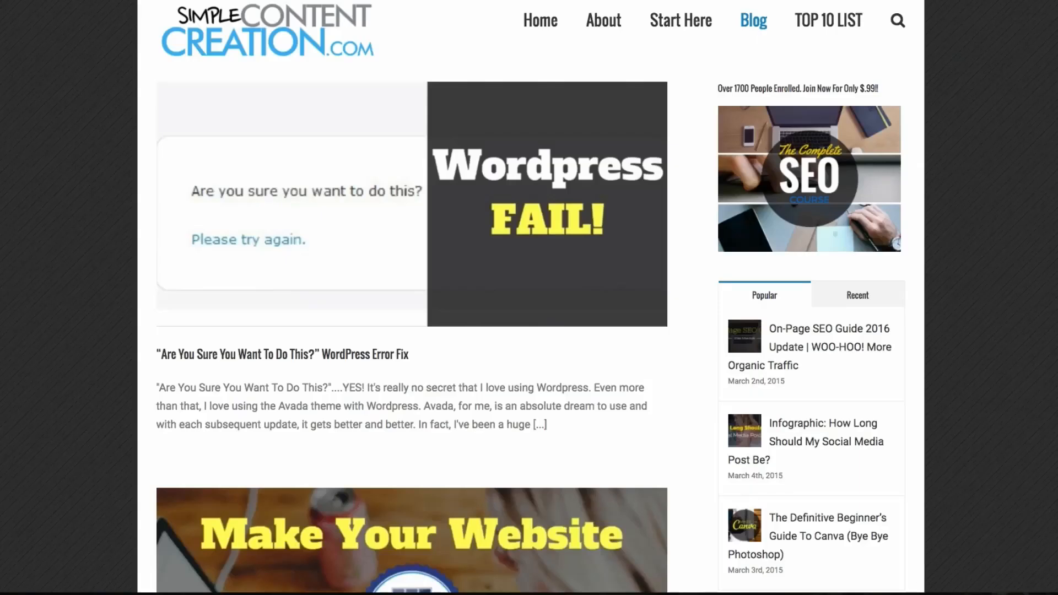
# Compare the Simple Content Creation blog's highlight colors with the Colors section's theme skin, color scheme and primary color options.
pyautogui.scroll(-3, 391, 205)
pyautogui.scroll(-9, 422, 220)
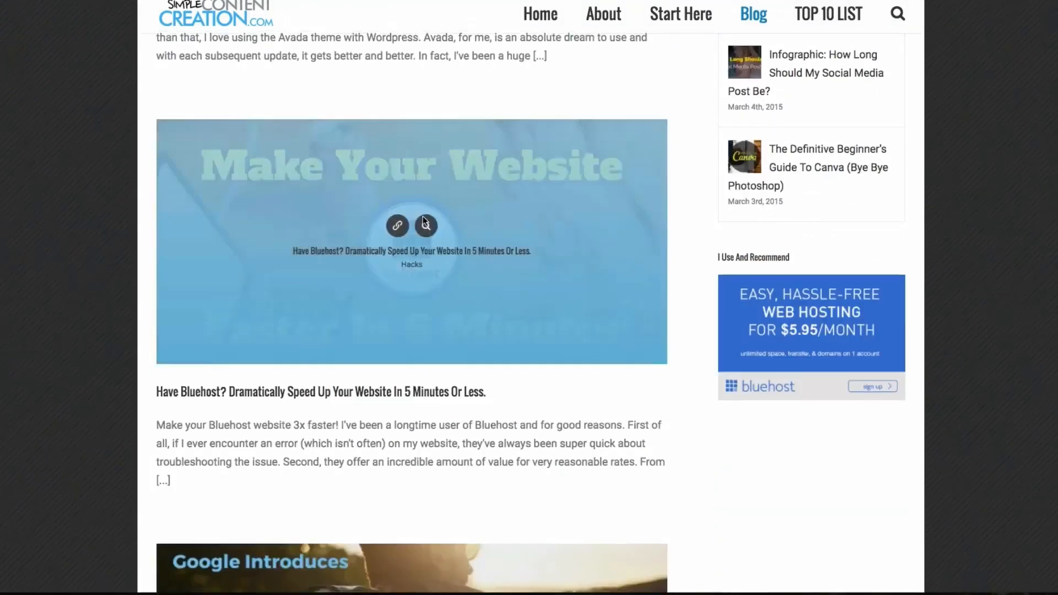
pyautogui.scroll(5, 423, 226)
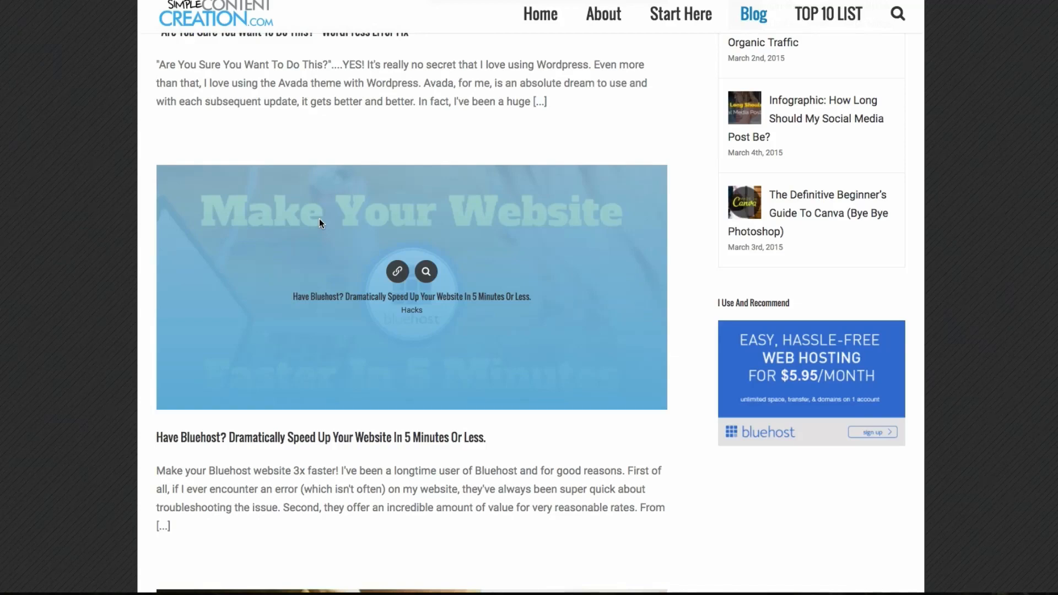
pyautogui.scroll(-6, 319, 222)
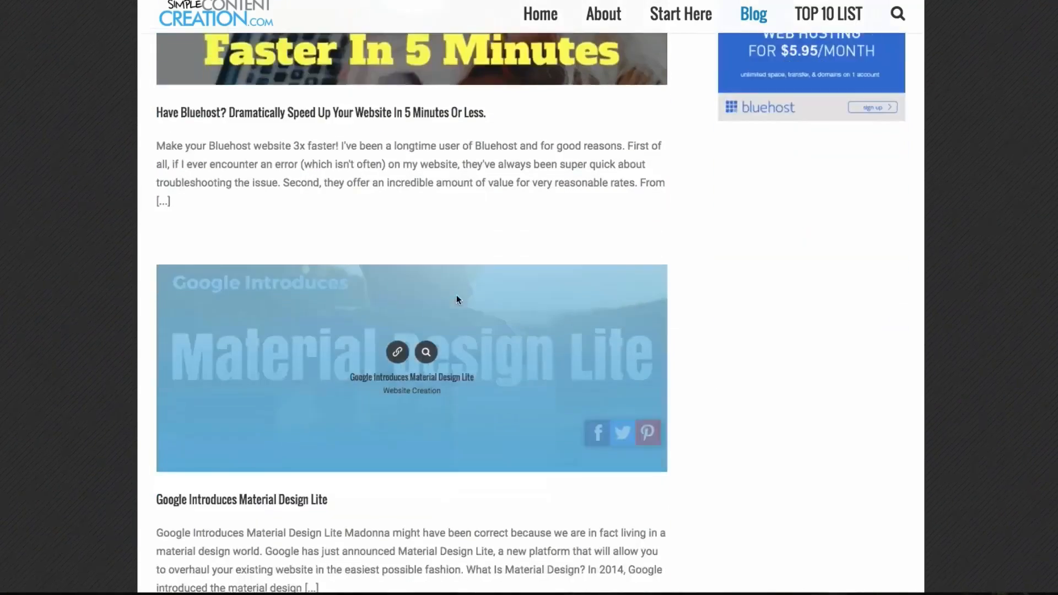
pyautogui.scroll(-3, 456, 299)
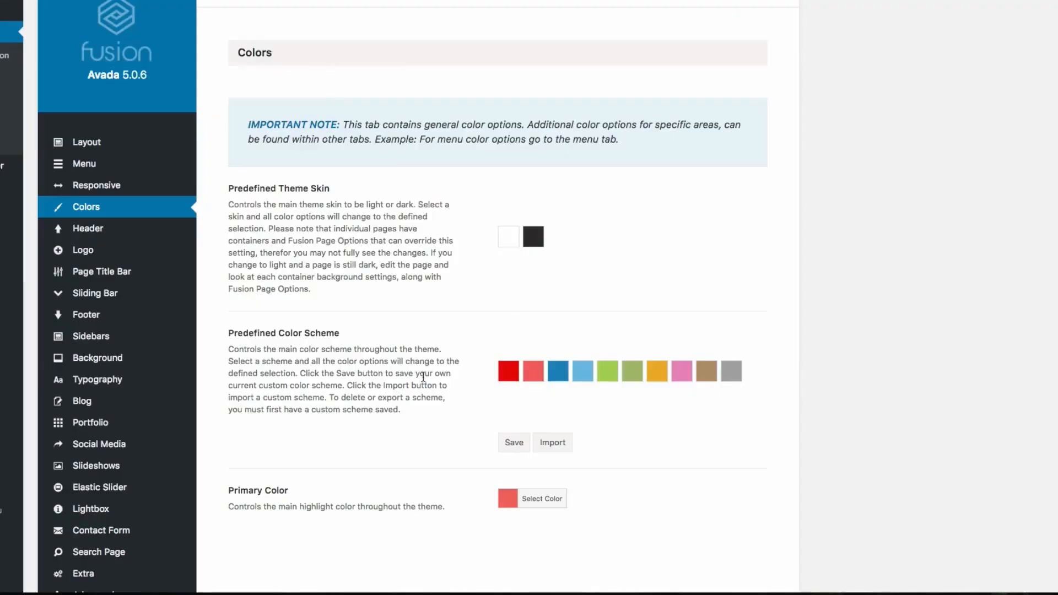
pyautogui.scroll(-3, 416, 377)
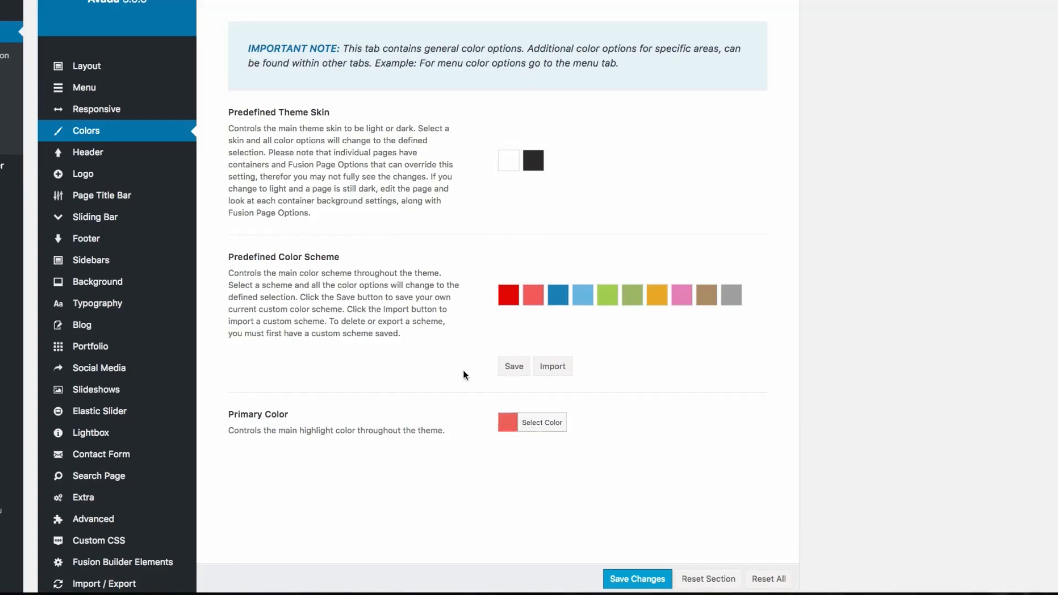
pyautogui.scroll(-1, 424, 318)
# Review the Header Content options for header position, header layout and slider position, previewing the available header layouts.
pyautogui.click(88, 131)
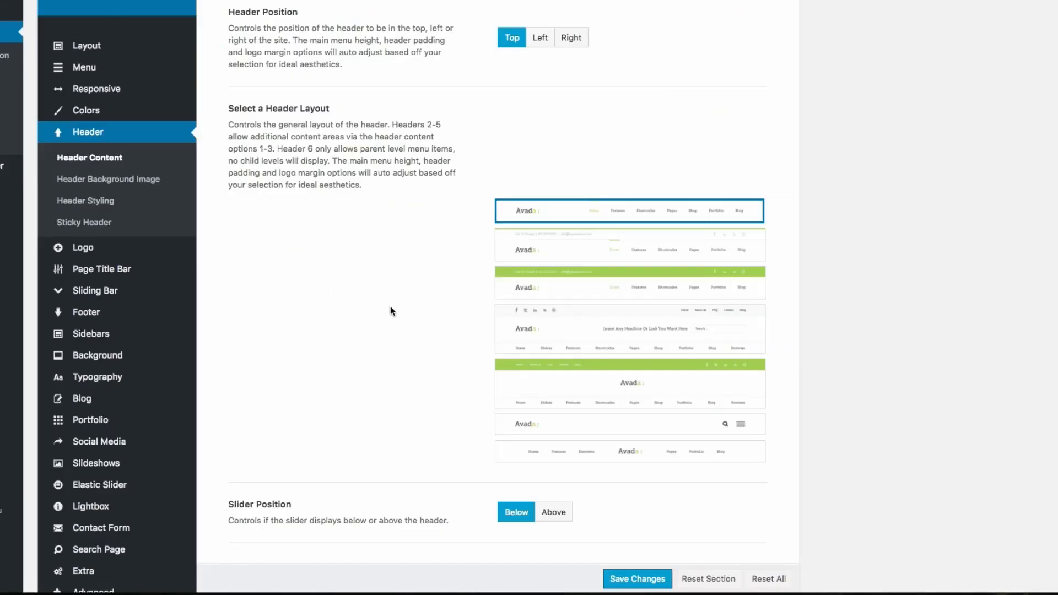
pyautogui.scroll(-1, 392, 307)
pyautogui.moveTo(610, 208)
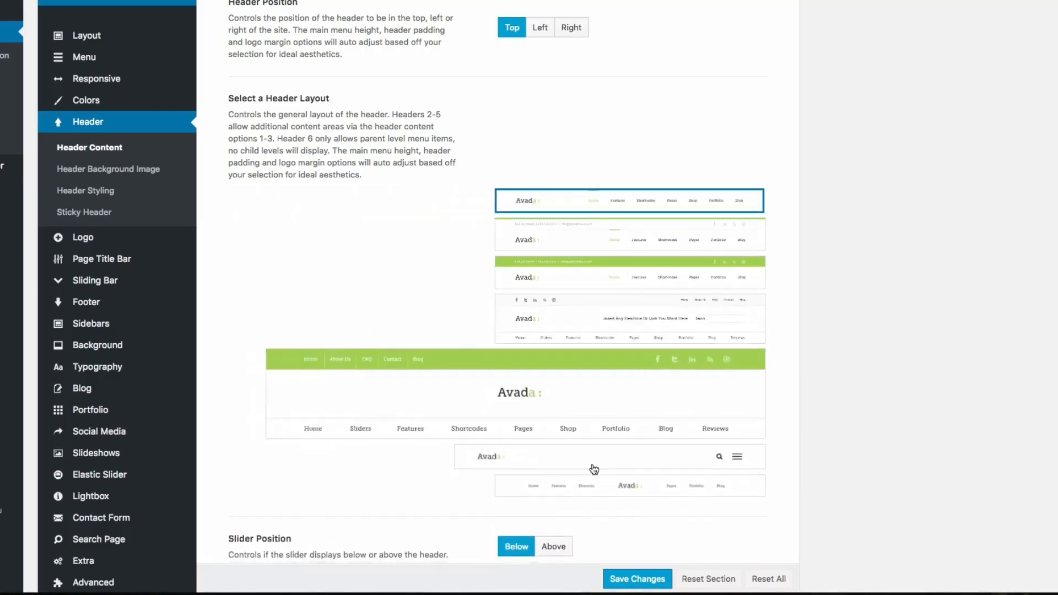
pyautogui.scroll(-3, 437, 323)
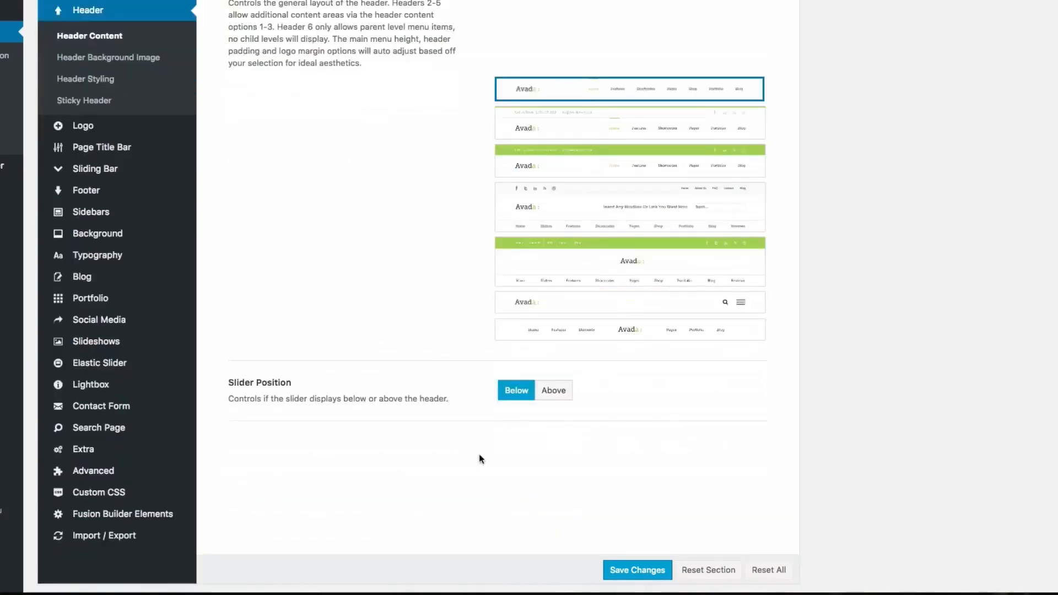
pyautogui.scroll(5, 485, 353)
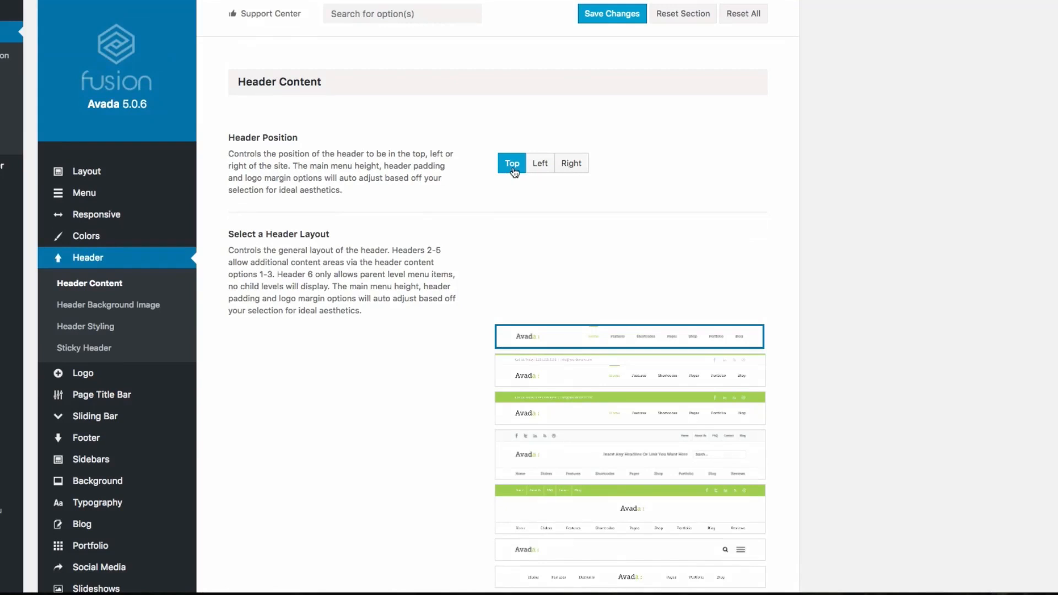
pyautogui.scroll(-3, 429, 248)
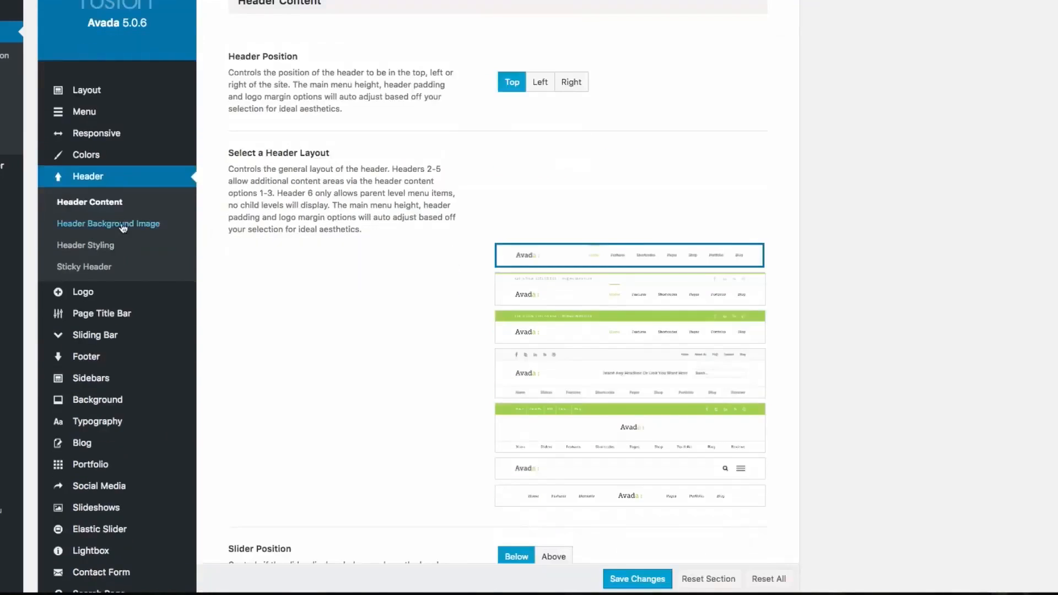
# Compare the Sticky Header option with the Simple Content Creation blog's header while scrolling, and open the Header Styling options.
pyautogui.click(96, 267)
pyautogui.scroll(3, 437, 154)
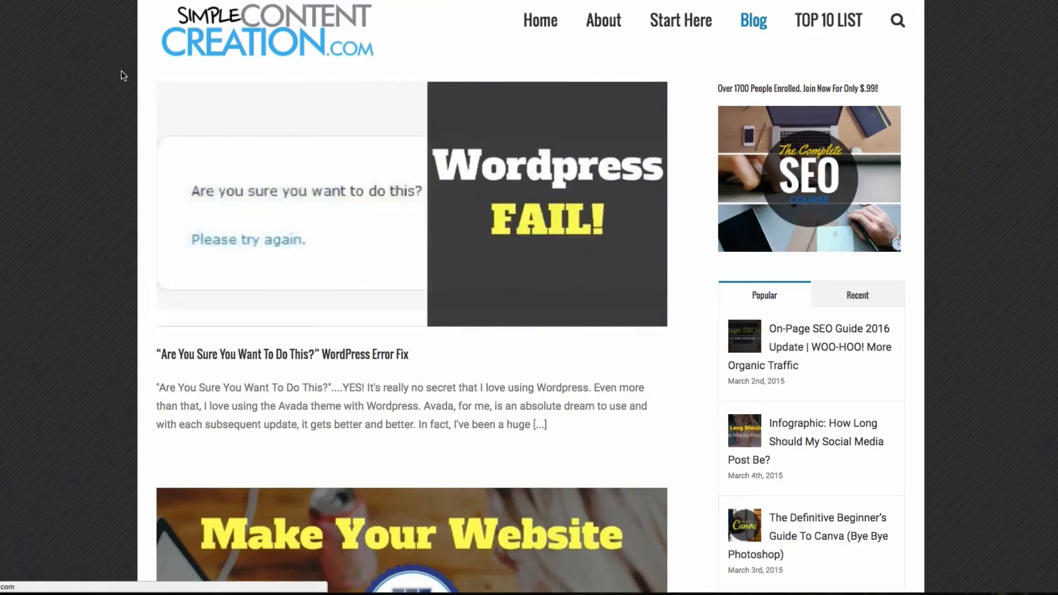
pyautogui.scroll(-2, 118, 71)
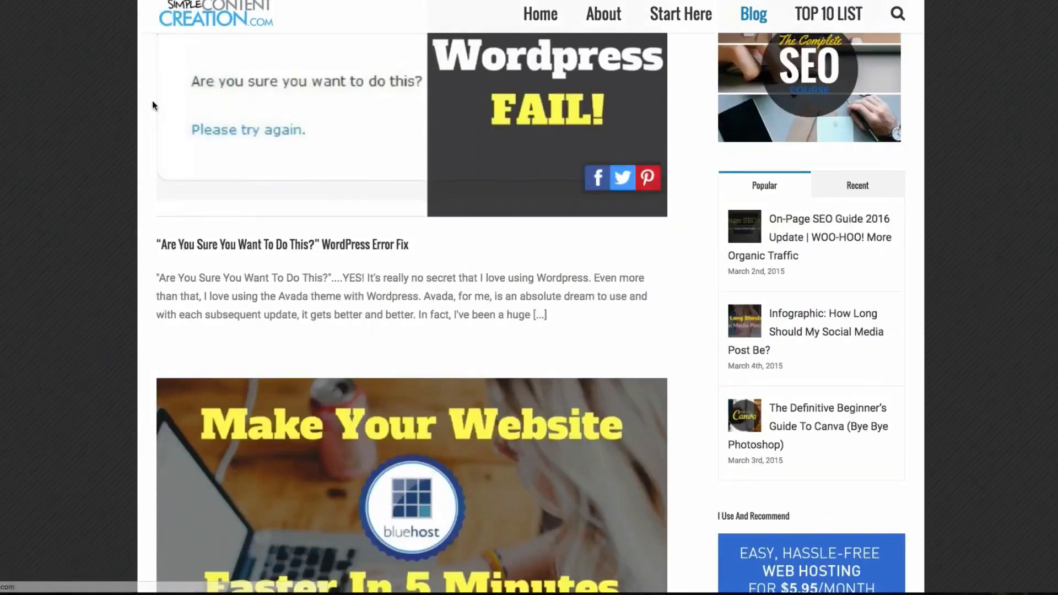
pyautogui.scroll(-4, 153, 102)
pyautogui.scroll(-10, 152, 101)
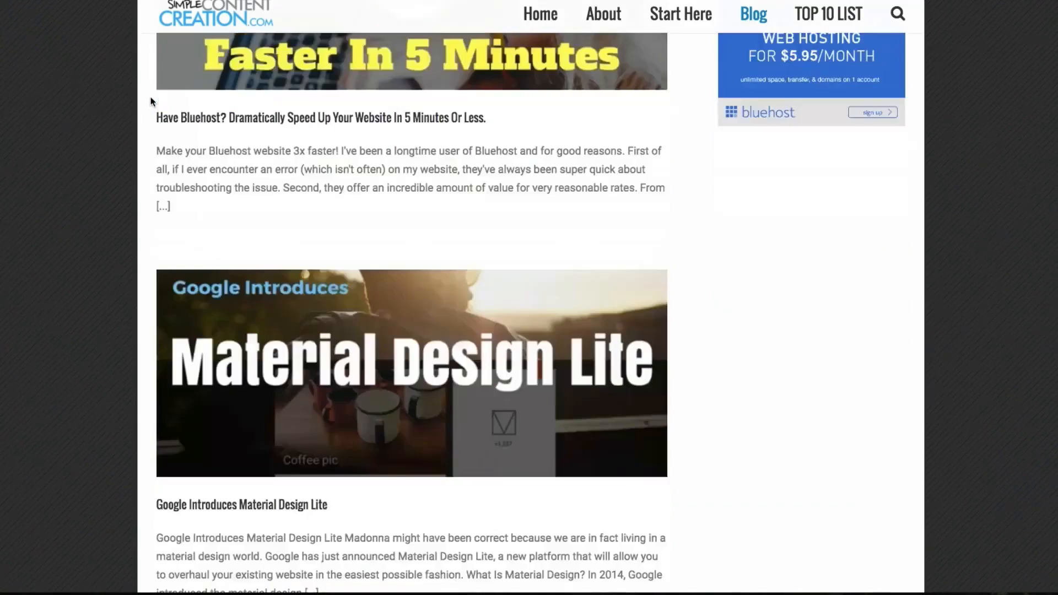
pyautogui.scroll(-3, 150, 99)
pyautogui.scroll(20, 151, 99)
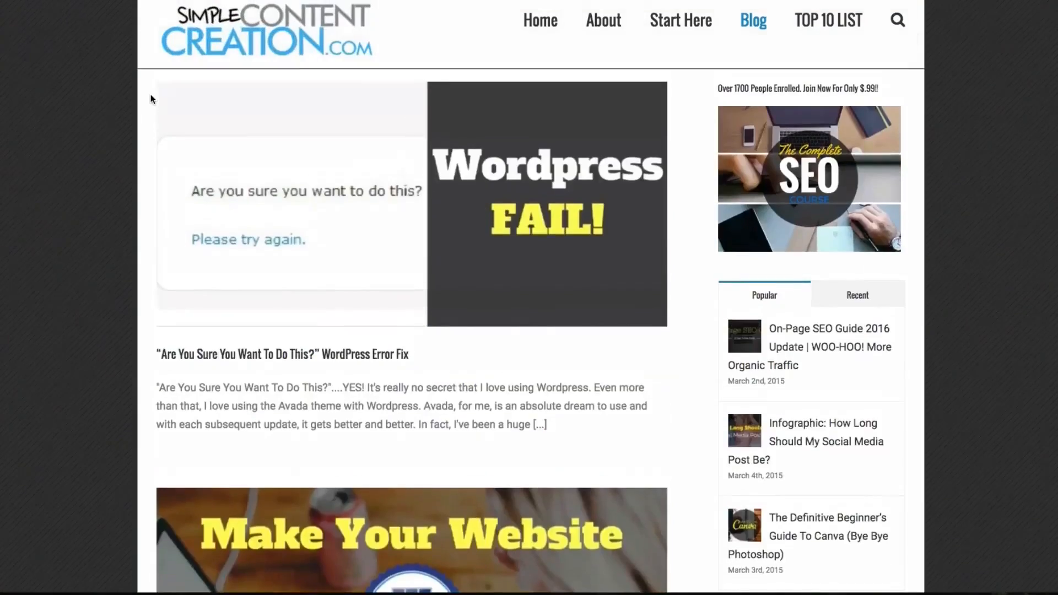
pyautogui.scroll(-8, 151, 99)
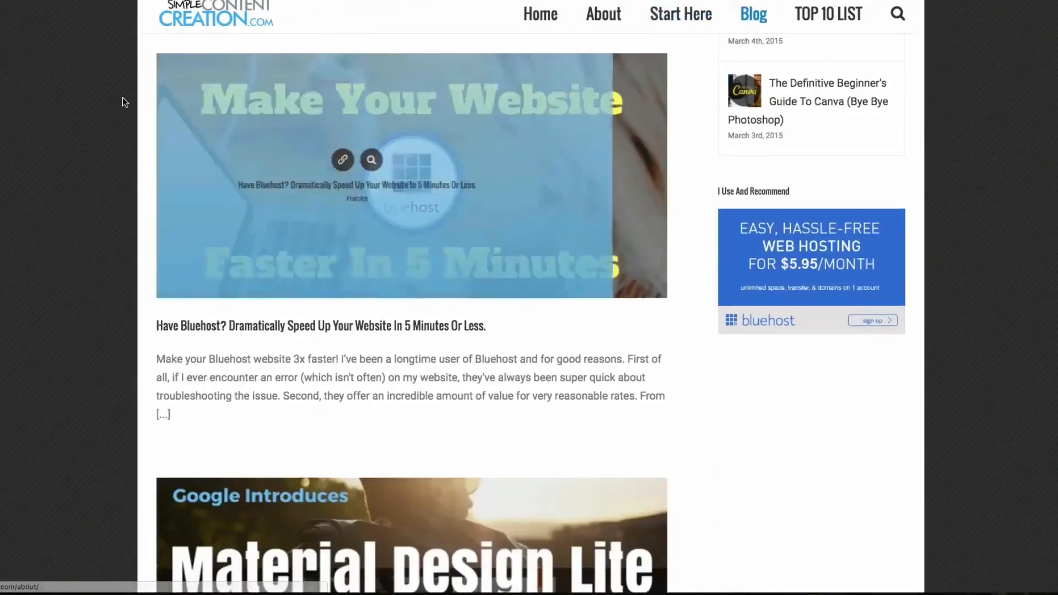
pyautogui.scroll(8, 122, 97)
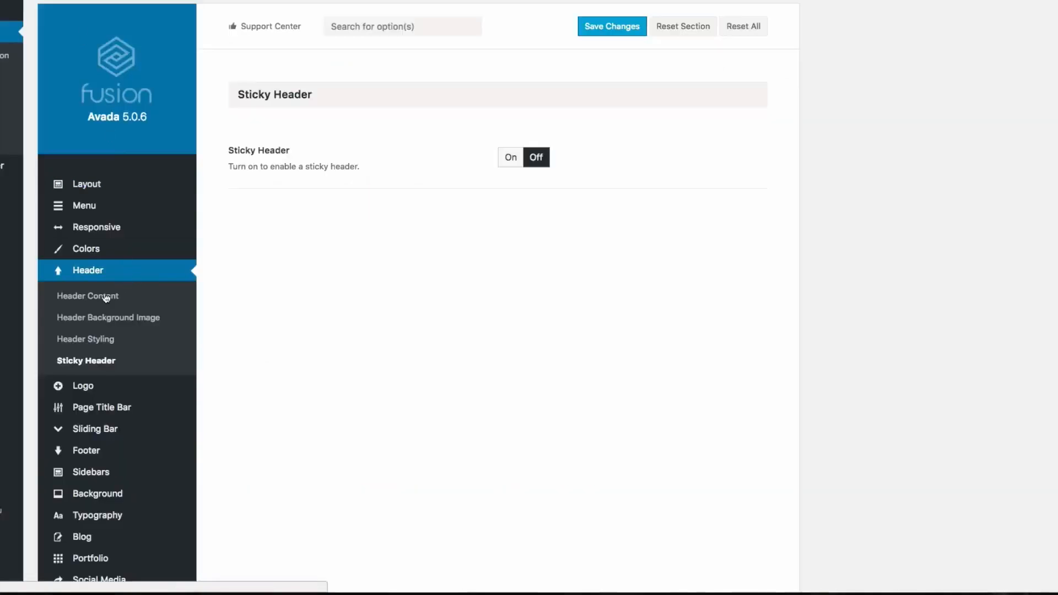
pyautogui.click(109, 344)
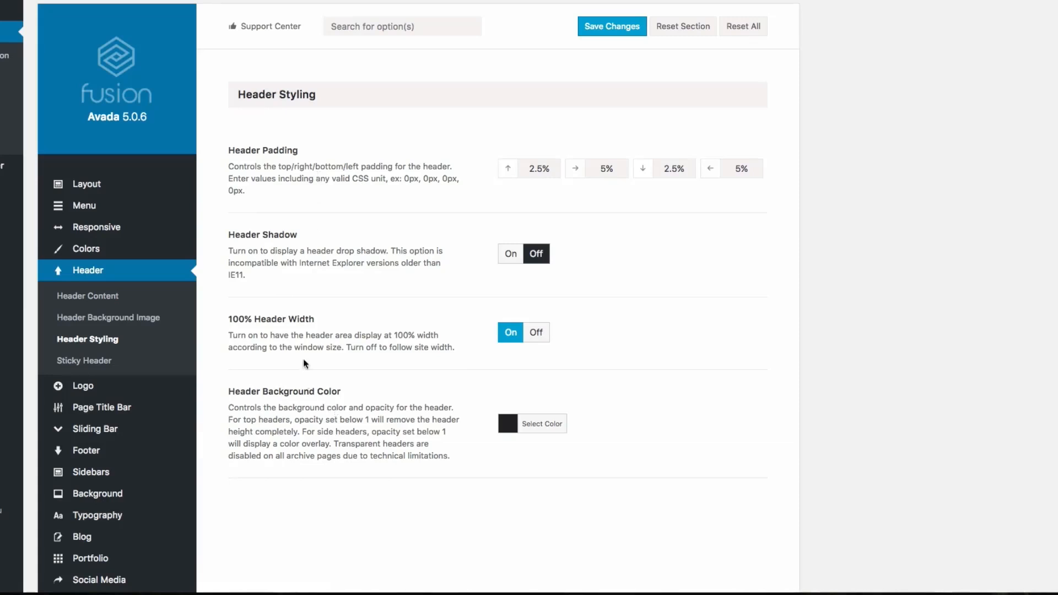
# Review the Logo section's alignment, margin, default, retina, sticky header and mobile logo options, and open the Favicon options.
pyautogui.scroll(-2, 306, 365)
pyautogui.click(101, 327)
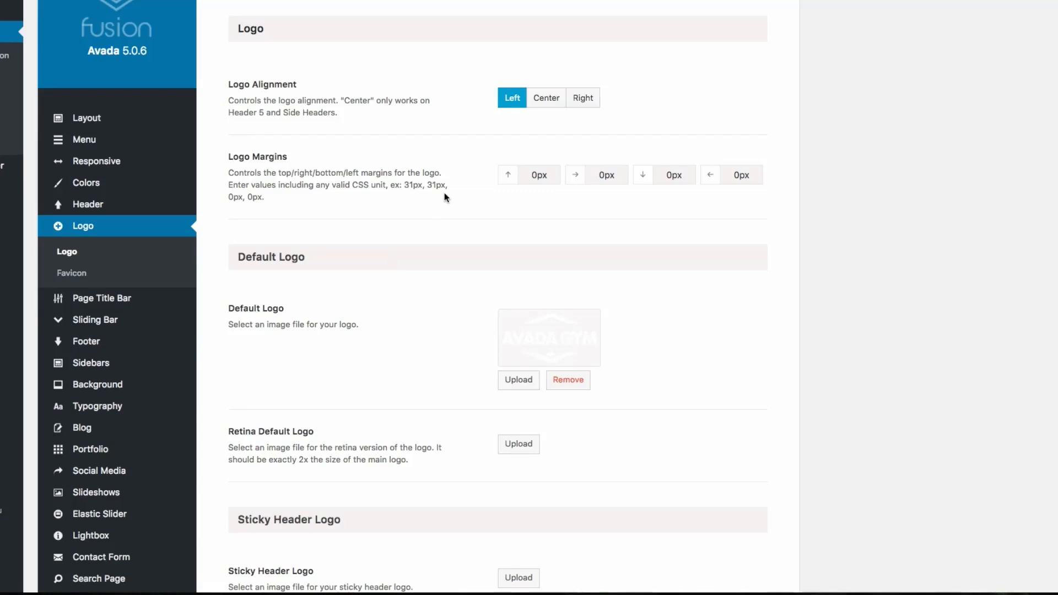
pyautogui.scroll(-1, 444, 198)
pyautogui.scroll(-3, 373, 326)
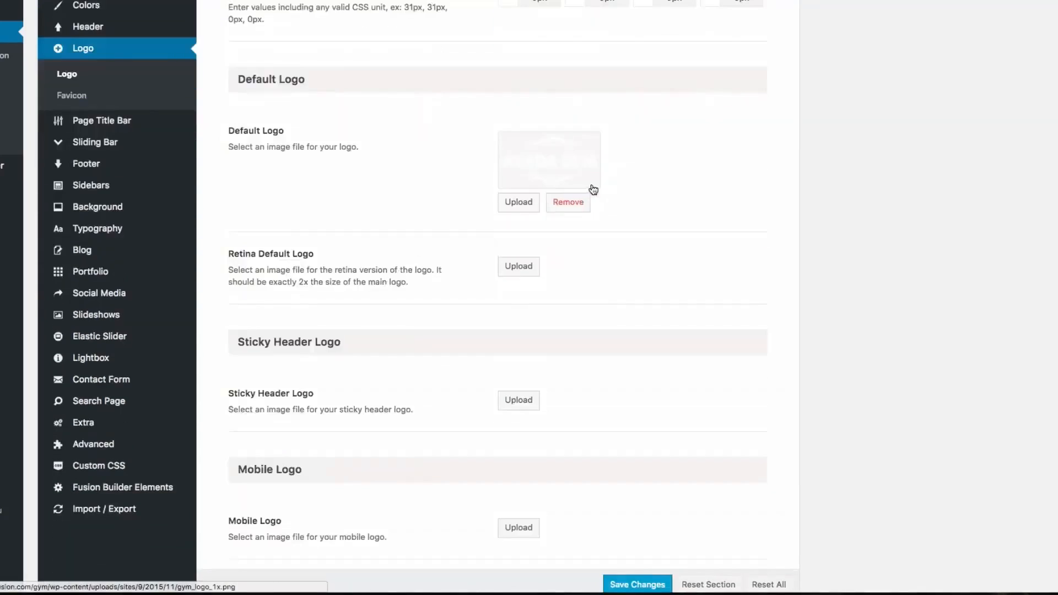
pyautogui.scroll(-1, 395, 169)
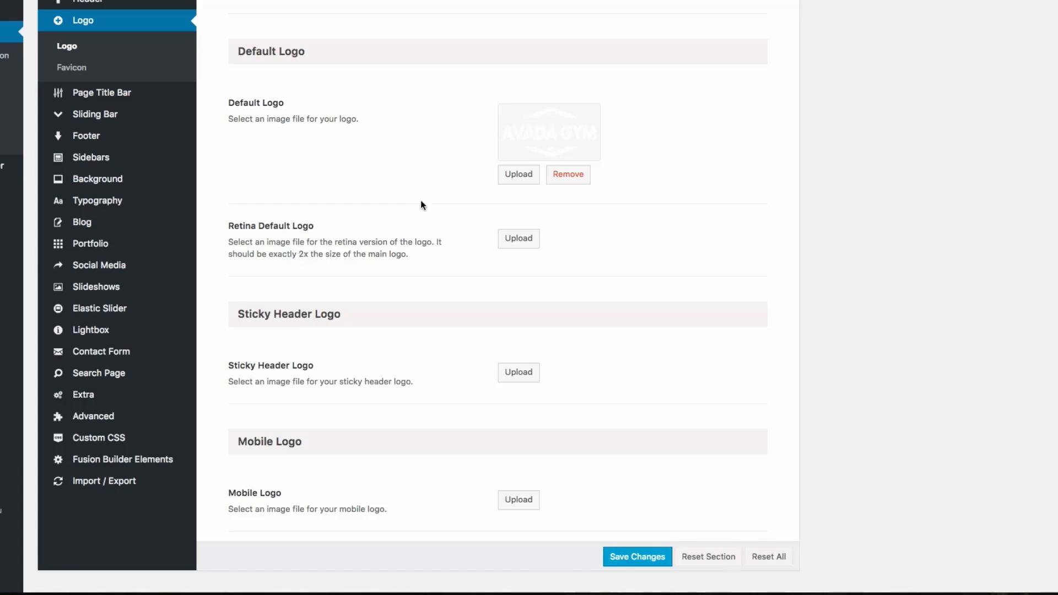
pyautogui.scroll(-1, 353, 248)
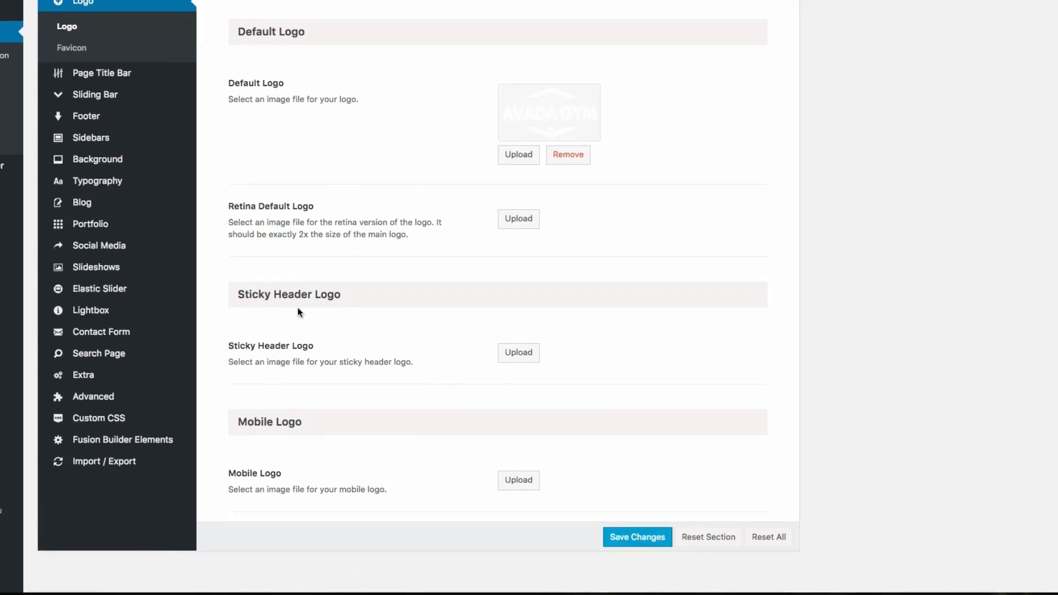
pyautogui.scroll(5, 316, 274)
pyautogui.scroll(-2, 309, 300)
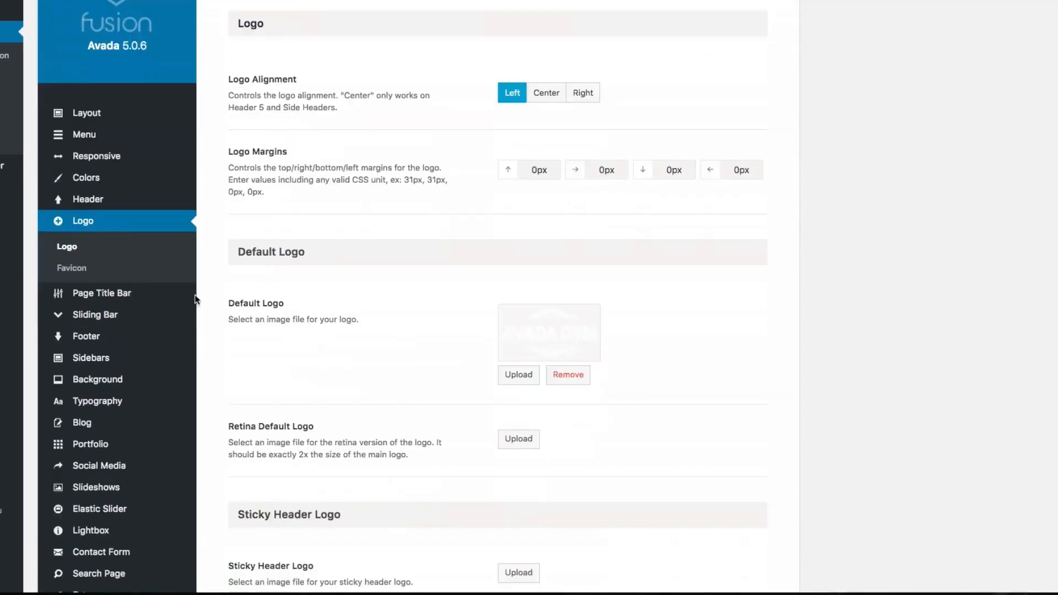
pyautogui.click(72, 268)
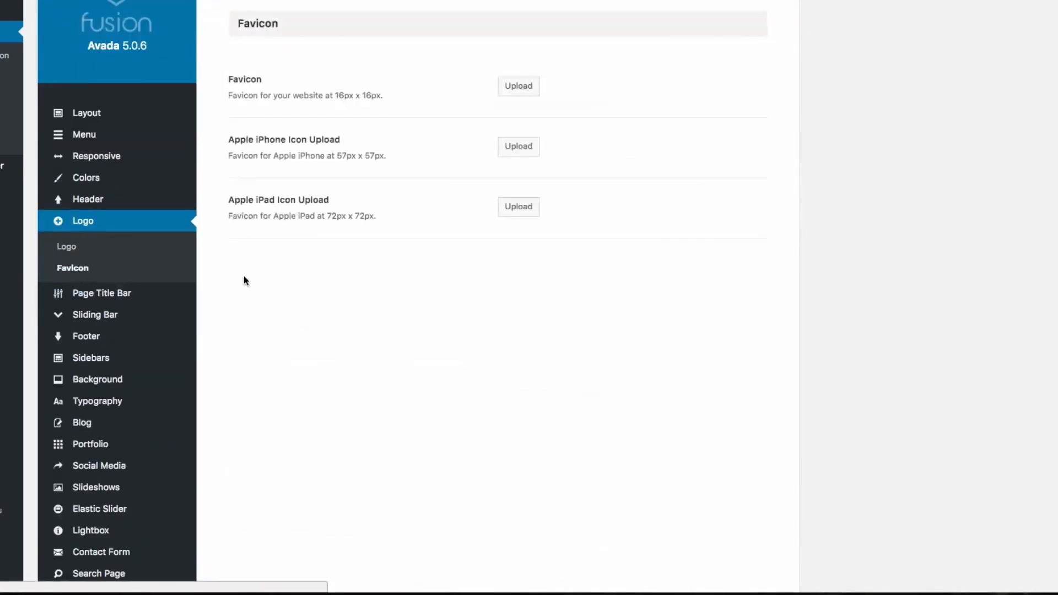
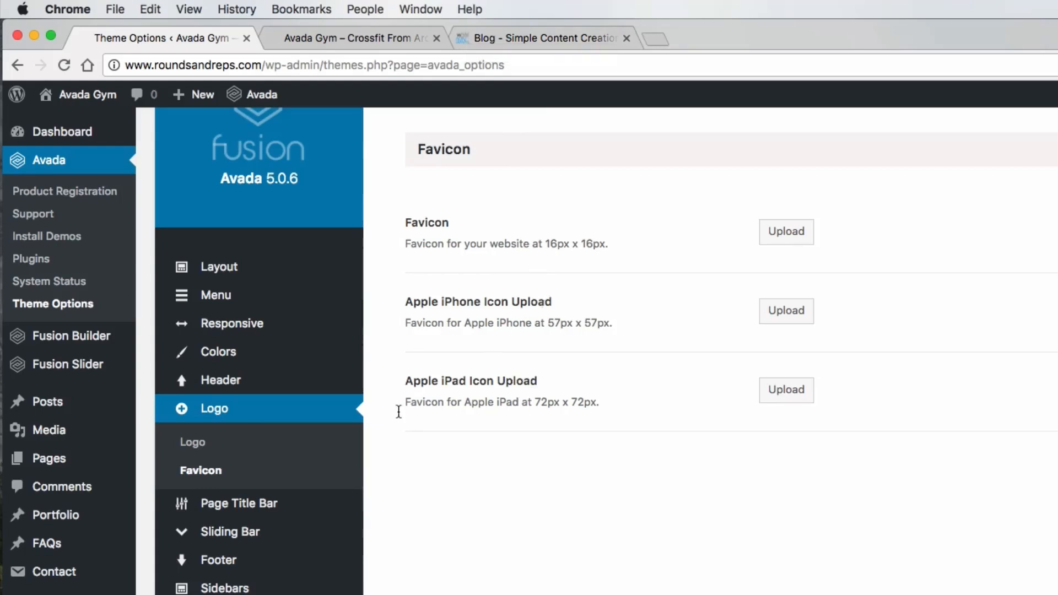
# Compare the Footer Content options with the Simple Content Creation blog's footer, checking footer widgets, columns, special effects and copyright text.
pyautogui.click(234, 503)
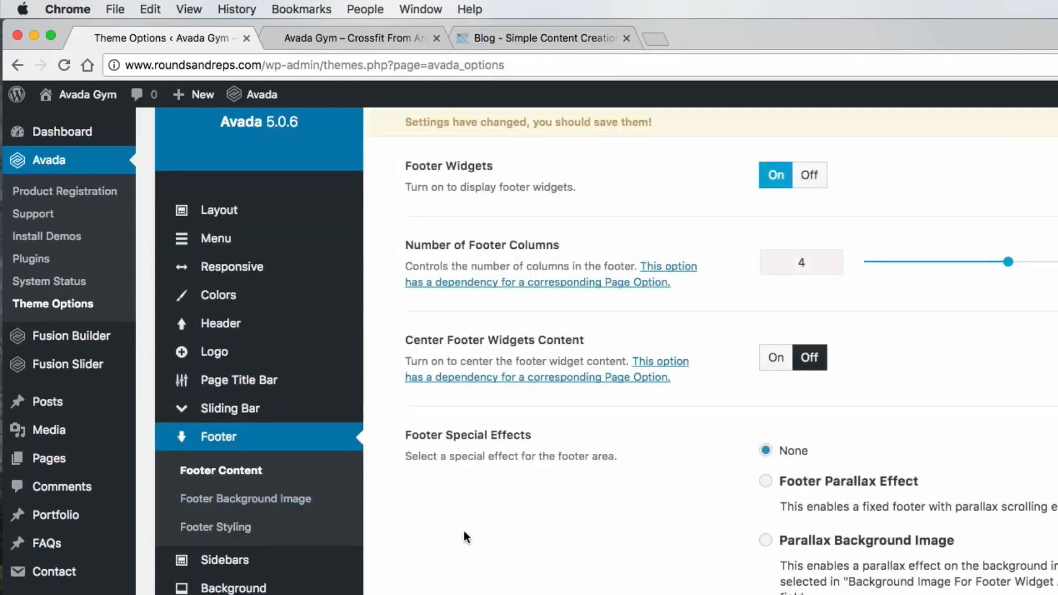
pyautogui.click(537, 38)
pyautogui.scroll(-15, 537, 396)
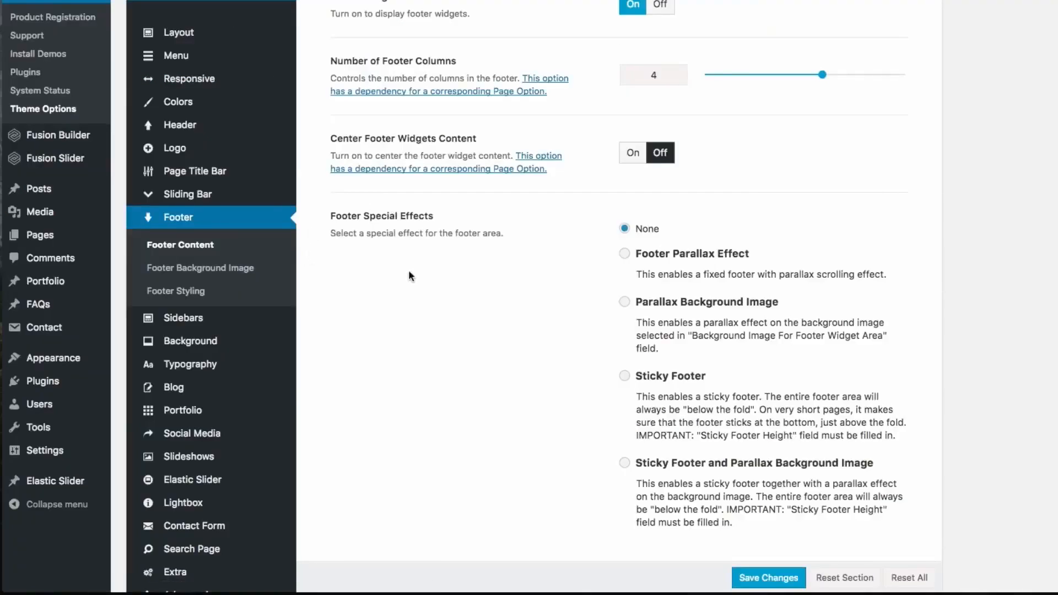
pyautogui.scroll(5, 466, 285)
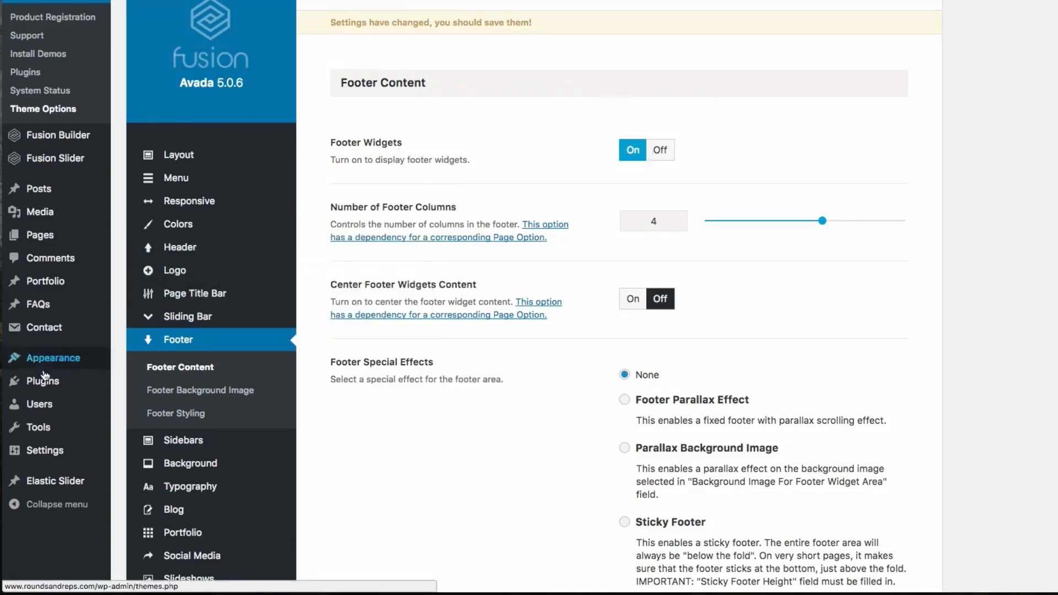
pyautogui.moveTo(56, 368)
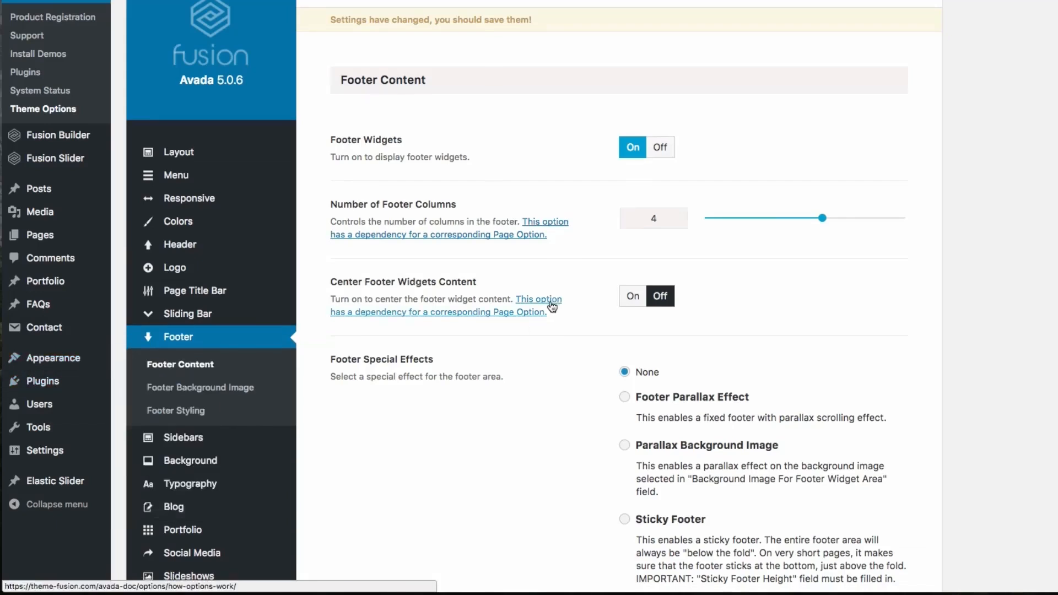
pyautogui.scroll(-9, 543, 280)
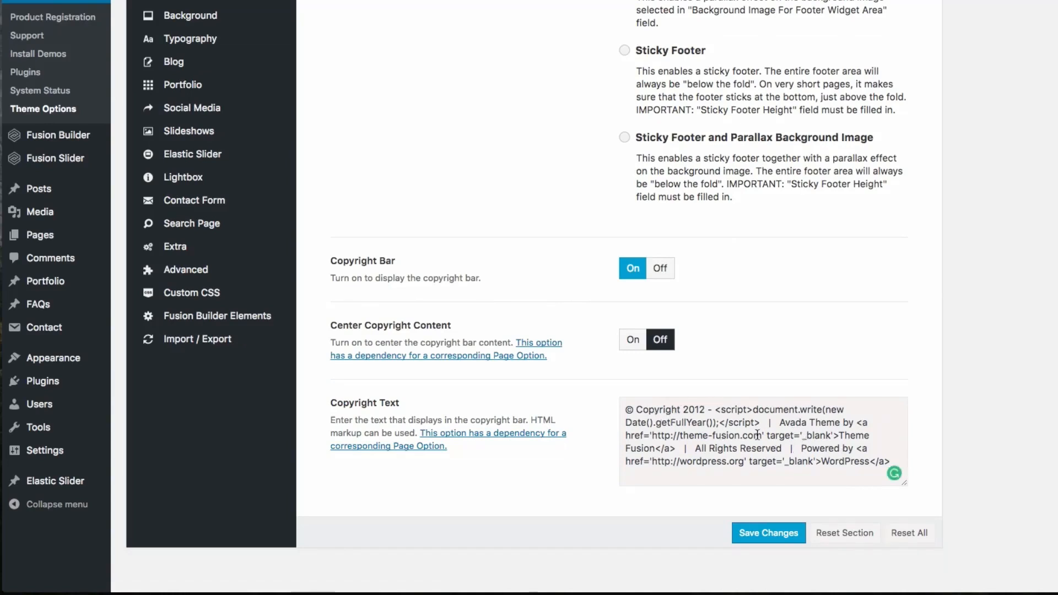
pyautogui.scroll(5, 501, 138)
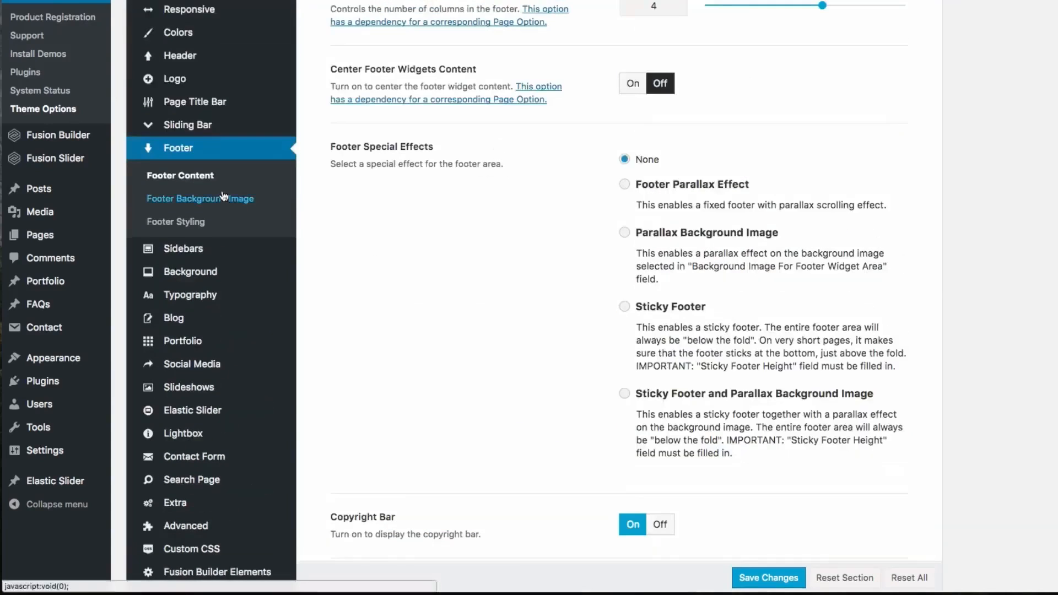
# Open the Body Typography options and review the body text's font settings, previewing the available font families.
pyautogui.moveTo(207, 256)
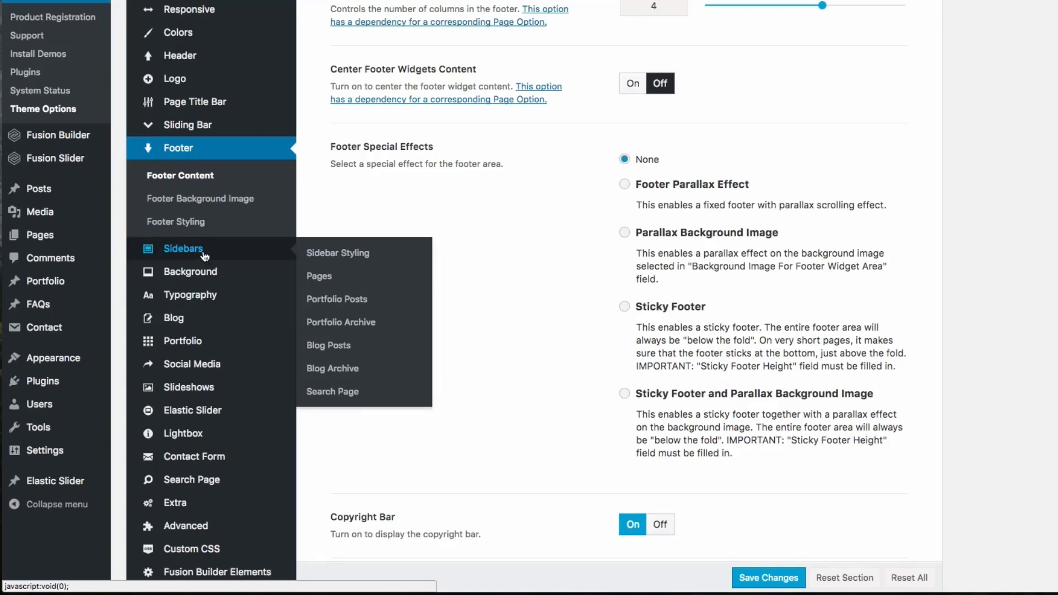
pyautogui.moveTo(196, 274)
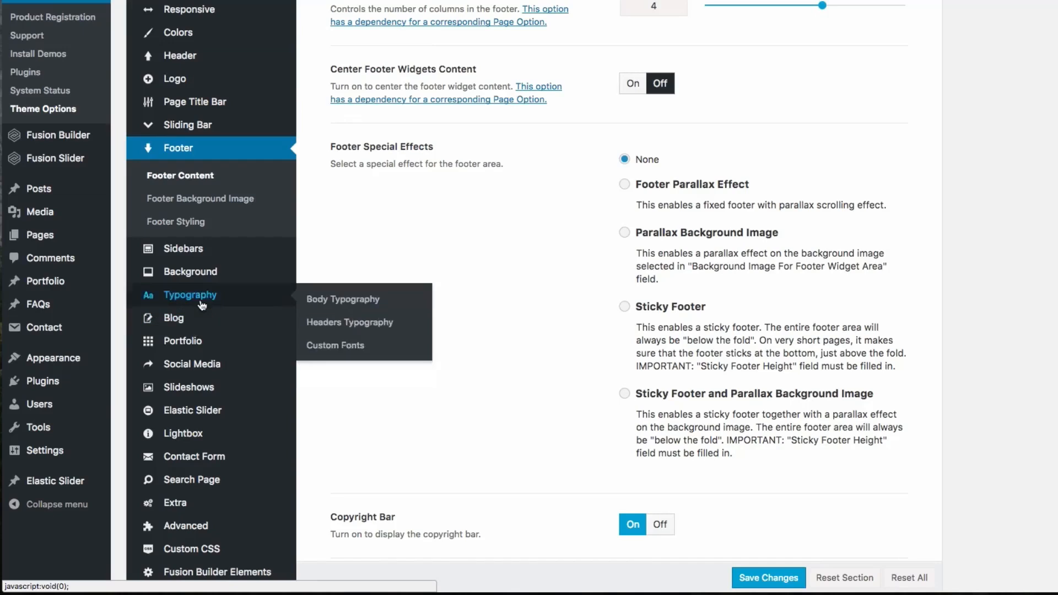
pyautogui.click(201, 301)
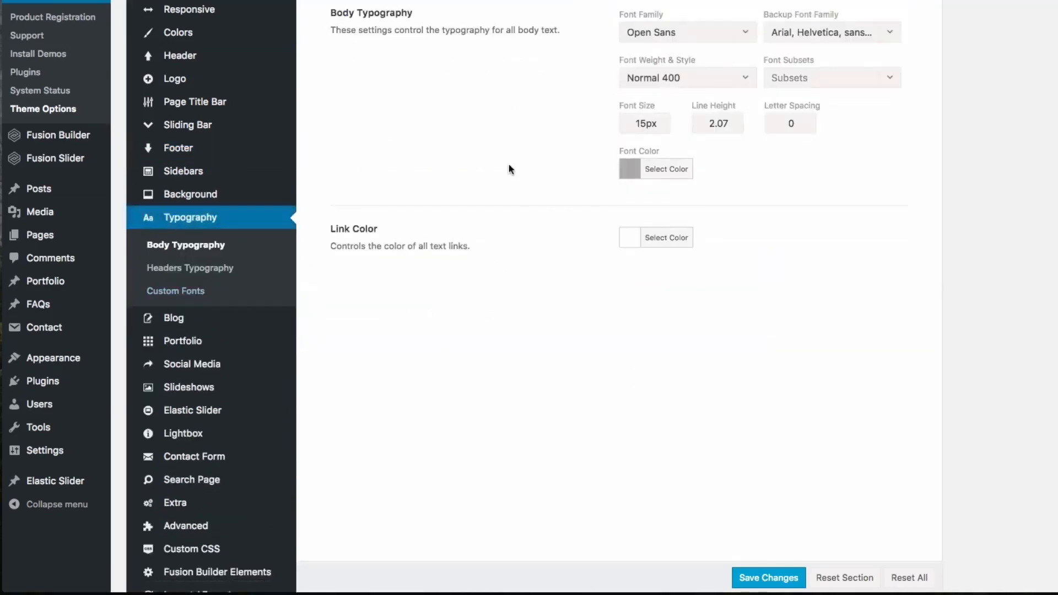
pyautogui.scroll(2, 512, 171)
pyautogui.scroll(2, 499, 208)
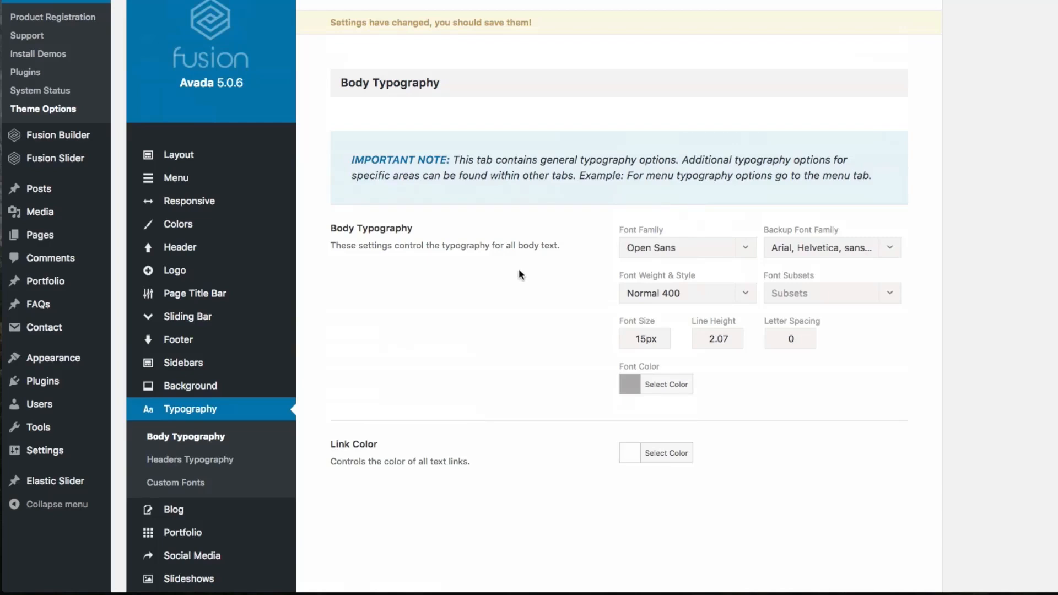
pyautogui.click(748, 249)
pyautogui.click(463, 283)
# Review the Headers Typography options for the H1 and H2 headers.
pyautogui.click(211, 459)
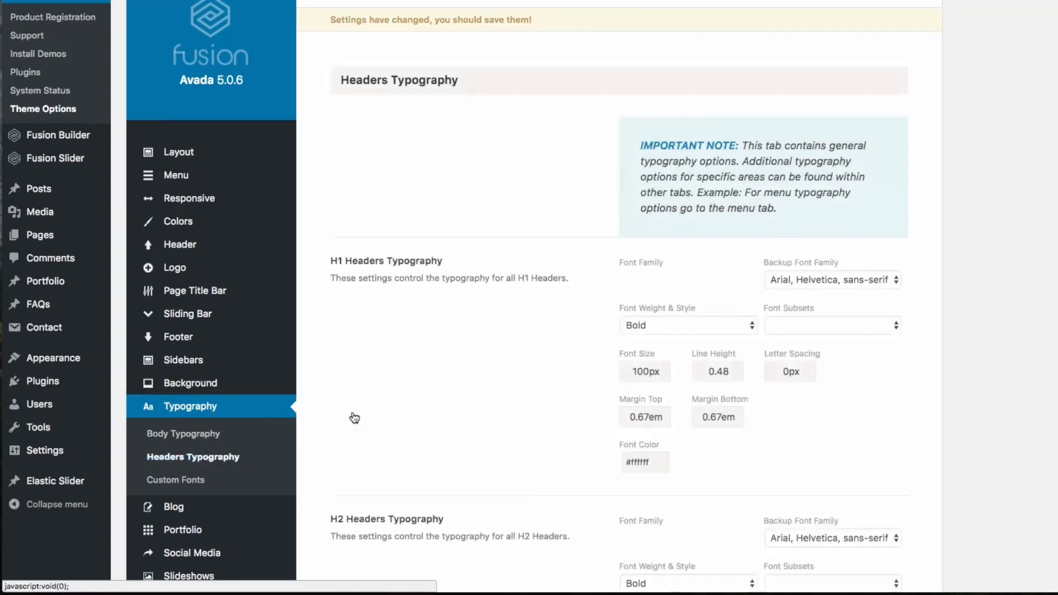
pyautogui.scroll(-4, 503, 336)
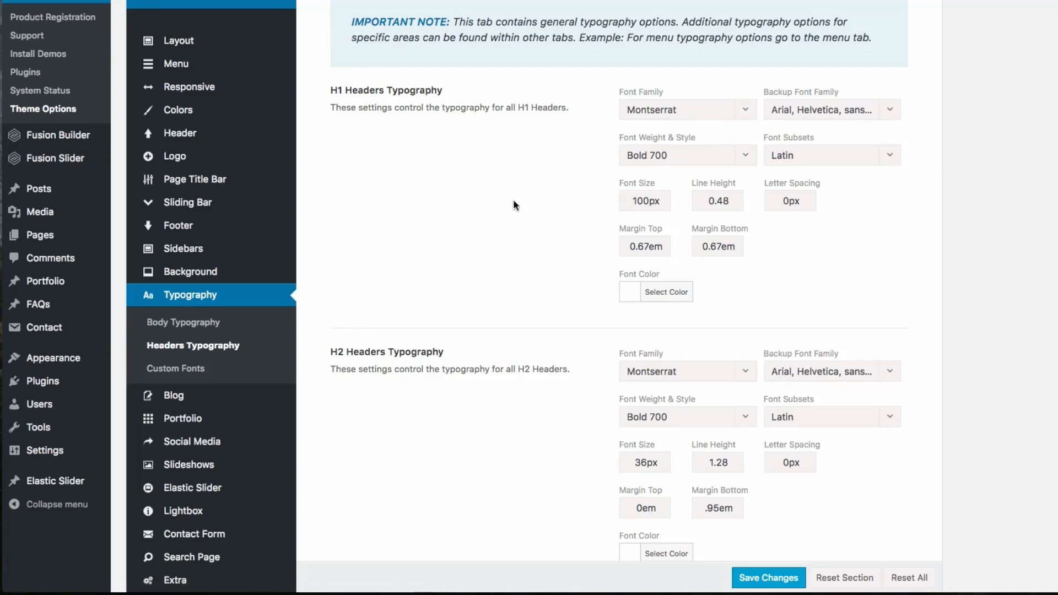
pyautogui.scroll(-1, 354, 325)
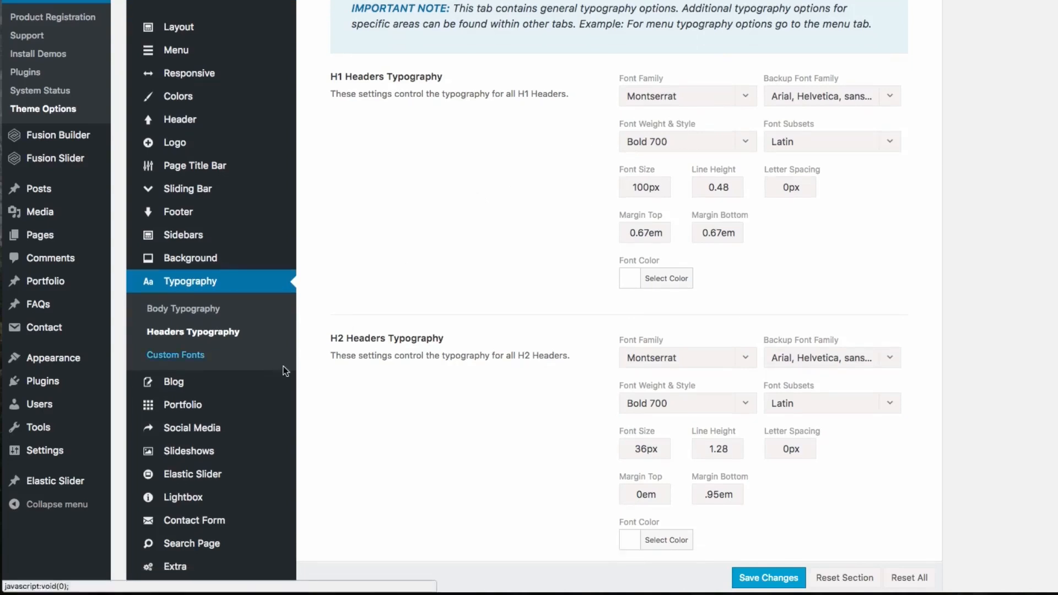
pyautogui.scroll(-1, 414, 240)
# Open the General Blog options and review the page title bar, blog title, subtitle, layout and pagination settings.
pyautogui.click(174, 341)
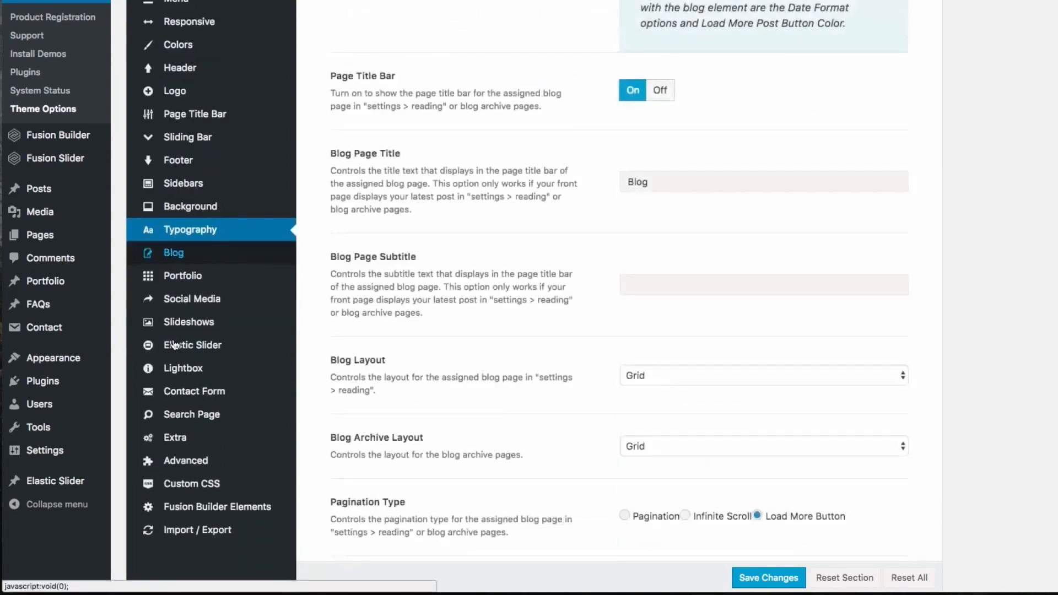
pyautogui.scroll(3, 496, 214)
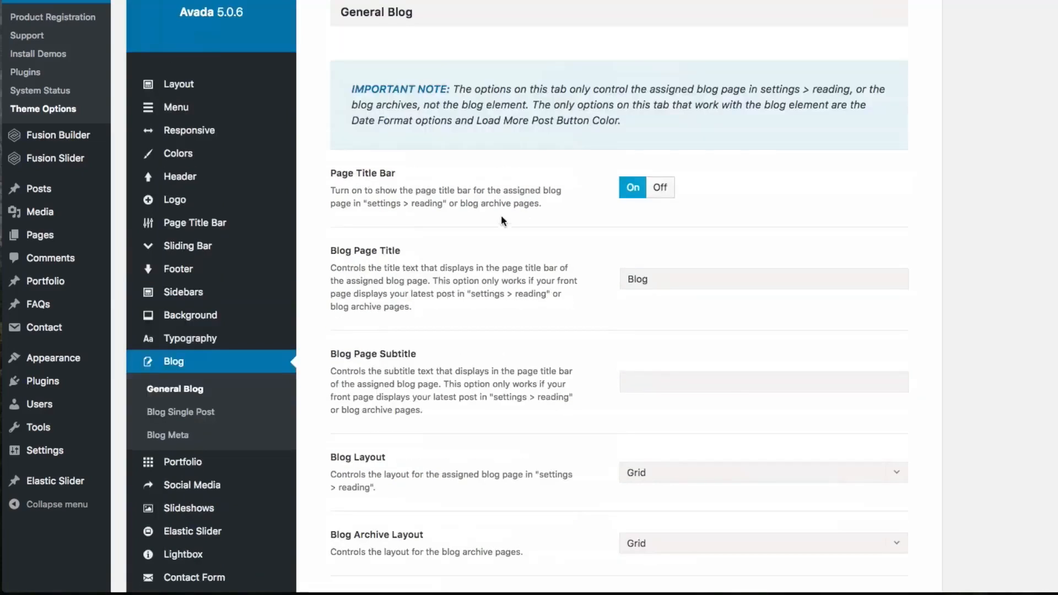
pyautogui.scroll(-2, 543, 246)
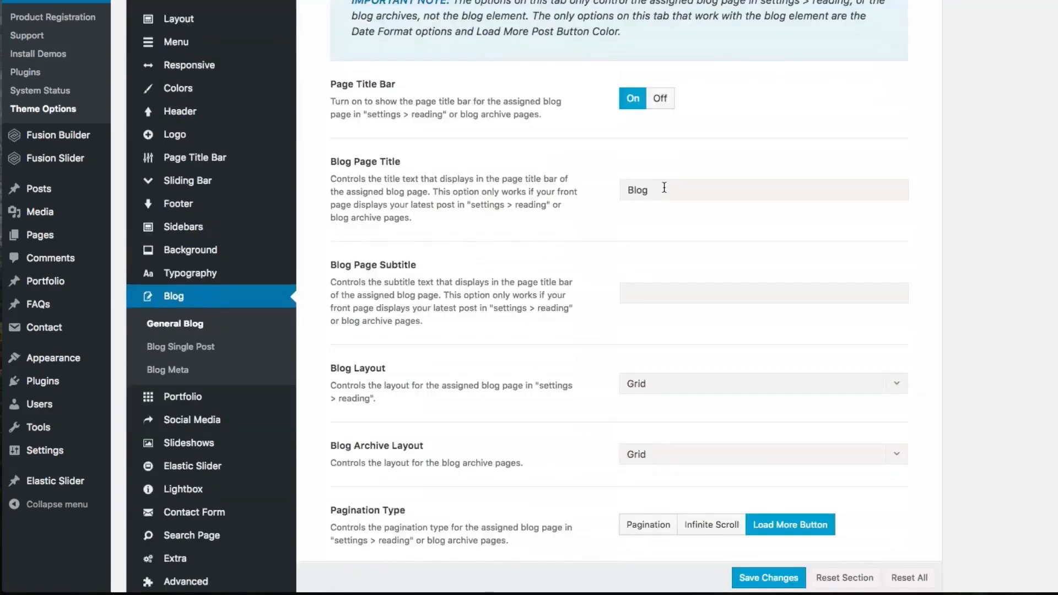
pyautogui.scroll(-3, 598, 202)
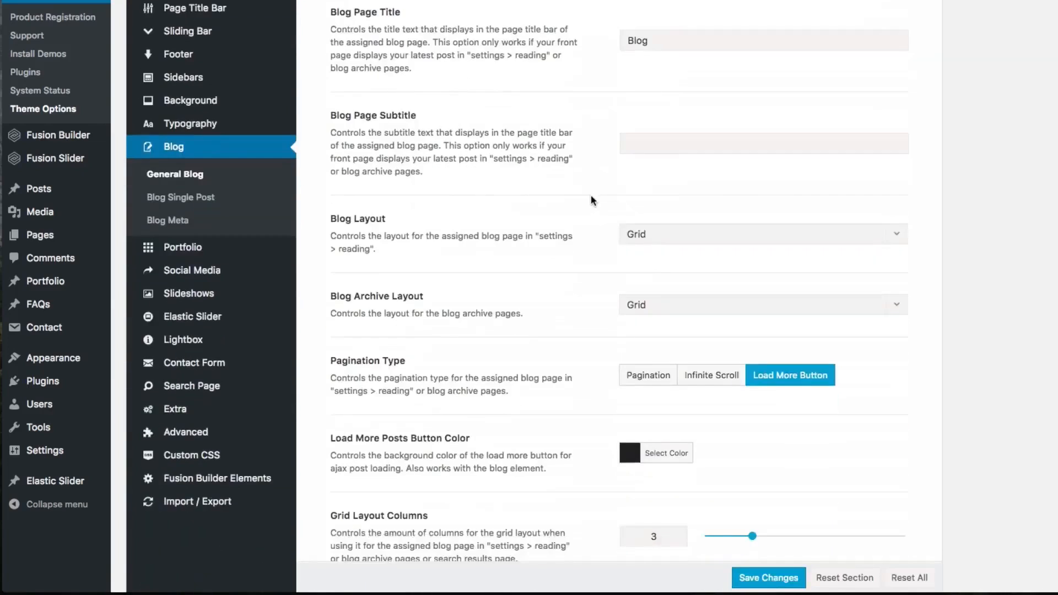
# Preview the available Blog Layout choices and compare them with the post list on the Simple Content Creation blog.
pyautogui.click(888, 241)
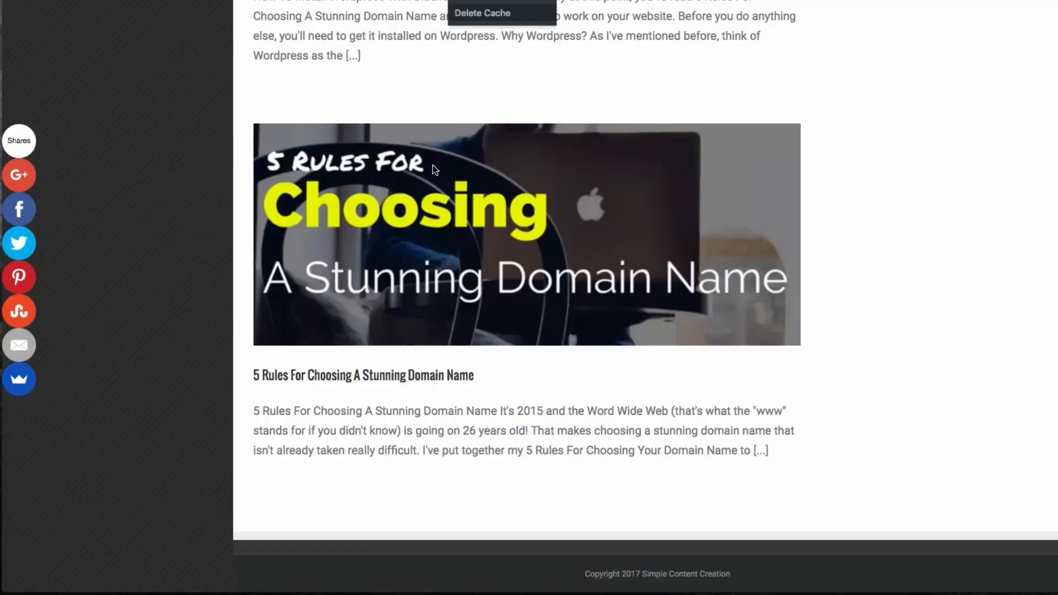
pyautogui.scroll(10, 712, 249)
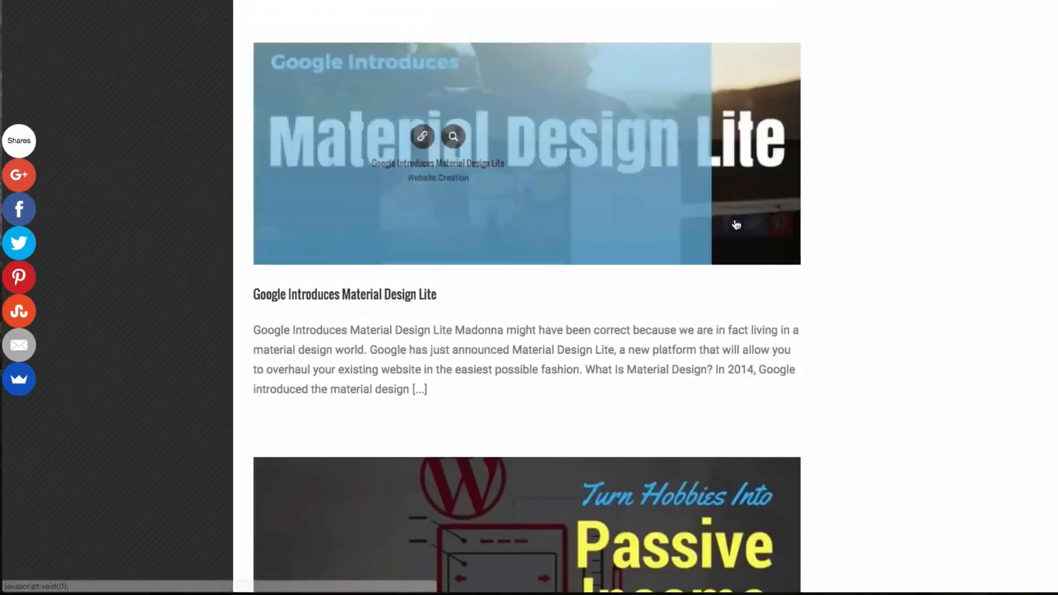
pyautogui.scroll(15, 736, 224)
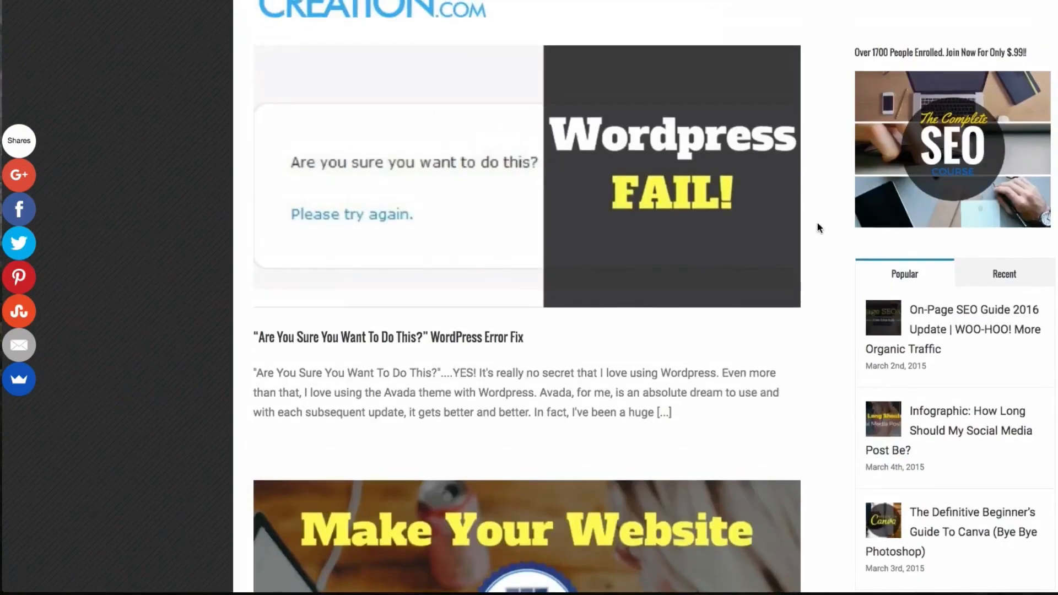
pyautogui.scroll(-8, 806, 250)
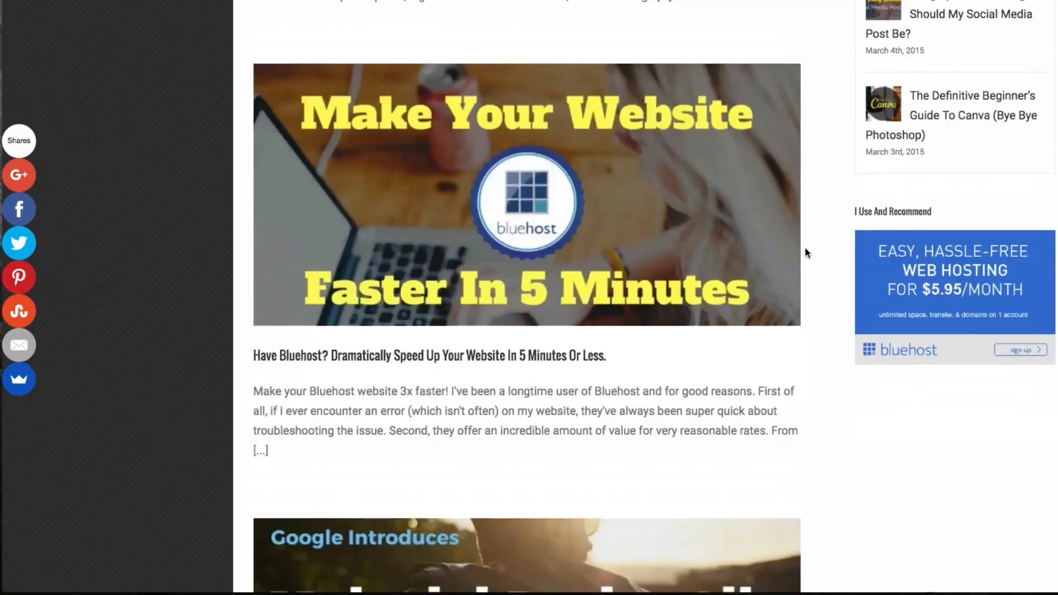
pyautogui.moveTo(626, 238)
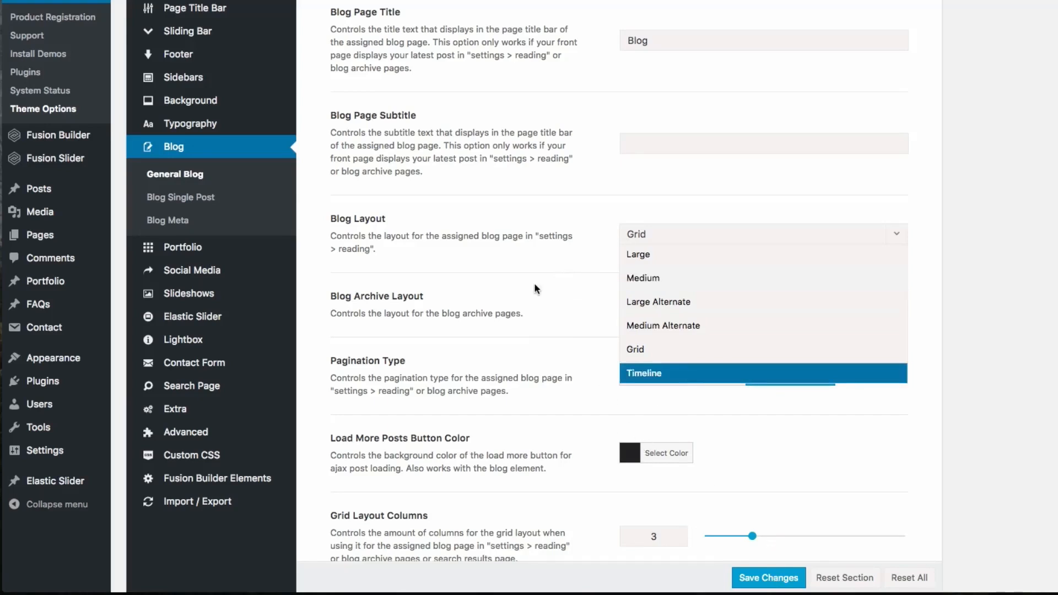
# Open the Social Media Icons options and review the social media links for the header and footer.
pyautogui.scroll(-2, 585, 325)
pyautogui.moveTo(193, 211)
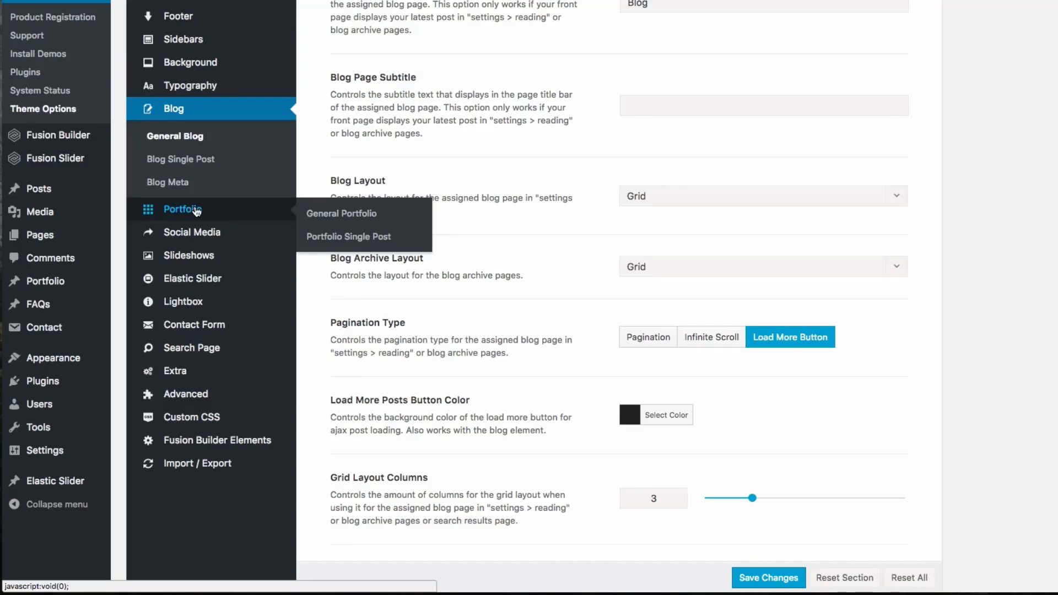
pyautogui.moveTo(196, 236)
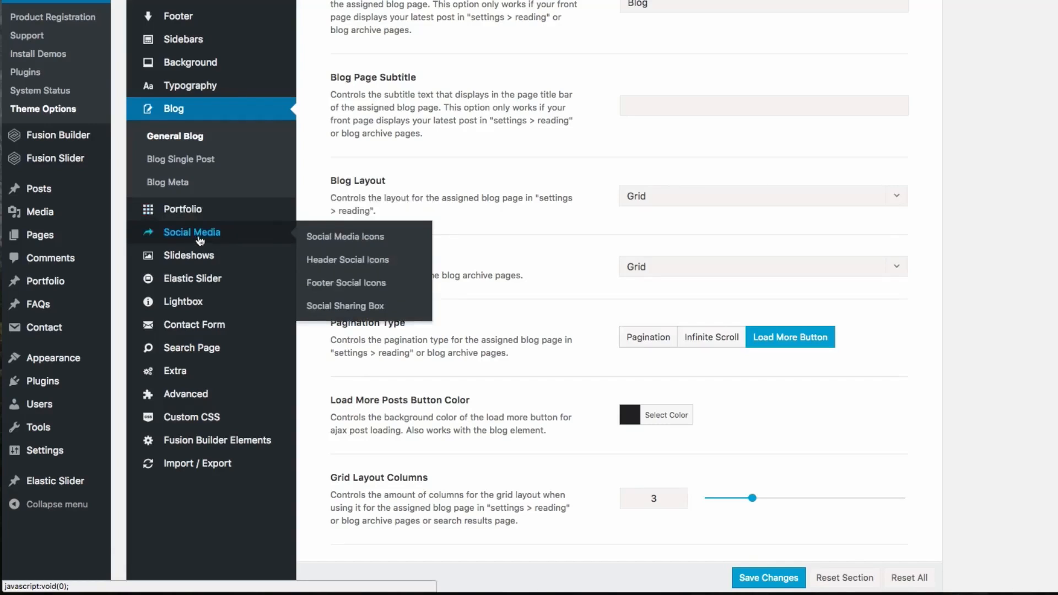
pyautogui.click(368, 239)
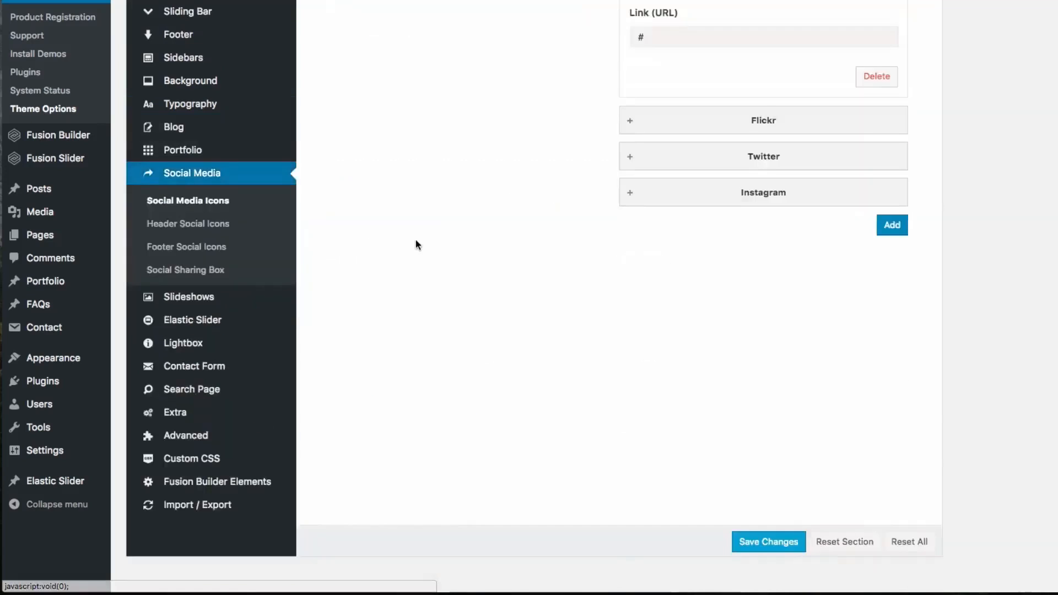
pyautogui.scroll(4, 505, 287)
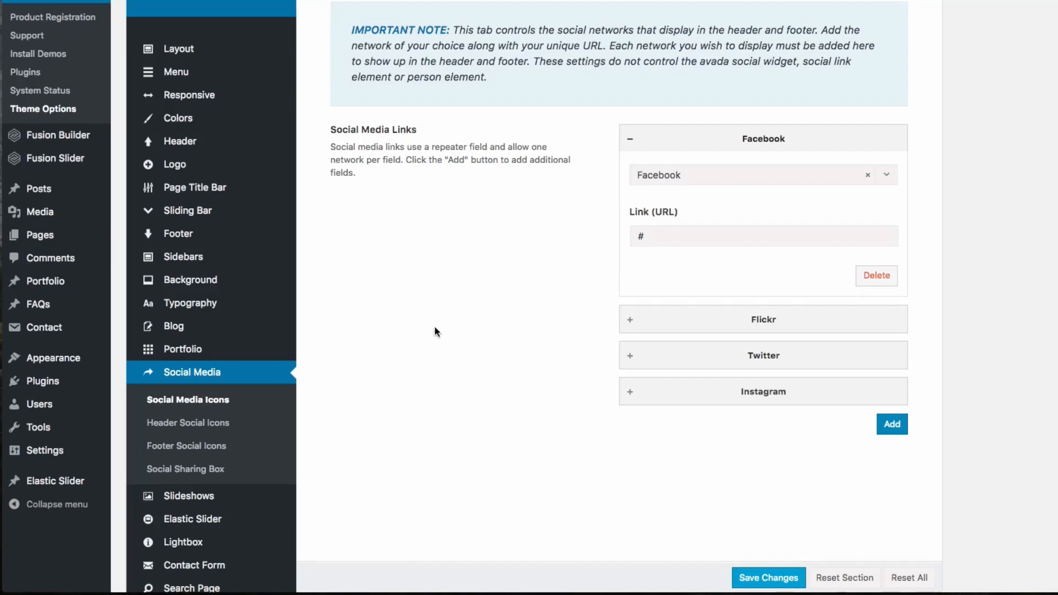
pyautogui.scroll(-5, 435, 329)
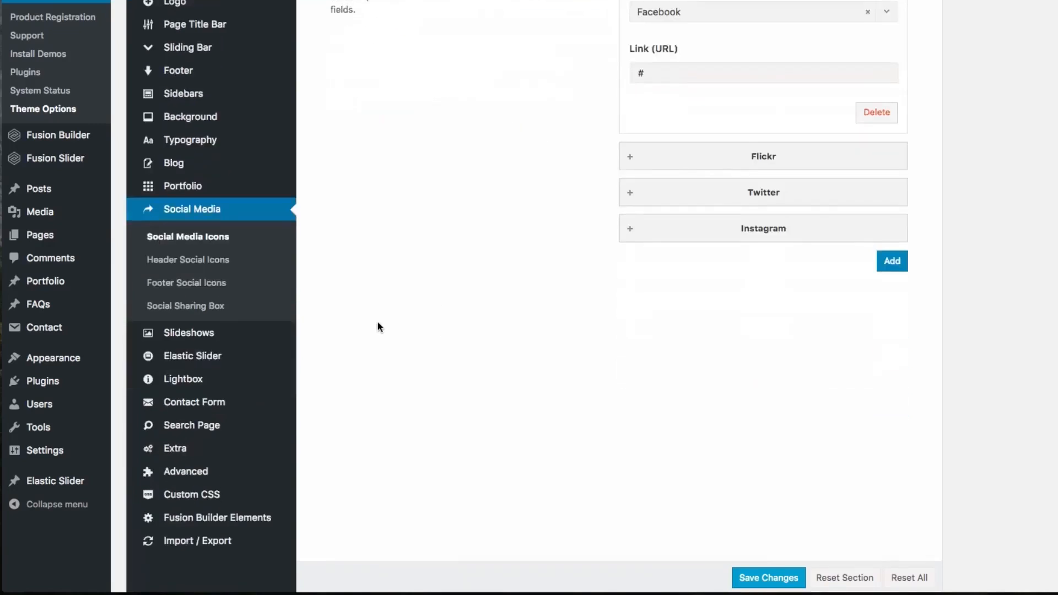
pyautogui.scroll(-1, 377, 327)
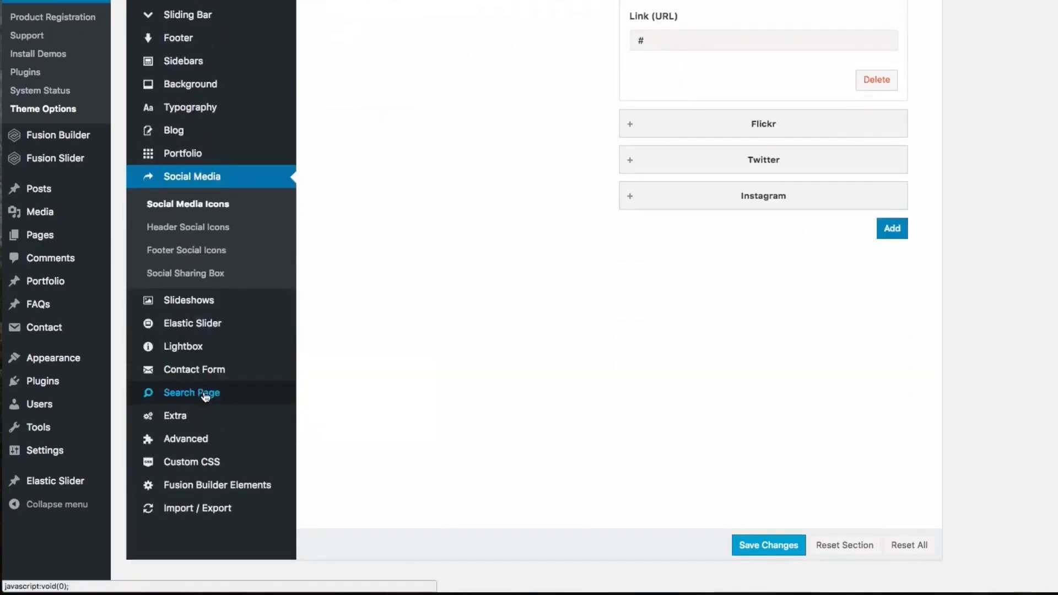
# Open the Search Page options and review the results layout, content, excerpt, results per page, featured images and search field position settings.
pyautogui.click(209, 393)
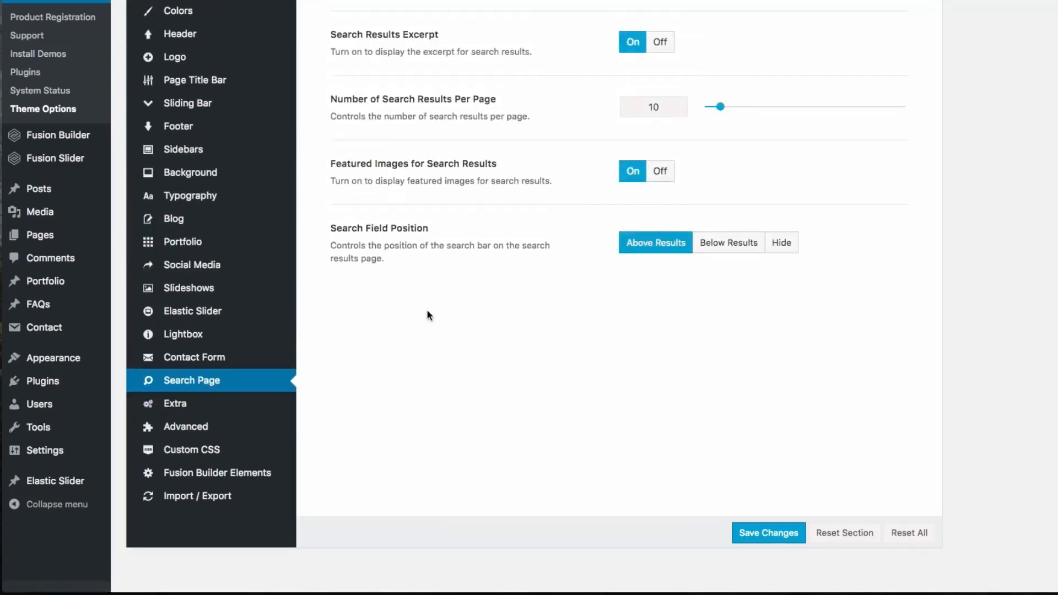
pyautogui.scroll(5, 509, 304)
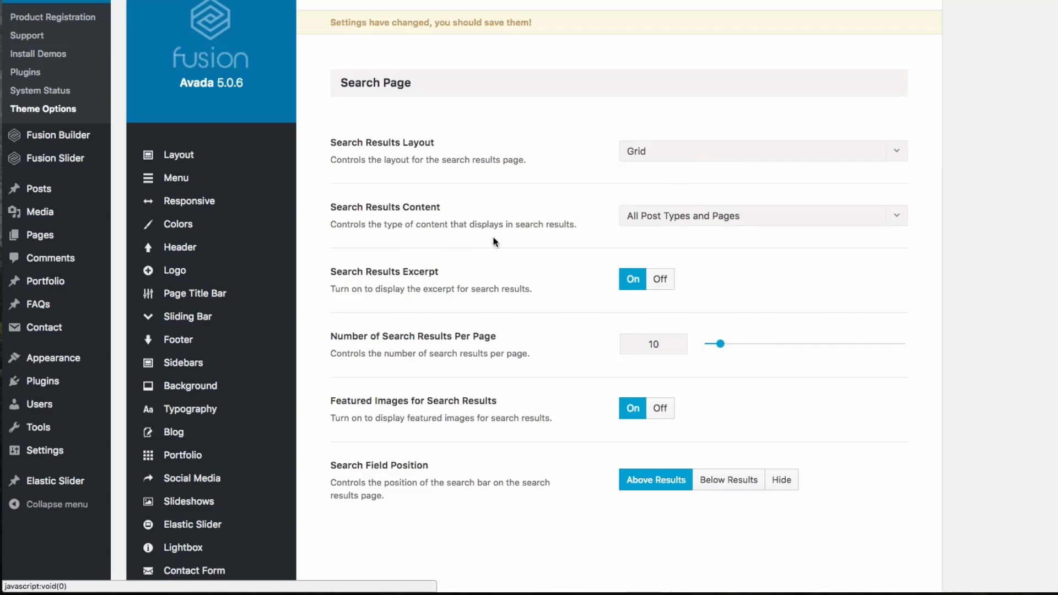
pyautogui.scroll(-3, 478, 226)
pyautogui.scroll(-1, 467, 226)
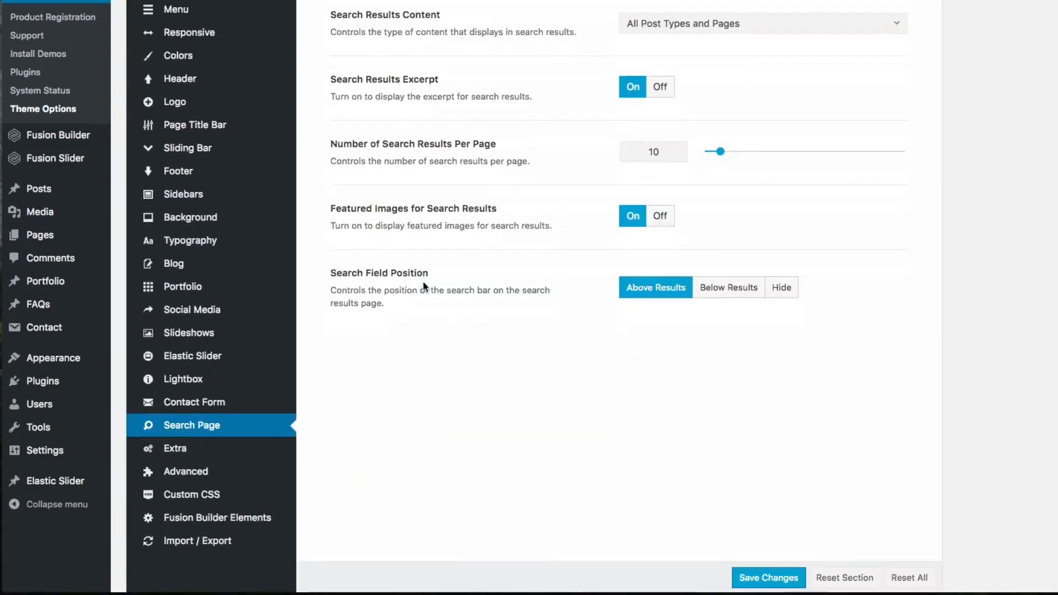
# Open the Advanced Code Fields options and review the tracking code, space before </head> and space before </body> fields.
pyautogui.moveTo(177, 459)
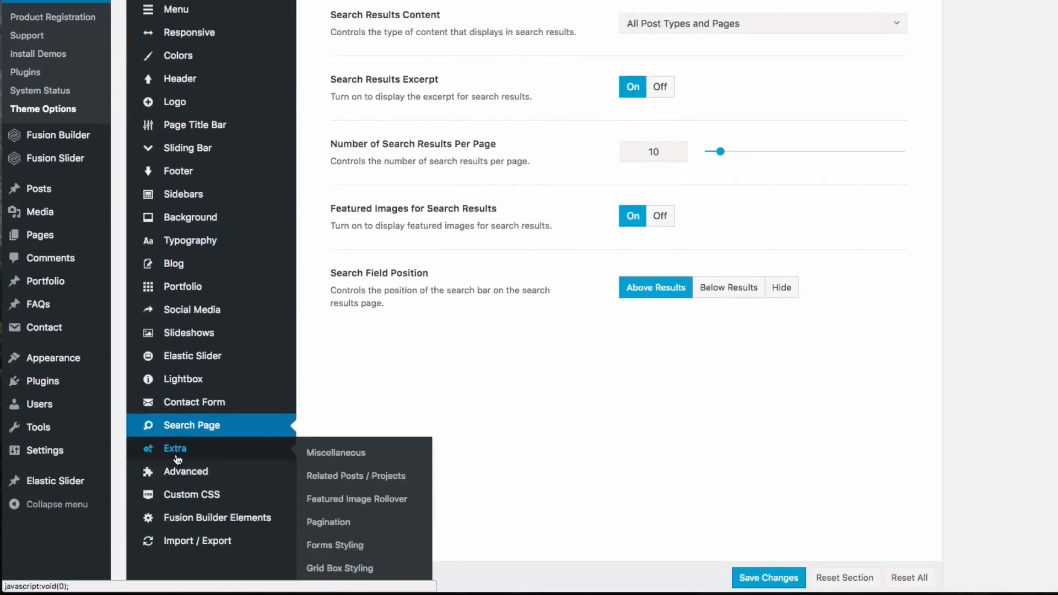
pyautogui.moveTo(188, 480)
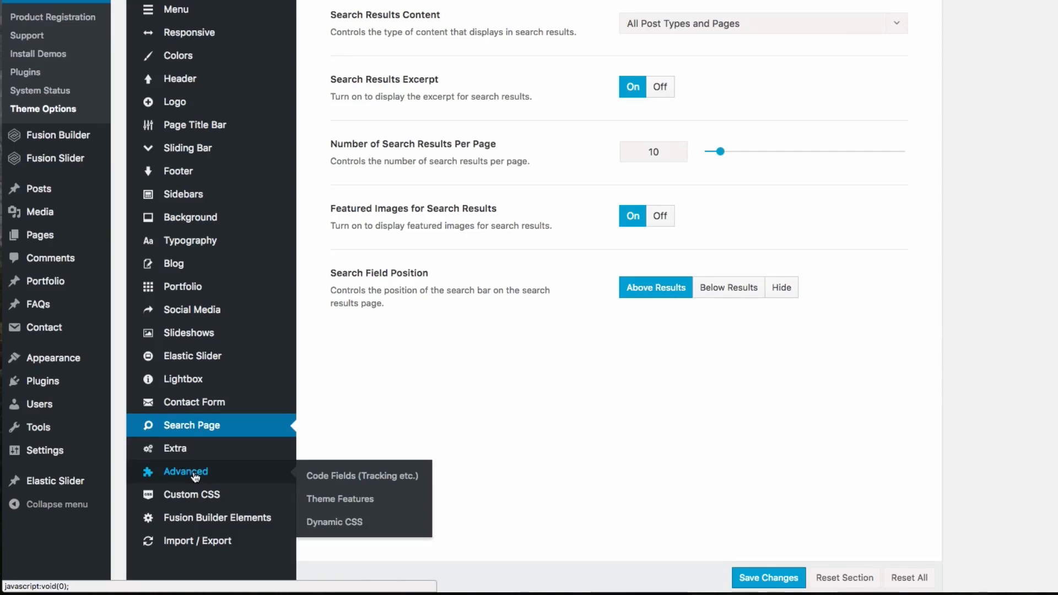
pyautogui.click(195, 476)
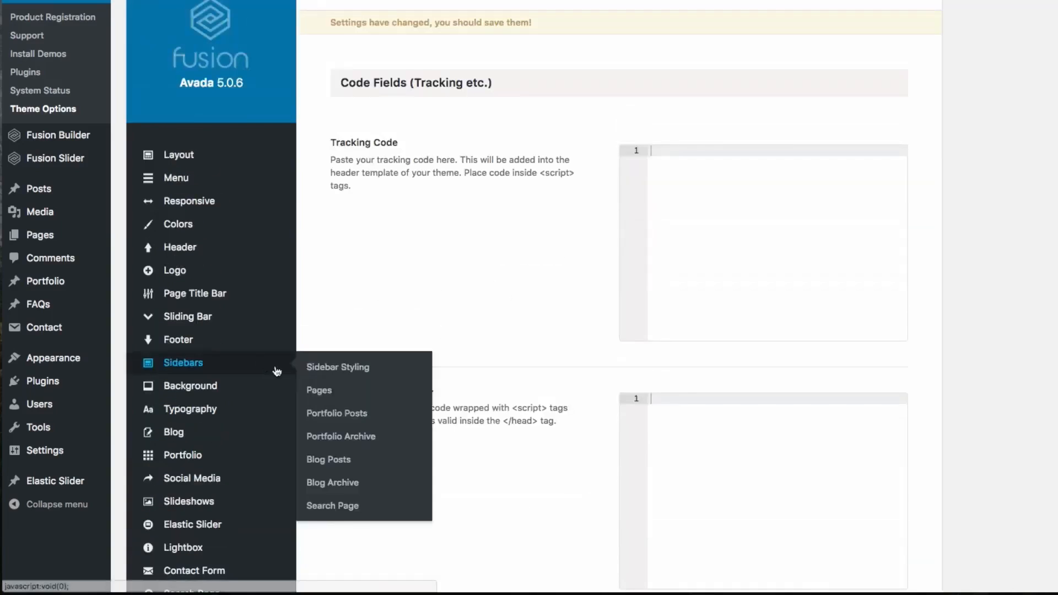
pyautogui.scroll(-4, 208, 306)
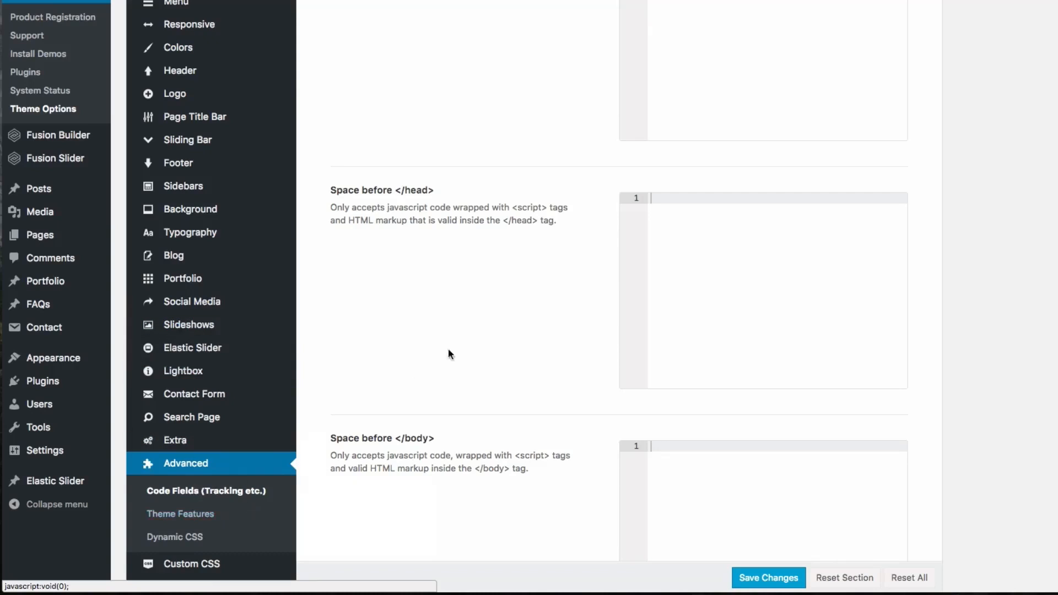
pyautogui.scroll(4, 505, 278)
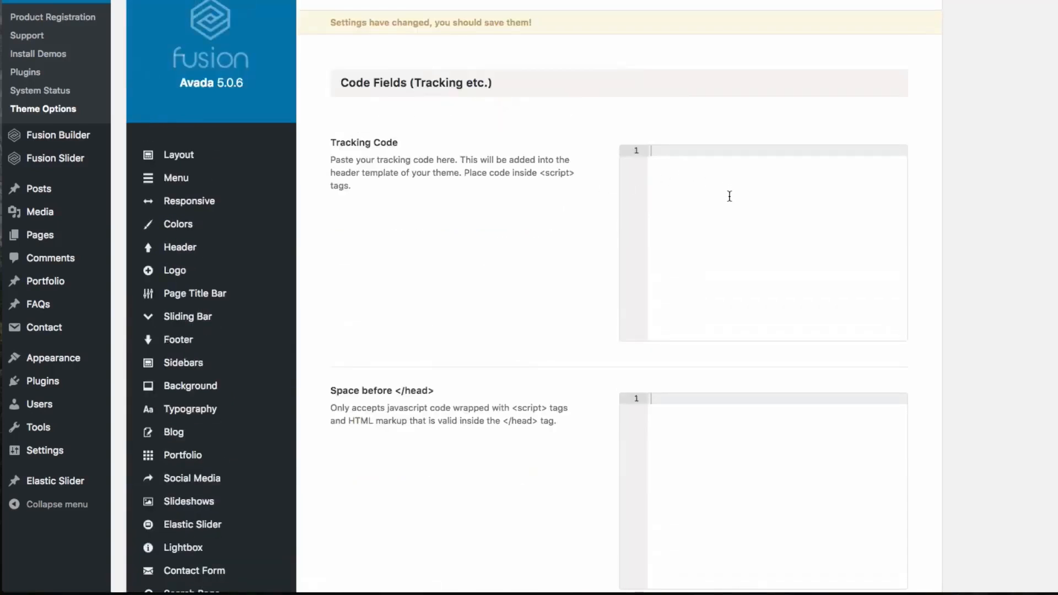
pyautogui.scroll(-5, 449, 189)
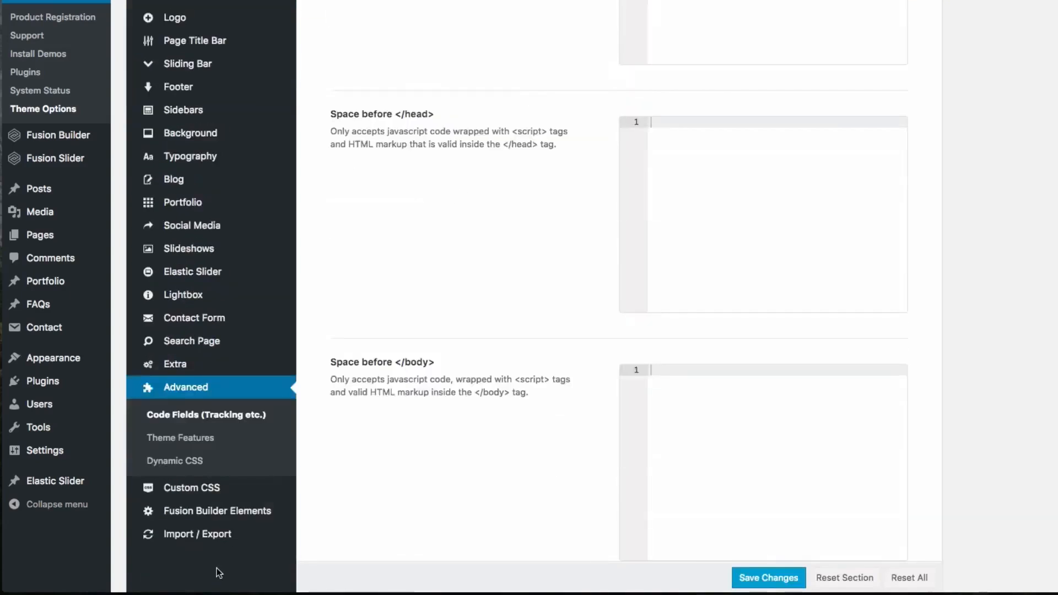
# Open the theme's Import / Export options and review the ways to import and back up the option settings.
pyautogui.click(215, 534)
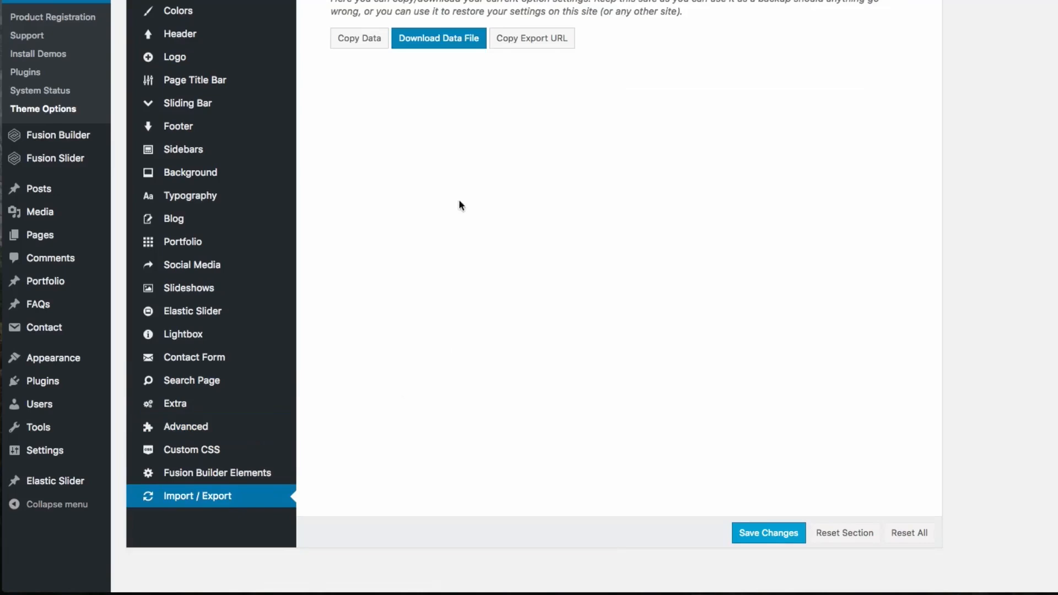
pyautogui.scroll(2, 457, 200)
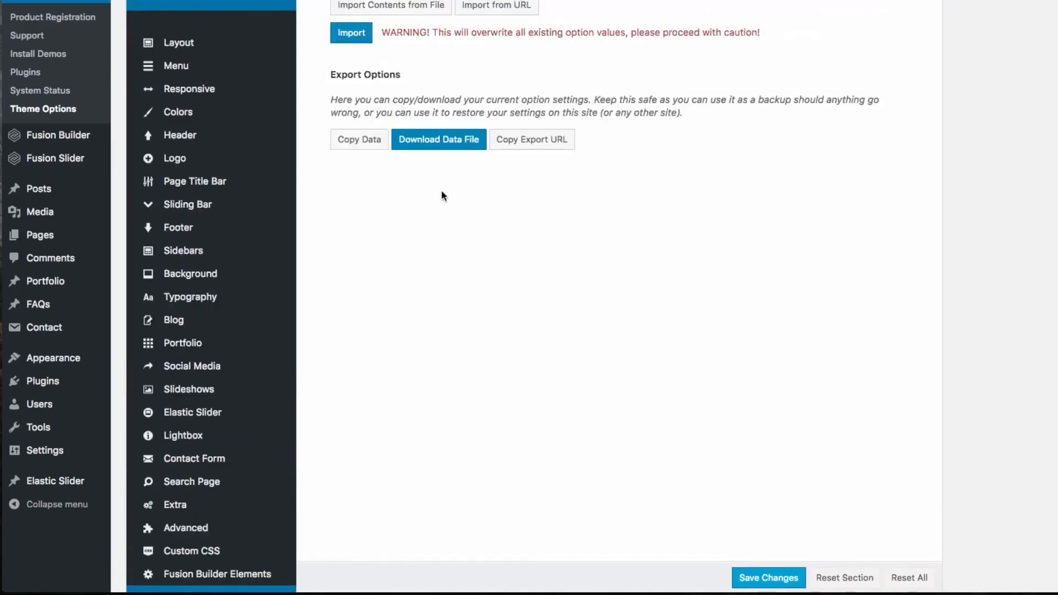
pyautogui.scroll(3, 444, 189)
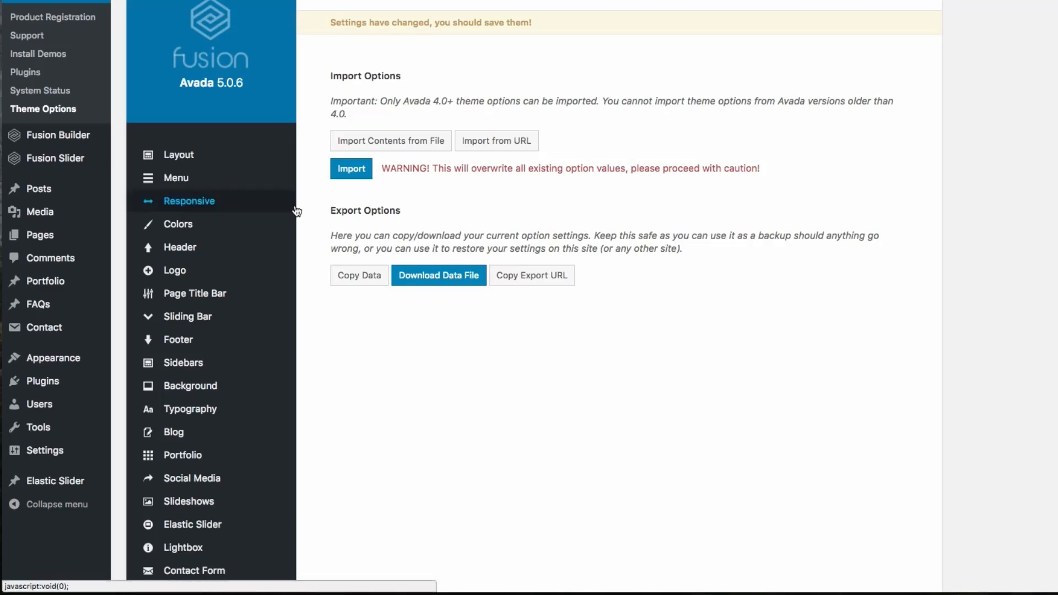
pyautogui.moveTo(220, 359)
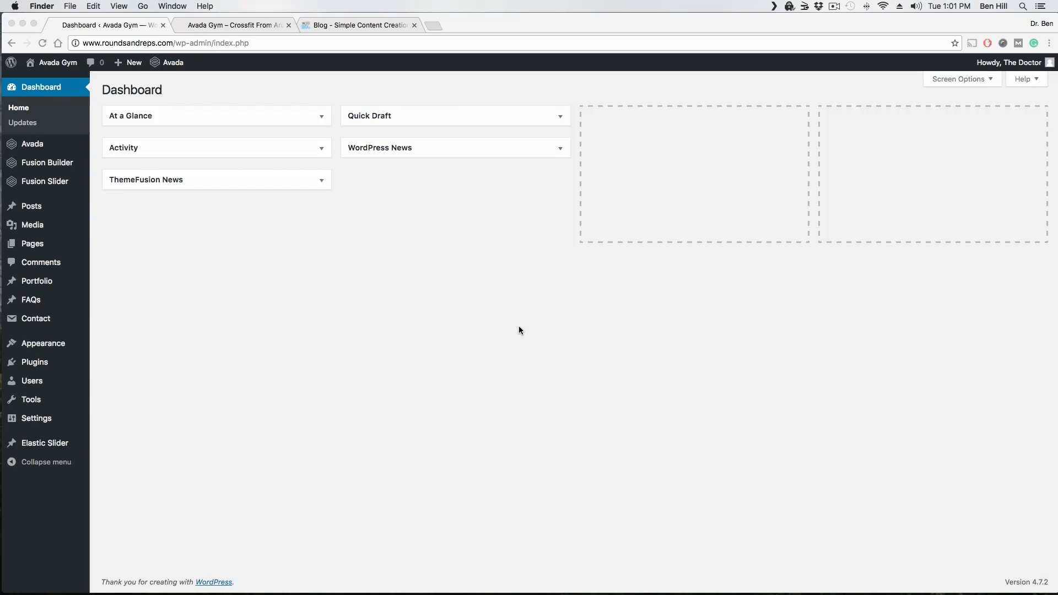
# Open Avada's Install Demos page and browse the available demo sites, from Classic through App.
pyautogui.click(170, 64)
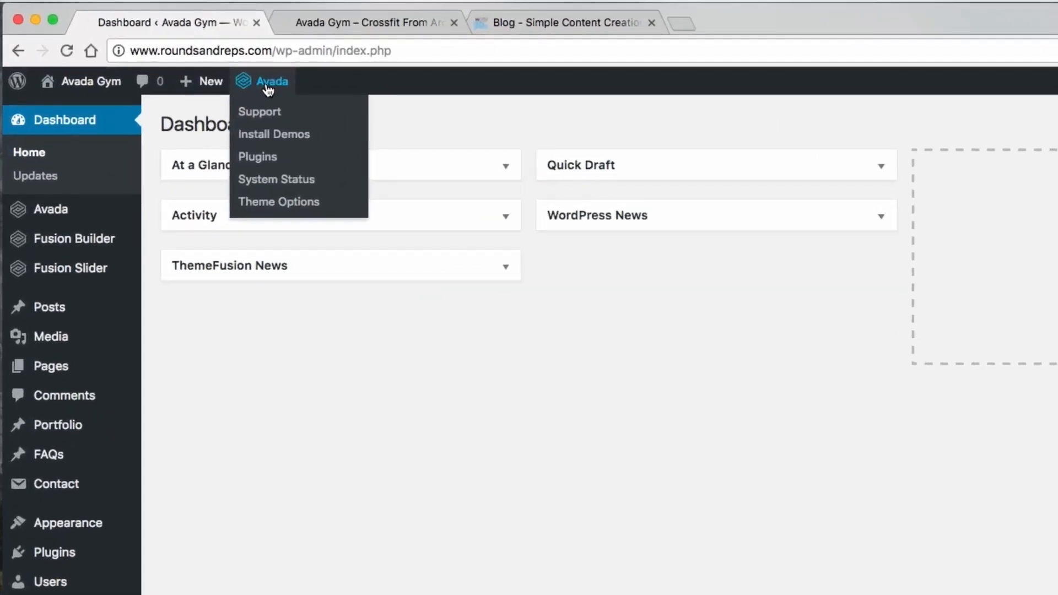
pyautogui.click(285, 142)
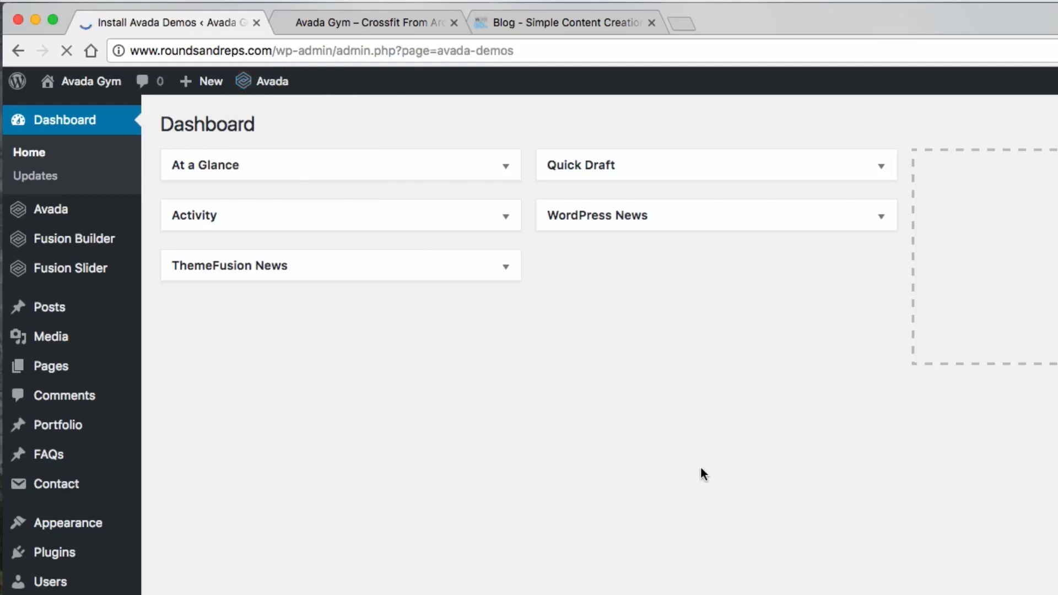
pyautogui.scroll(-3, 870, 362)
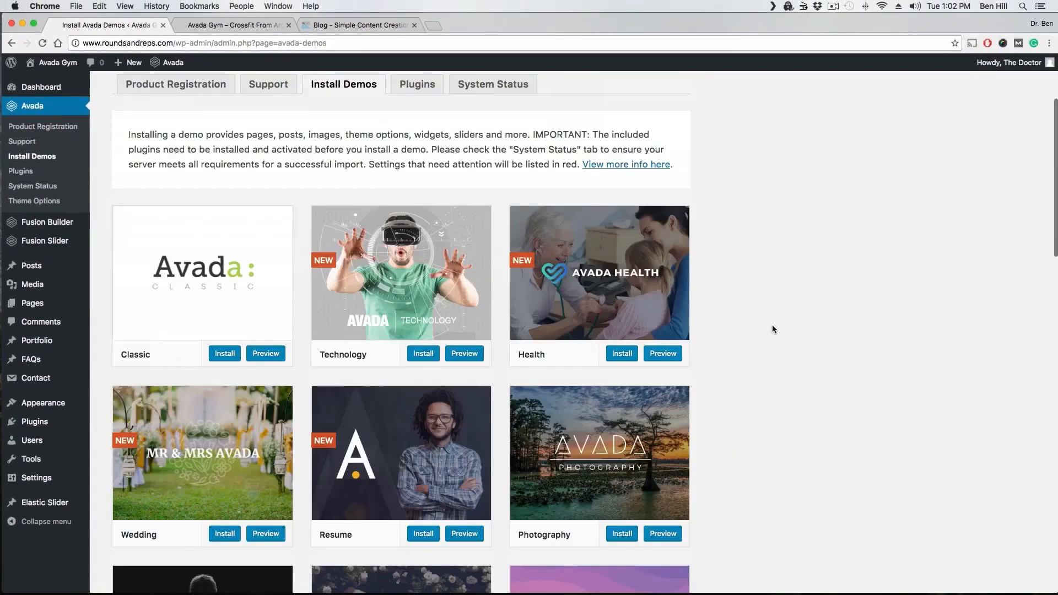
pyautogui.scroll(-1, 771, 326)
pyautogui.scroll(-1, 770, 328)
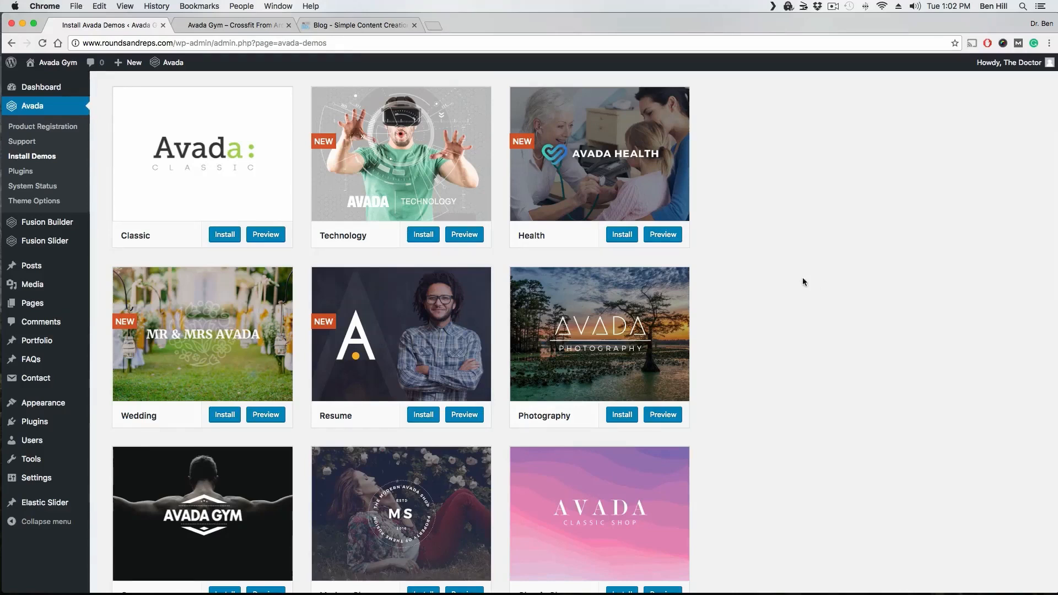
pyautogui.scroll(-5, 794, 272)
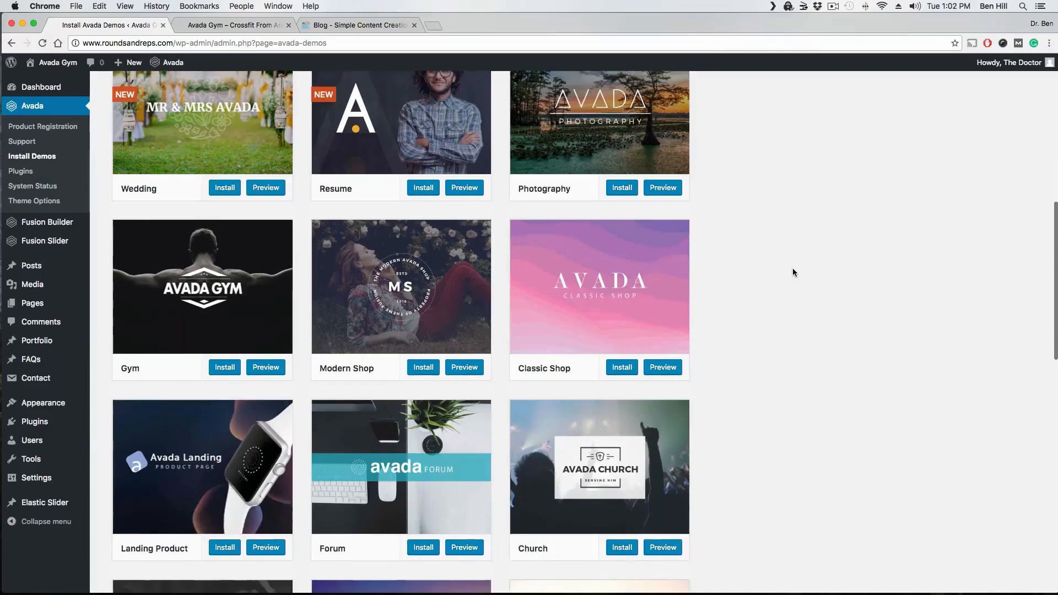
pyautogui.scroll(-9, 792, 269)
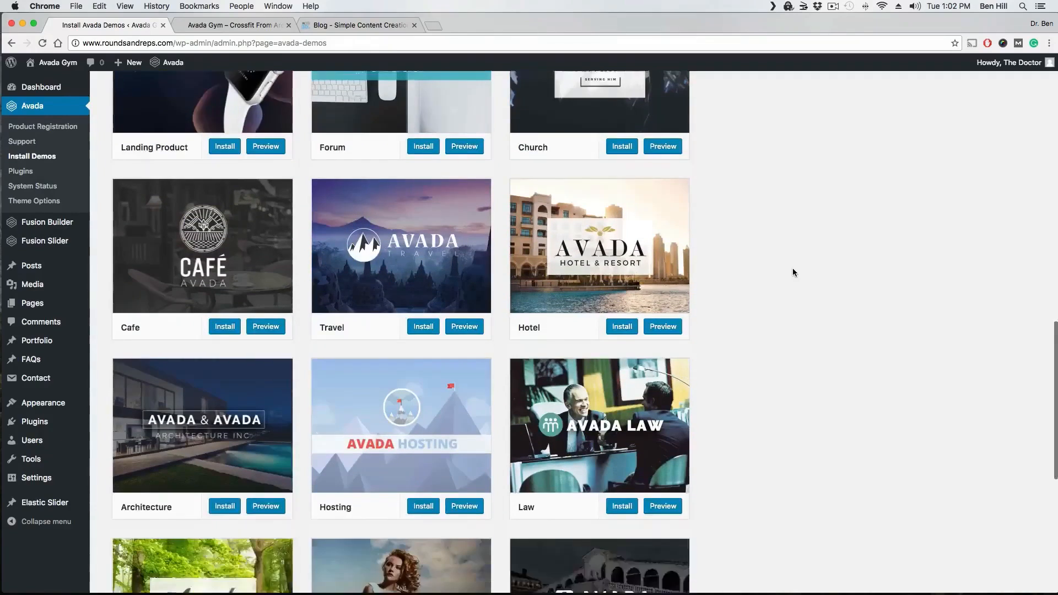
pyautogui.scroll(-3, 792, 270)
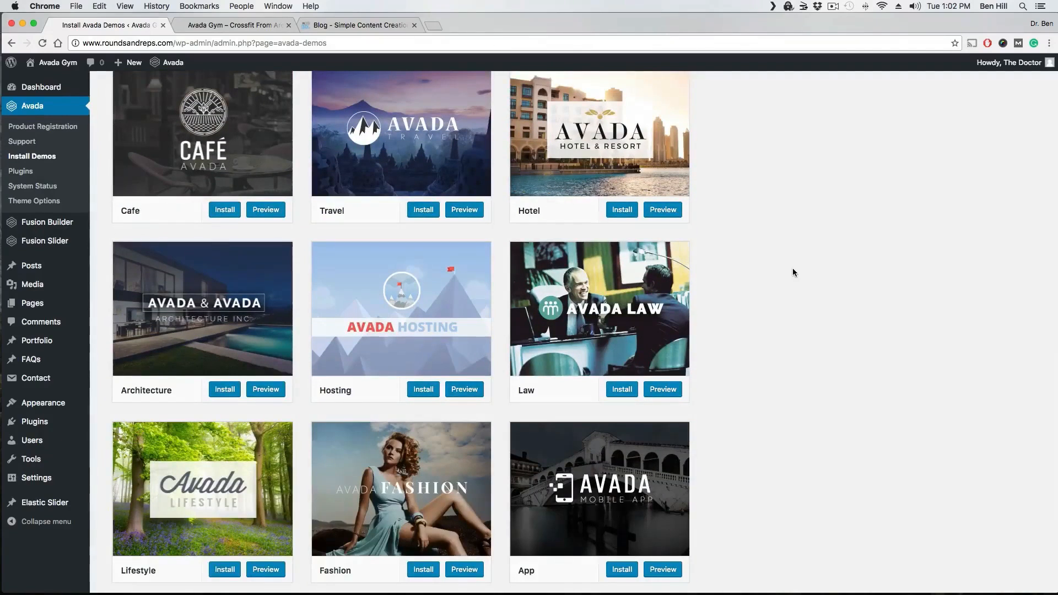
pyautogui.scroll(4, 793, 270)
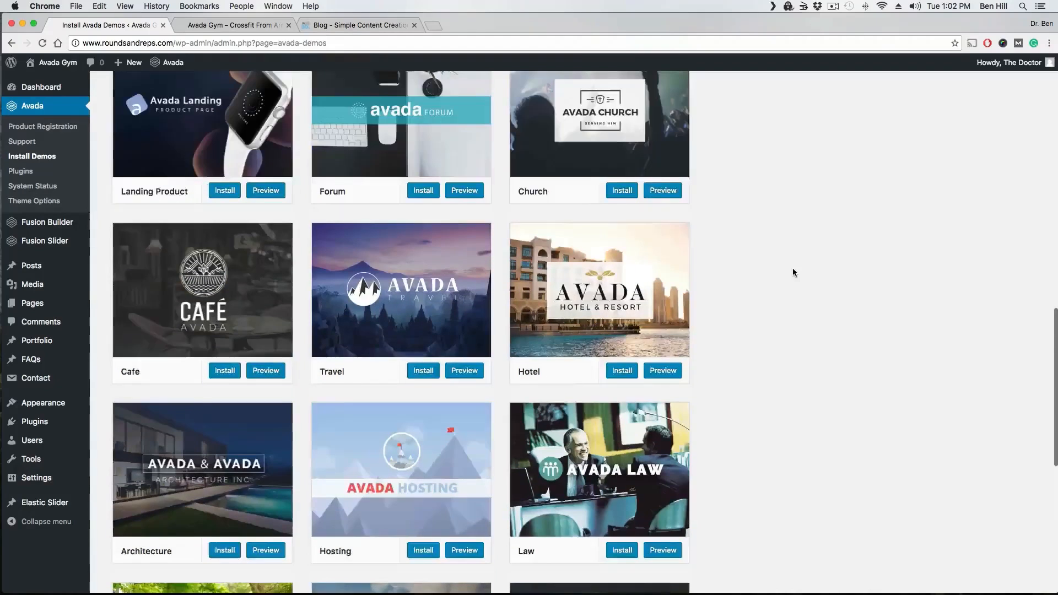
pyautogui.scroll(10, 792, 268)
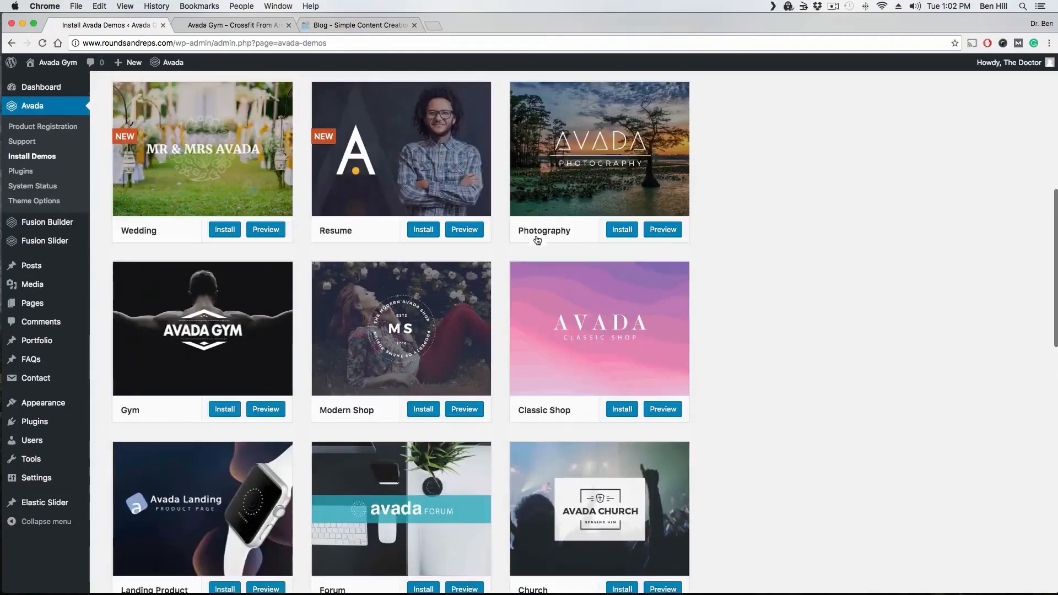
# Preview the Gym demo and examine its homepage, including the hero, sign-up form, services and testimonials sections.
pyautogui.click(269, 411)
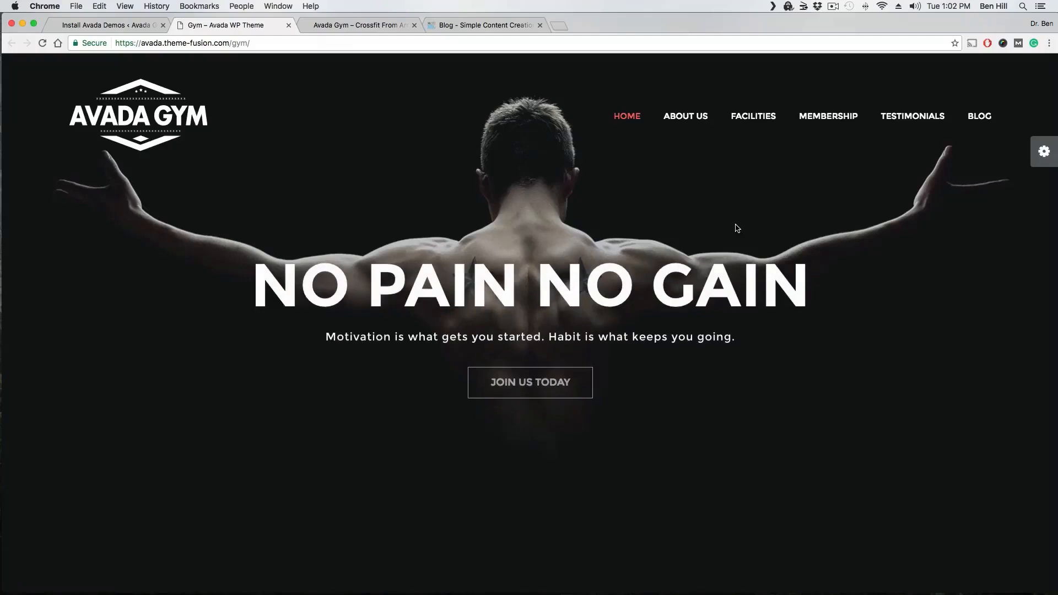
pyautogui.scroll(-5, 727, 226)
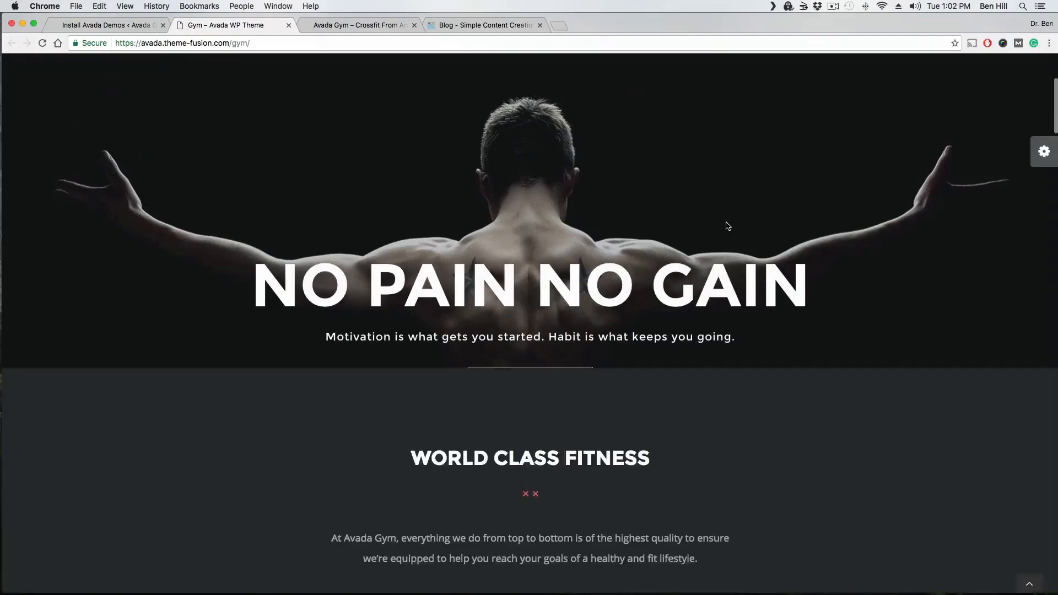
pyautogui.scroll(-5, 727, 226)
pyautogui.scroll(-5, 727, 226)
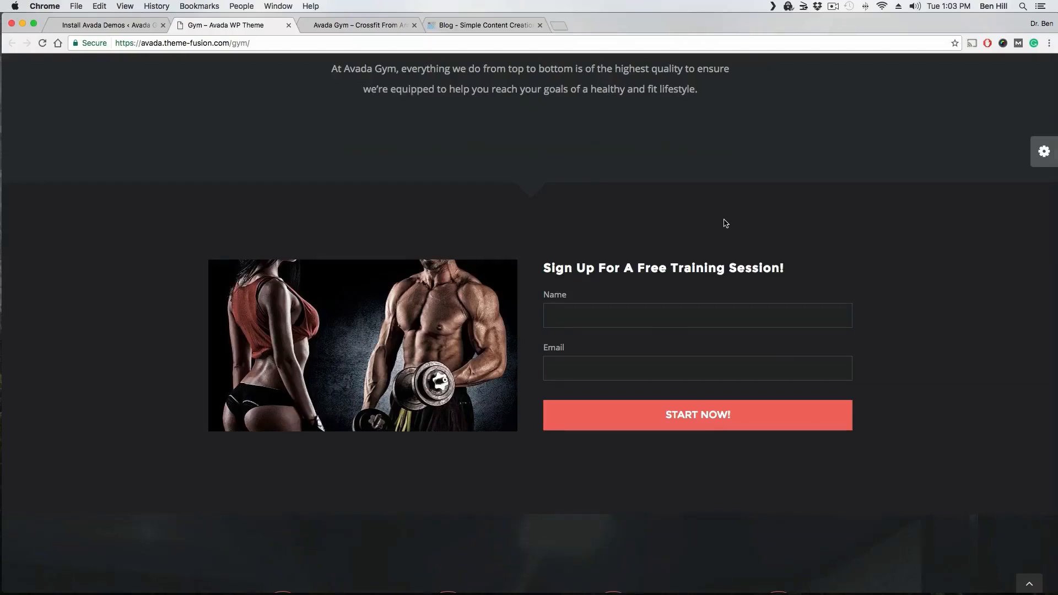
pyautogui.scroll(-3, 718, 230)
pyautogui.scroll(-4, 720, 229)
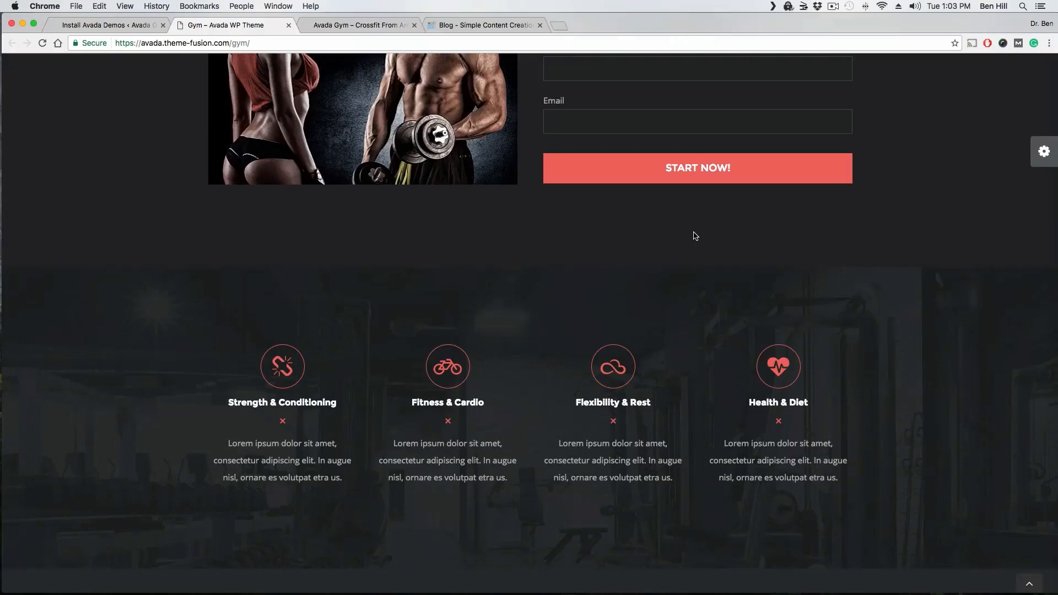
pyautogui.scroll(-7, 647, 247)
pyautogui.scroll(-6, 647, 247)
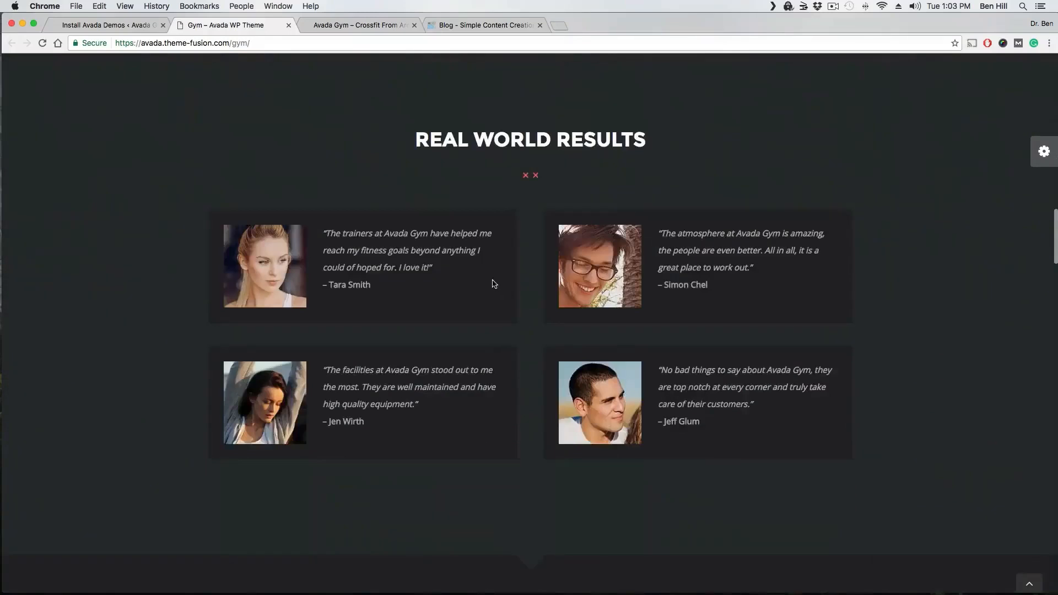
pyautogui.scroll(20, 521, 292)
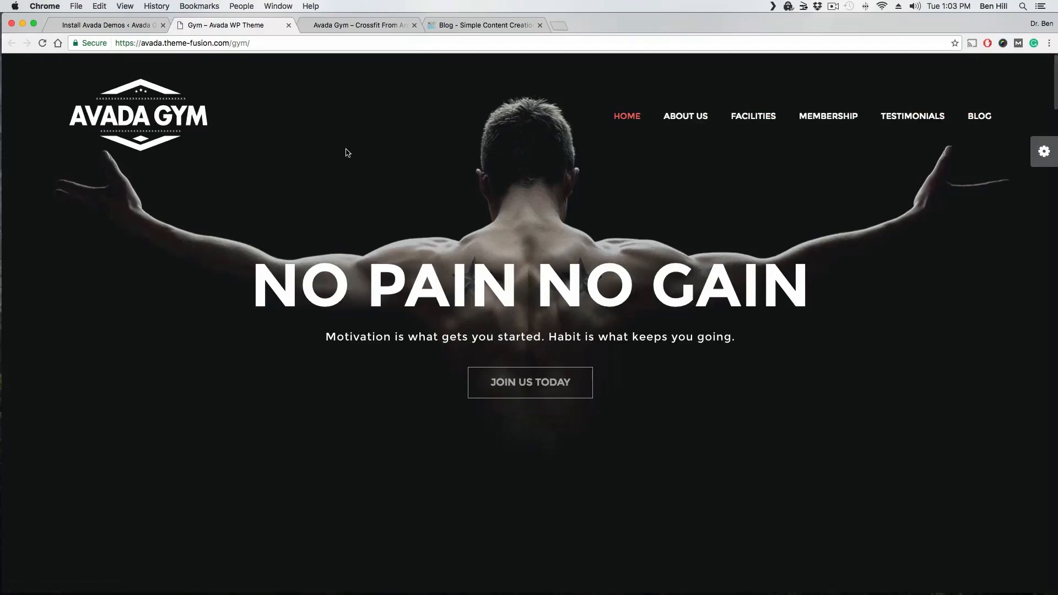
# Return to the Install Demos page and install the Gym demo, accepting replacement of the current theme options and widgets.
pyautogui.click(139, 25)
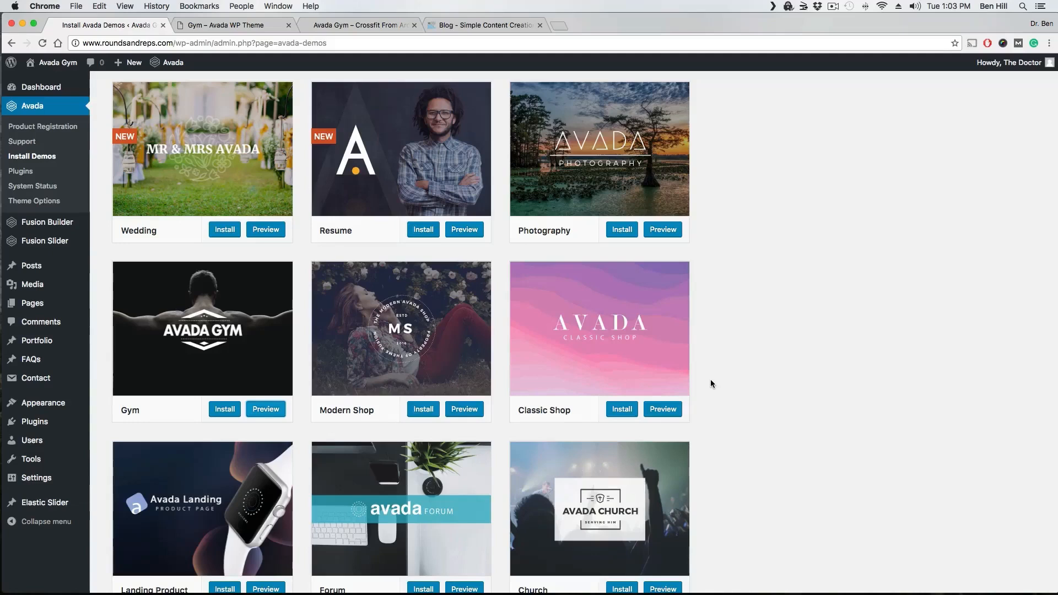
pyautogui.click(224, 409)
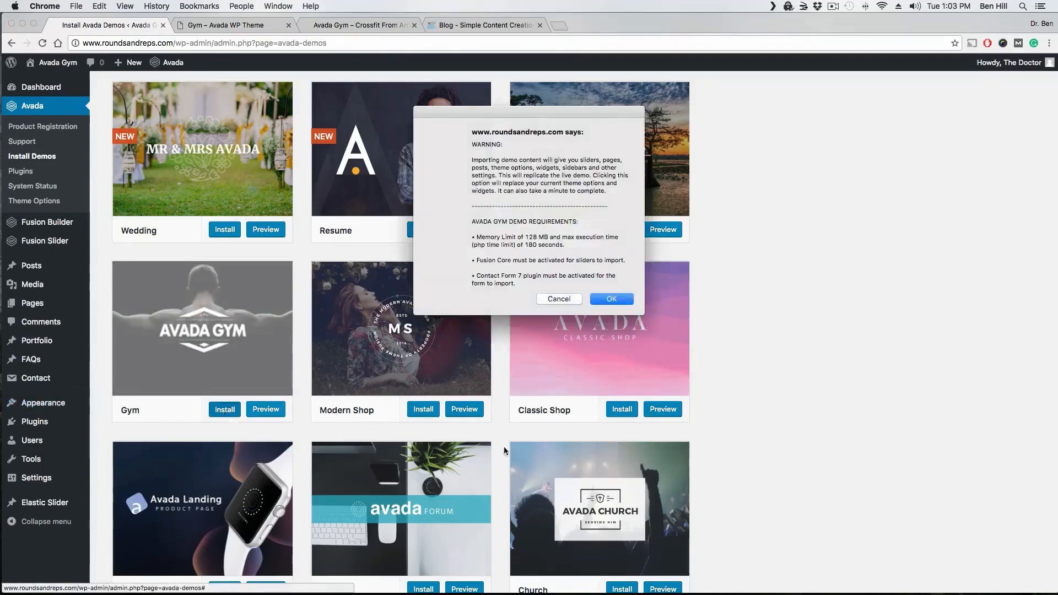
pyautogui.click(611, 299)
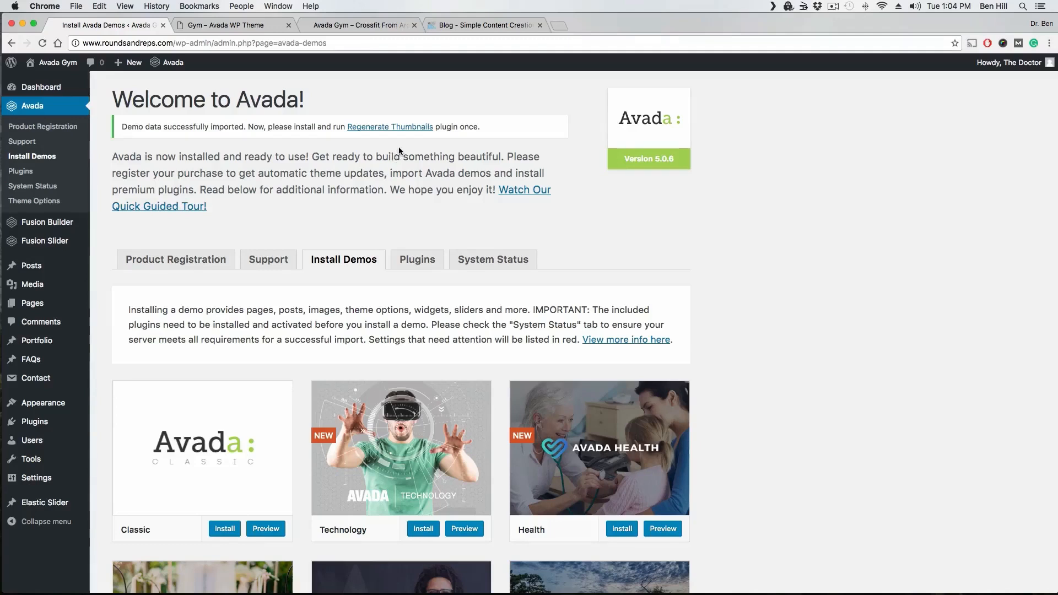
# Check the Regenerate Thumbnails plugin details, and visit the live Avada Gym site to view the imported demo.
pyautogui.click(403, 130)
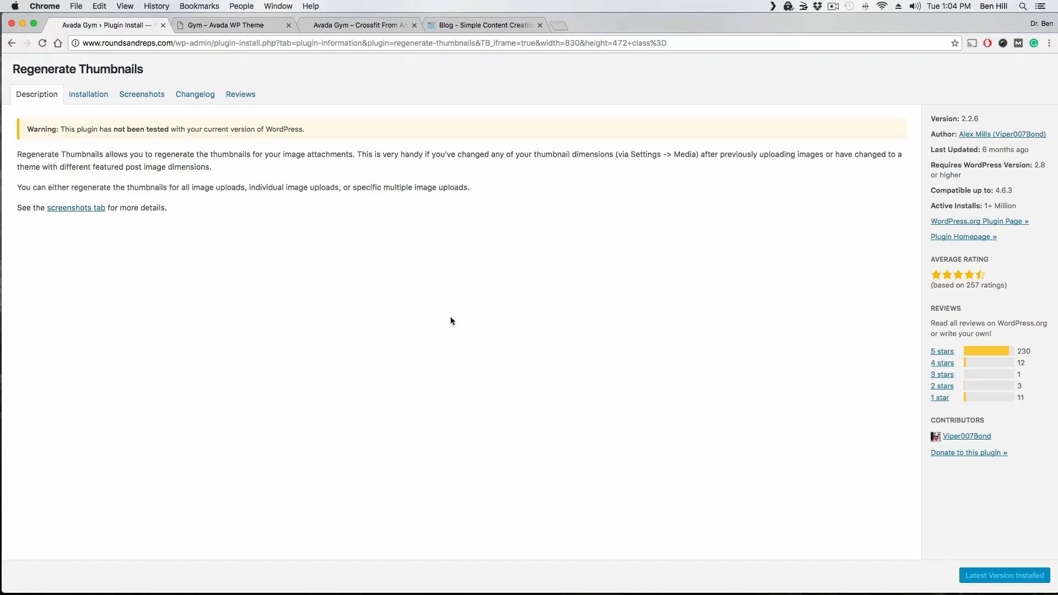
pyautogui.click(11, 43)
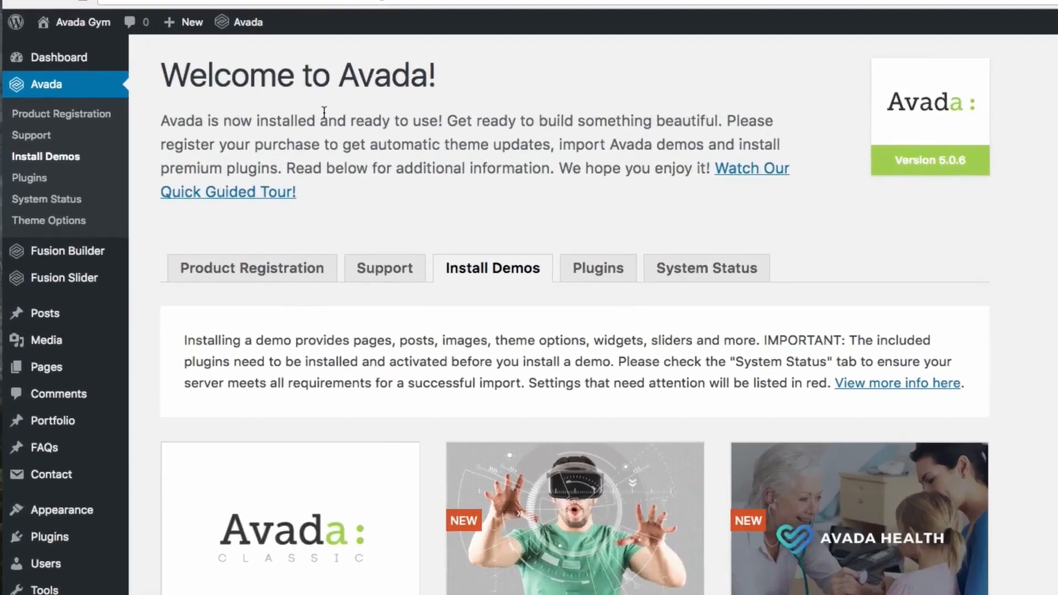
pyautogui.moveTo(61, 65)
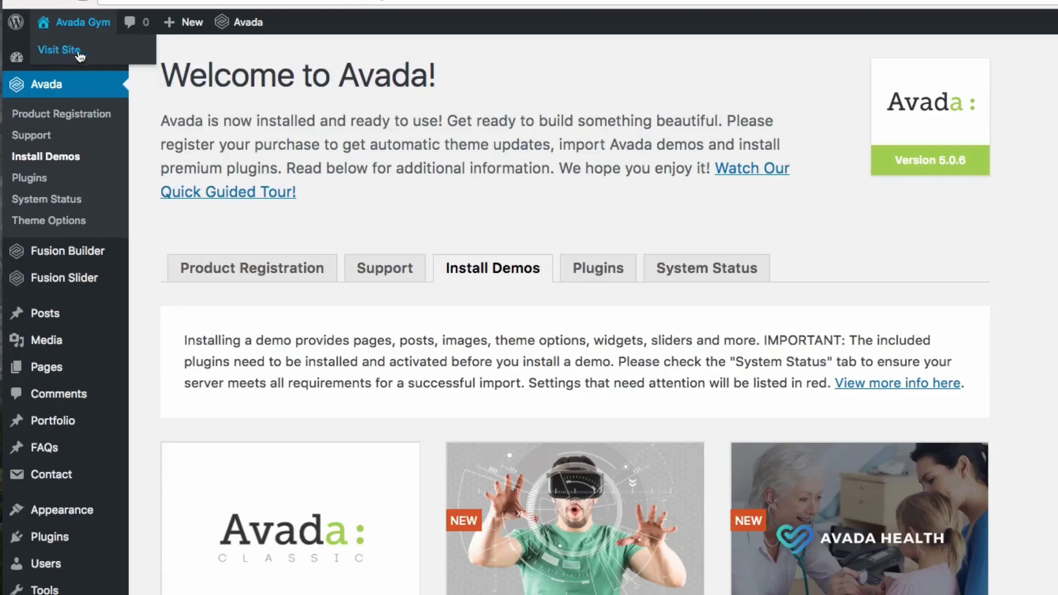
pyautogui.moveTo(240, 24)
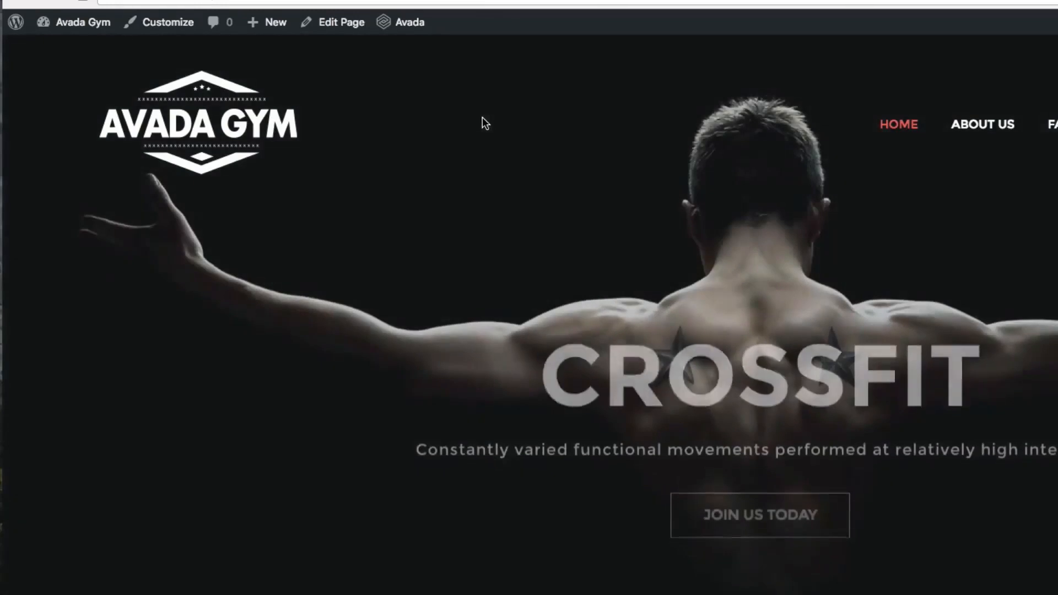
# Examine the imported gym site's homepage, including the hero, sign-up form, testimonials and facilities sections.
pyautogui.scroll(-2, 411, 130)
pyautogui.scroll(-6, 286, 141)
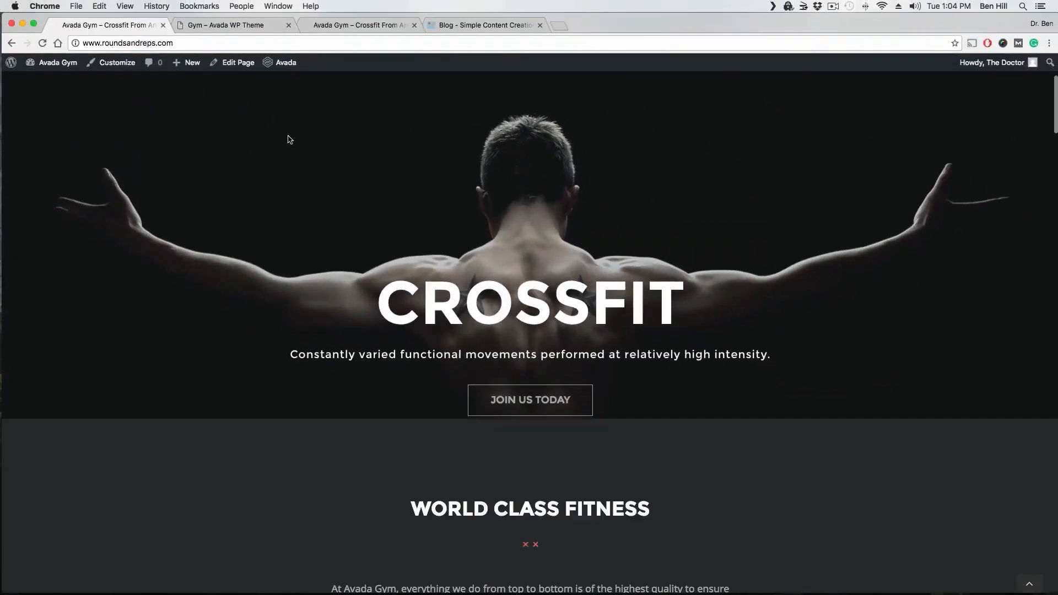
pyautogui.scroll(-5, 291, 137)
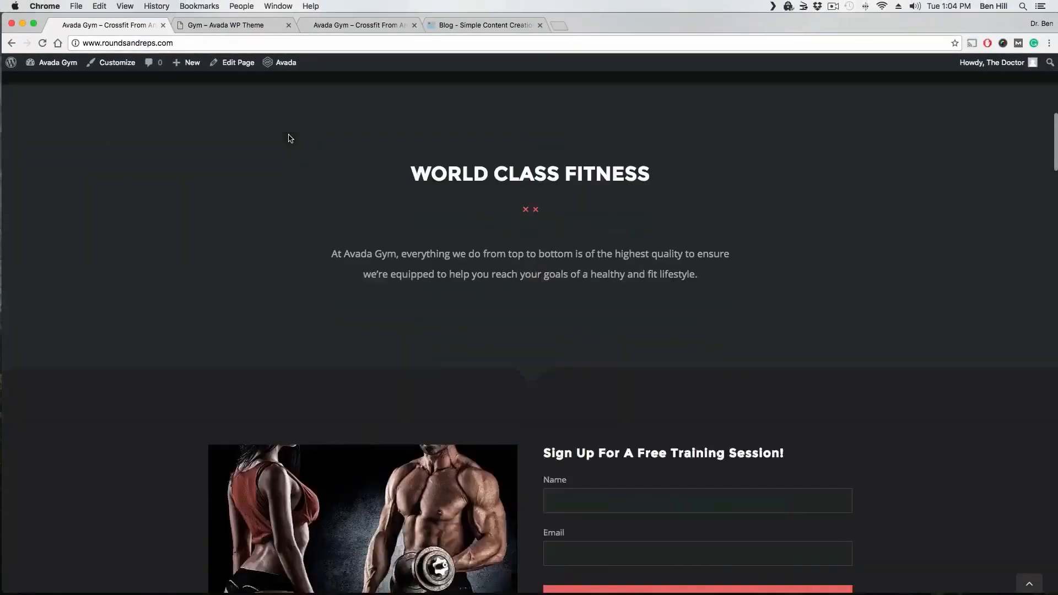
pyautogui.scroll(10, 291, 136)
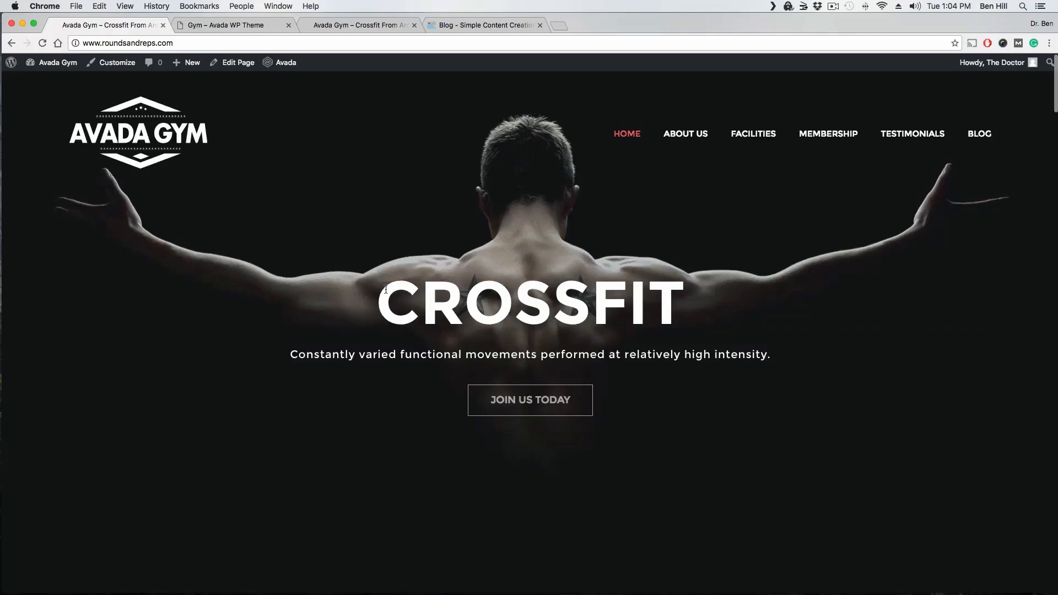
pyautogui.scroll(-10, 377, 280)
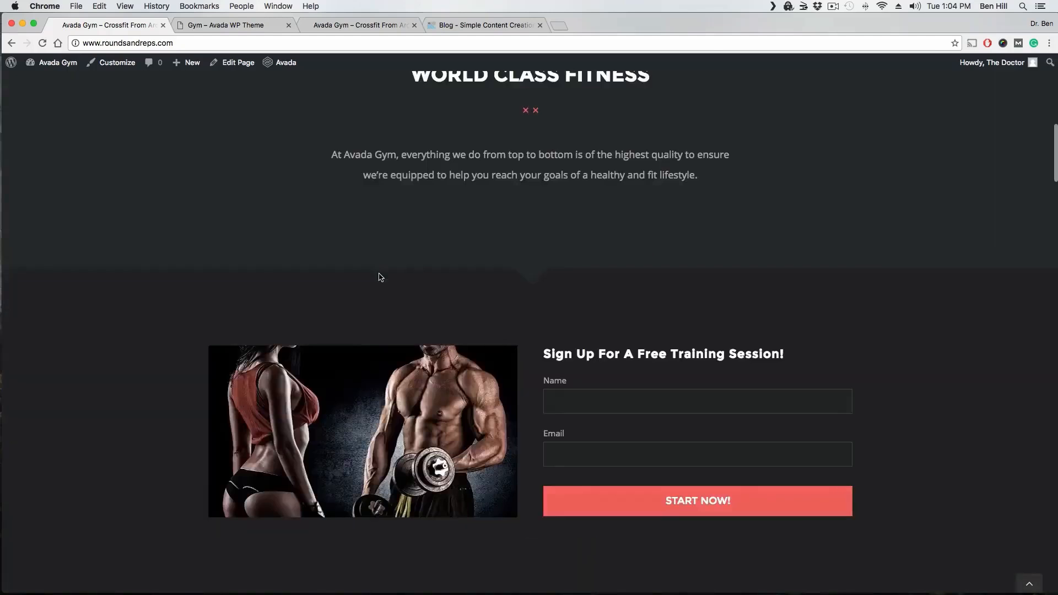
pyautogui.scroll(-10, 379, 277)
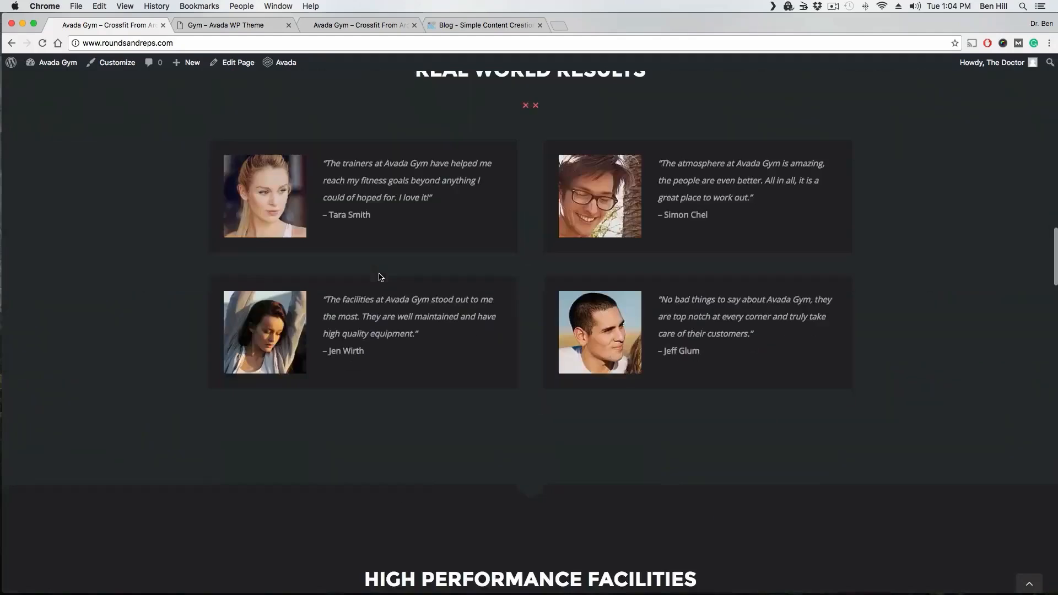
pyautogui.scroll(-5, 379, 277)
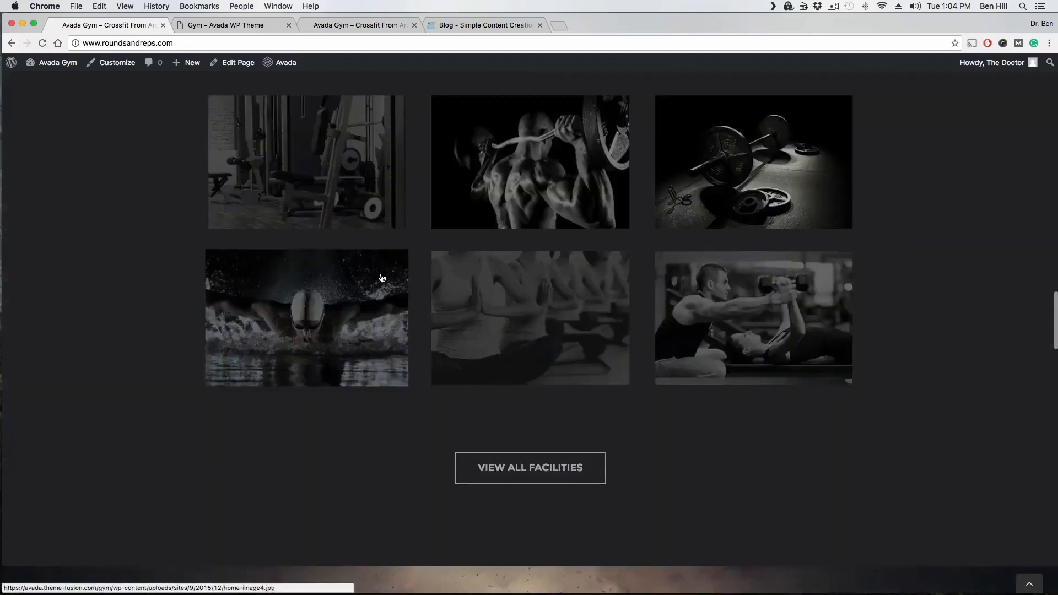
pyautogui.scroll(10, 381, 278)
pyautogui.scroll(10, 382, 278)
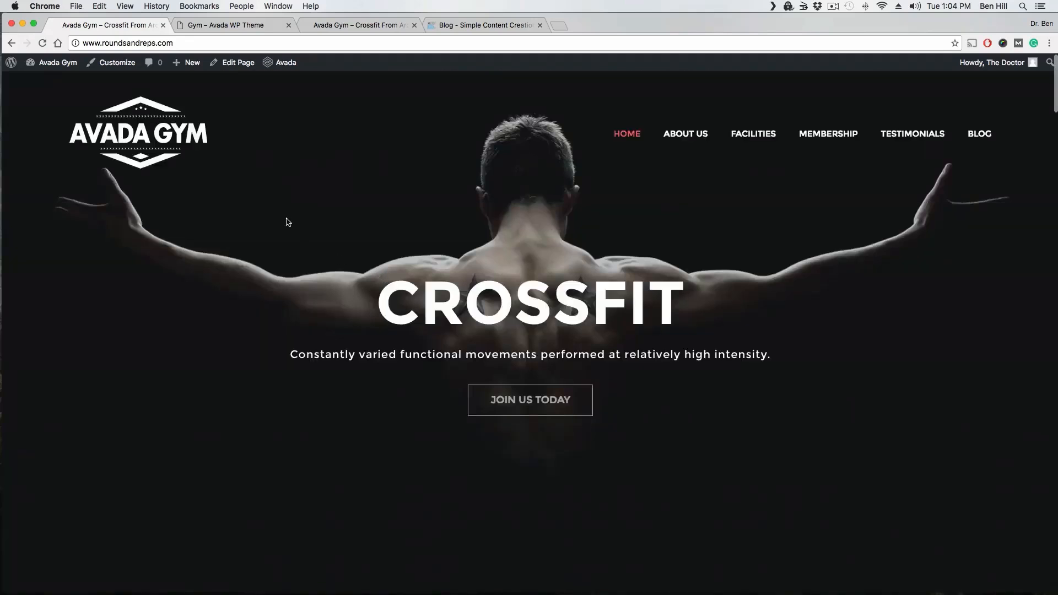
# From the list of all pages, inspect the plain Home page and open the Home page marked Front Page for editing.
pyautogui.click(12, 44)
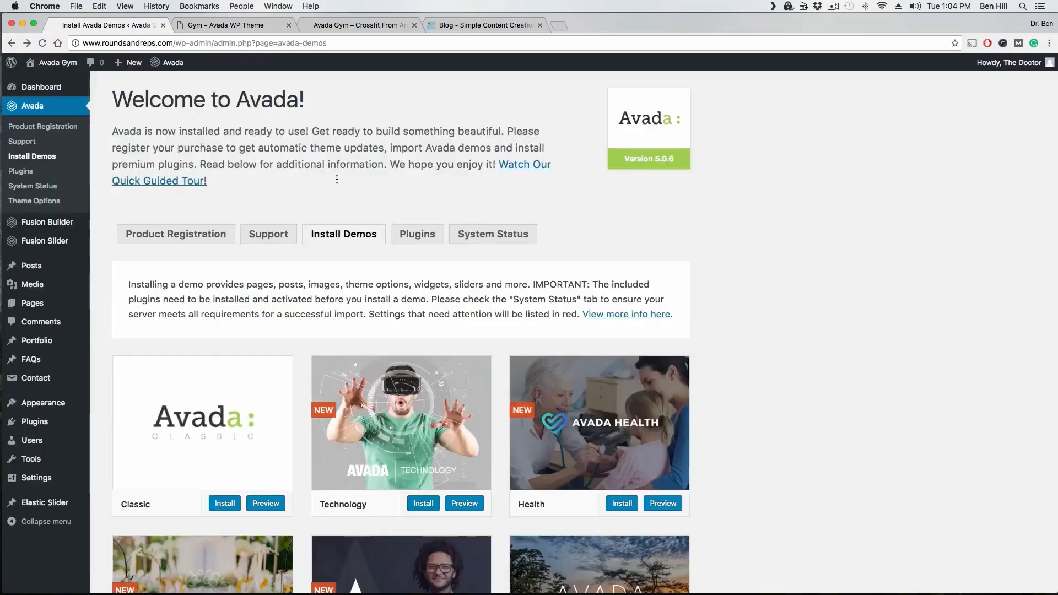
pyautogui.moveTo(38, 304)
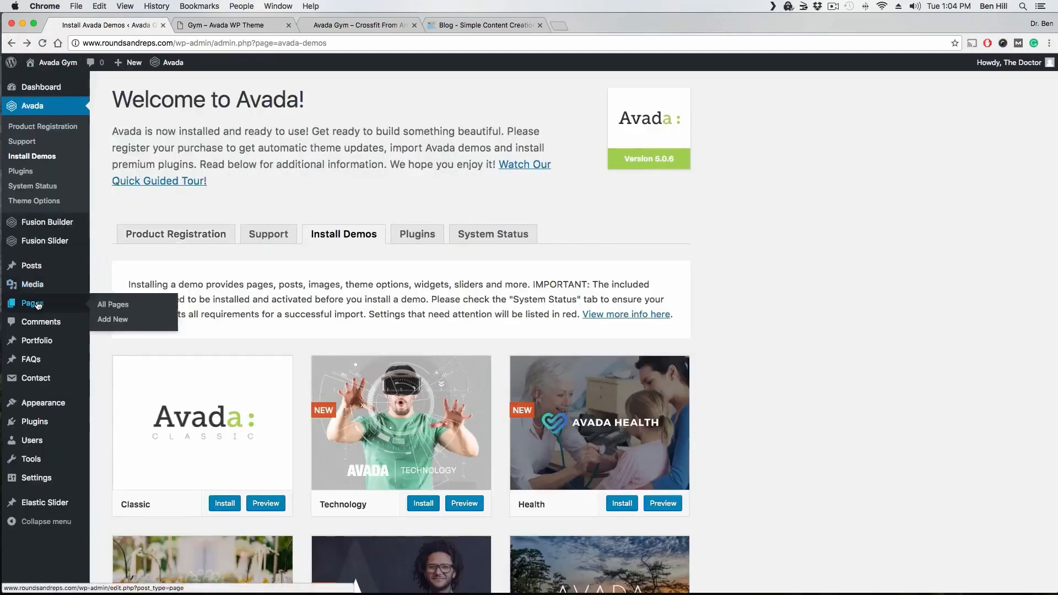
pyautogui.click(103, 306)
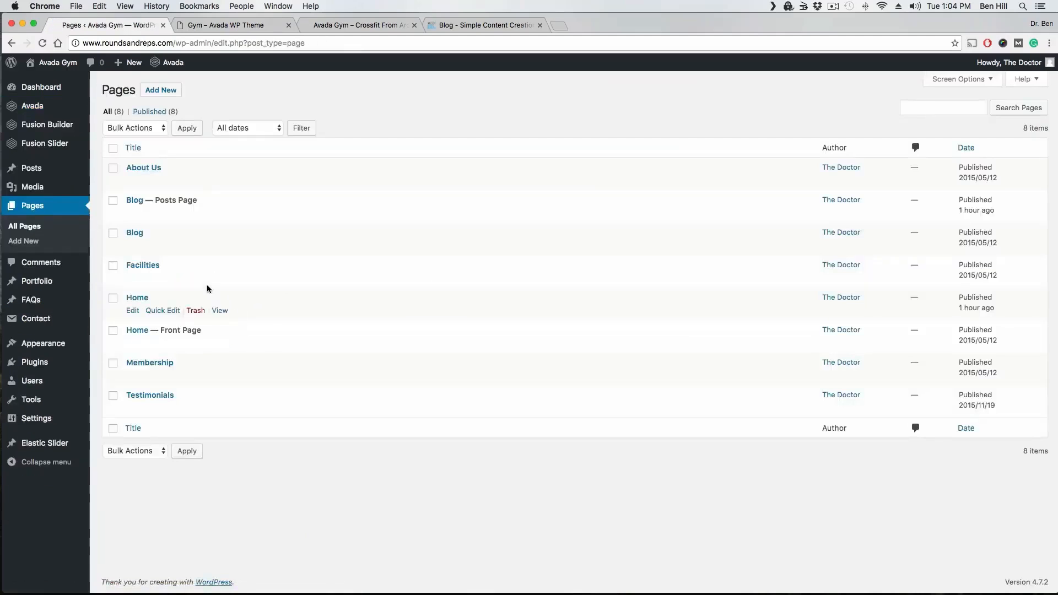
pyautogui.click(136, 311)
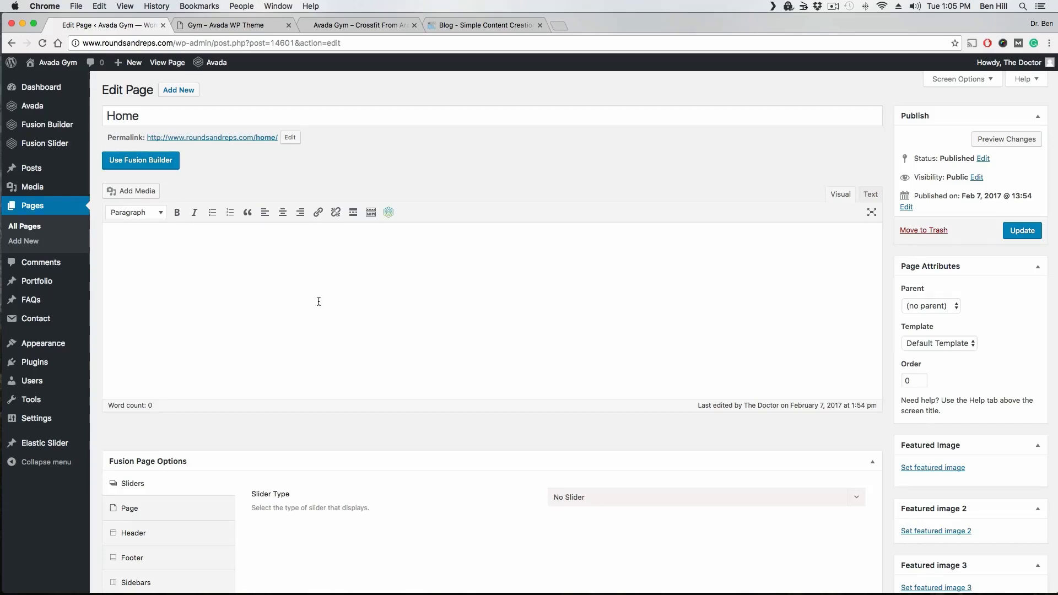
pyautogui.scroll(-5, 330, 272)
pyautogui.scroll(5, 332, 260)
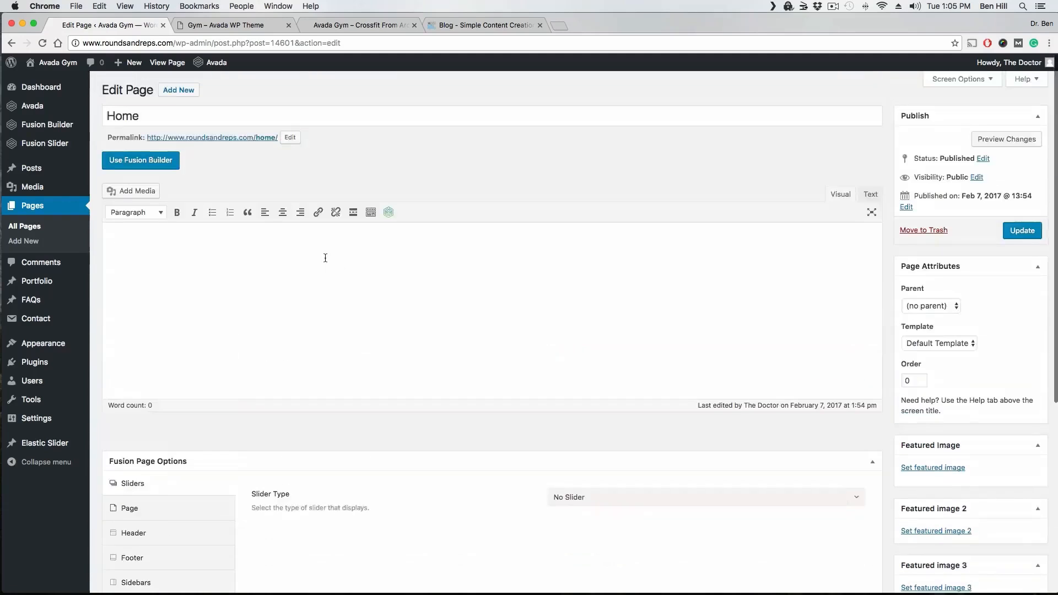
pyautogui.click(12, 42)
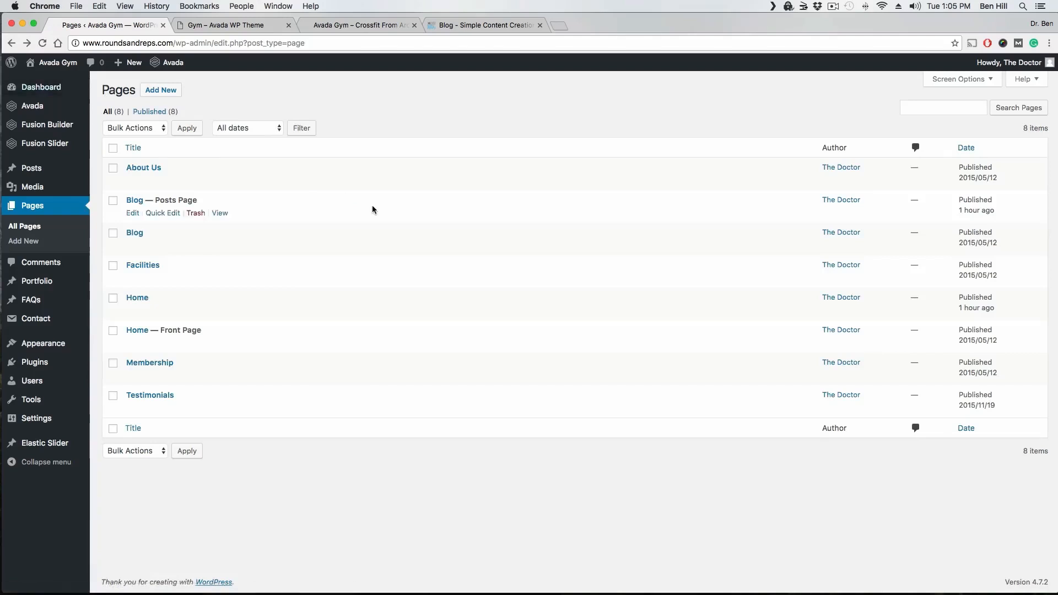
pyautogui.click(132, 343)
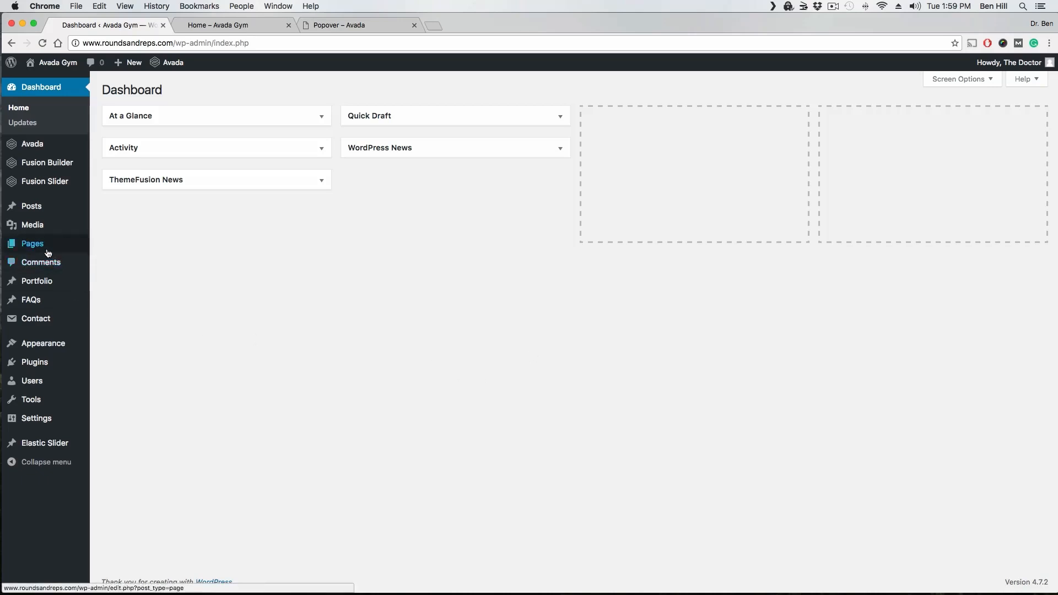
# Open the Home page for editing from the list of all pages.
pyautogui.moveTo(48, 252)
pyautogui.click(110, 245)
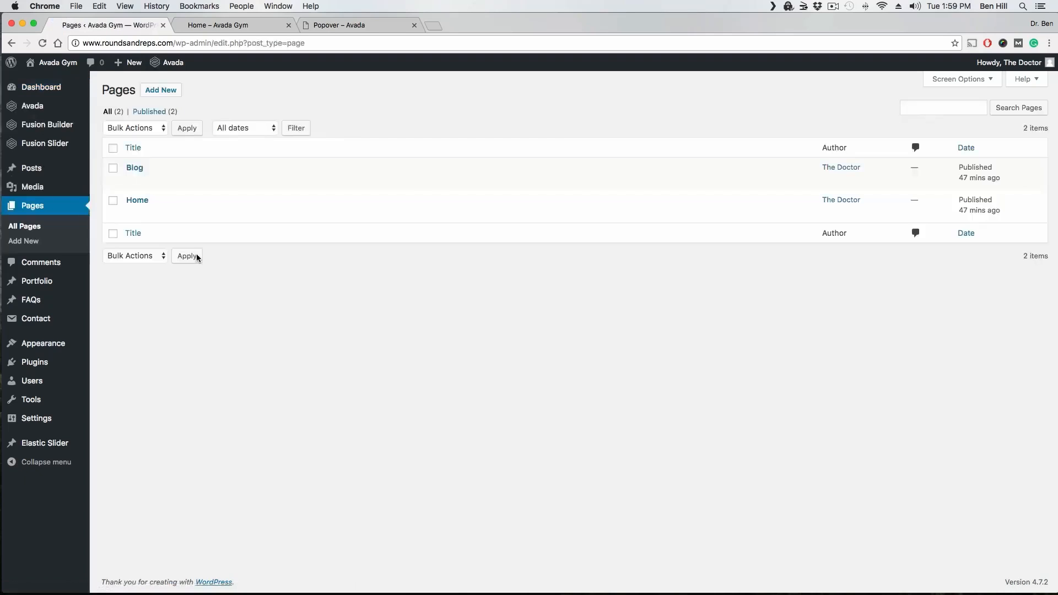
pyautogui.moveTo(146, 216)
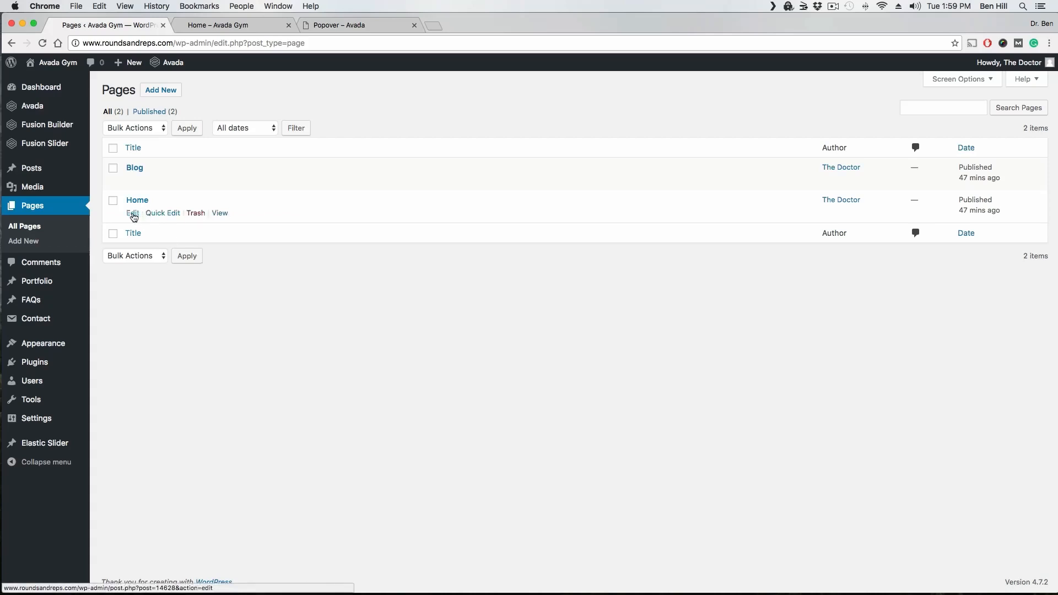
pyautogui.click(133, 214)
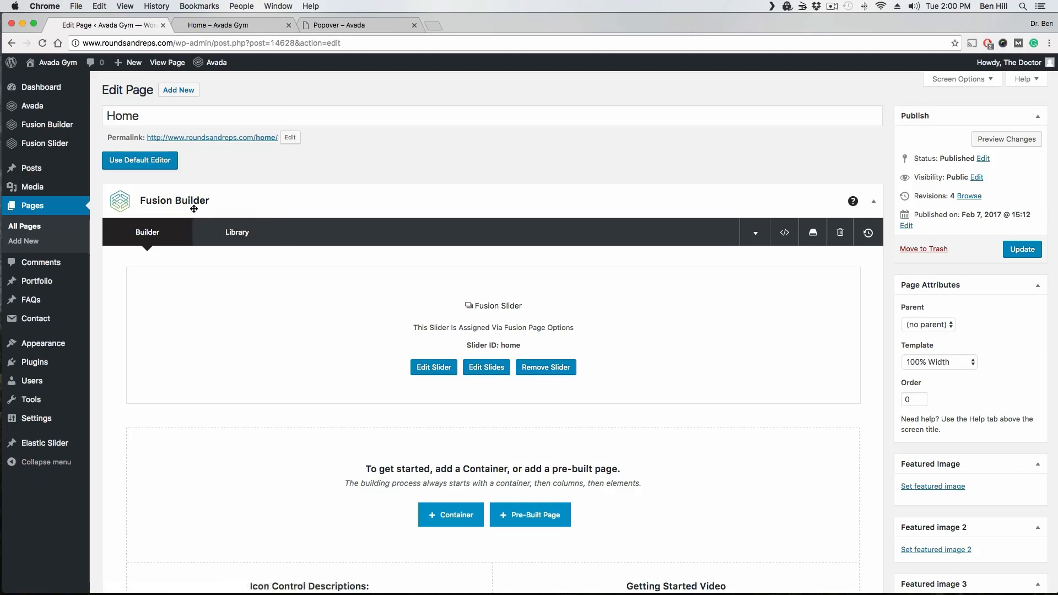
# Switch the Home page to the default editor and back to Fusion Builder.
pyautogui.click(152, 165)
pyautogui.click(154, 165)
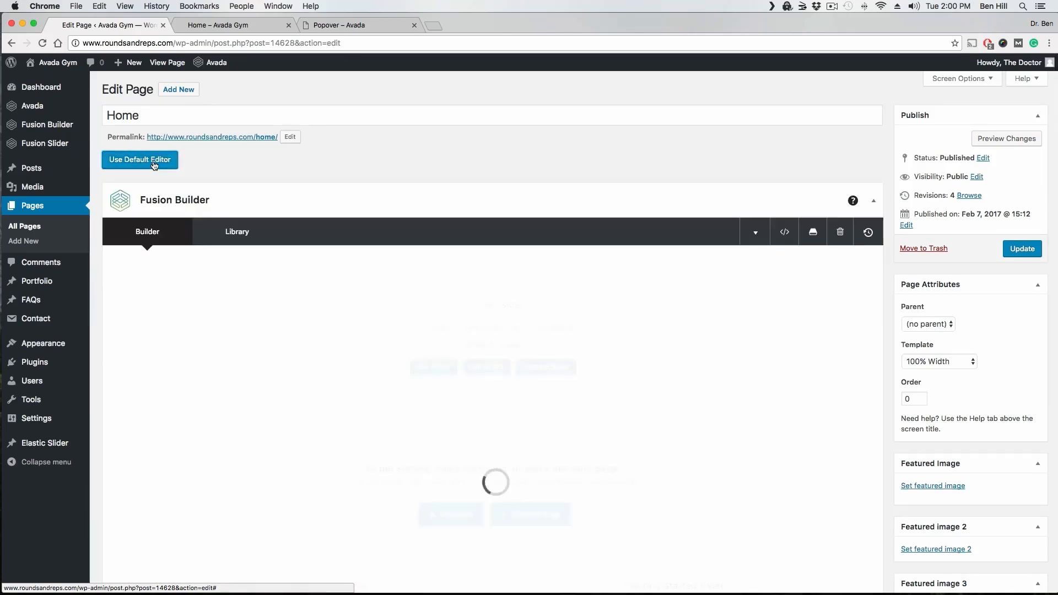
pyautogui.click(157, 163)
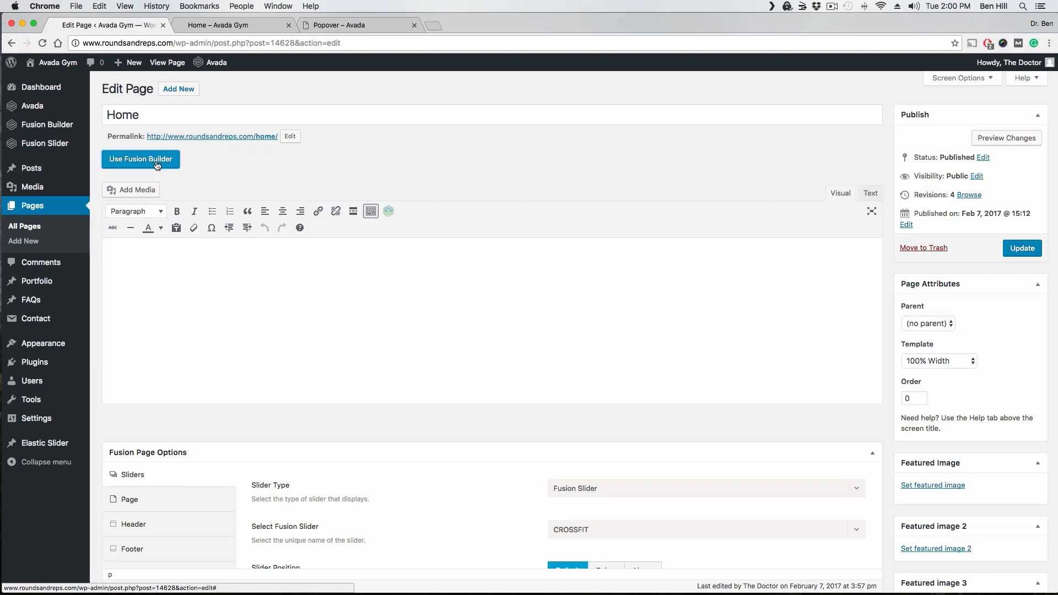
pyautogui.click(157, 164)
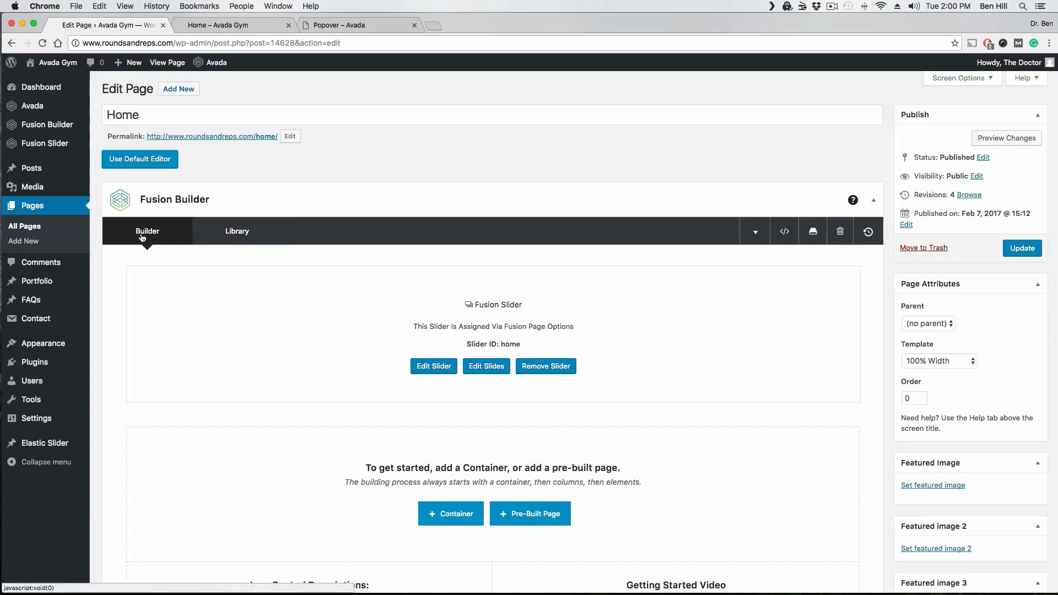
# Examine Fusion Builder's controls on the Home page, including the Library's saved templates, the slider and container areas, and the history states.
pyautogui.click(756, 240)
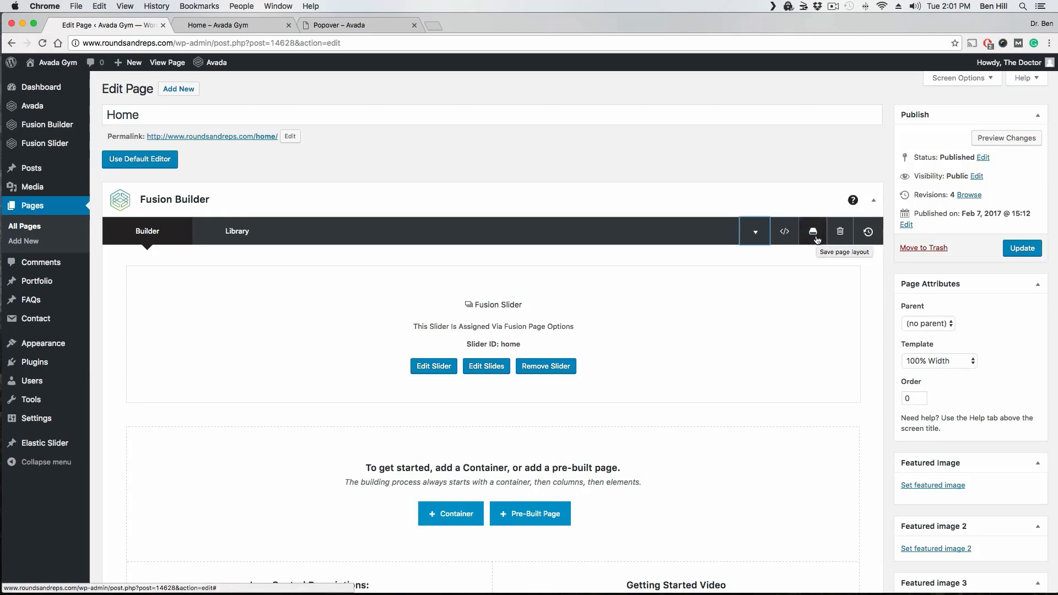
pyautogui.click(236, 232)
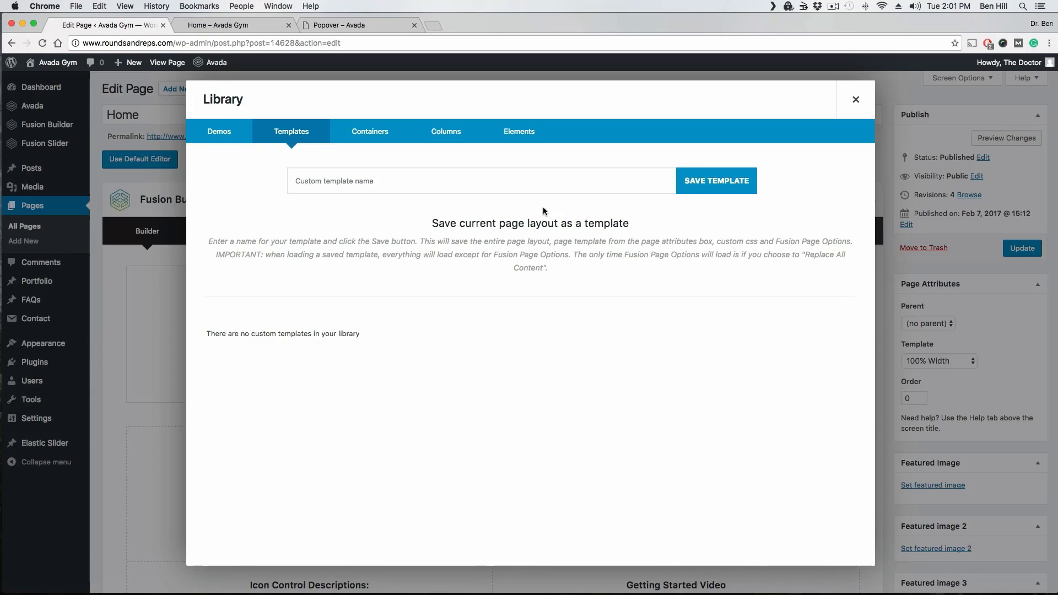
pyautogui.click(856, 100)
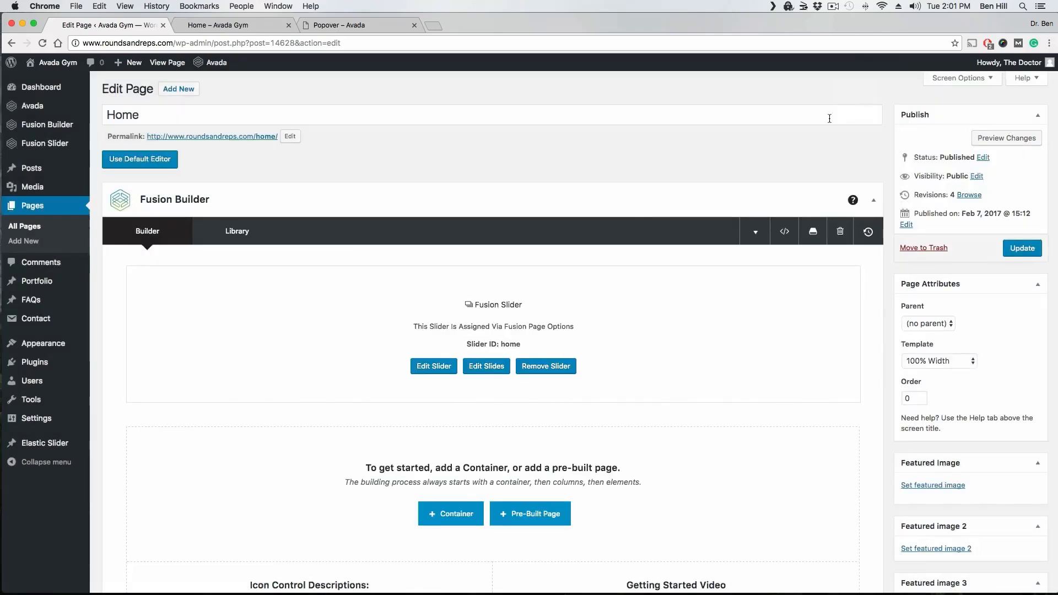
pyautogui.scroll(-3, 606, 231)
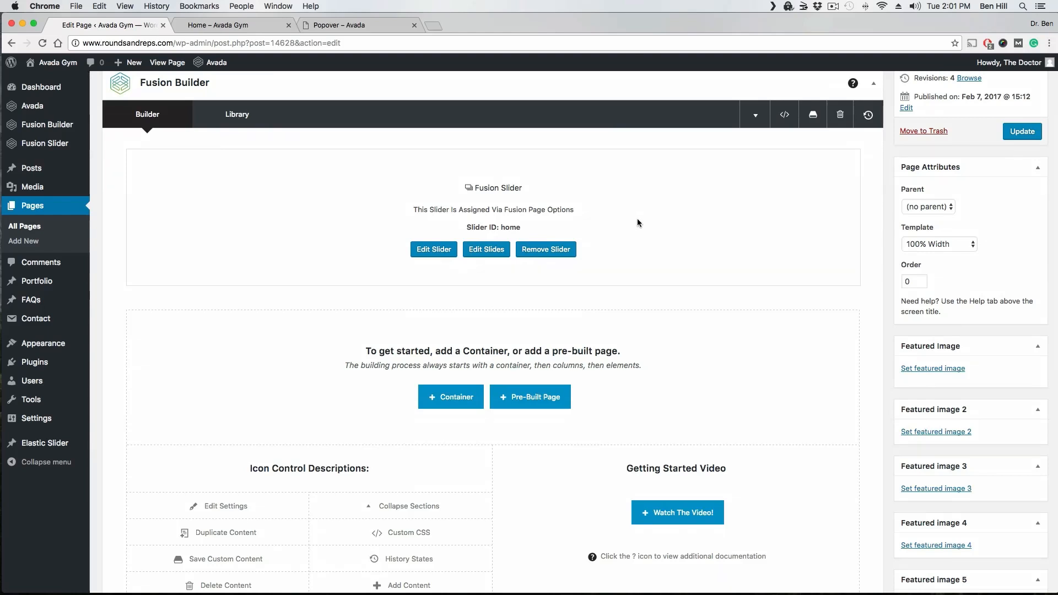
pyautogui.scroll(-1, 636, 222)
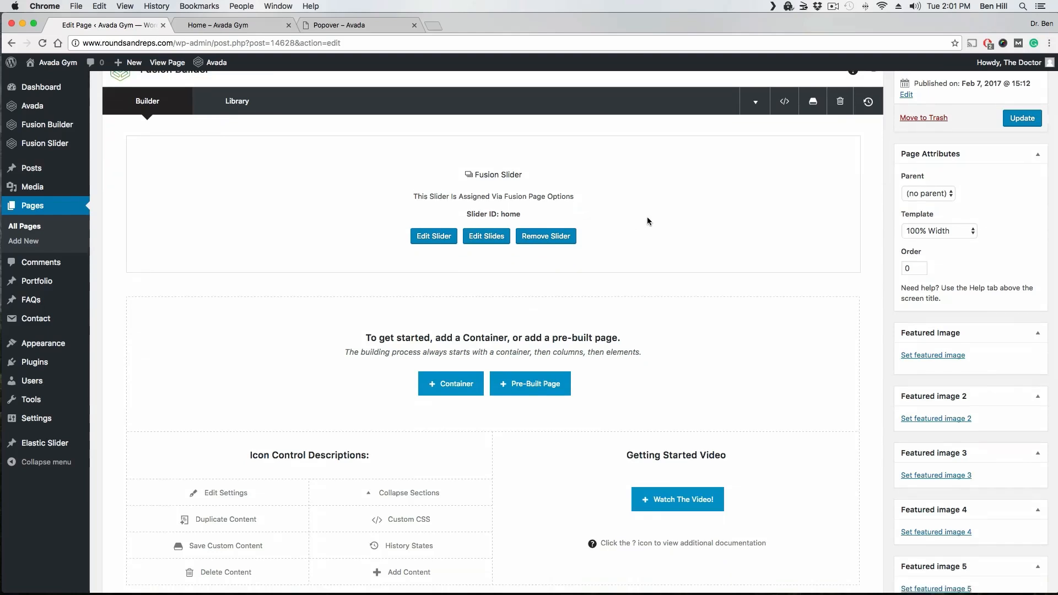
pyautogui.scroll(3, 742, 193)
pyautogui.moveTo(869, 189)
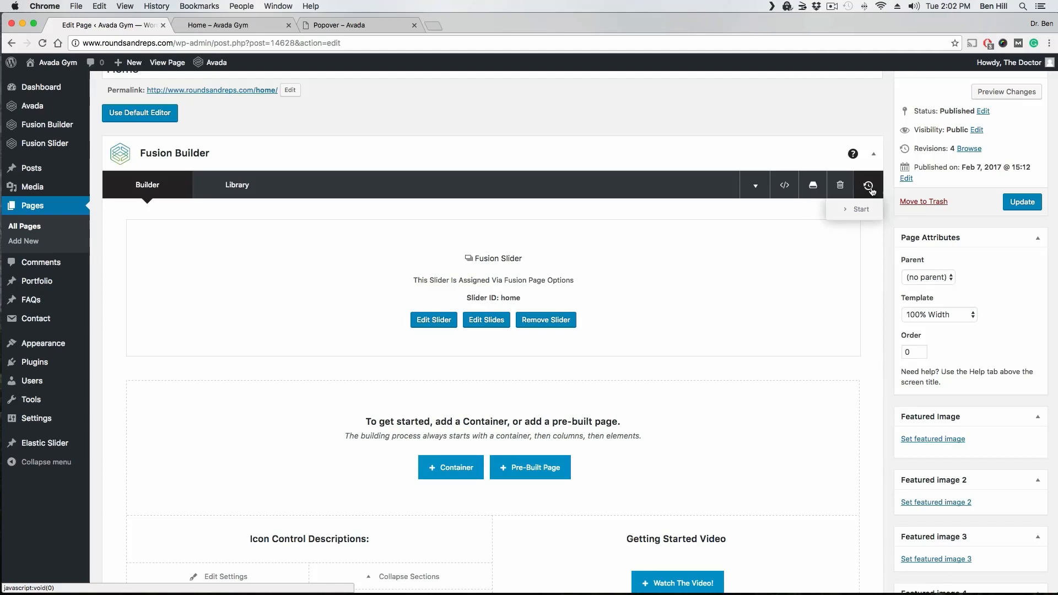
pyautogui.scroll(2, 874, 160)
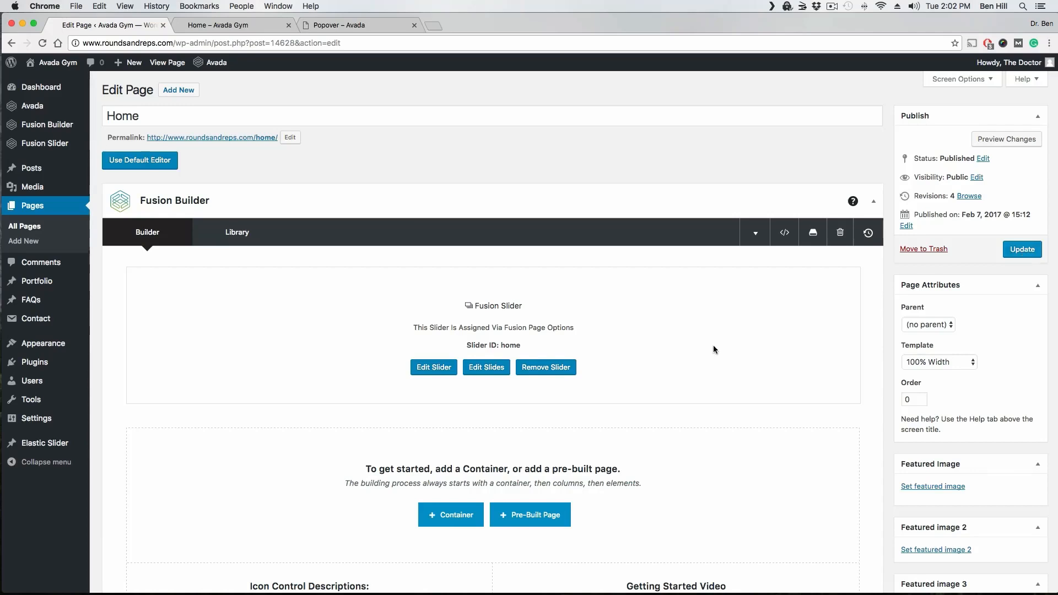
# Review the Home page's Fusion Page Options for Sliders, Page, Header, Footer, Sidebars, Background and Page Title Bar.
pyautogui.scroll(-2, 713, 344)
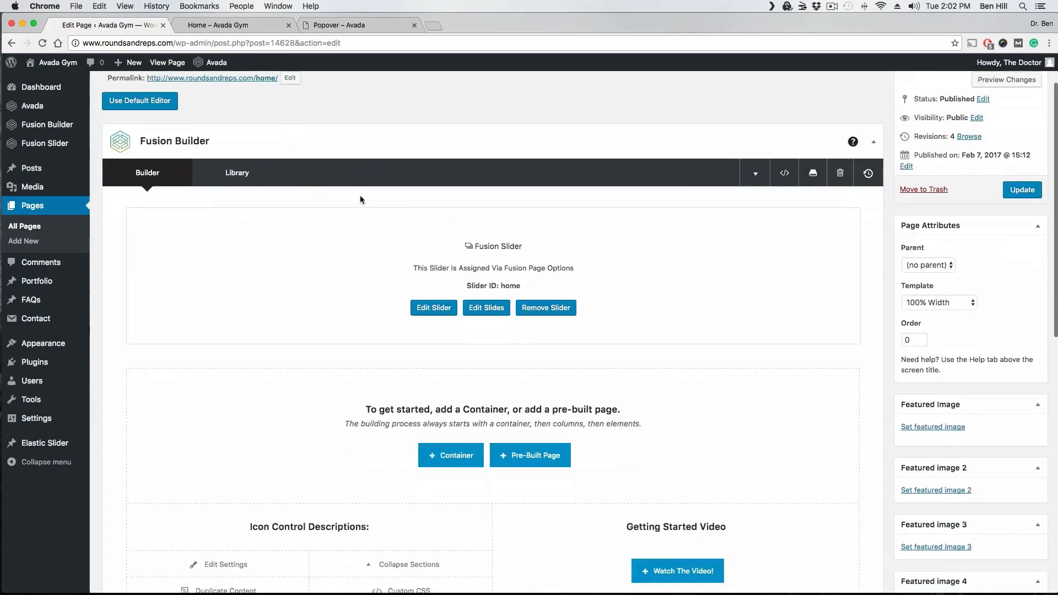
pyautogui.scroll(-3, 361, 194)
pyautogui.scroll(-6, 332, 179)
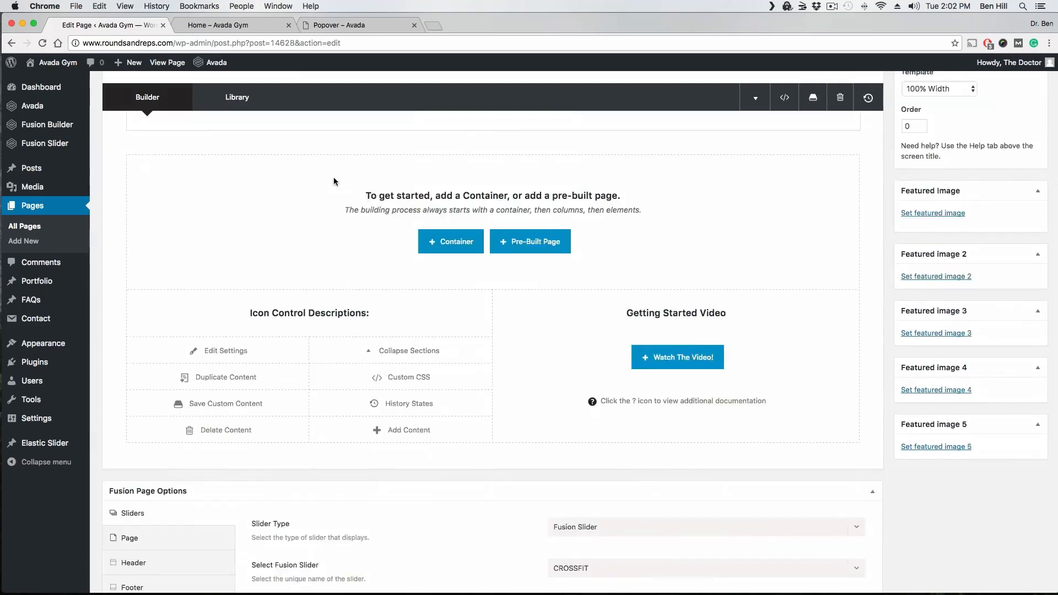
pyautogui.scroll(-4, 333, 180)
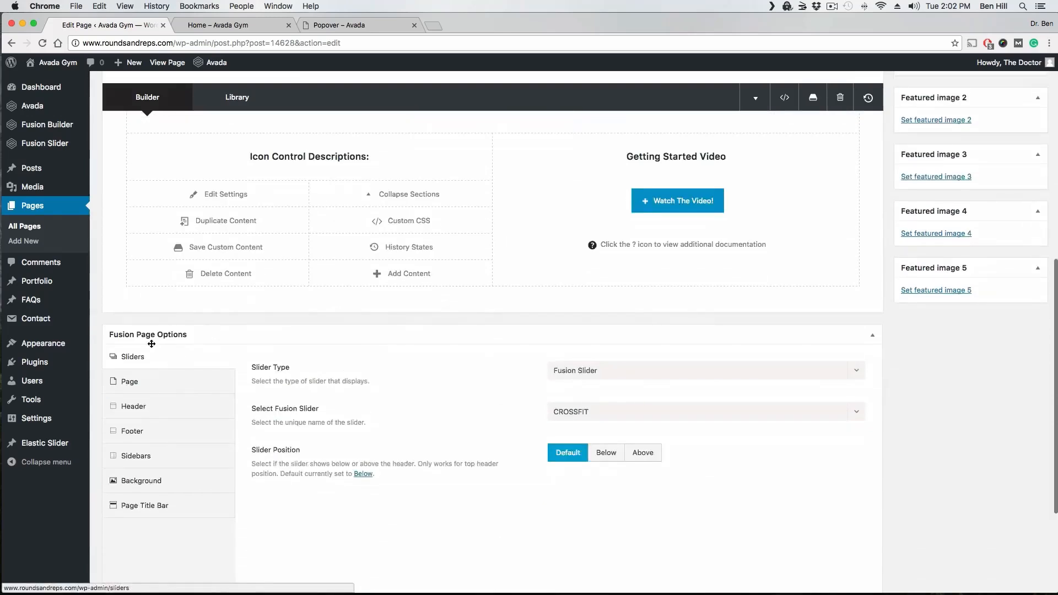
pyautogui.scroll(-1, 168, 339)
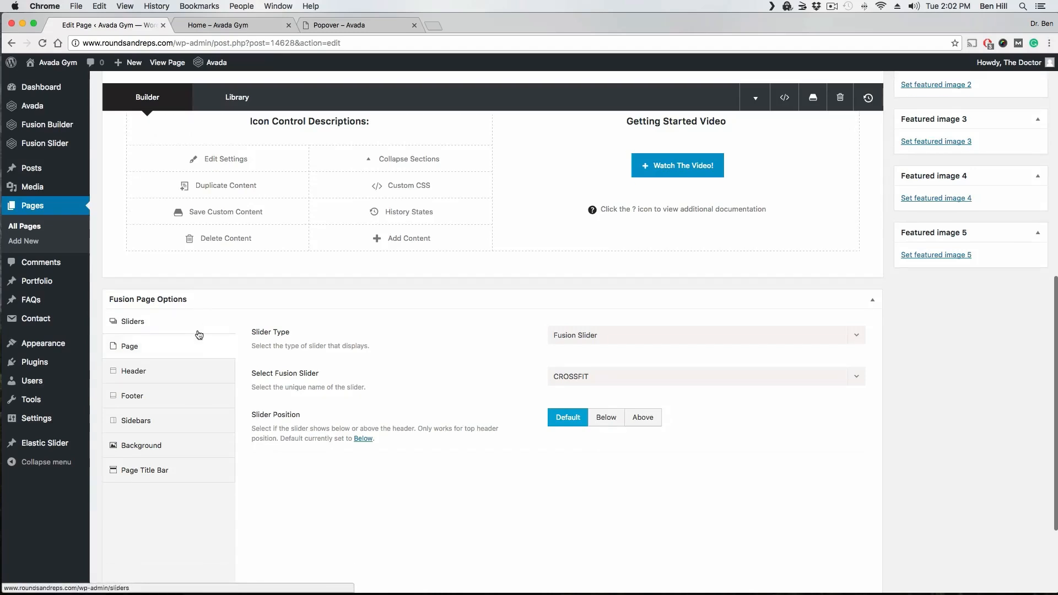
pyautogui.click(157, 347)
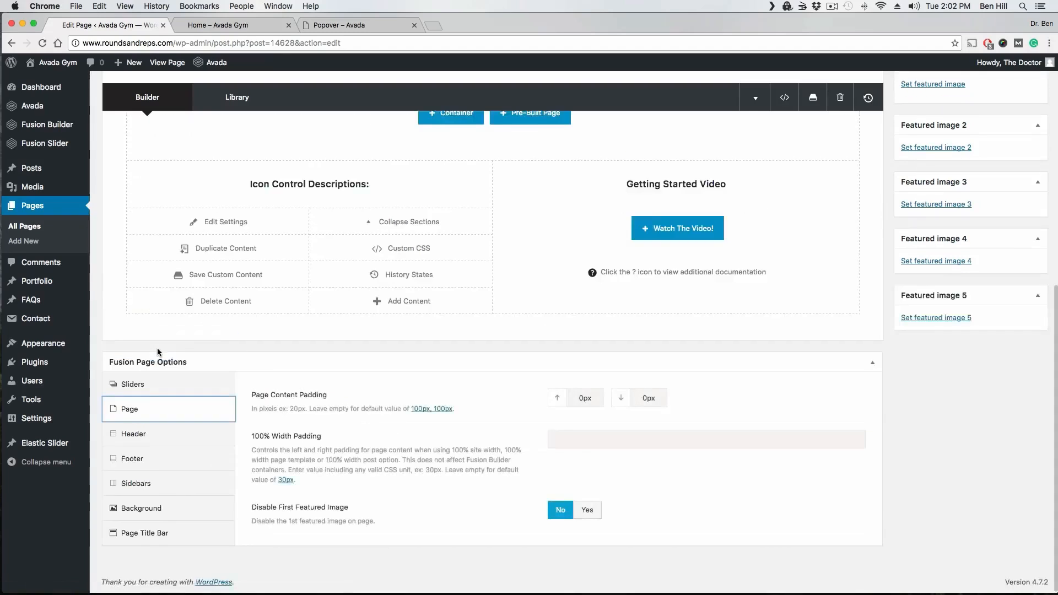
pyautogui.click(159, 437)
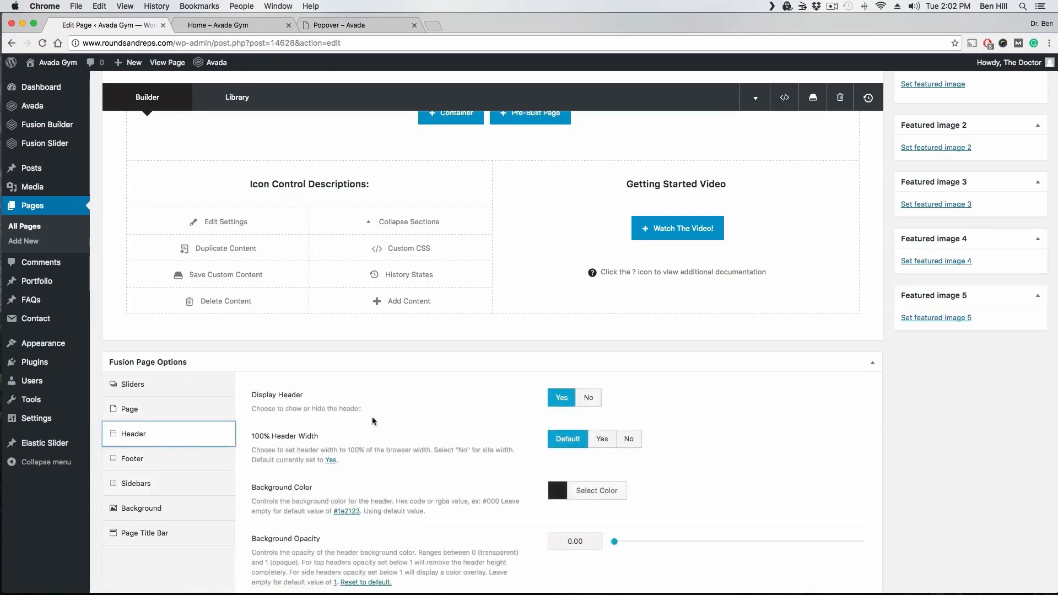
pyautogui.scroll(-1, 248, 438)
pyautogui.click(164, 455)
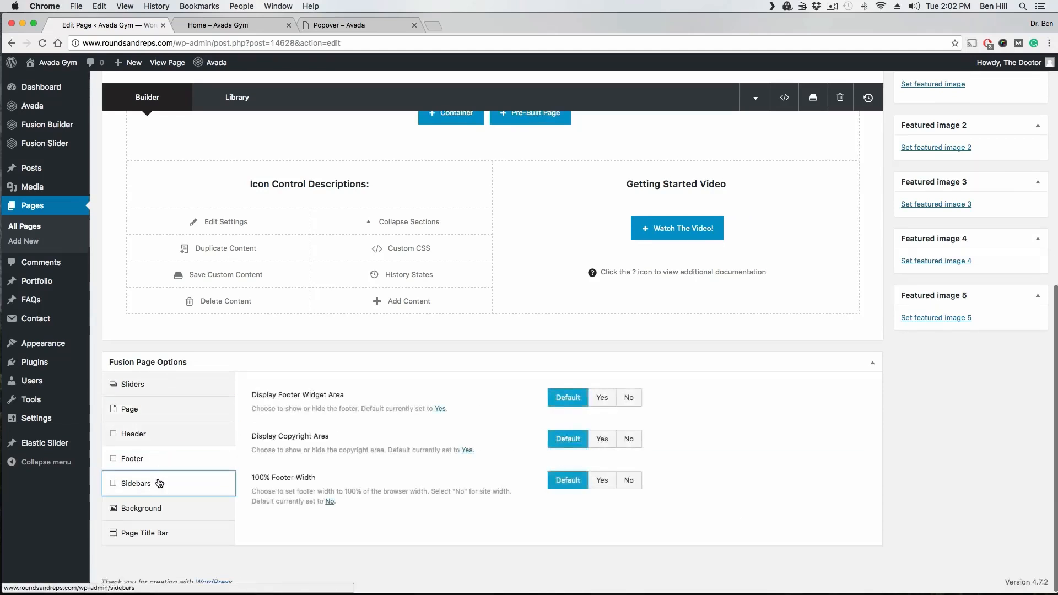
pyautogui.click(161, 482)
pyautogui.click(161, 508)
pyautogui.click(172, 533)
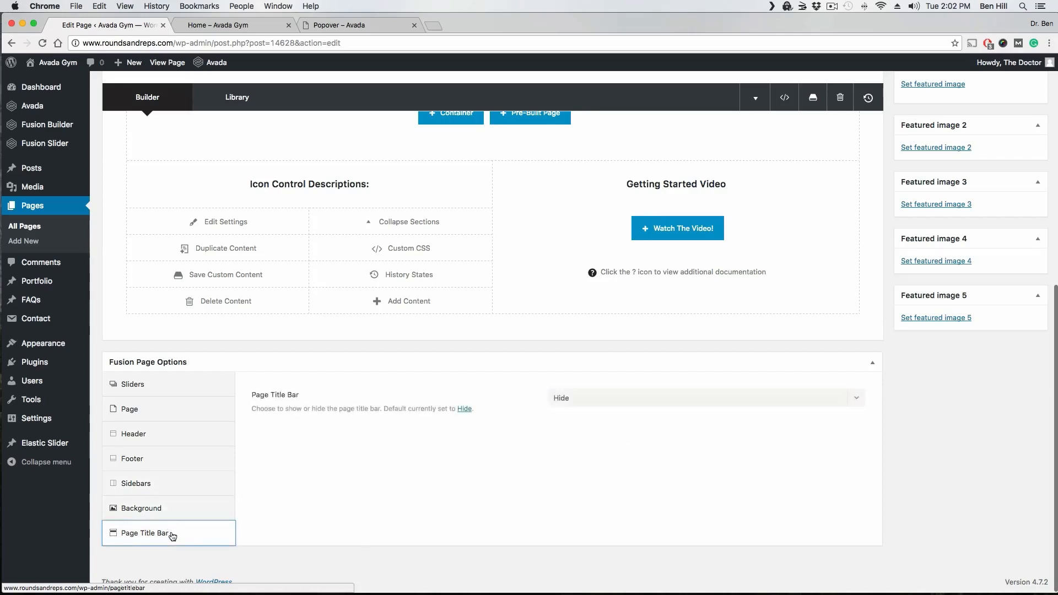
# Go back through the Home page's Fusion Page Options, from Background through Sidebars, Footer, Header and Page to Sliders.
pyautogui.click(172, 516)
pyautogui.click(177, 483)
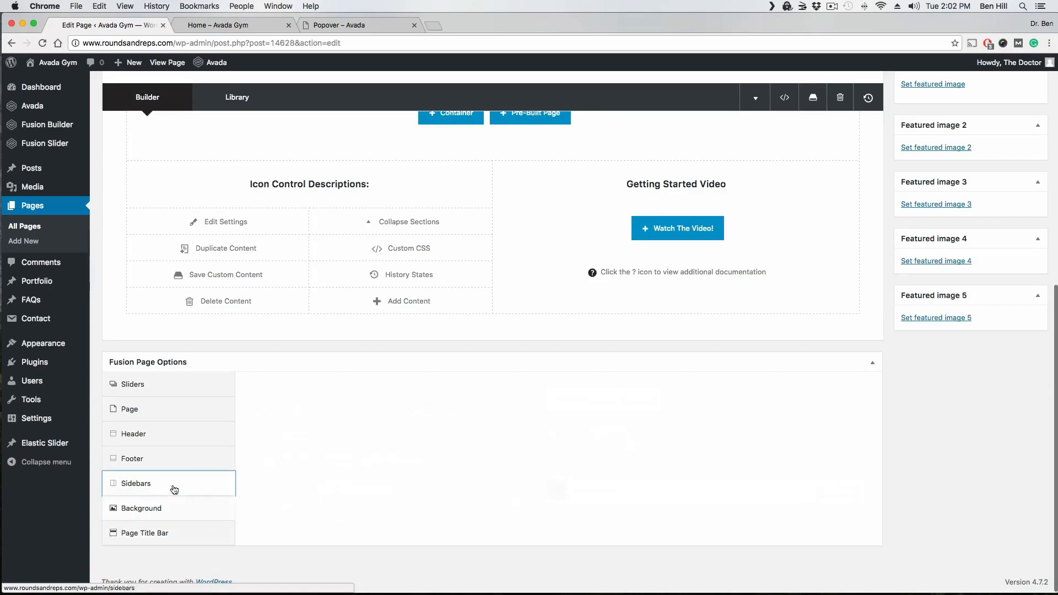
pyautogui.click(176, 459)
pyautogui.click(174, 434)
pyautogui.click(171, 409)
pyautogui.click(165, 384)
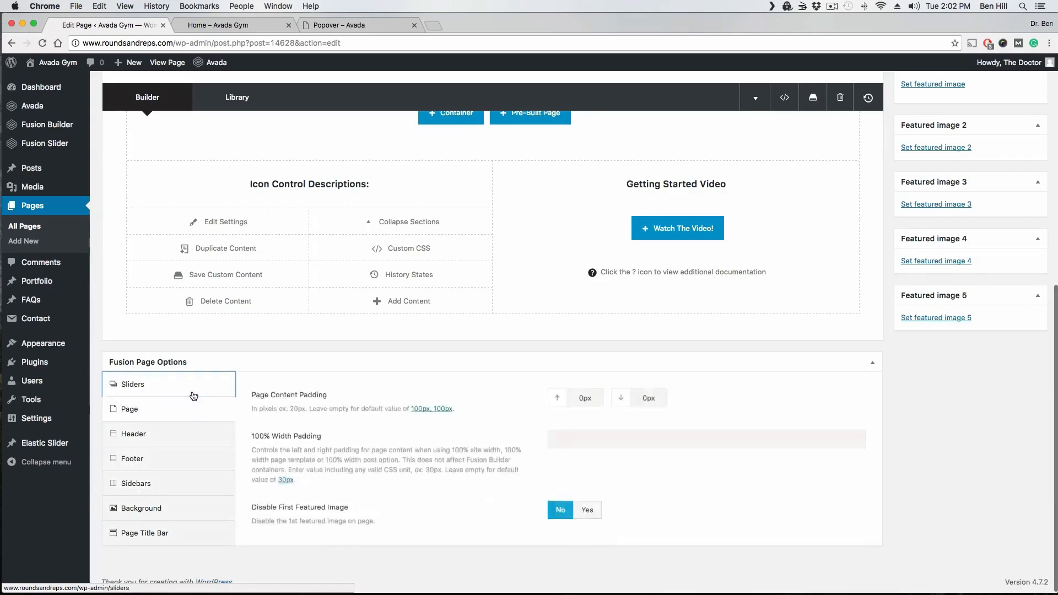
pyautogui.scroll(10, 331, 439)
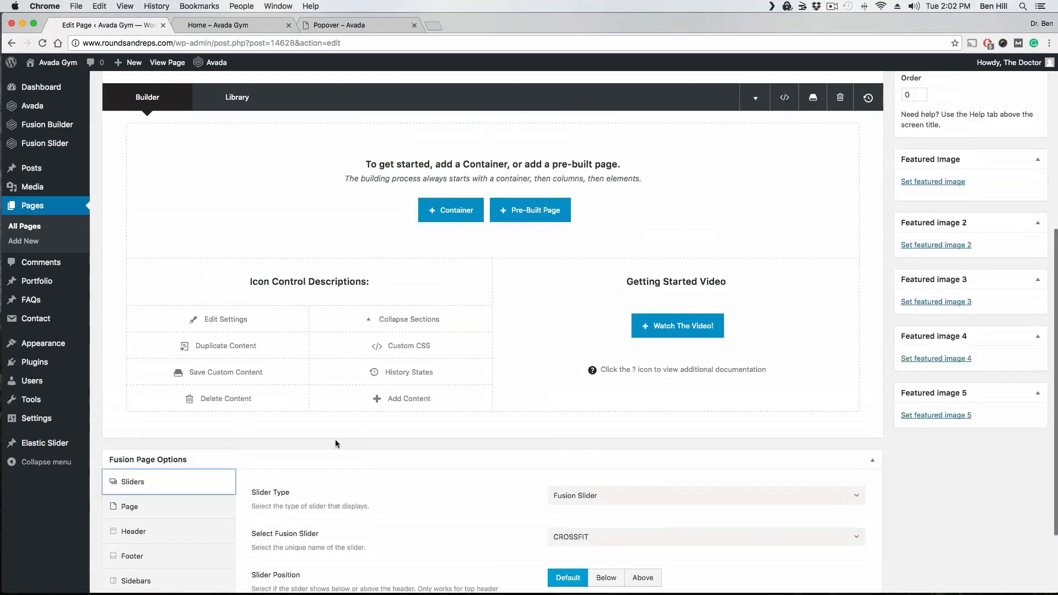
pyautogui.scroll(-8, 340, 438)
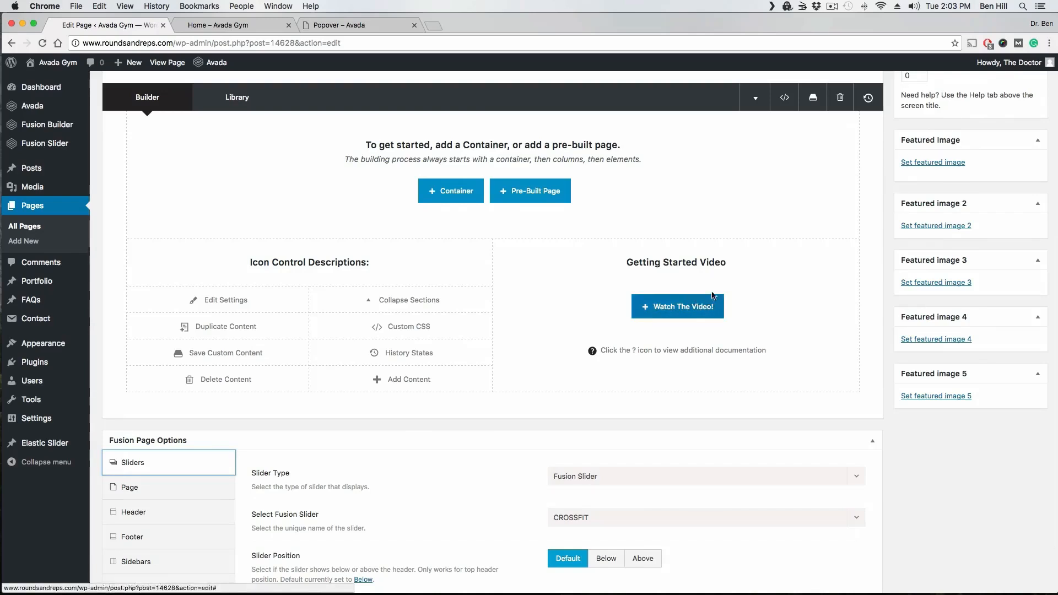
# Browse the pre-built page demos, show the pages offered for Avada Gym, and close the library without loading any.
pyautogui.scroll(2, 732, 291)
pyautogui.scroll(5, 718, 285)
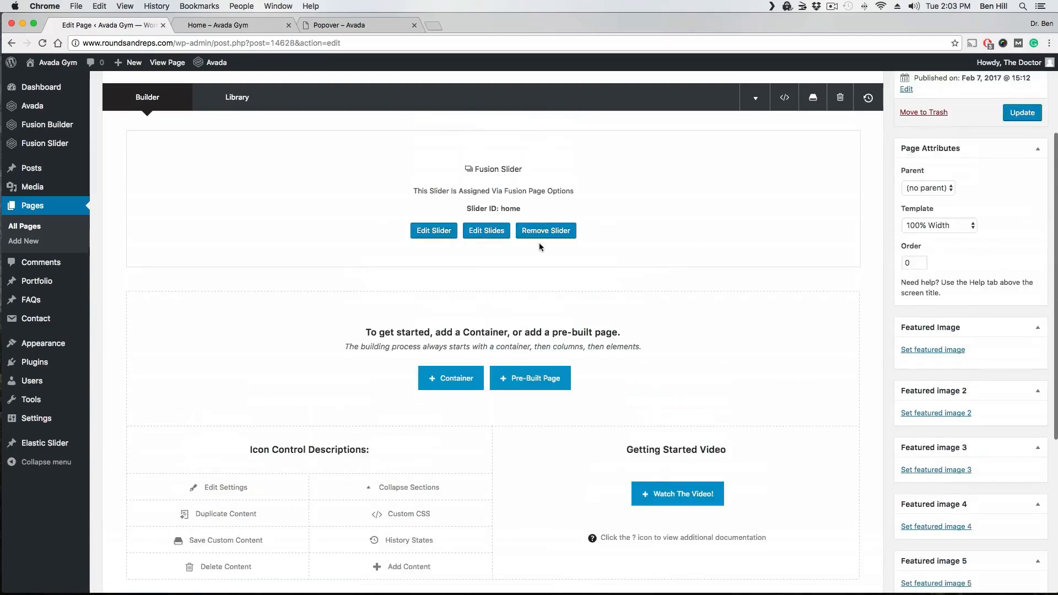
pyautogui.scroll(-1, 586, 277)
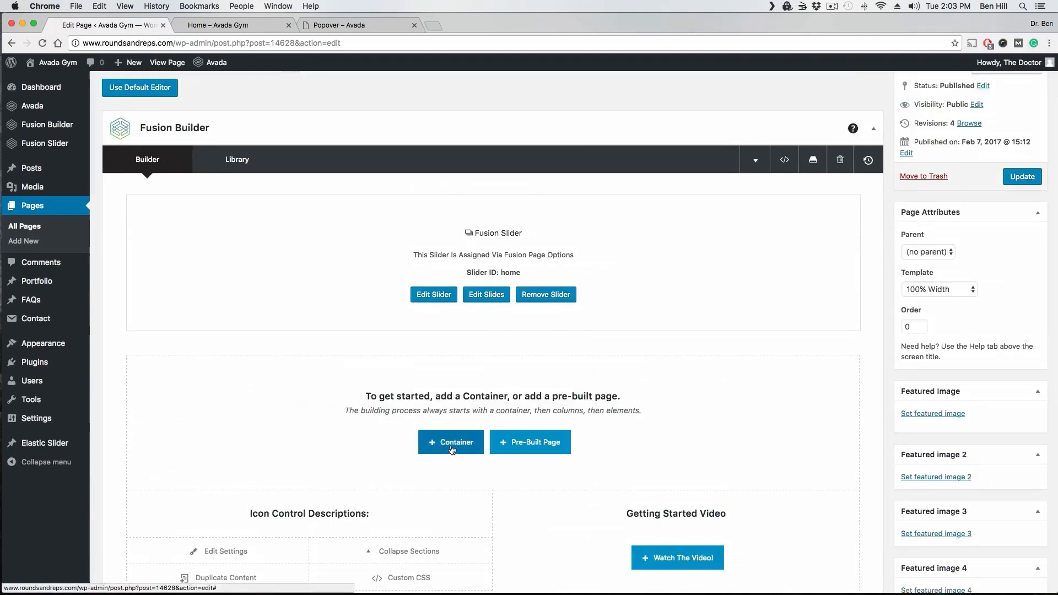
pyautogui.click(548, 449)
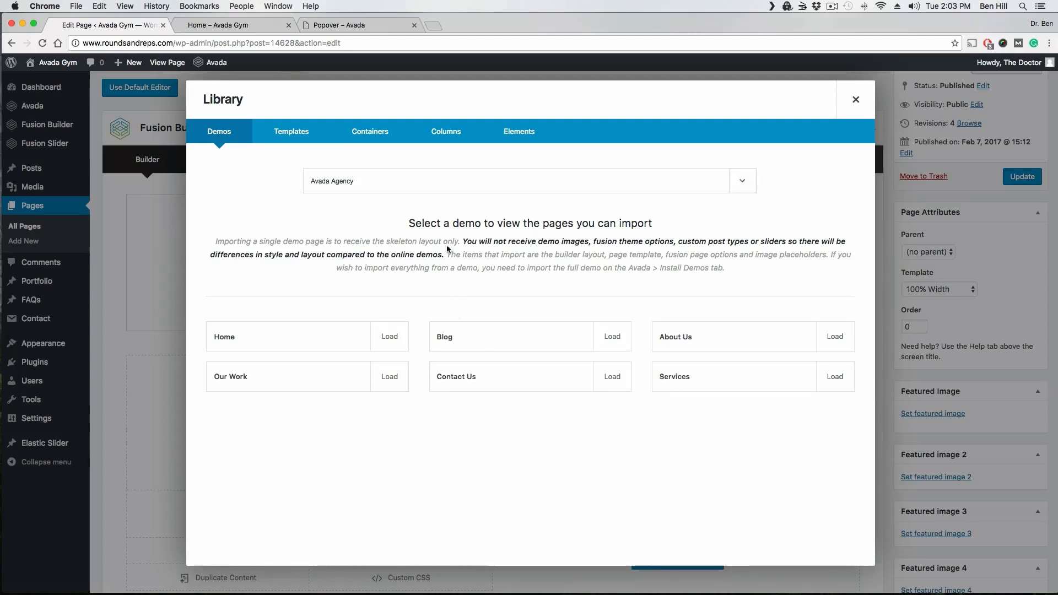
pyautogui.click(495, 181)
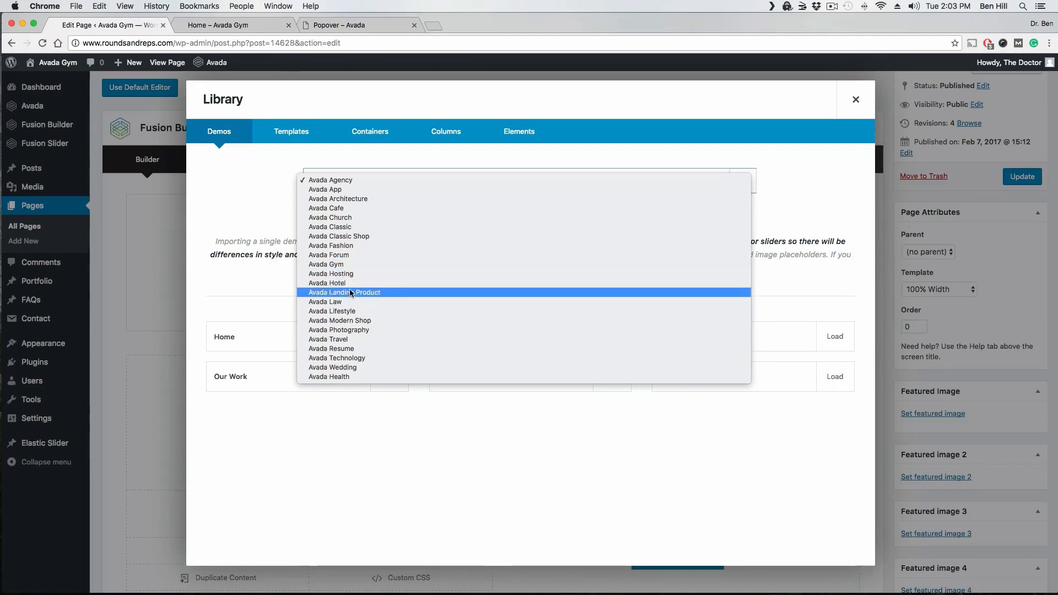
pyautogui.press('Escape')
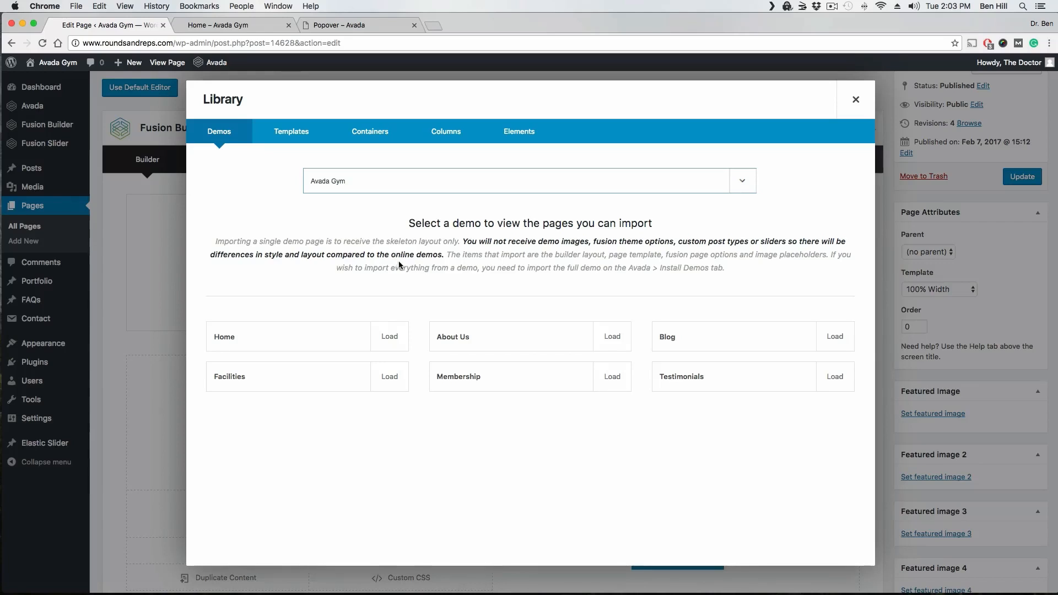
pyautogui.click(856, 104)
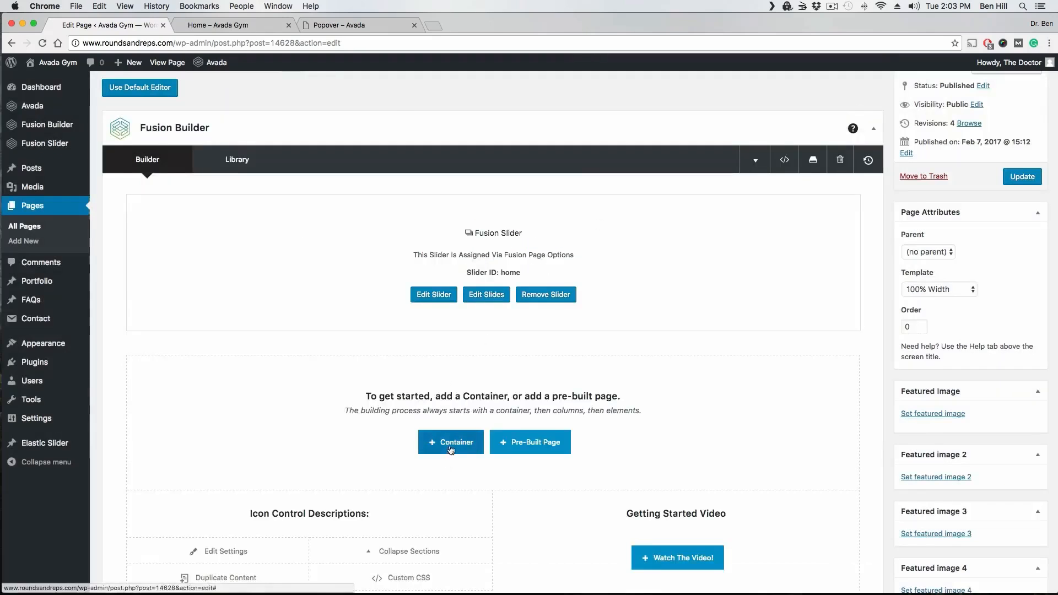
# Insert a container with a single full-width 1/1 column below the slider on the Home page.
pyautogui.click(451, 449)
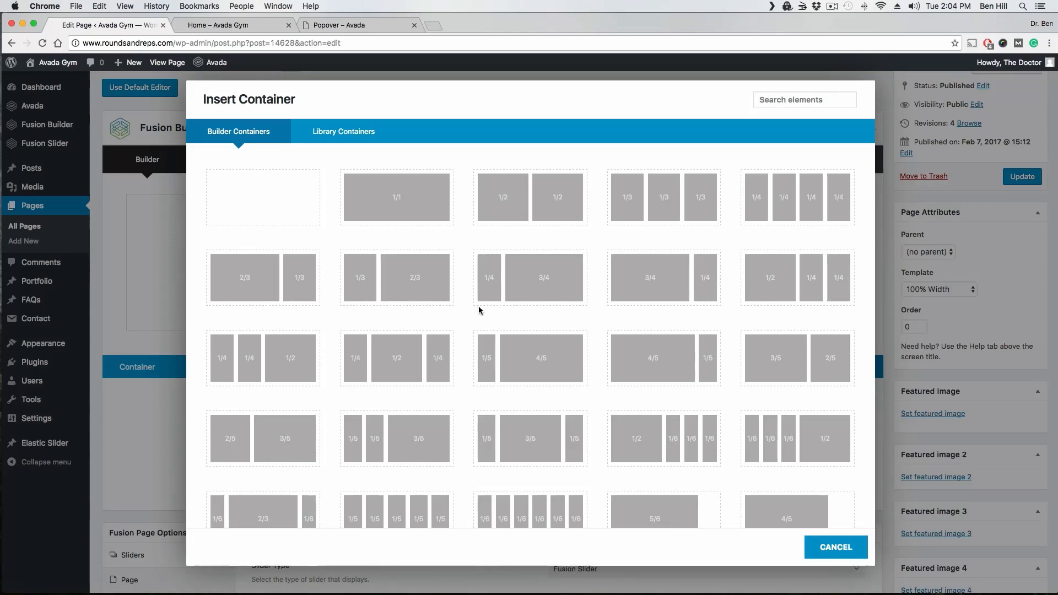
pyautogui.click(428, 220)
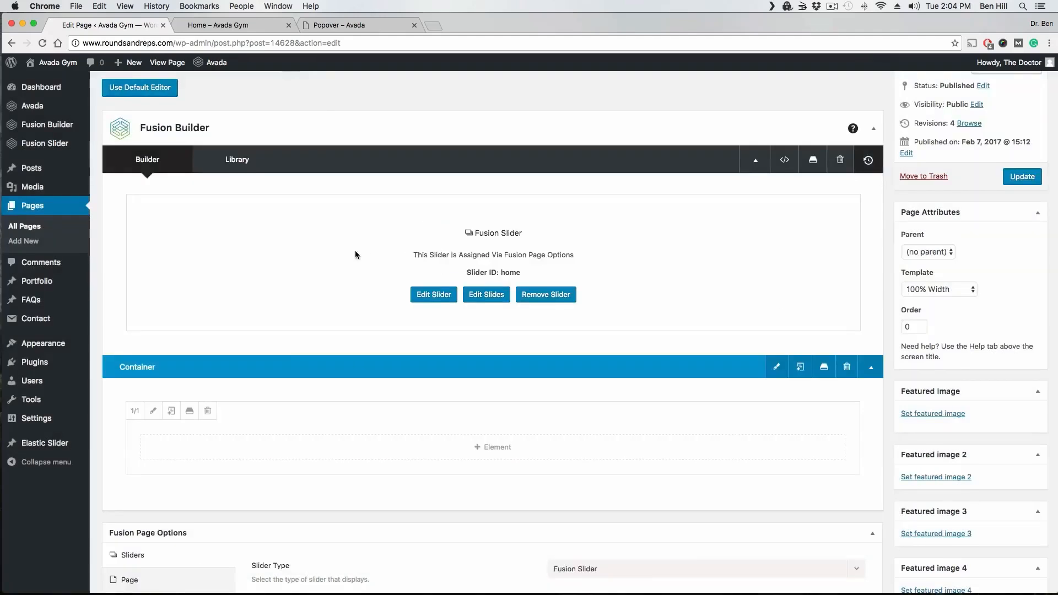
pyautogui.scroll(-1, 354, 251)
pyautogui.scroll(-3, 336, 262)
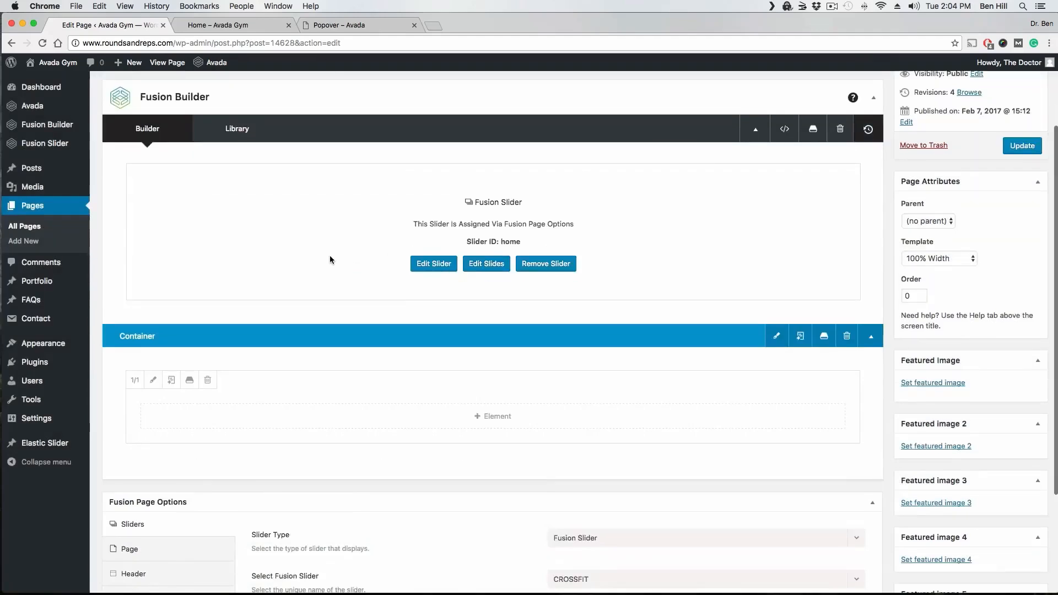
pyautogui.click(138, 285)
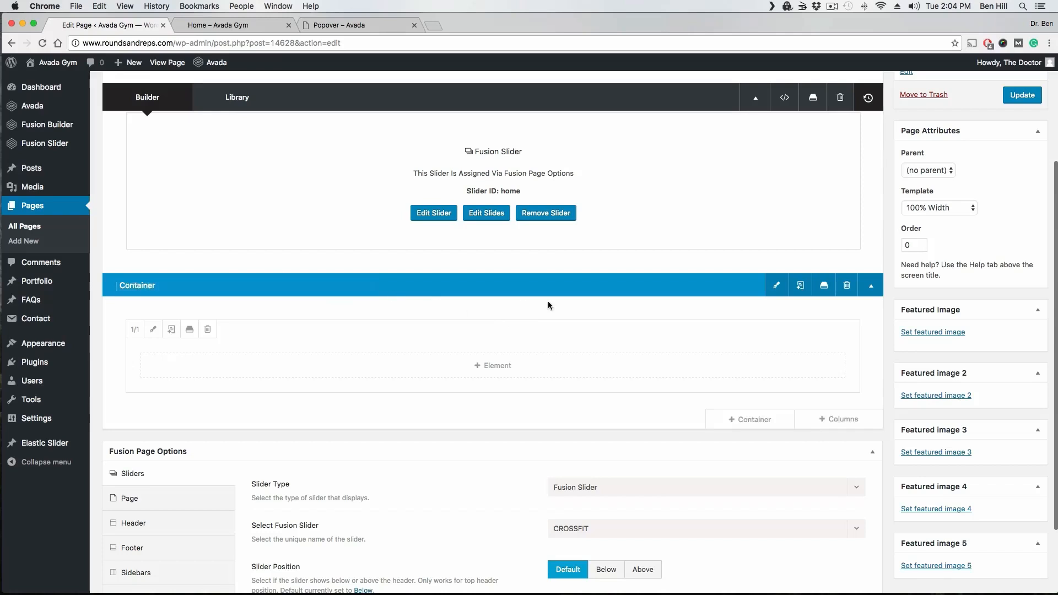
# Examine the World Class Fitness section and its background image in the existing Home page preview.
pyautogui.click(246, 25)
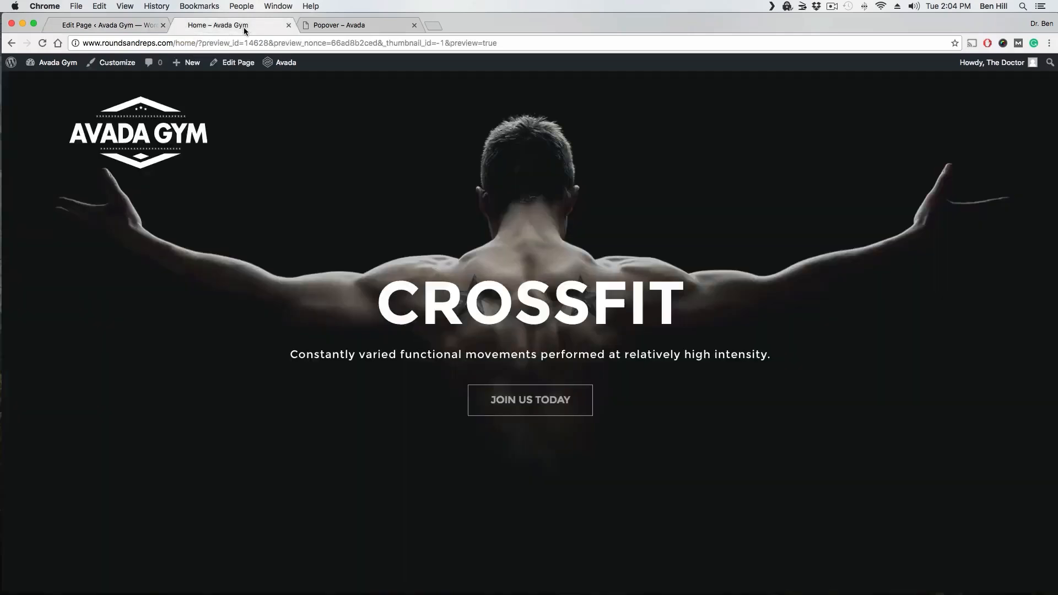
pyautogui.scroll(-5, 226, 189)
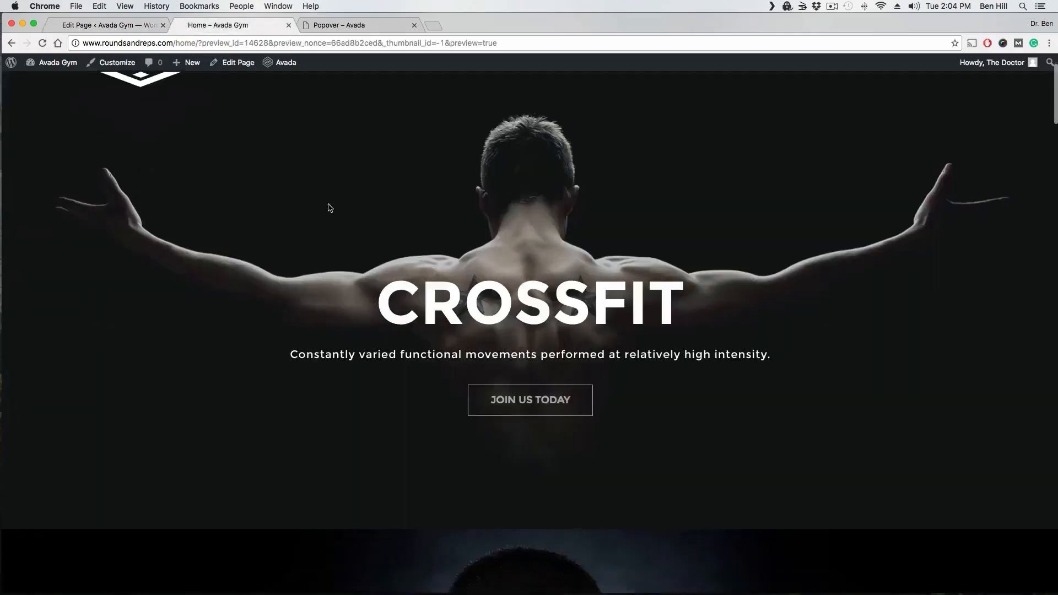
pyautogui.scroll(-3, 279, 187)
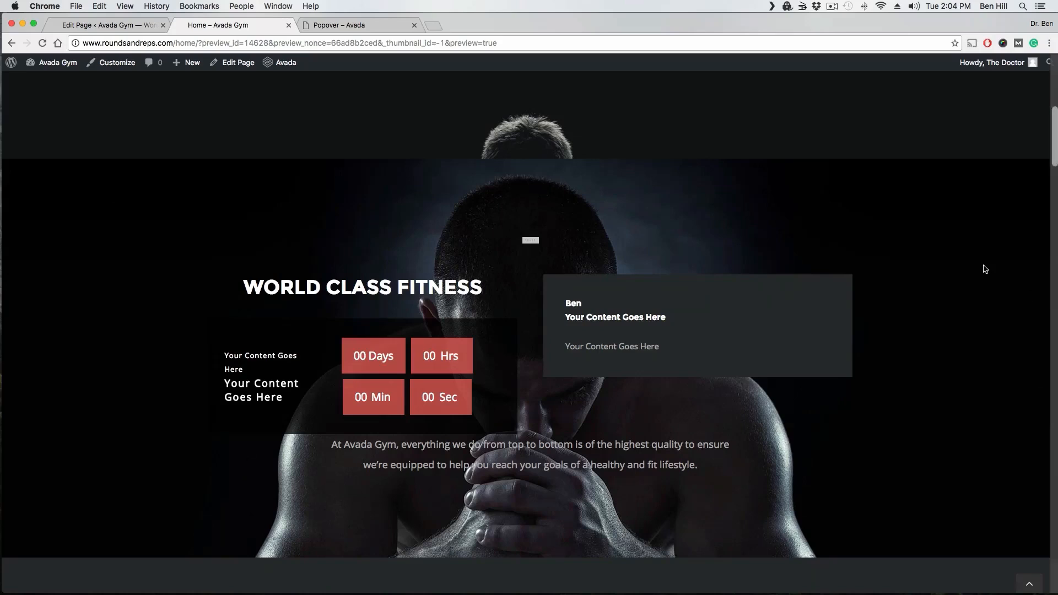
pyautogui.scroll(-1, 981, 269)
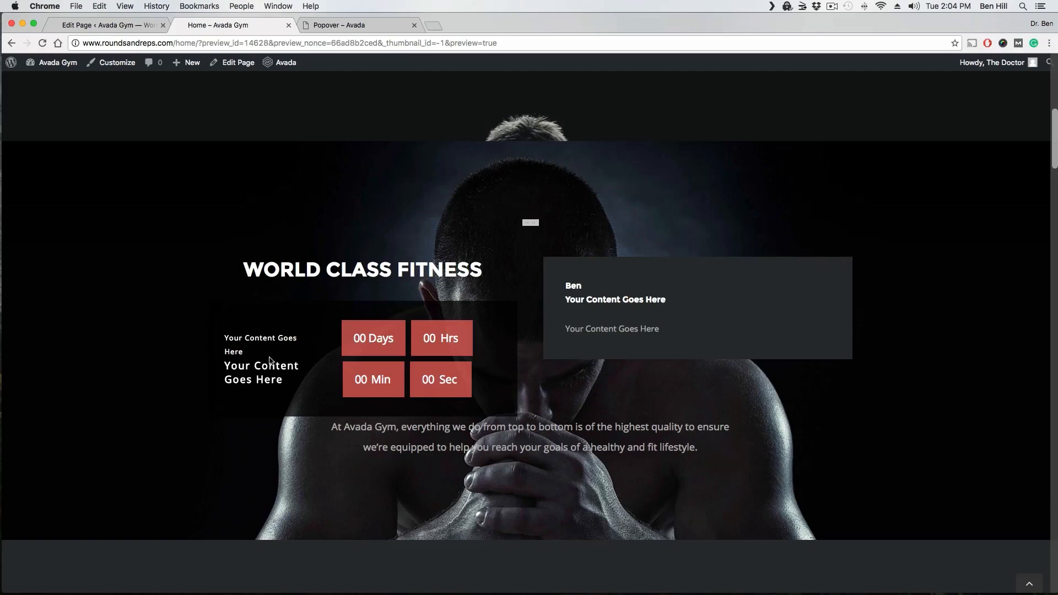
# Set the new container's background image to 75.jpg from the media library at full size, 1900 × 1200.
pyautogui.click(132, 23)
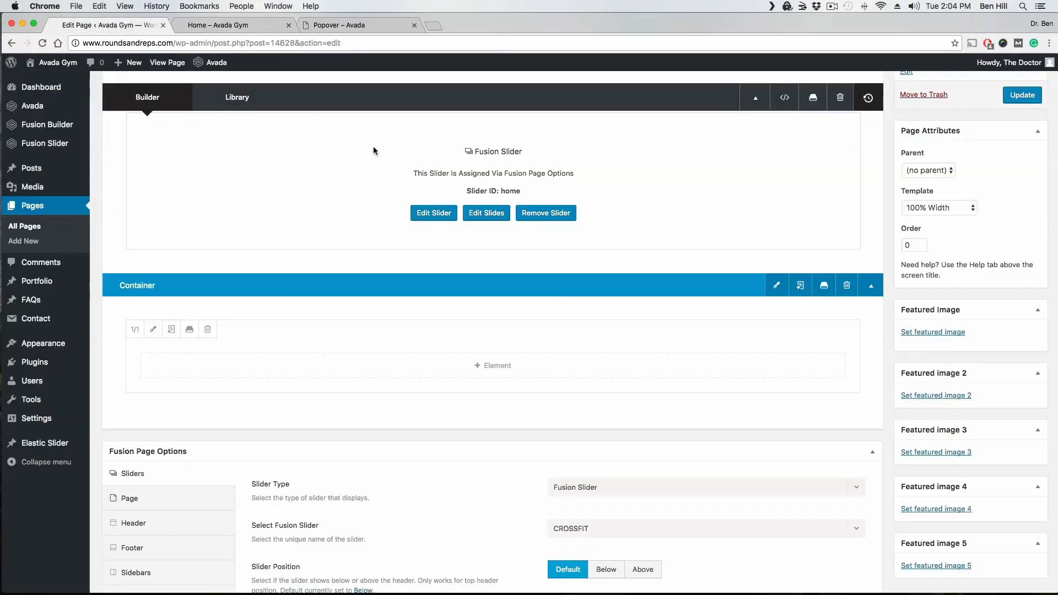
pyautogui.click(777, 287)
pyautogui.click(295, 141)
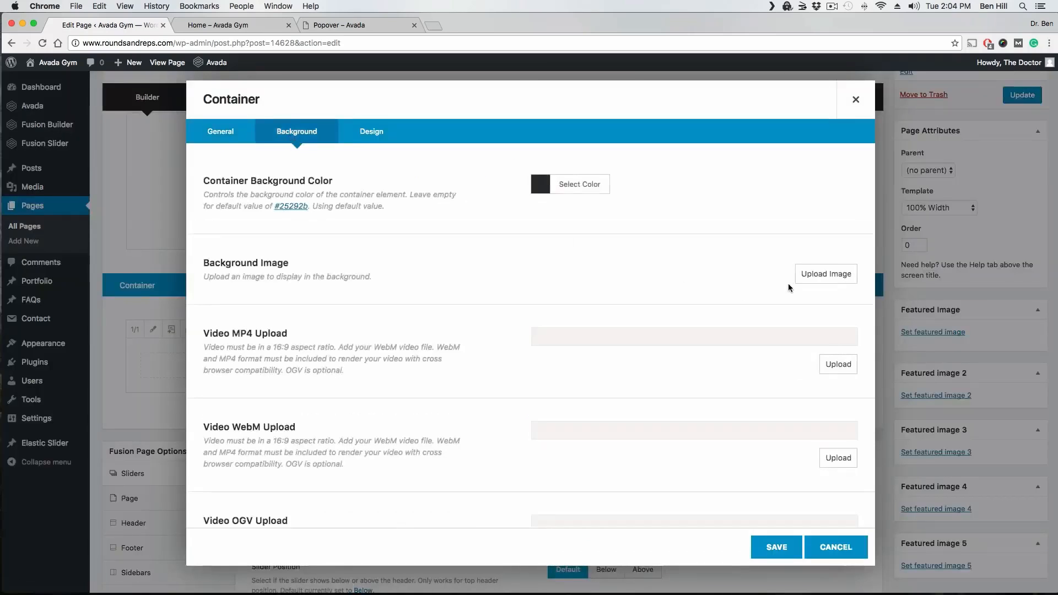
pyautogui.click(821, 278)
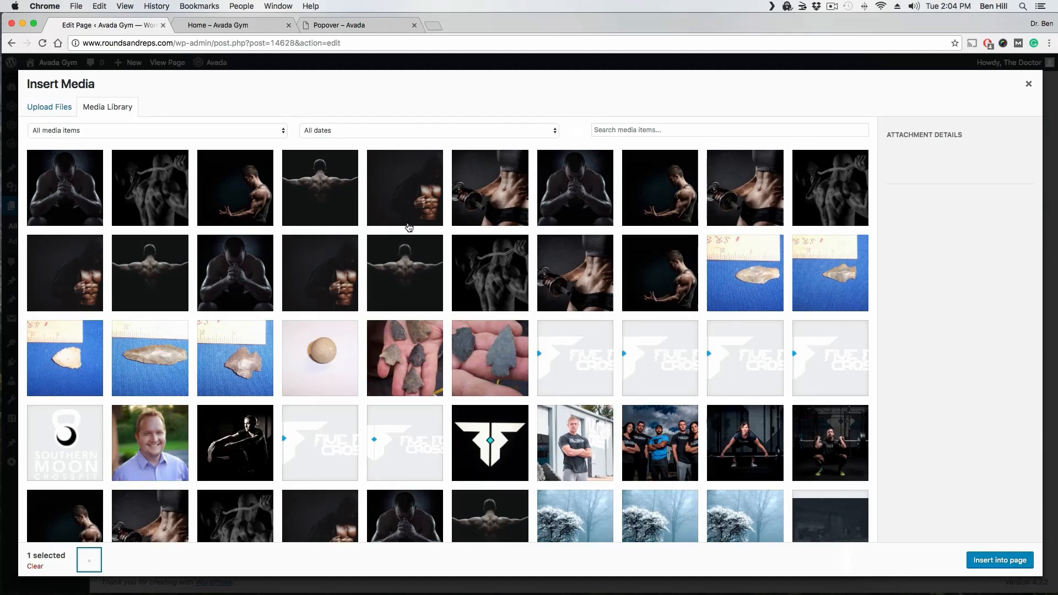
pyautogui.click(56, 111)
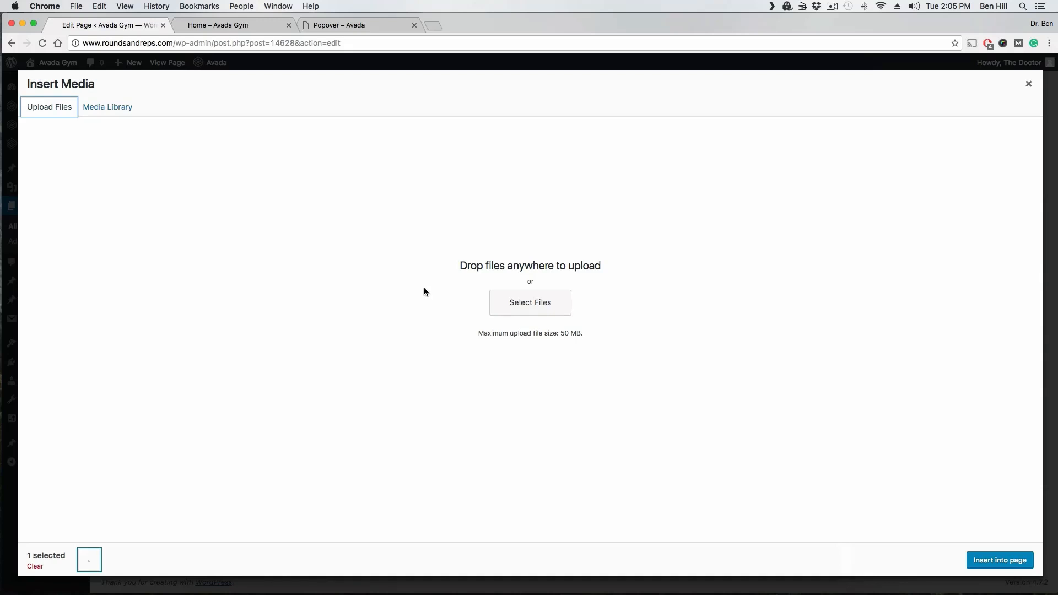
pyautogui.click(125, 114)
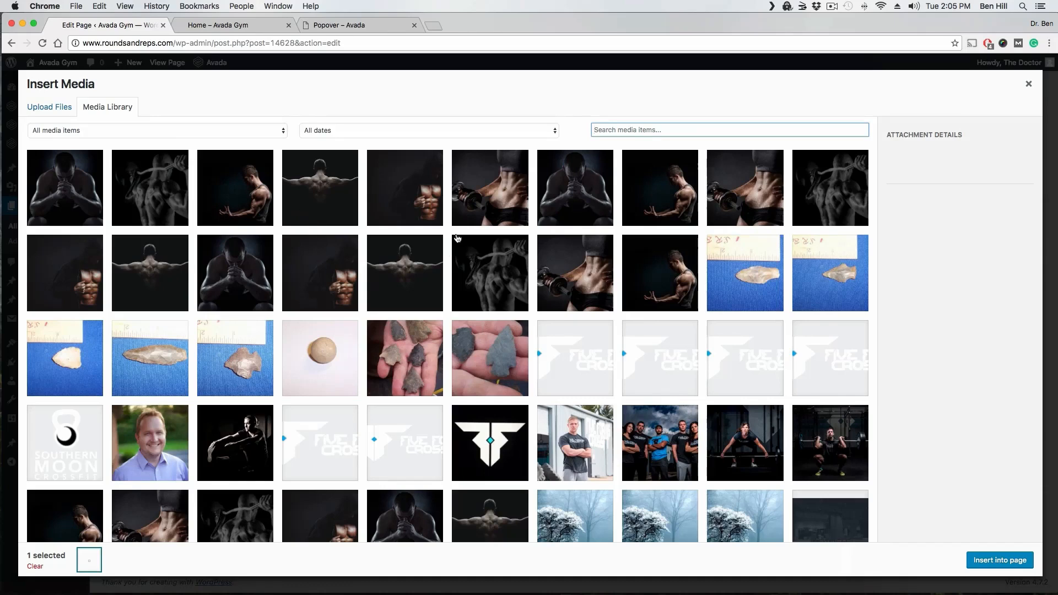
pyautogui.click(665, 197)
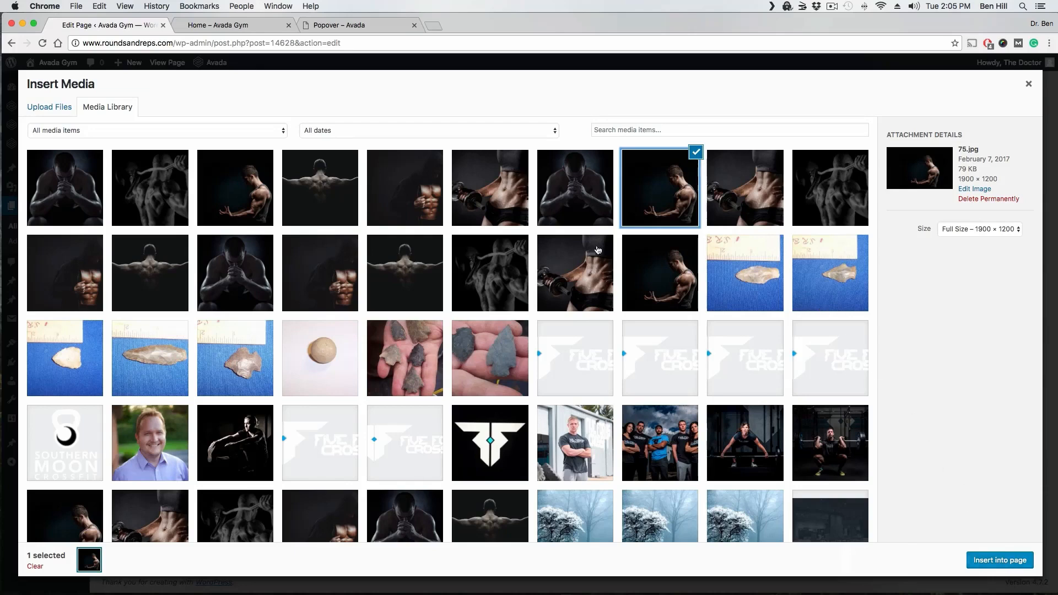
pyautogui.click(1000, 562)
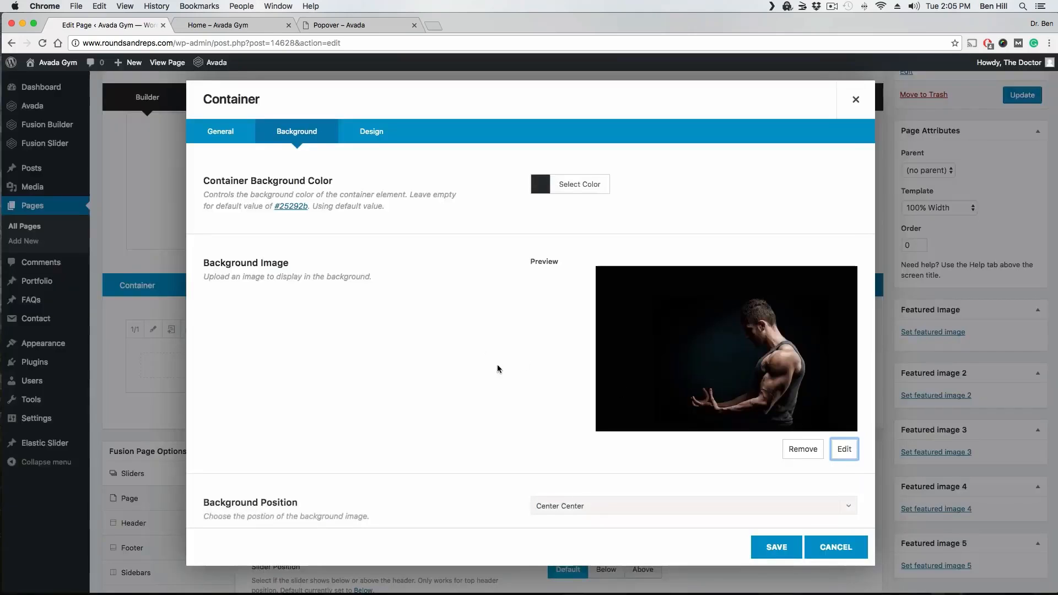
# Review the container's Background, Design and General settings, and save the container.
pyautogui.scroll(-1, 440, 325)
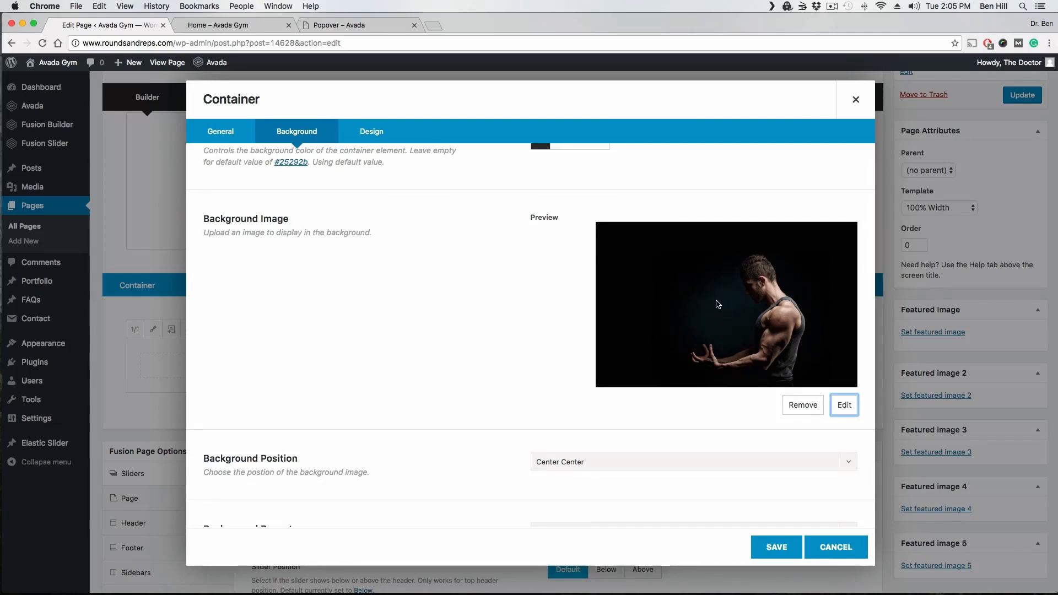
pyautogui.scroll(2, 429, 296)
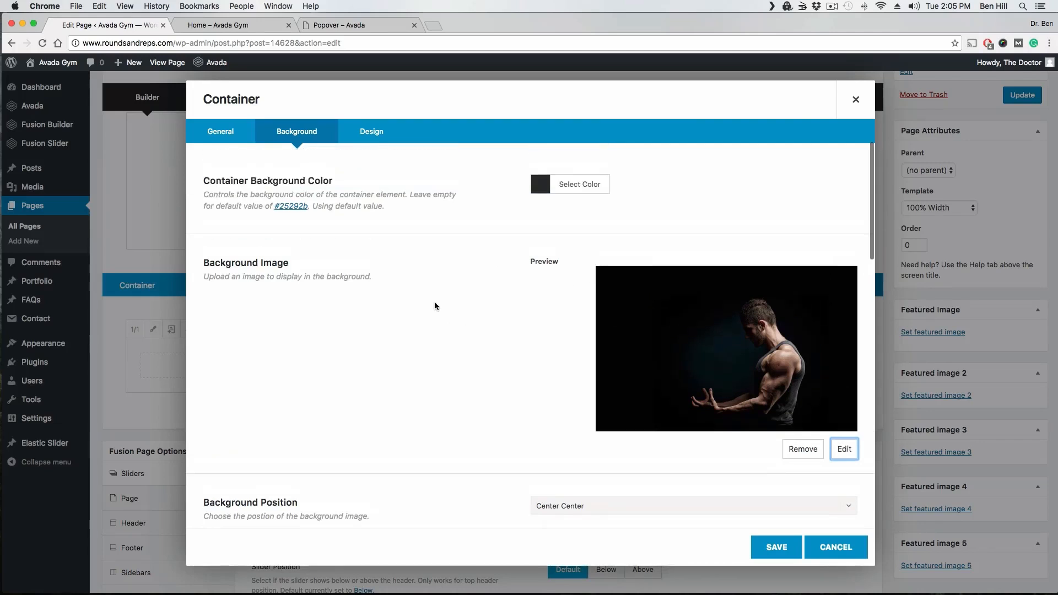
pyautogui.scroll(-5, 417, 307)
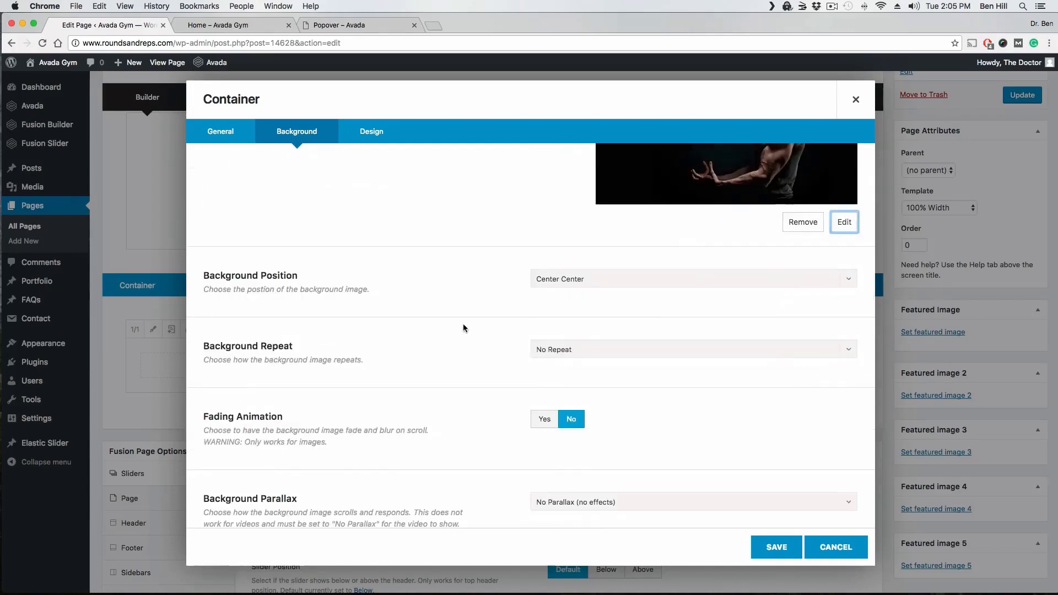
pyautogui.scroll(-2, 461, 325)
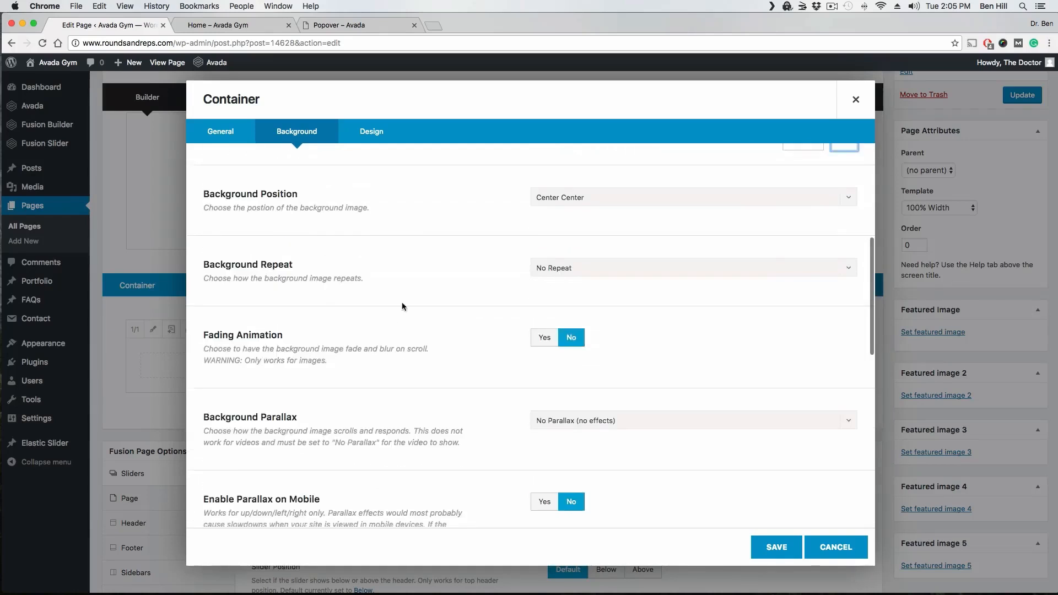
pyautogui.click(372, 132)
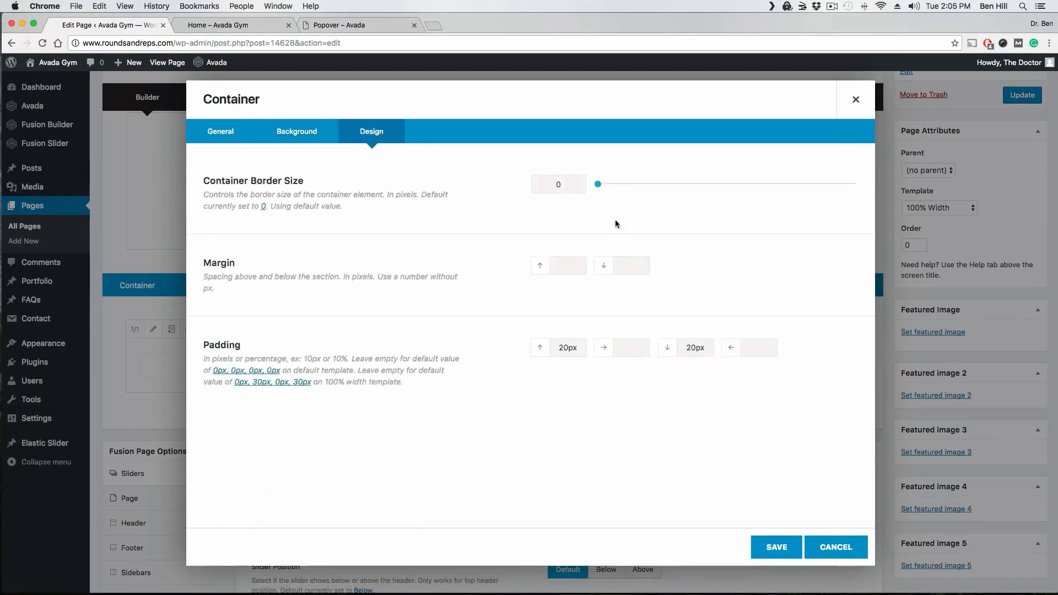
pyautogui.click(228, 138)
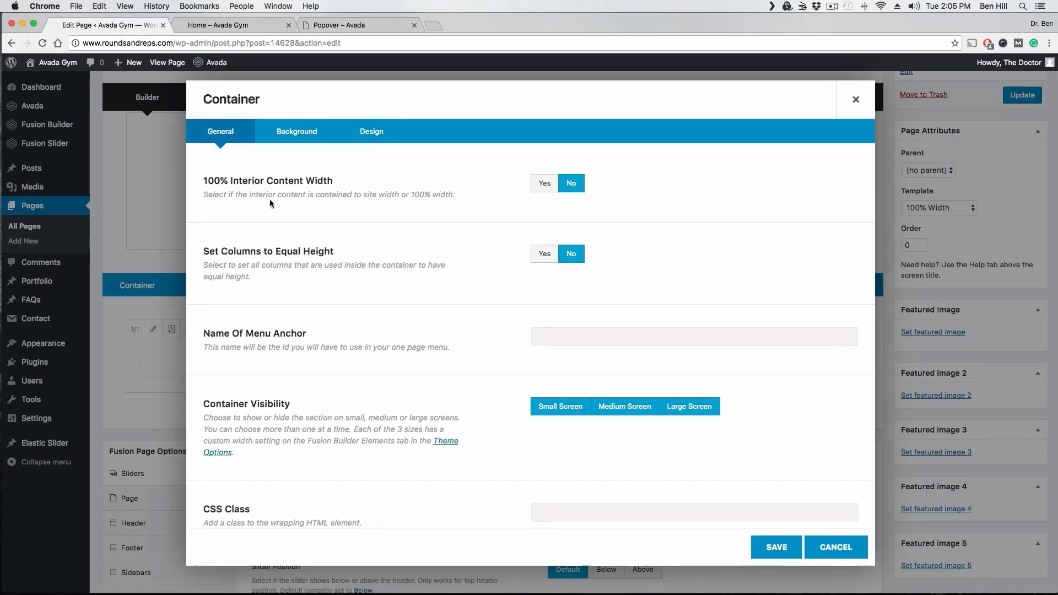
pyautogui.scroll(-3, 296, 213)
pyautogui.click(758, 547)
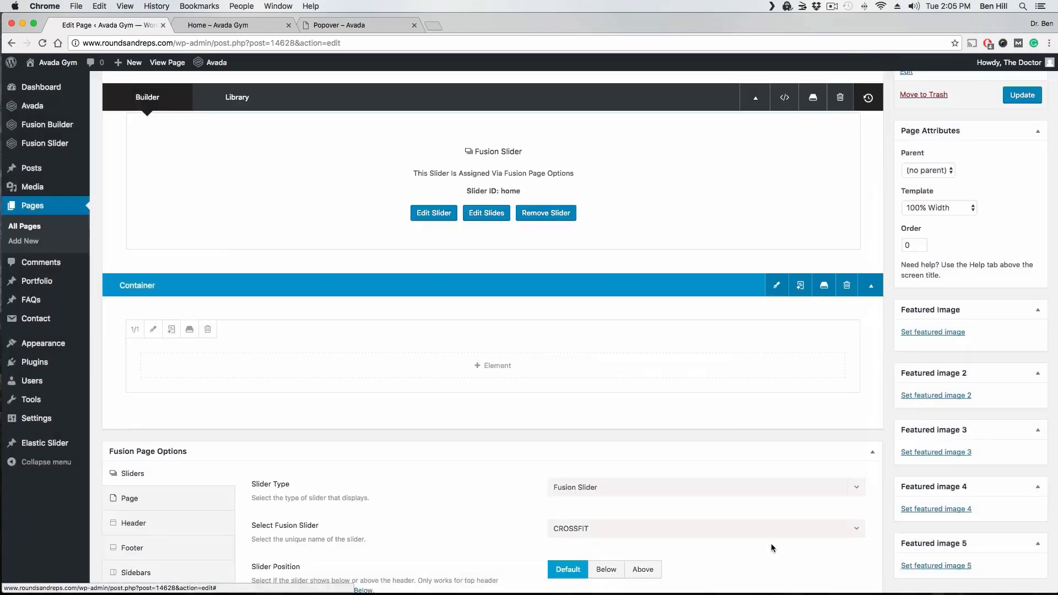
# Preview the Home page changes and check how the container's background image appears between the slider and the footer.
pyautogui.scroll(5, 836, 367)
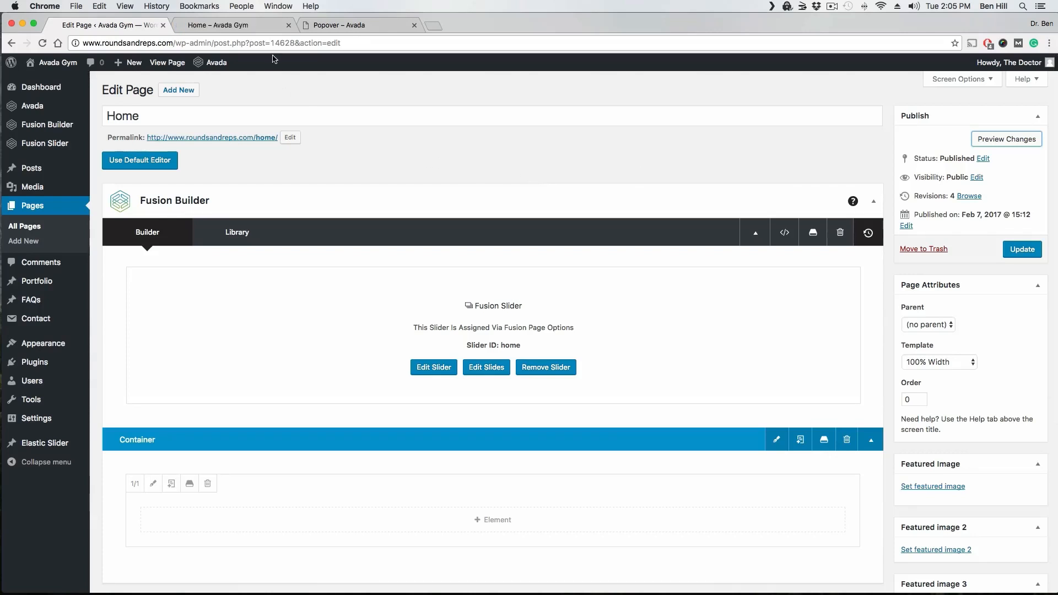
pyautogui.click(250, 26)
pyautogui.scroll(-5, 168, 220)
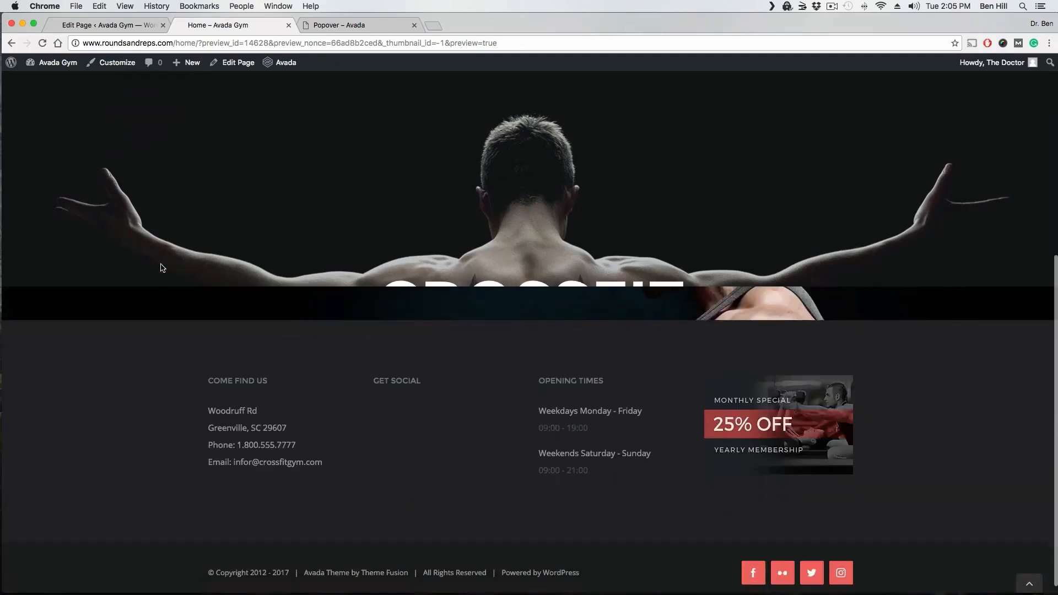
pyautogui.scroll(-1, 161, 264)
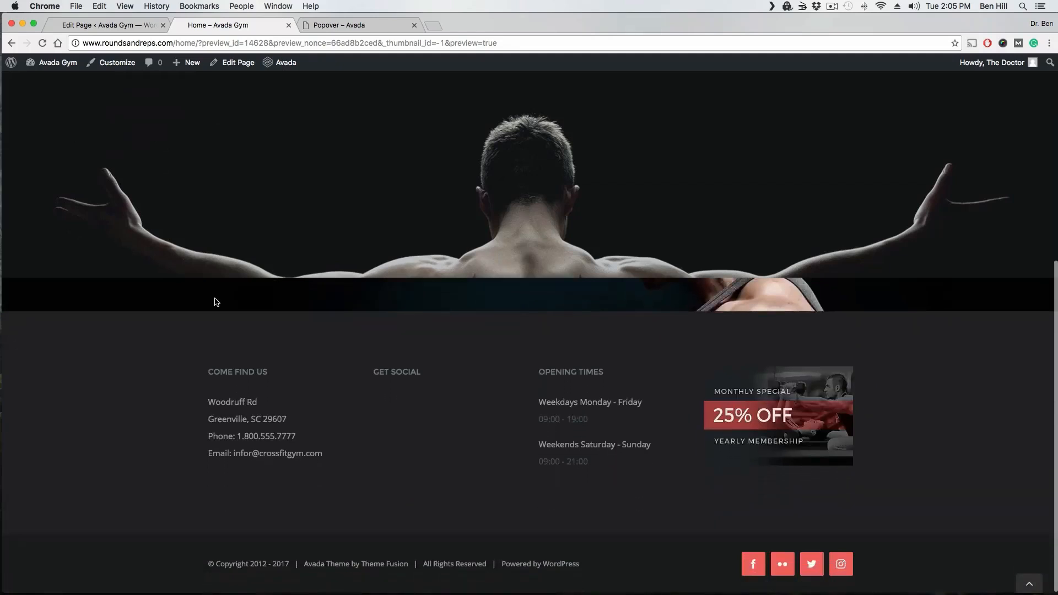
# Set the Home page container's top padding to 500px in its design settings and save the container.
pyautogui.click(131, 27)
pyautogui.scroll(-1, 317, 319)
pyautogui.scroll(-2, 316, 318)
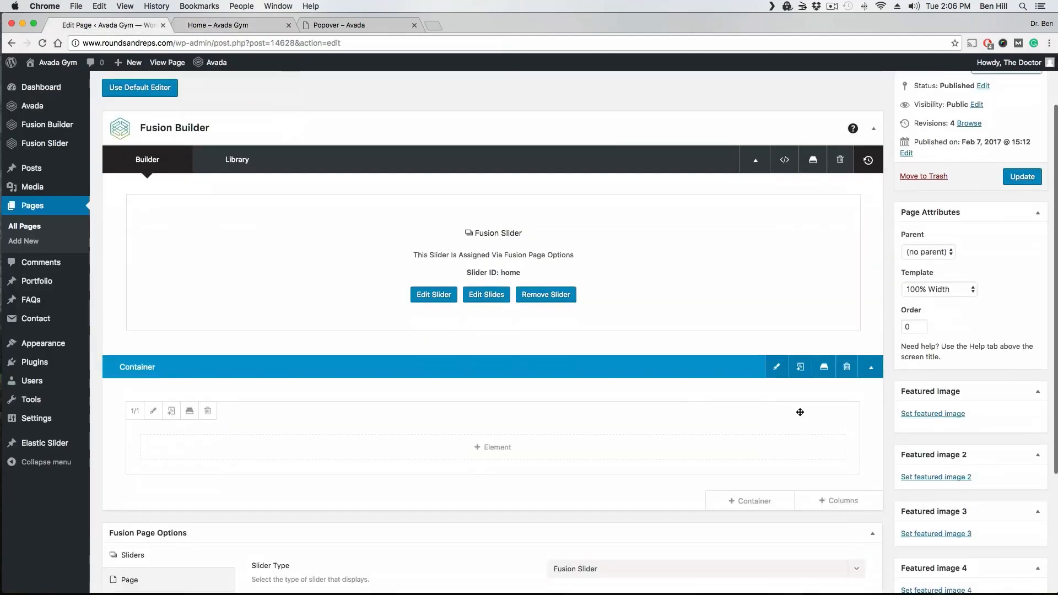
pyautogui.click(775, 366)
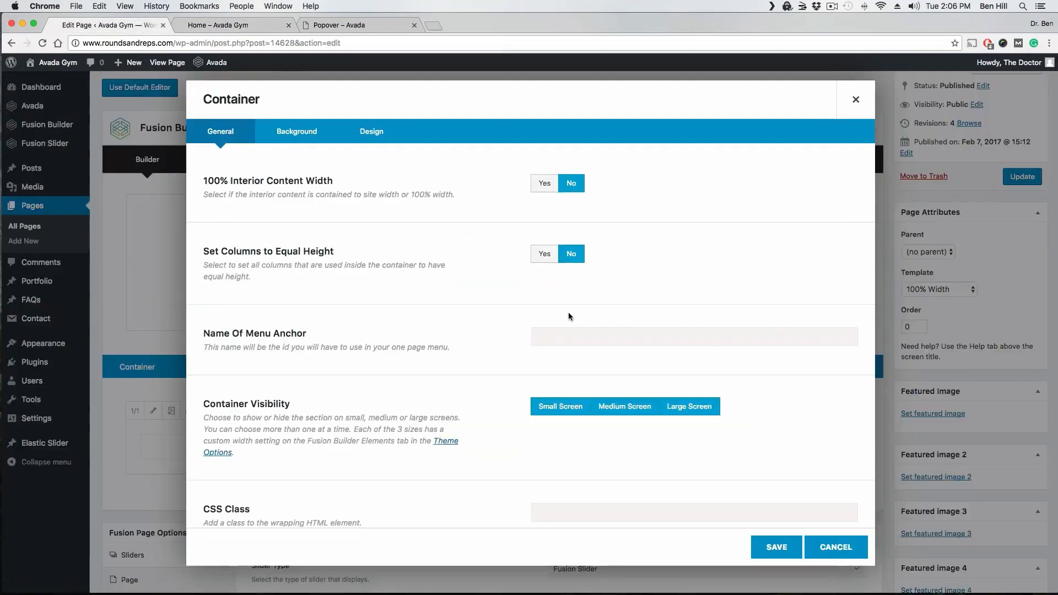
pyautogui.scroll(-4, 465, 277)
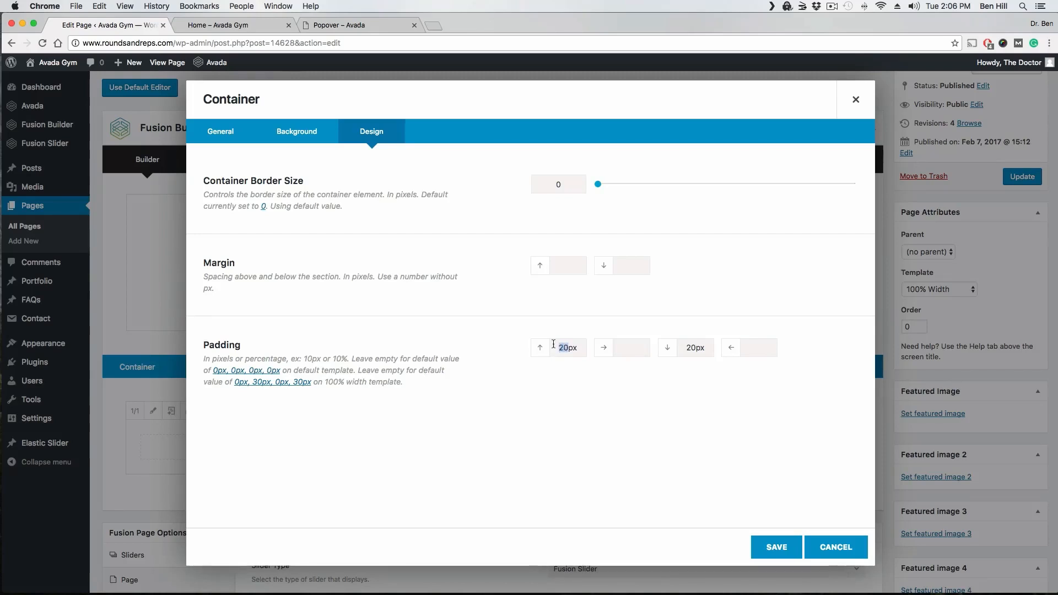
pyautogui.write('500')
pyautogui.click(776, 547)
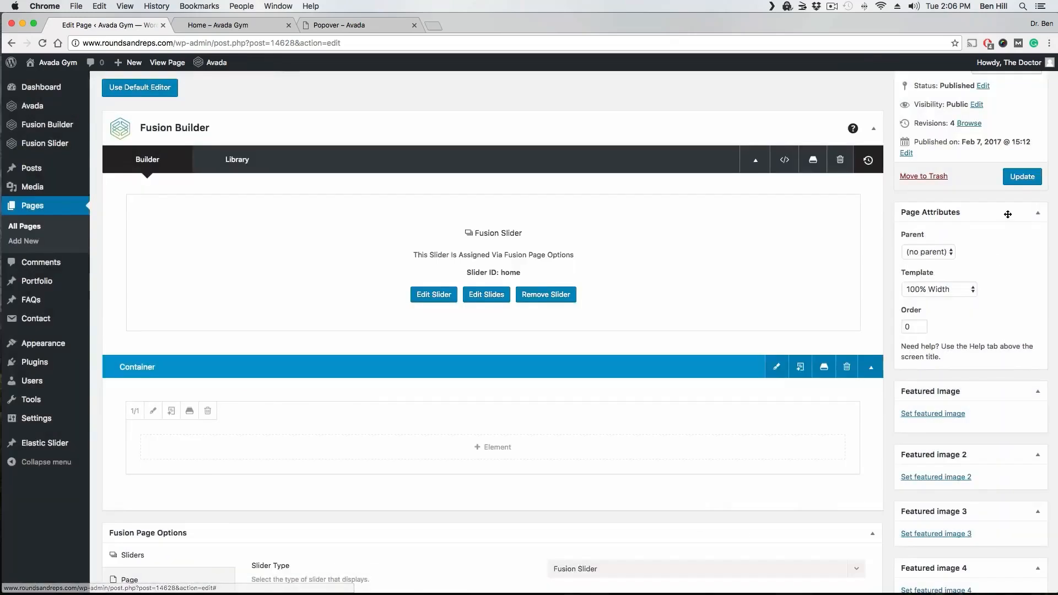
# Preview the Home page changes and check how the container's background image shows with the increased top padding.
pyautogui.scroll(3, 986, 228)
pyautogui.click(1010, 142)
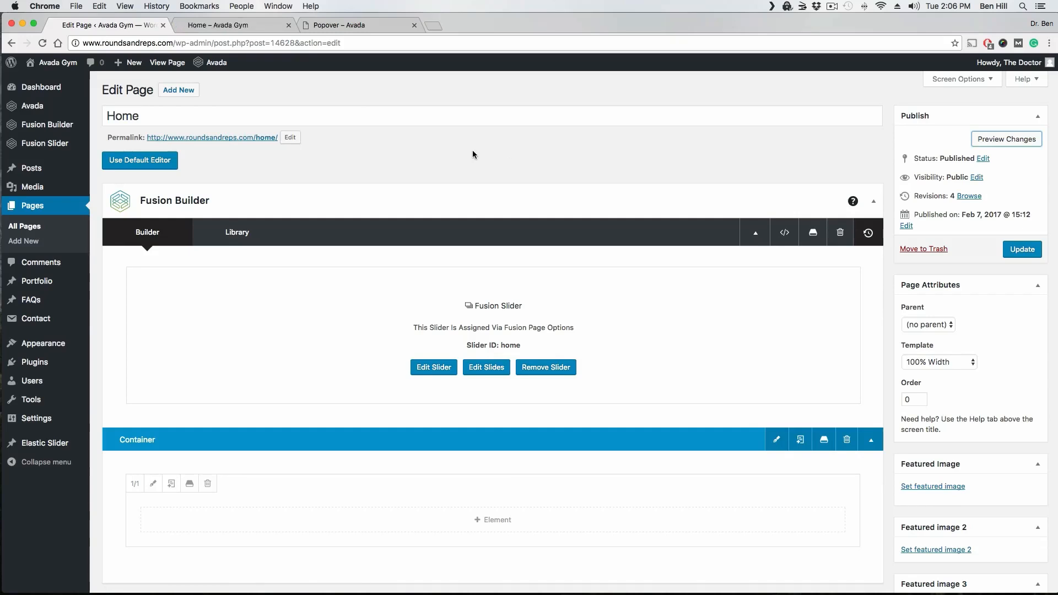
pyautogui.click(237, 25)
pyautogui.scroll(-8, 271, 204)
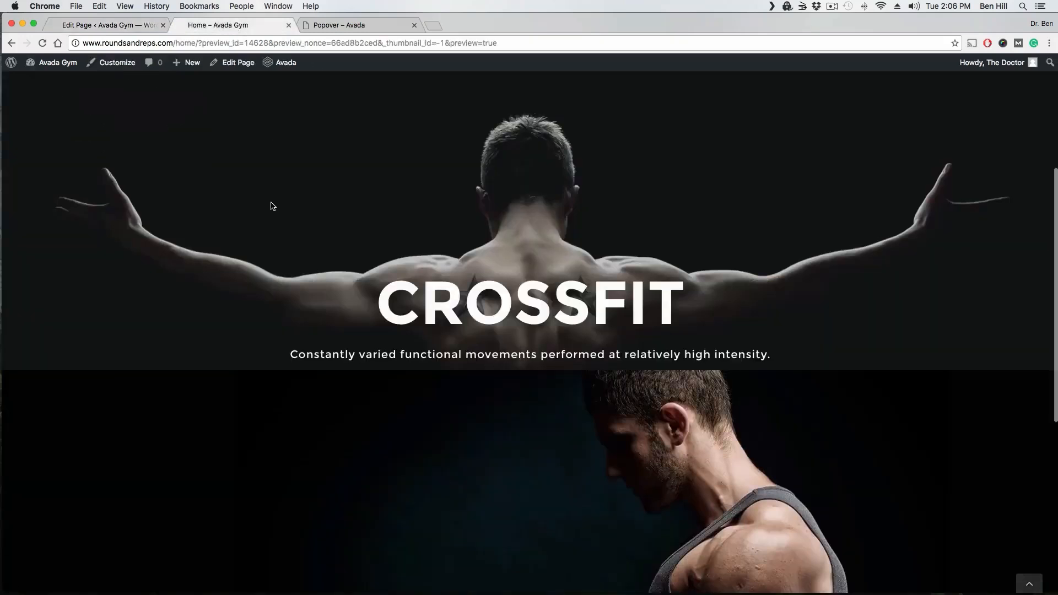
pyautogui.scroll(-3, 272, 204)
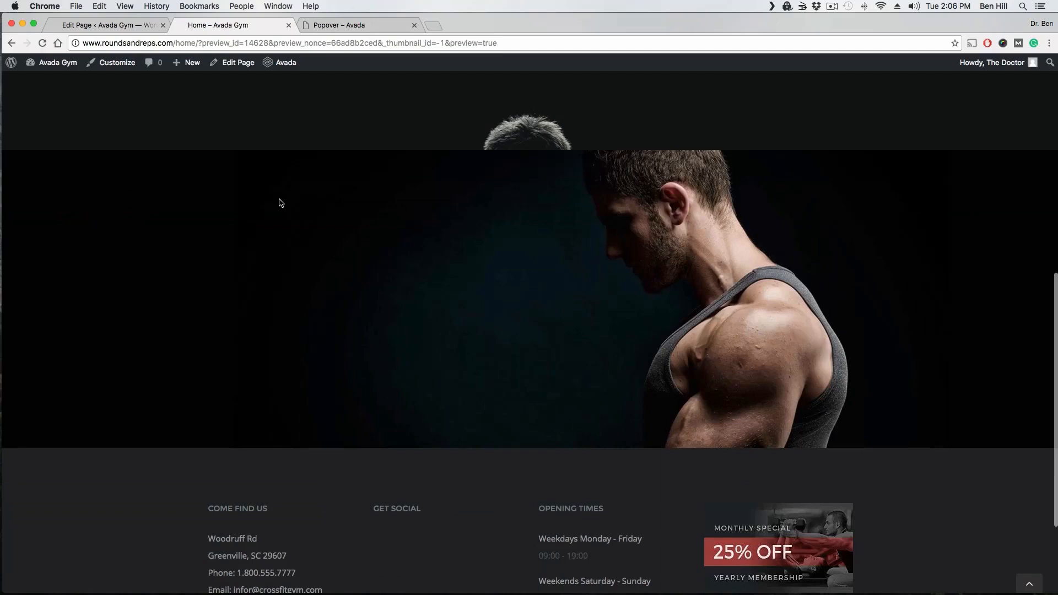
pyautogui.scroll(8, 279, 202)
pyautogui.scroll(-7, 261, 207)
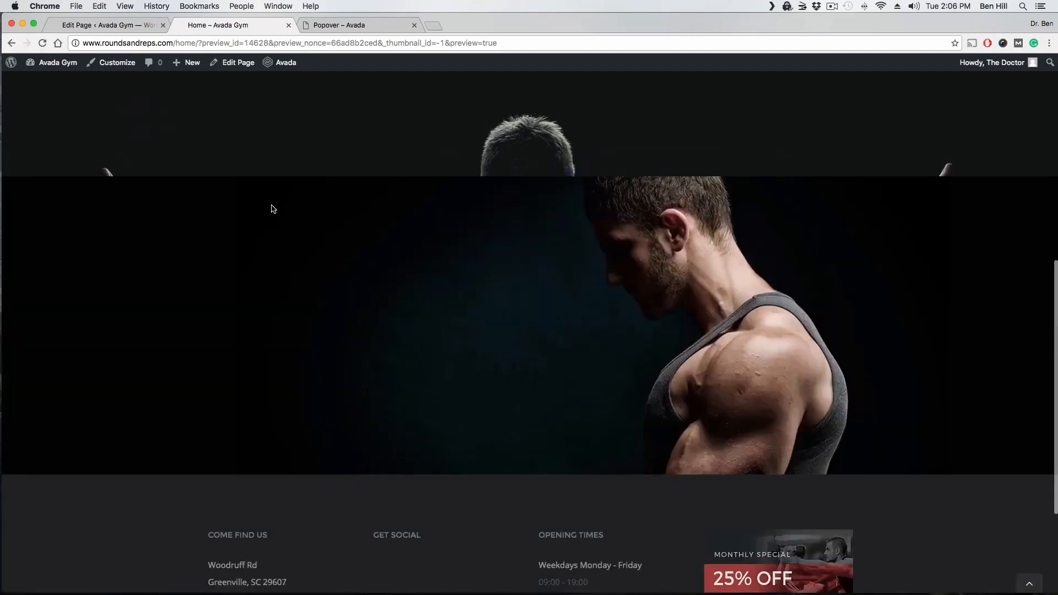
# Set the container's bottom padding to 200px, comparing with the page preview, and save the container.
pyautogui.click(105, 25)
pyautogui.scroll(-5, 358, 324)
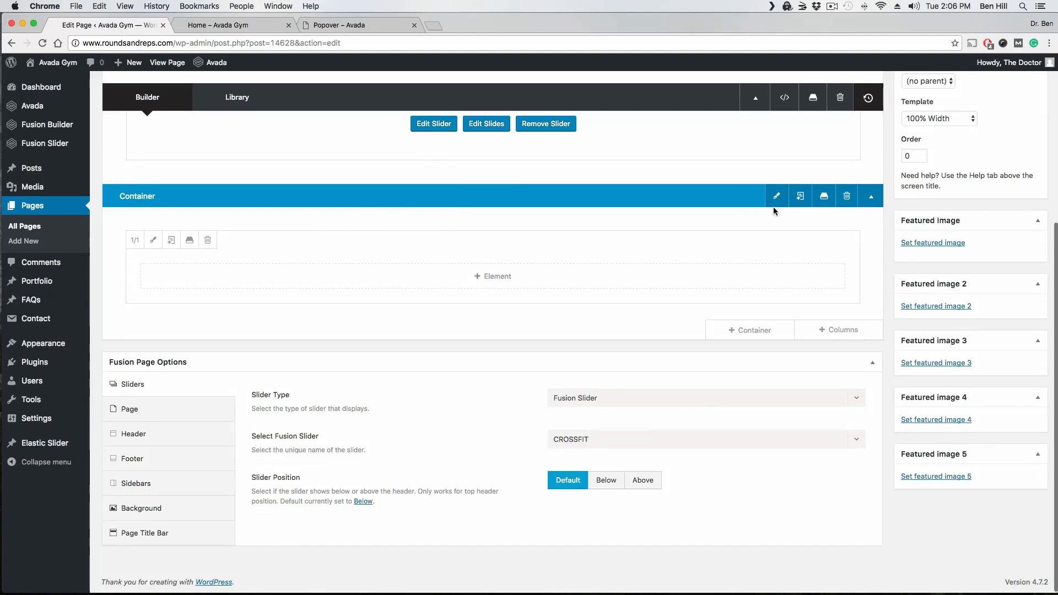
pyautogui.click(776, 206)
pyautogui.click(390, 128)
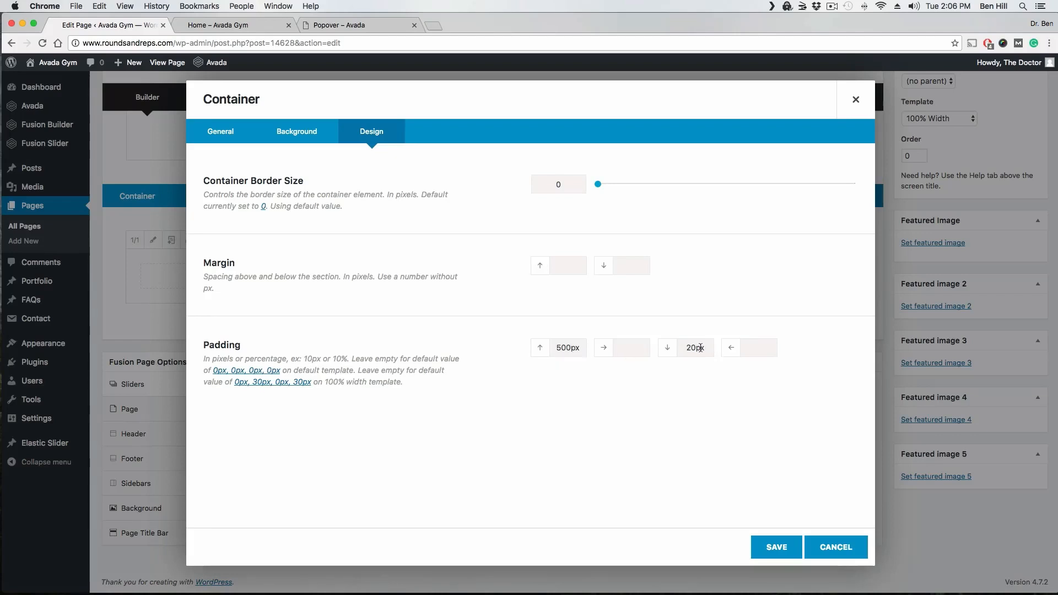
pyautogui.click(231, 25)
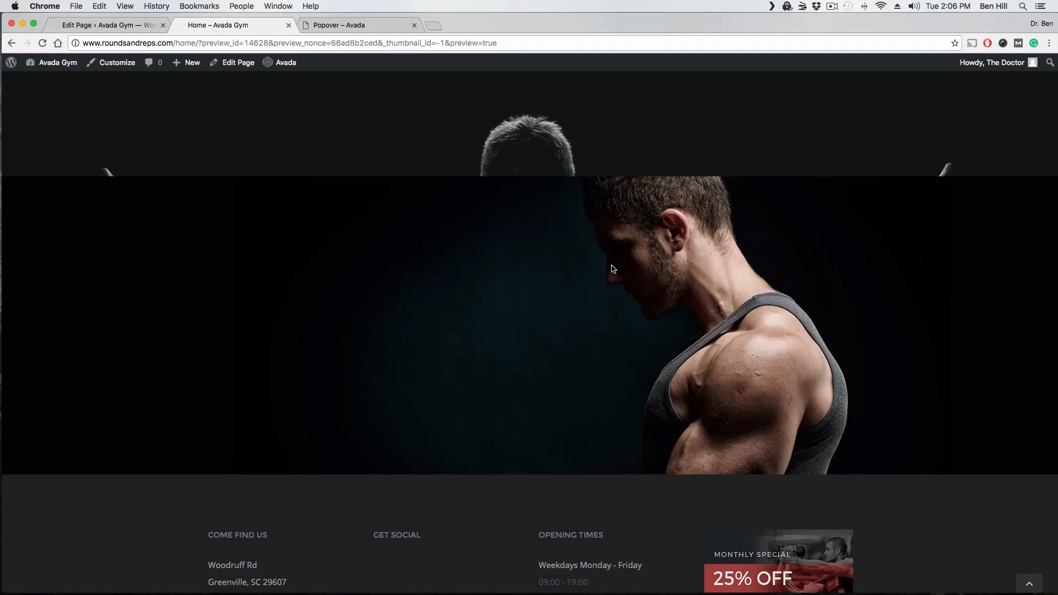
pyautogui.click(110, 25)
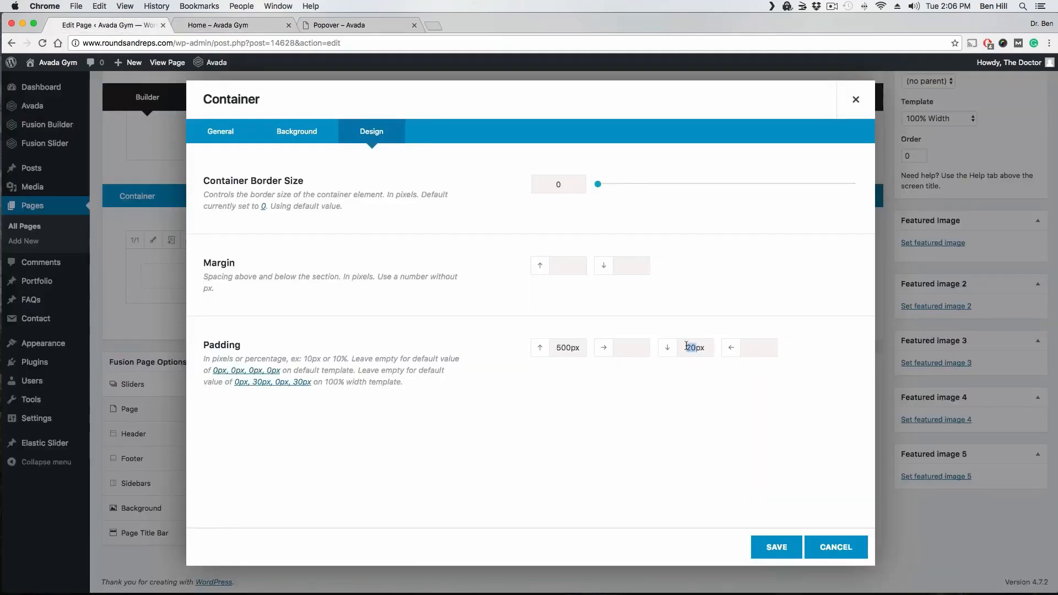
pyautogui.write('200')
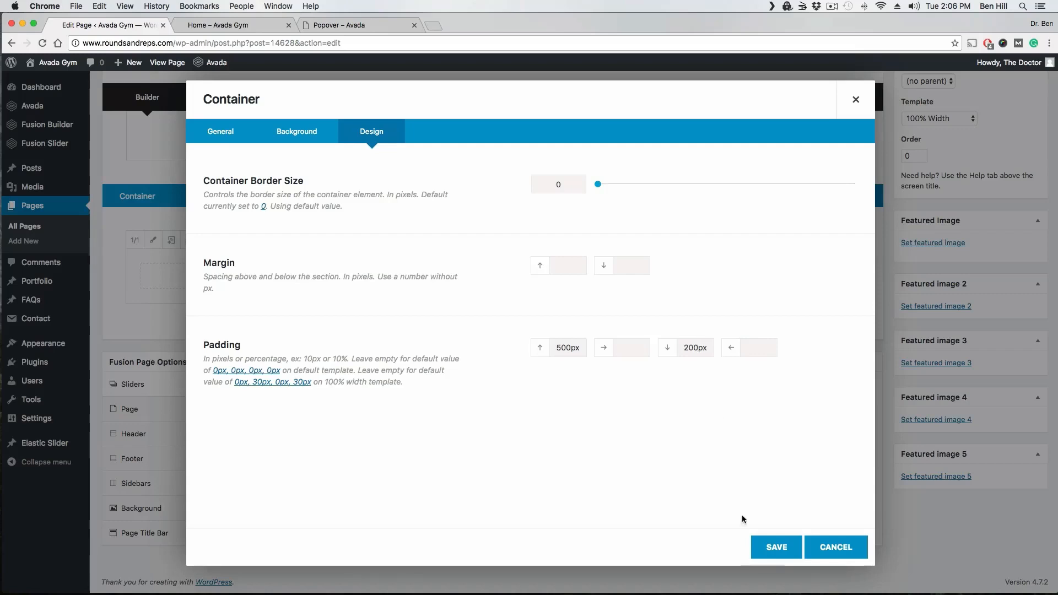
pyautogui.click(776, 550)
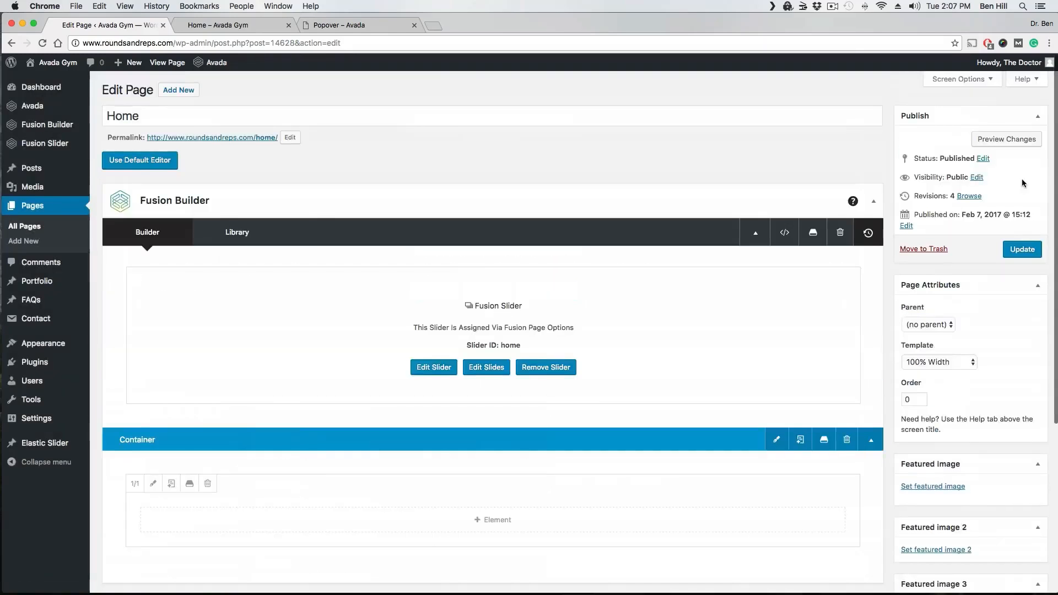
# Preview the Home page again and check the container's height and background image with the new bottom padding.
pyautogui.click(1025, 139)
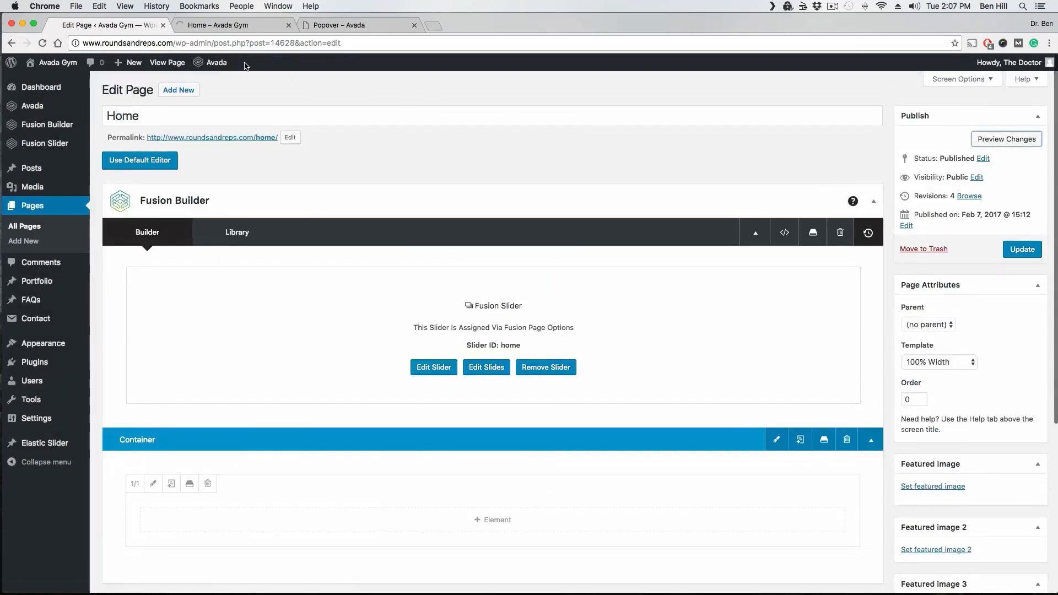
pyautogui.click(253, 26)
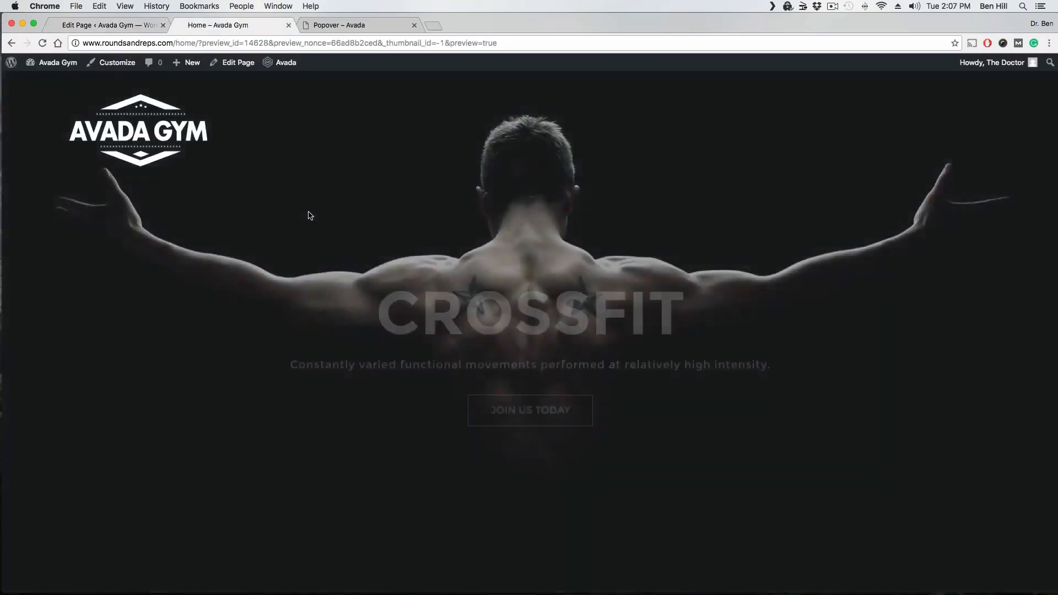
pyautogui.scroll(-6, 314, 208)
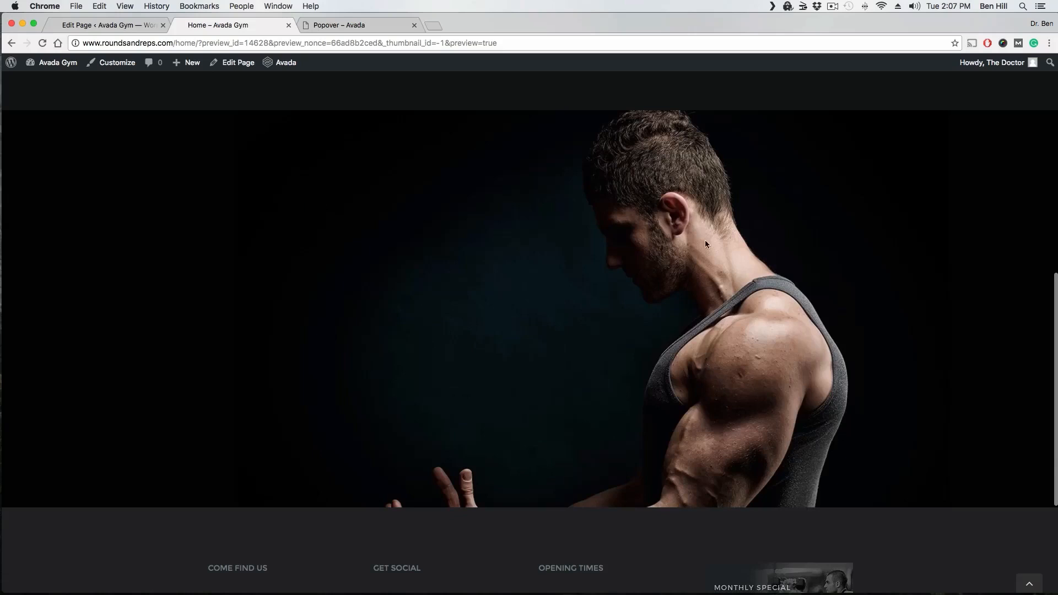
pyautogui.scroll(3, 664, 288)
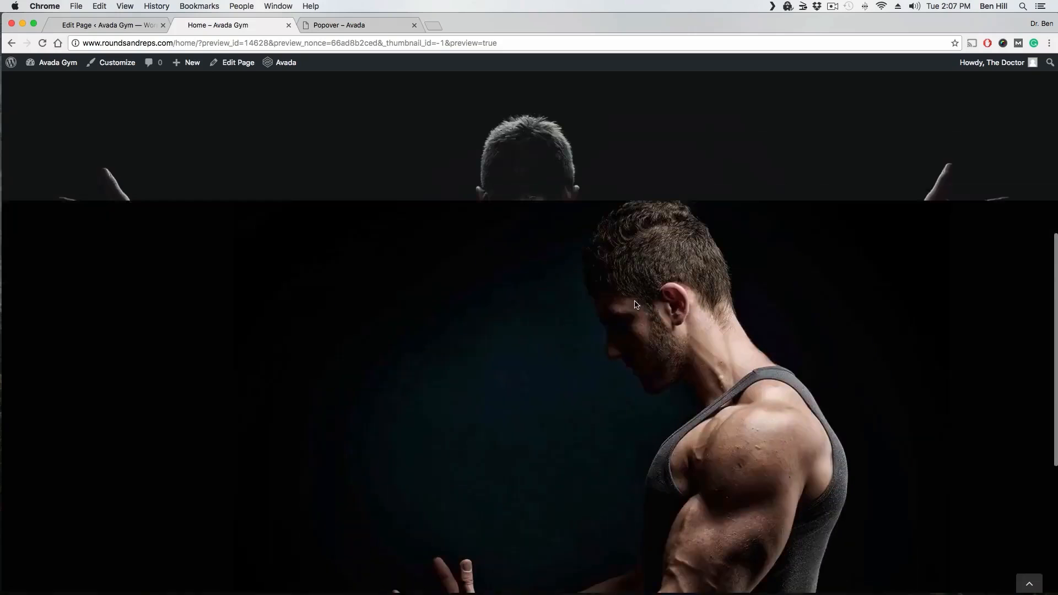
# Add a Content Boxes element to the container's full-width column.
pyautogui.click(88, 25)
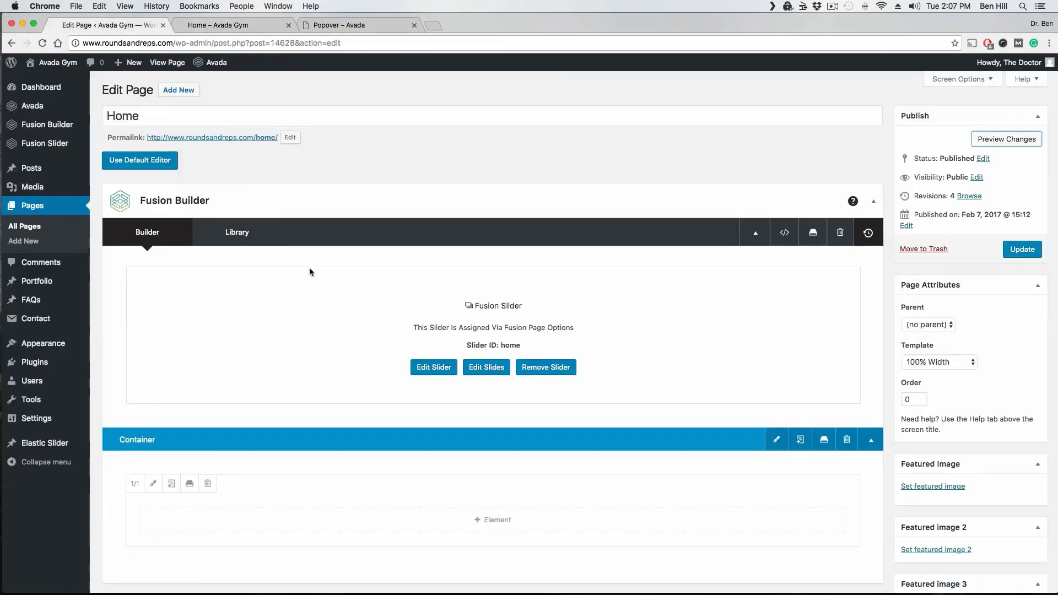
pyautogui.scroll(-3, 314, 259)
pyautogui.scroll(-2, 319, 259)
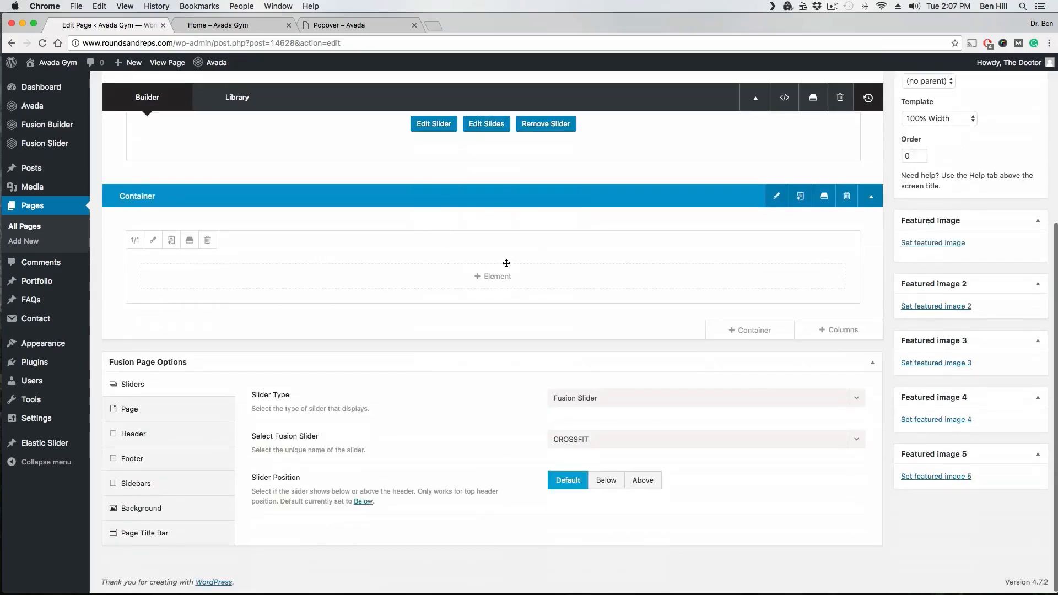
pyautogui.click(507, 281)
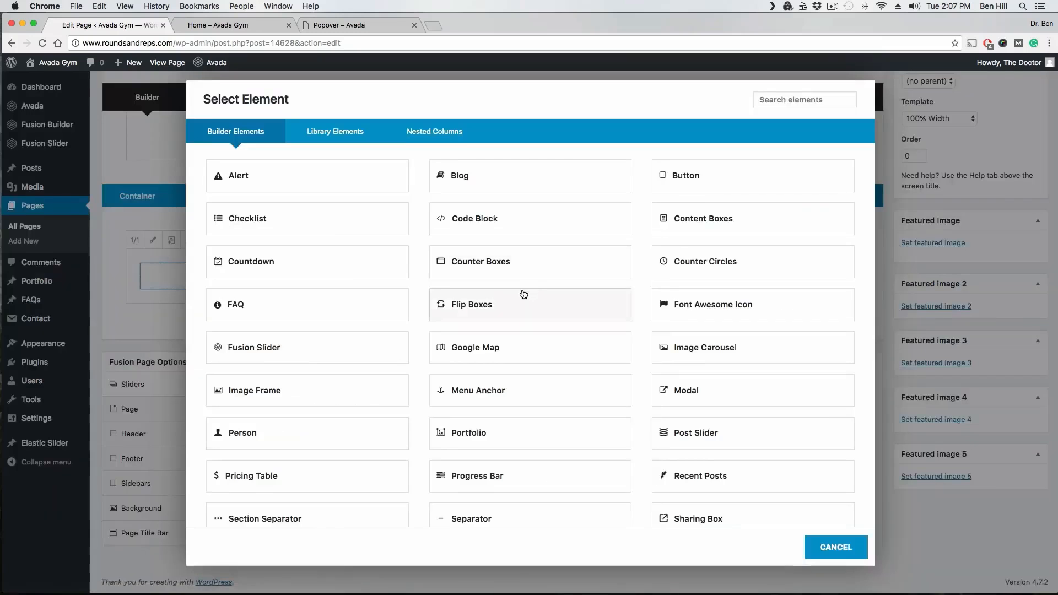
pyautogui.click(714, 230)
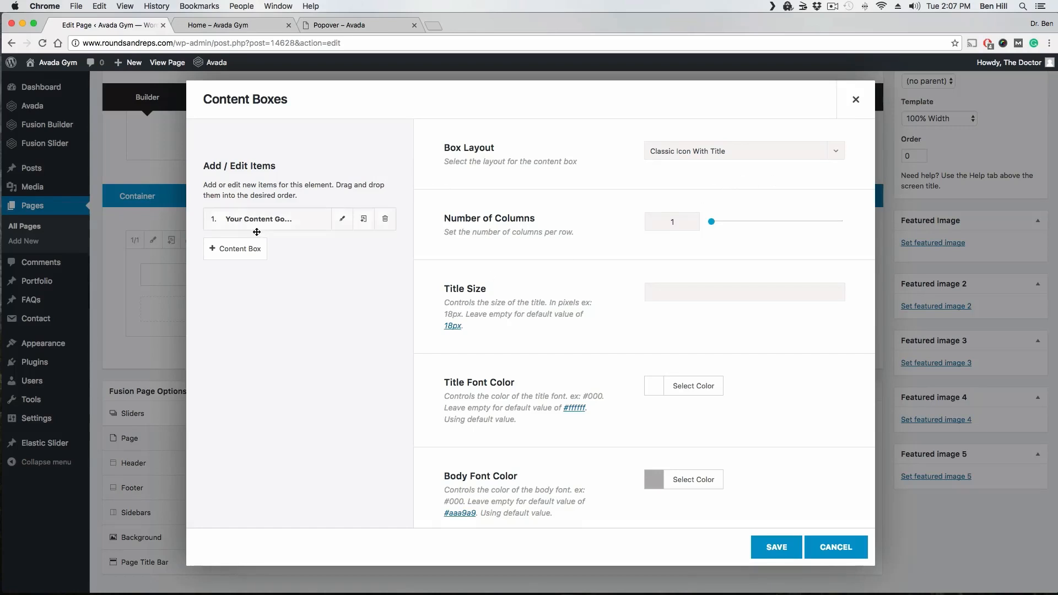
# Title the first content box "Hello This is a Box" and give it the leaf icon.
pyautogui.click(342, 221)
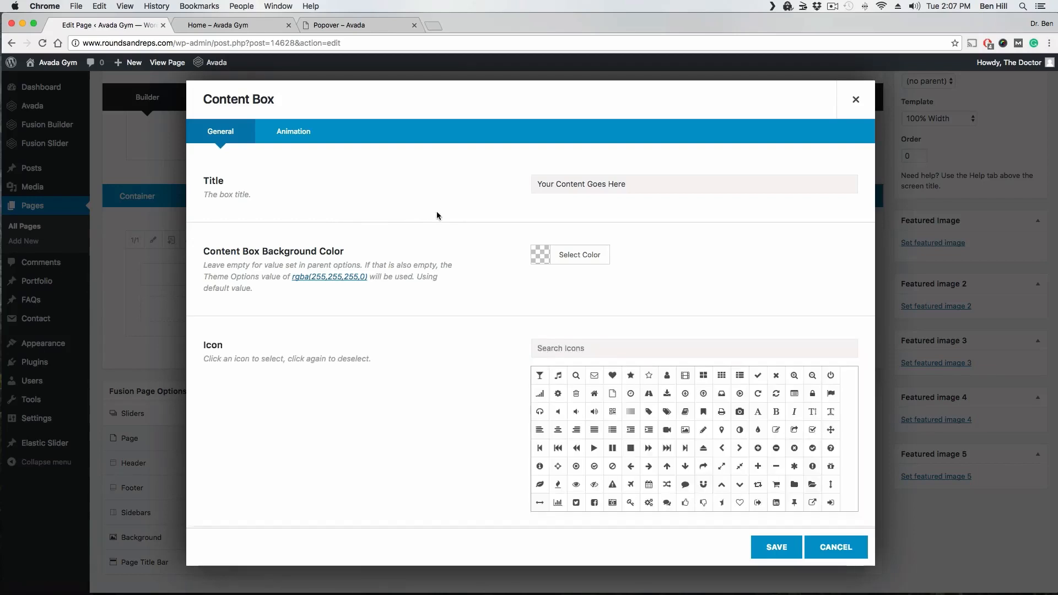
pyautogui.click(649, 184)
pyautogui.write('Hello This is a Box')
pyautogui.scroll(-5, 437, 284)
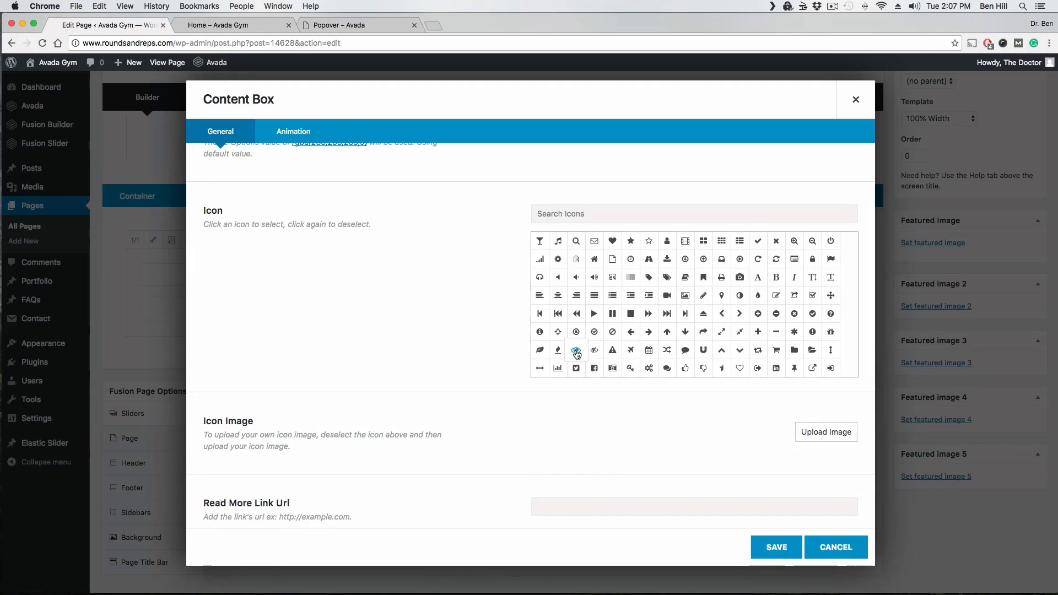
pyautogui.click(539, 350)
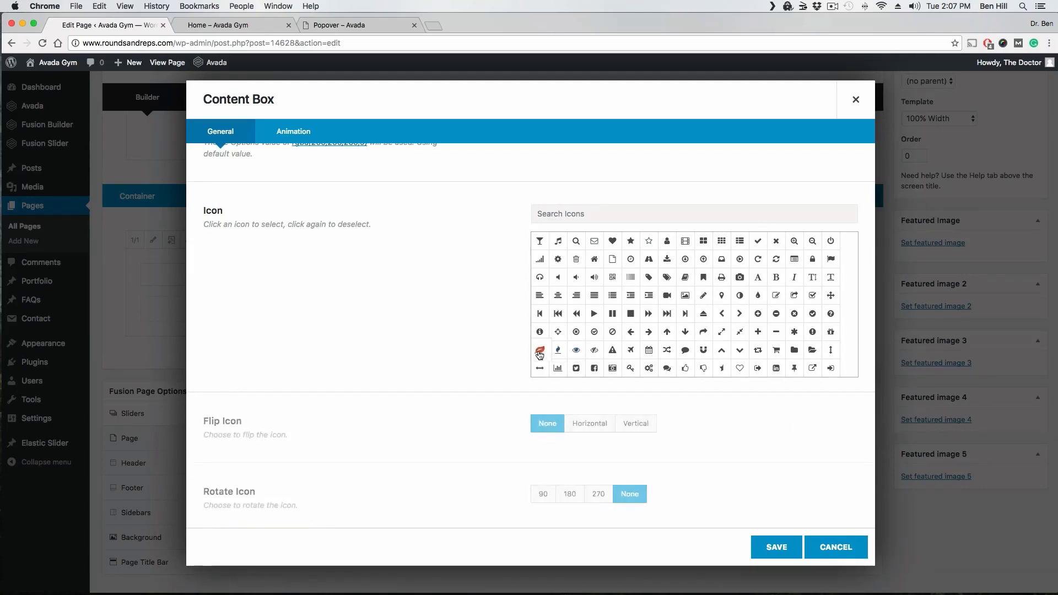
# Replace the content box's text with "Thank you for viewing our website" and save the box and the Content Boxes element.
pyautogui.scroll(-5, 451, 309)
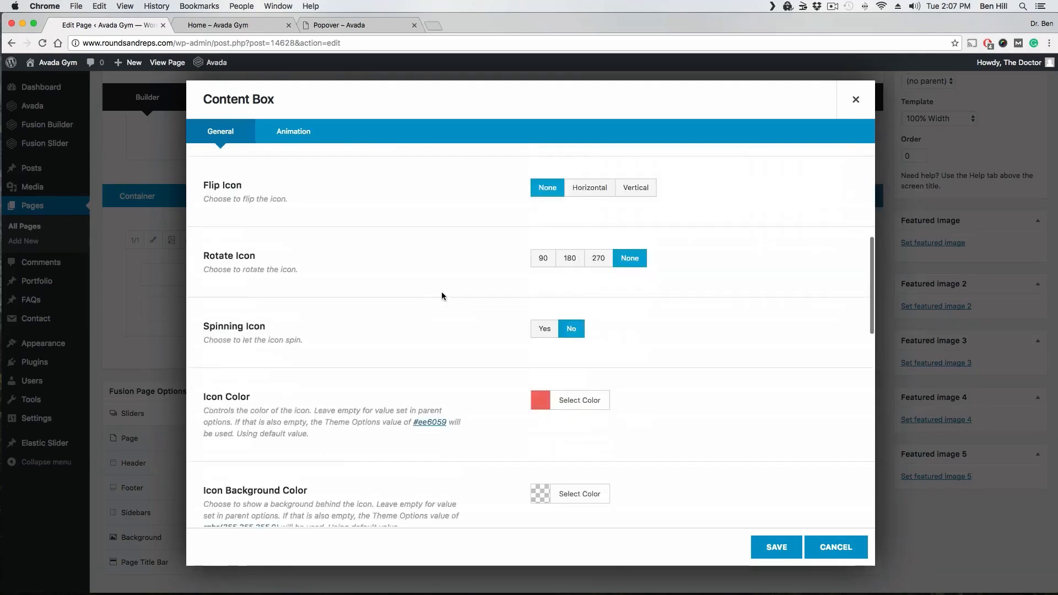
pyautogui.scroll(-1, 441, 271)
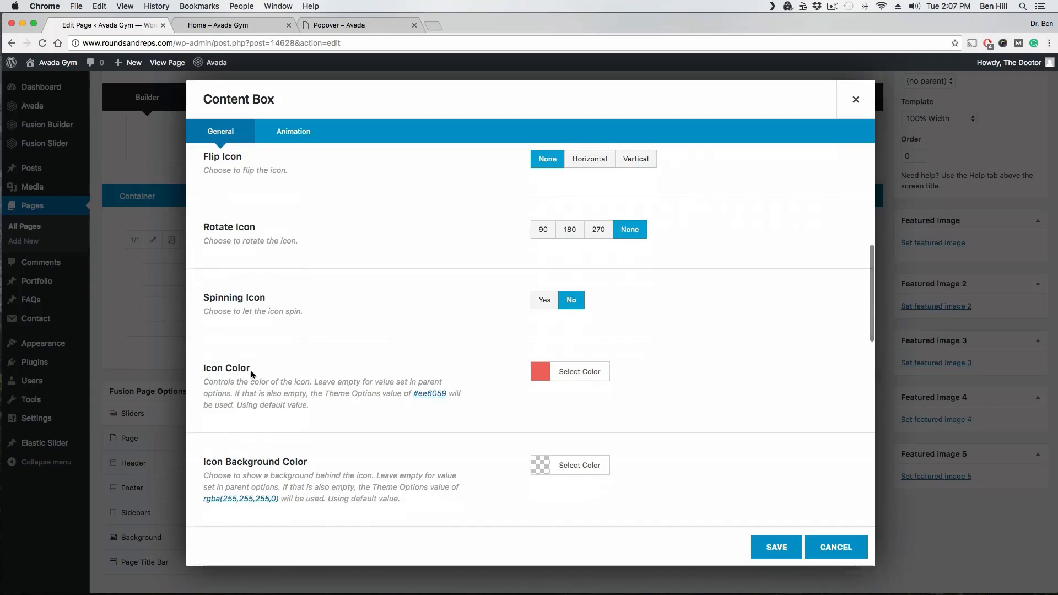
pyautogui.scroll(-4, 446, 297)
pyautogui.scroll(-7, 438, 303)
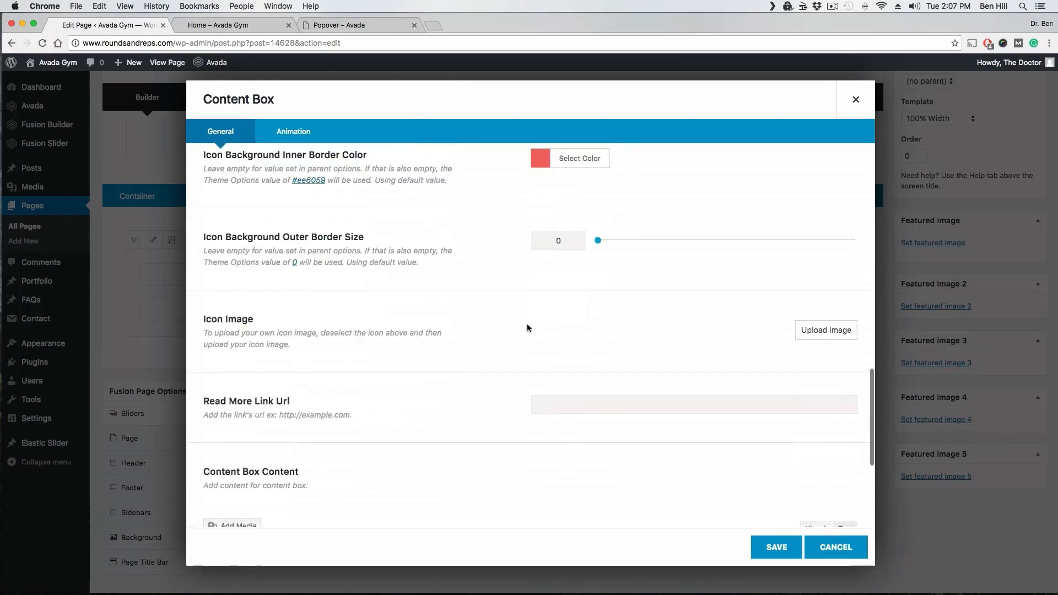
pyautogui.scroll(-1, 526, 325)
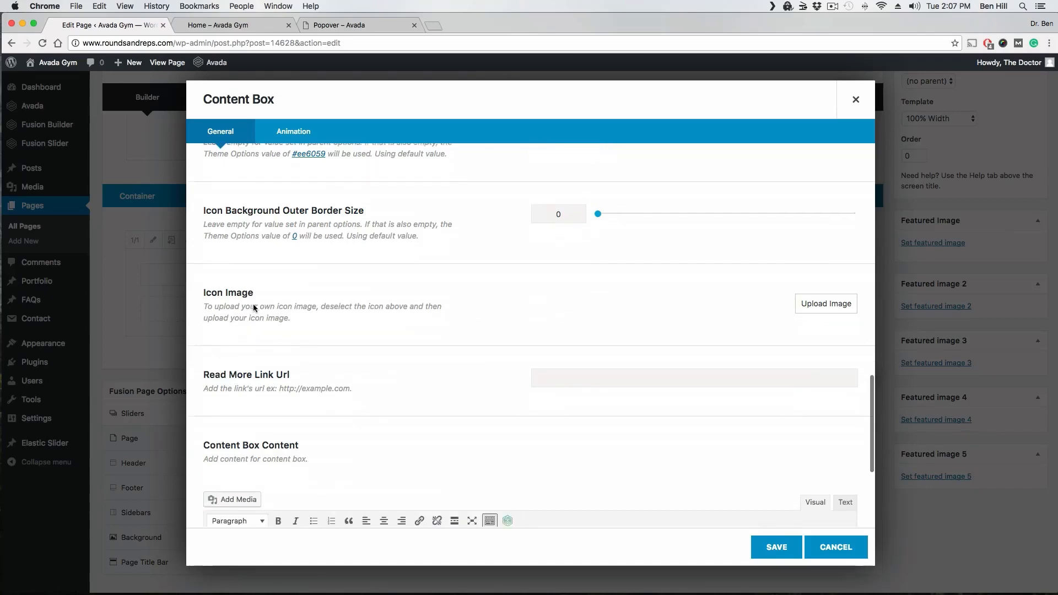
pyautogui.scroll(-4, 272, 290)
pyautogui.click(296, 388)
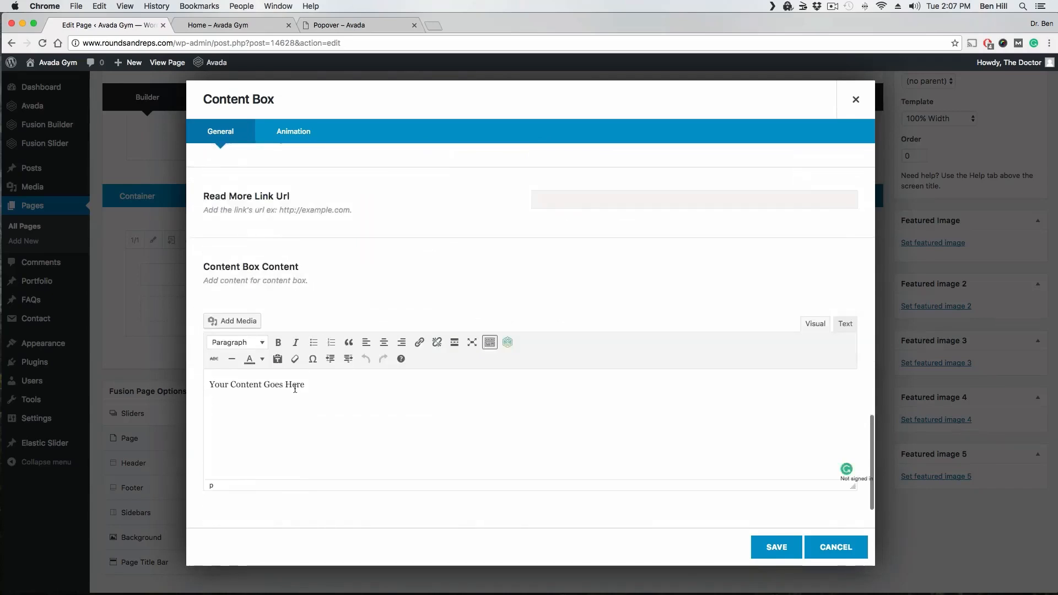
pyautogui.press('super+a')
pyautogui.press('BackSpace')
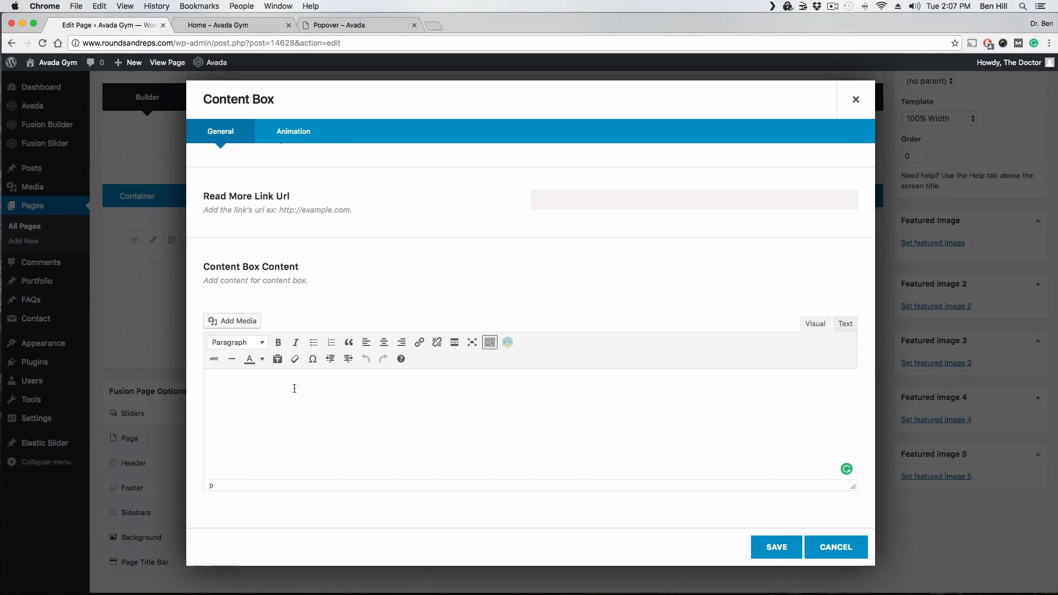
pyautogui.write('Thank you for vie')
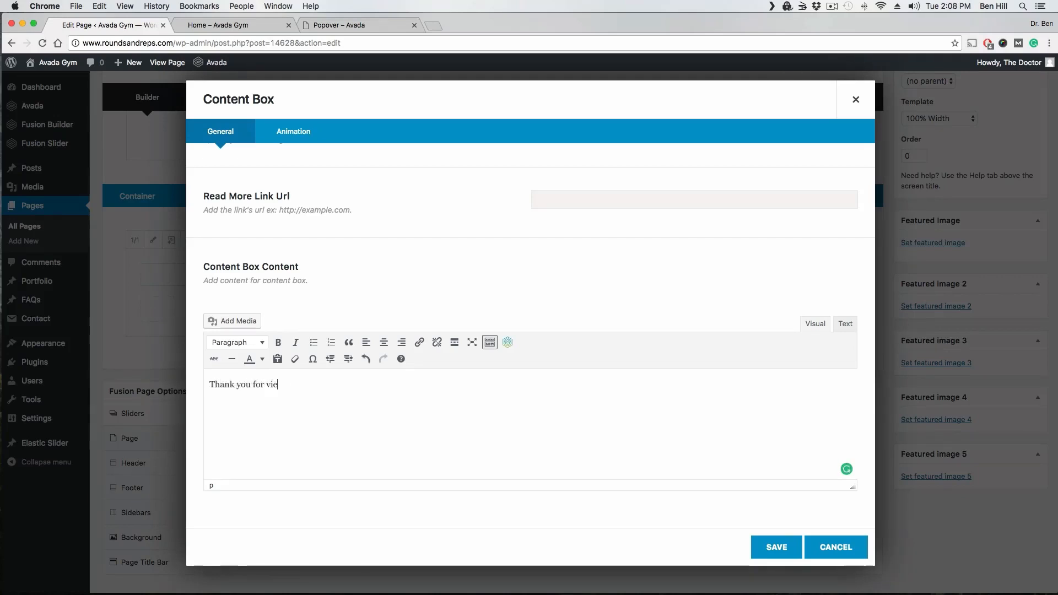
pyautogui.write('wing our website!')
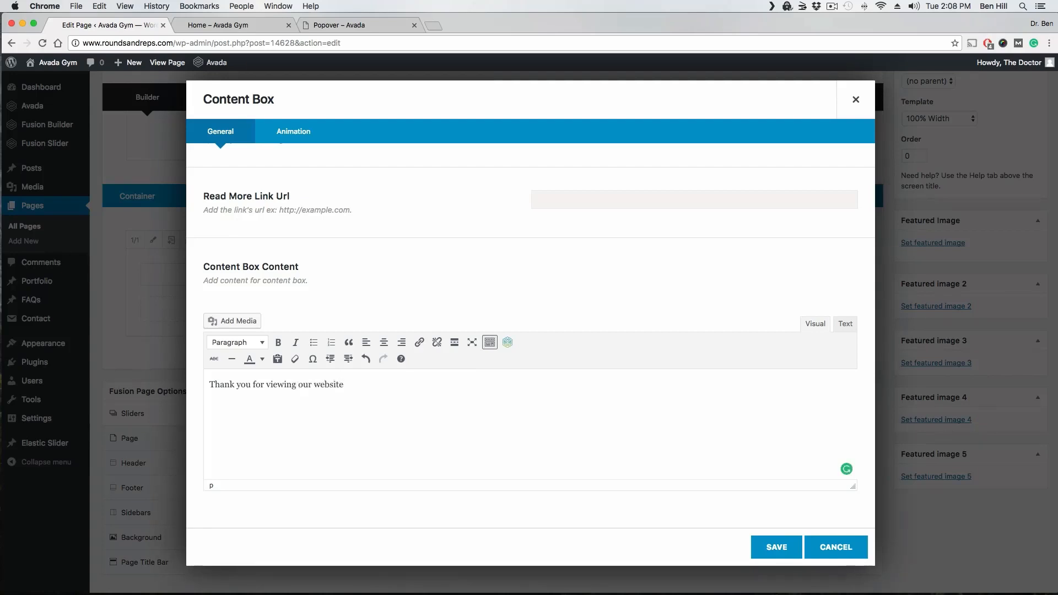
pyautogui.click(777, 547)
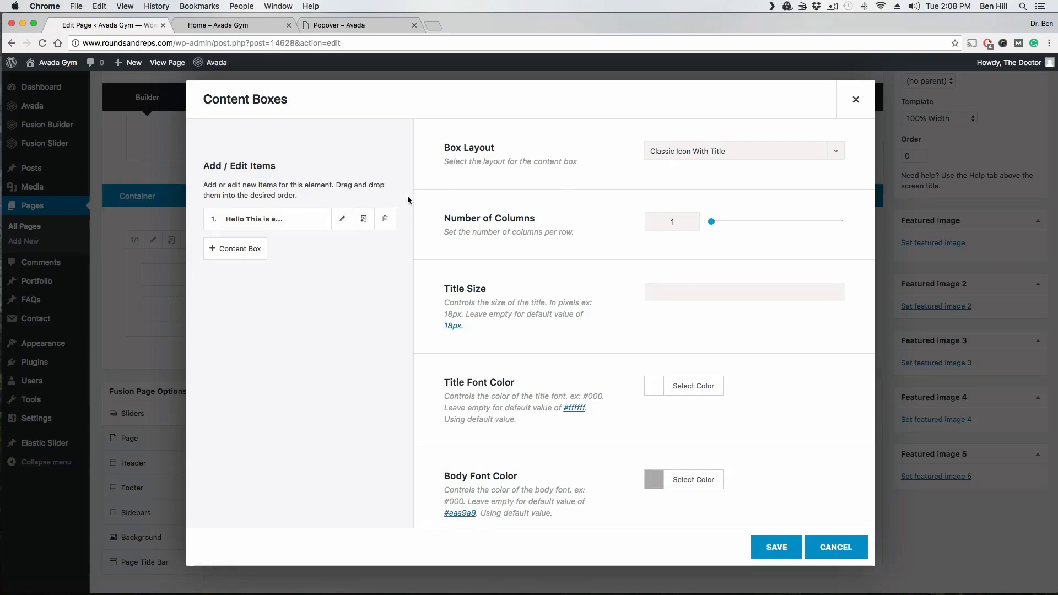
pyautogui.click(777, 548)
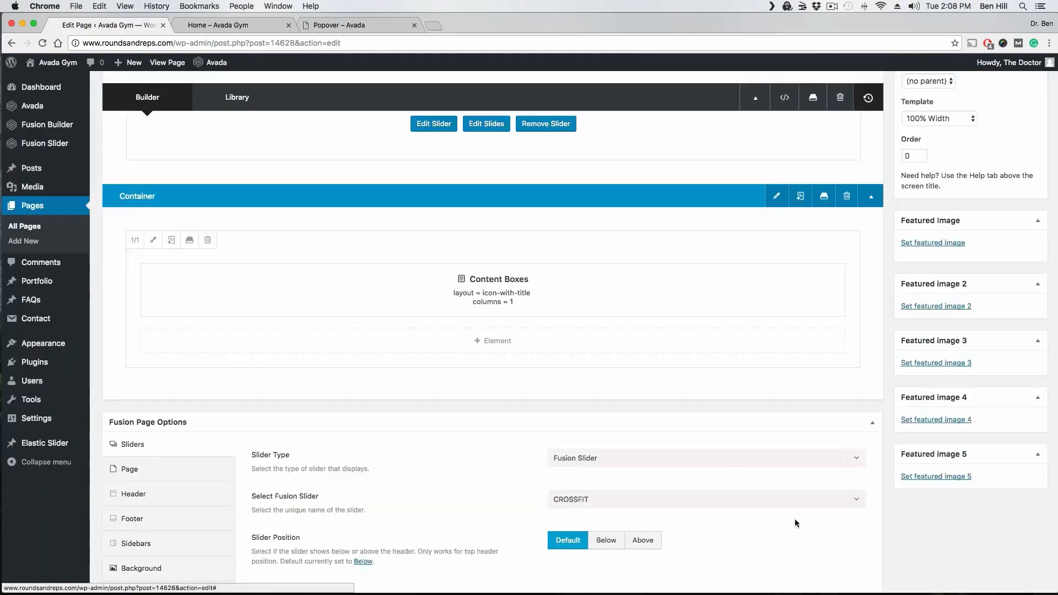
# Preview the Home page and check how the first content box looks over the container's background image.
pyautogui.scroll(5, 847, 372)
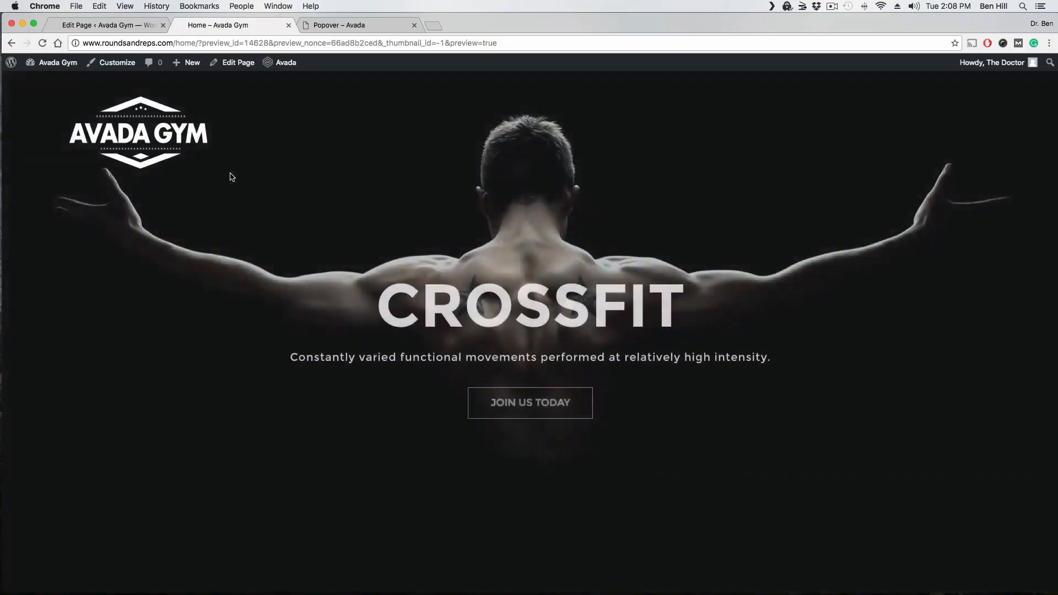
pyautogui.scroll(-7, 256, 186)
pyautogui.scroll(-3, 255, 185)
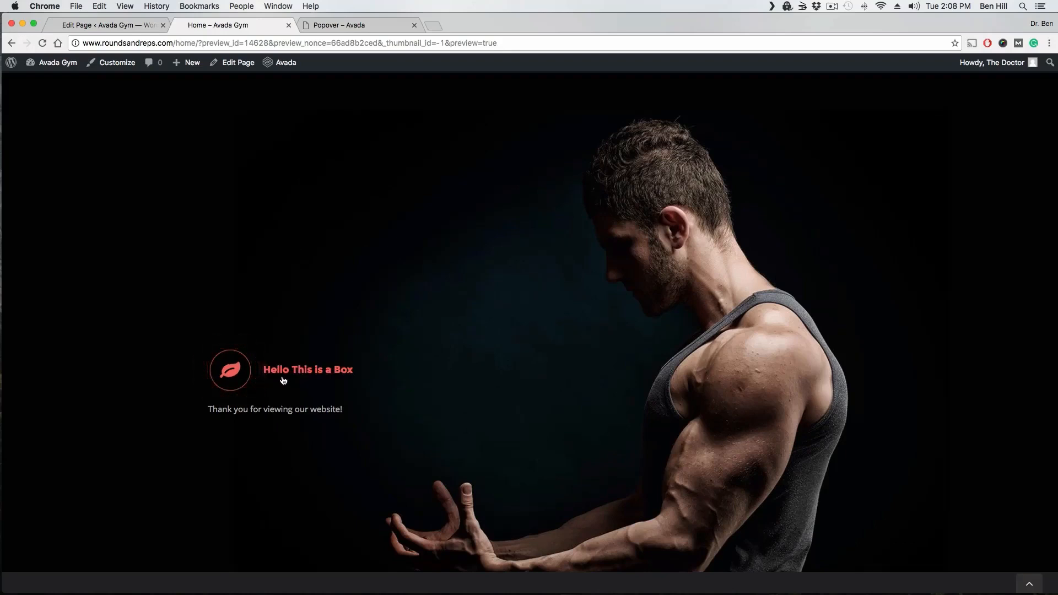
# Back in the page editor, add three more content boxes to the Content Boxes element and set its box layout to Classic Icon On Top.
pyautogui.click(113, 26)
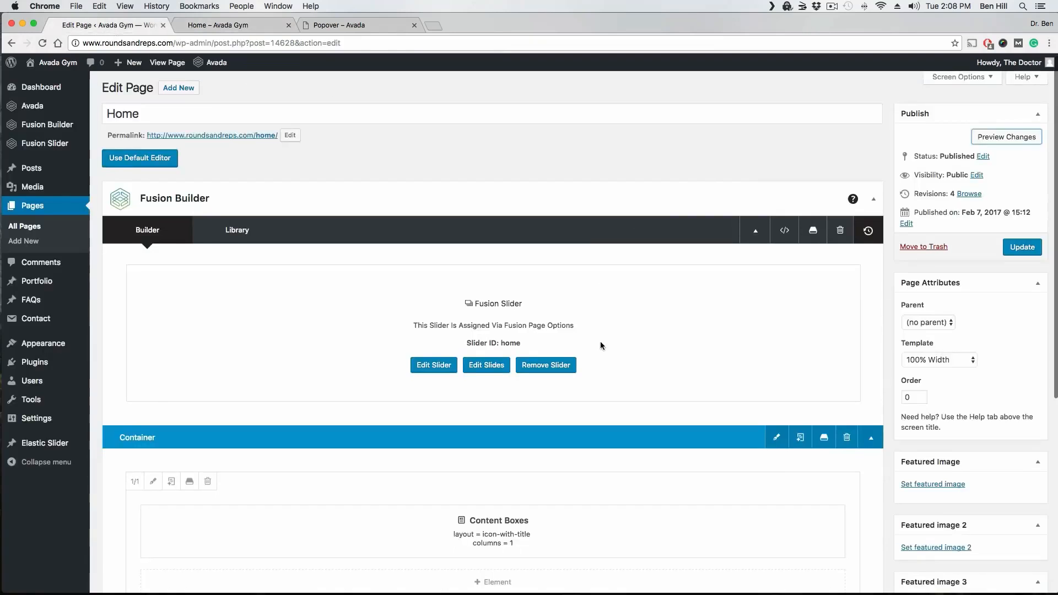
pyautogui.scroll(-5, 601, 346)
pyautogui.click(469, 302)
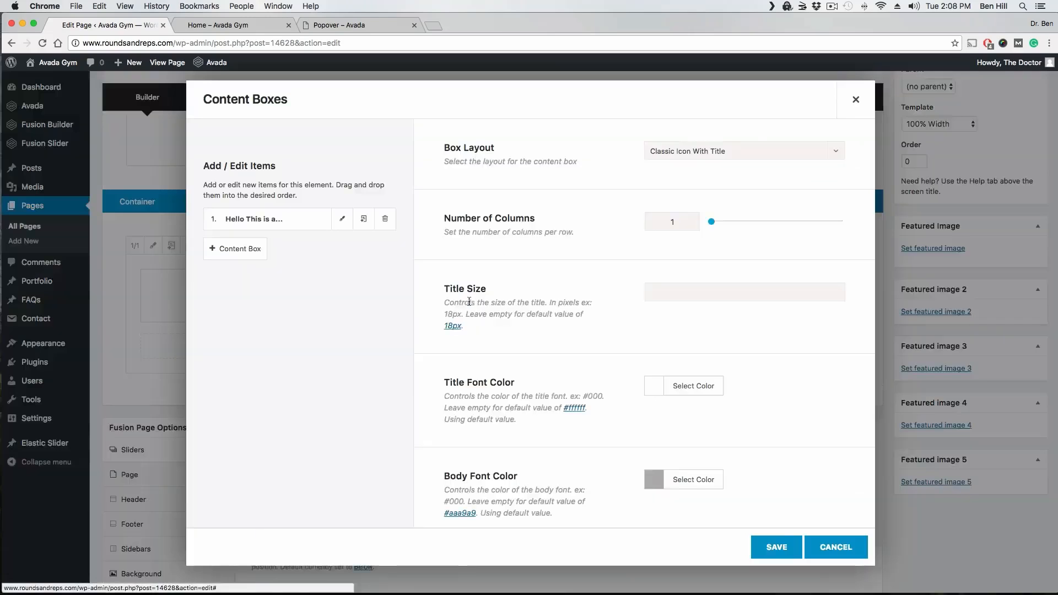
pyautogui.click(245, 252)
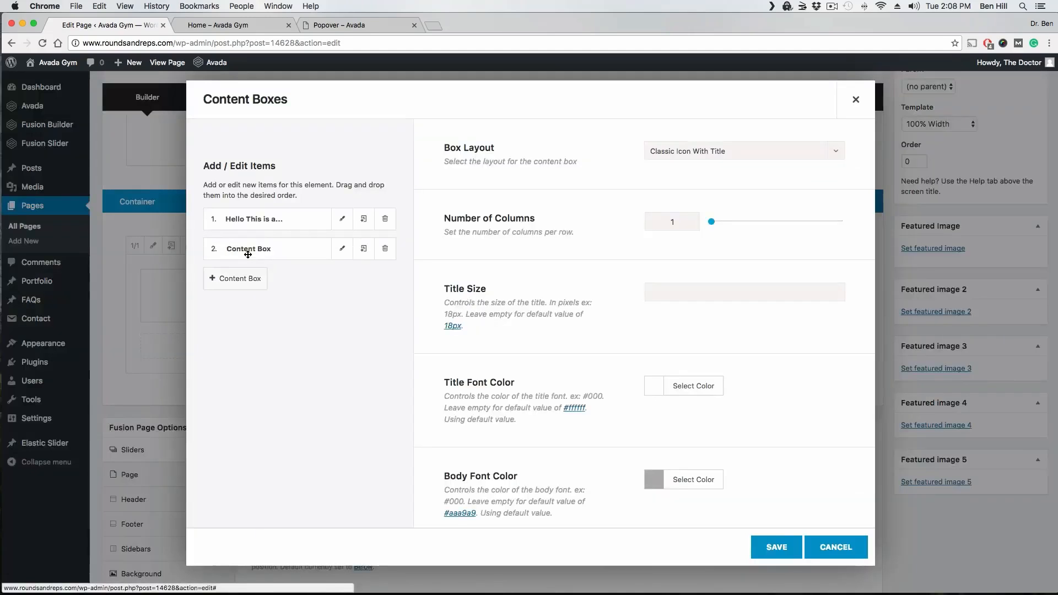
pyautogui.click(240, 287)
pyautogui.click(242, 308)
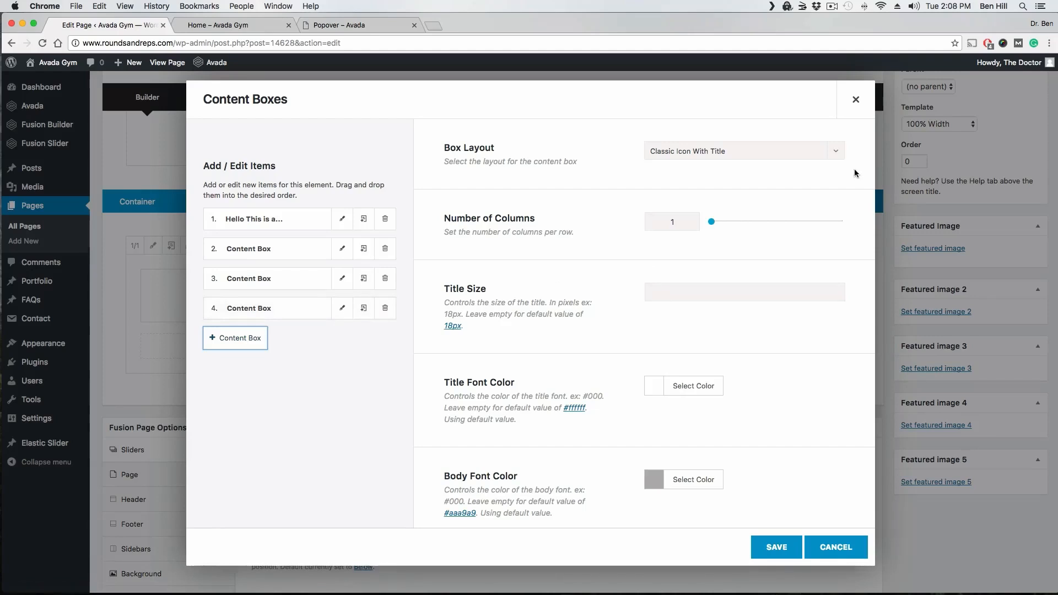
pyautogui.click(836, 158)
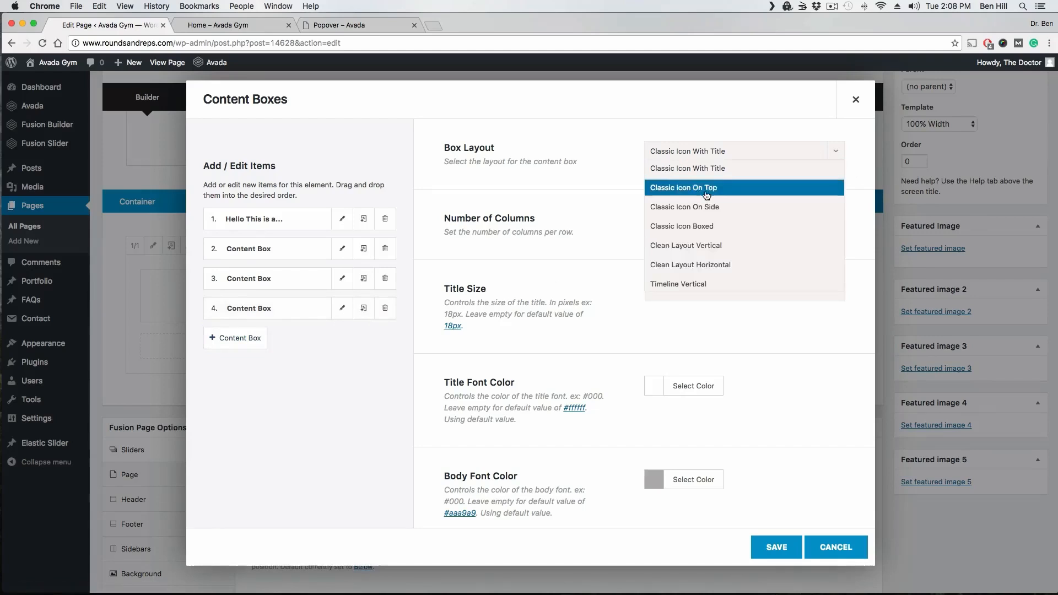
pyautogui.click(692, 188)
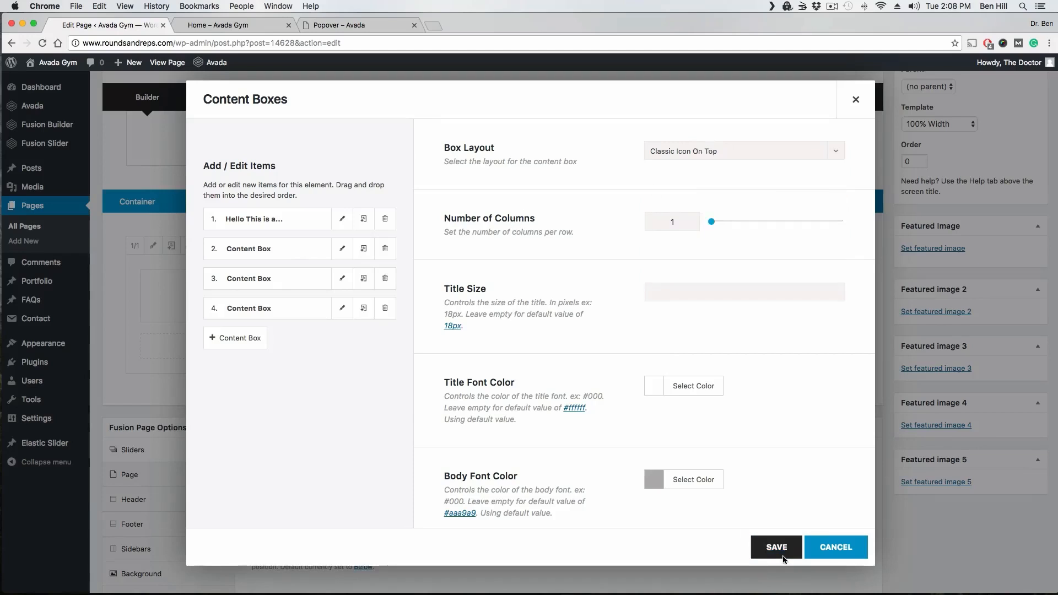
# Give the second, third and fourth content boxes the video camera, shopping cart and heart icons, and save the Content Boxes element.
pyautogui.click(342, 248)
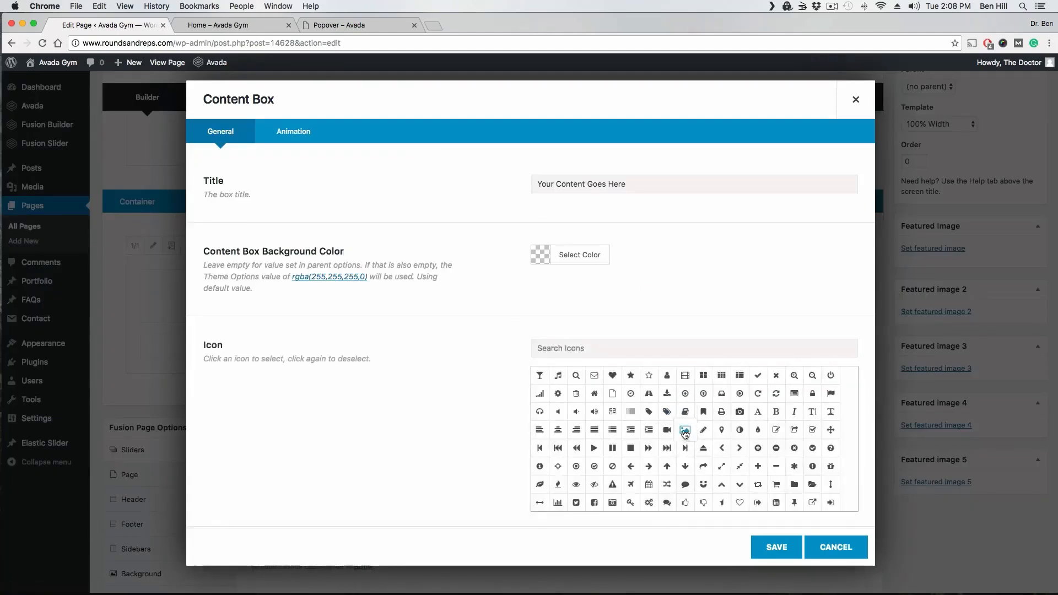
pyautogui.click(783, 549)
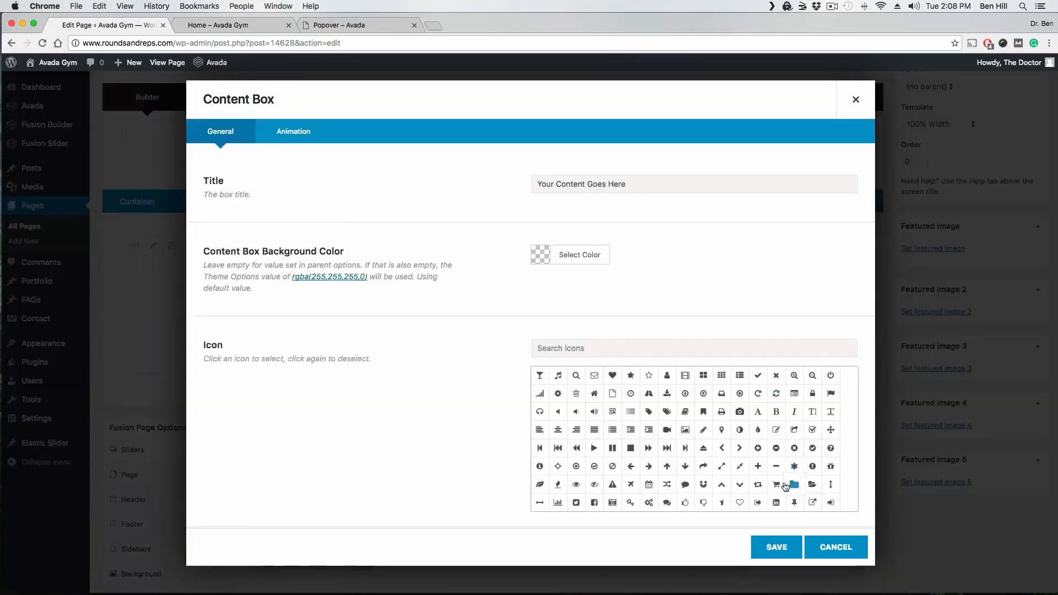
pyautogui.click(775, 548)
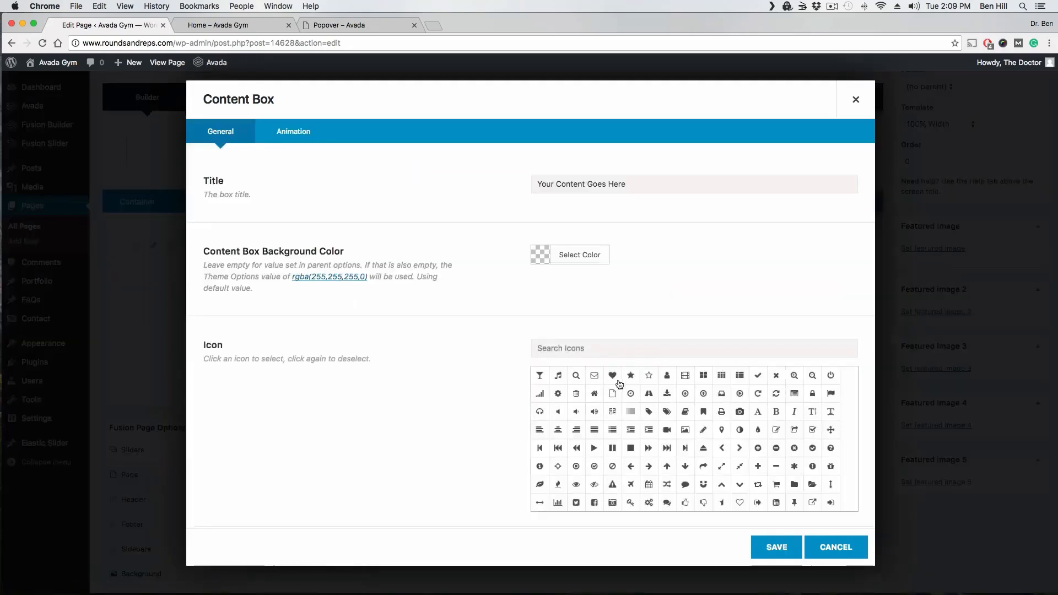
pyautogui.click(781, 557)
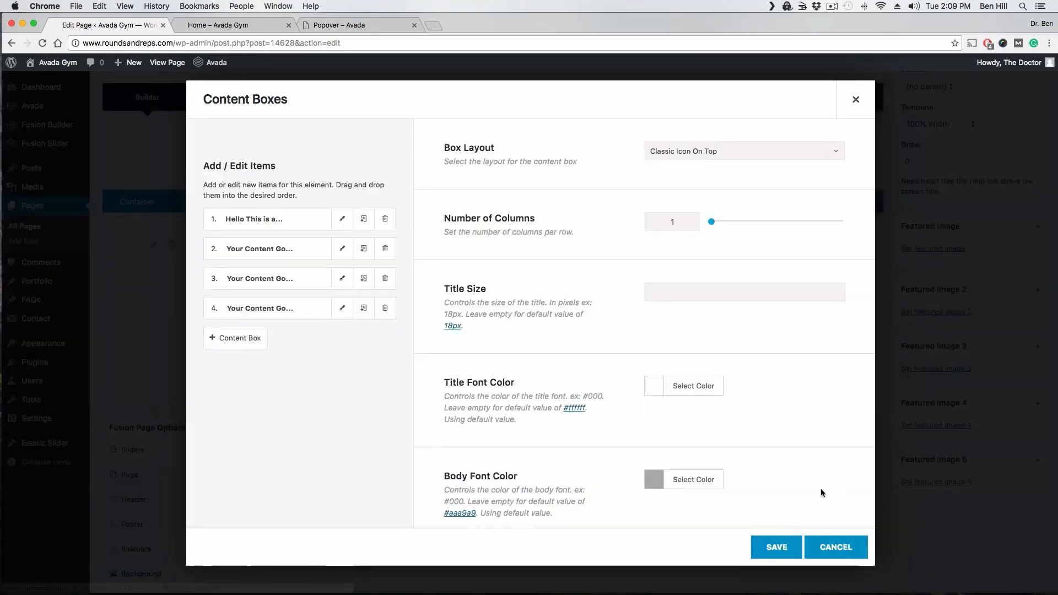
pyautogui.click(776, 548)
# Preview the Home page again and examine the layout and icons of the four content boxes.
pyautogui.scroll(5, 962, 212)
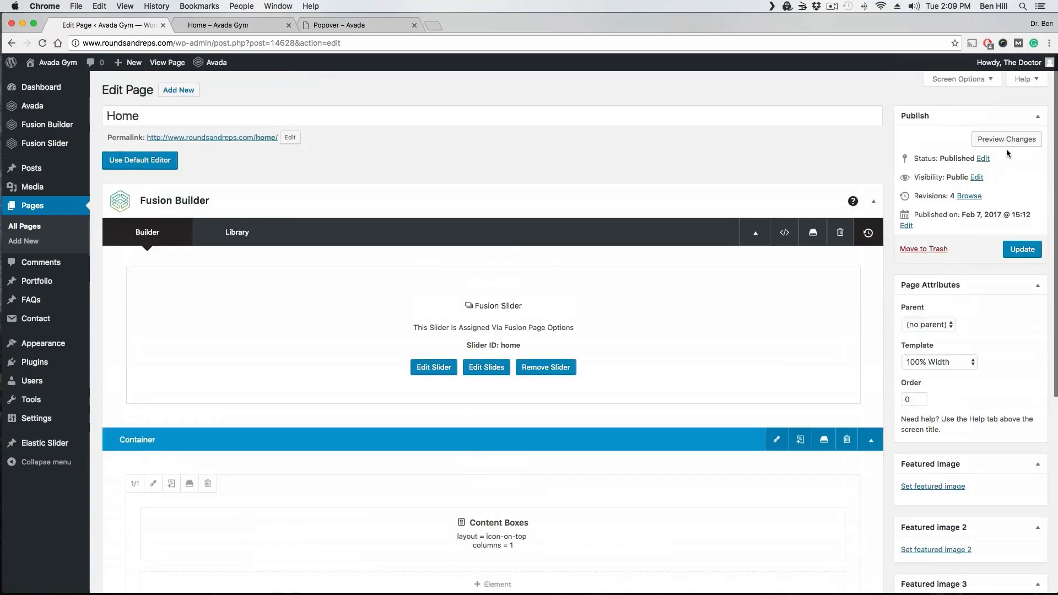
pyautogui.click(1005, 139)
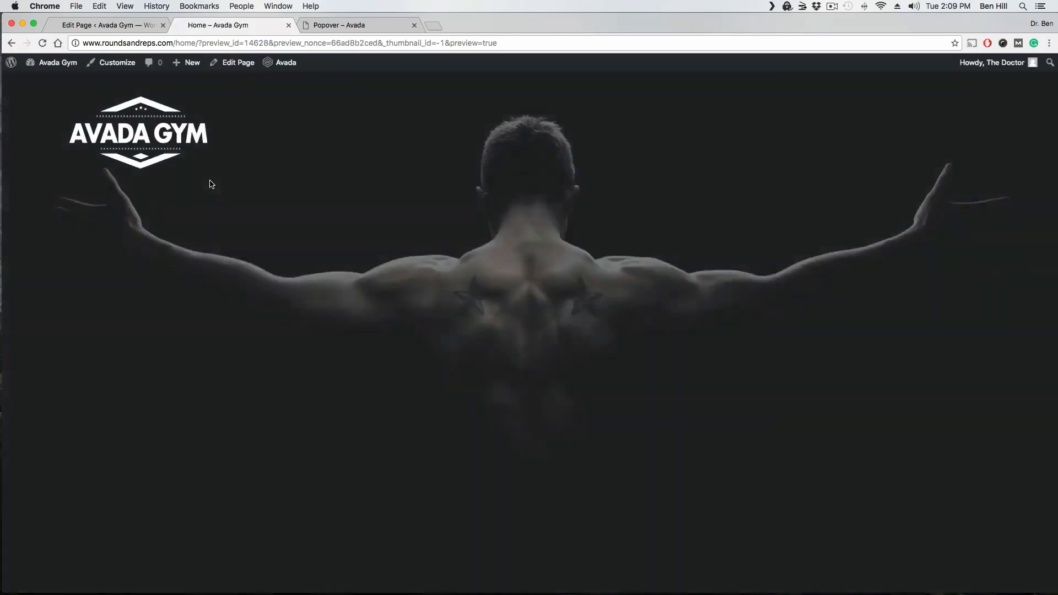
pyautogui.scroll(-10, 204, 259)
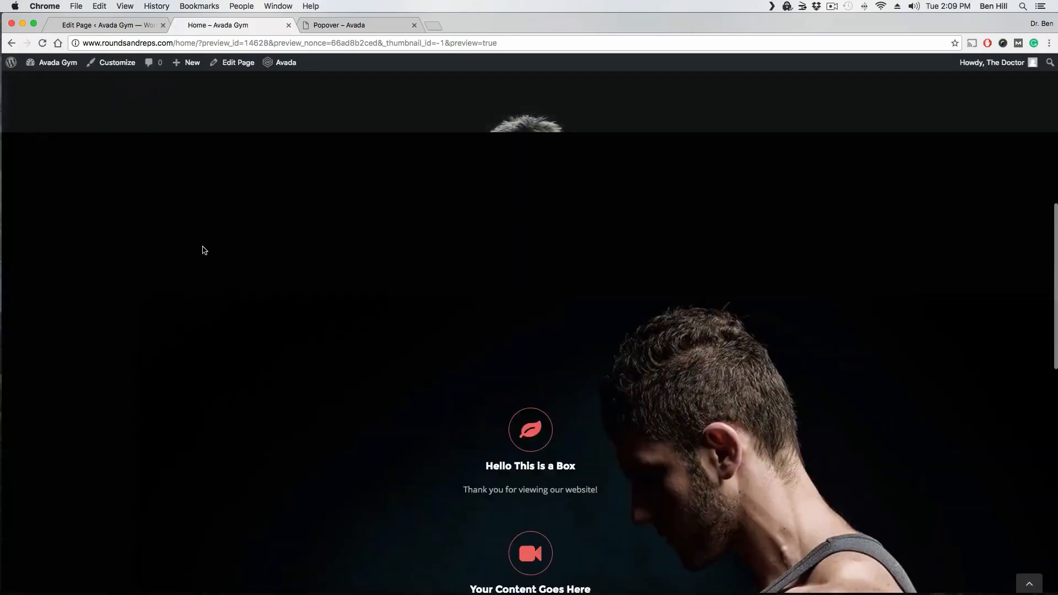
pyautogui.scroll(-5, 200, 244)
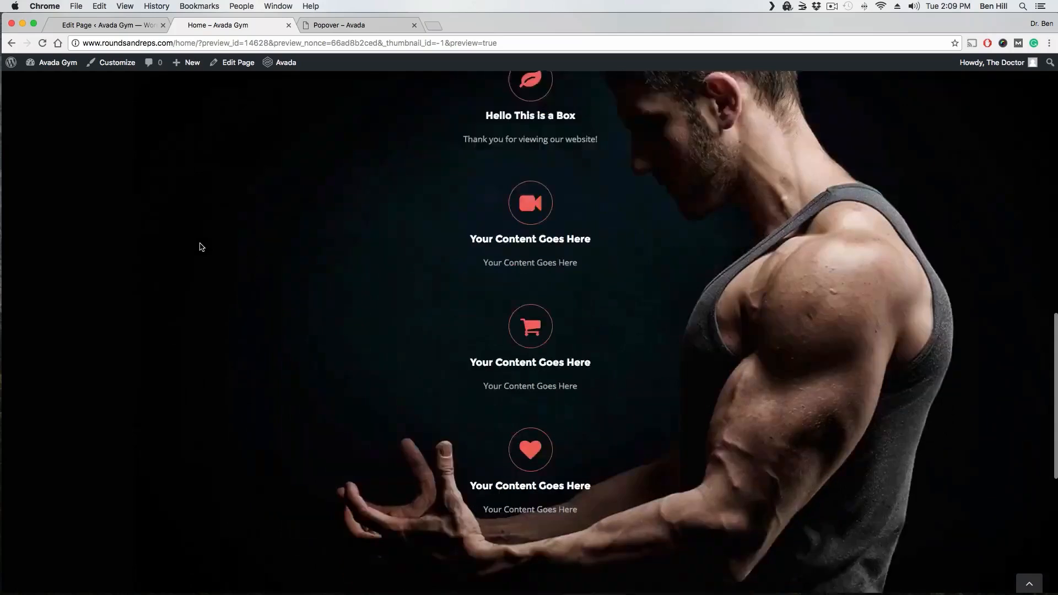
pyautogui.scroll(7, 213, 246)
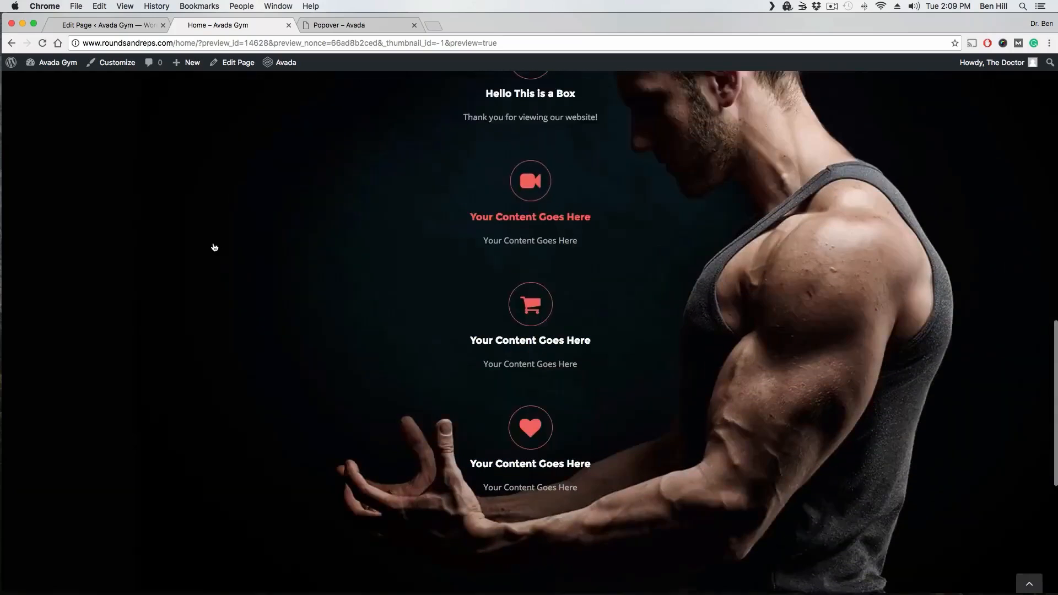
pyautogui.scroll(-1, 389, 225)
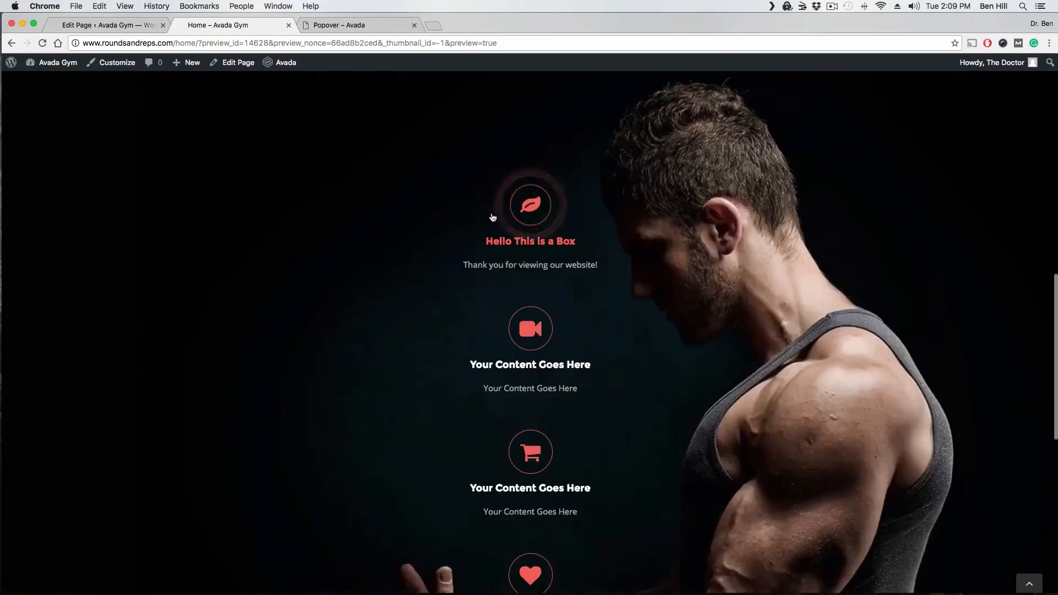
pyautogui.scroll(-3, 477, 270)
pyautogui.scroll(3, 486, 282)
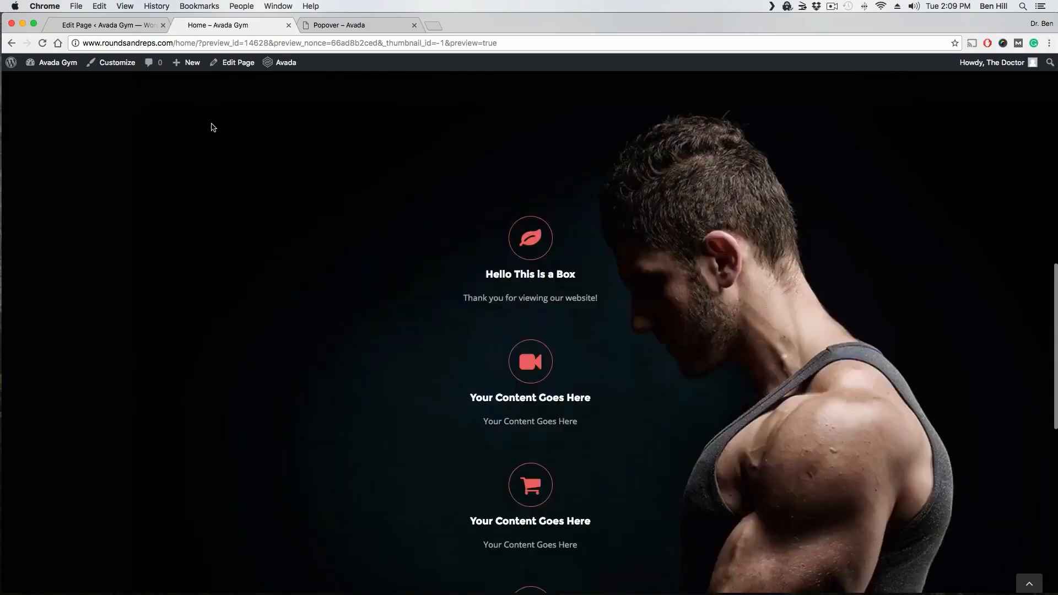
# Set the number of columns of the Content Boxes element to 4 and save the element.
pyautogui.click(111, 27)
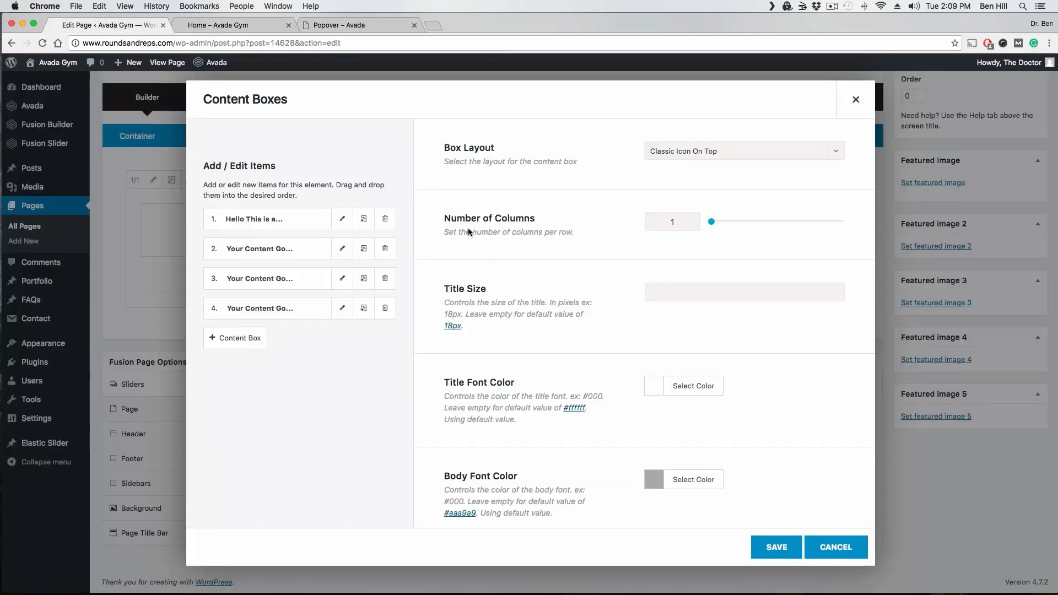
pyautogui.click(834, 548)
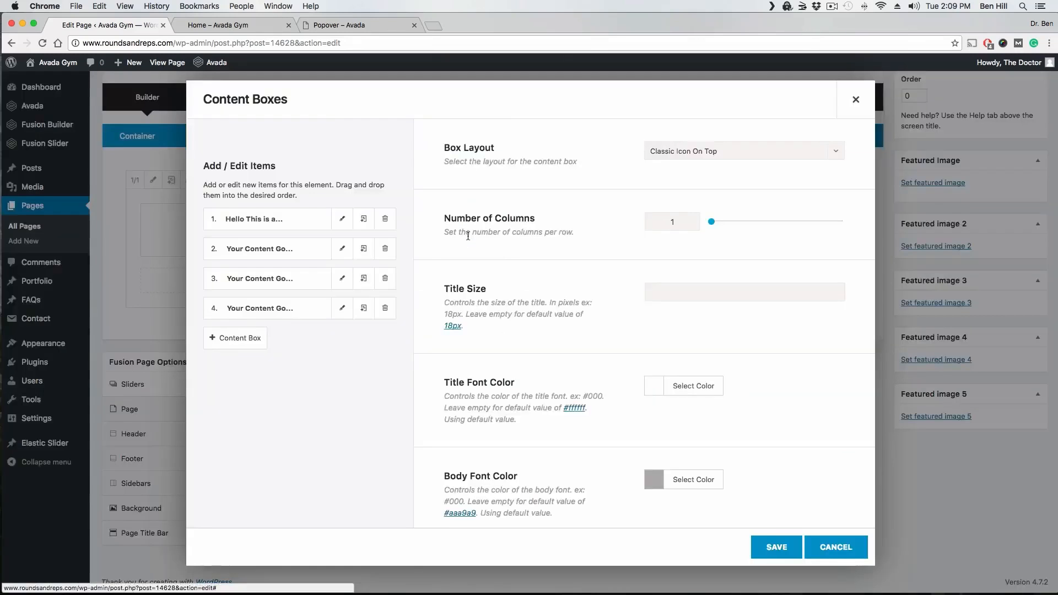
pyautogui.click(465, 230)
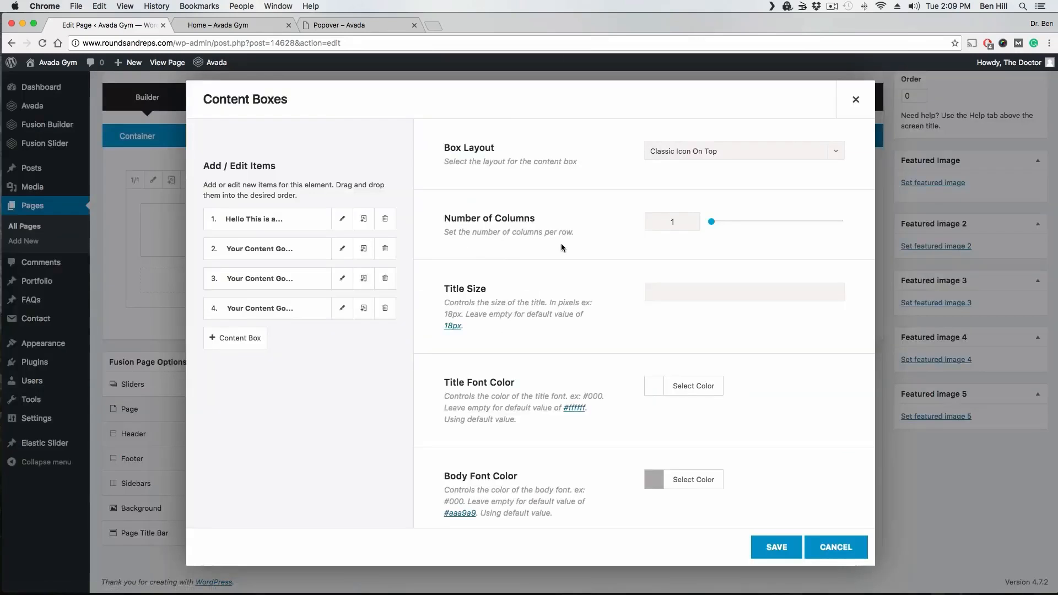
pyautogui.moveTo(711, 222); pyautogui.dragTo(777, 224)
pyautogui.click(778, 554)
# Preview the Home page changes and examine the content boxes layout and the footer beneath it.
pyautogui.scroll(3, 978, 243)
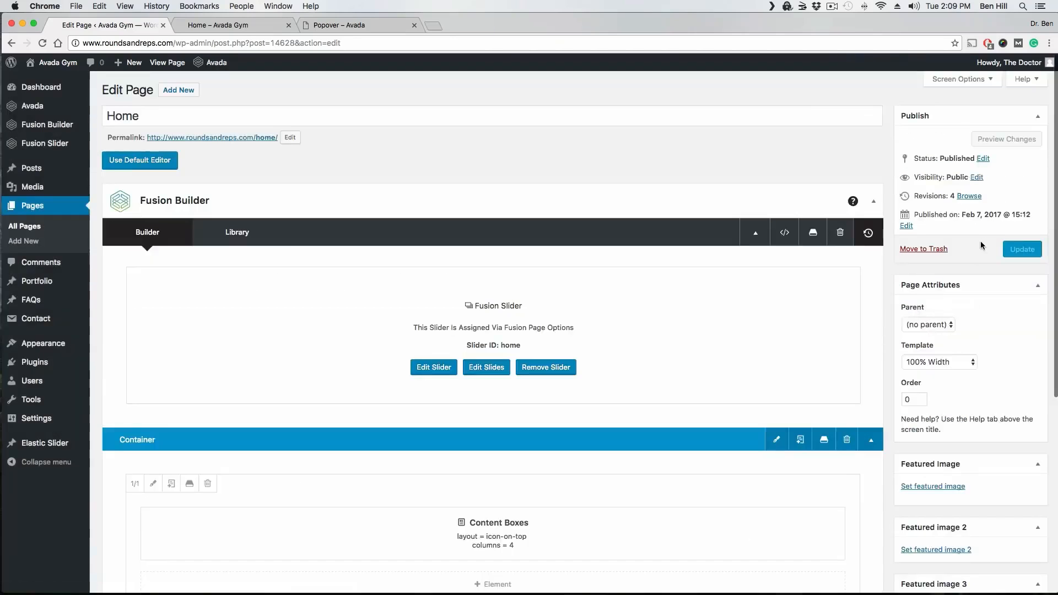
pyautogui.click(1013, 139)
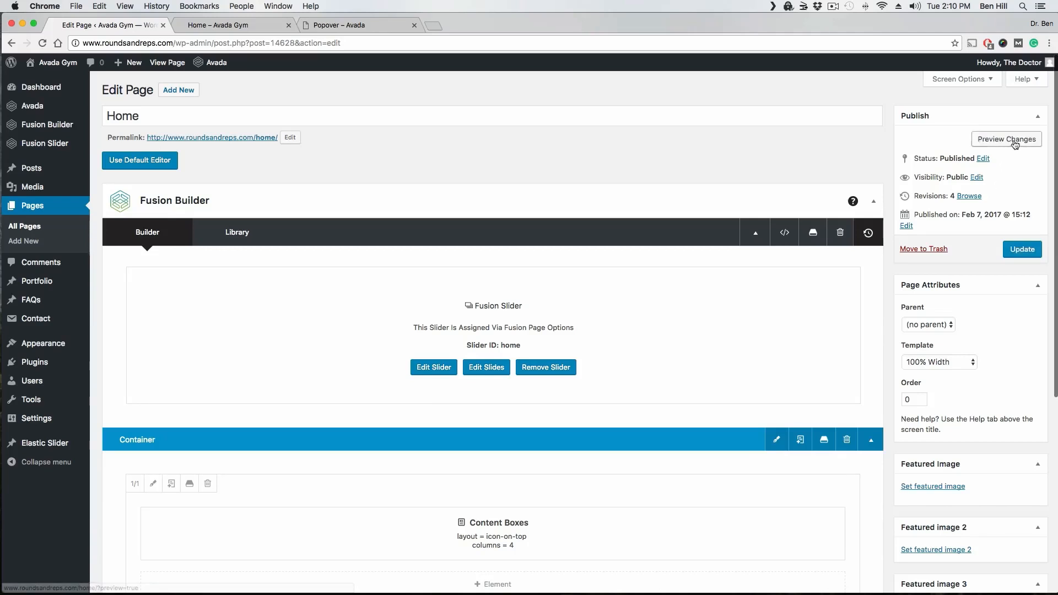
pyautogui.click(257, 28)
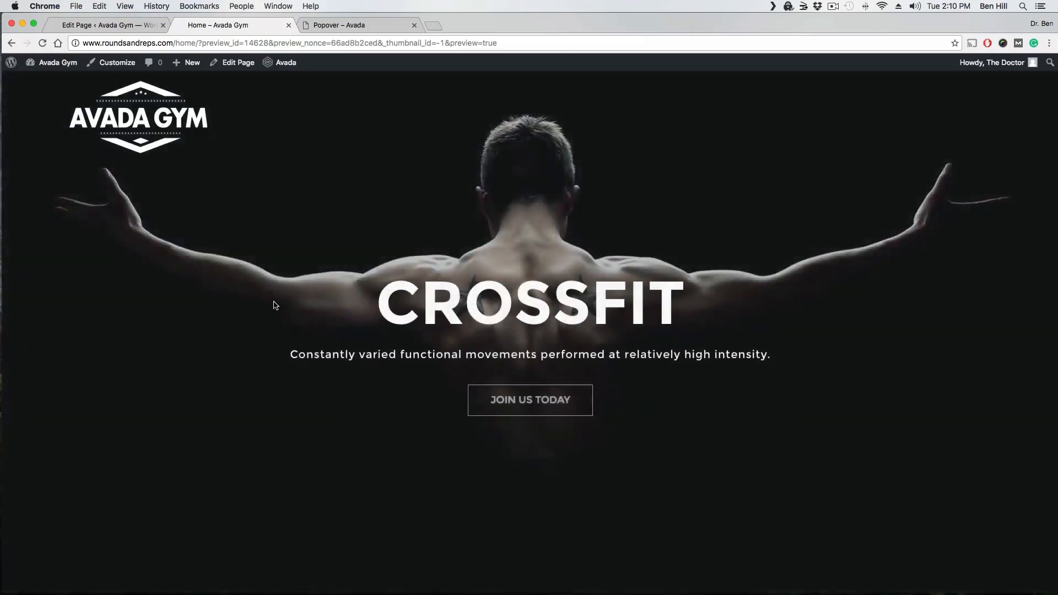
pyautogui.scroll(-10, 275, 305)
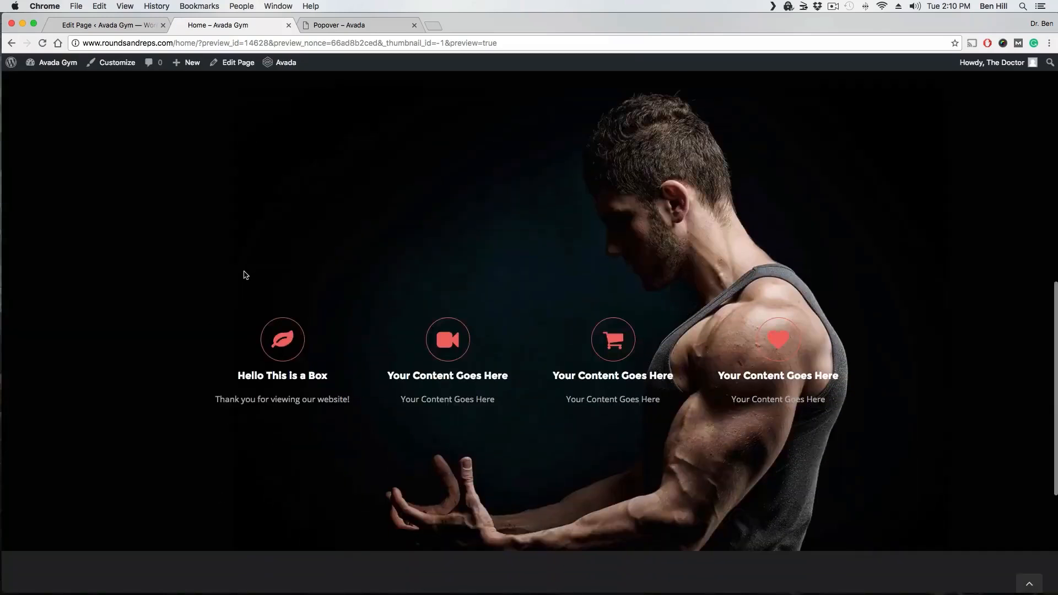
pyautogui.scroll(-1, 245, 275)
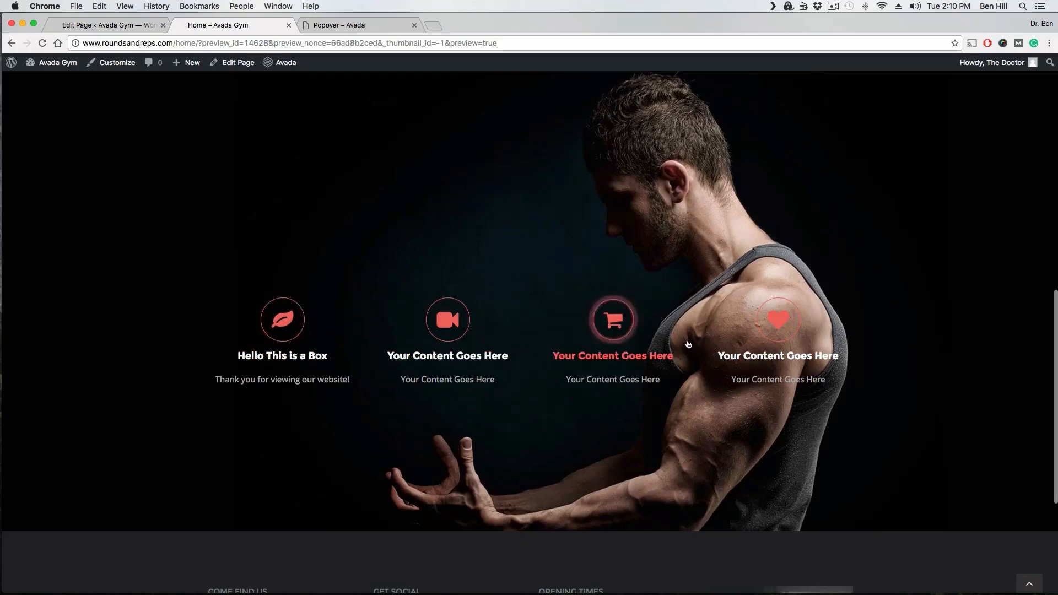
pyautogui.scroll(-1, 753, 355)
pyautogui.scroll(-3, 752, 355)
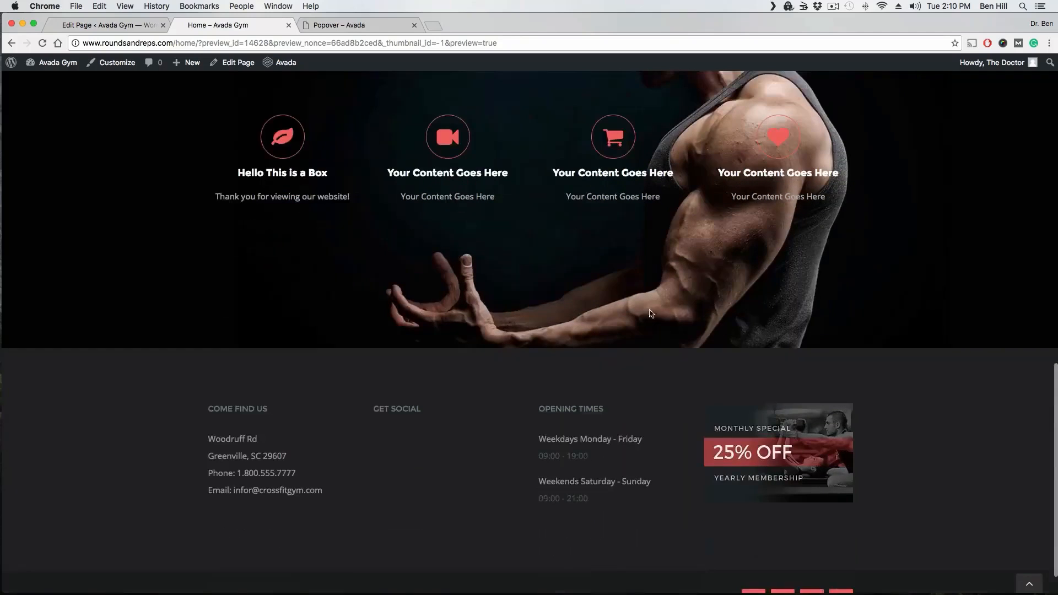
pyautogui.scroll(6, 309, 233)
# Return to the page editor and insert a new container with one full-width 1/1 column below the Content Boxes container.
pyautogui.click(122, 28)
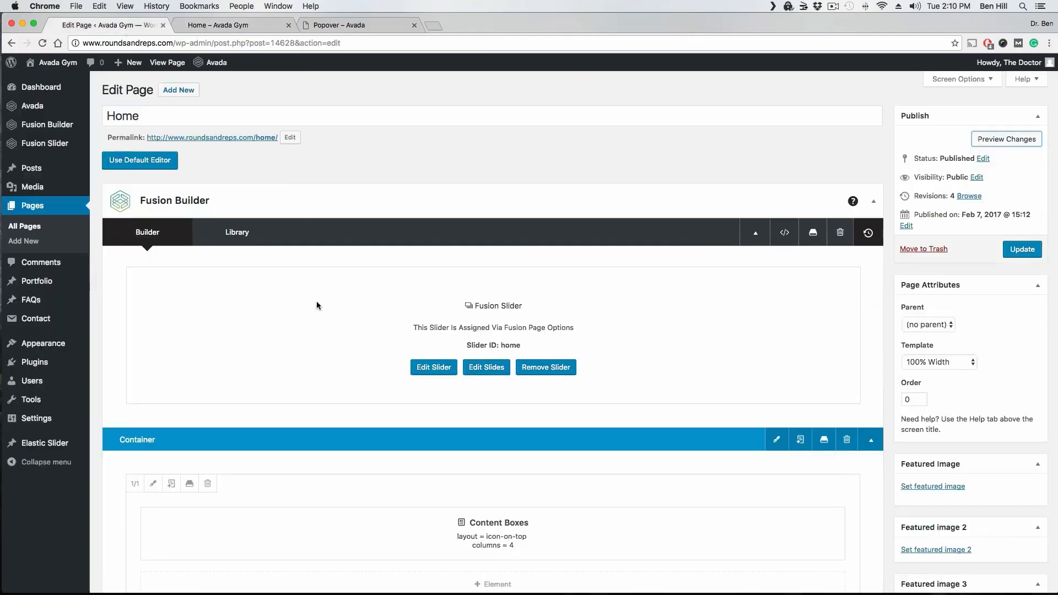
pyautogui.scroll(-5, 302, 338)
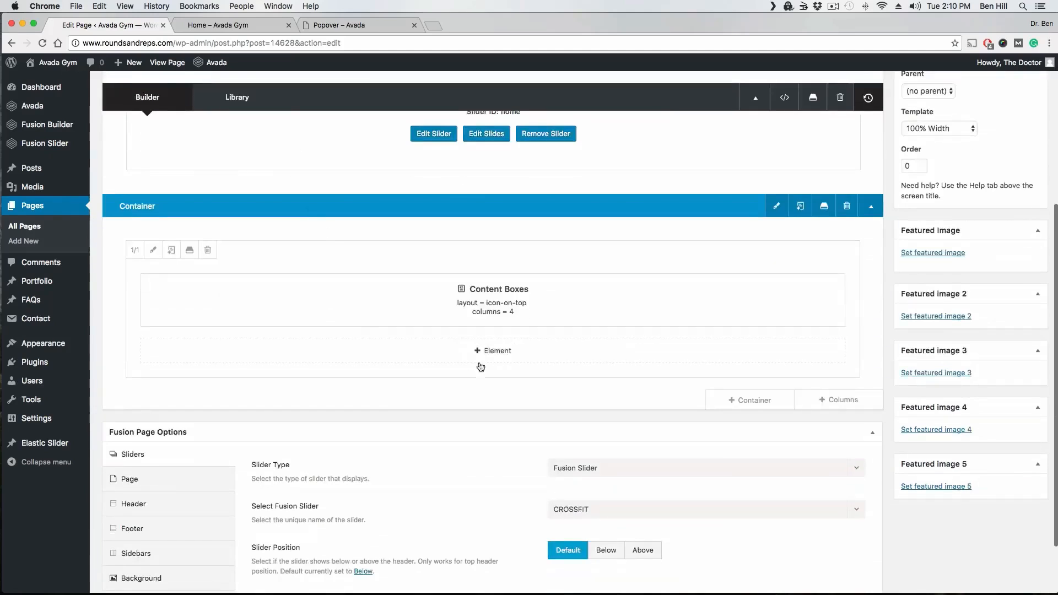
pyautogui.click(754, 405)
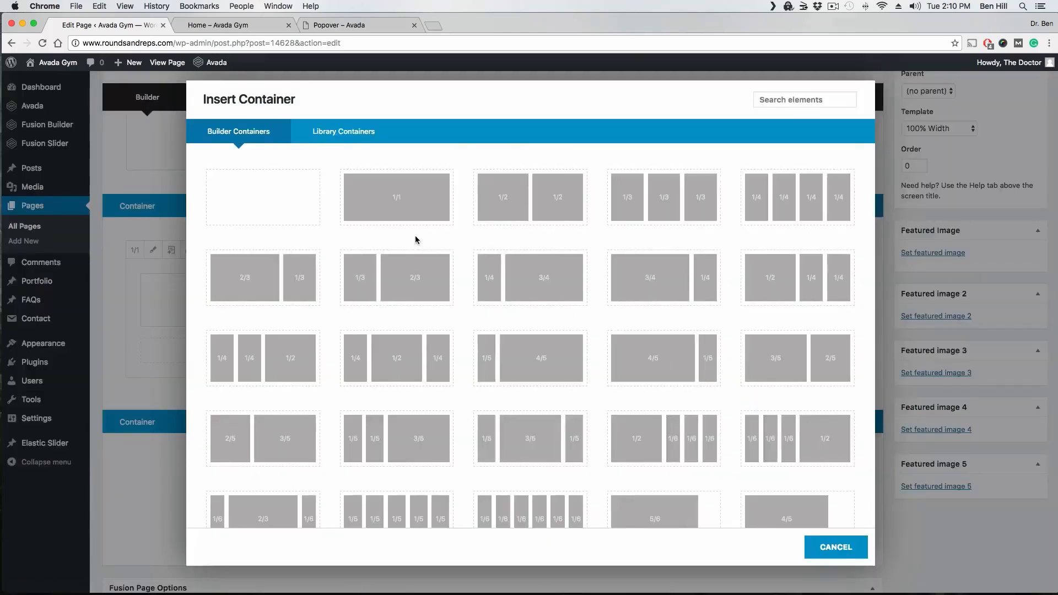
pyautogui.click(396, 208)
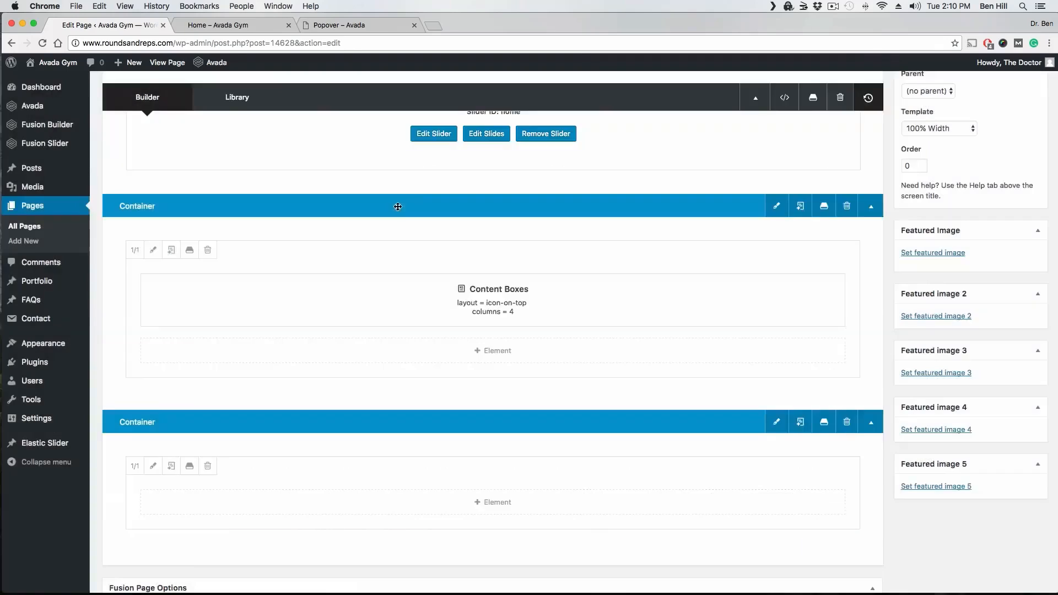
# Resize the new container's column to 1/2 width and clone it to make a second half-width column.
pyautogui.scroll(3, 590, 332)
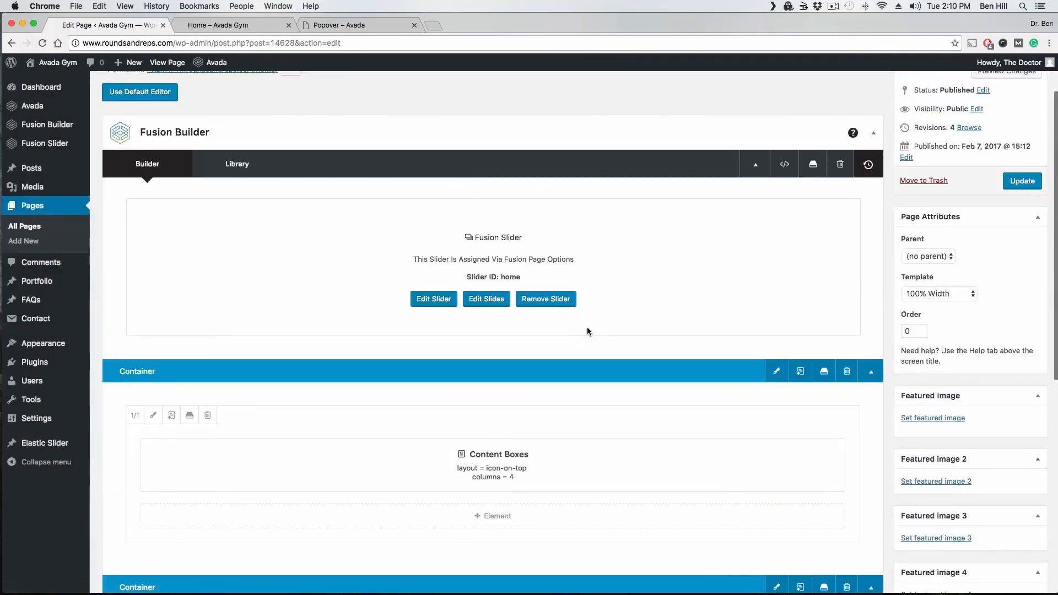
pyautogui.scroll(-4, 588, 329)
pyautogui.scroll(-2, 590, 327)
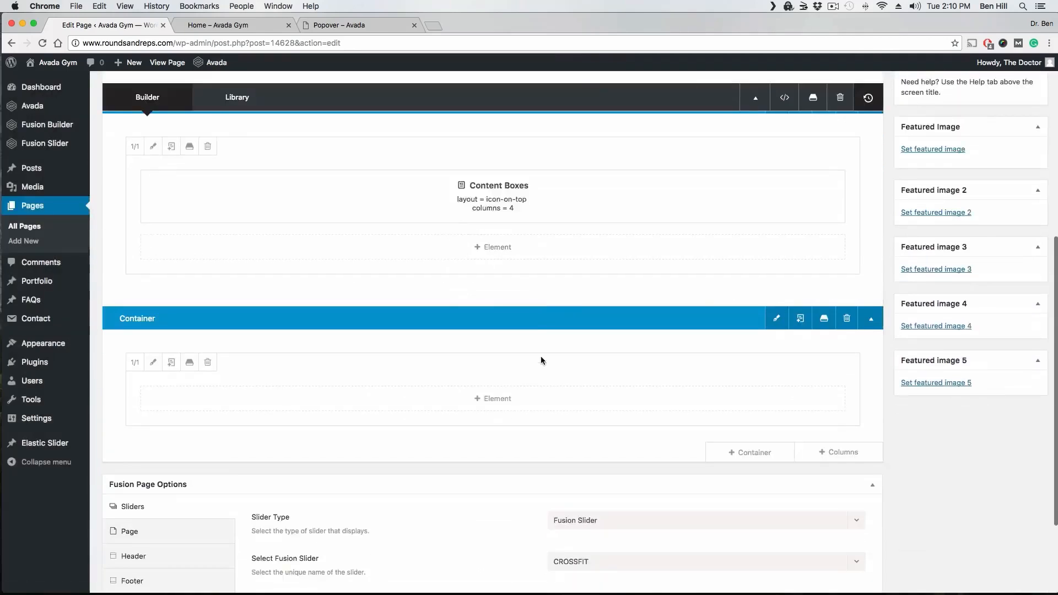
pyautogui.scroll(-3, 606, 366)
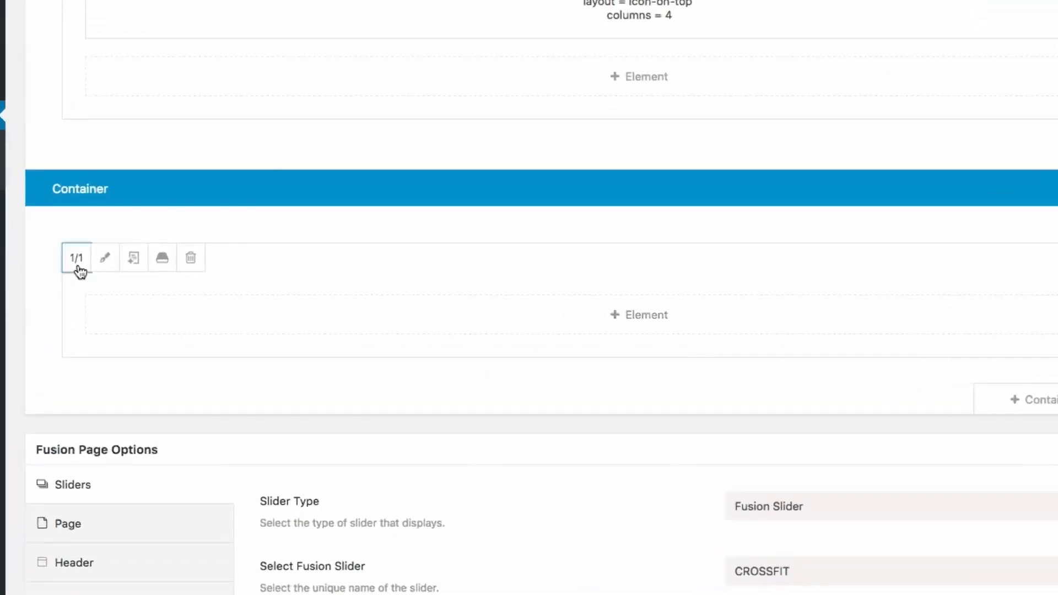
pyautogui.click(76, 257)
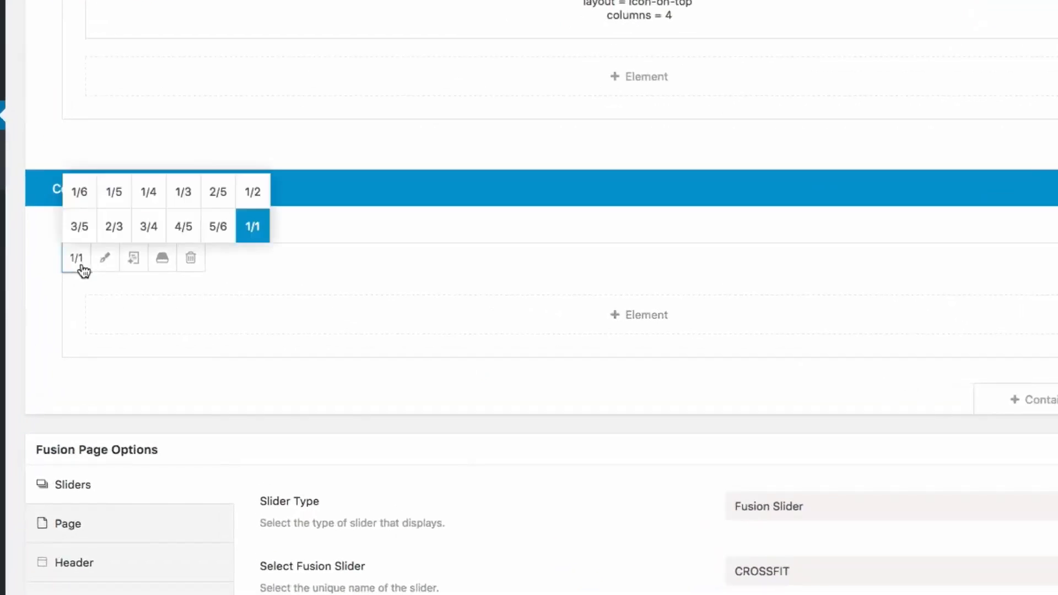
pyautogui.click(257, 194)
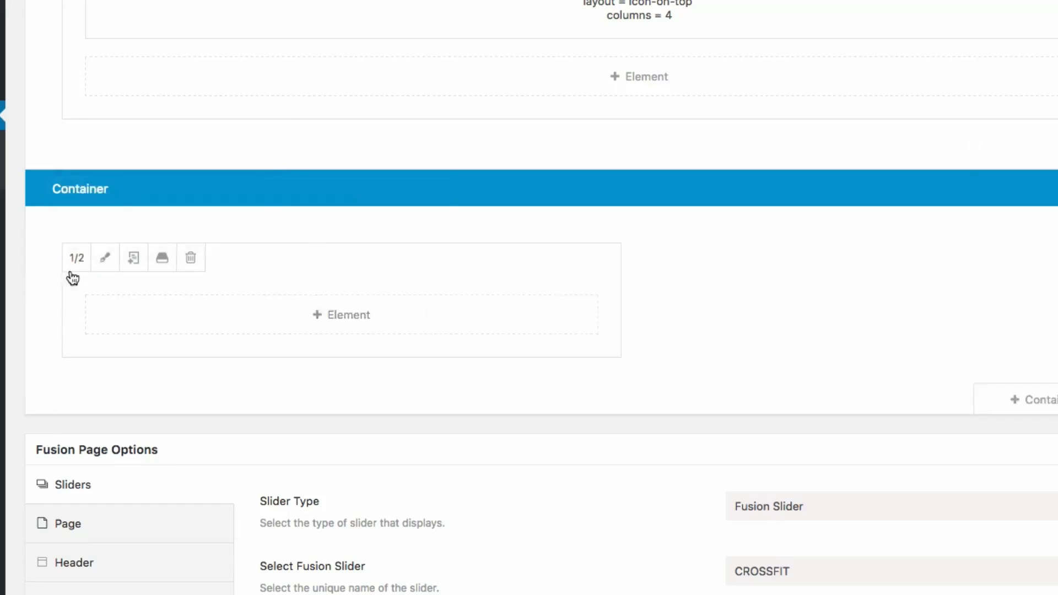
pyautogui.click(134, 258)
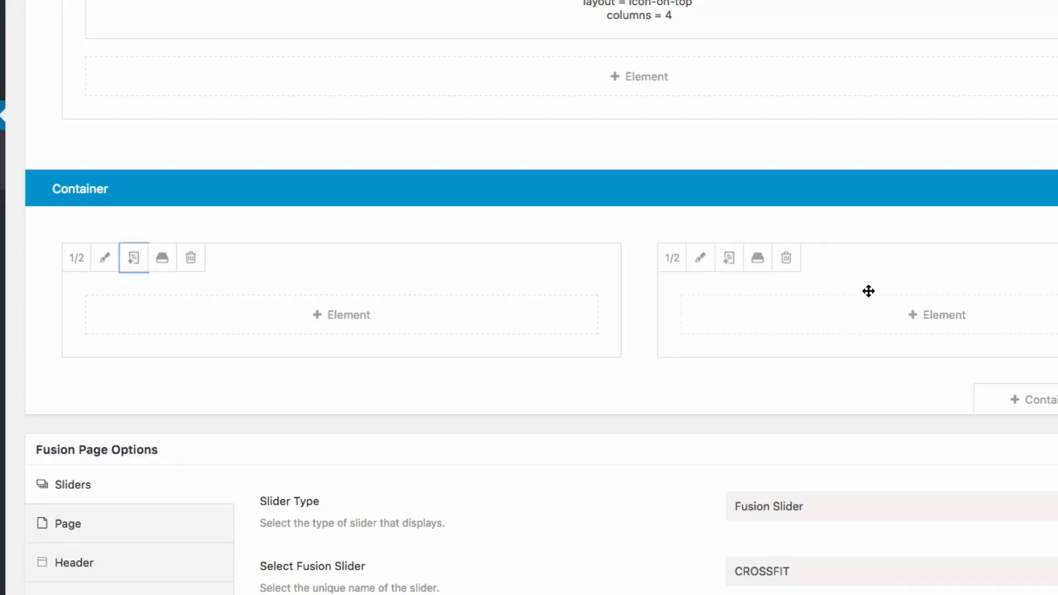
# Add a Checklist element to the first half-width column with one list item reading "Content", and save it.
pyautogui.click(315, 314)
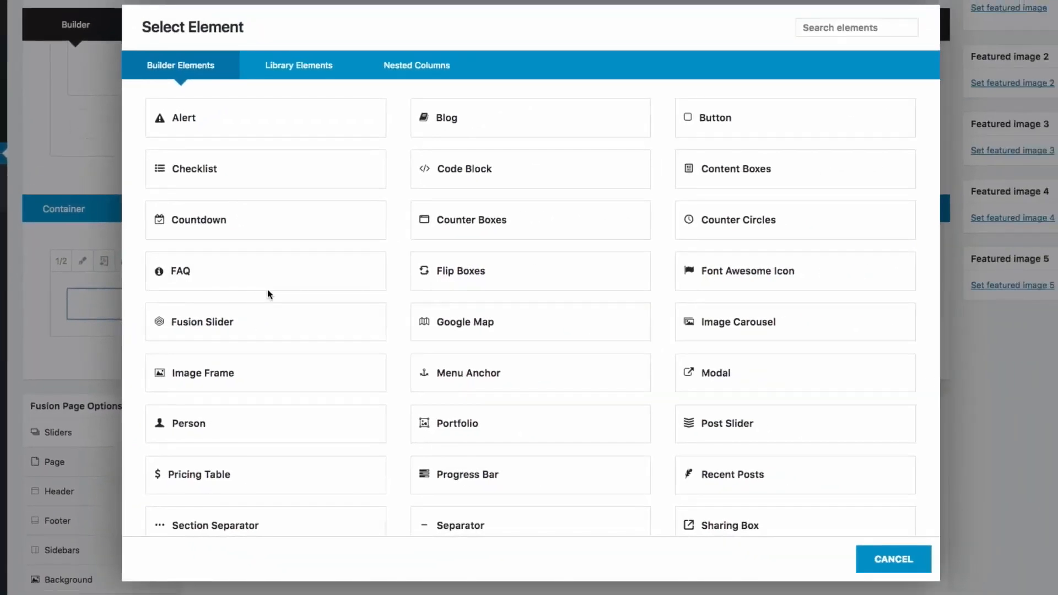
pyautogui.click(209, 170)
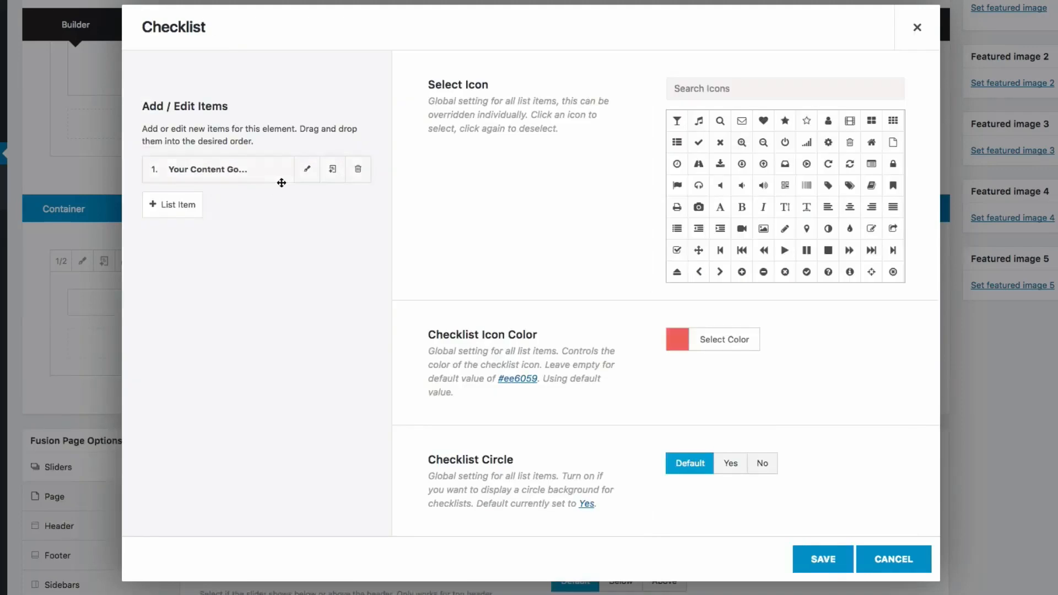
pyautogui.click(307, 170)
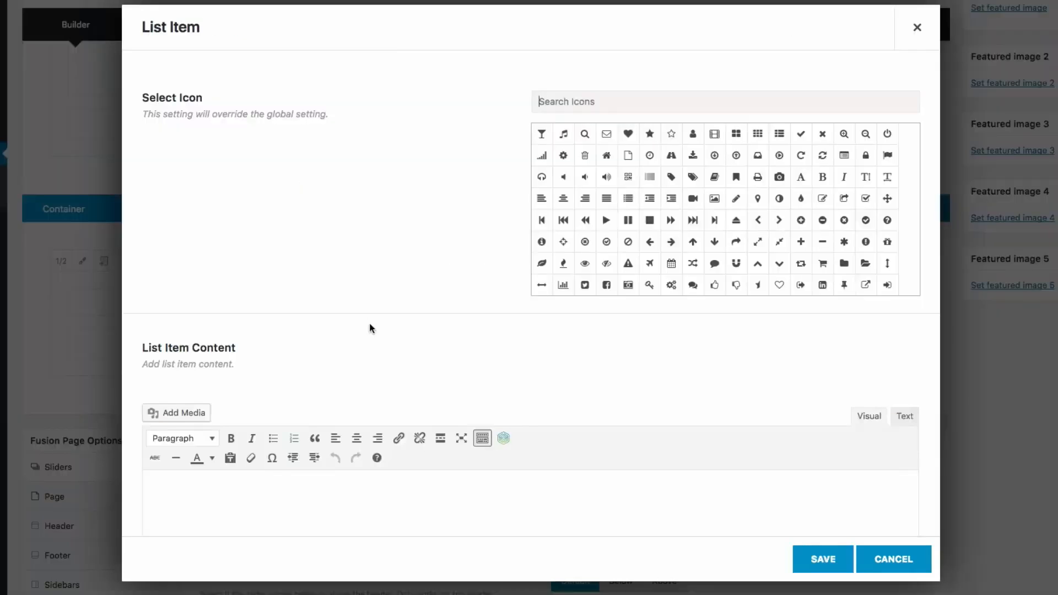
pyautogui.scroll(-3, 368, 325)
pyautogui.click(267, 381)
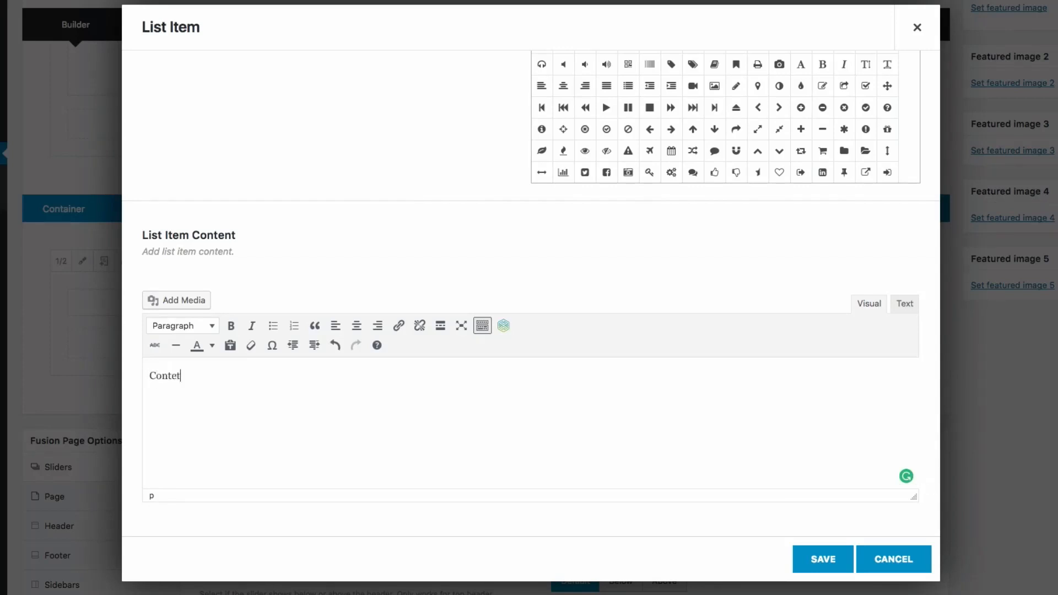
pyautogui.click(822, 559)
pyautogui.click(827, 568)
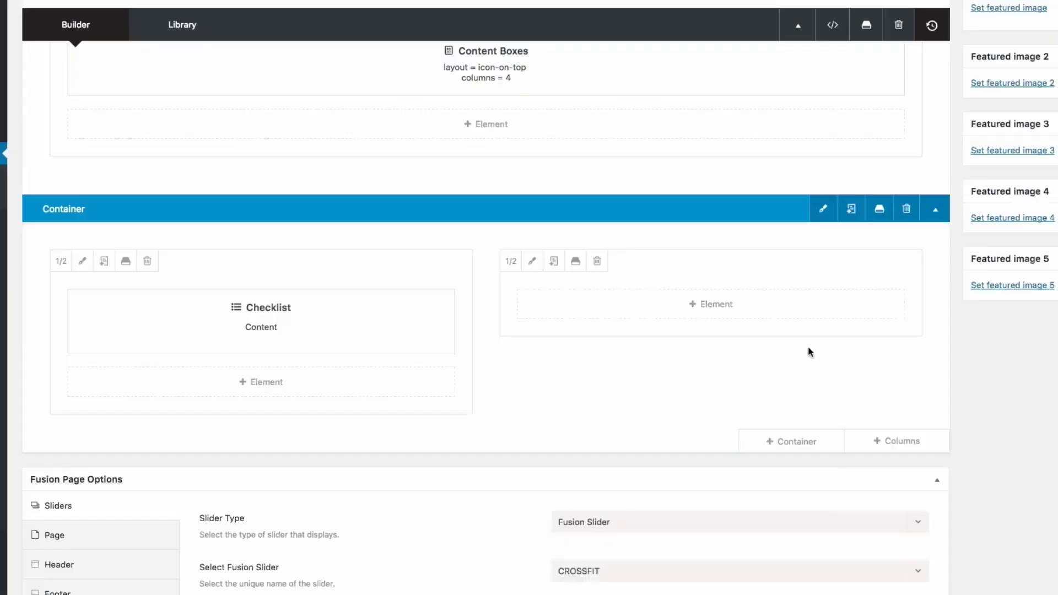
# Add a Progress Bar element with its default settings to the second half-width column.
pyautogui.click(726, 315)
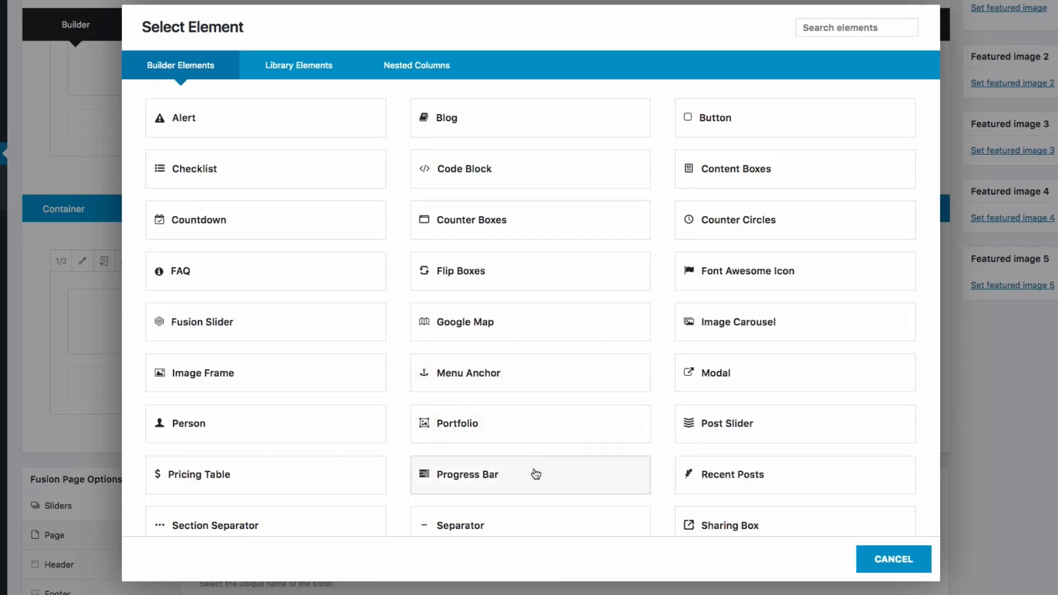
pyautogui.click(465, 477)
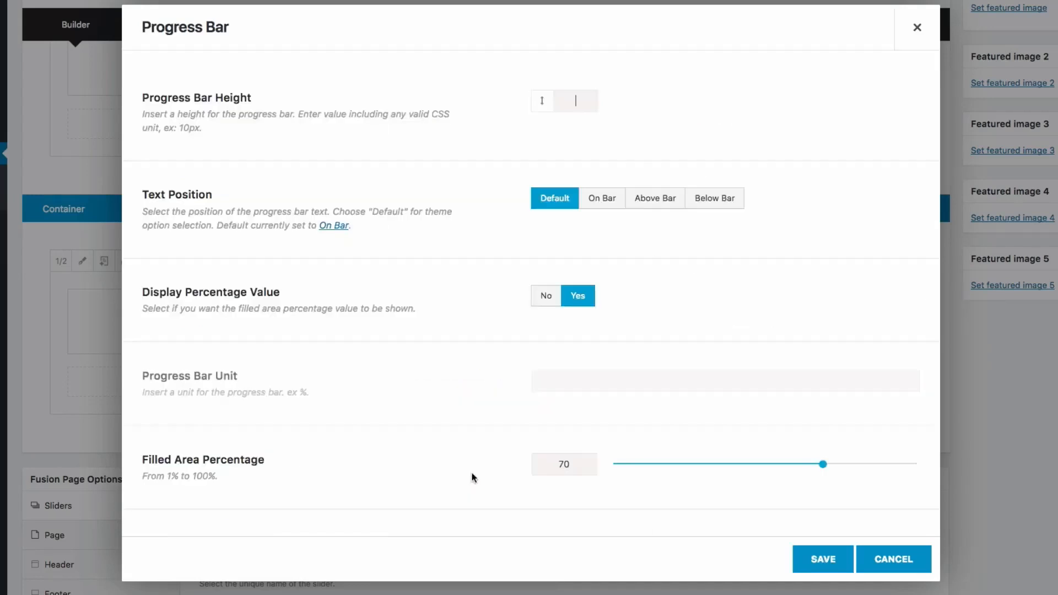
pyautogui.click(822, 569)
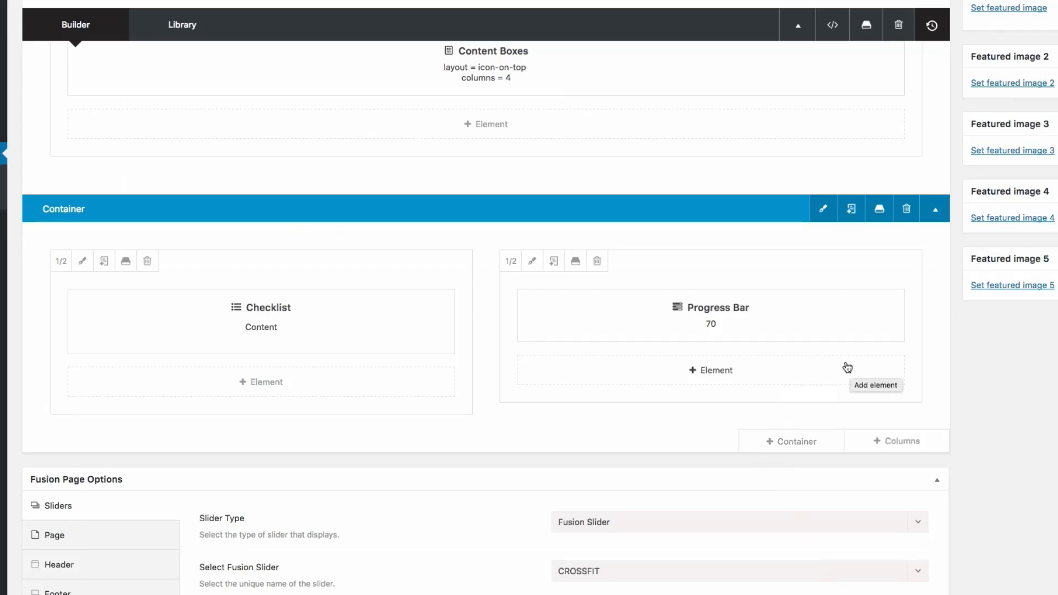
# Set the background color of the column holding the Checklist to black (#000000) and save the column.
pyautogui.click(82, 261)
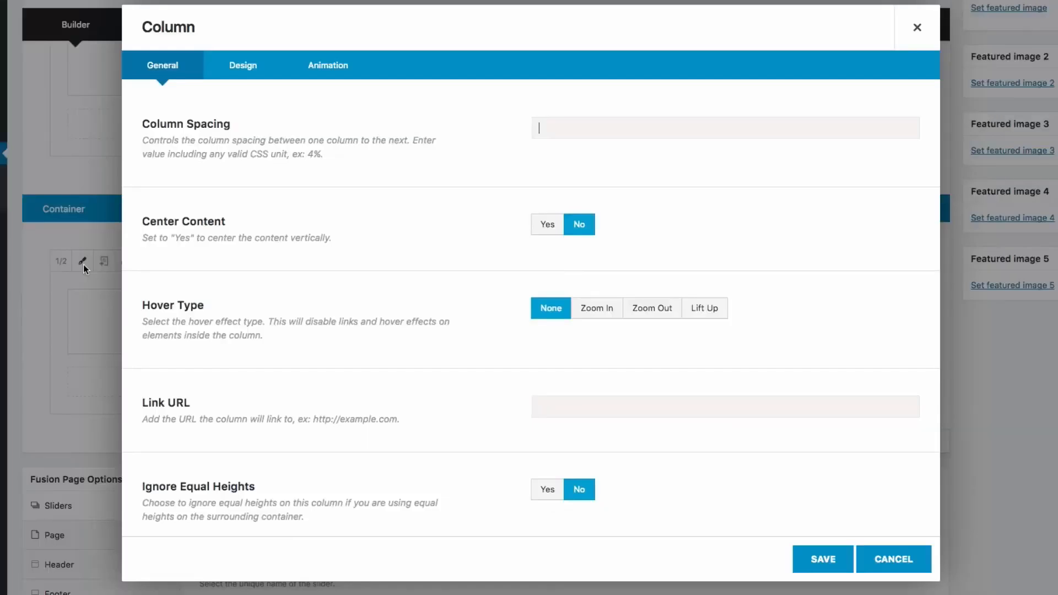
pyautogui.click(246, 71)
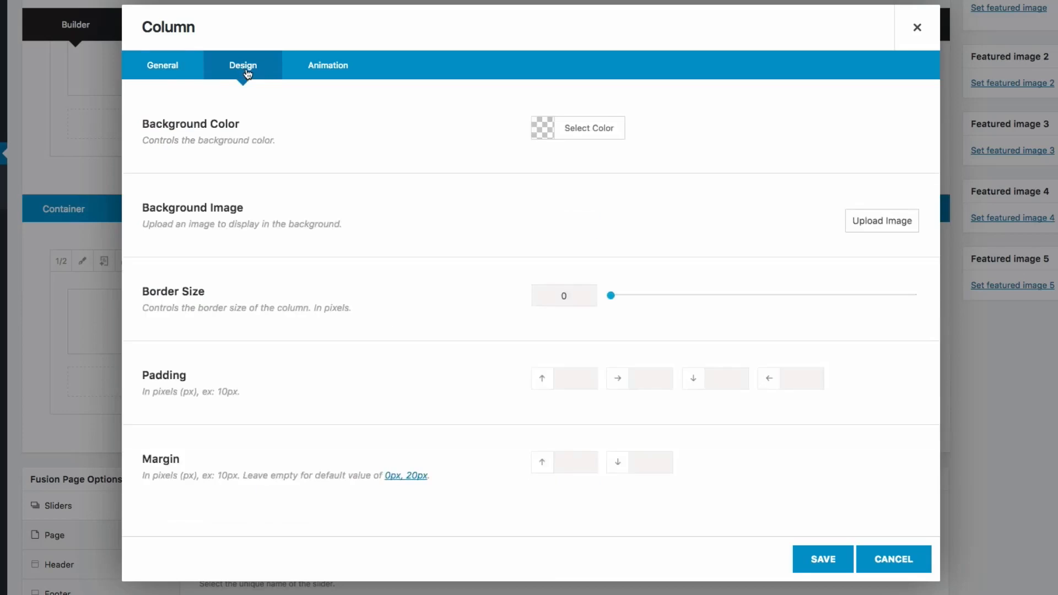
pyautogui.click(545, 136)
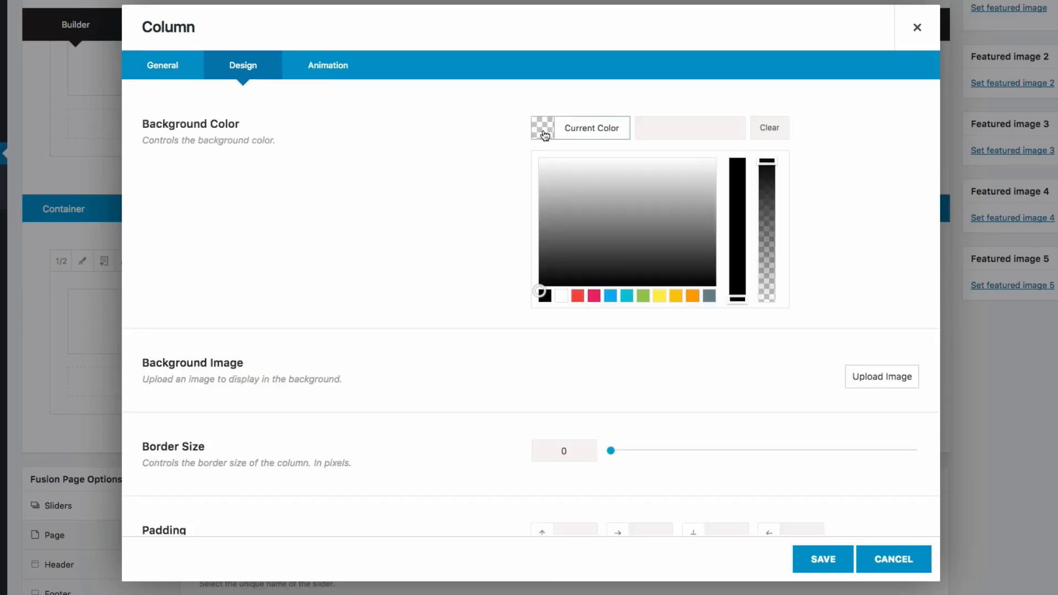
pyautogui.click(741, 169)
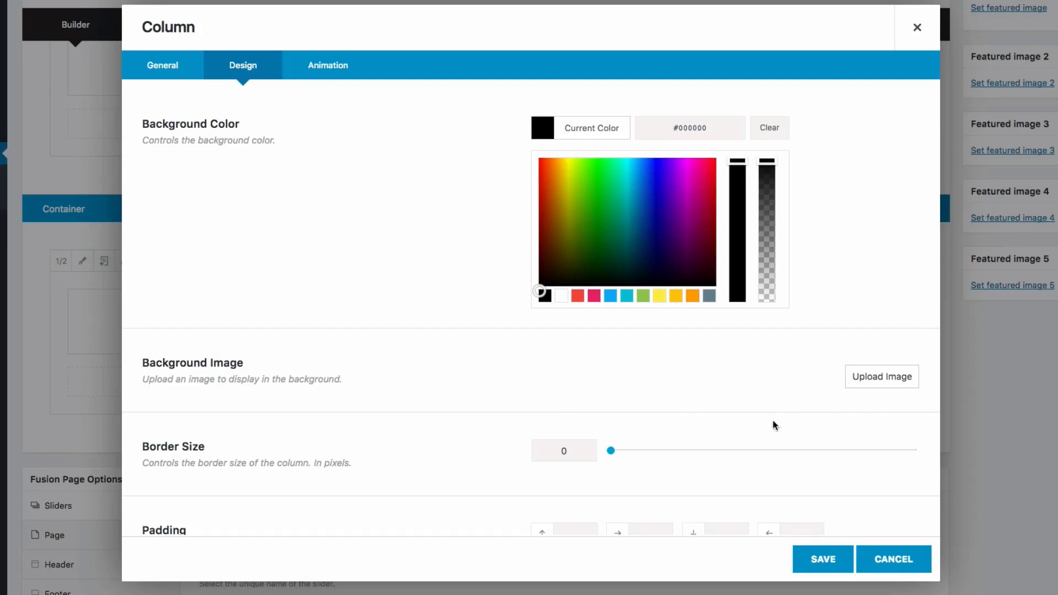
pyautogui.click(823, 558)
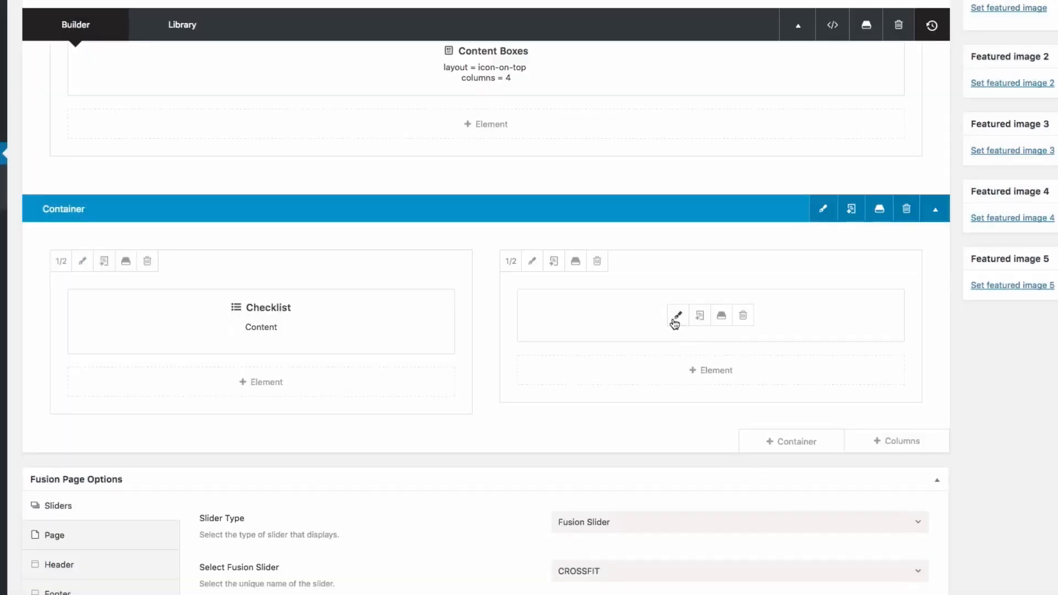
# Edit the background color of the column holding the Progress Bar and save the column.
pyautogui.click(532, 263)
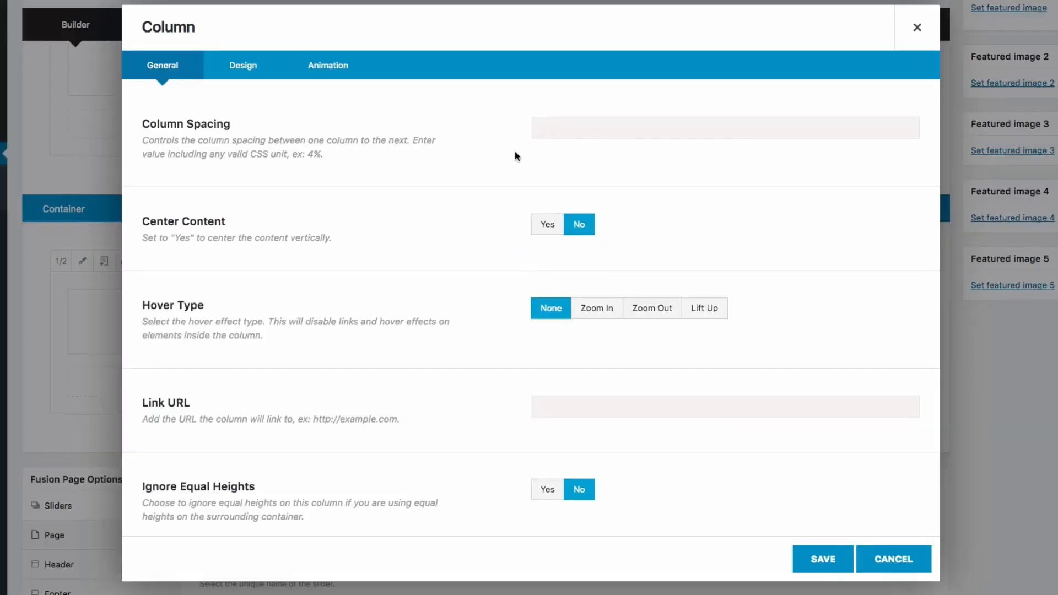
pyautogui.click(251, 69)
pyautogui.click(537, 127)
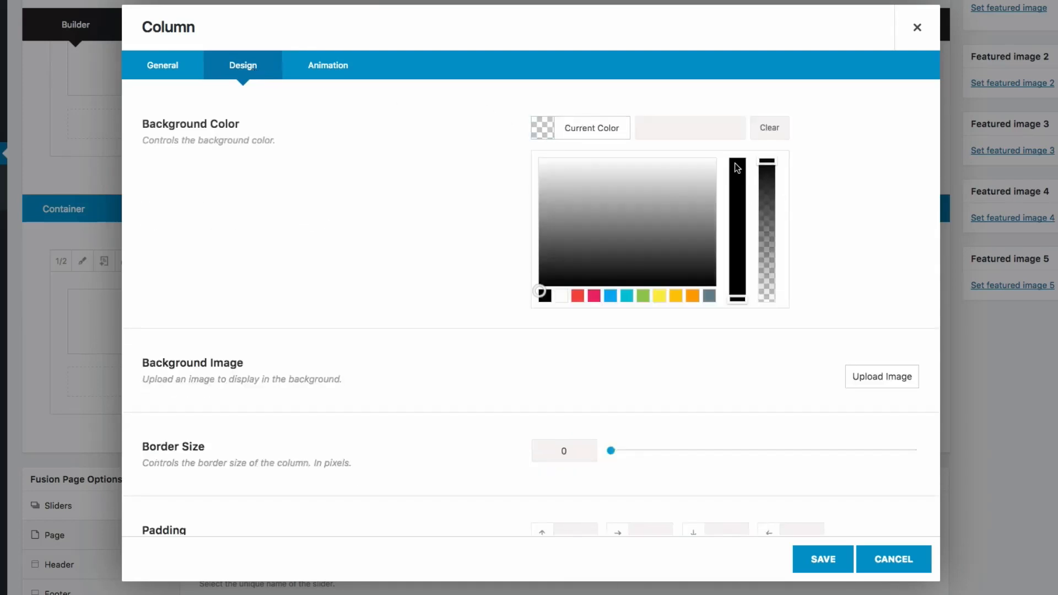
pyautogui.click(823, 558)
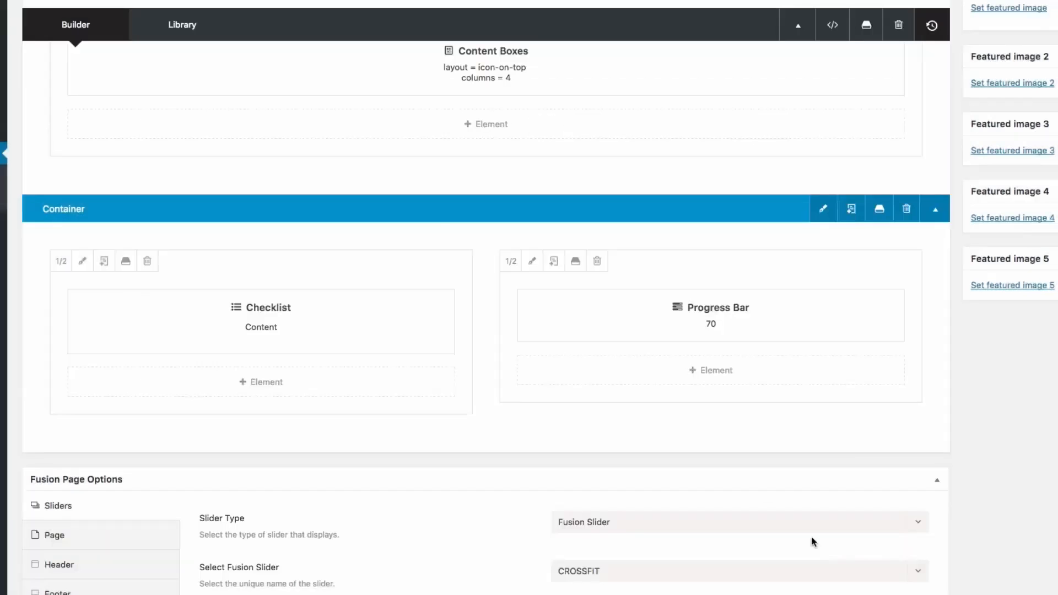
# Set the background color of the column holding the Progress Bar to black (#000000) and save the column.
pyautogui.click(532, 261)
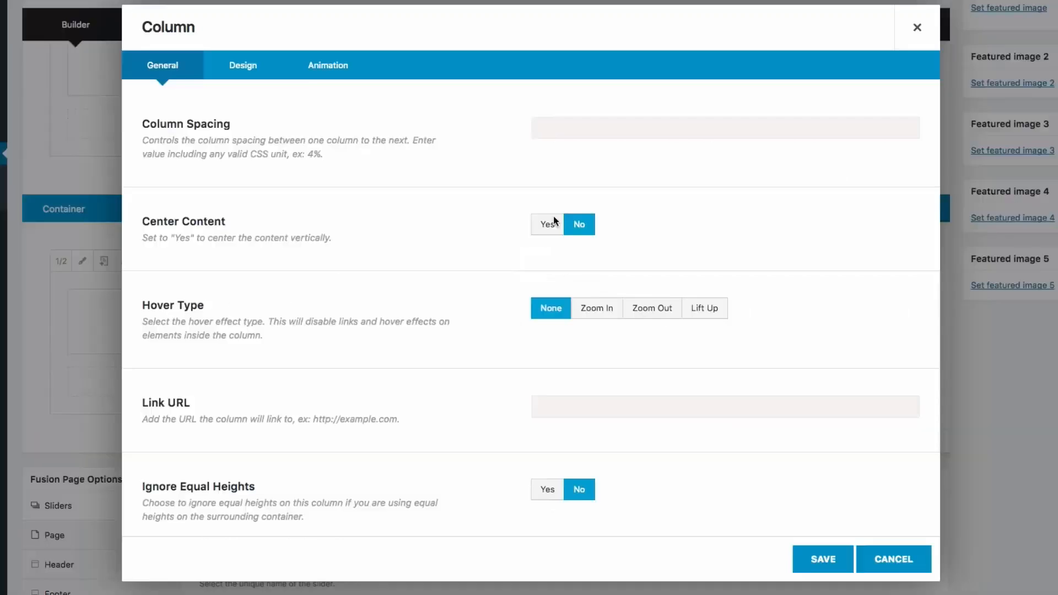
pyautogui.click(252, 66)
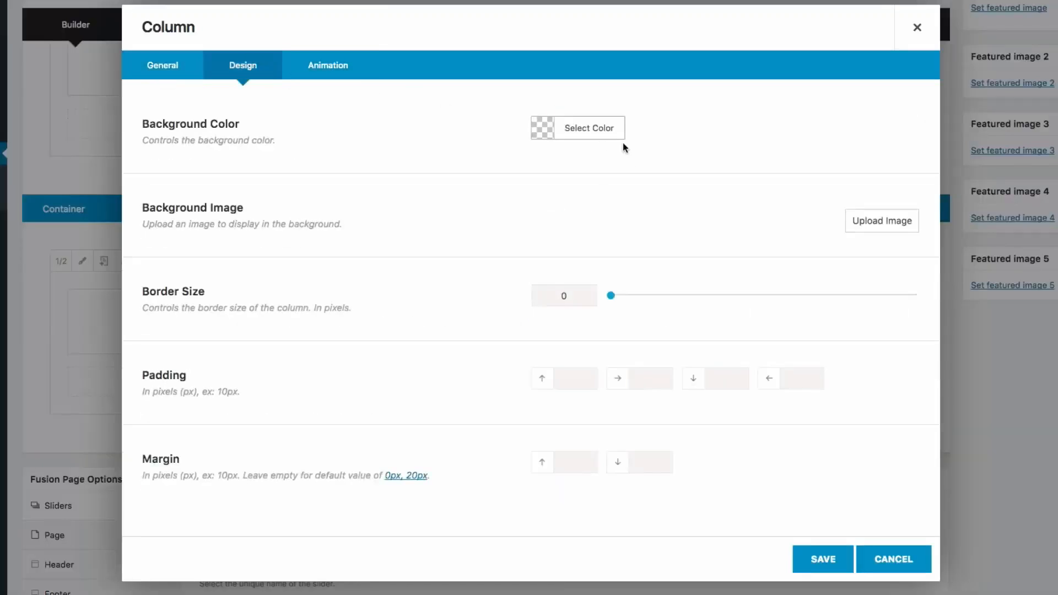
pyautogui.click(589, 137)
pyautogui.click(737, 166)
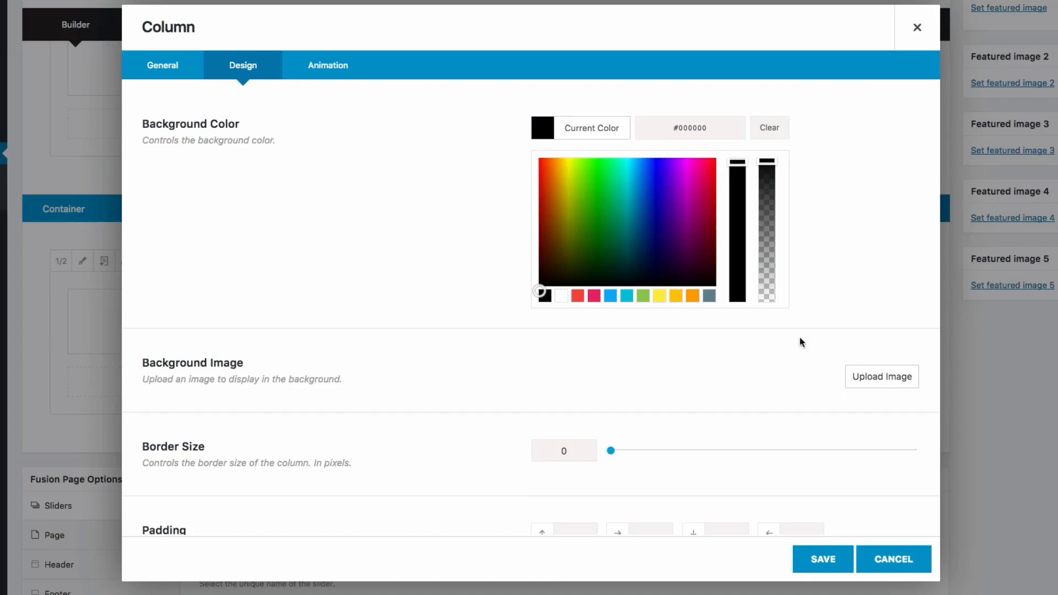
pyautogui.click(825, 558)
# Review the live Avada Gym home page from the CROSSFIT slider down through the content boxes.
pyautogui.scroll(3, 1013, 177)
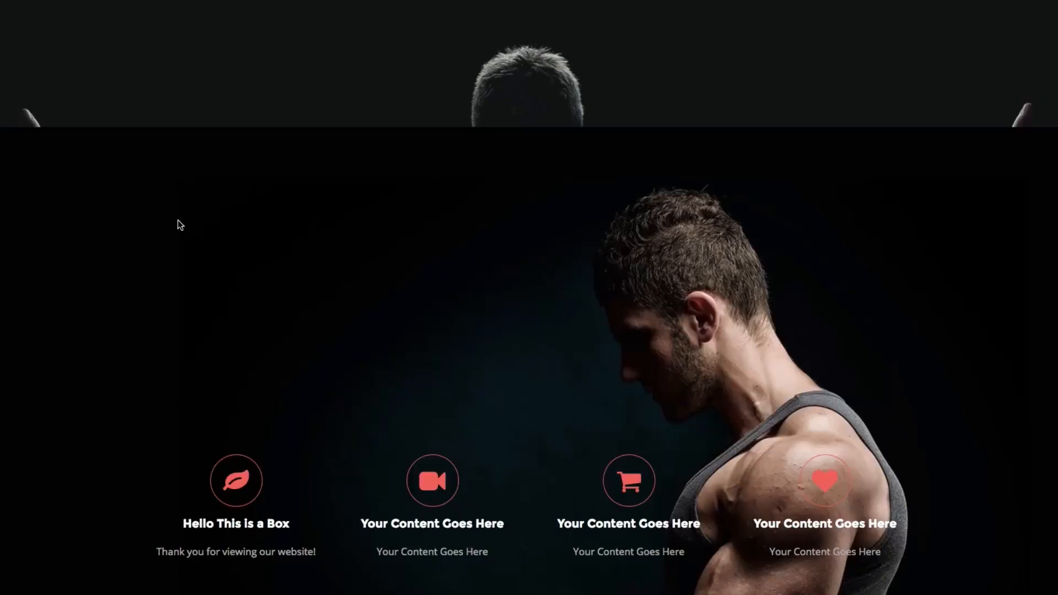
pyautogui.scroll(-5, 165, 206)
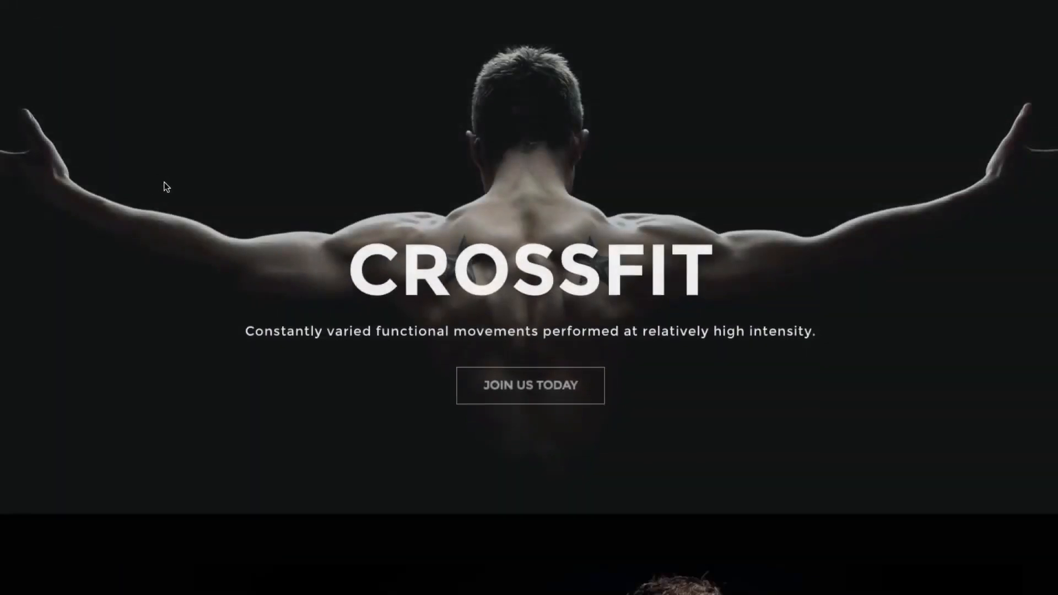
pyautogui.scroll(-10, 165, 185)
pyautogui.scroll(-3, 166, 182)
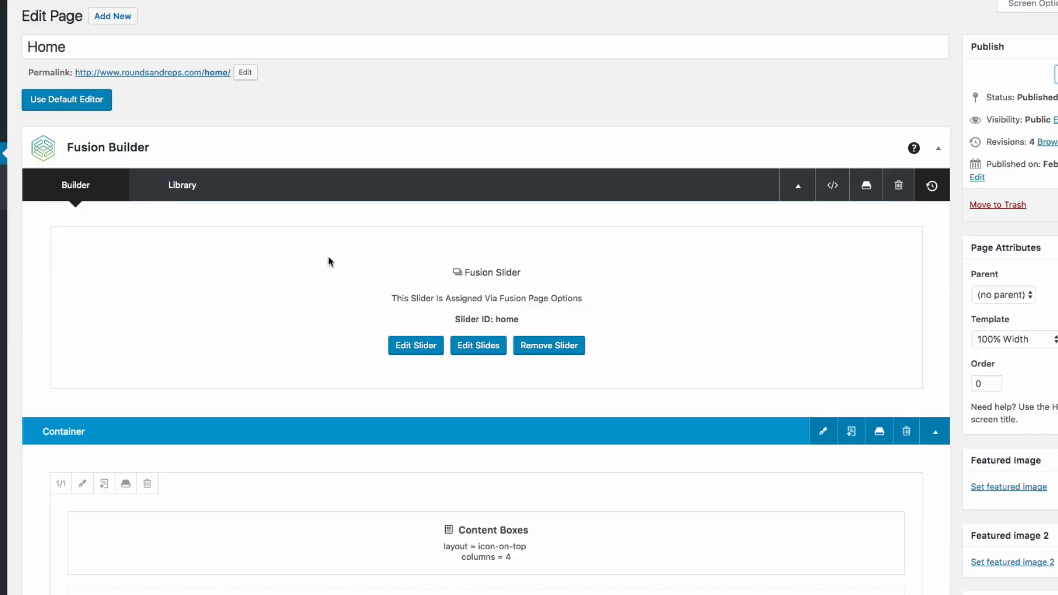
# Open the list of available elements for the half-width column holding the Checklist.
pyautogui.scroll(-10, 330, 262)
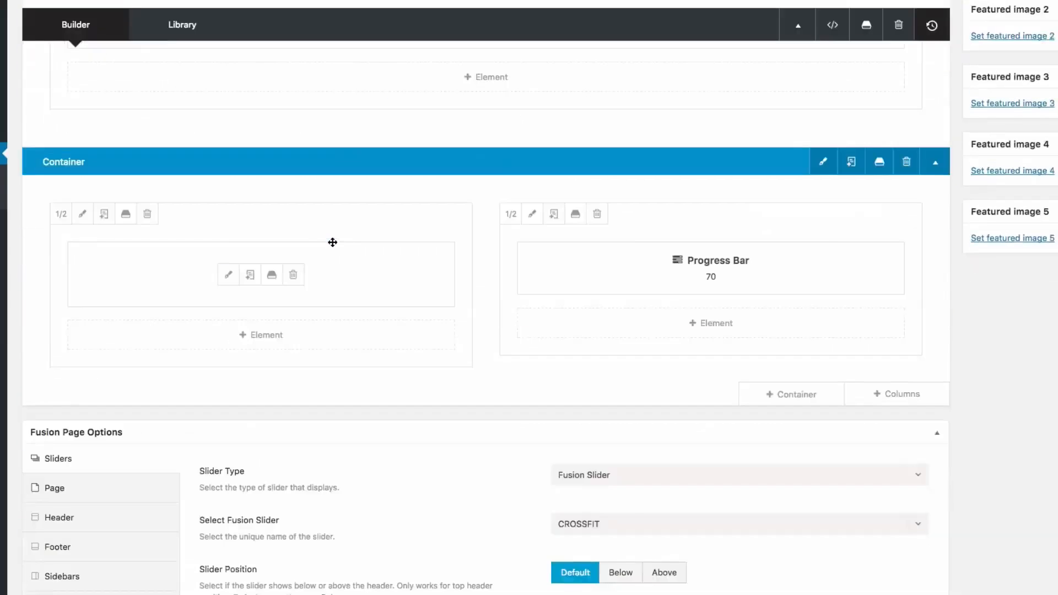
pyautogui.scroll(-2, 347, 242)
pyautogui.click(330, 295)
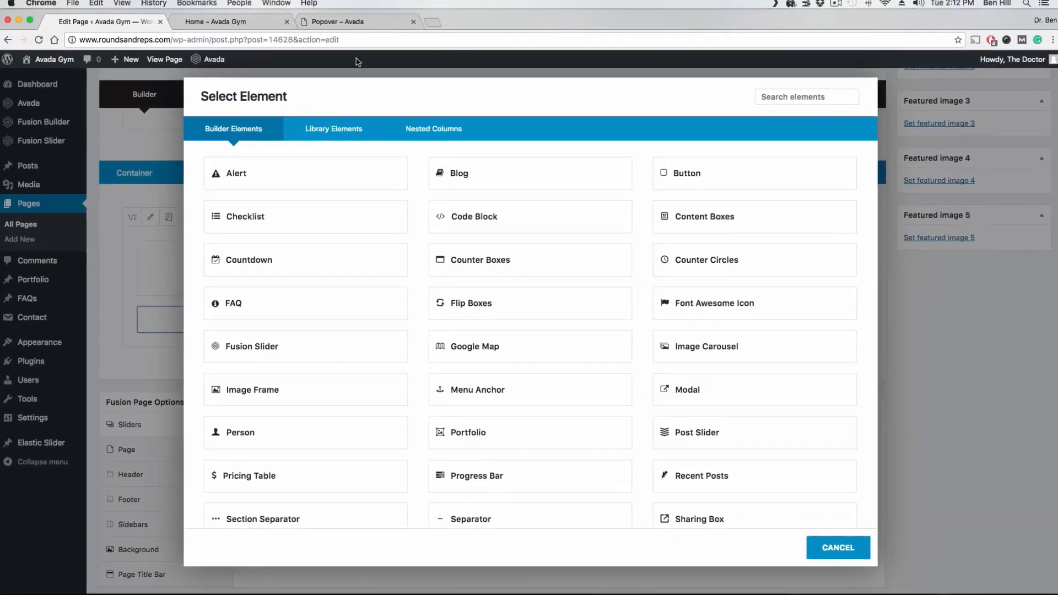
# Switch to the Avada demo site in the browser and go to its home page.
pyautogui.click(337, 22)
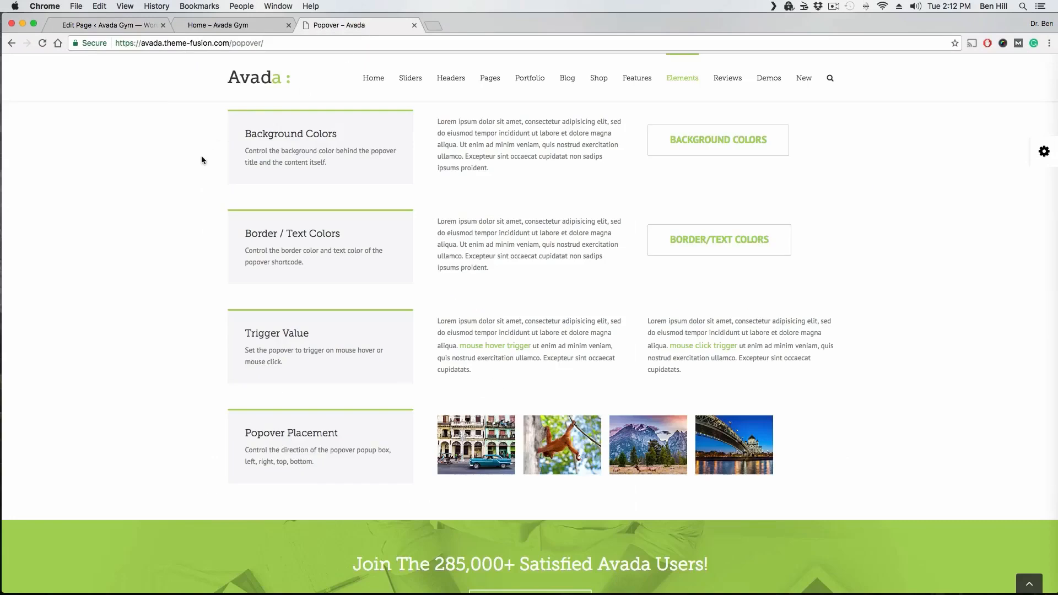
pyautogui.scroll(15, 180, 121)
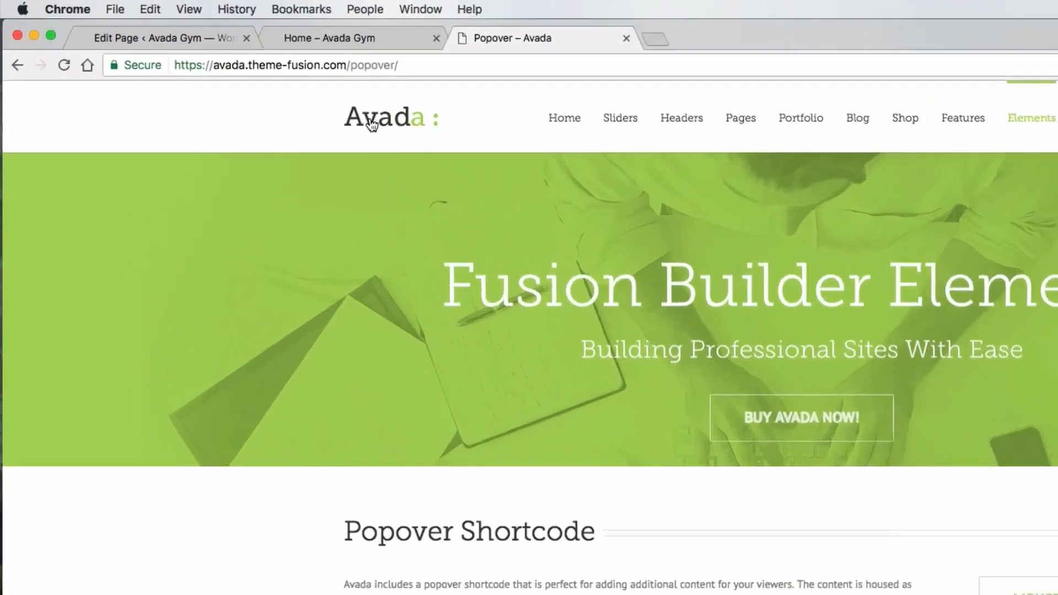
pyautogui.click(245, 78)
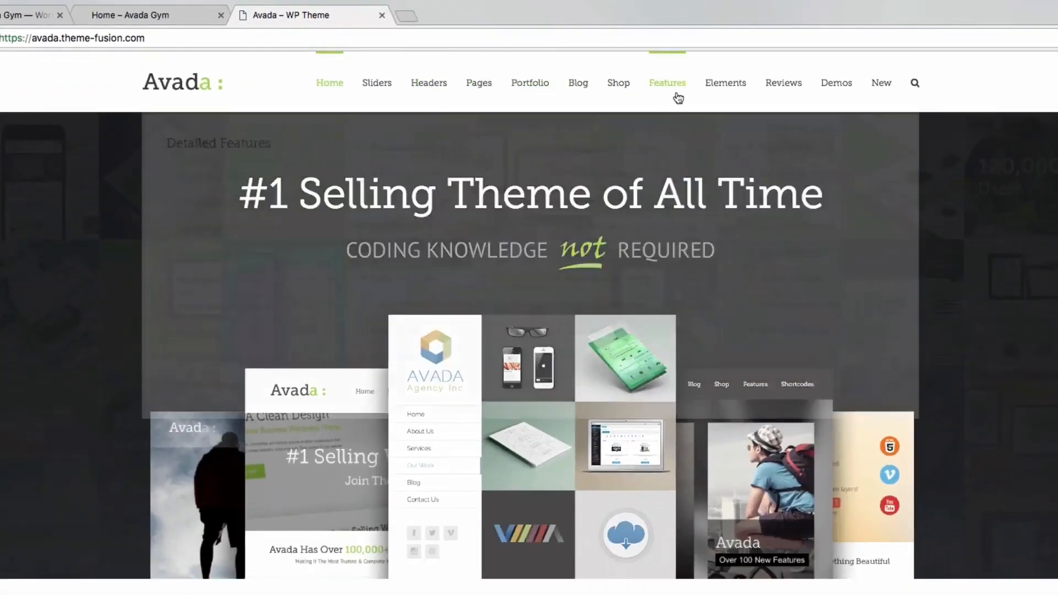
# Open the demo site's Dividers element page and examine the divider styles and their customizations.
pyautogui.moveTo(721, 94)
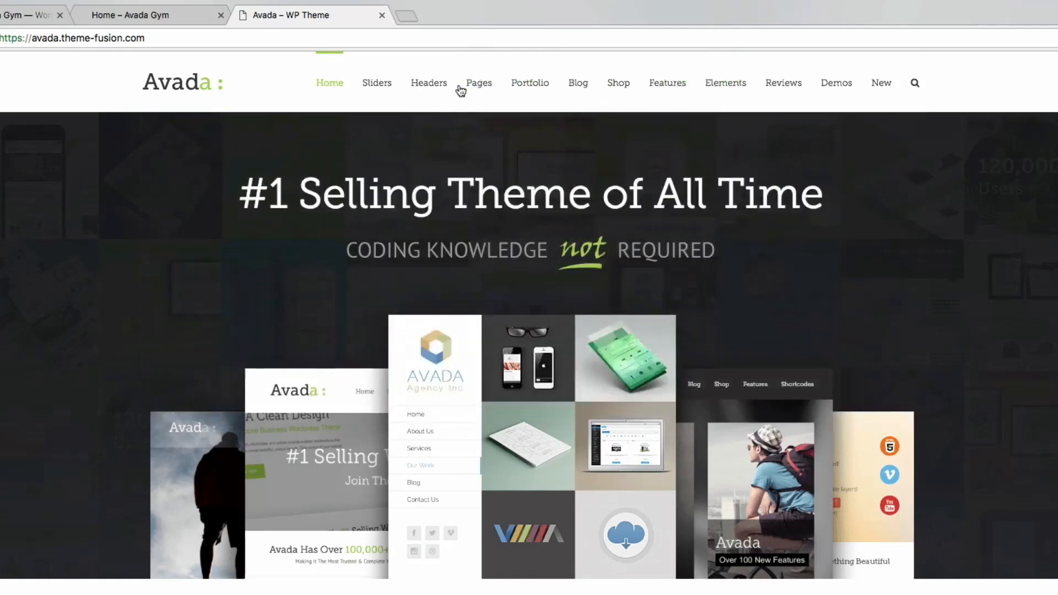
pyautogui.moveTo(473, 92)
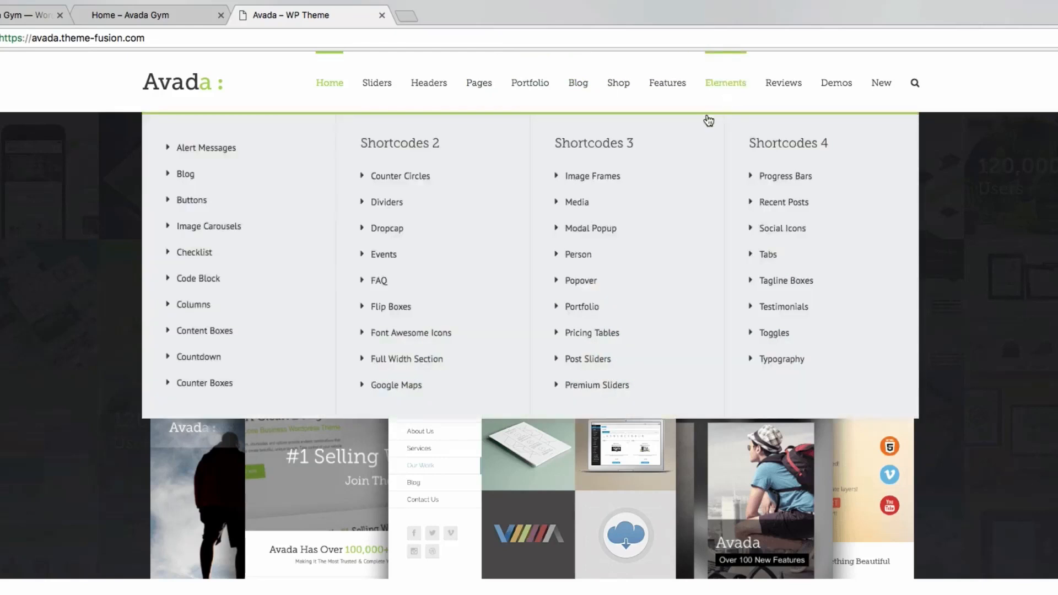
pyautogui.click(378, 207)
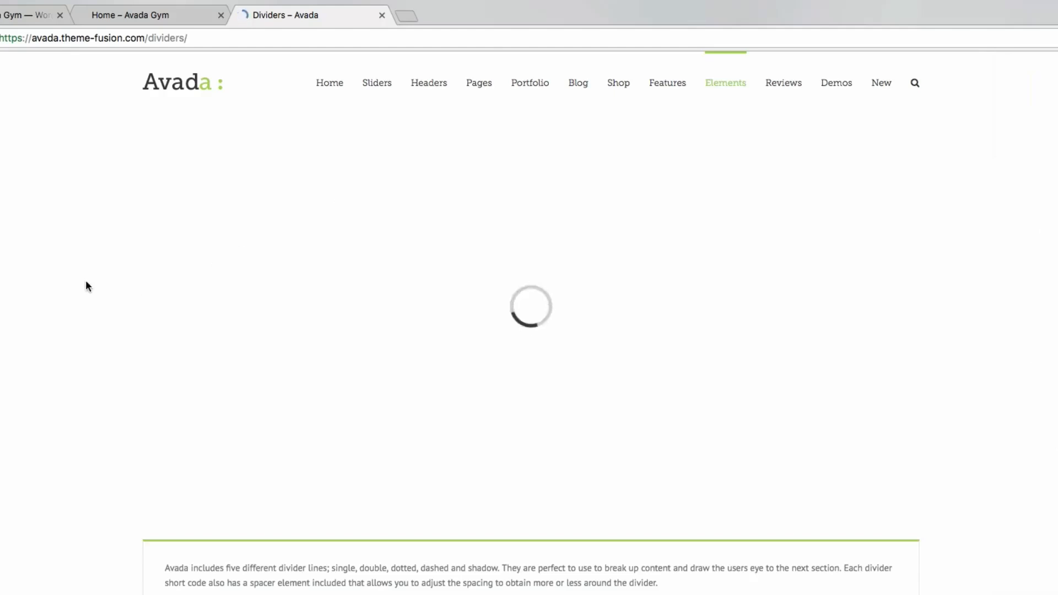
pyautogui.scroll(-5, 85, 273)
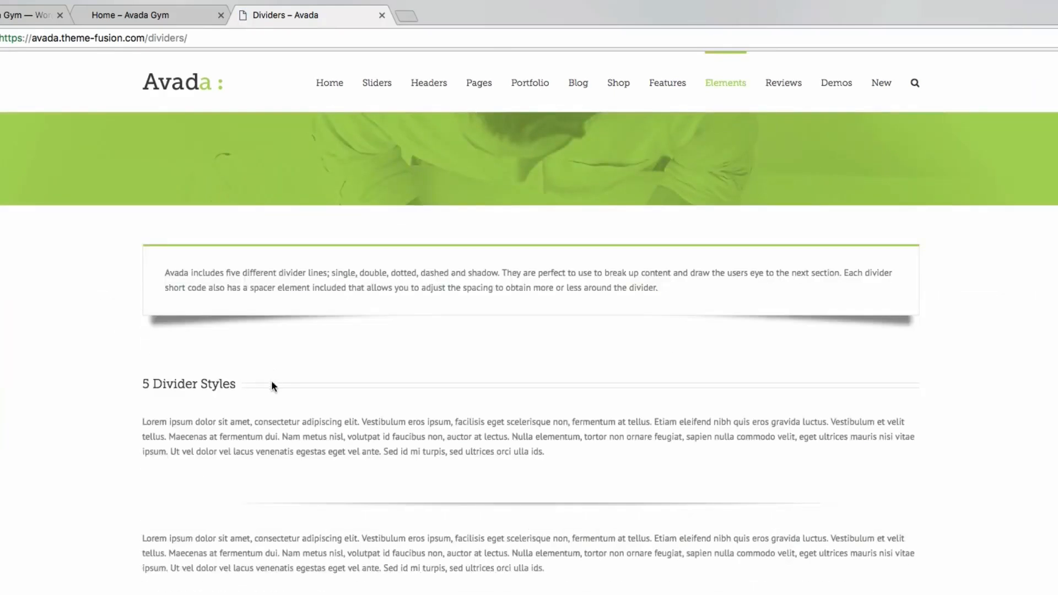
pyautogui.scroll(-1, 281, 380)
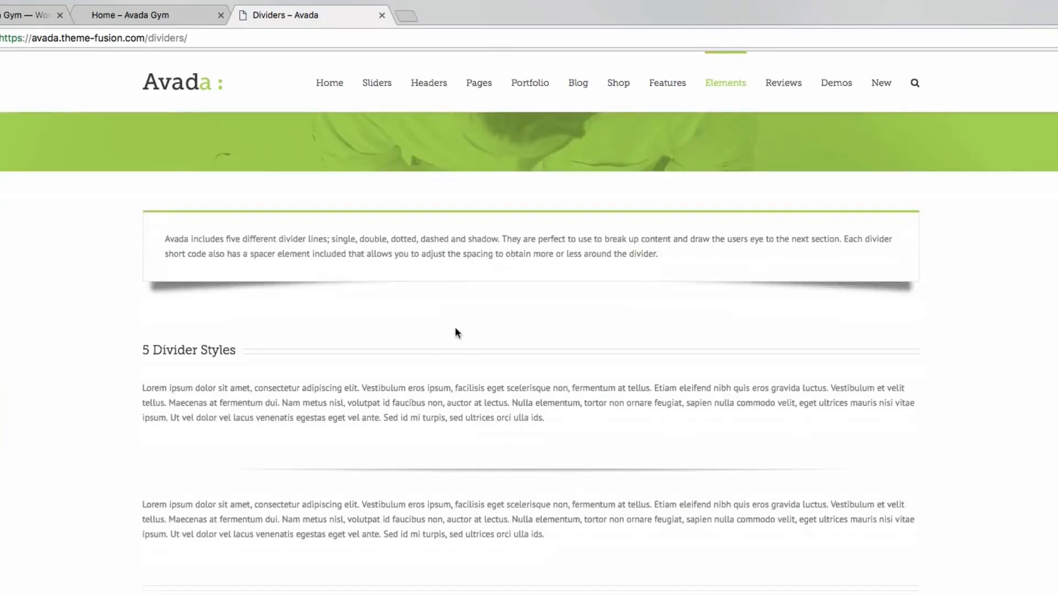
pyautogui.scroll(-10, 415, 461)
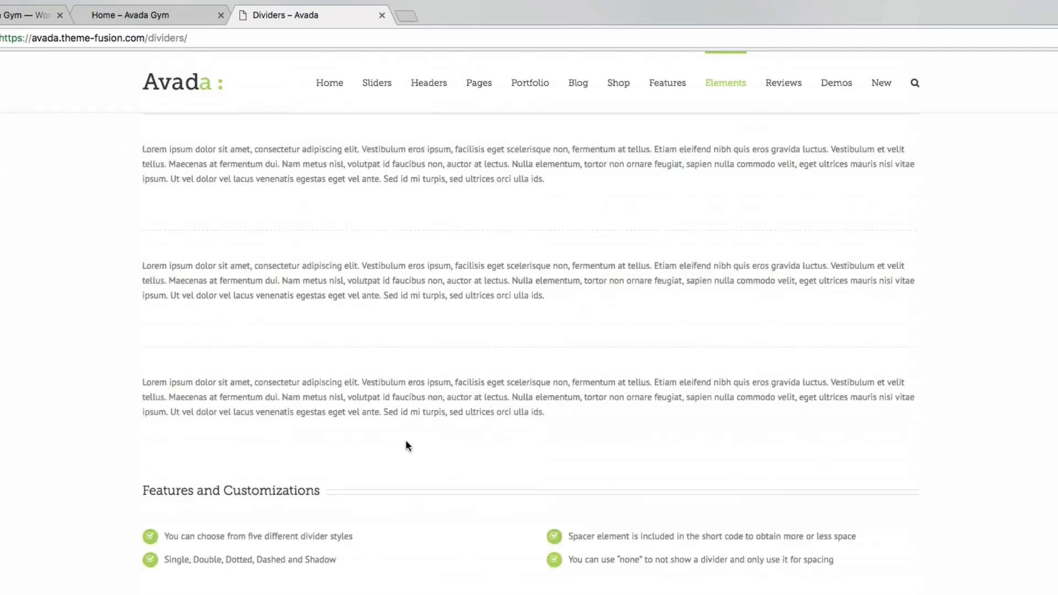
pyautogui.scroll(15, 373, 434)
# Open the demo site's Person element page and examine the two-, three- and four-column team member layouts.
pyautogui.moveTo(735, 89)
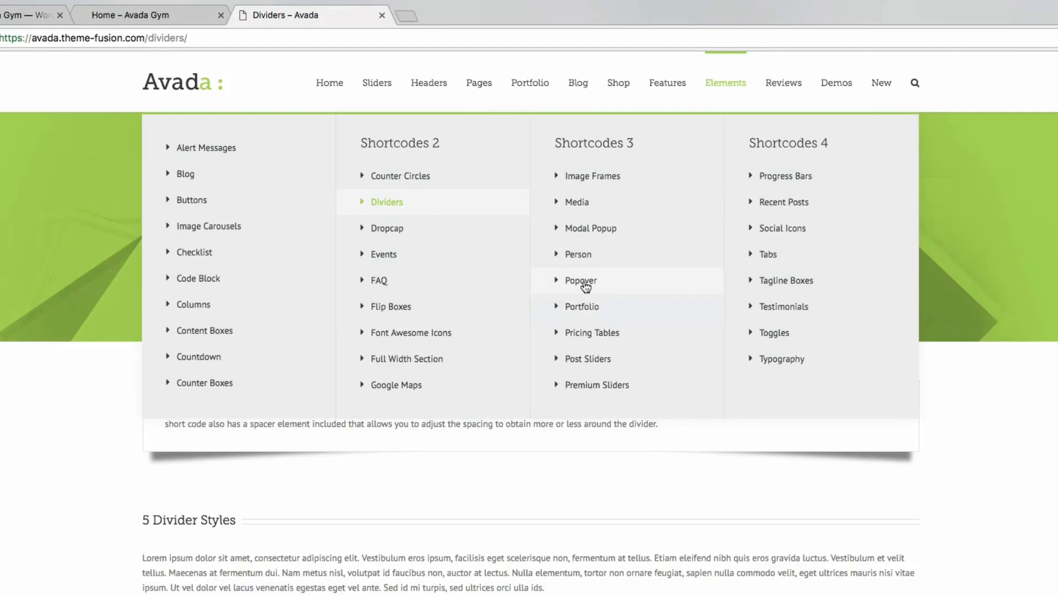
pyautogui.click(582, 258)
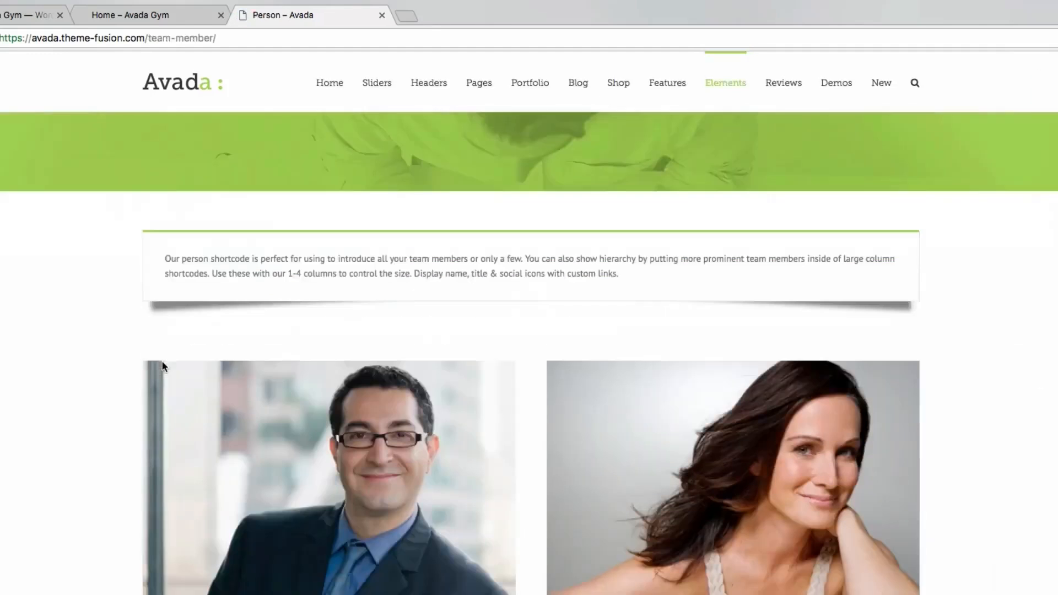
pyautogui.scroll(-3, 125, 335)
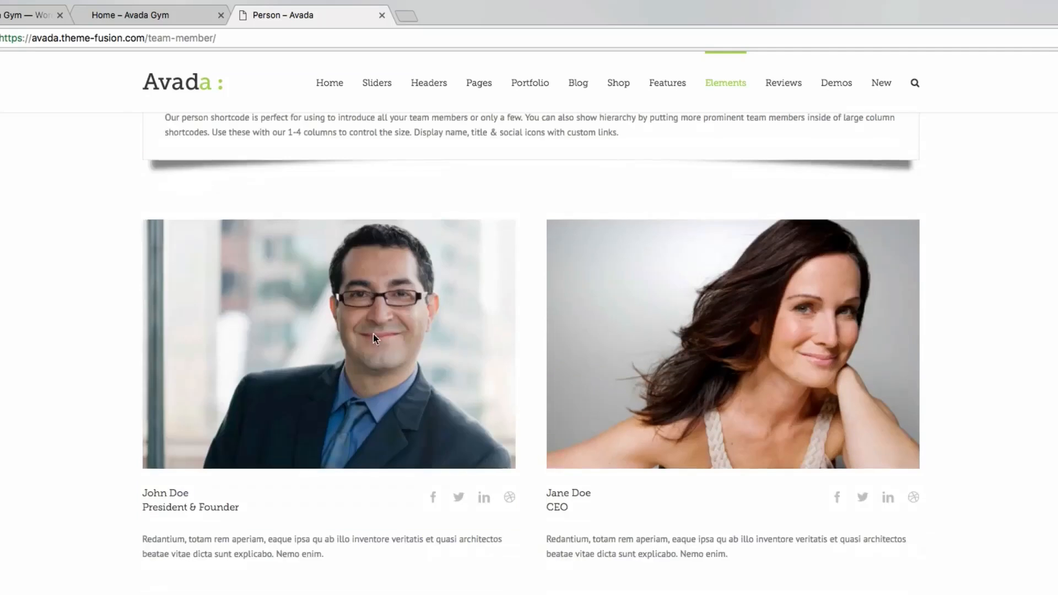
pyautogui.scroll(-6, 372, 334)
pyautogui.scroll(-1, 293, 435)
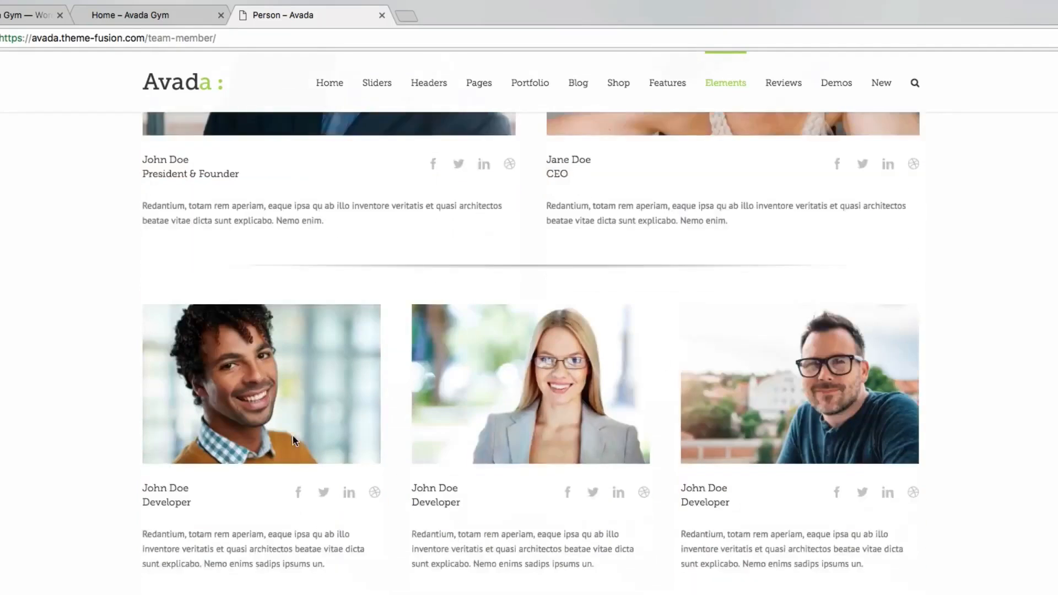
pyautogui.scroll(-2, 292, 436)
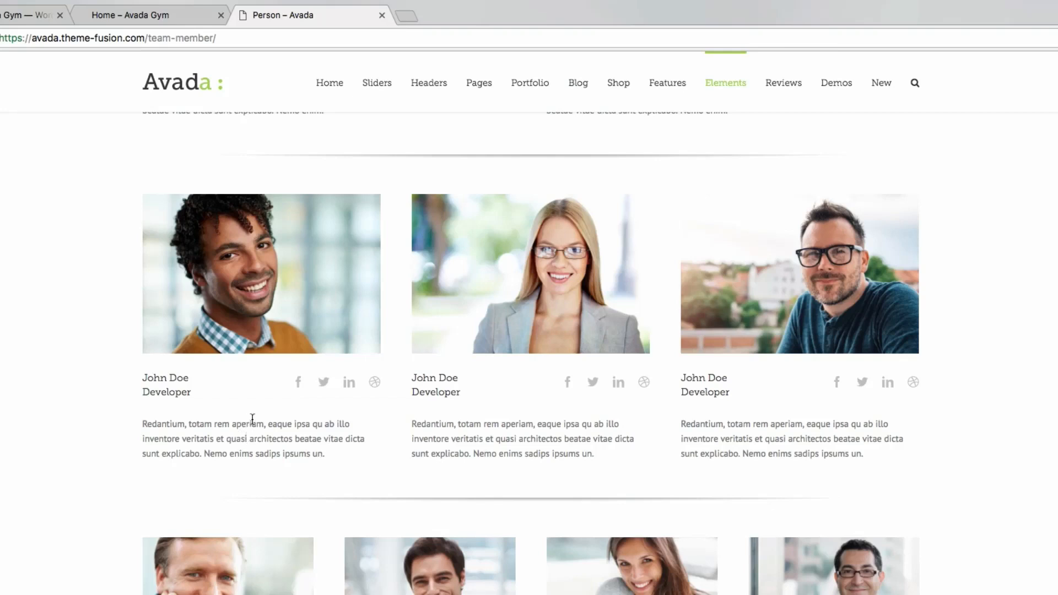
pyautogui.scroll(-2, 248, 380)
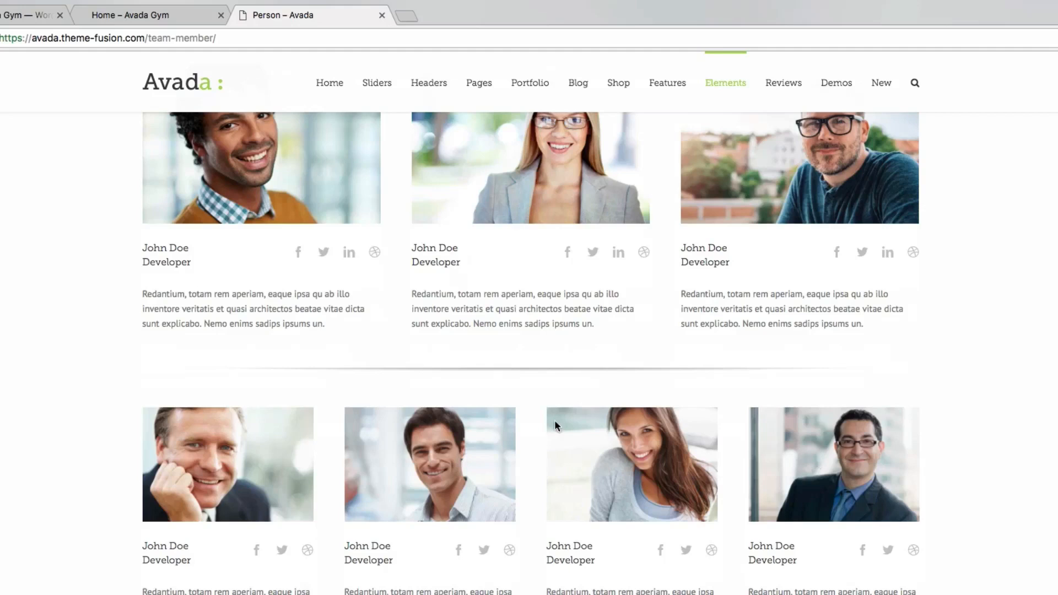
pyautogui.scroll(-4, 555, 425)
pyautogui.scroll(15, 191, 314)
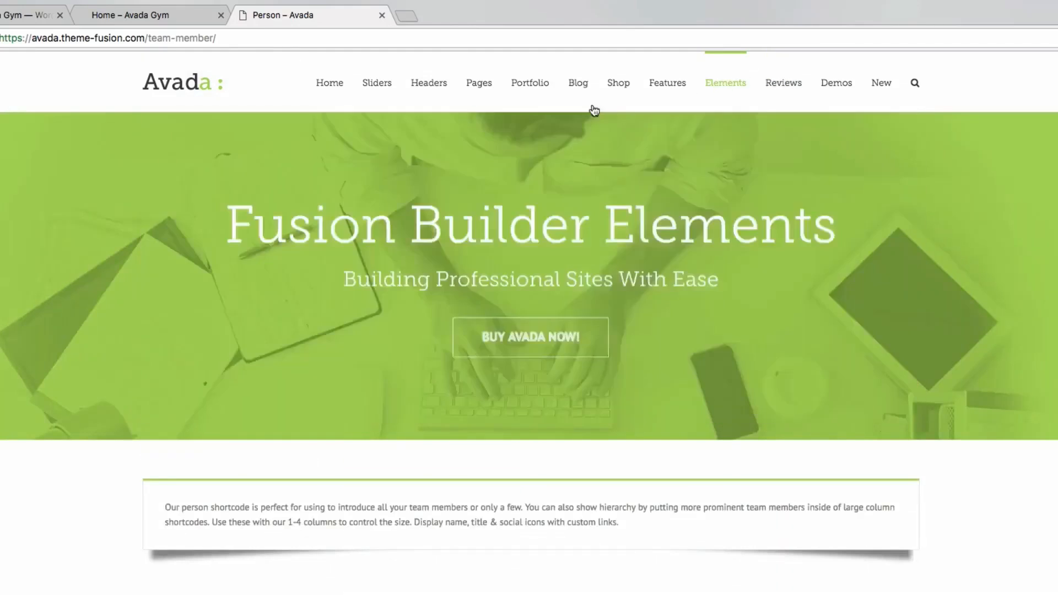
# Open the demo site's Buttons element page and examine the button colors, shapes and border options.
pyautogui.moveTo(650, 96)
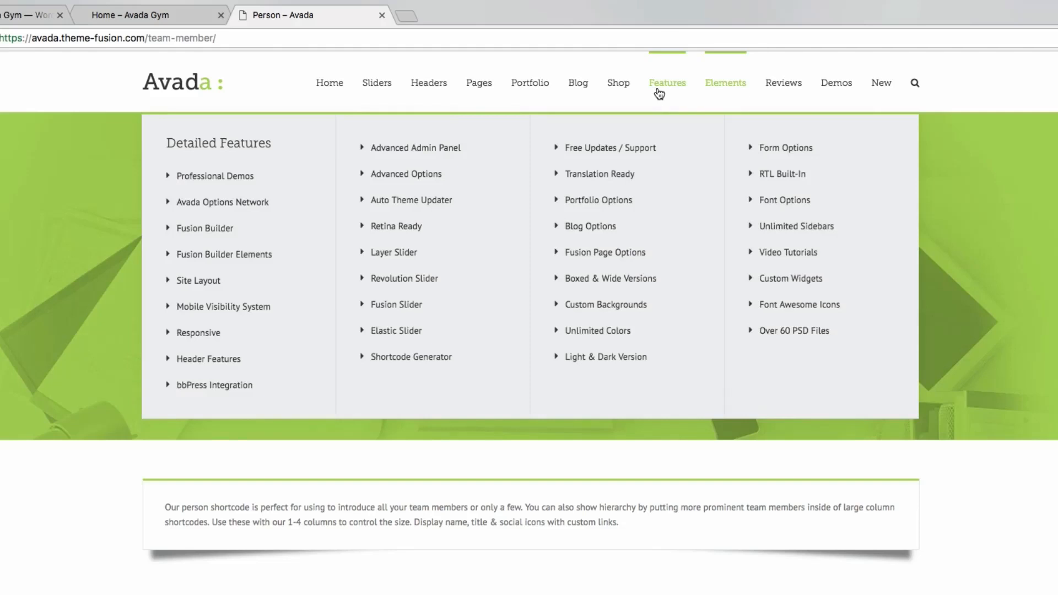
pyautogui.moveTo(727, 94)
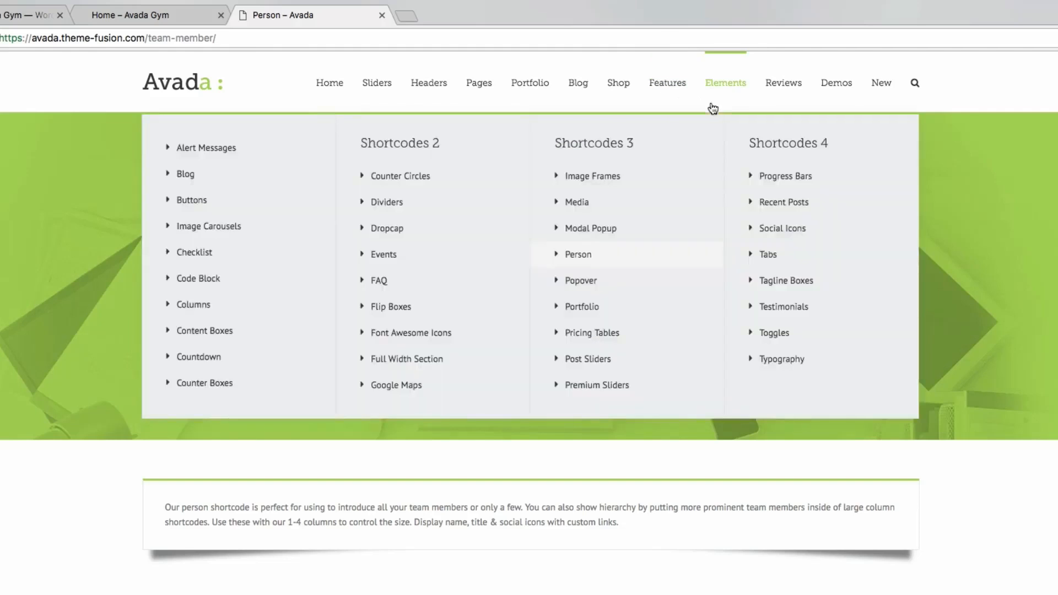
pyautogui.click(200, 201)
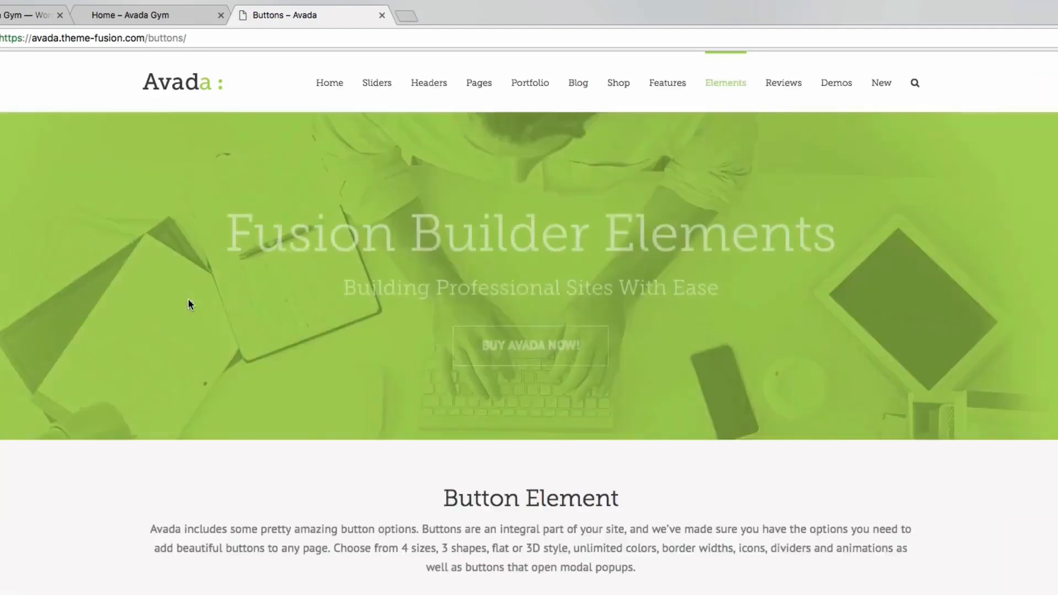
pyautogui.scroll(-5, 187, 298)
pyautogui.scroll(-12, 210, 308)
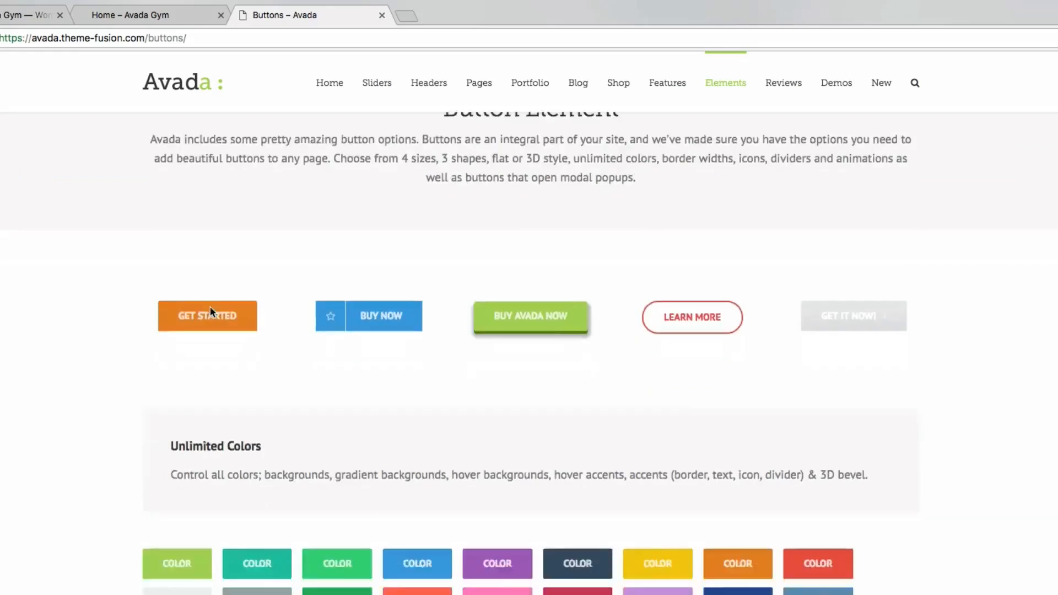
pyautogui.scroll(-12, 274, 337)
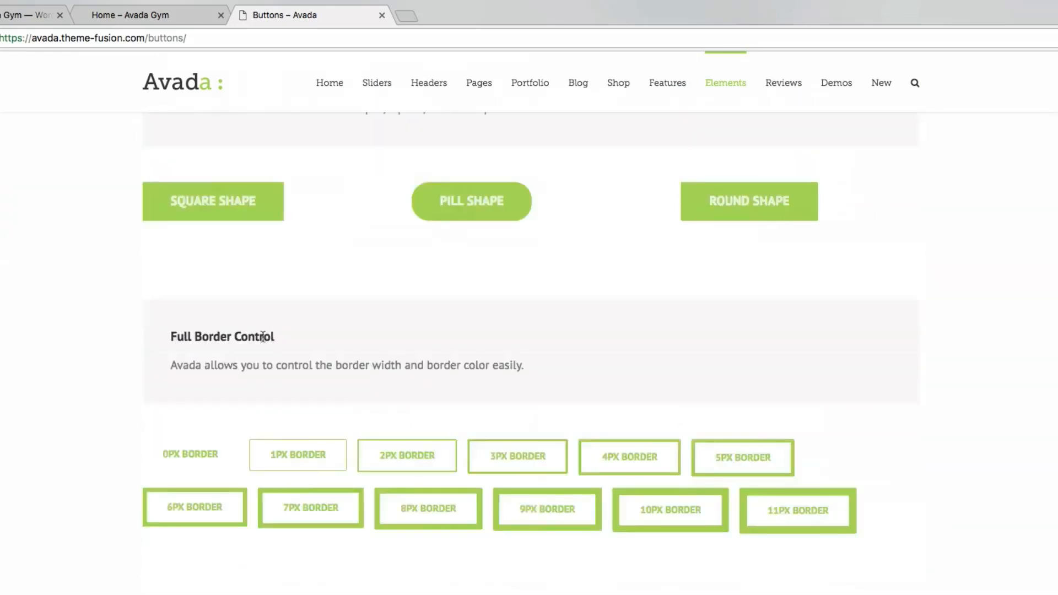
pyautogui.scroll(20, 283, 326)
pyautogui.scroll(5, 258, 320)
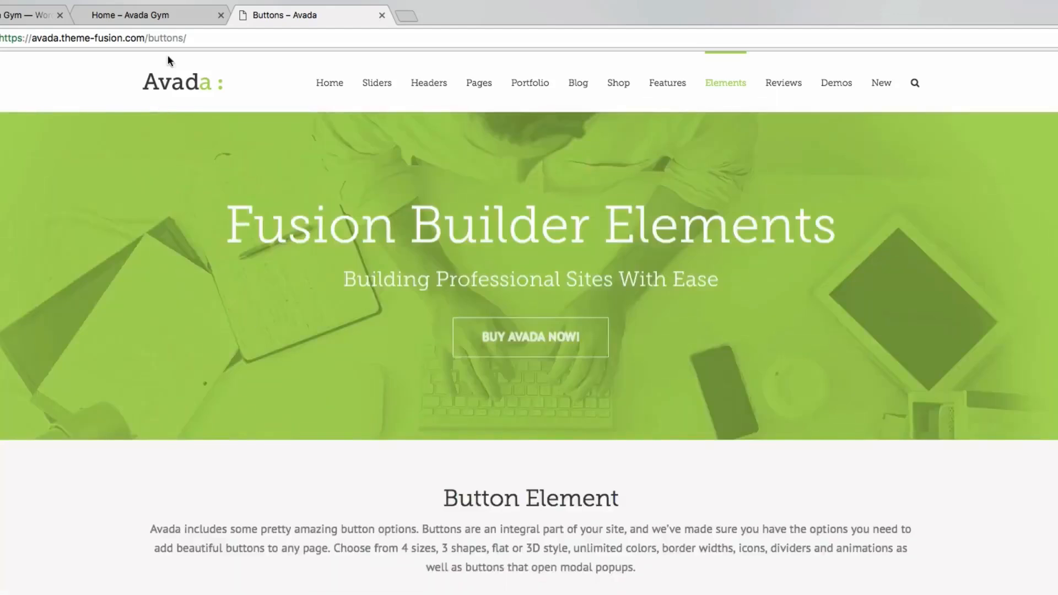
# Return to the Avada Gym page editor, dismiss the element list, and insert a full-width (1/1) column below the two half-width columns.
pyautogui.click(25, 14)
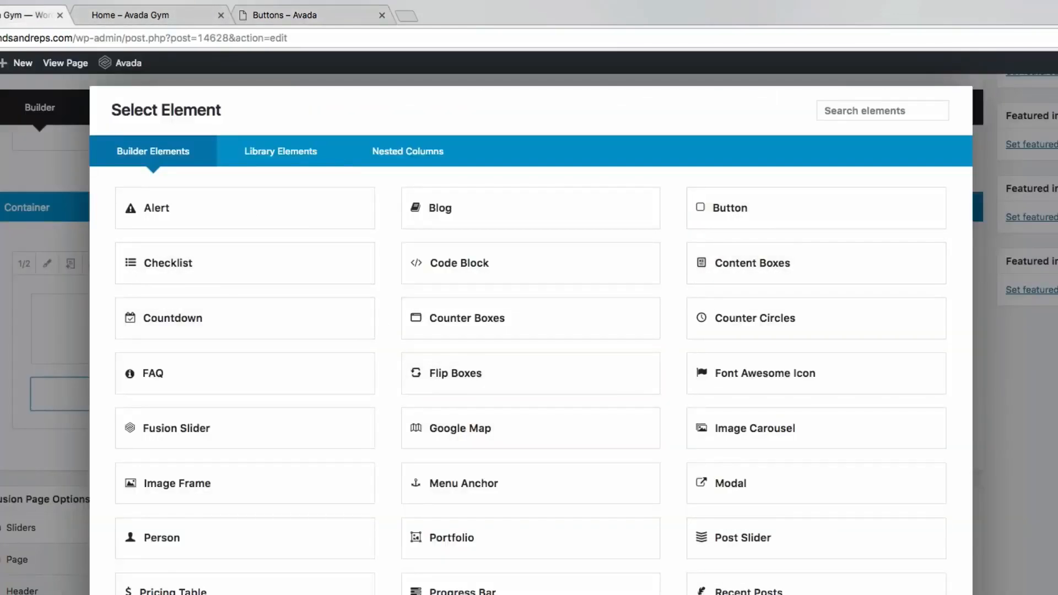
pyautogui.click(881, 594)
pyautogui.scroll(-2, 606, 490)
pyautogui.scroll(1, 530, 453)
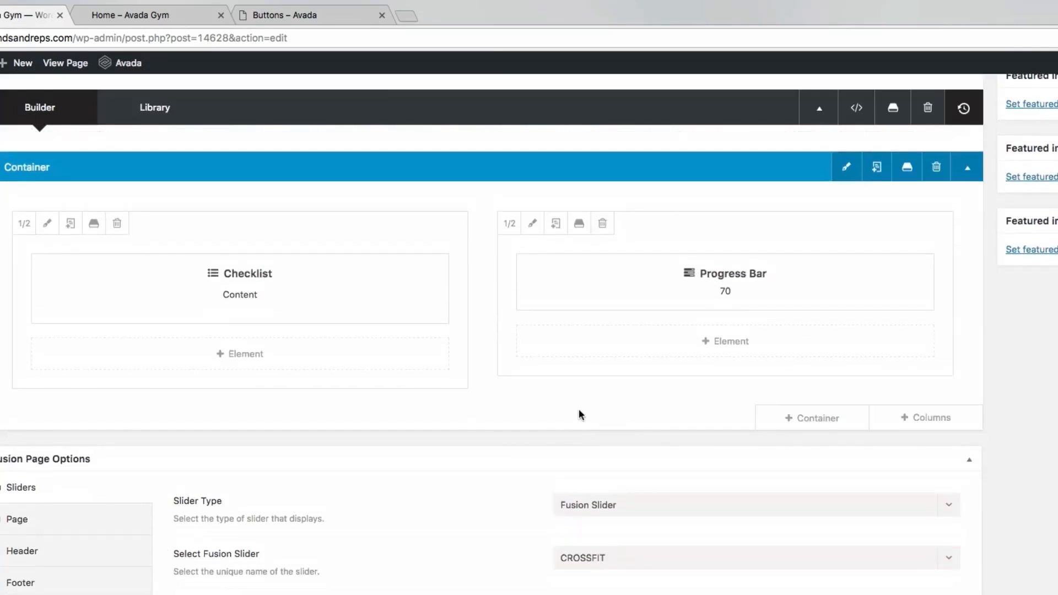
pyautogui.scroll(3, 540, 401)
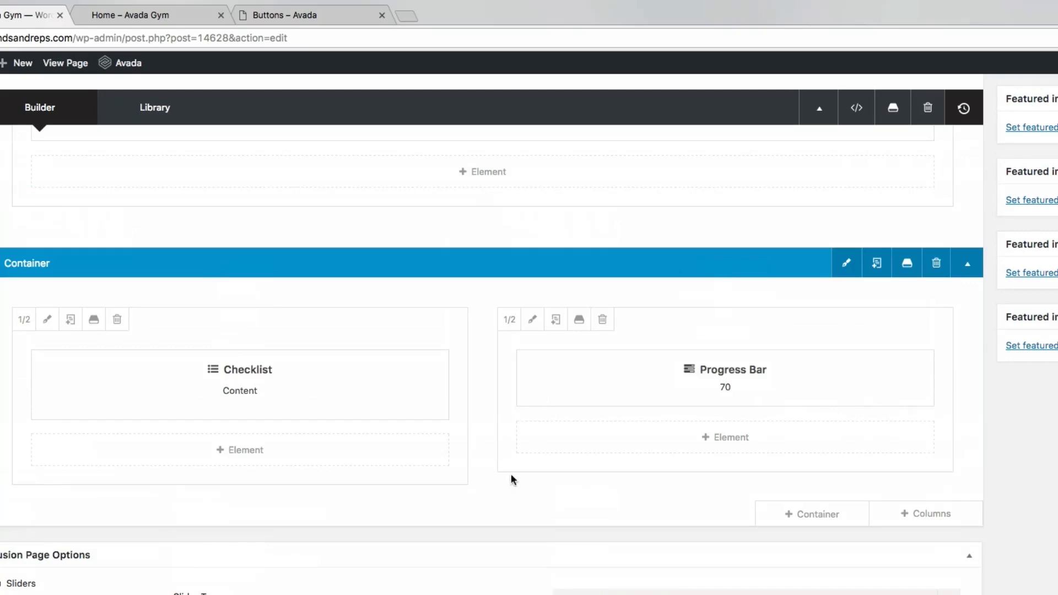
pyautogui.click(902, 522)
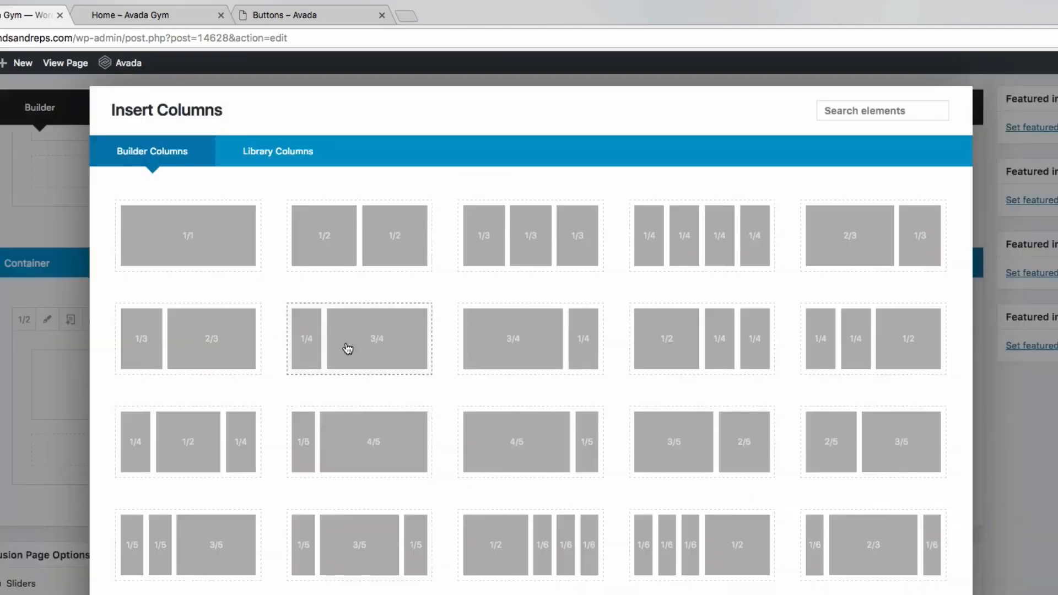
pyautogui.click(203, 229)
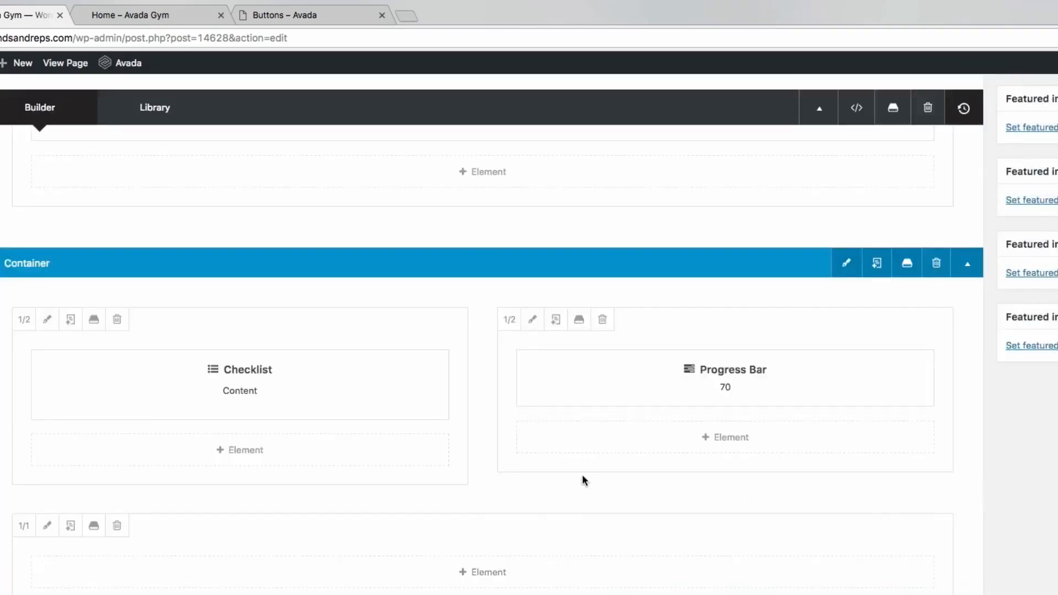
# Add a Countdown element with its default settings to the full-width column below the Checklist and Progress Bar columns.
pyautogui.scroll(-2, 581, 468)
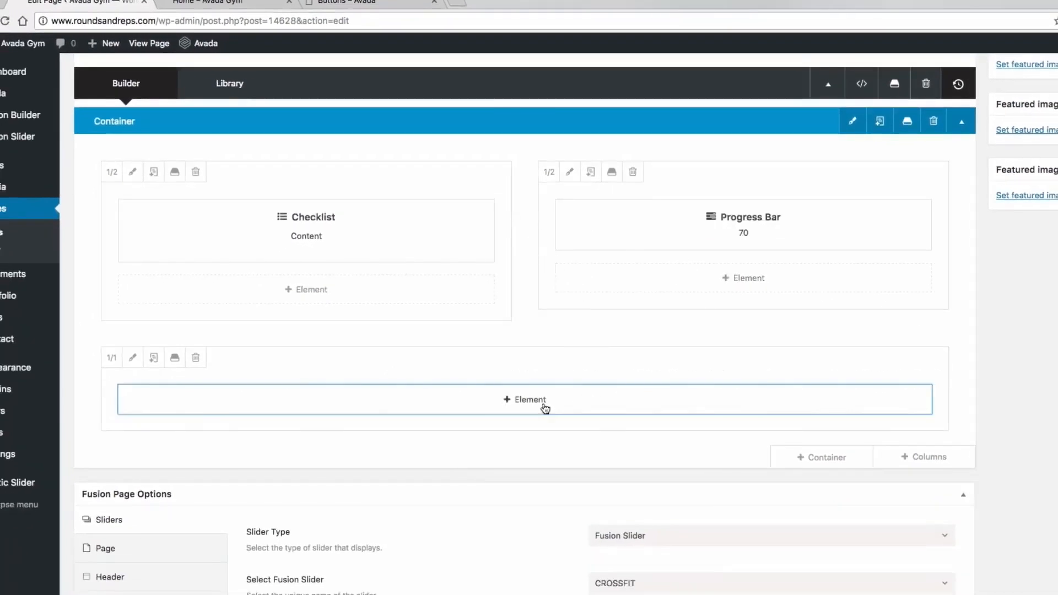
pyautogui.click(544, 408)
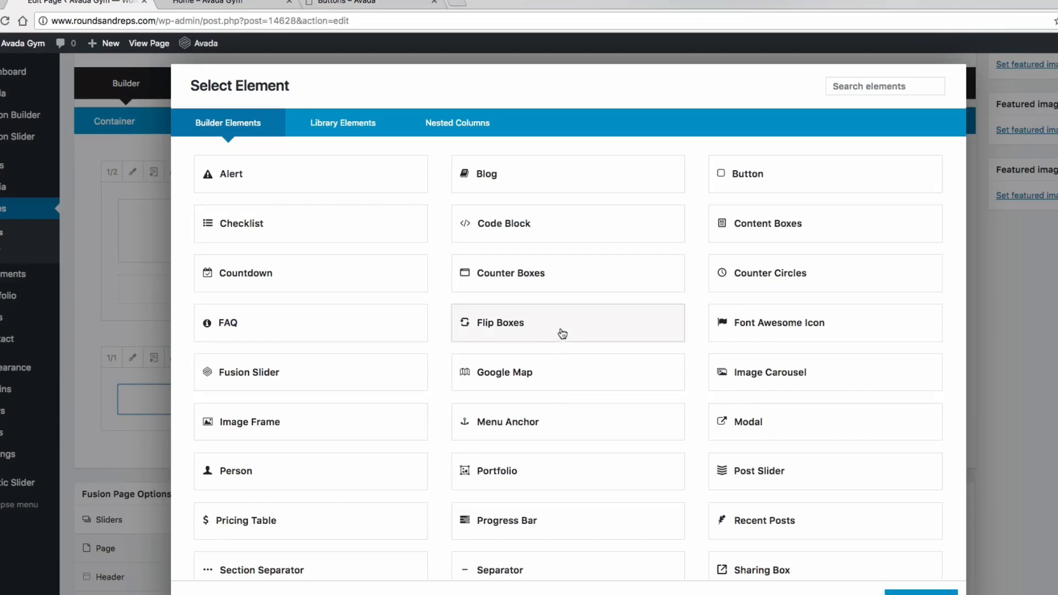
pyautogui.click(292, 279)
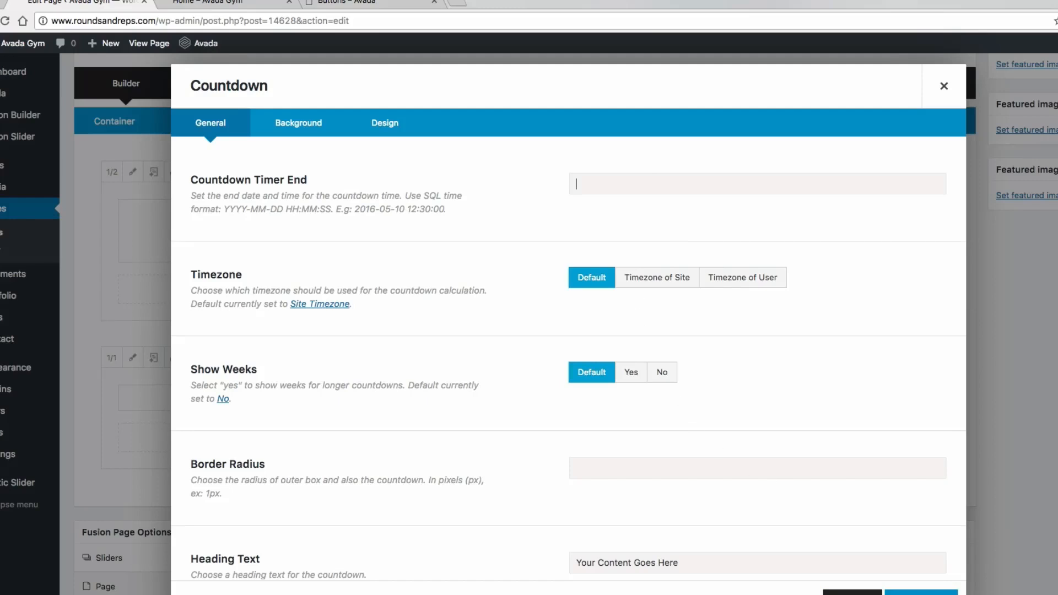
pyautogui.click(876, 591)
# Preview the home page changes and examine how the countdown looks beneath the checklist and progress bar.
pyautogui.scroll(8, 877, 591)
pyautogui.scroll(3, 525, 331)
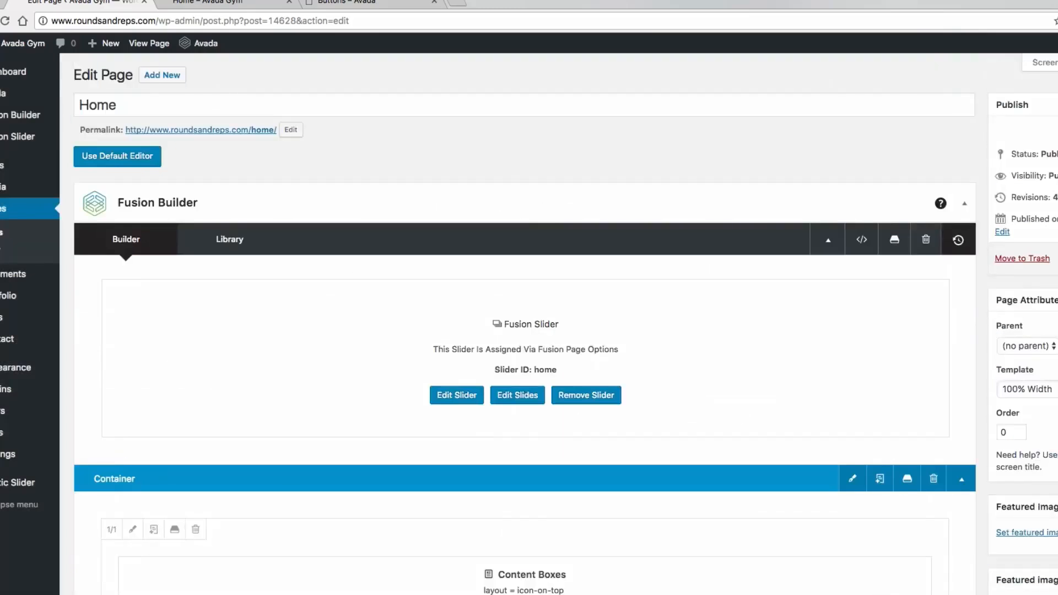
pyautogui.click(236, 3)
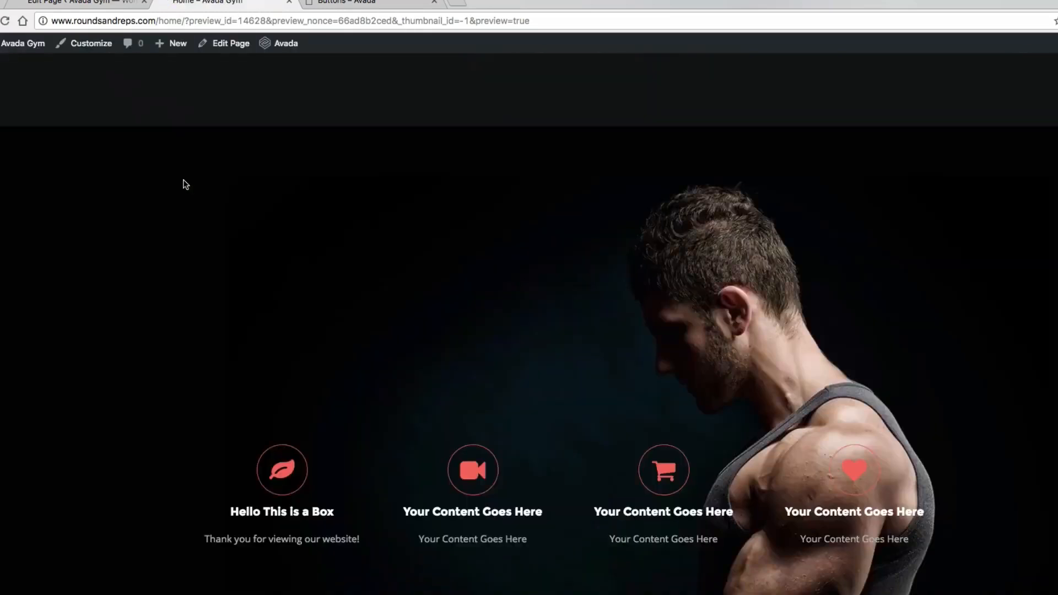
pyautogui.scroll(-5, 186, 182)
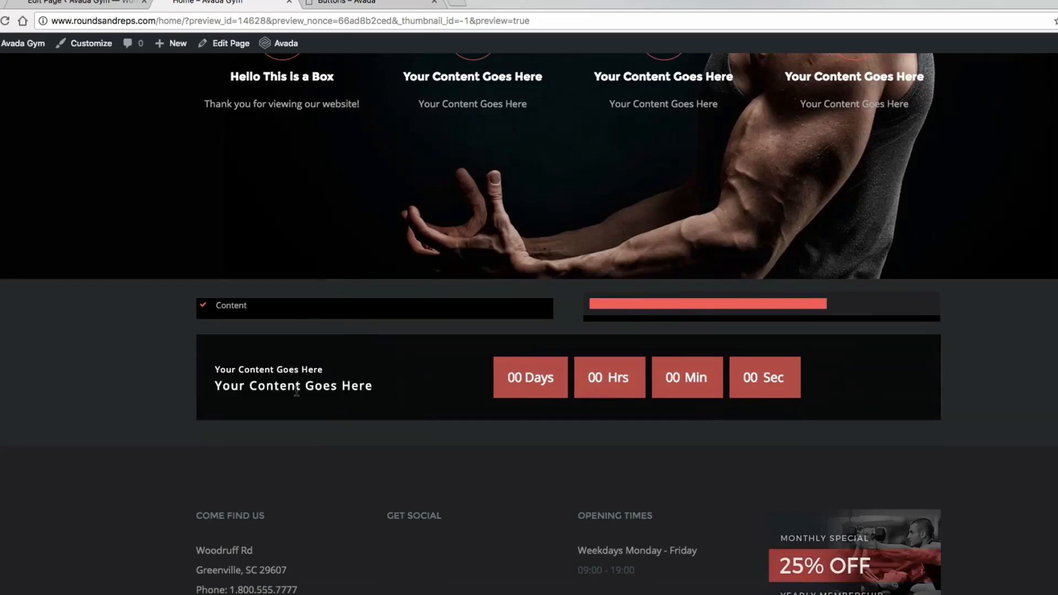
# Return to the page editor and insert a new container with a 1/5 and 4/5 column layout below the countdown container.
pyautogui.click(77, 6)
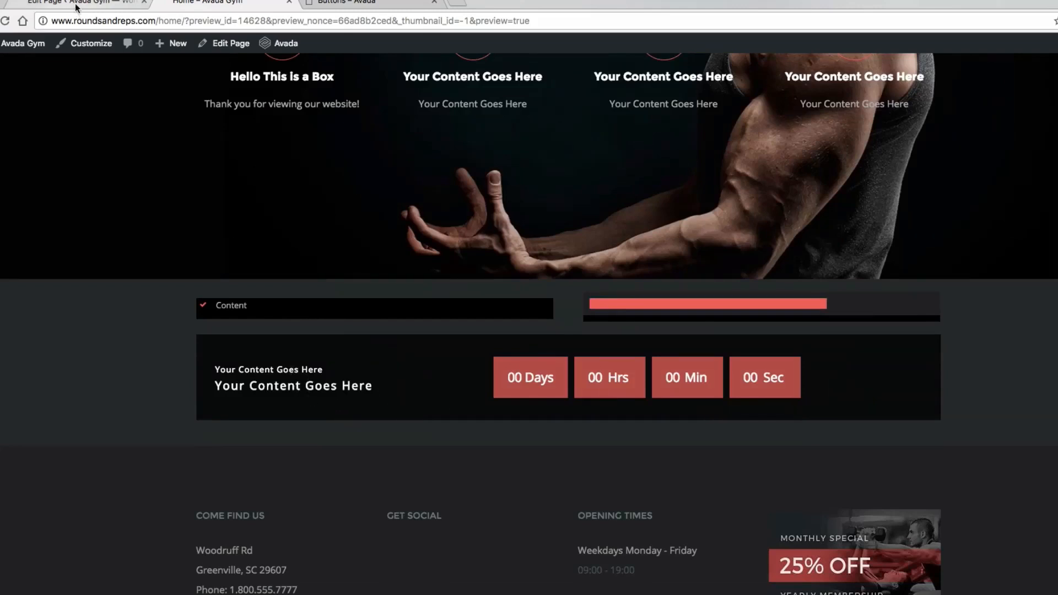
pyautogui.scroll(-8, 516, 342)
pyautogui.scroll(-6, 517, 342)
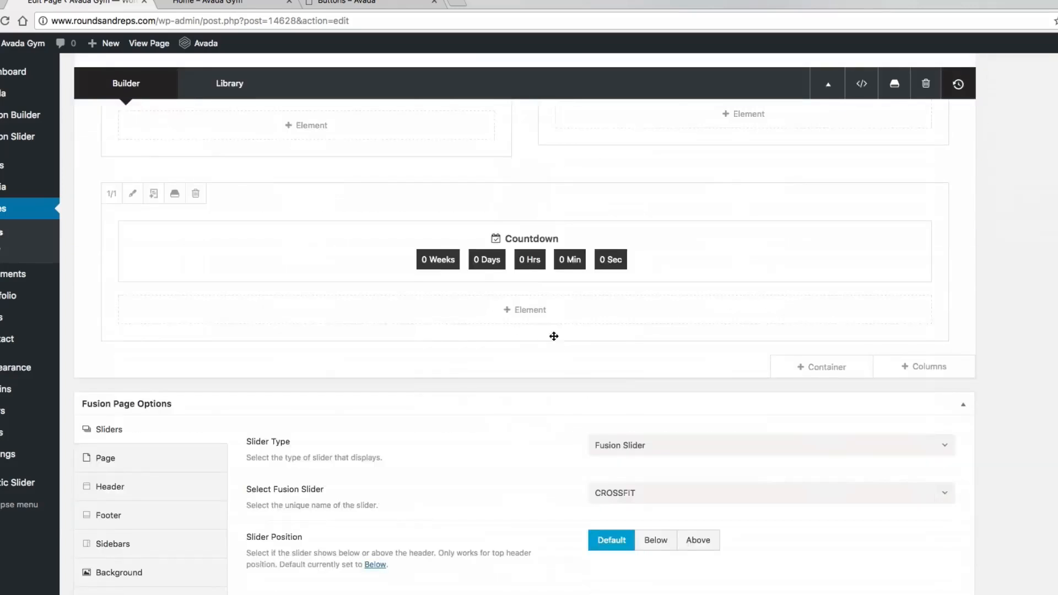
pyautogui.scroll(1, 553, 336)
pyautogui.scroll(2, 694, 265)
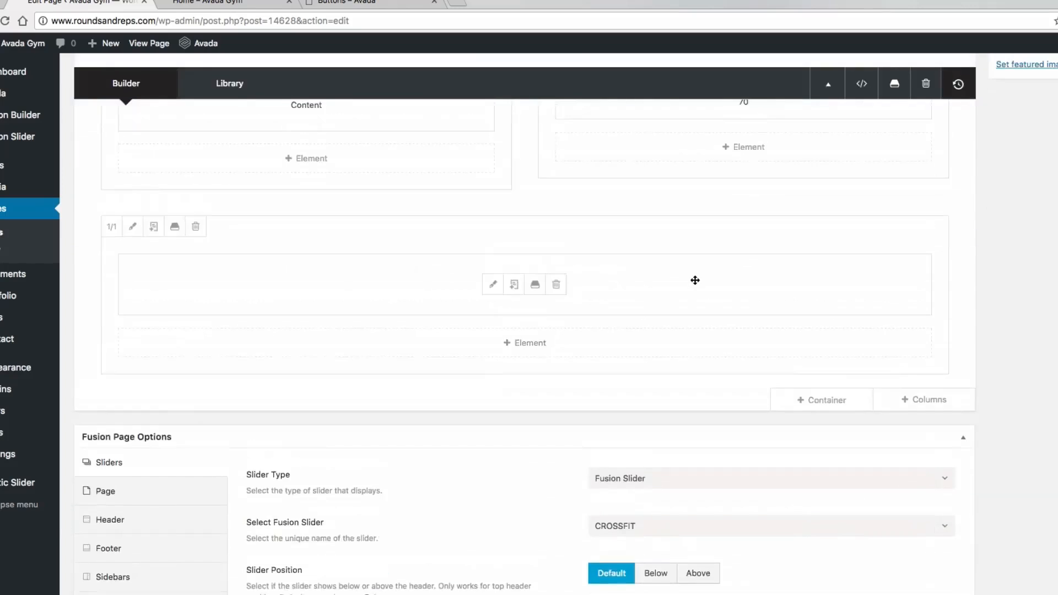
pyautogui.scroll(-1, 771, 364)
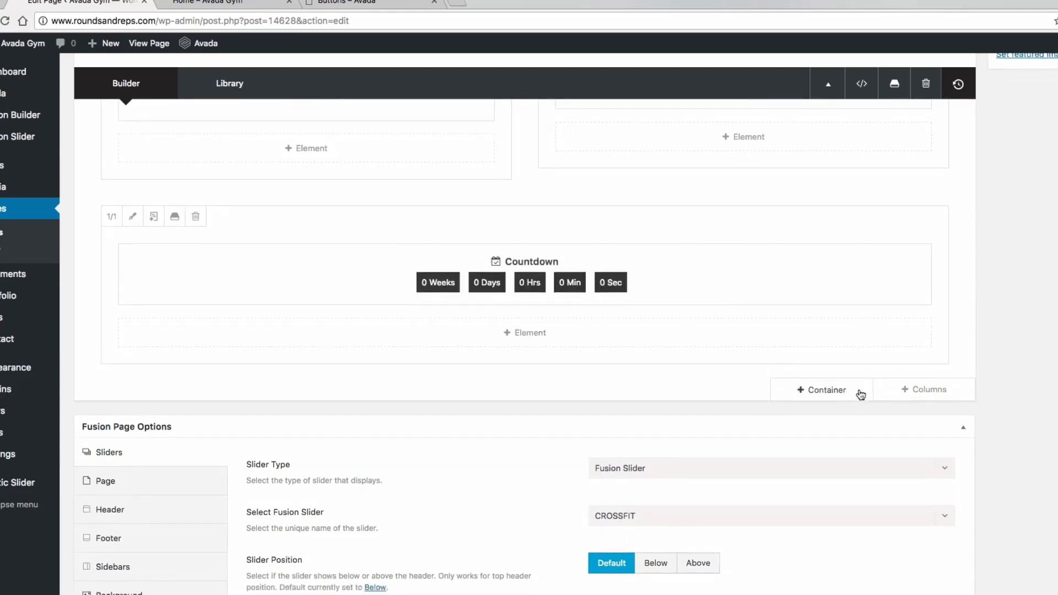
pyautogui.click(827, 389)
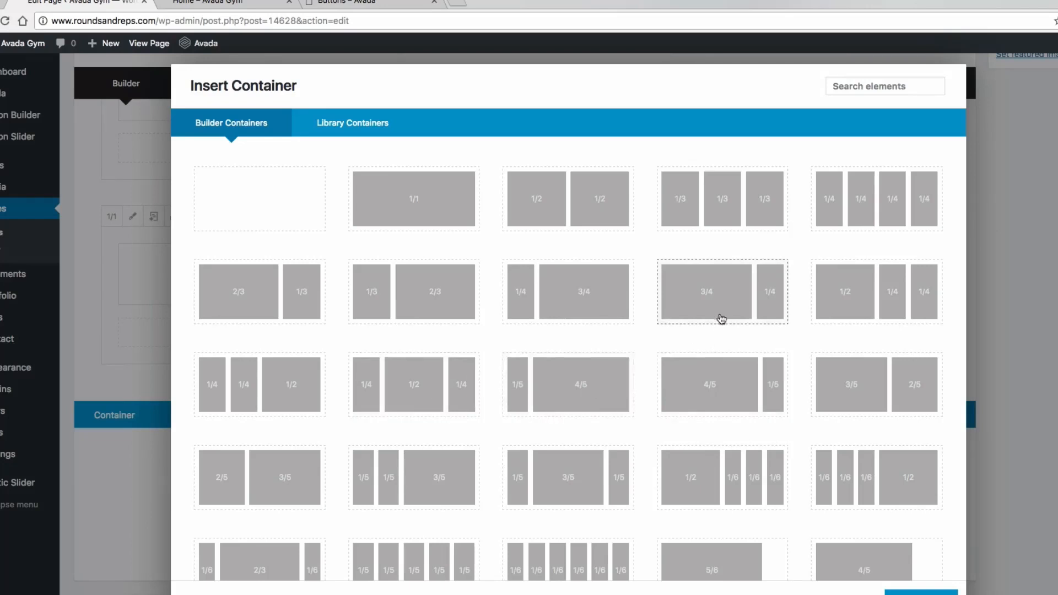
pyautogui.scroll(-3, 672, 334)
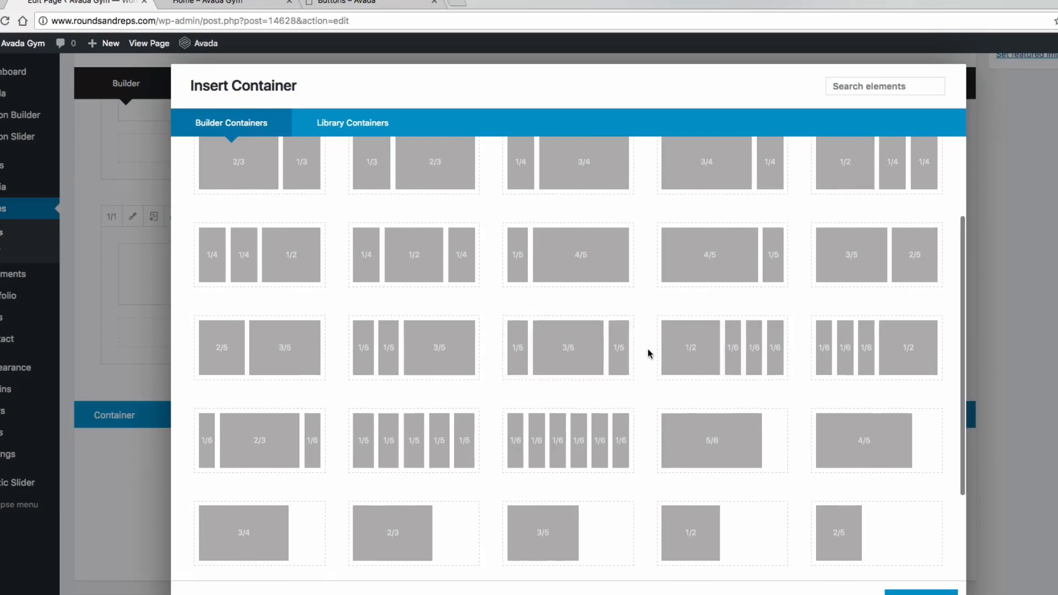
pyautogui.scroll(1, 642, 347)
pyautogui.click(588, 283)
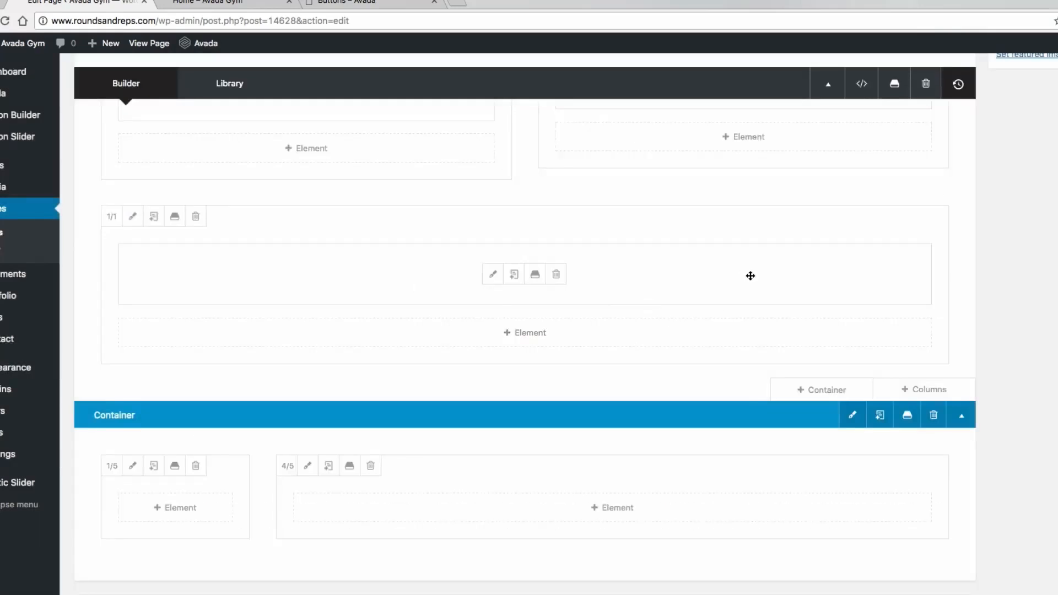
# Resize the new container's columns to 3/5 for the first and 2/5 for the second.
pyautogui.scroll(-2, 733, 271)
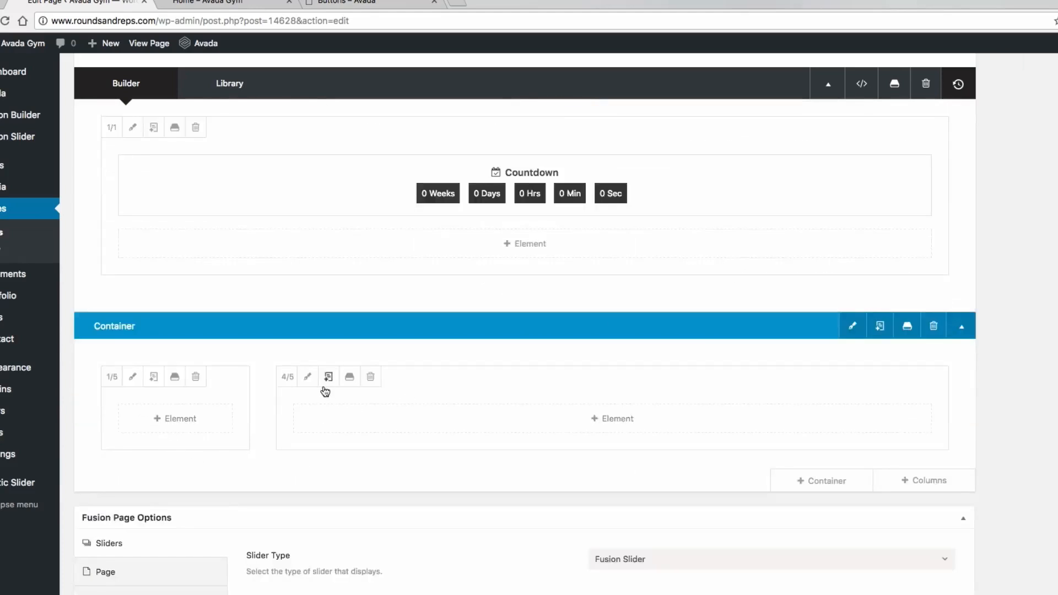
pyautogui.click(112, 380)
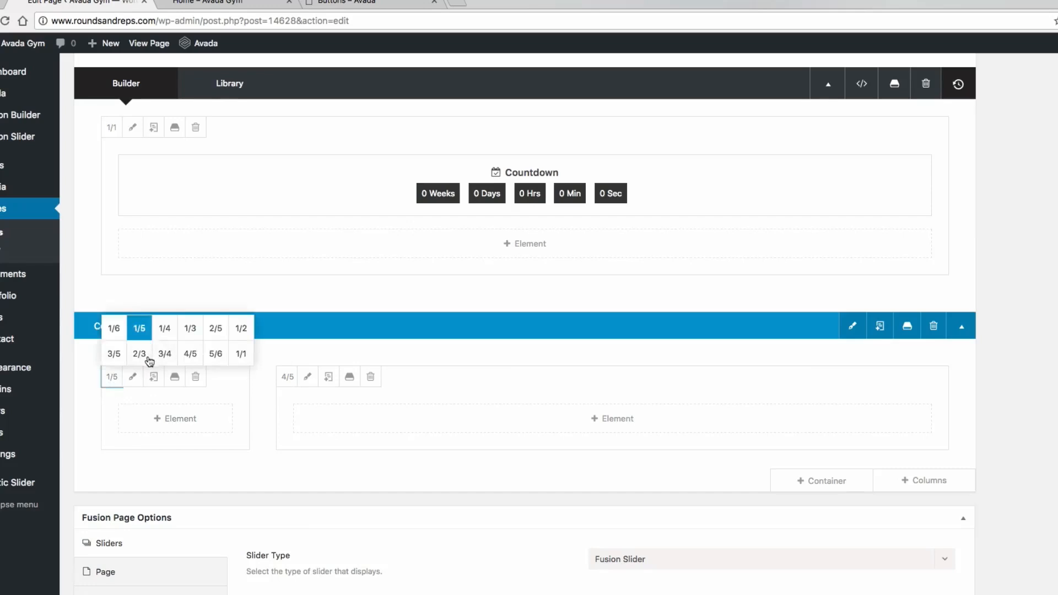
pyautogui.click(114, 353)
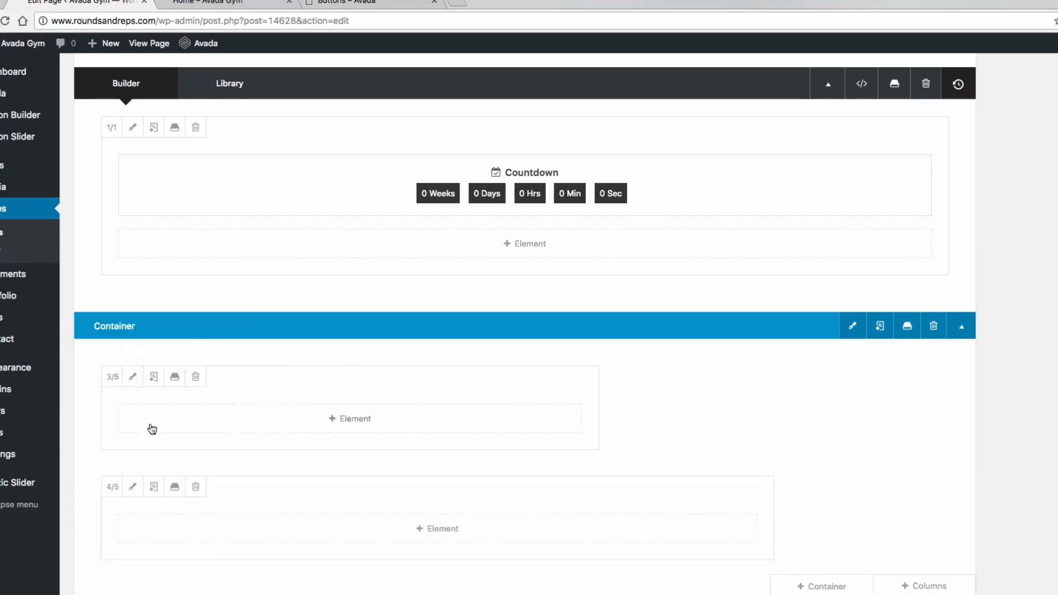
pyautogui.scroll(-3, 748, 427)
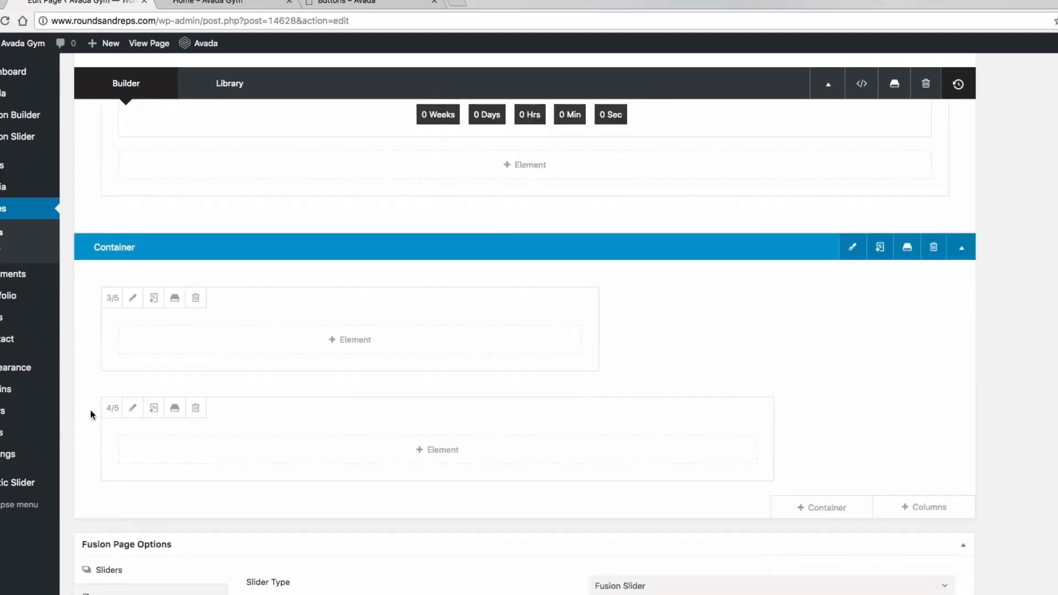
pyautogui.click(112, 408)
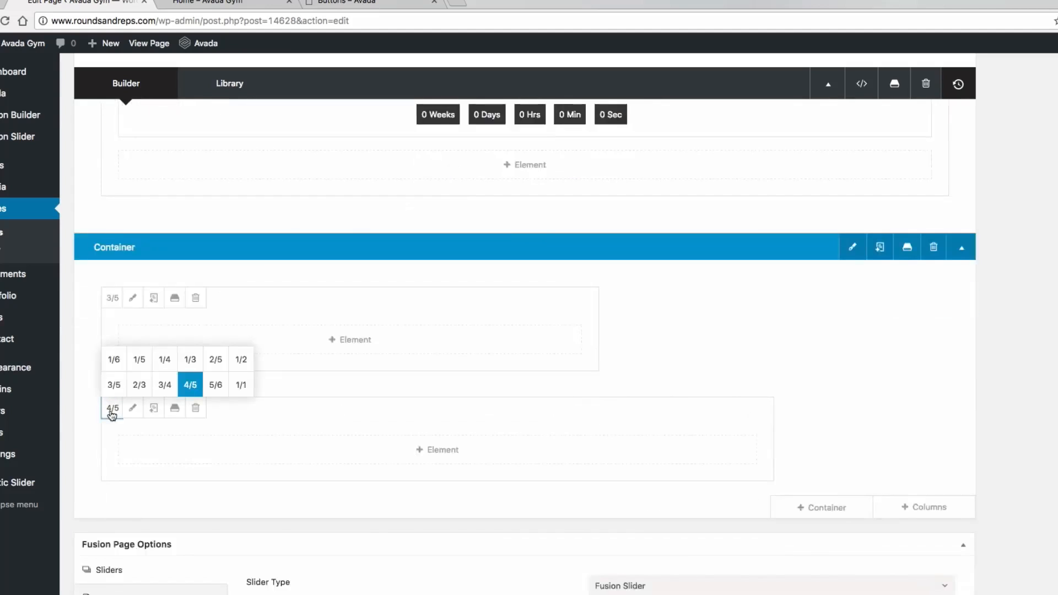
pyautogui.click(217, 360)
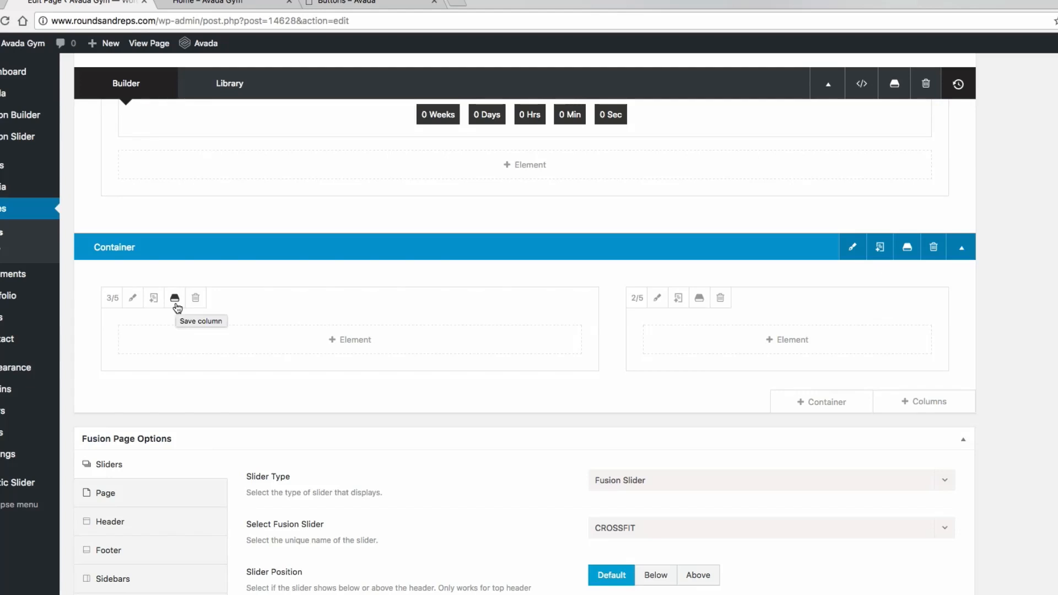
# Save the 3/5 and 2/5 container to the library under the name "element" and close the library.
pyautogui.click(905, 247)
pyautogui.click(349, 178)
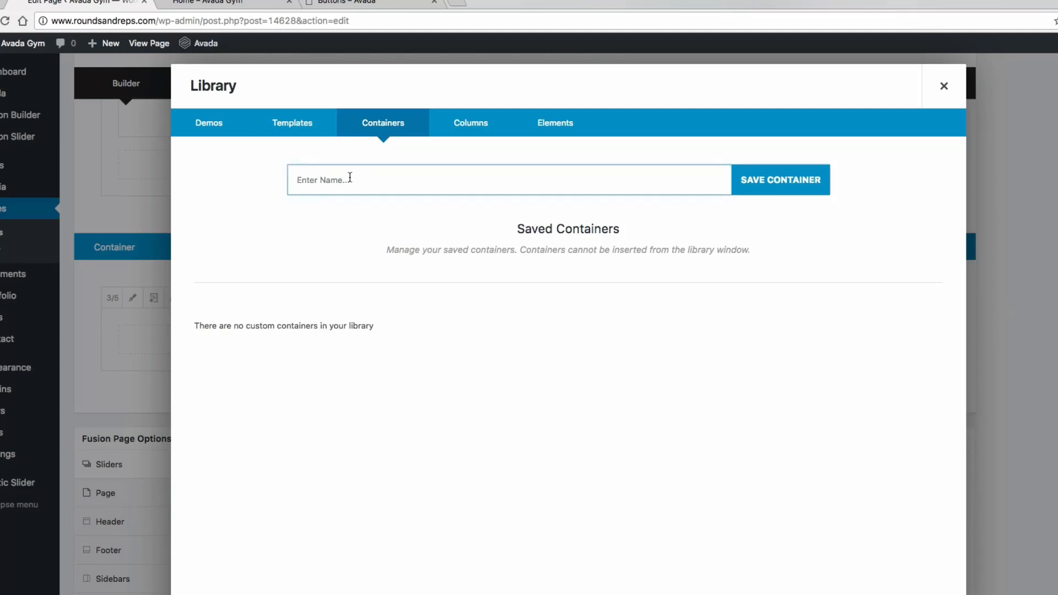
pyautogui.write('element')
pyautogui.click(780, 190)
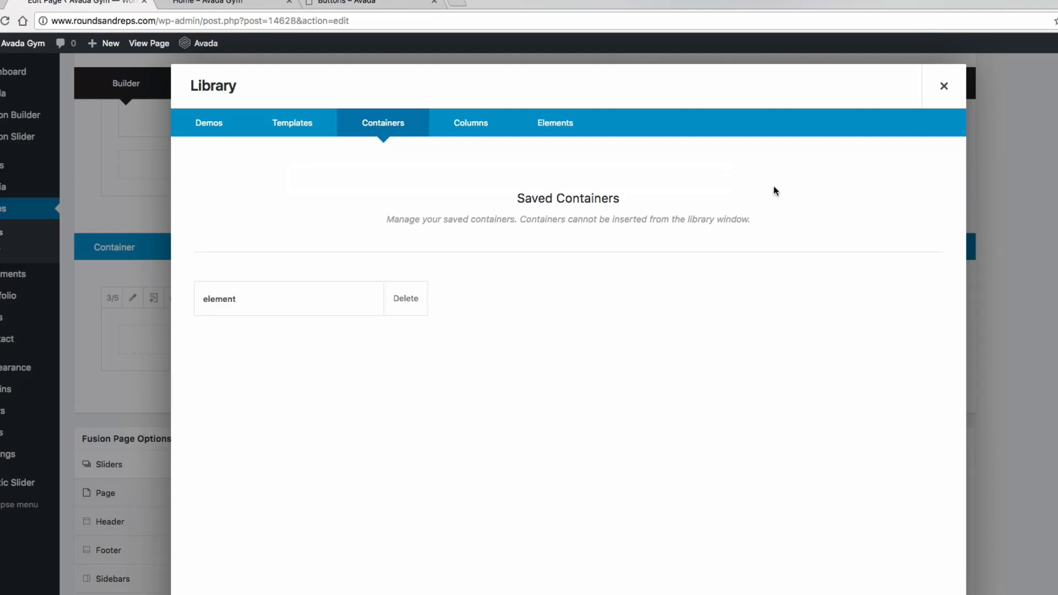
pyautogui.click(938, 94)
# Insert the saved library container "element" below the existing 3/5 and 2/5 container.
pyautogui.scroll(-3, 860, 331)
pyautogui.click(826, 476)
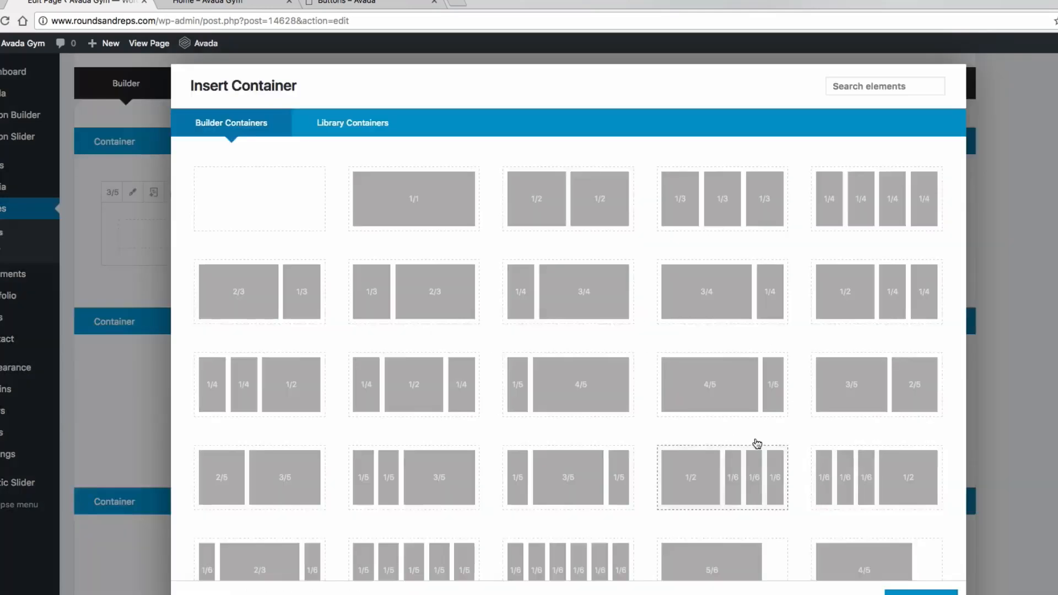
pyautogui.click(354, 126)
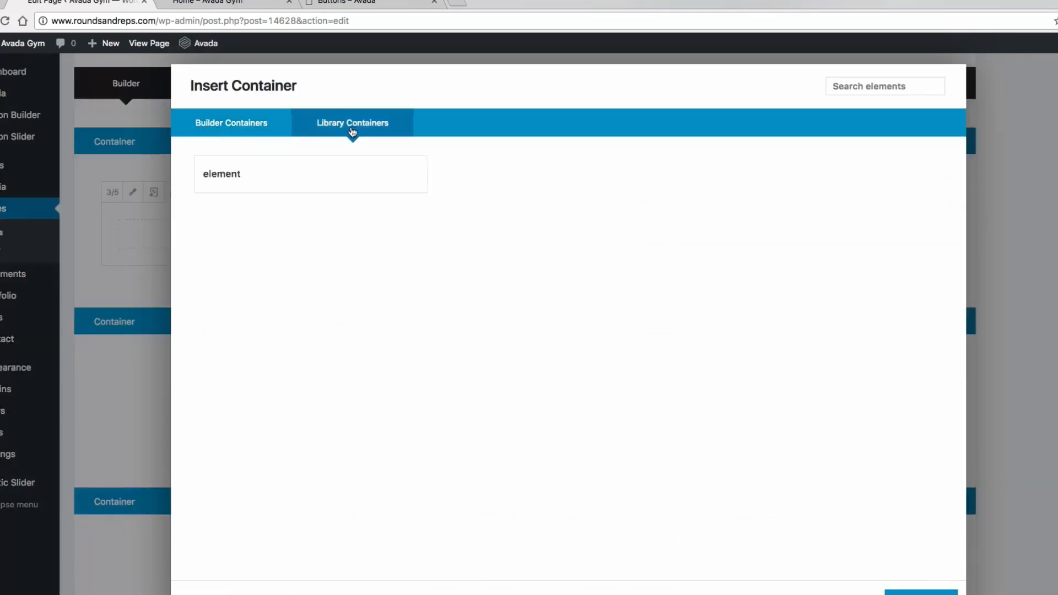
pyautogui.click(268, 181)
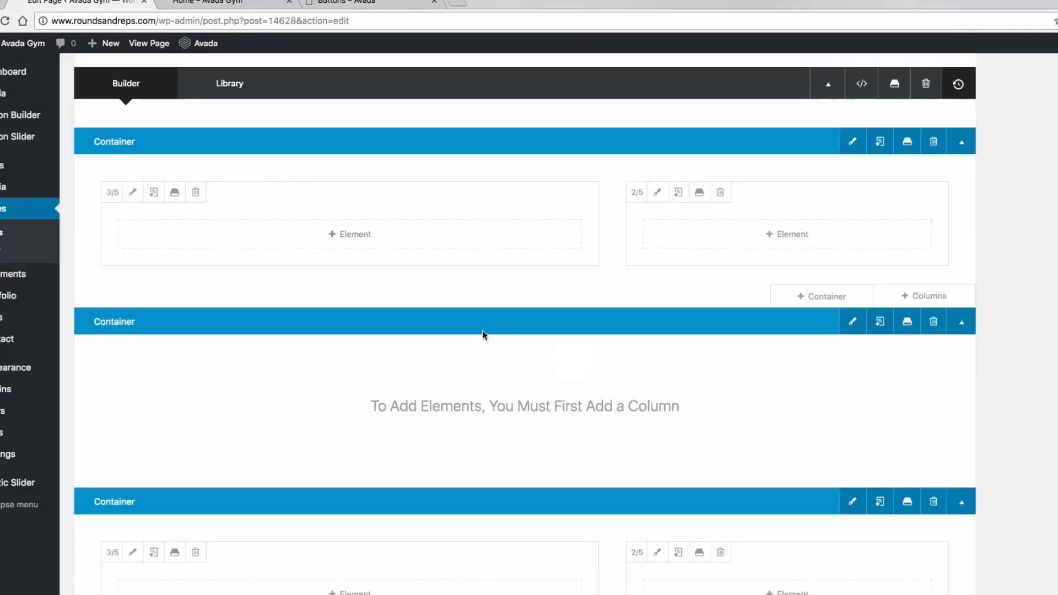
# Delete the two empty containers around the inserted library container.
pyautogui.scroll(1, 623, 377)
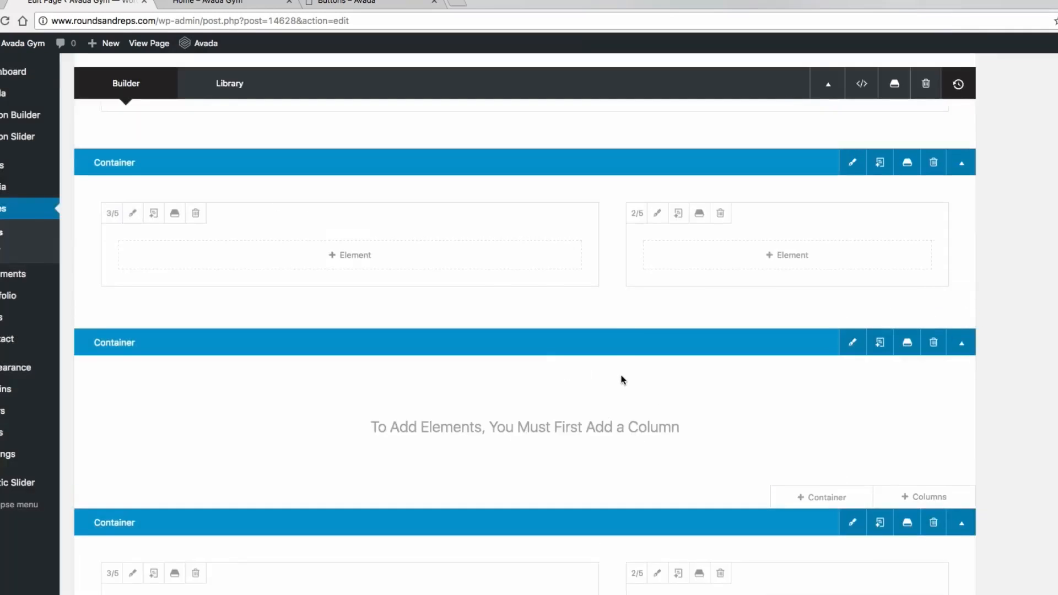
pyautogui.scroll(-3, 621, 377)
pyautogui.scroll(-1, 577, 368)
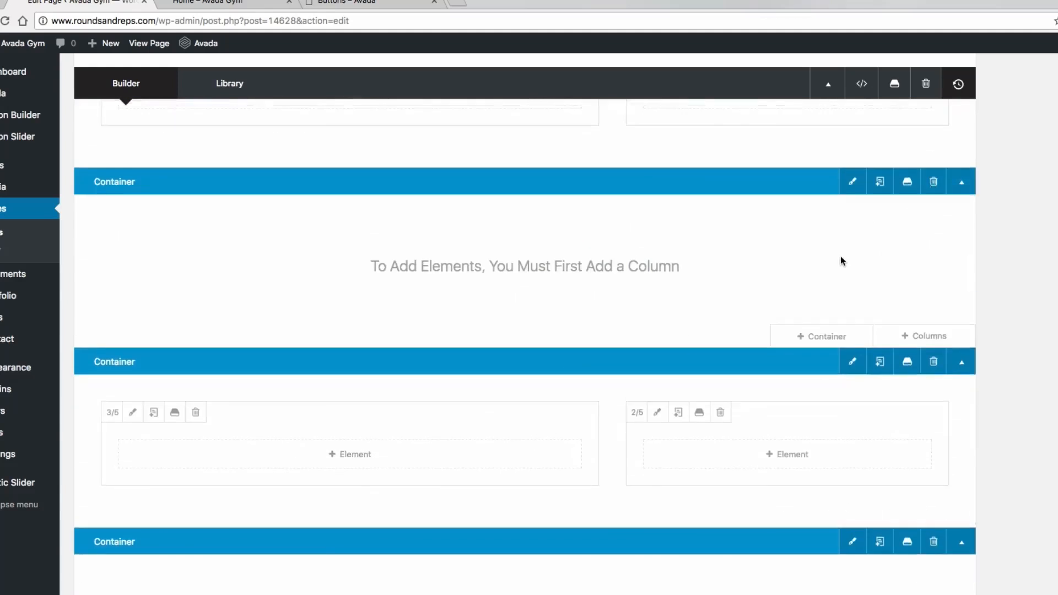
pyautogui.scroll(2, 929, 284)
pyautogui.click(934, 255)
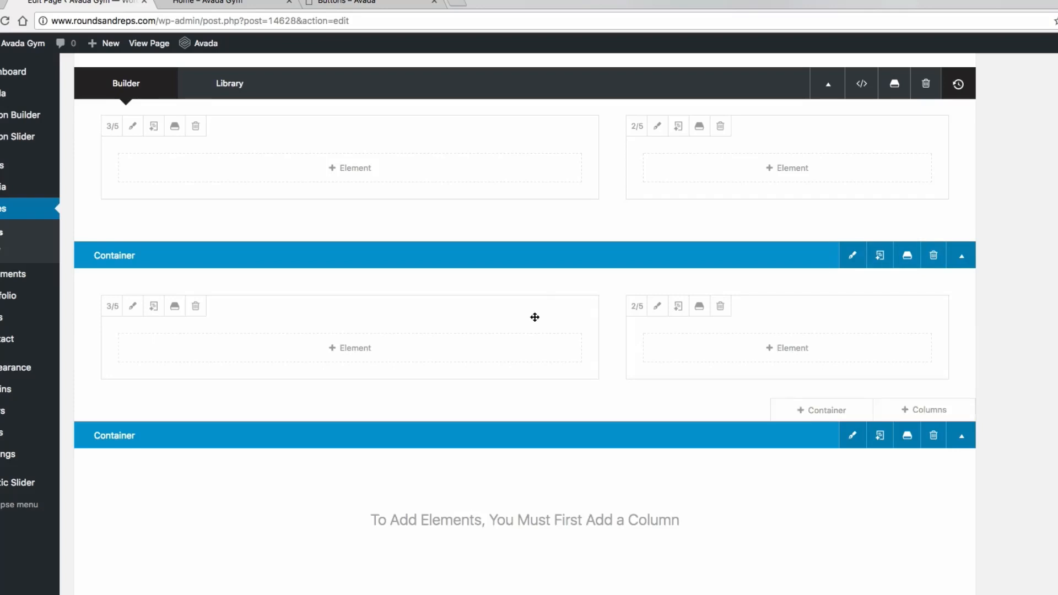
pyautogui.scroll(1, 826, 471)
pyautogui.click(932, 459)
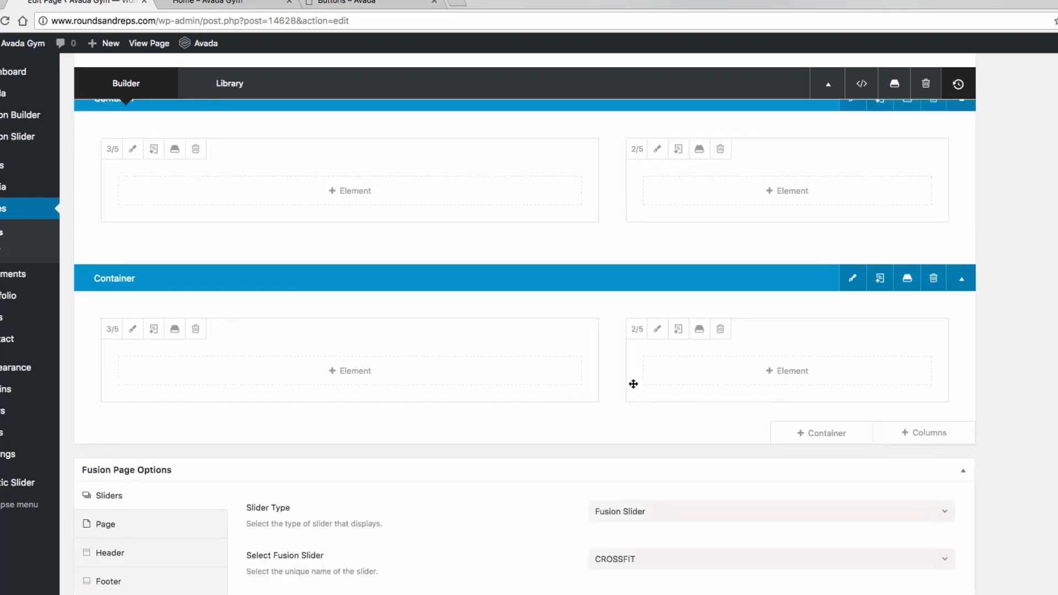
# Compare the home page's slider and container layout in the builder with the page preview.
pyautogui.scroll(2, 633, 382)
pyautogui.scroll(20, 634, 381)
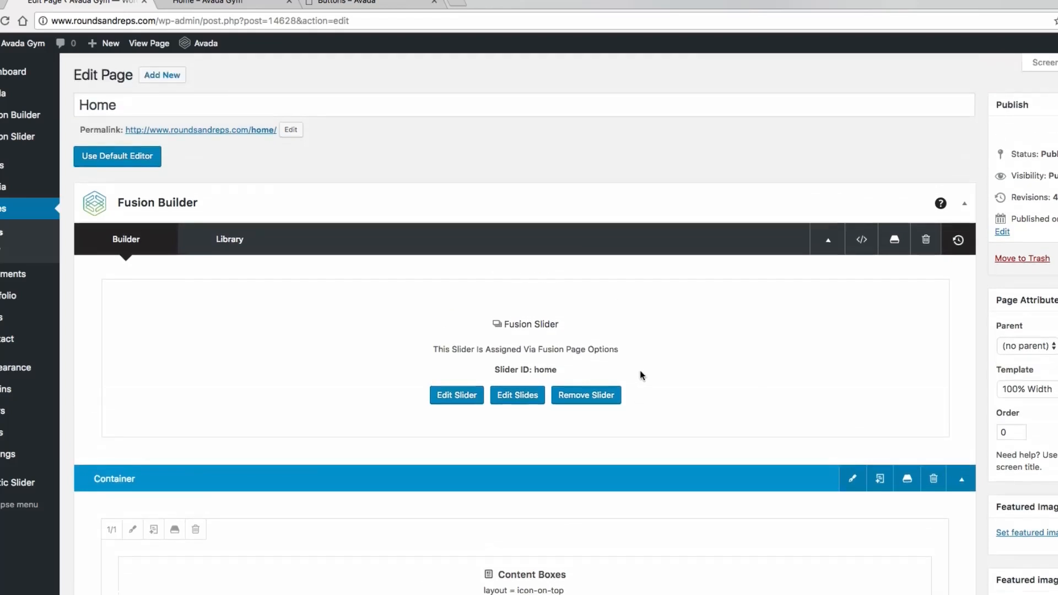
pyautogui.scroll(-5, 639, 373)
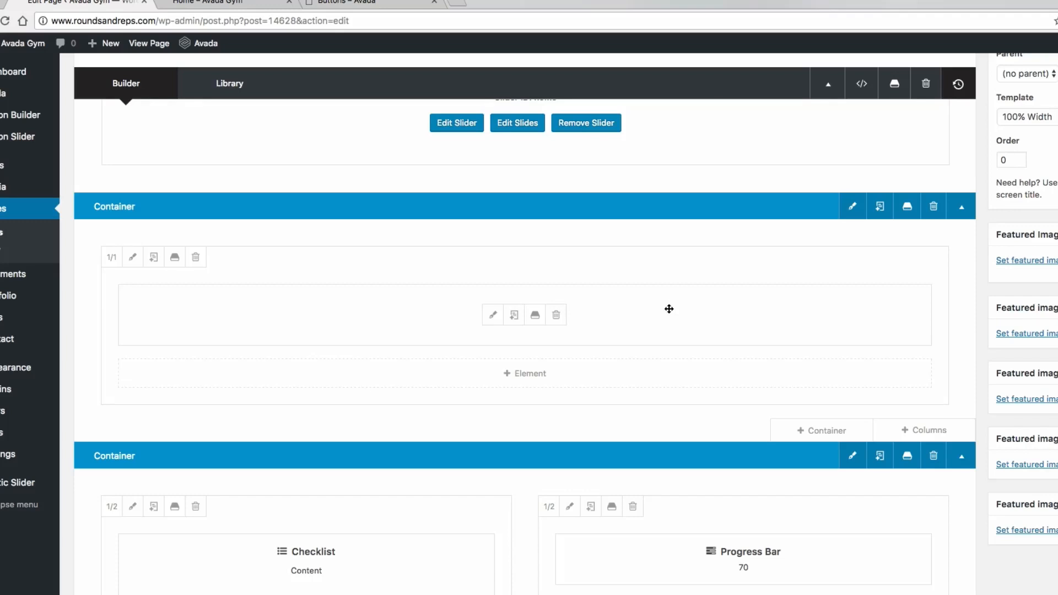
pyautogui.scroll(3, 683, 310)
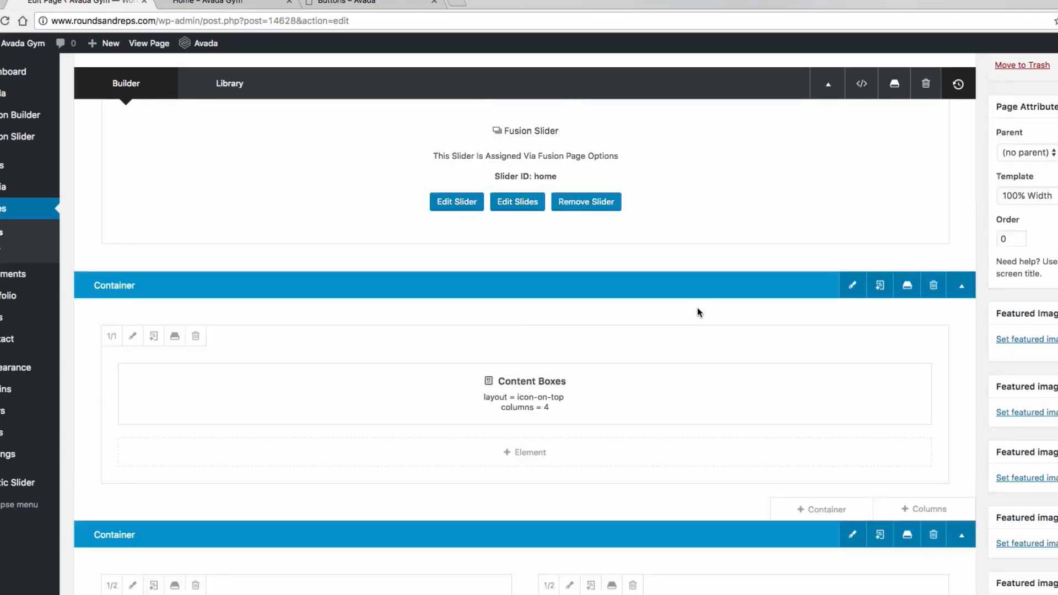
pyautogui.scroll(3, 697, 308)
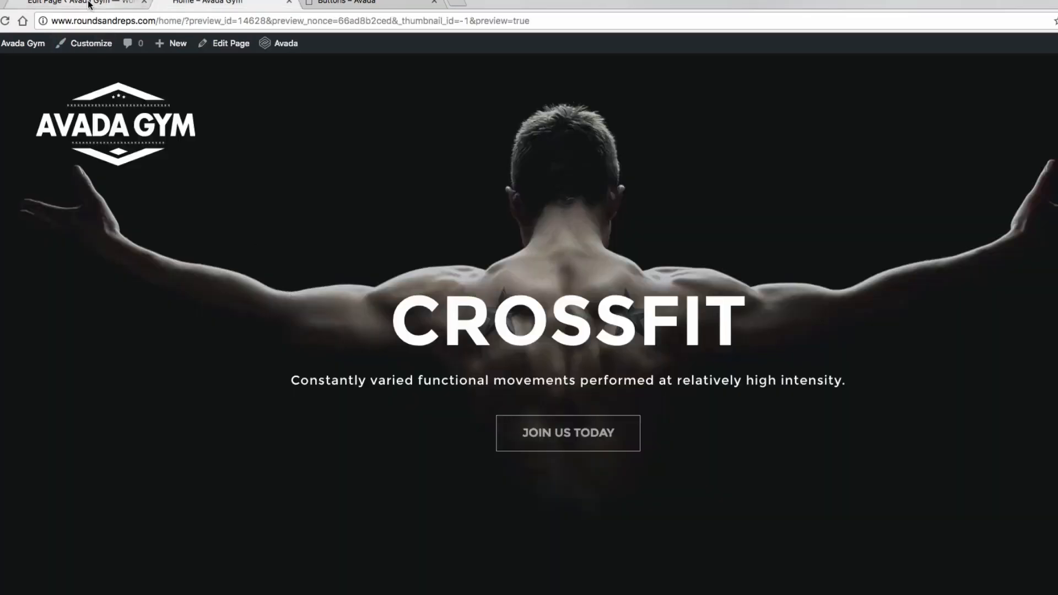
pyautogui.click(87, 2)
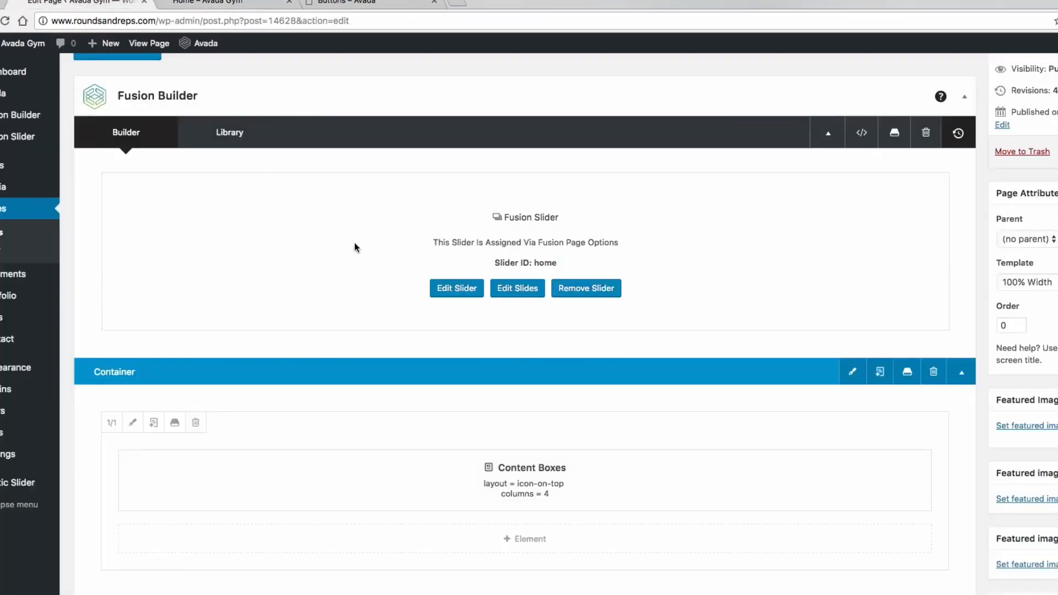
pyautogui.click(231, 5)
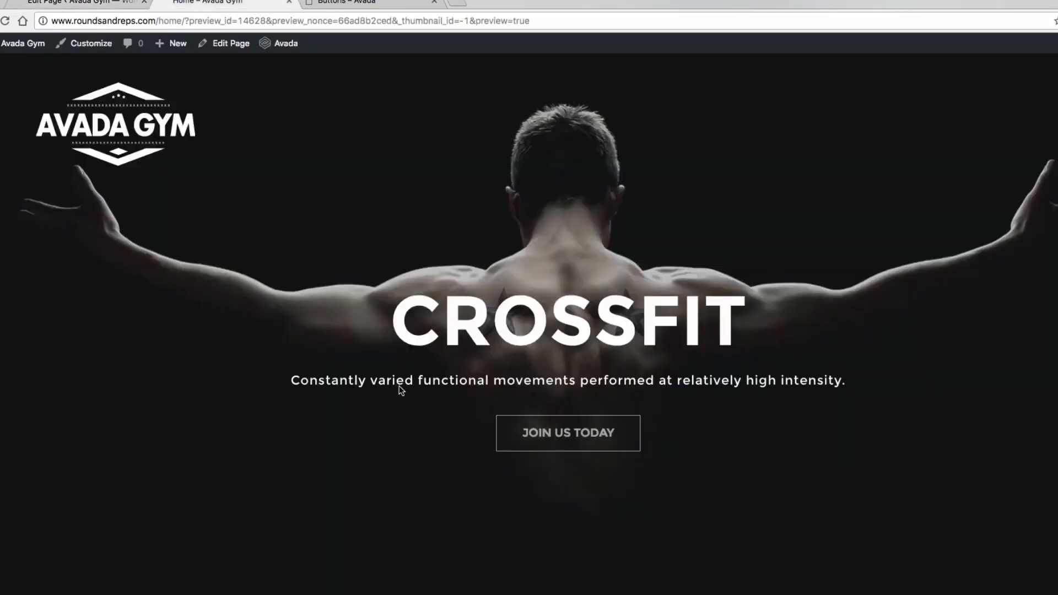
pyautogui.scroll(-2, 330, 357)
pyautogui.scroll(2, 325, 345)
pyautogui.scroll(-2, 308, 206)
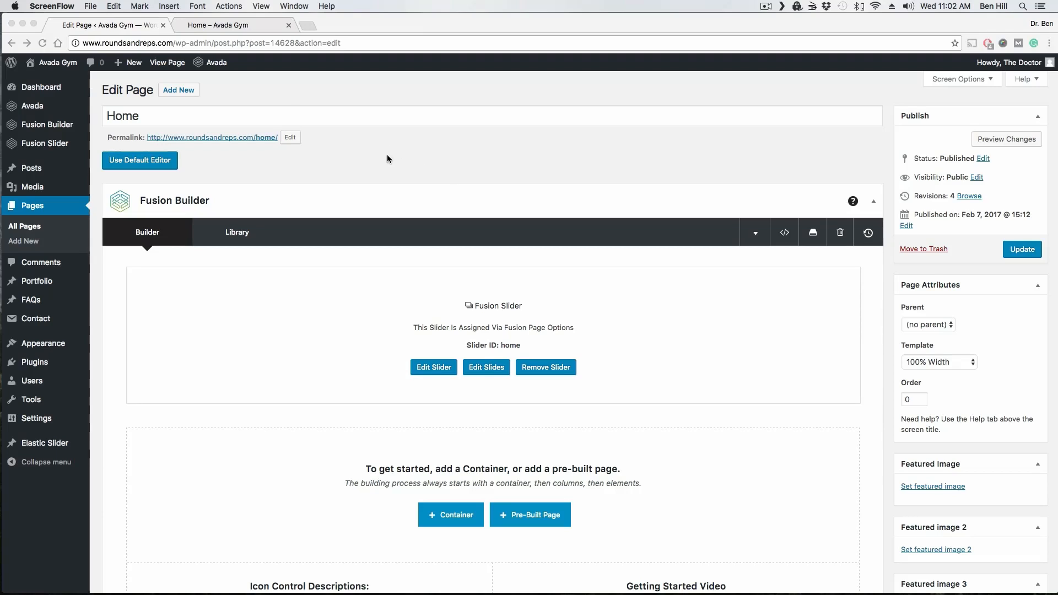
# View the CrossFit slider in the home page preview, return to the page editor and open the Fusion Sliders page.
pyautogui.click(251, 25)
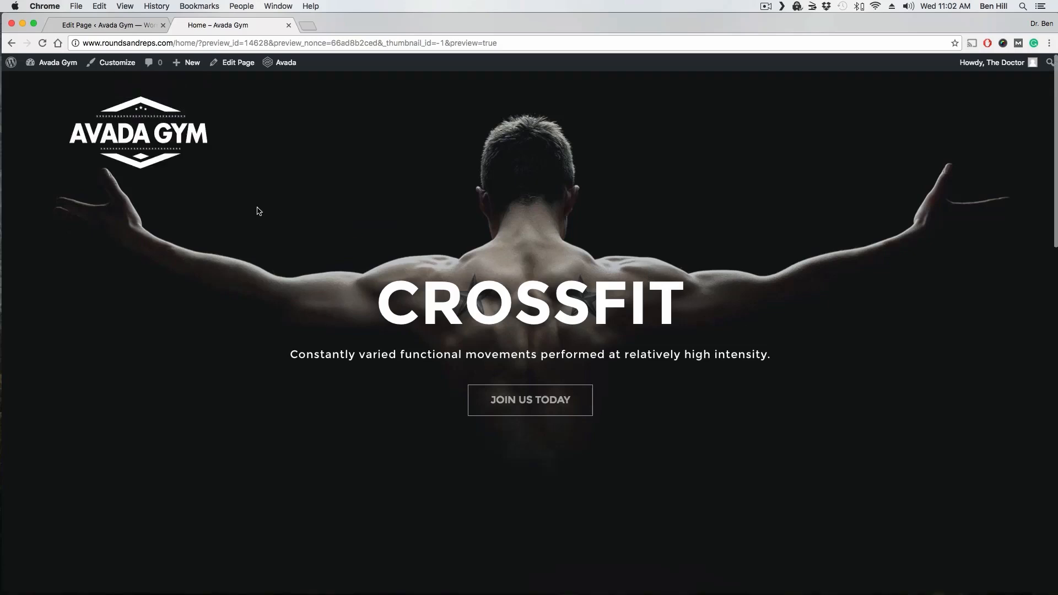
pyautogui.click(127, 27)
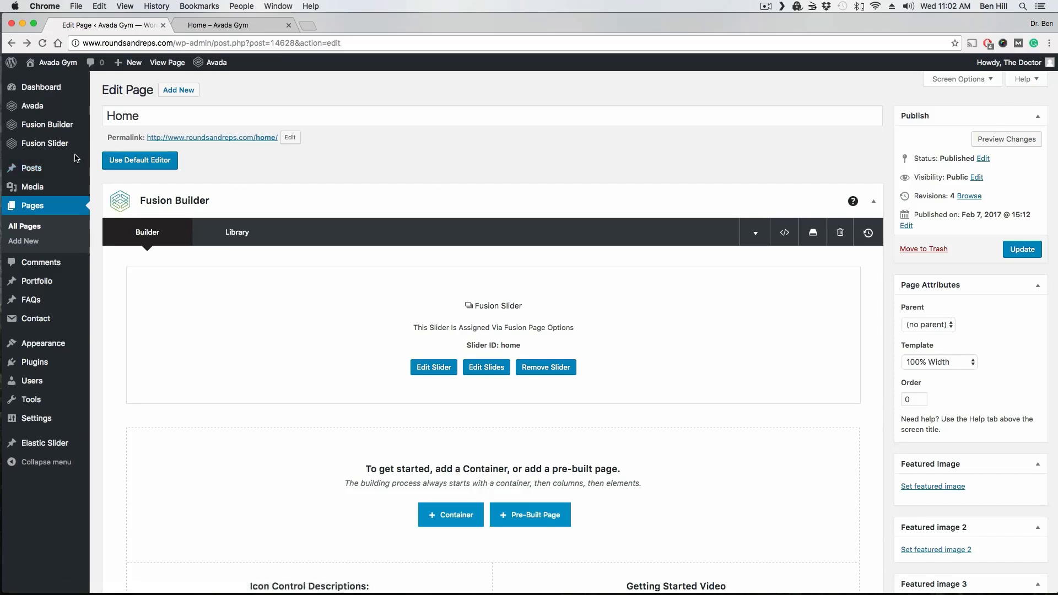
pyautogui.moveTo(64, 148)
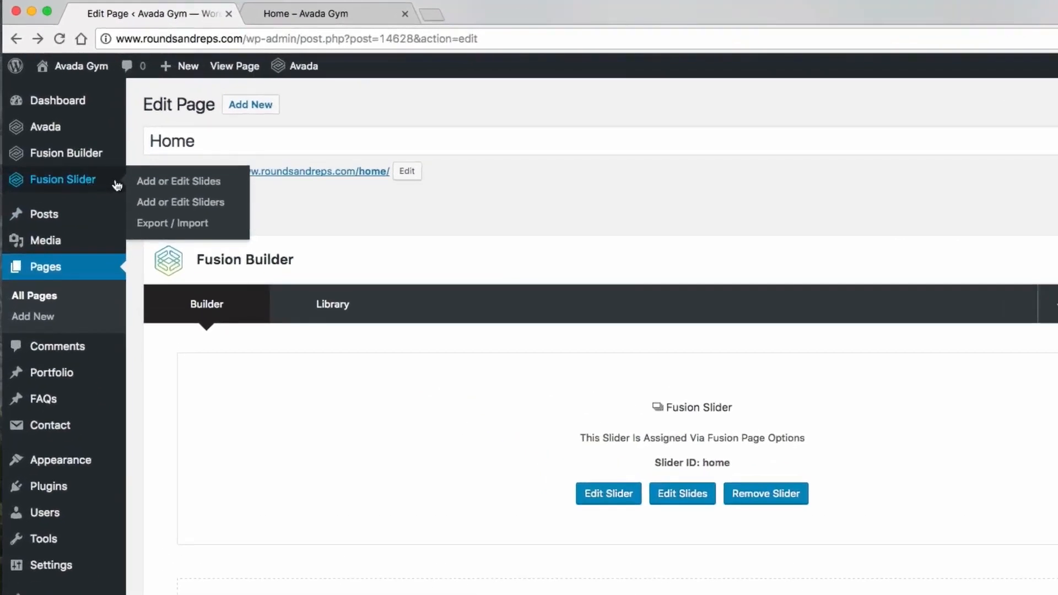
pyautogui.click(167, 208)
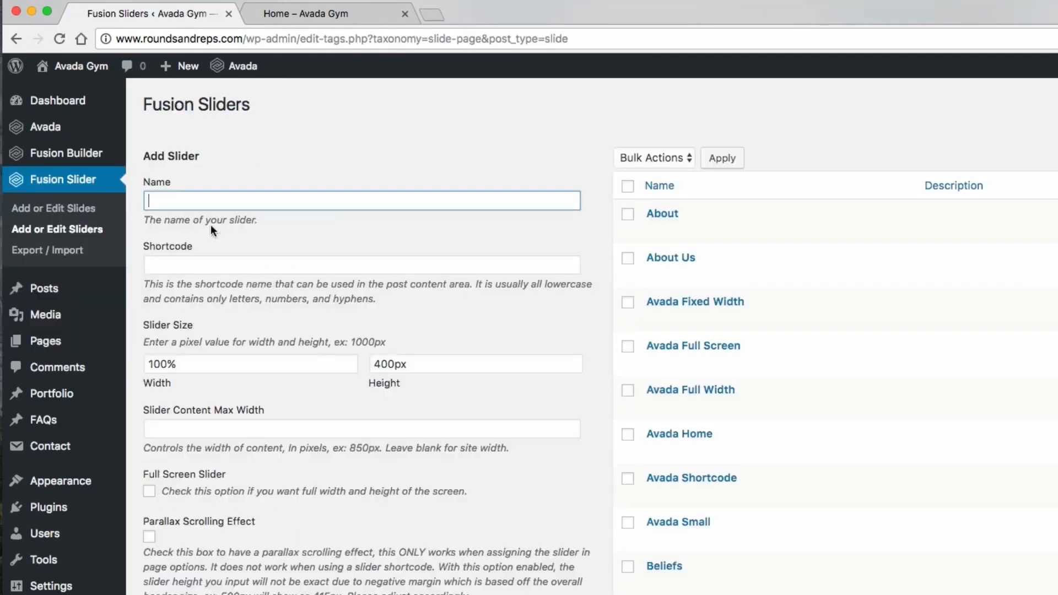
# Look through the list of existing Fusion sliders.
pyautogui.moveTo(688, 309)
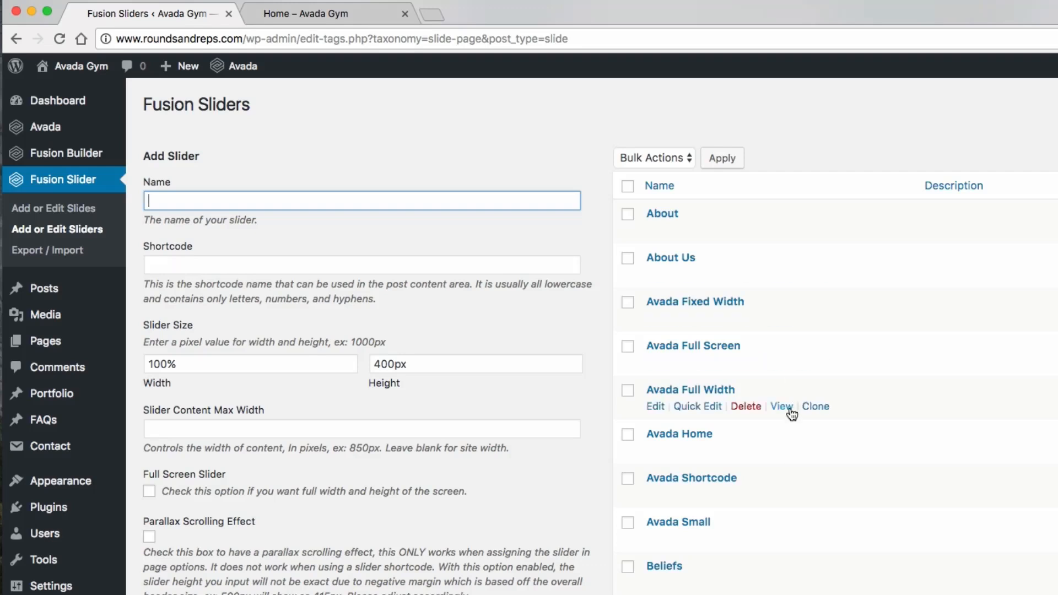
pyautogui.scroll(-3, 791, 414)
pyautogui.scroll(-10, 792, 414)
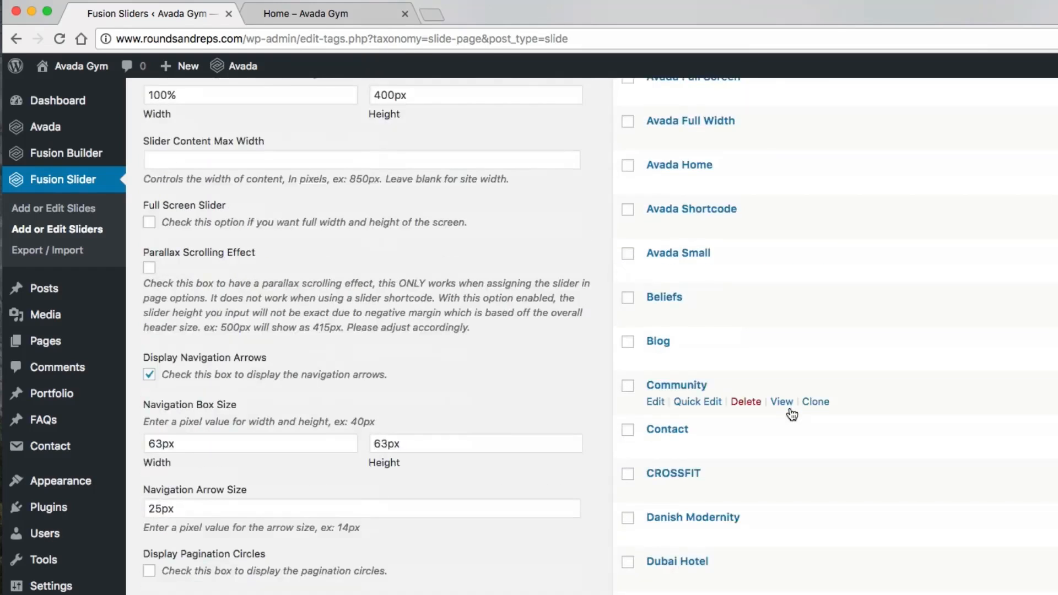
pyautogui.scroll(15, 791, 414)
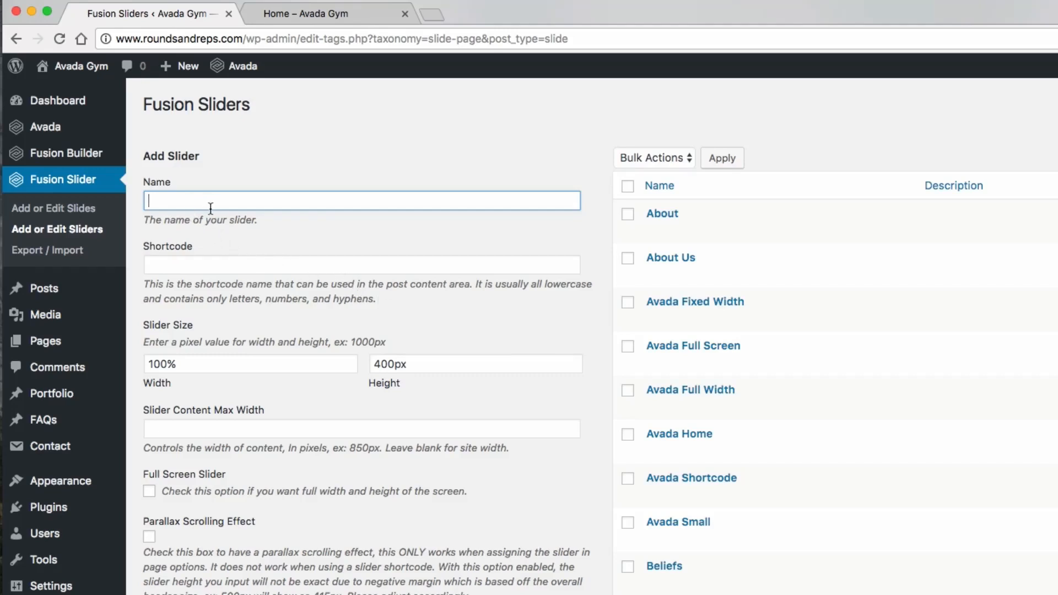
# Examine the new slider settings for size, full screen, parallax, navigation, autoplay, loop, animation, speeds and responsive typography.
pyautogui.scroll(-1, 265, 289)
pyautogui.scroll(-1, 264, 286)
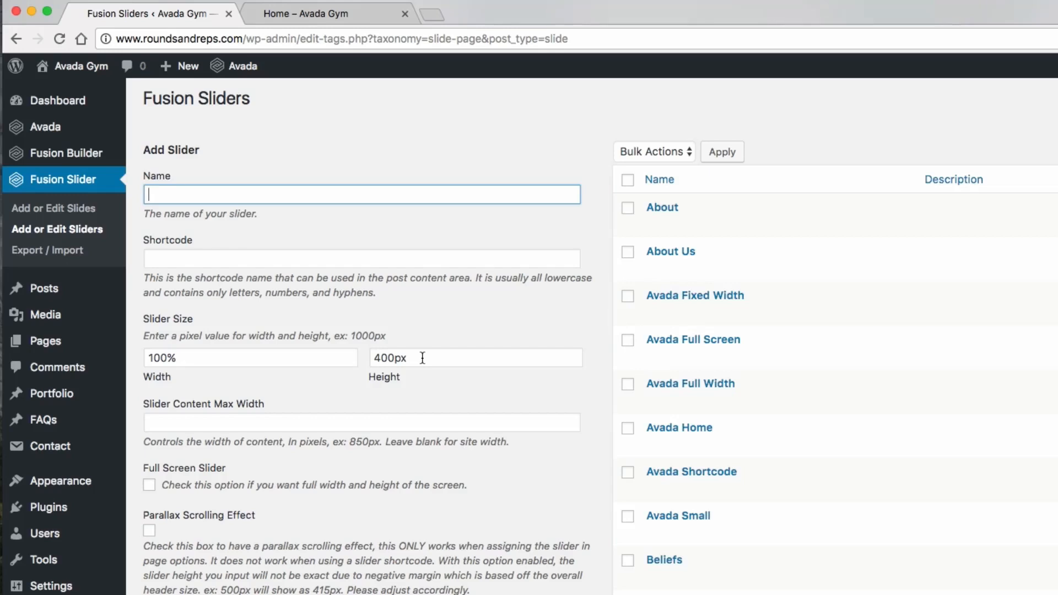
pyautogui.scroll(-2, 421, 358)
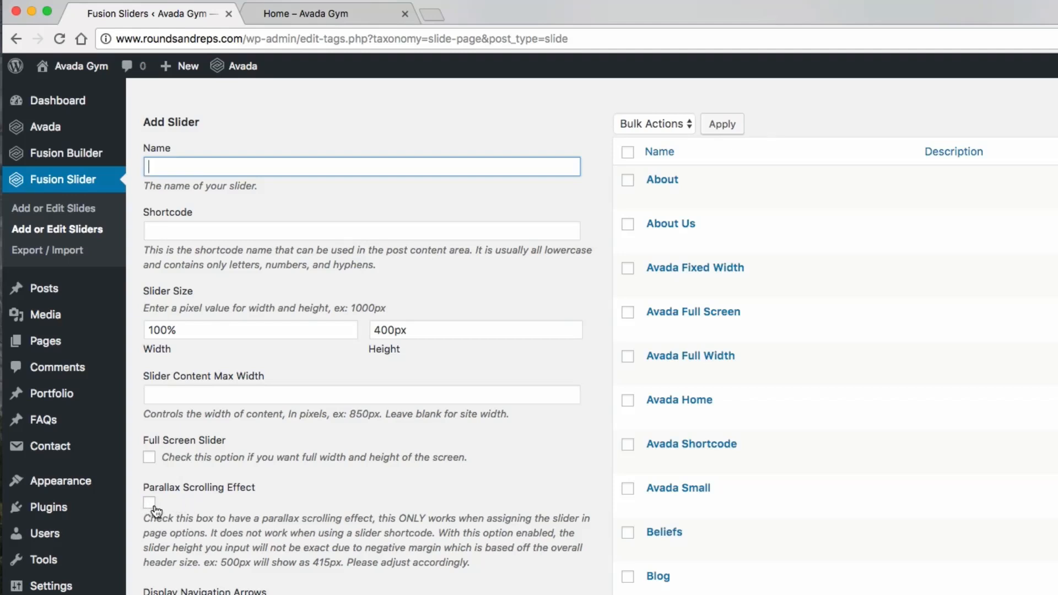
pyautogui.scroll(-6, 225, 495)
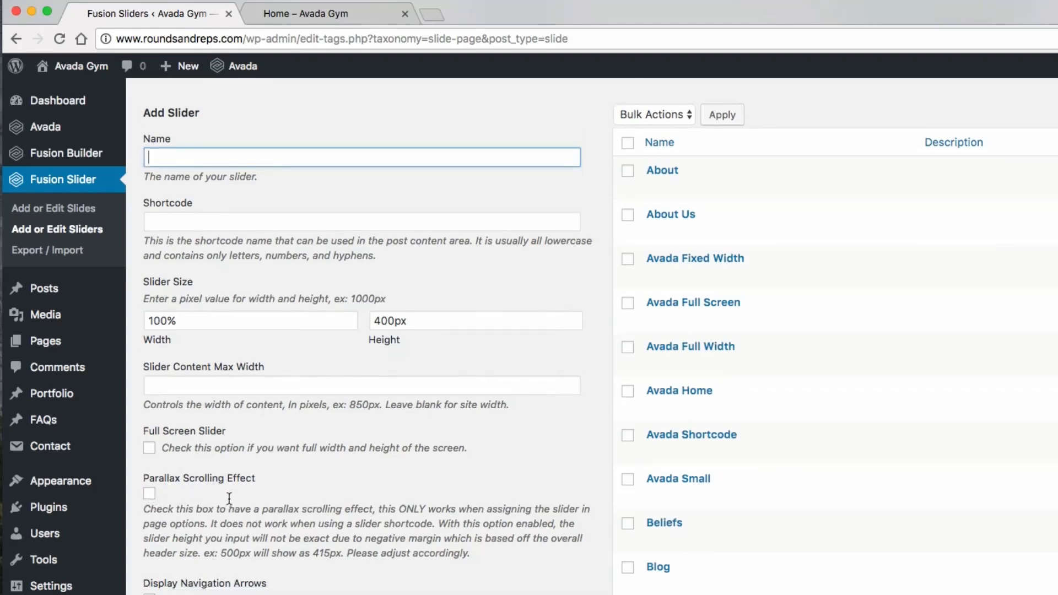
pyautogui.scroll(-2, 231, 473)
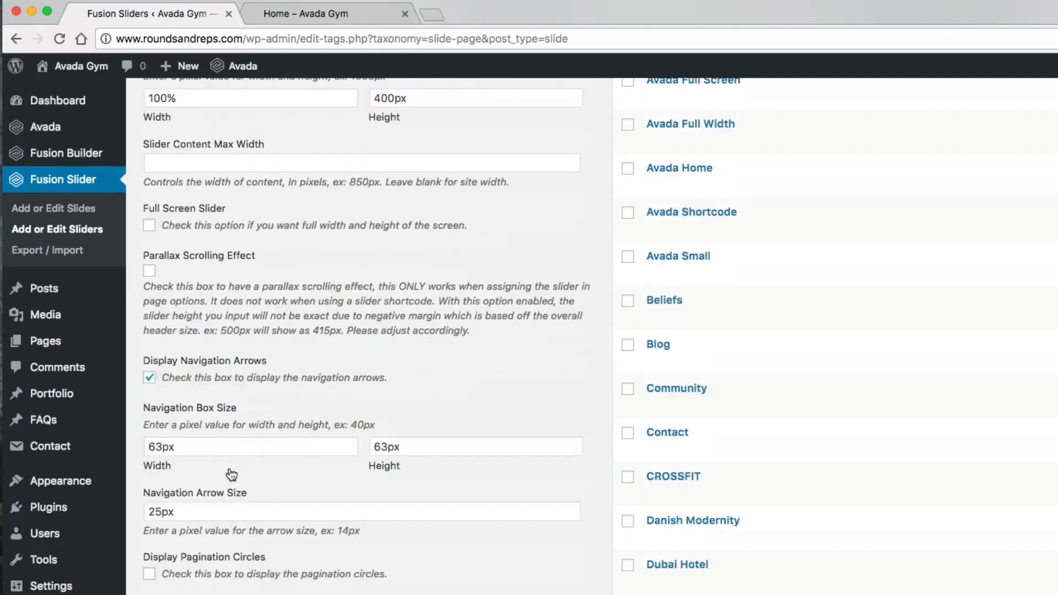
pyautogui.scroll(-1, 229, 473)
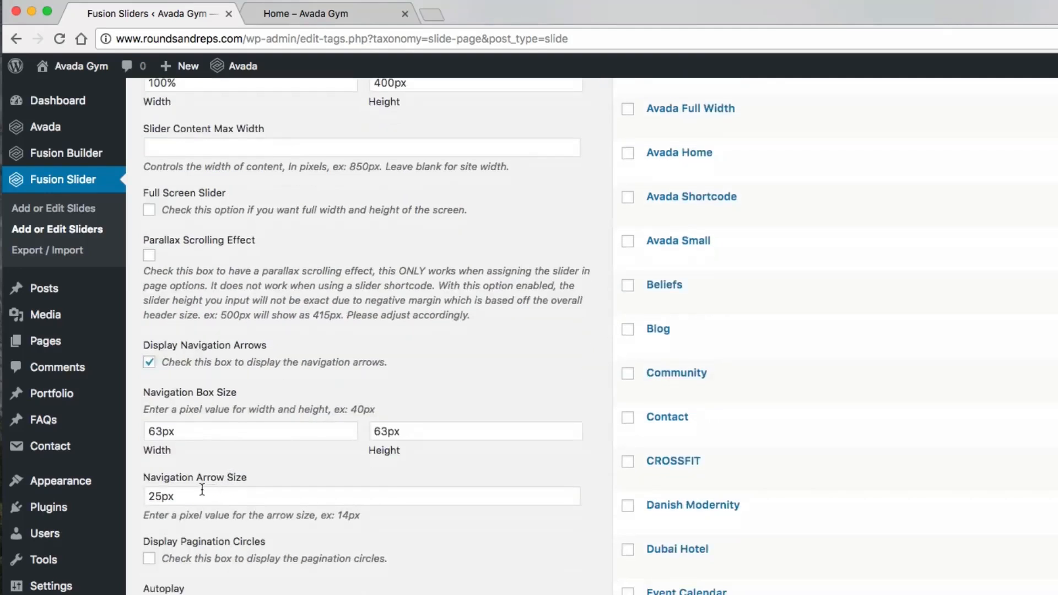
pyautogui.scroll(-3, 223, 488)
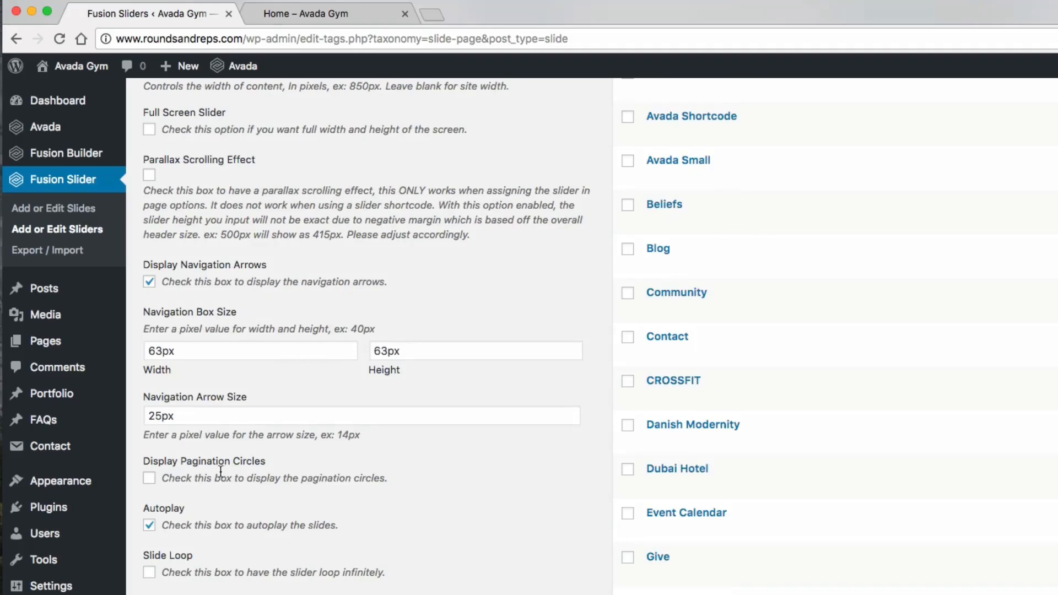
pyautogui.scroll(-3, 197, 477)
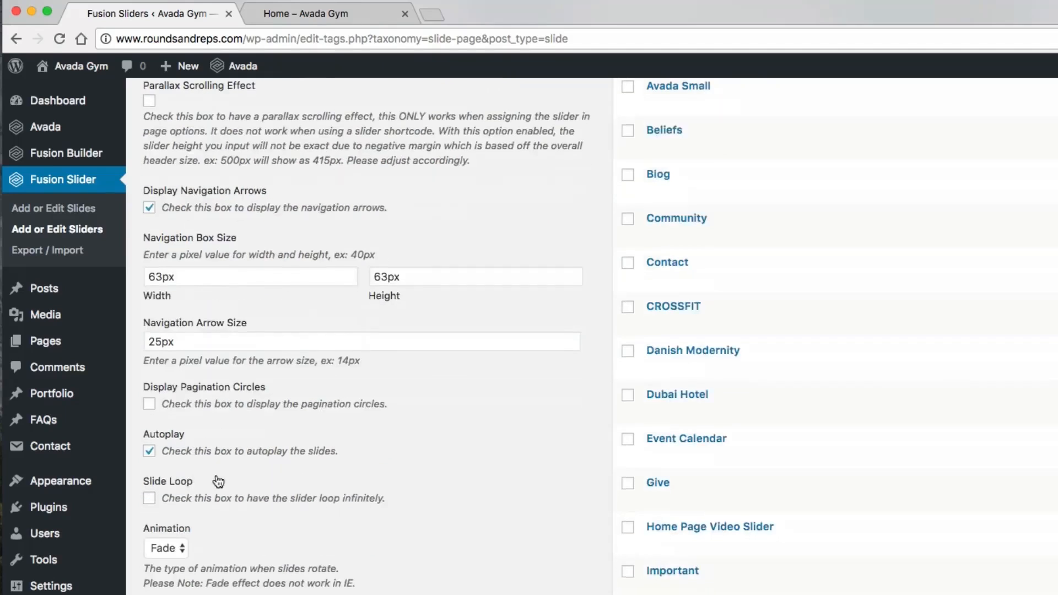
pyautogui.scroll(-6, 226, 471)
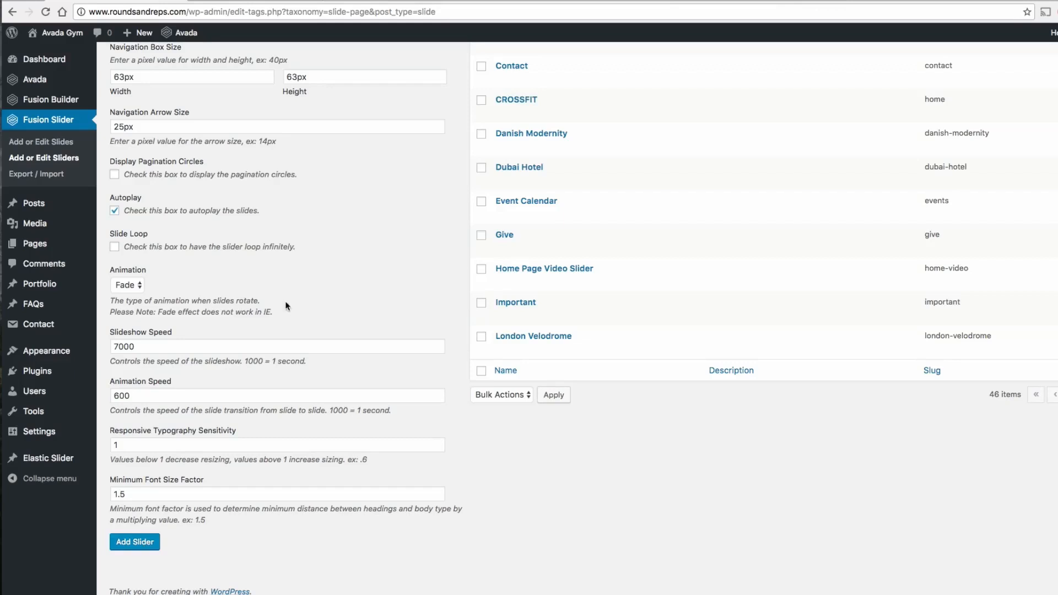
pyautogui.scroll(5, 289, 305)
pyautogui.scroll(3, 293, 310)
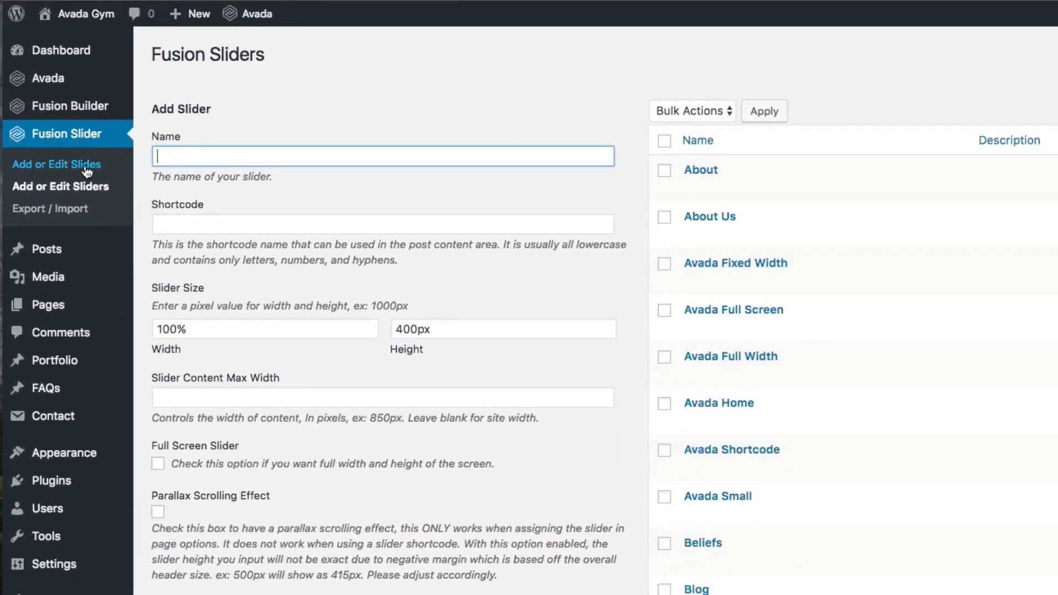
# Start a new Fusion slide and set its background type to Self-Hosted Video.
pyautogui.click(90, 168)
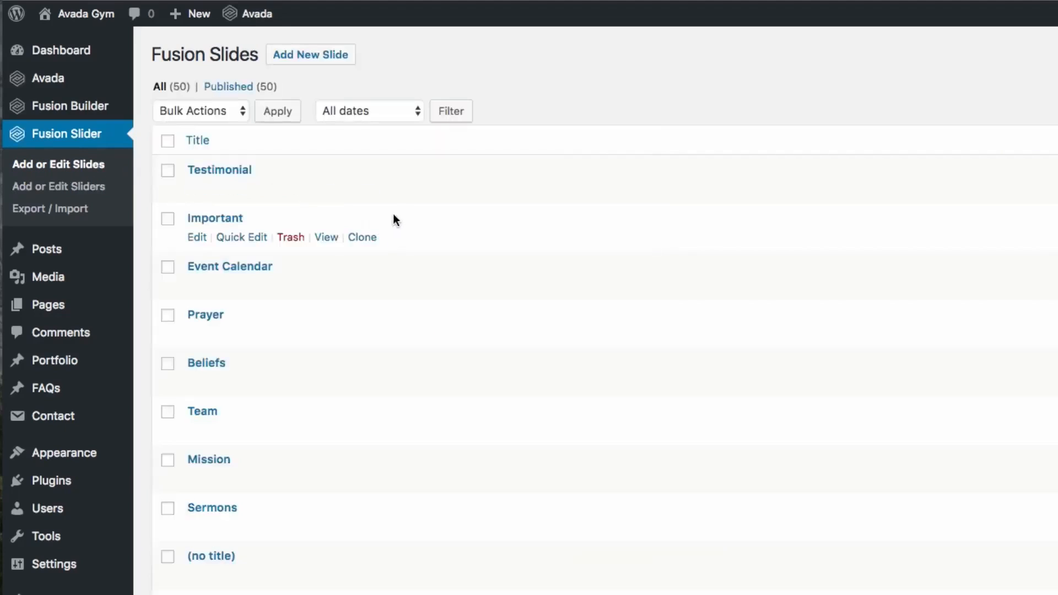
pyautogui.click(329, 62)
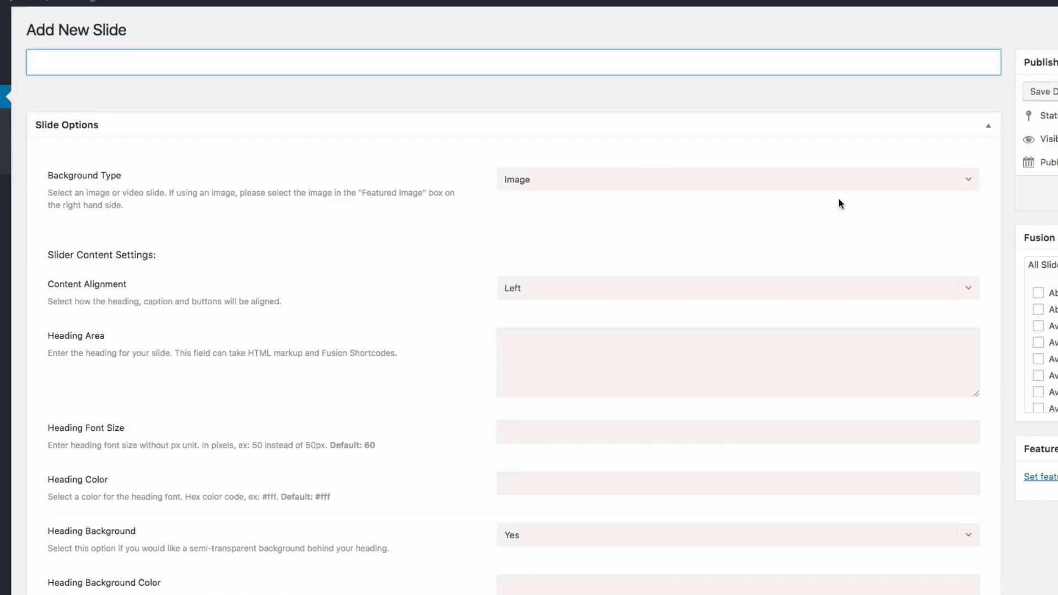
pyautogui.click(967, 182)
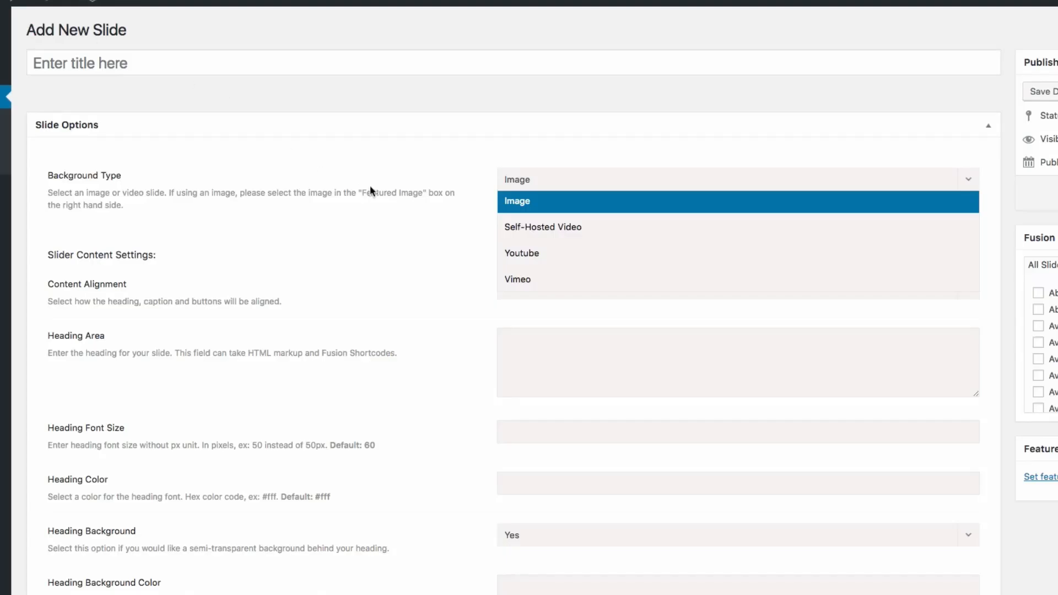
pyautogui.click(428, 273)
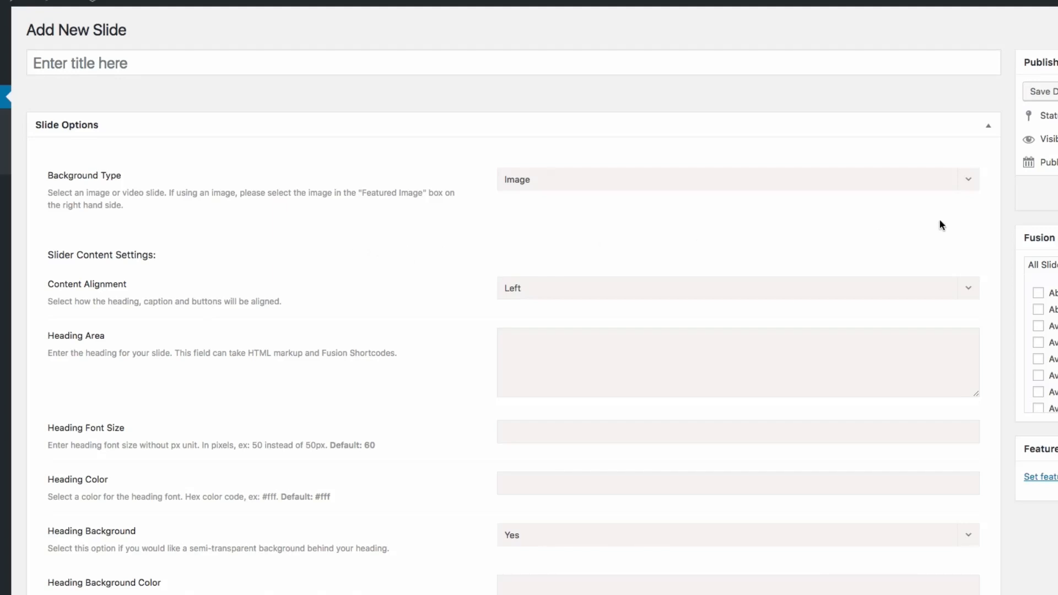
pyautogui.click(969, 185)
pyautogui.click(594, 237)
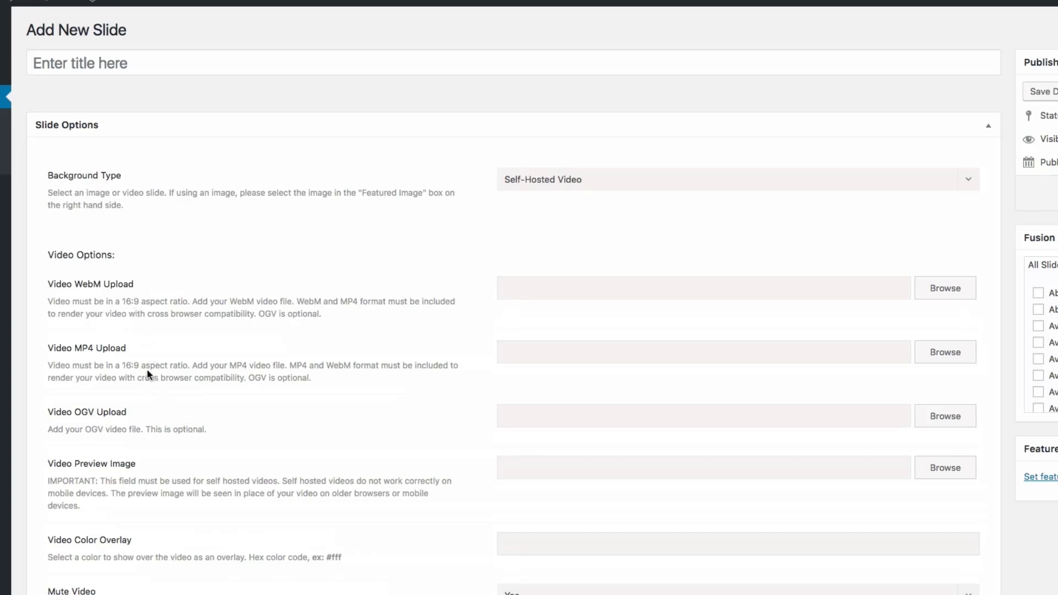
# Examine the slide's self-hosted video options, including file uploads, preview image, color overlay, mute, autoplay, loop and video controls.
pyautogui.scroll(-1, 205, 350)
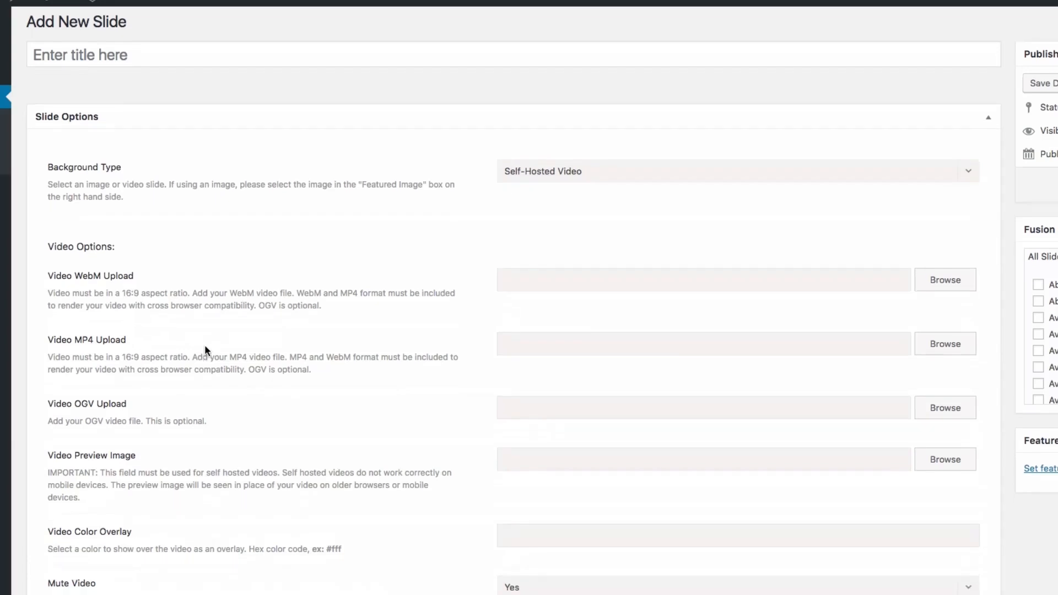
pyautogui.scroll(-1, 205, 350)
pyautogui.scroll(-2, 220, 349)
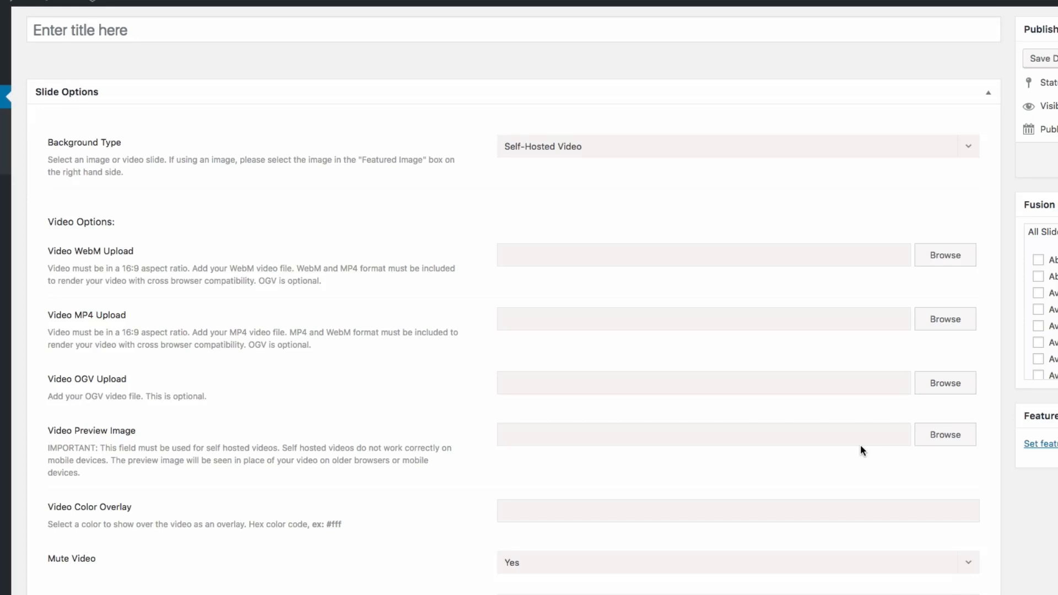
pyautogui.scroll(-1, 440, 309)
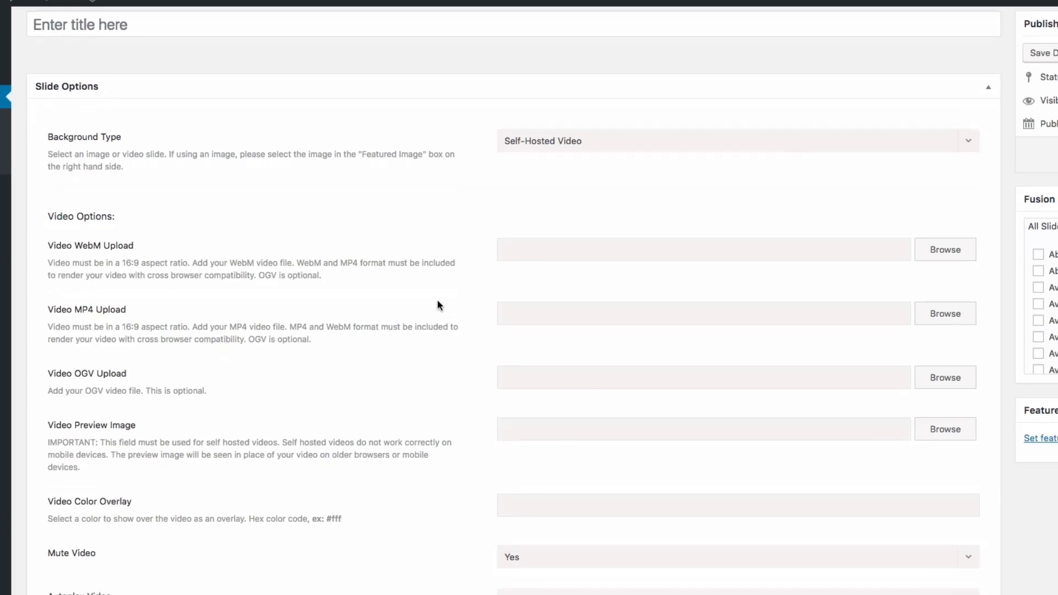
pyautogui.scroll(-5, 438, 302)
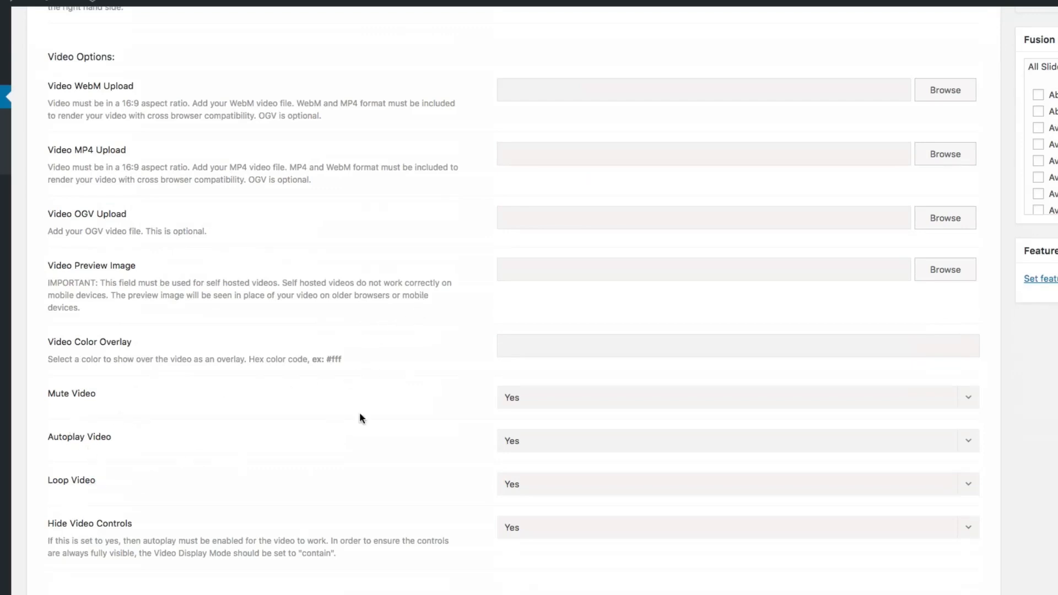
pyautogui.scroll(-1, 480, 394)
pyautogui.scroll(-5, 481, 395)
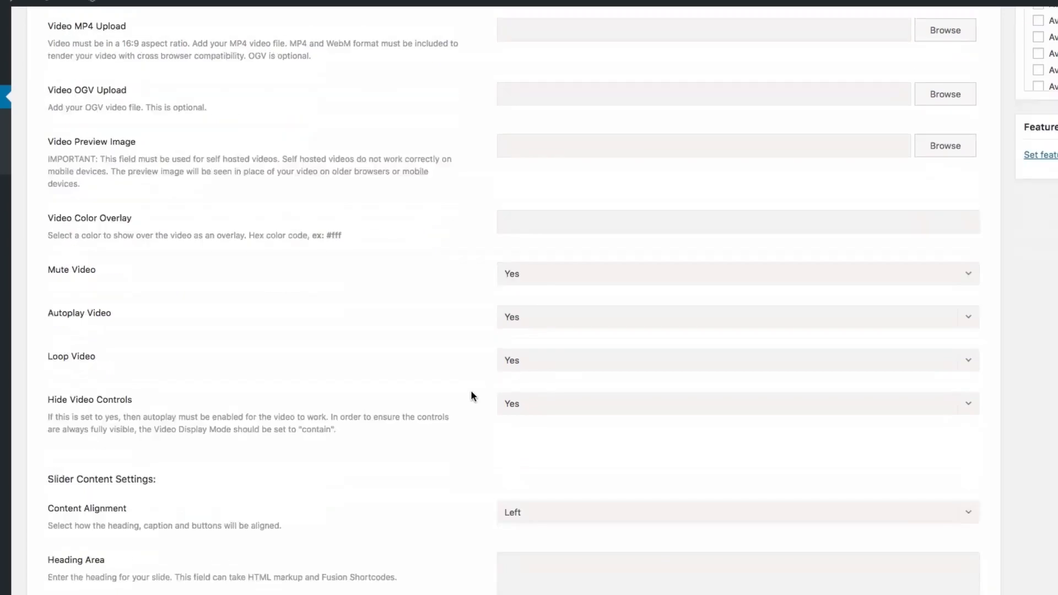
pyautogui.scroll(-6, 395, 376)
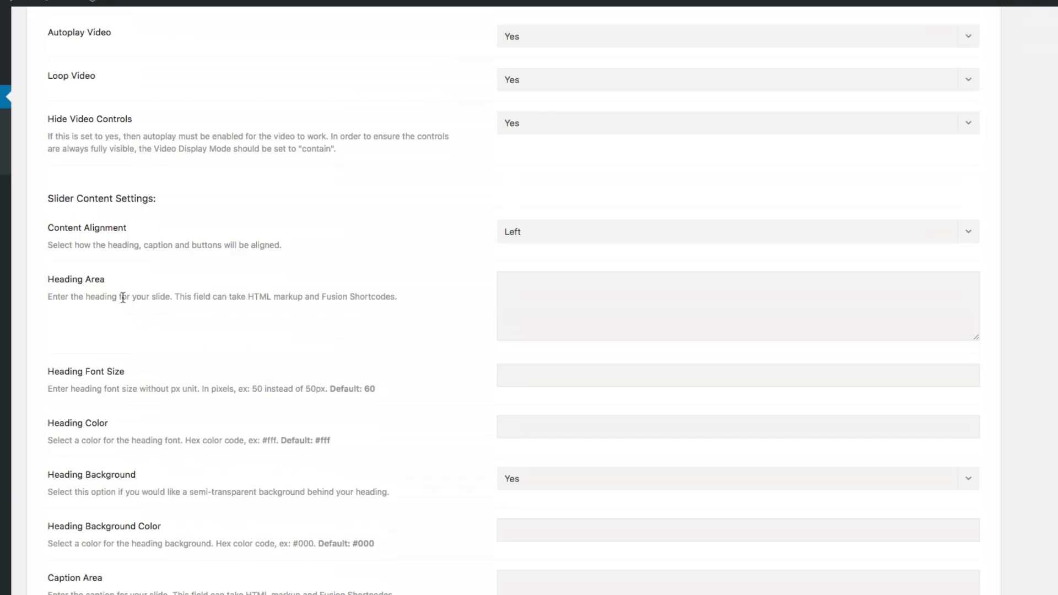
# Examine the slide's content alignment, heading and caption settings, including font sizes, colors and backgrounds.
pyautogui.click(652, 330)
pyautogui.click(337, 172)
pyautogui.scroll(-1, 401, 341)
pyautogui.scroll(-1, 411, 346)
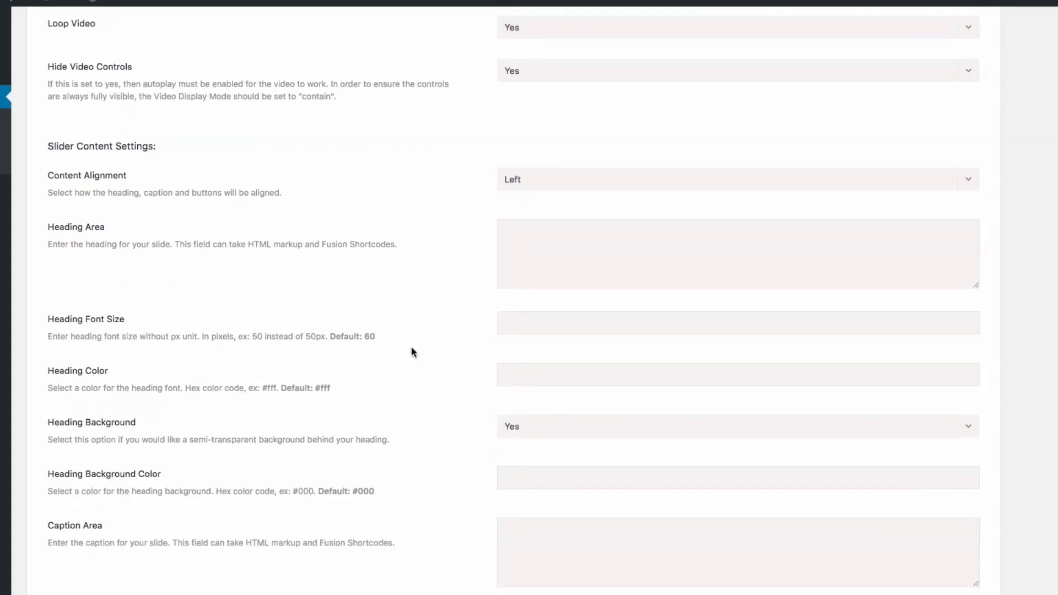
pyautogui.scroll(-2, 419, 344)
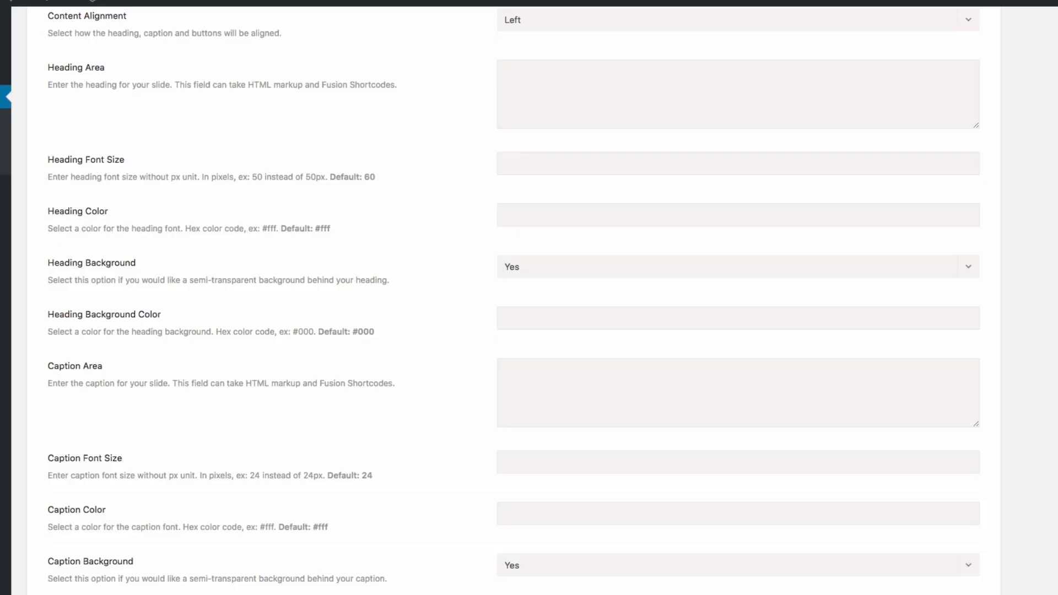
pyautogui.scroll(-1, 403, 420)
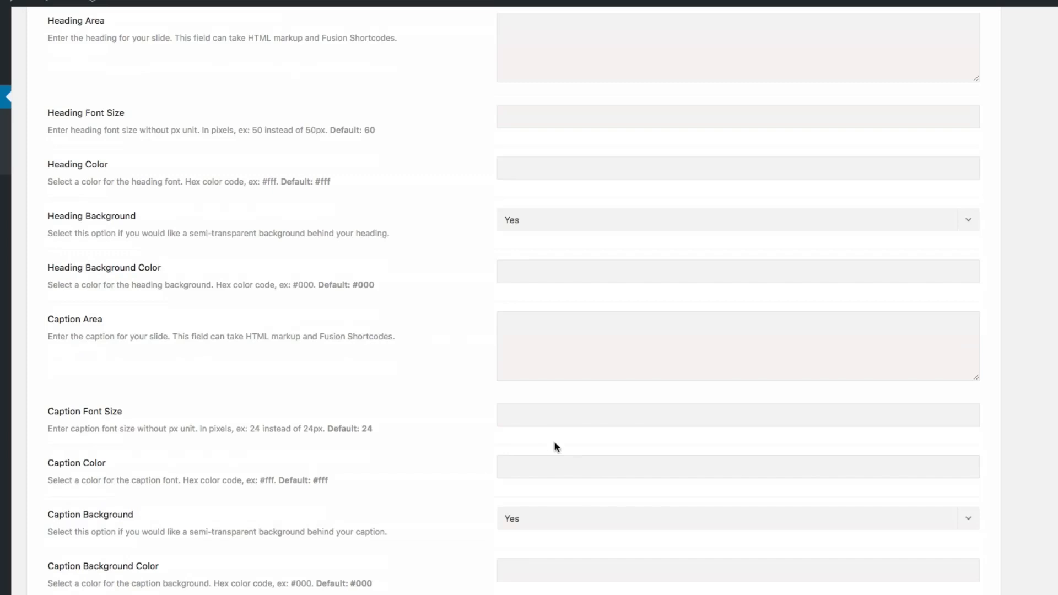
pyautogui.scroll(-6, 532, 535)
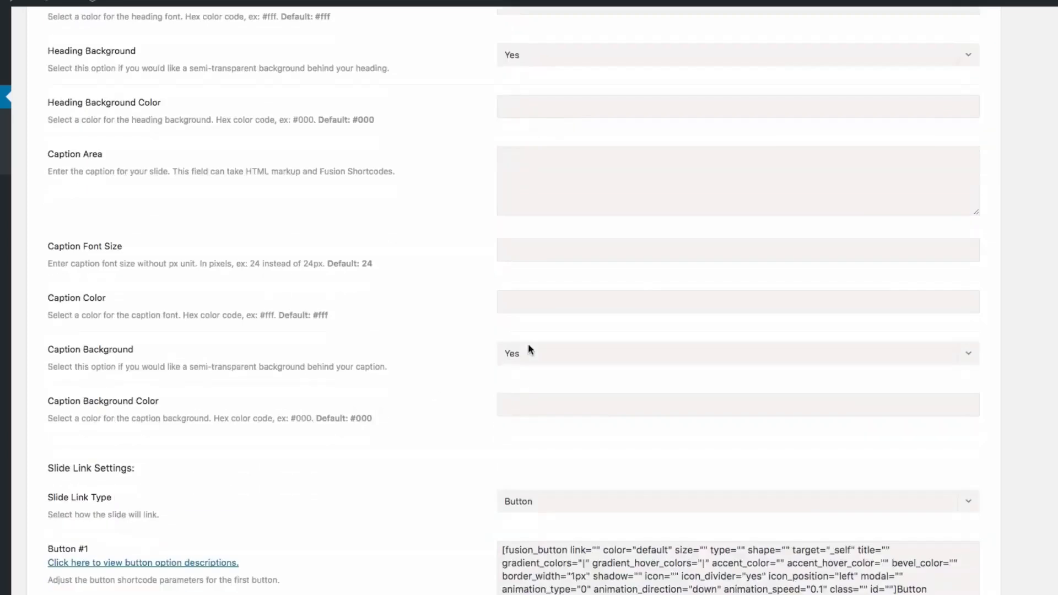
pyautogui.scroll(-1, 423, 311)
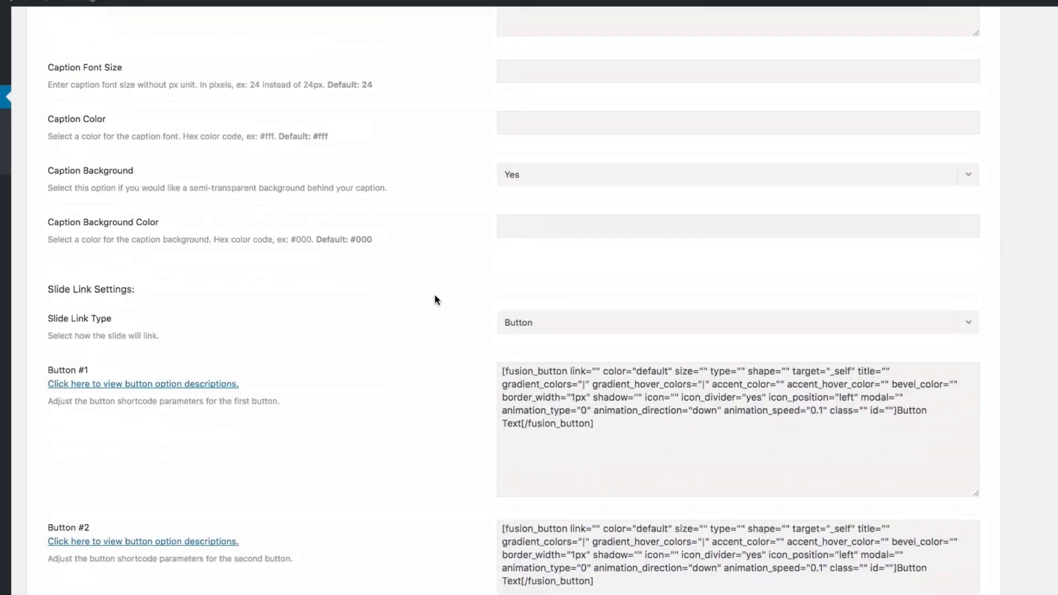
# Inspect the available slide link types and the shortcode fields for Button #1 and Button #2.
pyautogui.scroll(-1, 434, 300)
pyautogui.click(976, 305)
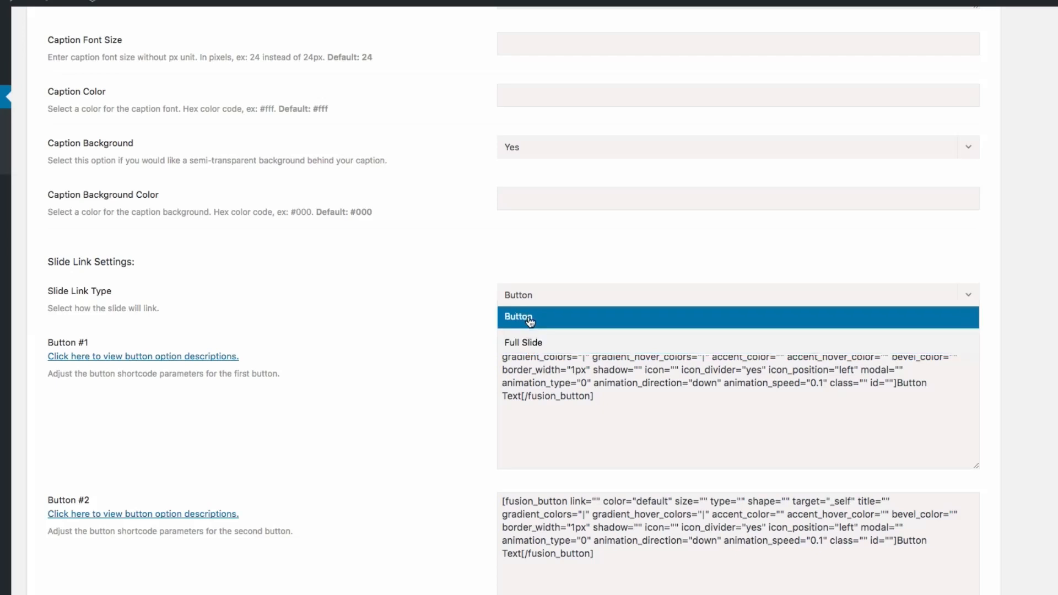
pyautogui.click(435, 327)
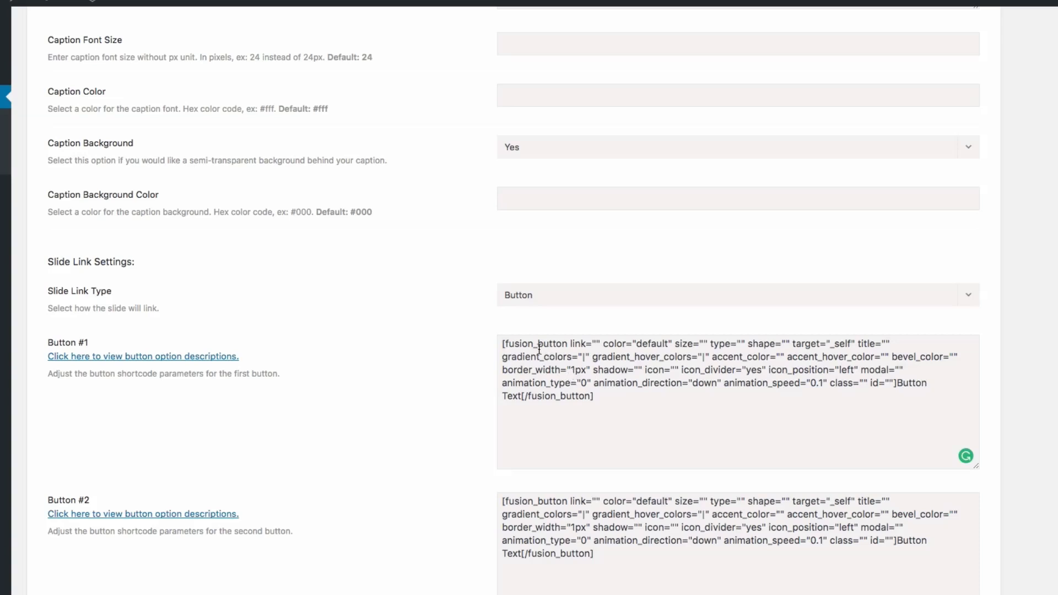
pyautogui.click(596, 344)
pyautogui.scroll(-2, 300, 372)
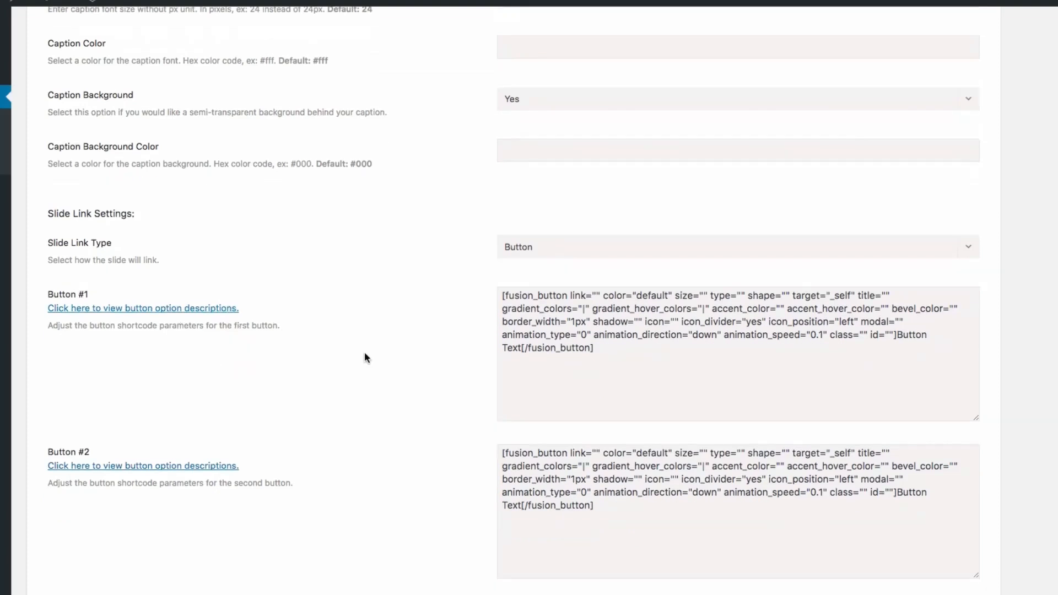
# Look through the list of Fusion Sliders that the new slide can be assigned to.
pyautogui.scroll(15, 370, 359)
pyautogui.scroll(1, 377, 364)
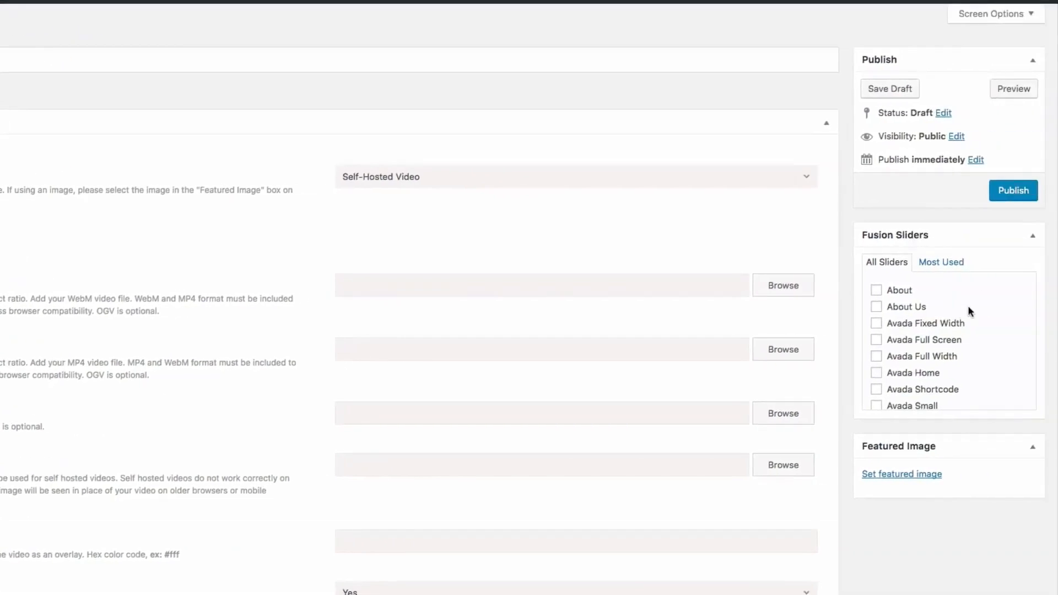
pyautogui.scroll(-3, 977, 310)
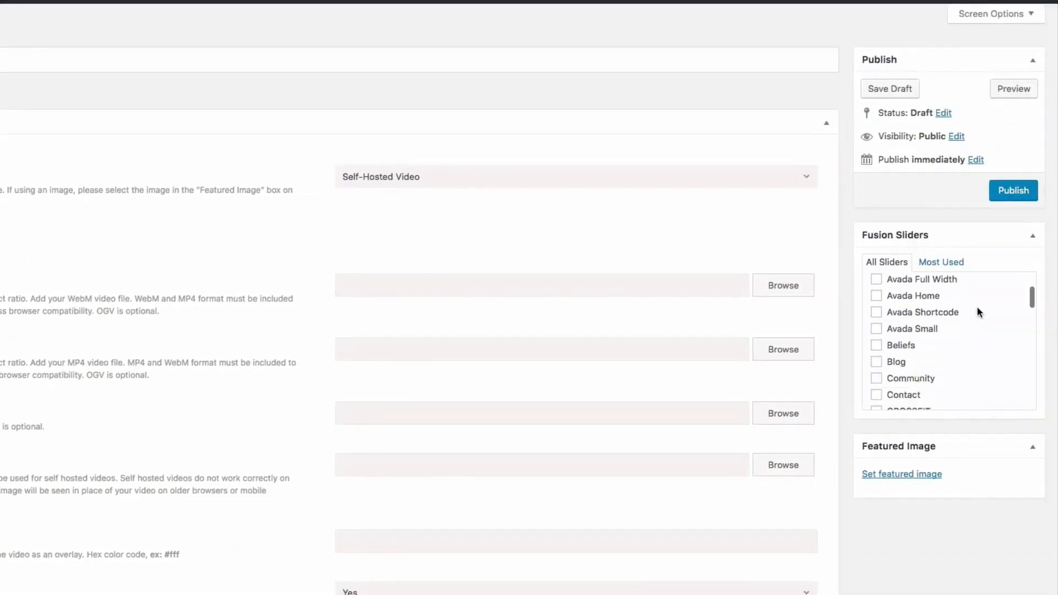
pyautogui.scroll(3, 976, 309)
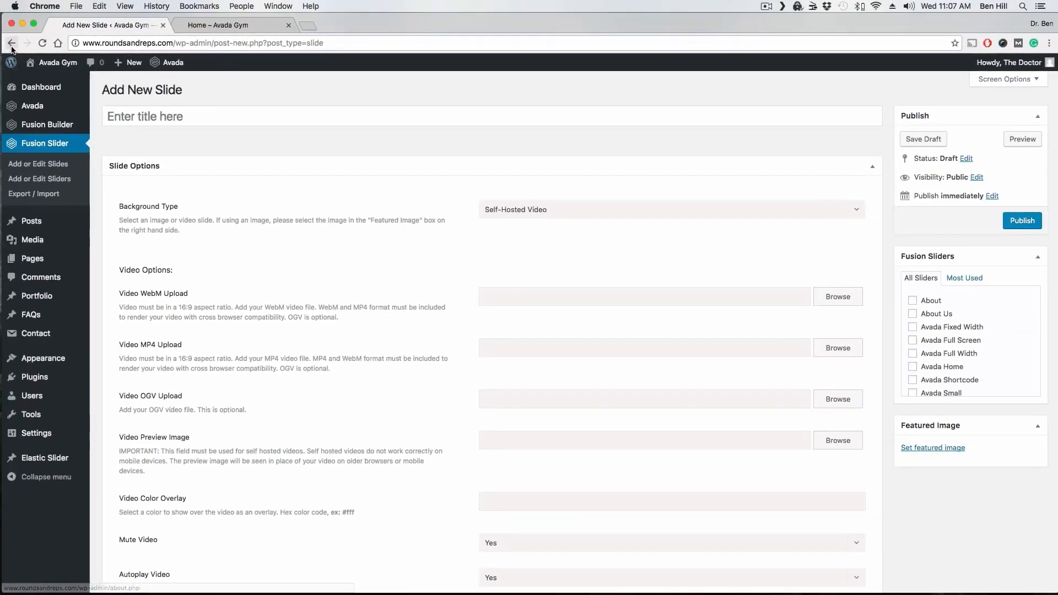
# Leave the unsaved slide and return to the Home page's slider settings in Fusion Page Options.
pyautogui.click(12, 43)
pyautogui.click(12, 43)
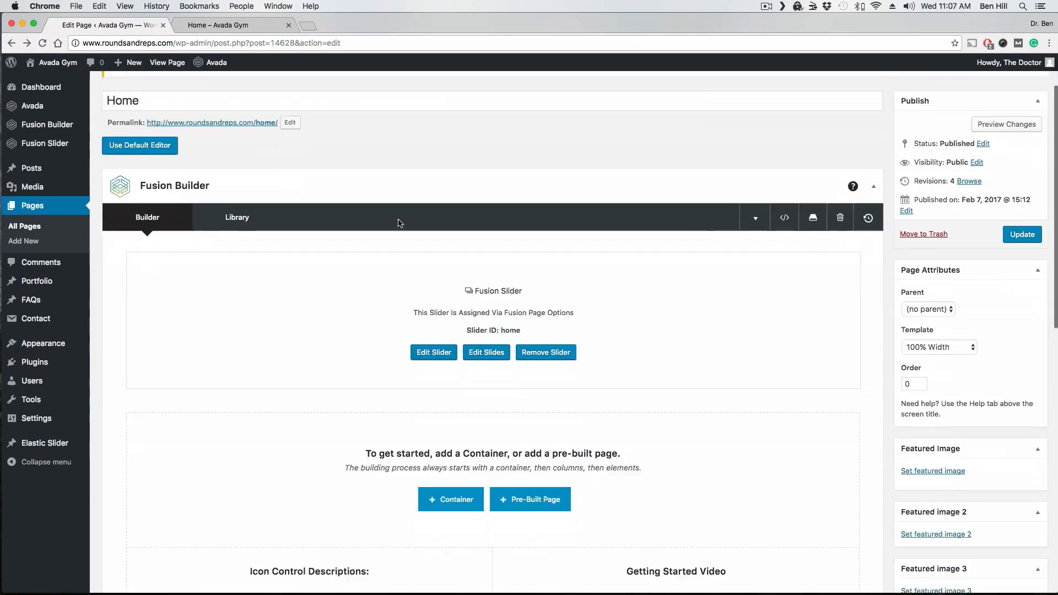
pyautogui.scroll(-3, 398, 221)
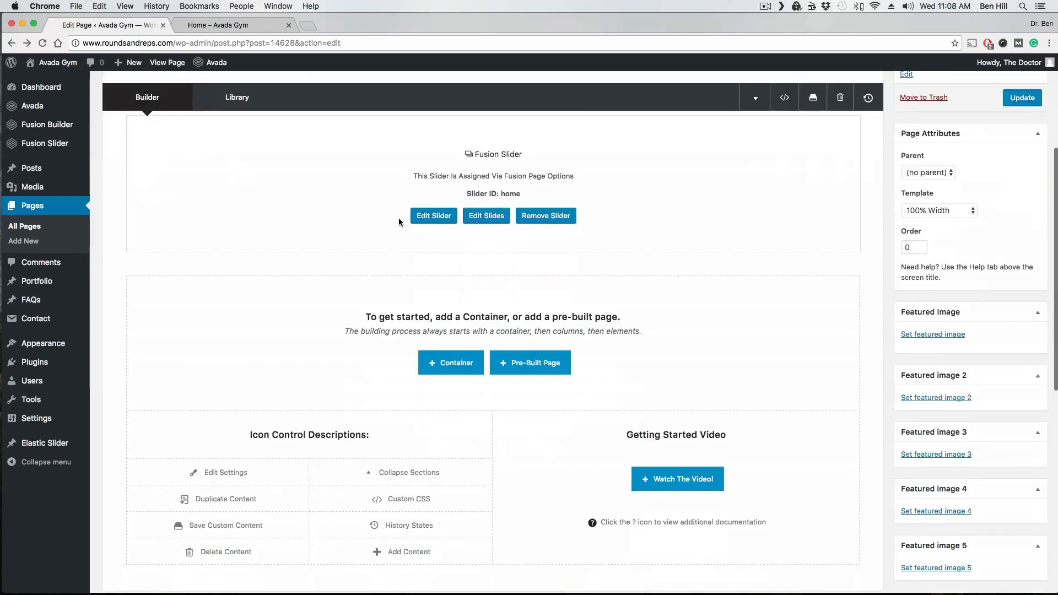
pyautogui.scroll(-2, 399, 220)
pyautogui.scroll(-4, 399, 221)
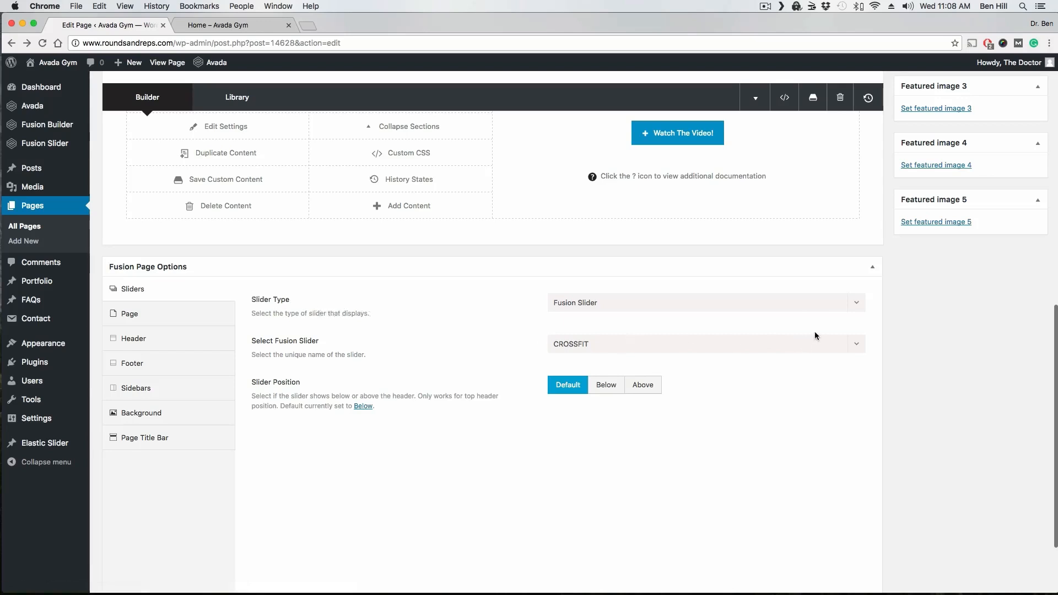
# Review the Home page's slider type and Fusion Slider choices, keeping Fusion Slider and CROSSFIT, and view the site preview.
pyautogui.click(857, 308)
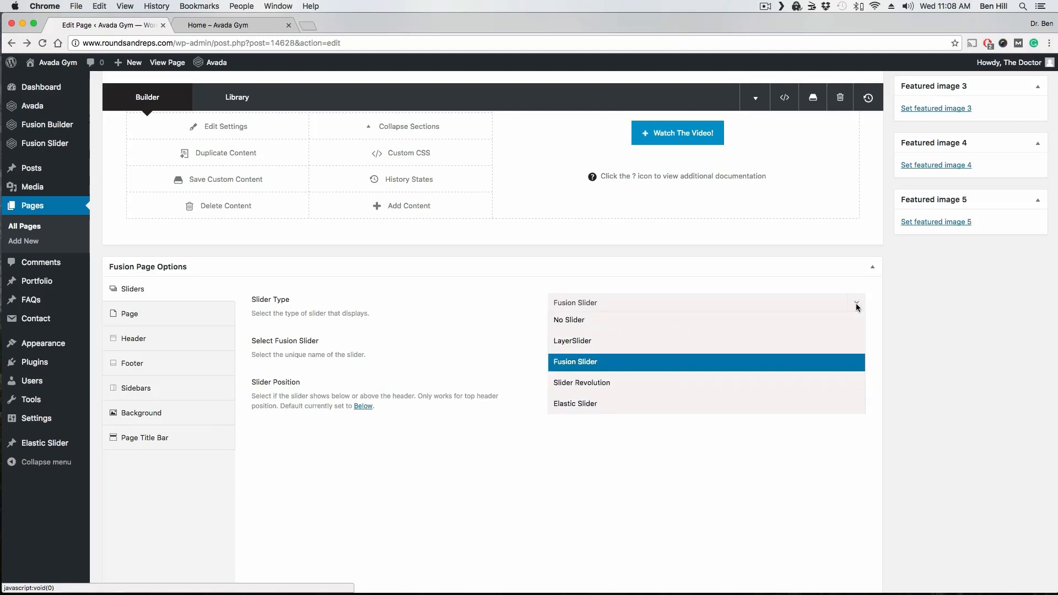
pyautogui.click(613, 363)
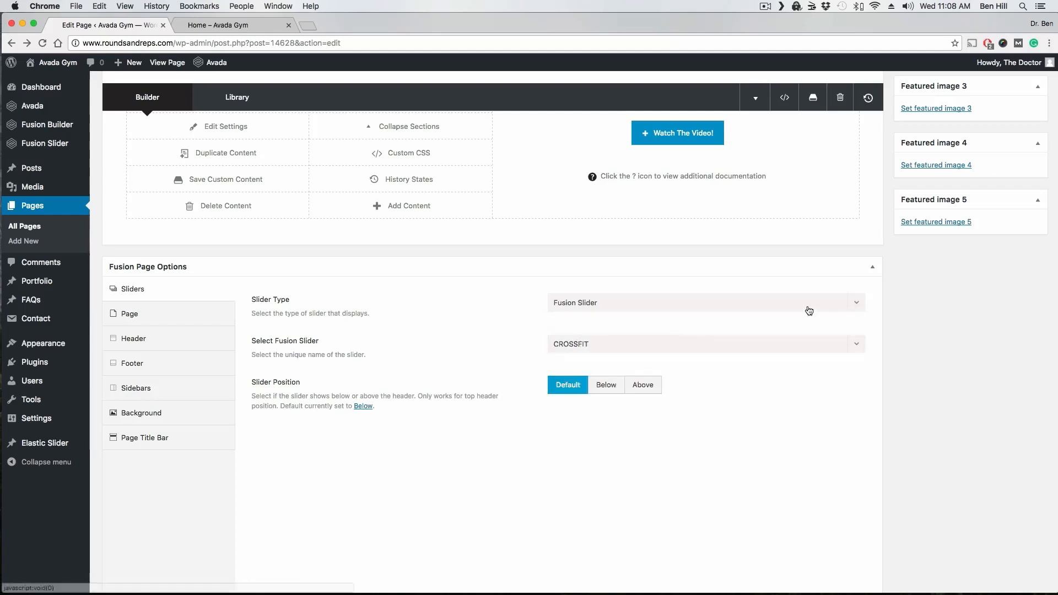
pyautogui.click(854, 307)
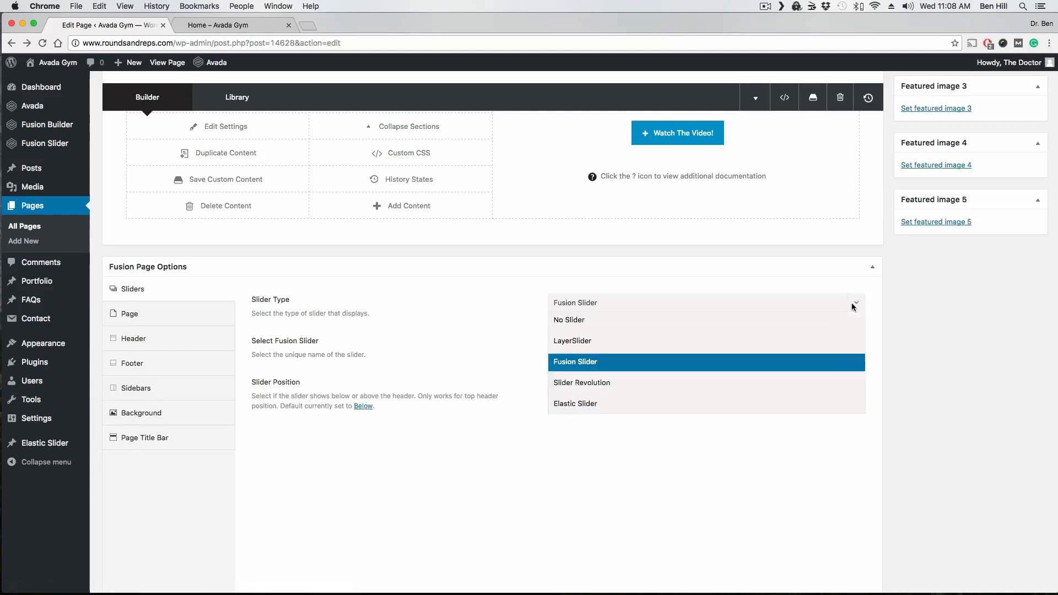
pyautogui.click(592, 366)
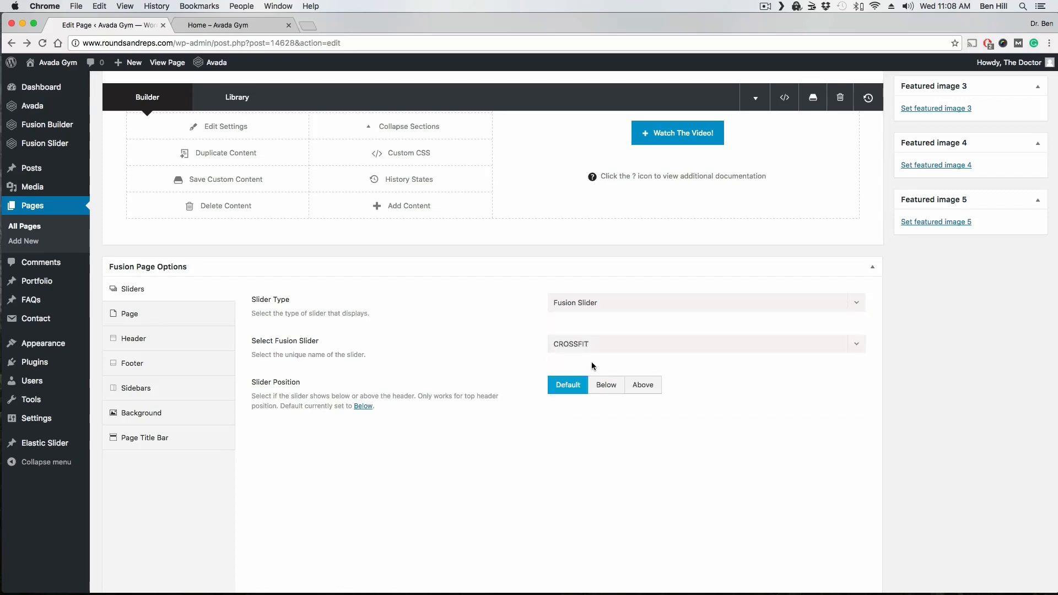
pyautogui.click(856, 345)
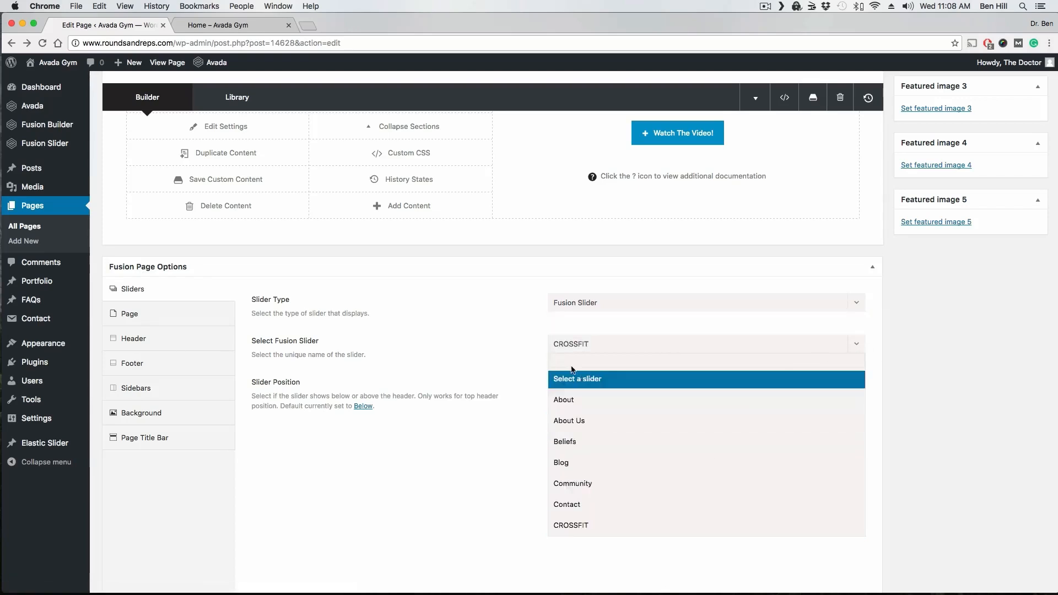
pyautogui.click(511, 346)
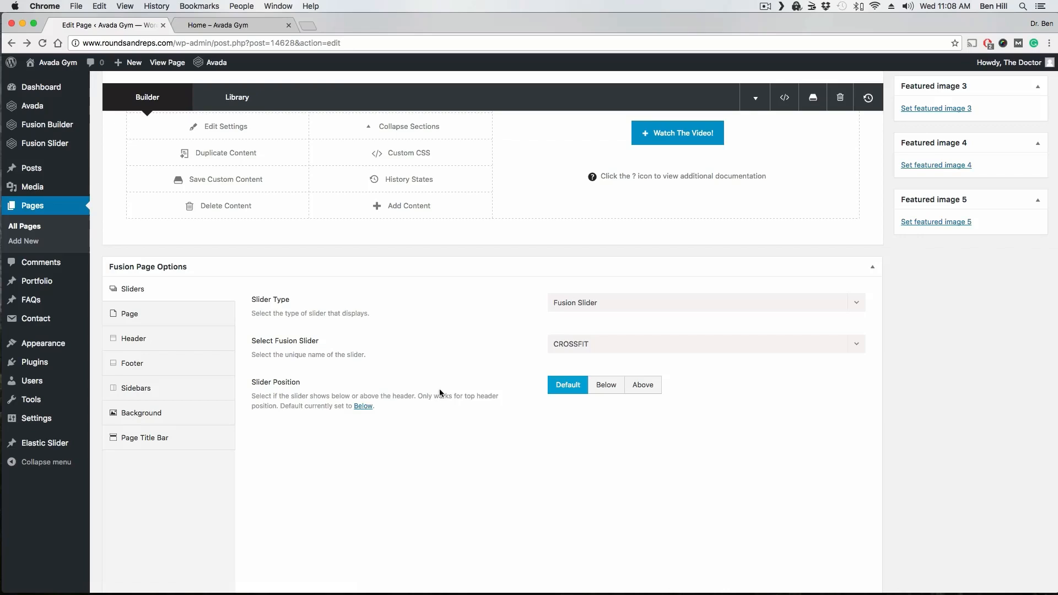
pyautogui.scroll(10, 441, 393)
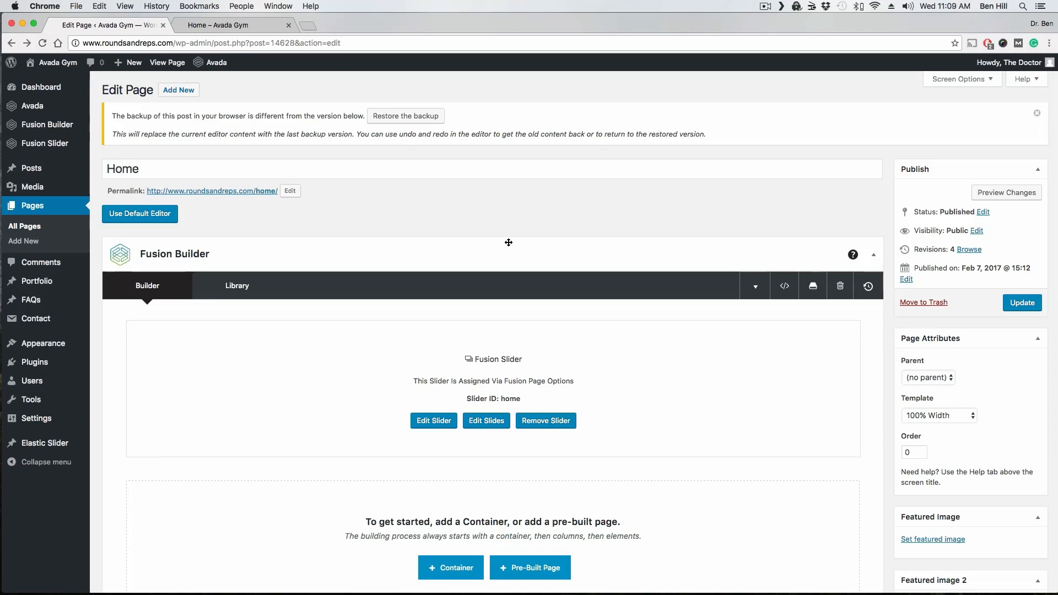
pyautogui.click(250, 27)
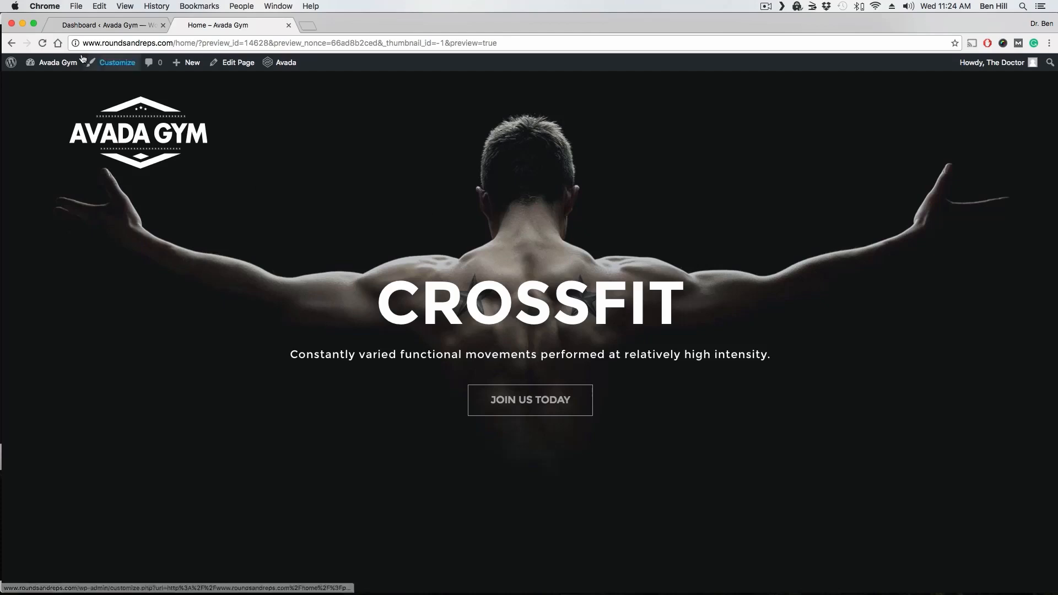
# Add the Blog and Home pages to the Main Menu in the WordPress menu editor.
pyautogui.click(111, 25)
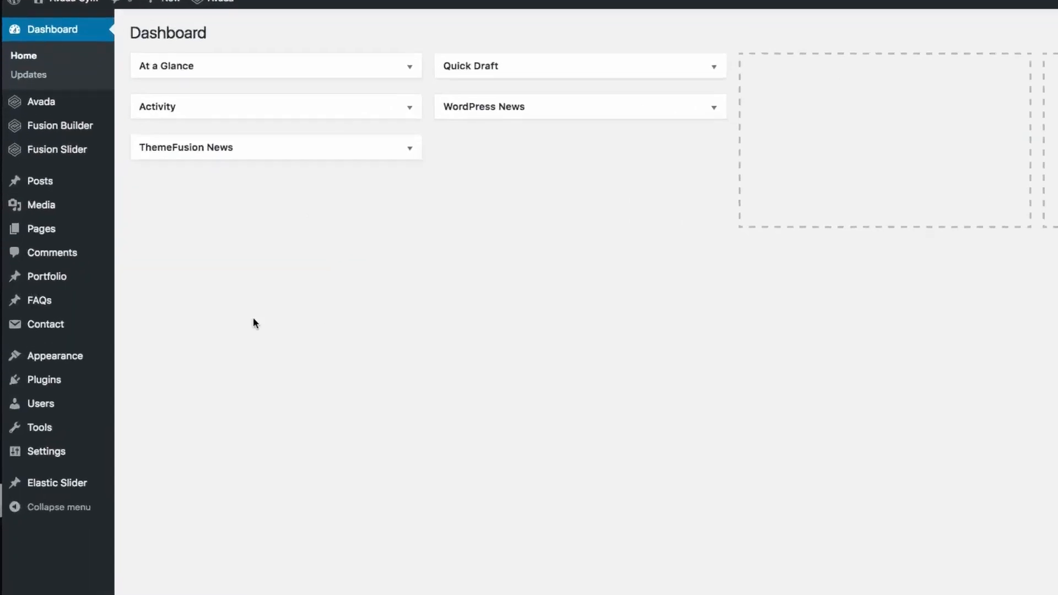
pyautogui.moveTo(68, 351)
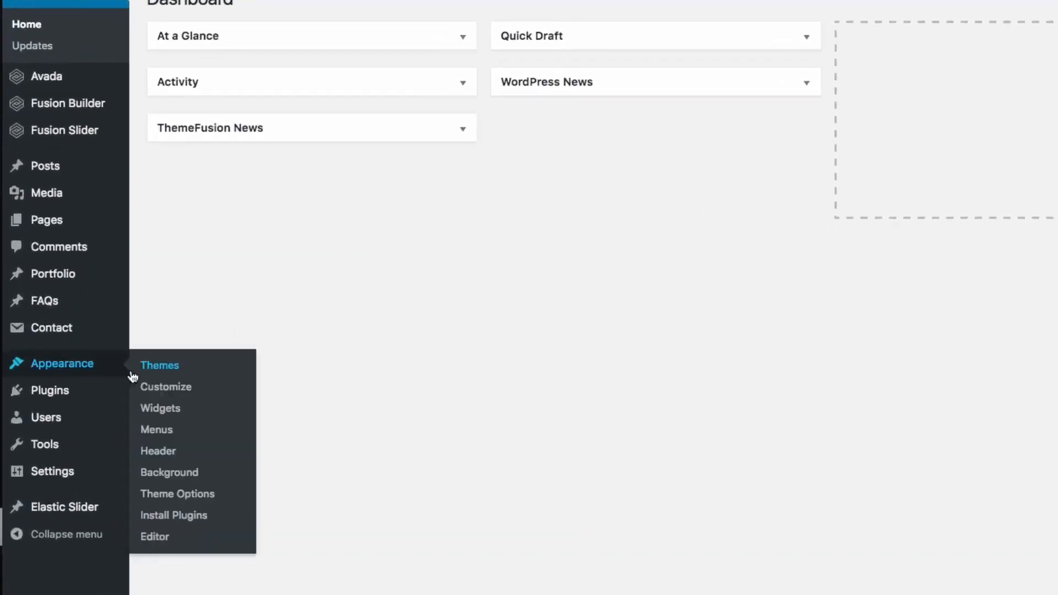
pyautogui.click(166, 439)
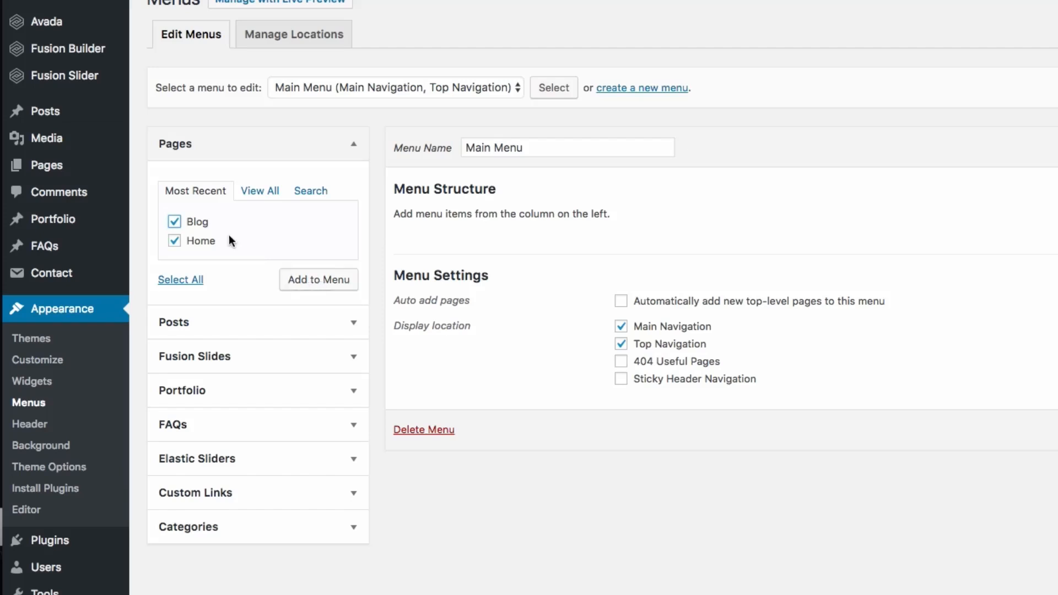
pyautogui.click(315, 284)
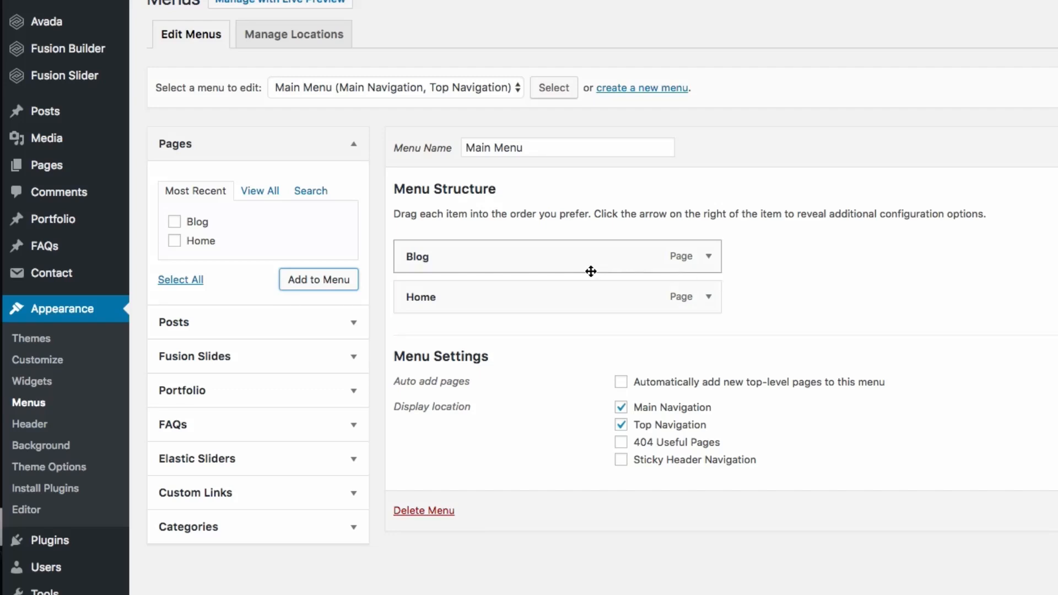
# Inspect the Blog menu item's settings and try nesting Home beneath it as a sub item.
pyautogui.click(709, 257)
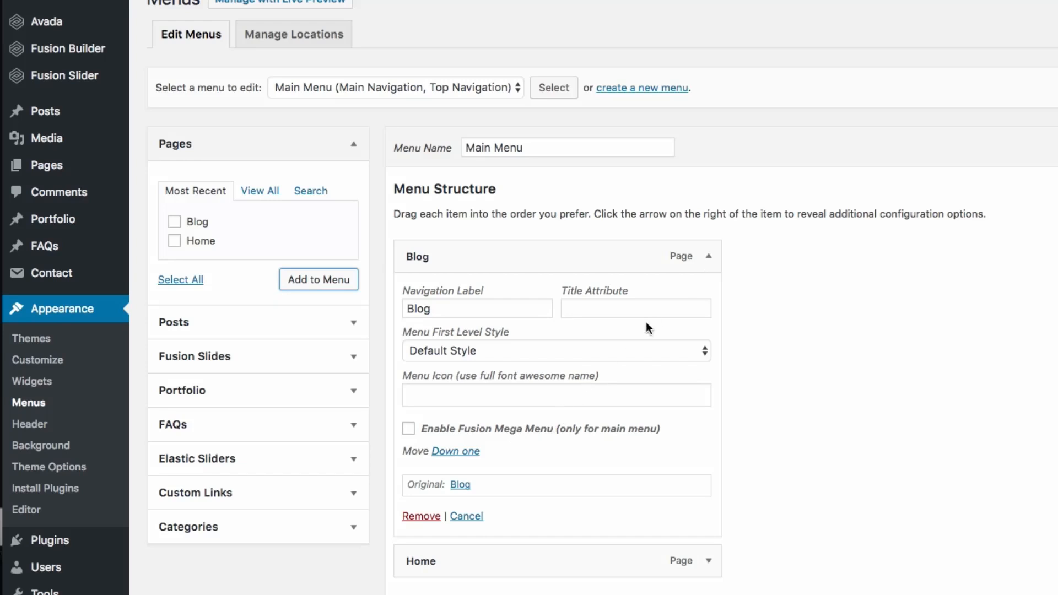
pyautogui.click(710, 264)
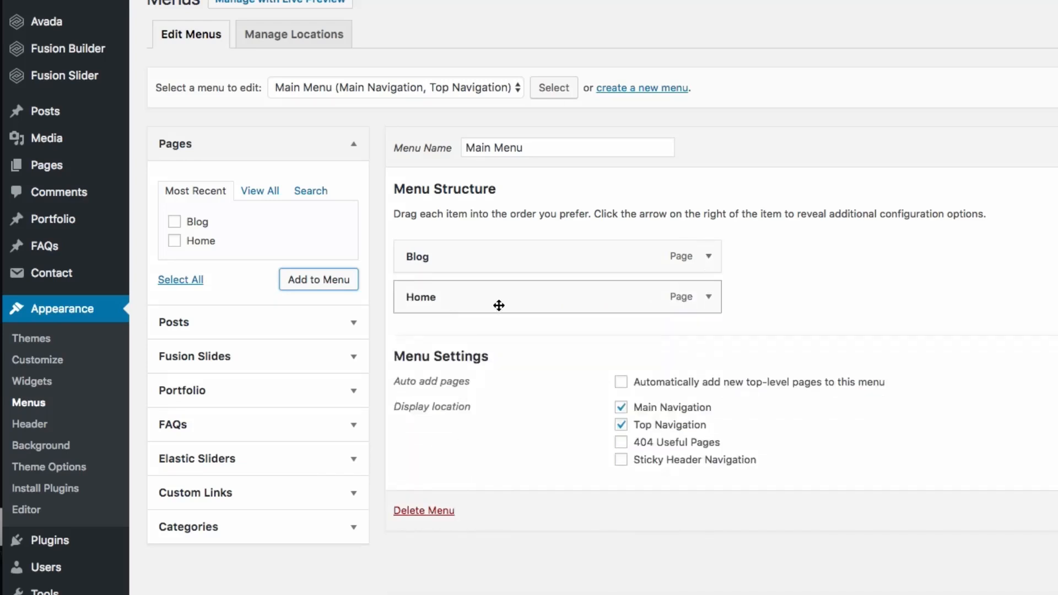
pyautogui.moveTo(497, 304); pyautogui.dragTo(529, 304)
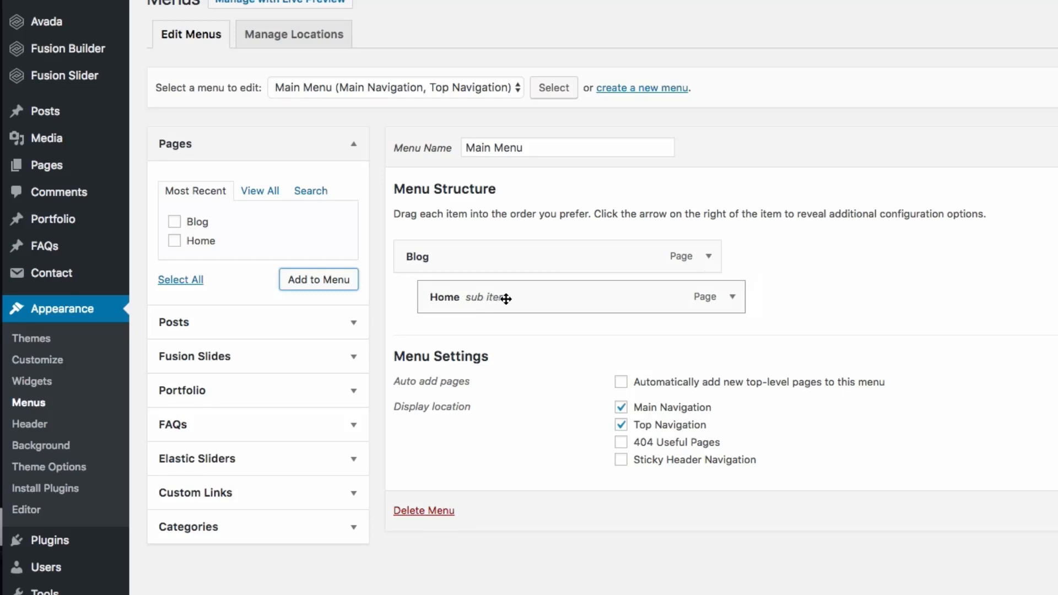
# Place Home above Blog as a top-level item, keep Top Navigation enabled as a display location, and save the menu.
pyautogui.moveTo(503, 297); pyautogui.dragTo(472, 247)
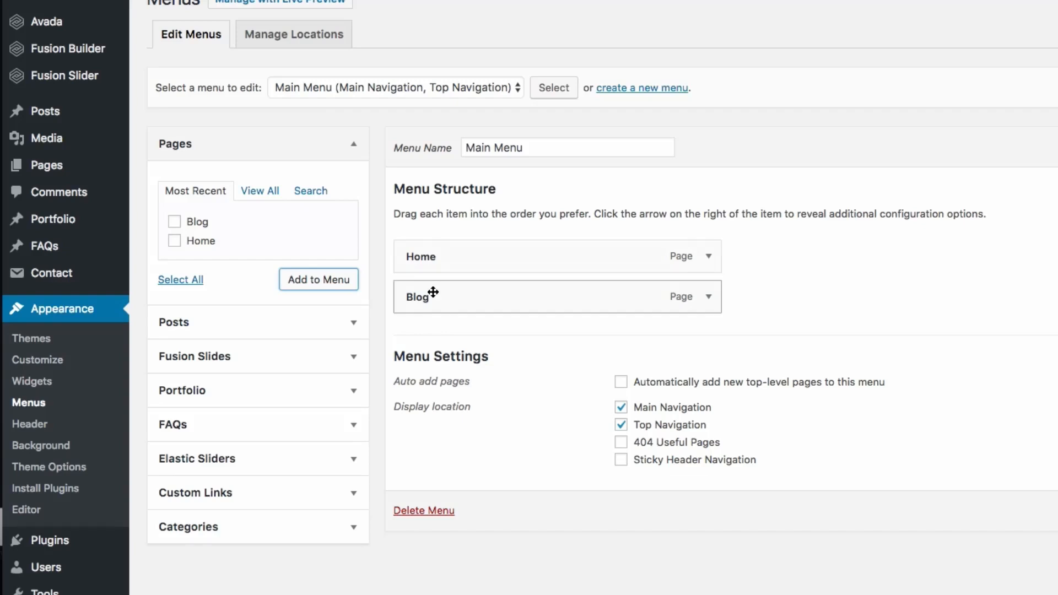
pyautogui.click(622, 424)
pyautogui.click(621, 424)
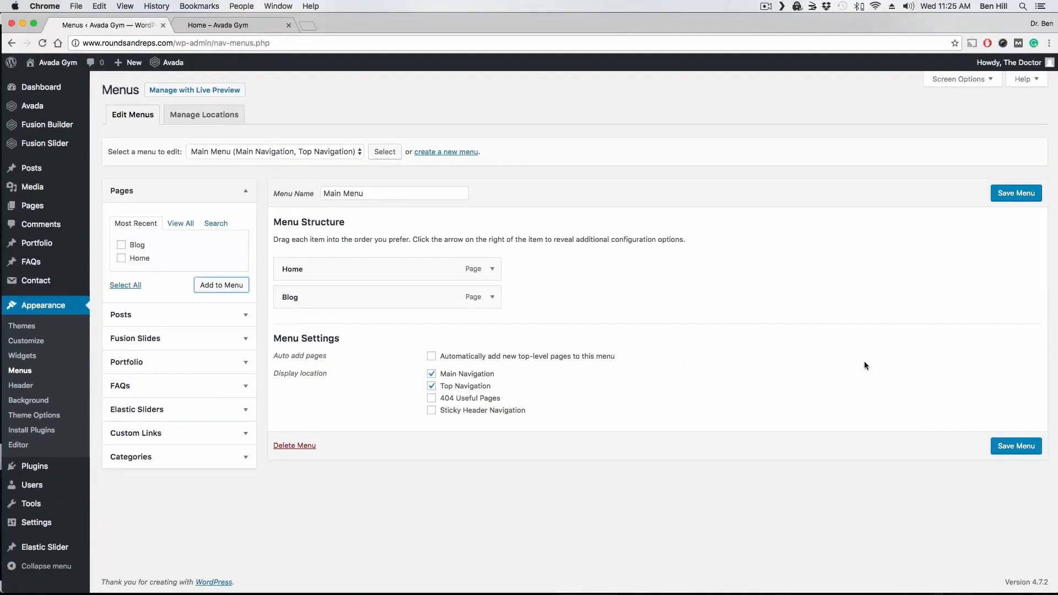
pyautogui.click(1016, 447)
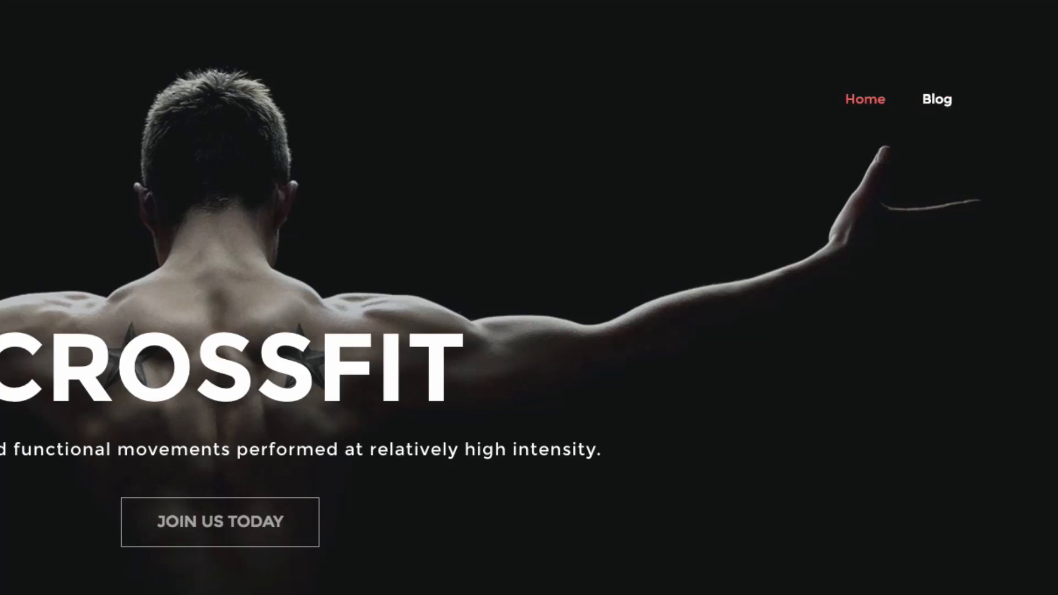
# Open the Header Content settings in Avada's theme options and compare the available header layouts.
pyautogui.click(131, 26)
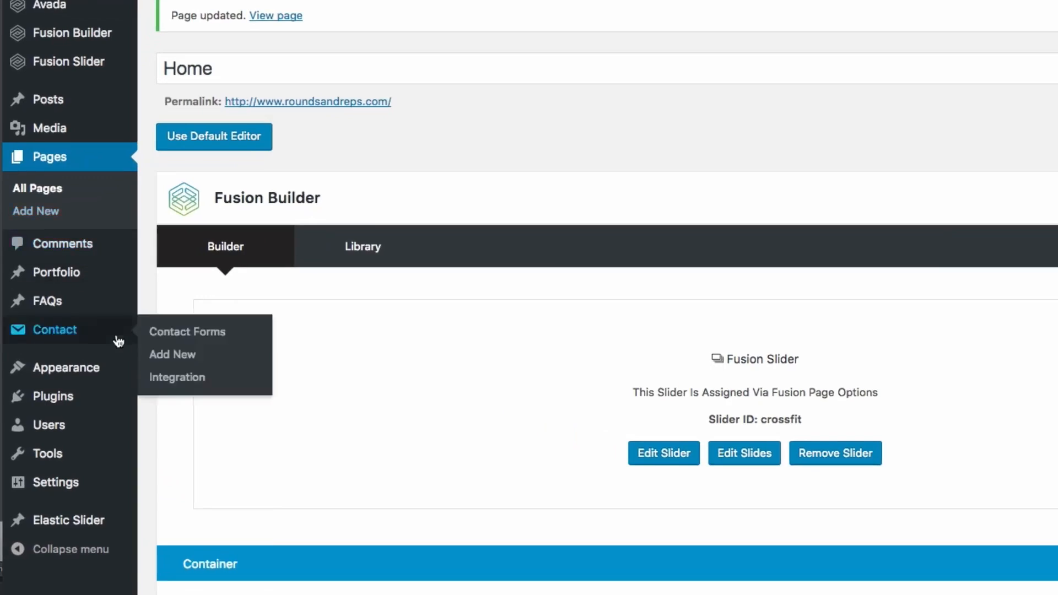
pyautogui.moveTo(43, 348)
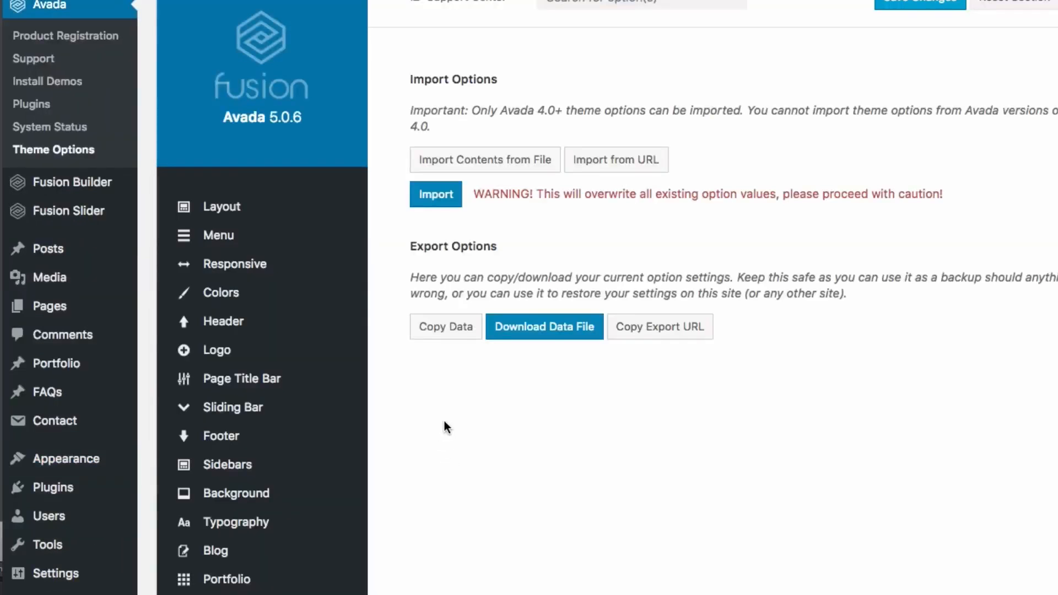
pyautogui.click(225, 326)
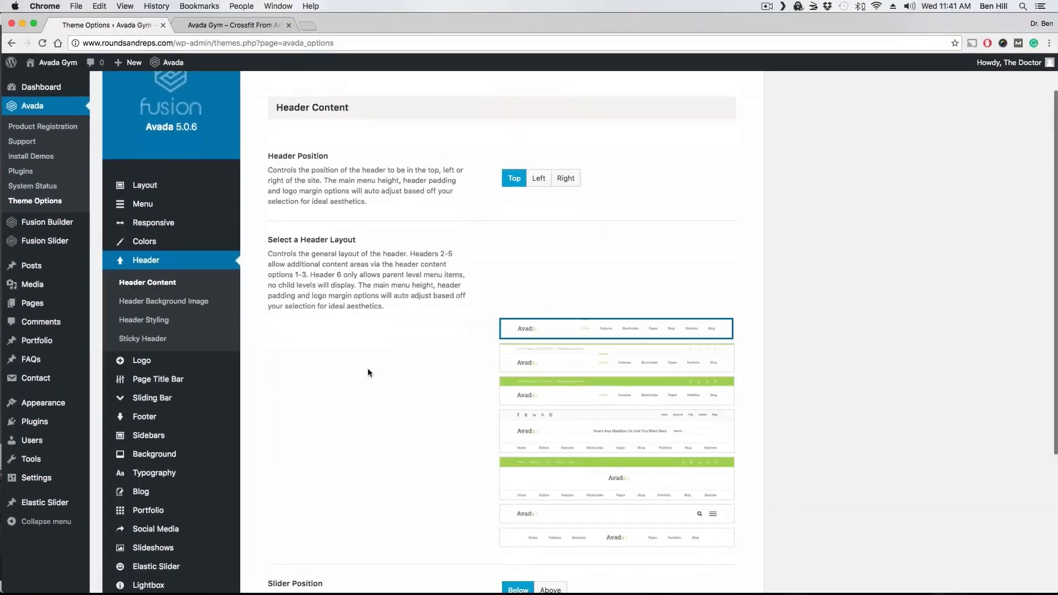
pyautogui.scroll(-2, 554, 379)
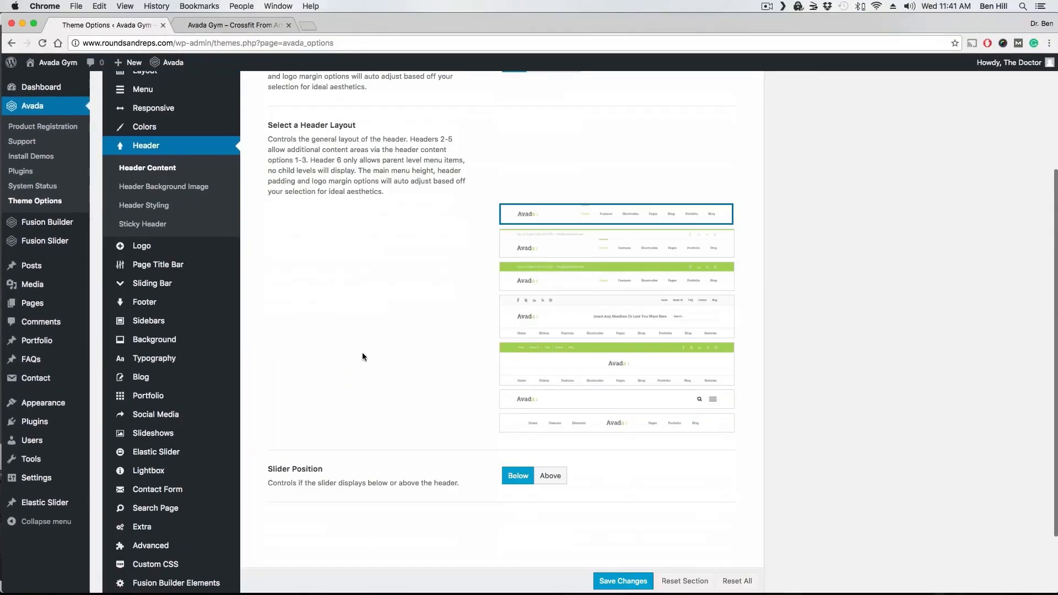
pyautogui.scroll(2, 362, 353)
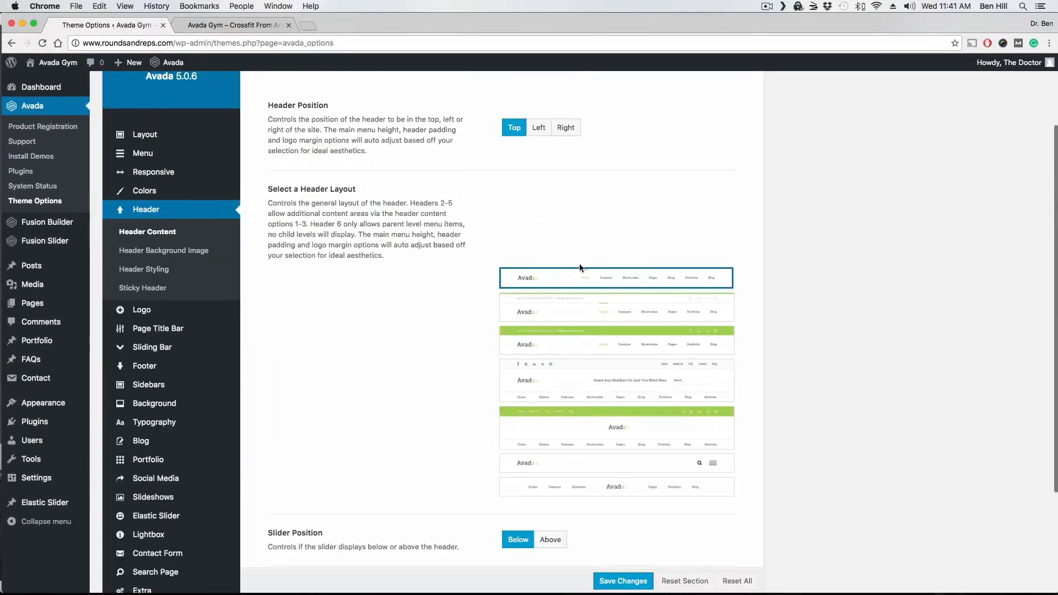
pyautogui.moveTo(579, 269)
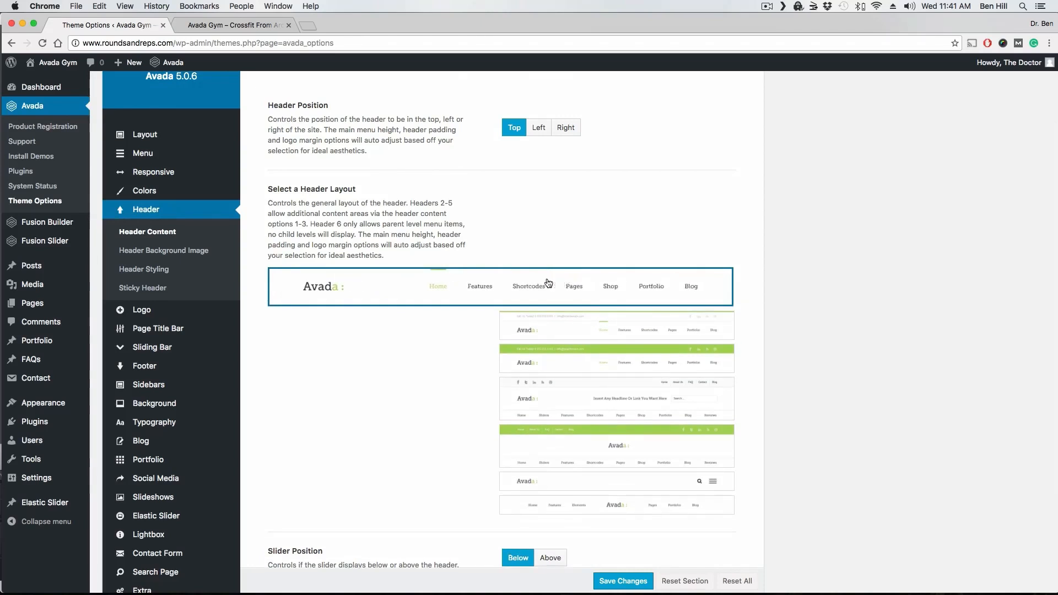
# Apply and save the header layout with the logo centred between the menu items, and reload the site preview.
pyautogui.scroll(-1, 409, 316)
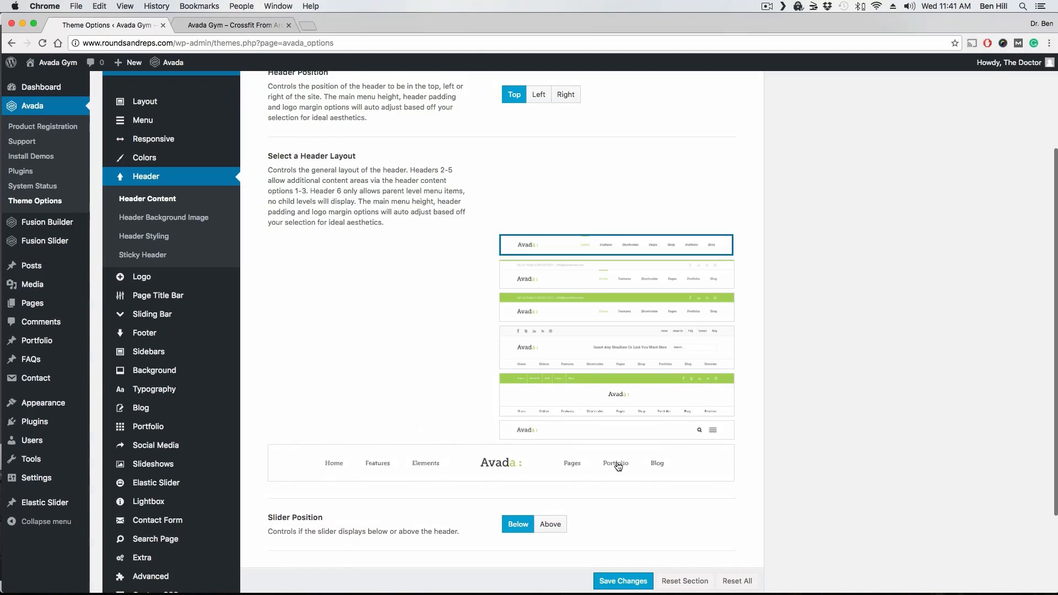
pyautogui.click(617, 464)
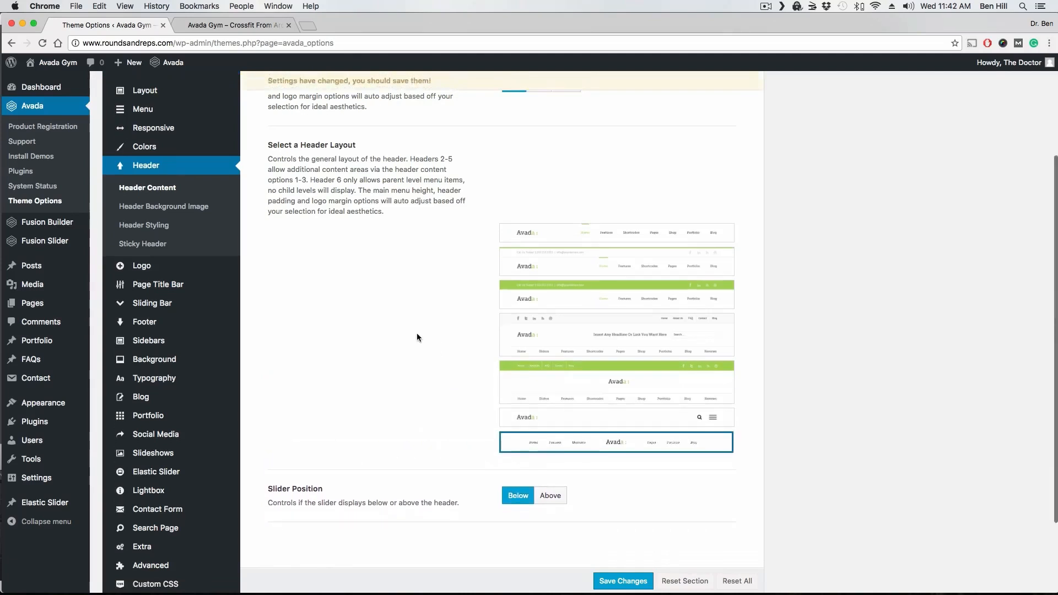
pyautogui.press('super+s')
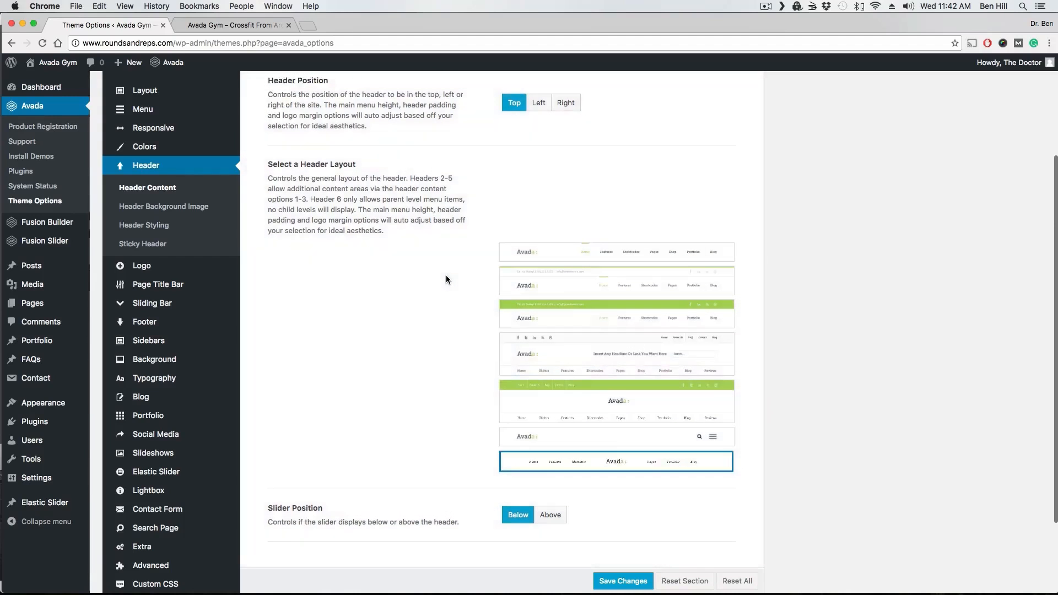
pyautogui.click(248, 26)
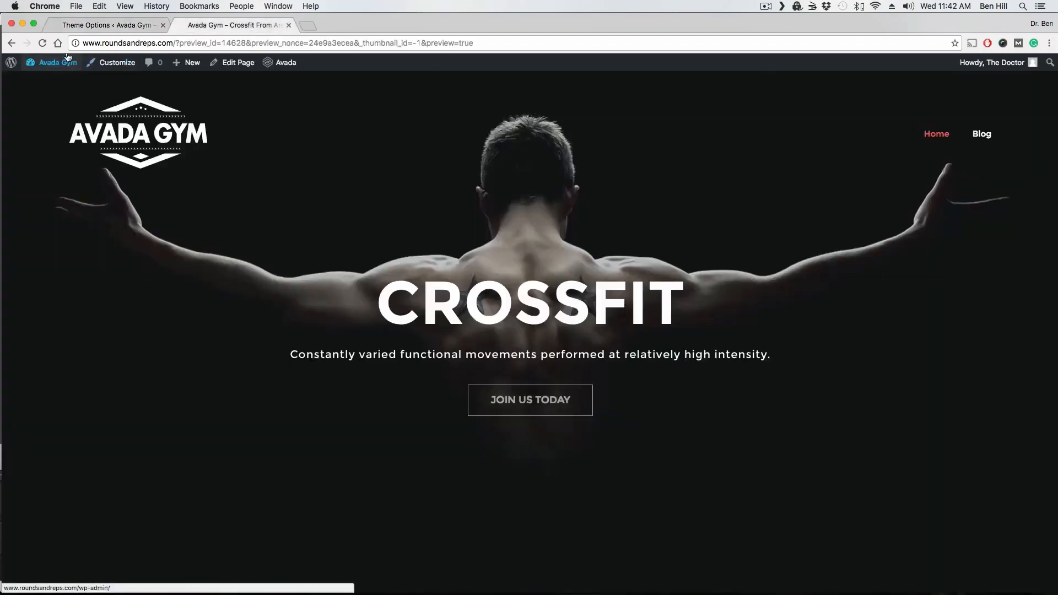
pyautogui.click(42, 43)
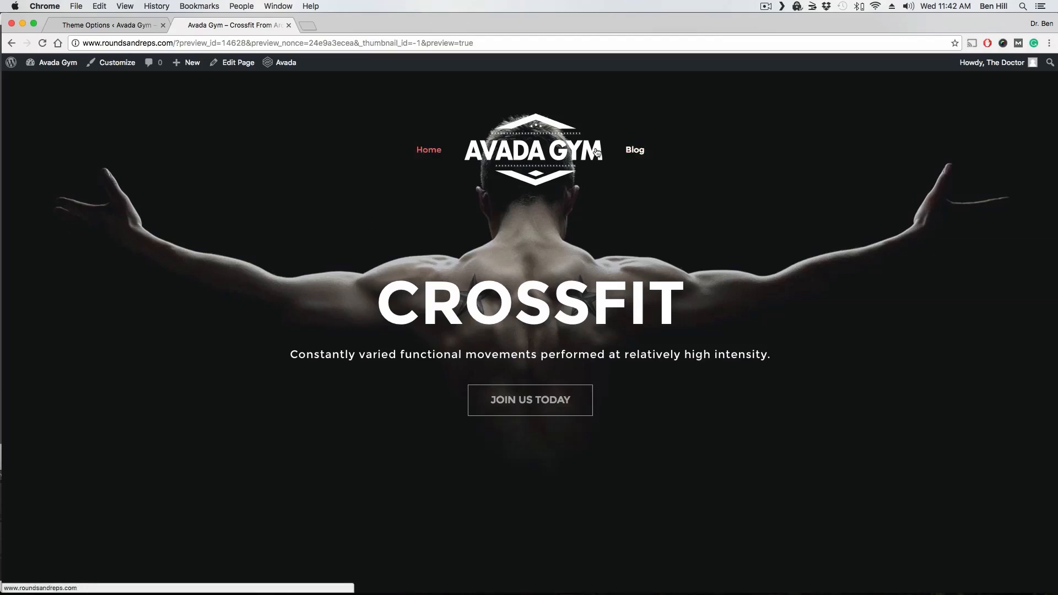
# Review the Header Background Image and Header Styling settings in Avada's theme options.
pyautogui.click(141, 25)
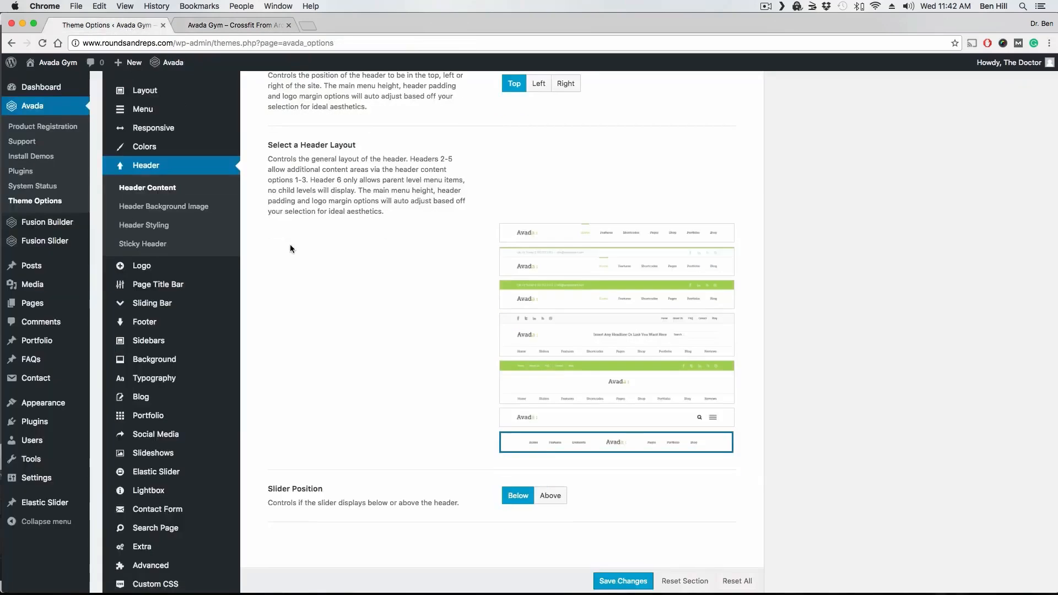
pyautogui.click(196, 210)
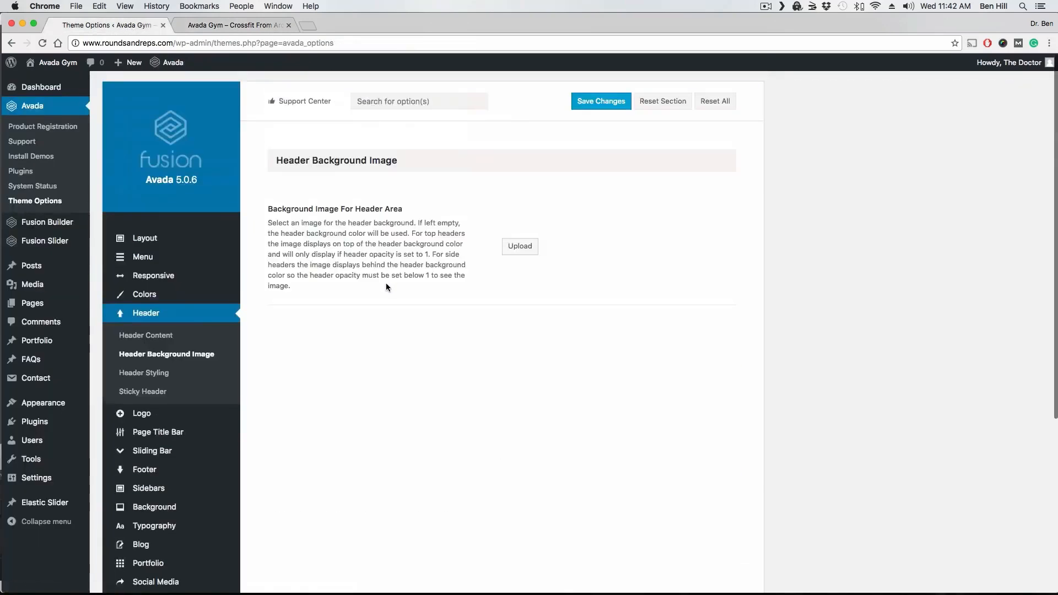
pyautogui.click(165, 373)
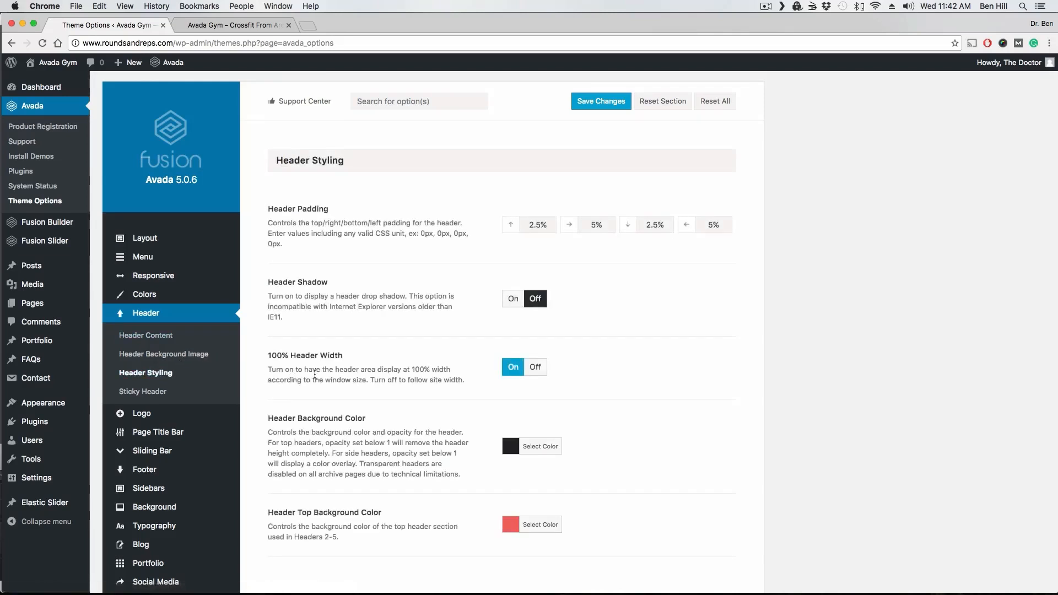
# Turn on the Sticky Header option in Avada's header settings and save the changes.
pyautogui.click(151, 392)
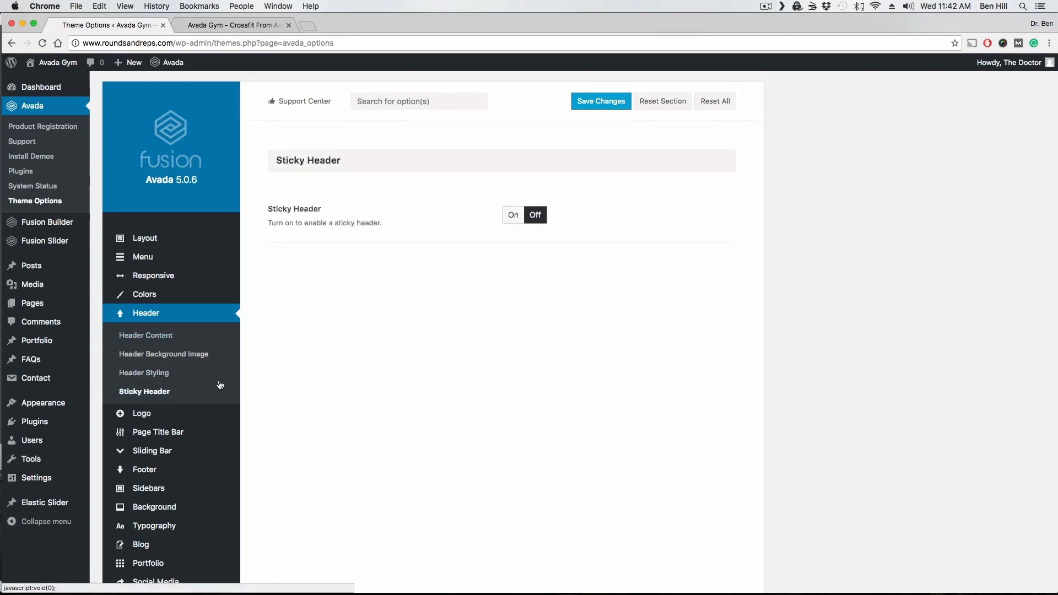
pyautogui.click(516, 215)
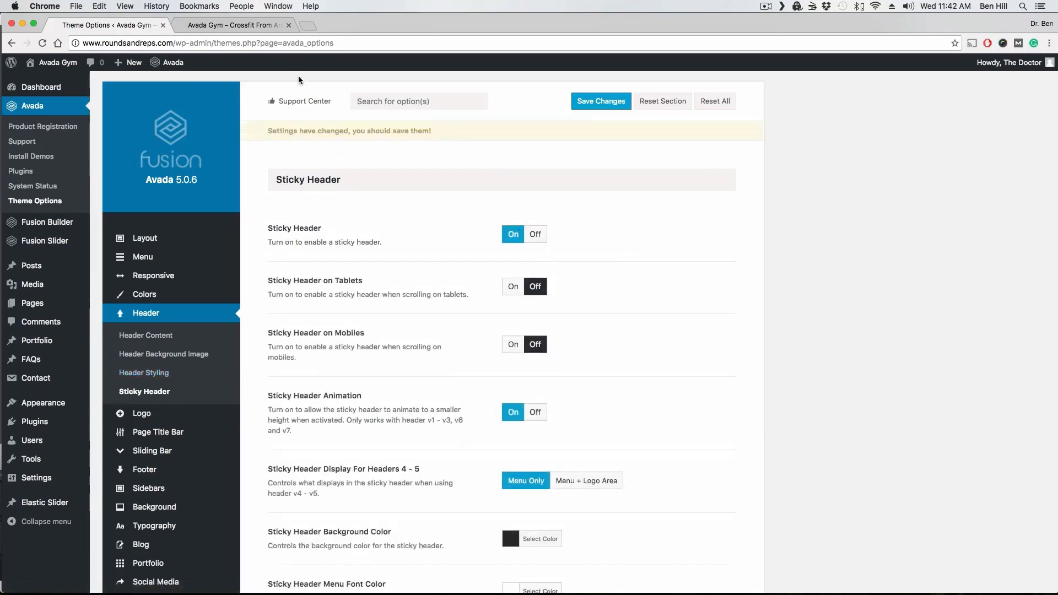
pyautogui.click(258, 25)
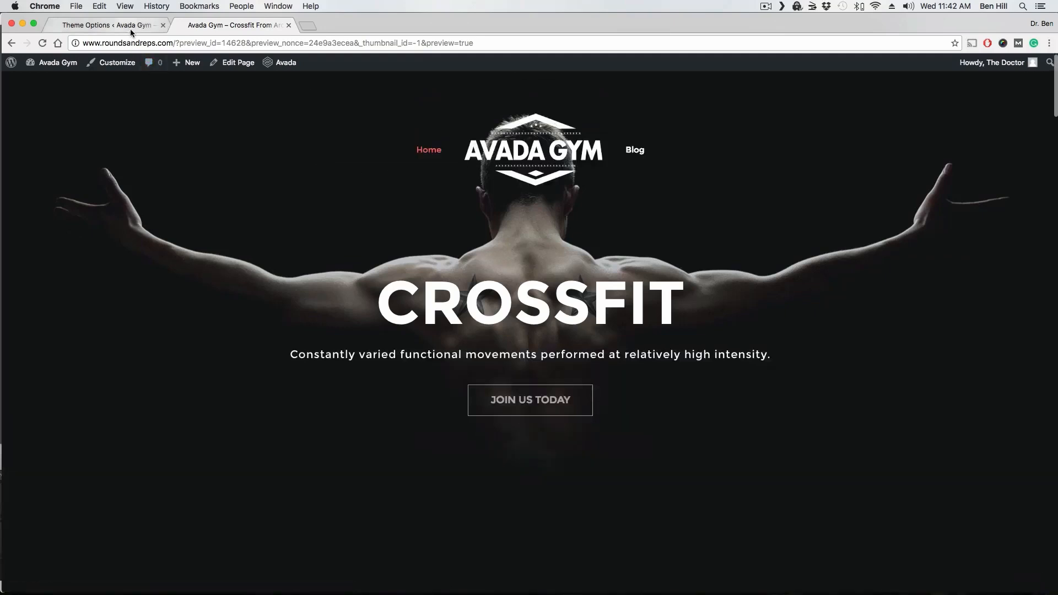
pyautogui.click(130, 28)
pyautogui.click(608, 105)
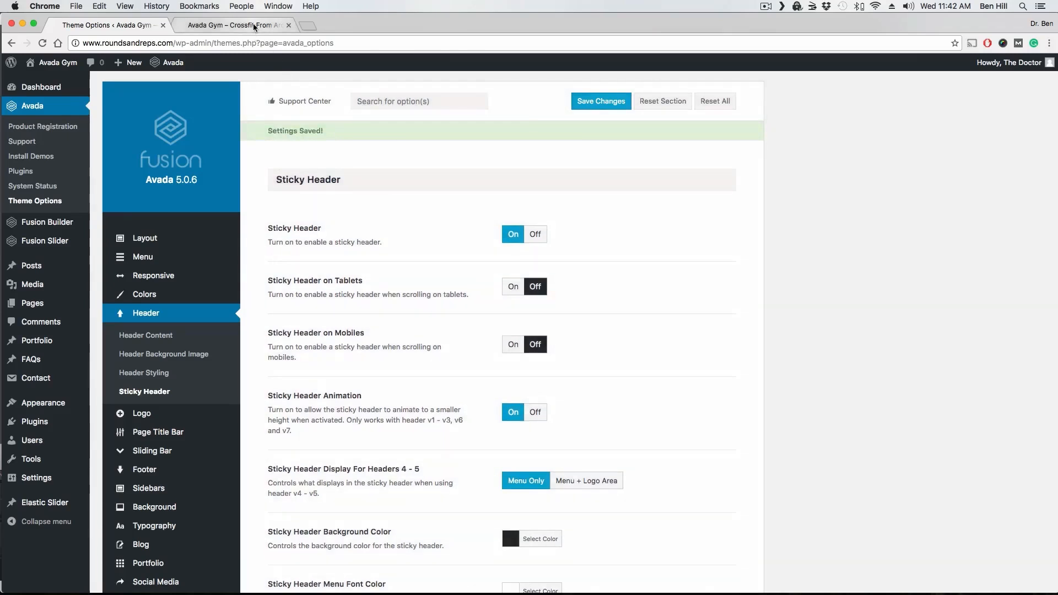
# Reload the site preview and check how the sticky header behaves along the home page.
pyautogui.click(255, 26)
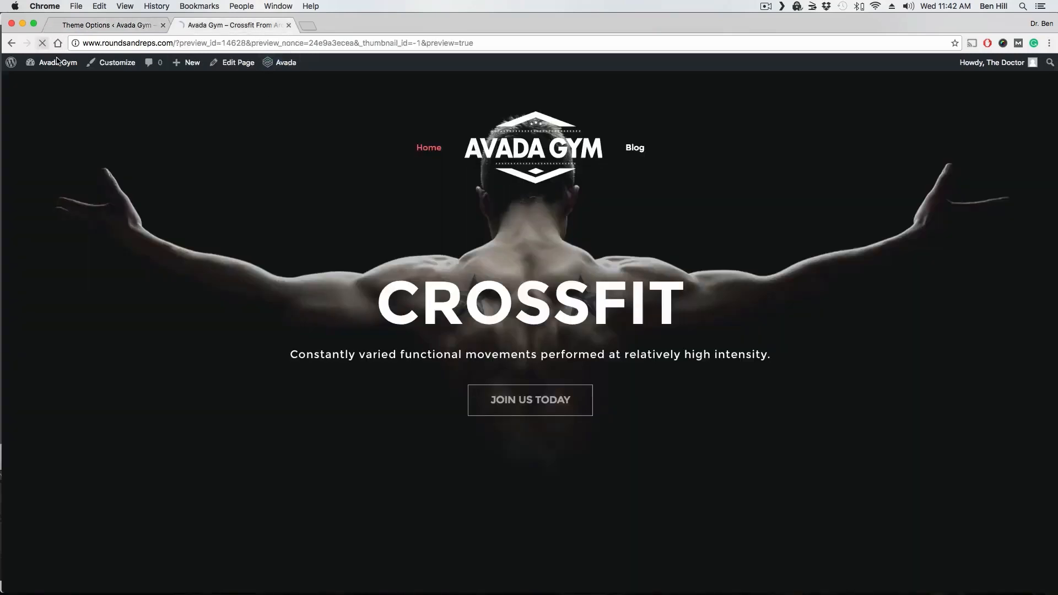
pyautogui.click(43, 43)
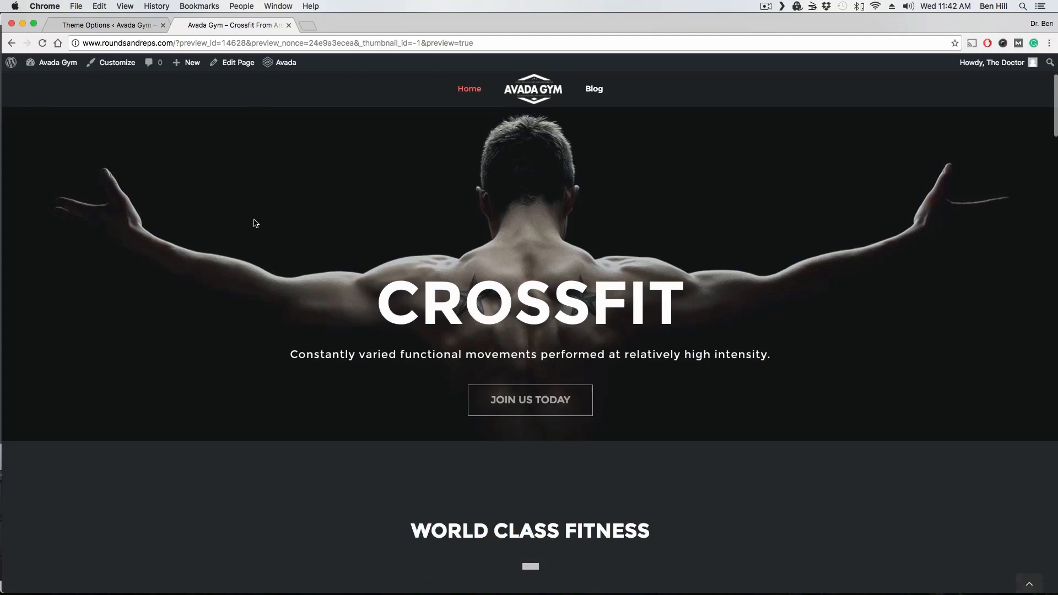
pyautogui.scroll(3, 256, 223)
pyautogui.scroll(-5, 261, 225)
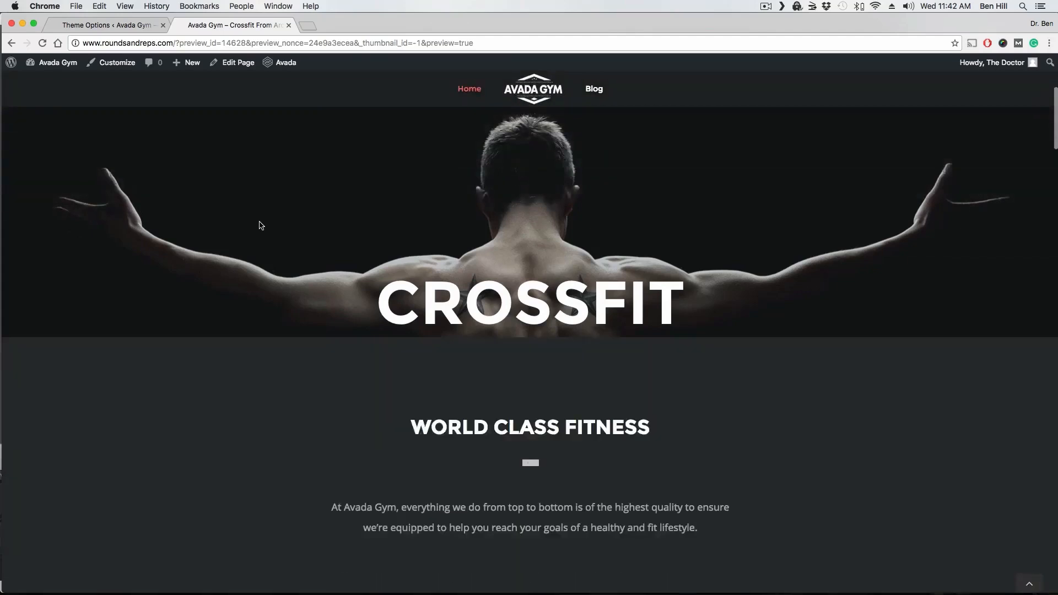
pyautogui.scroll(-3, 261, 225)
pyautogui.scroll(6, 260, 225)
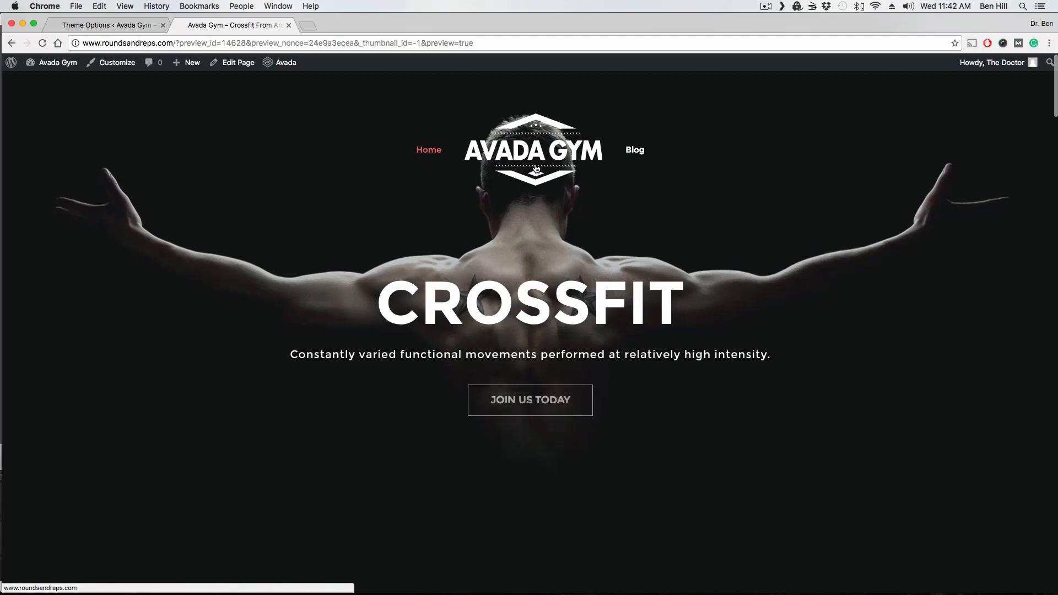
# Change the header layout to the one with a coloured top bar and the logo centred above the menu, and save it.
pyautogui.click(133, 26)
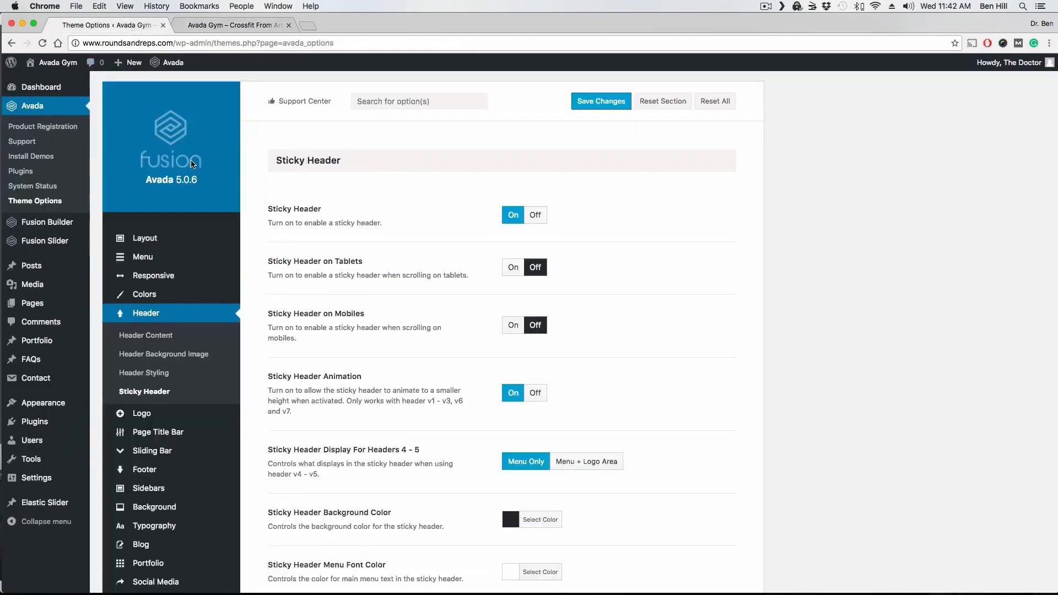
pyautogui.click(146, 335)
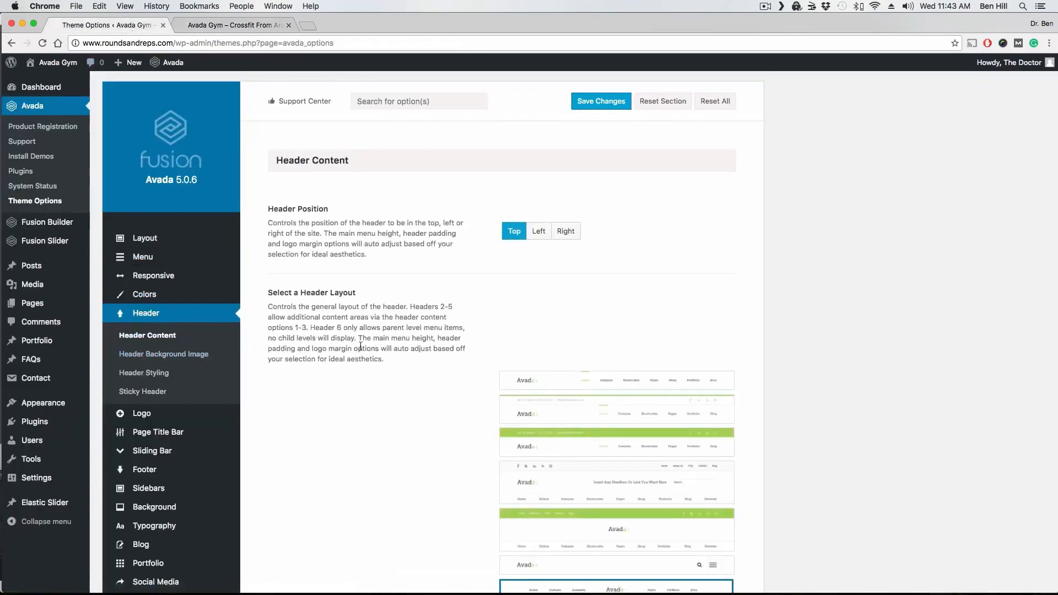
pyautogui.scroll(-3, 419, 385)
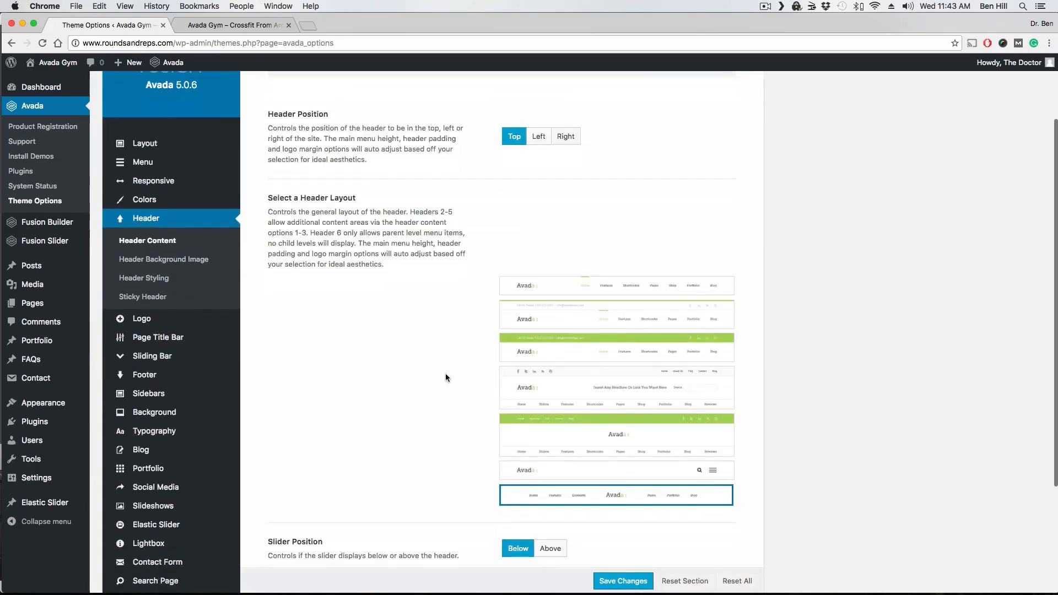
pyautogui.click(599, 436)
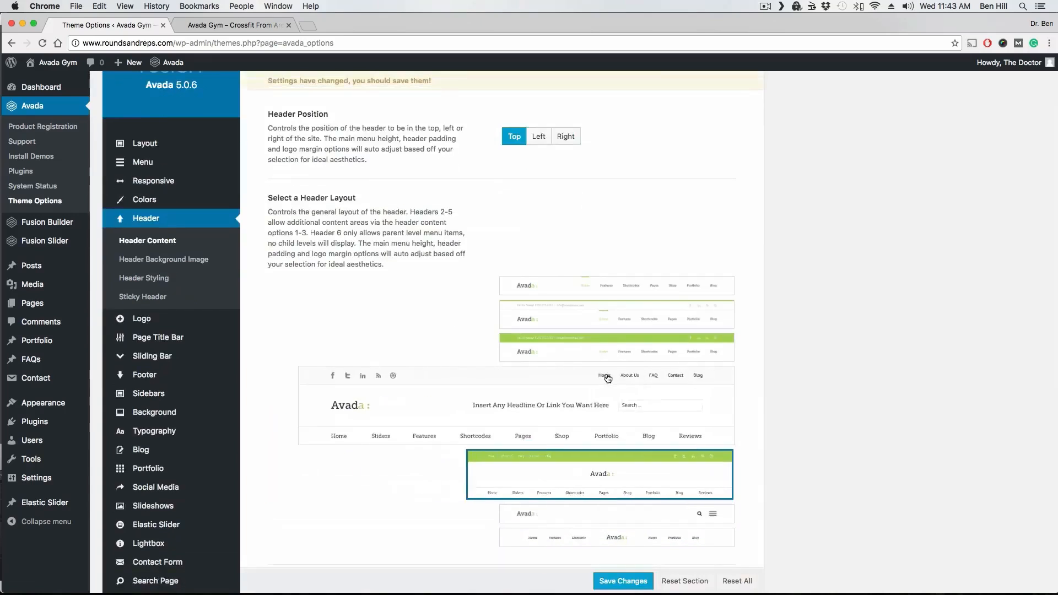
pyautogui.click(621, 587)
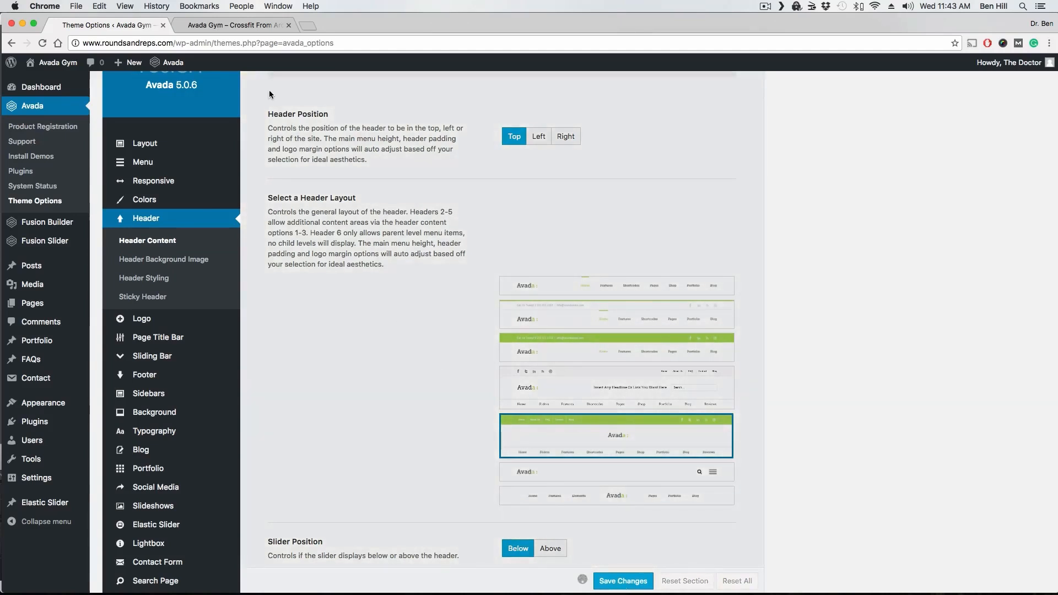
# Check the new header layout in the site preview, including its behaviour further down the page.
pyautogui.click(242, 25)
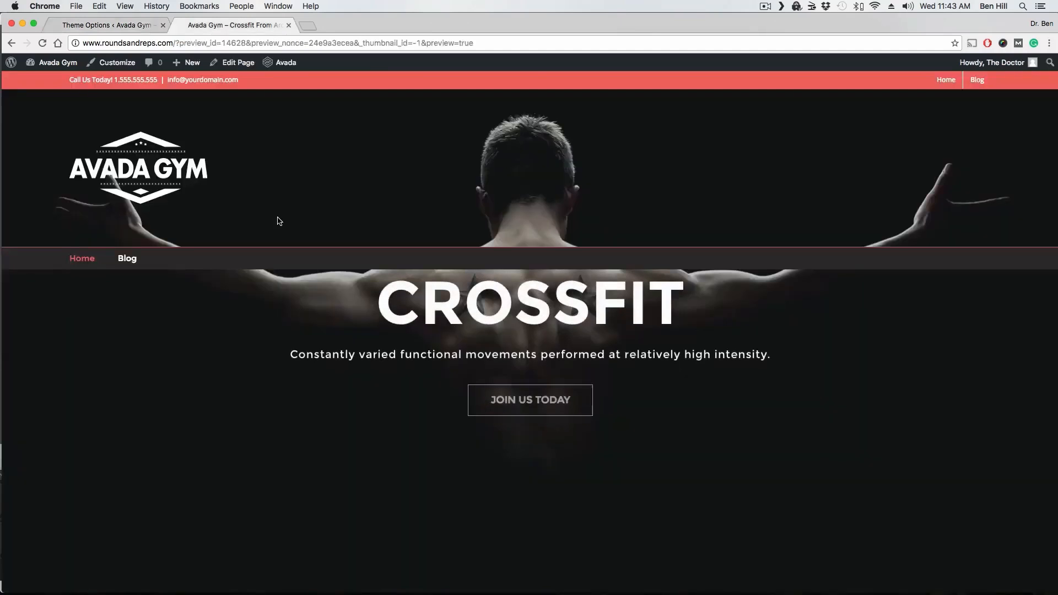
pyautogui.scroll(-5, 281, 223)
pyautogui.scroll(5, 284, 219)
# Open the Static Front Page settings in the WordPress Customizer and compare the latest posts and static page display options.
pyautogui.click(142, 26)
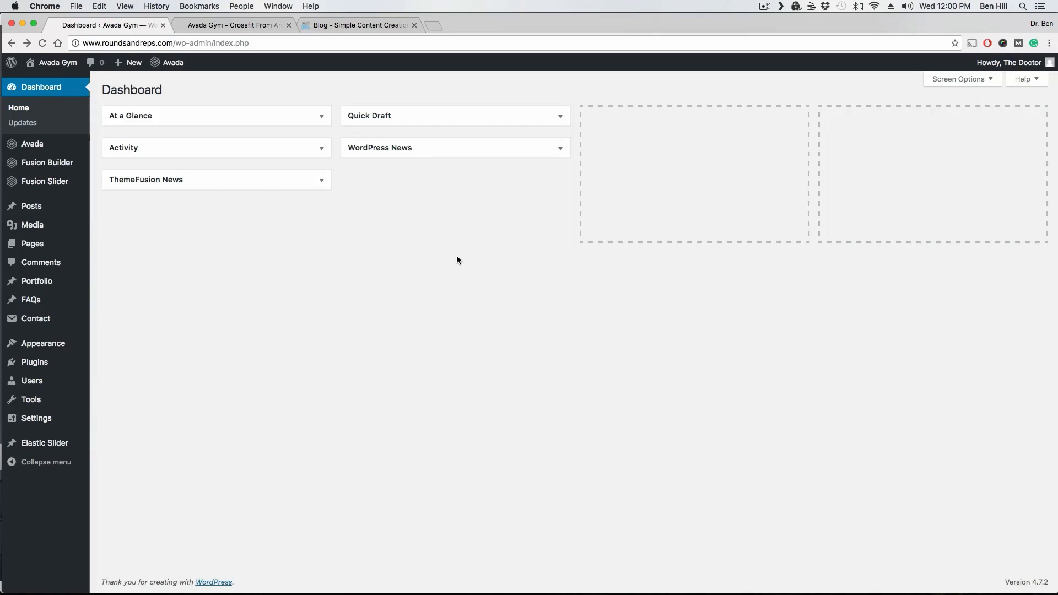
pyautogui.moveTo(44, 344)
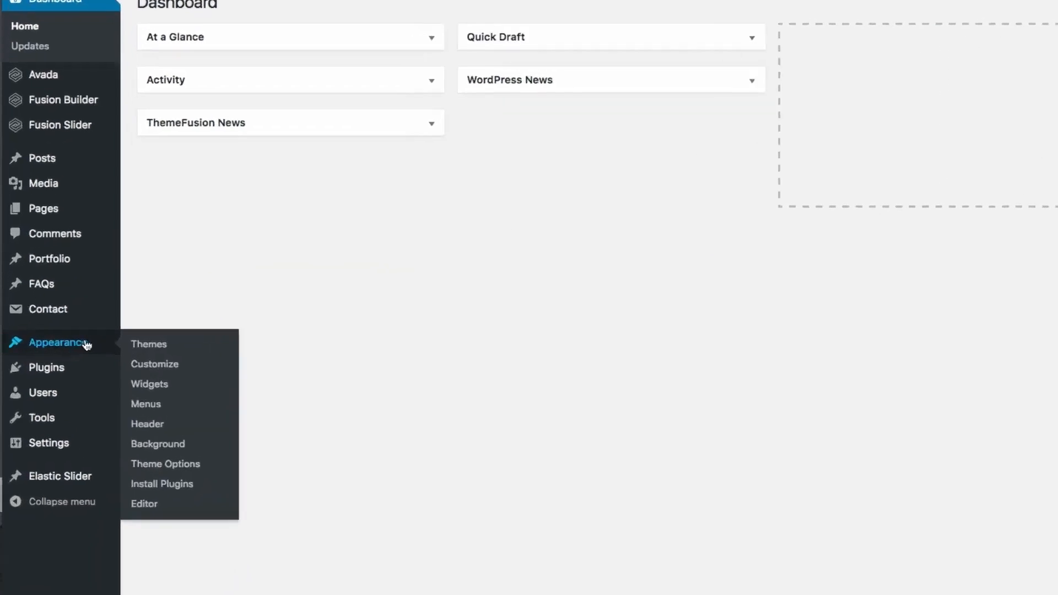
pyautogui.click(197, 370)
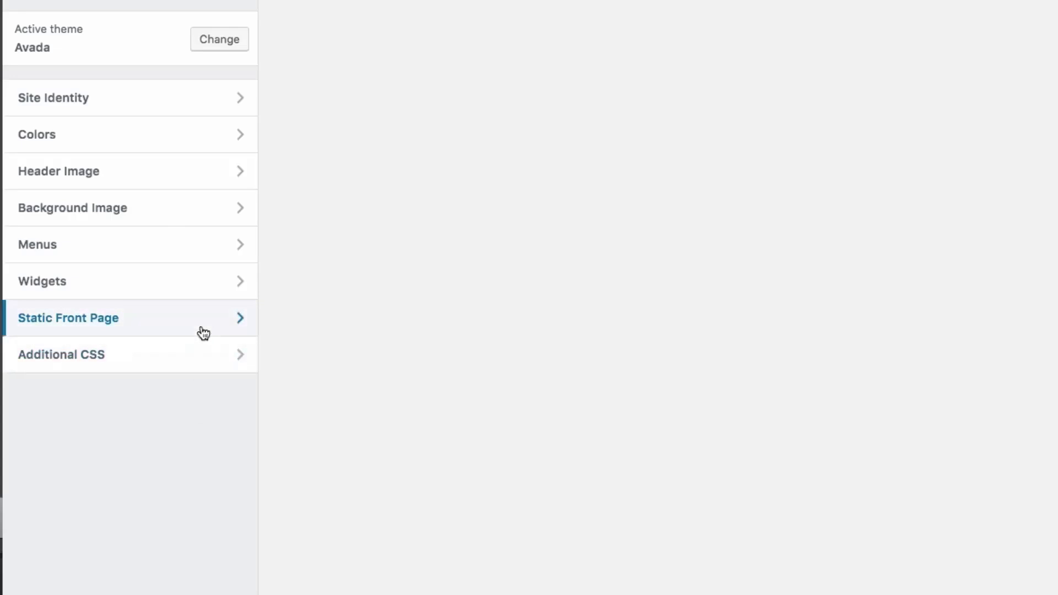
pyautogui.click(202, 331)
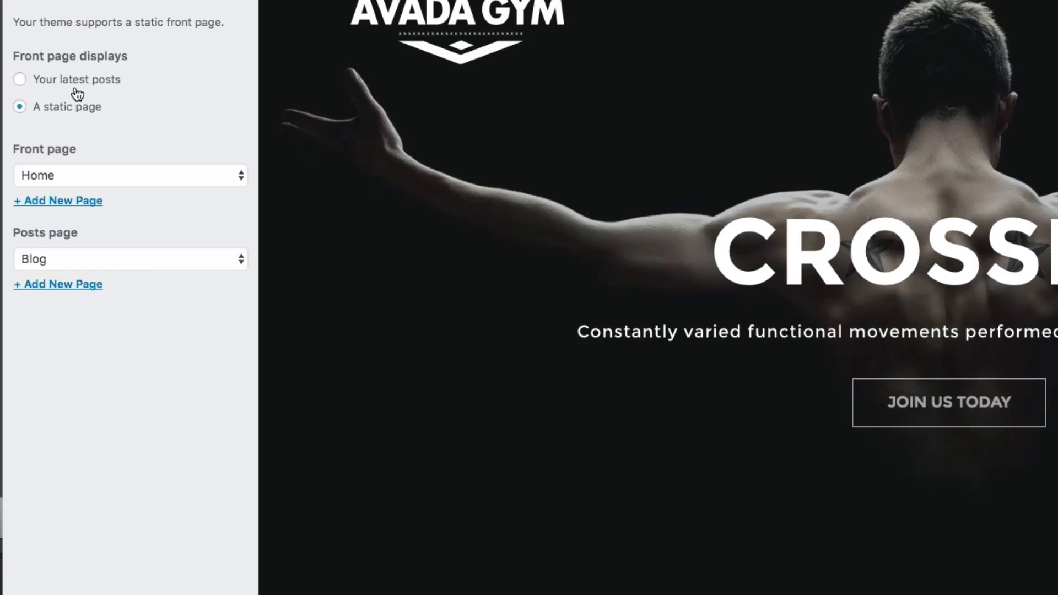
pyautogui.click(20, 80)
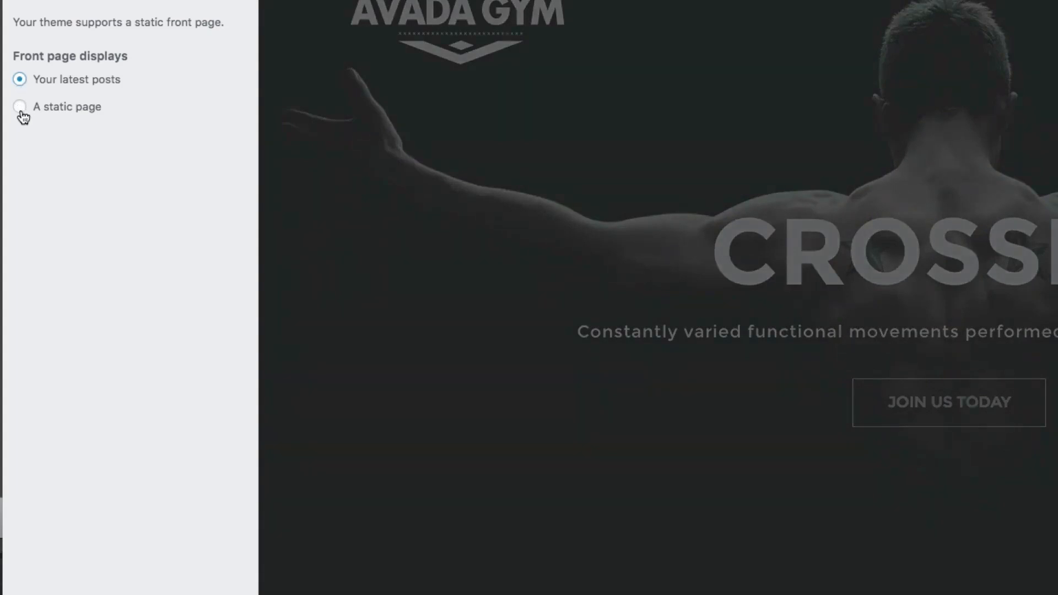
pyautogui.click(21, 108)
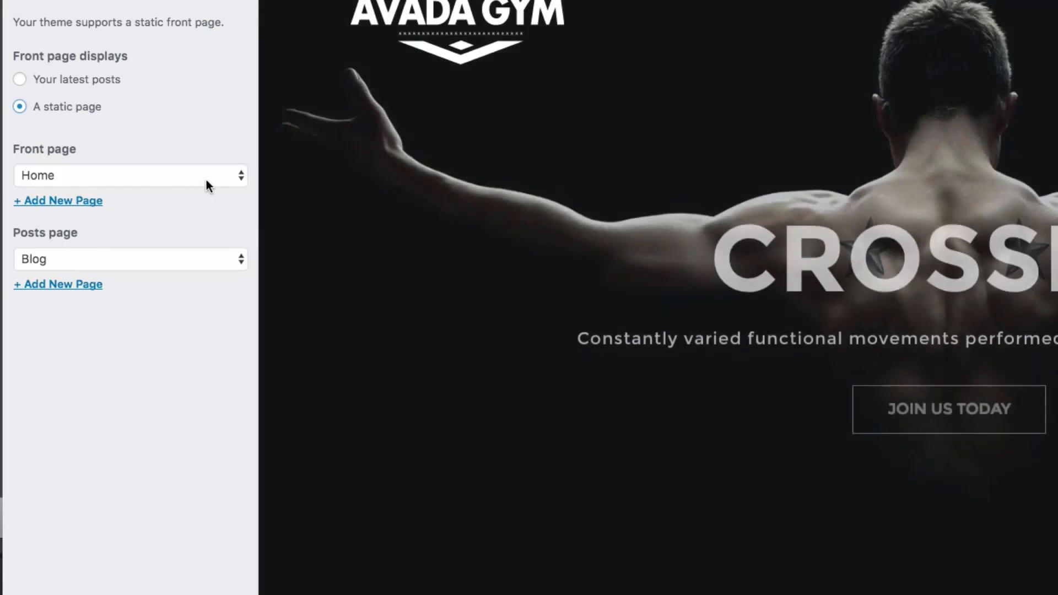
# Review the front page and posts page choices, keep Home and Blog selected, and leave the Customizer.
pyautogui.click(207, 176)
pyautogui.click(90, 177)
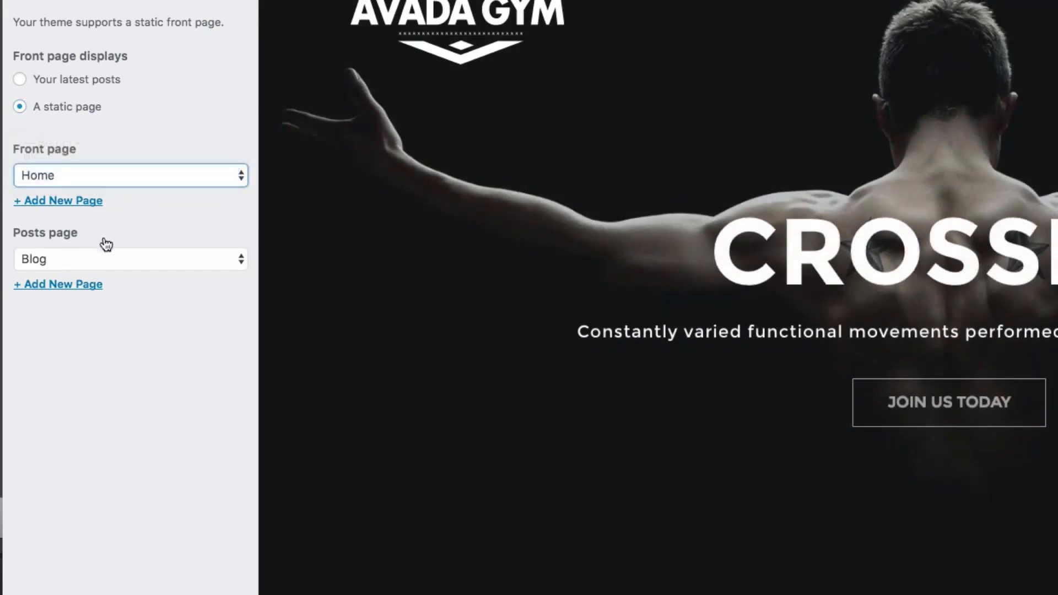
pyautogui.click(170, 260)
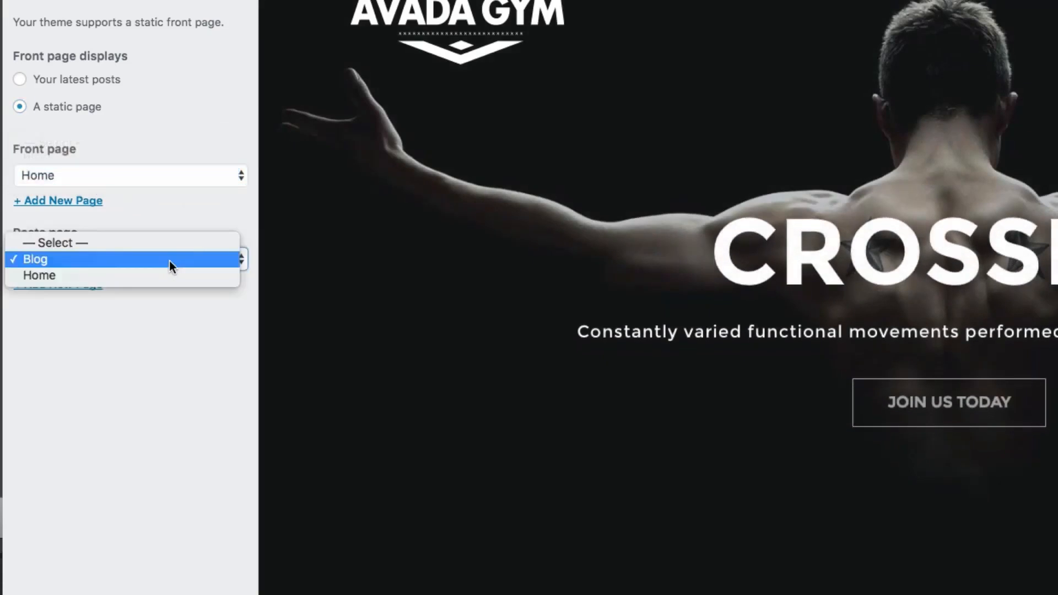
pyautogui.click(169, 260)
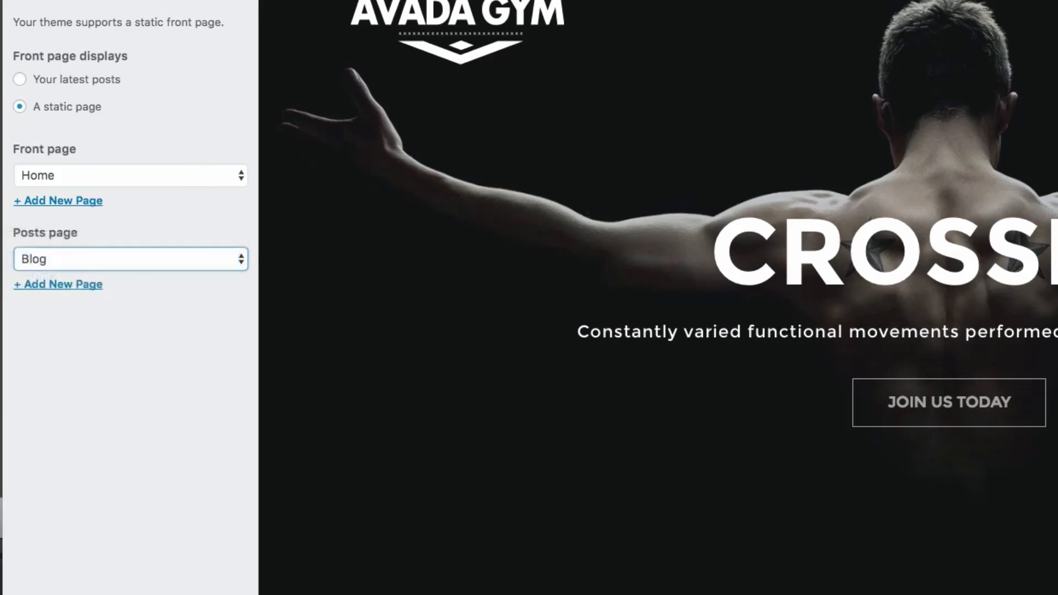
pyautogui.click(19, 1)
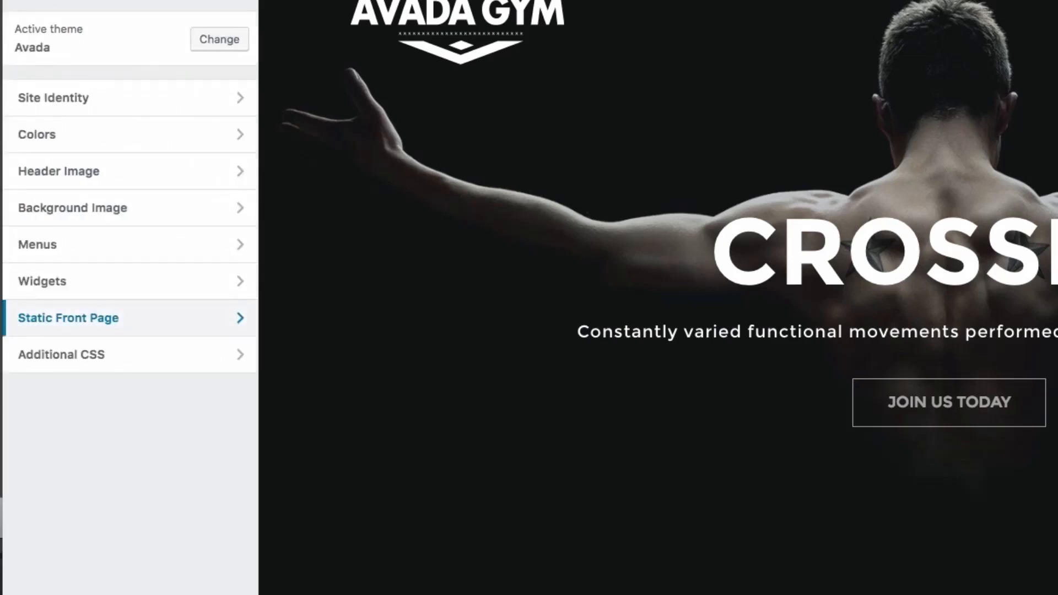
pyautogui.click(20, 1)
pyautogui.click(945, 130)
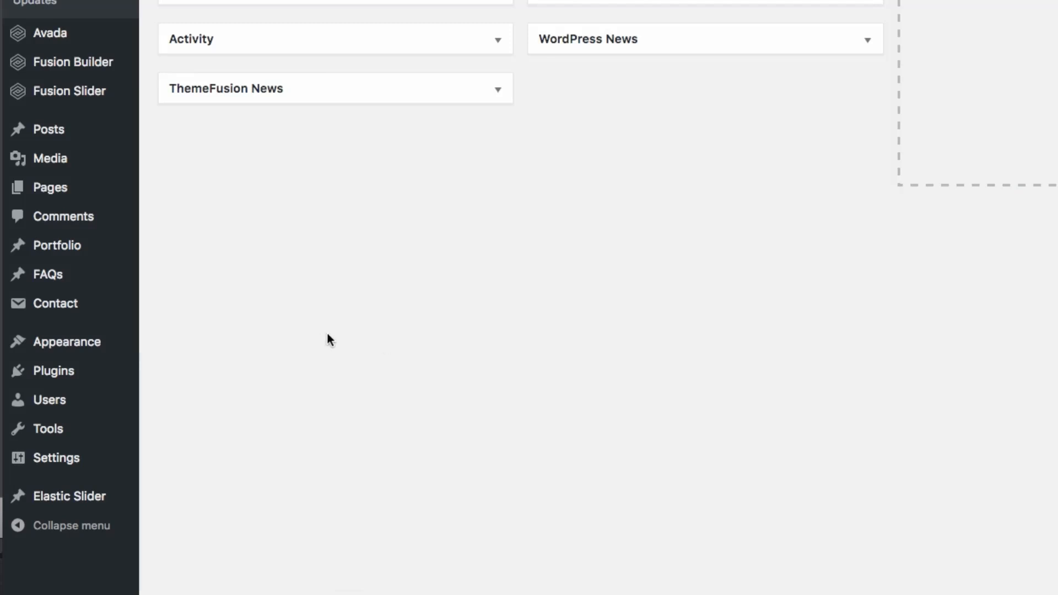
# Open the General Blog settings in Avada's theme options and examine the Simple Content Creation blog page as a layout example.
pyautogui.moveTo(82, 351)
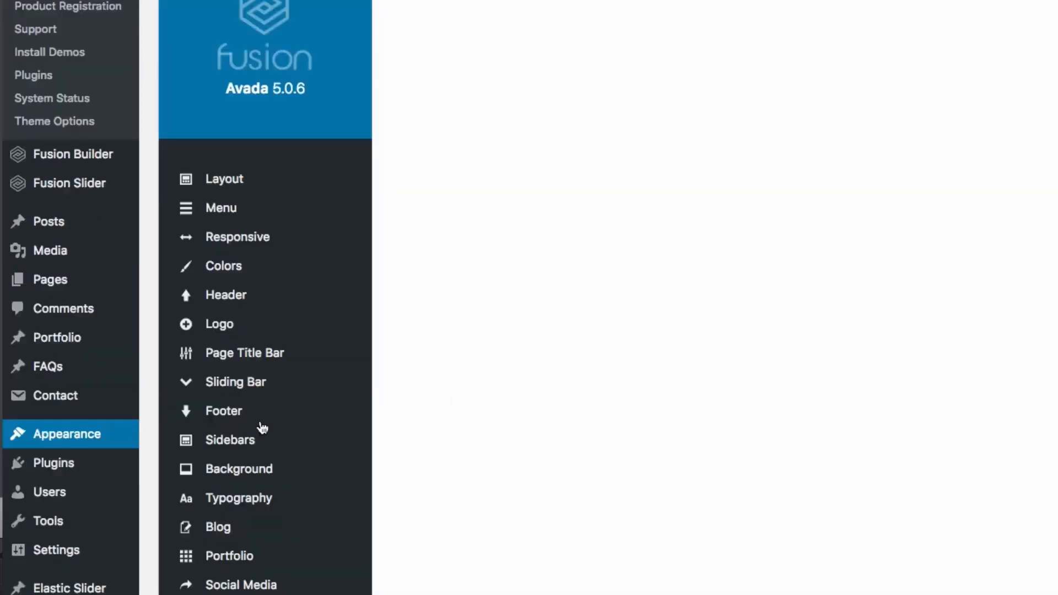
pyautogui.click(219, 530)
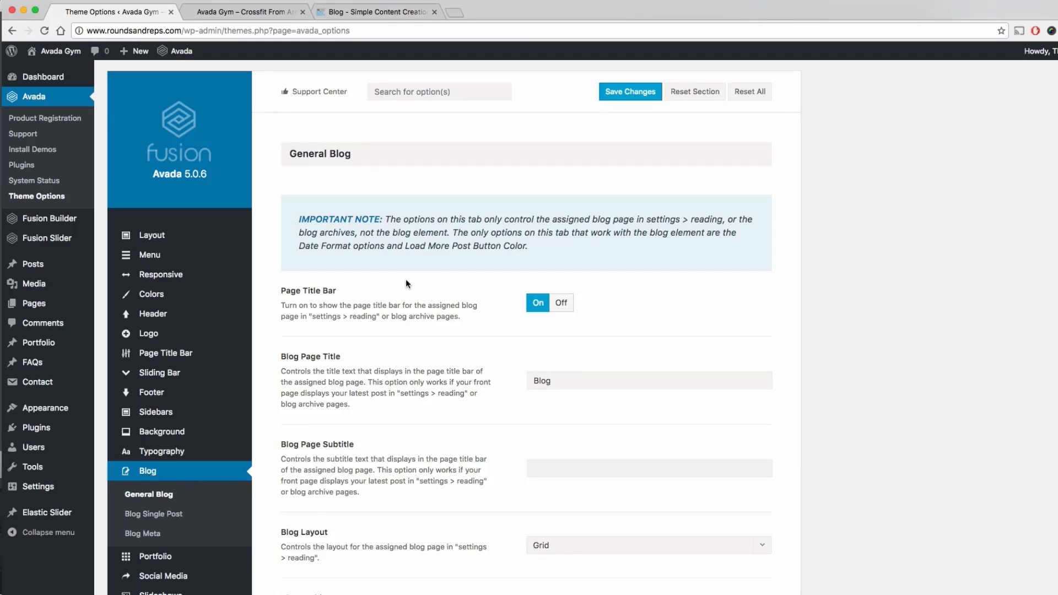
pyautogui.click(394, 12)
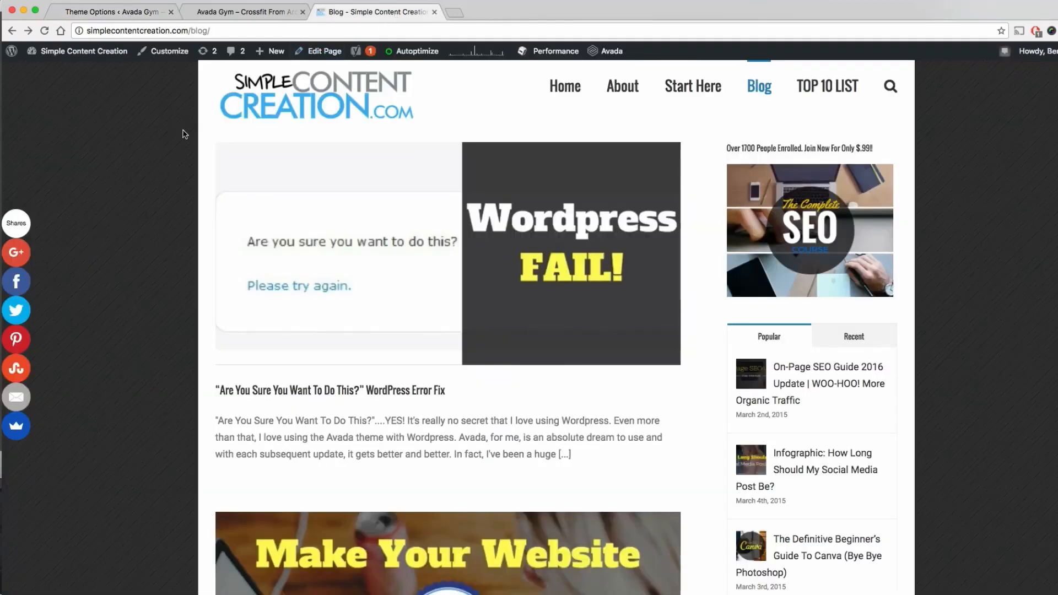
pyautogui.moveTo(132, 50)
pyautogui.scroll(-10, 273, 276)
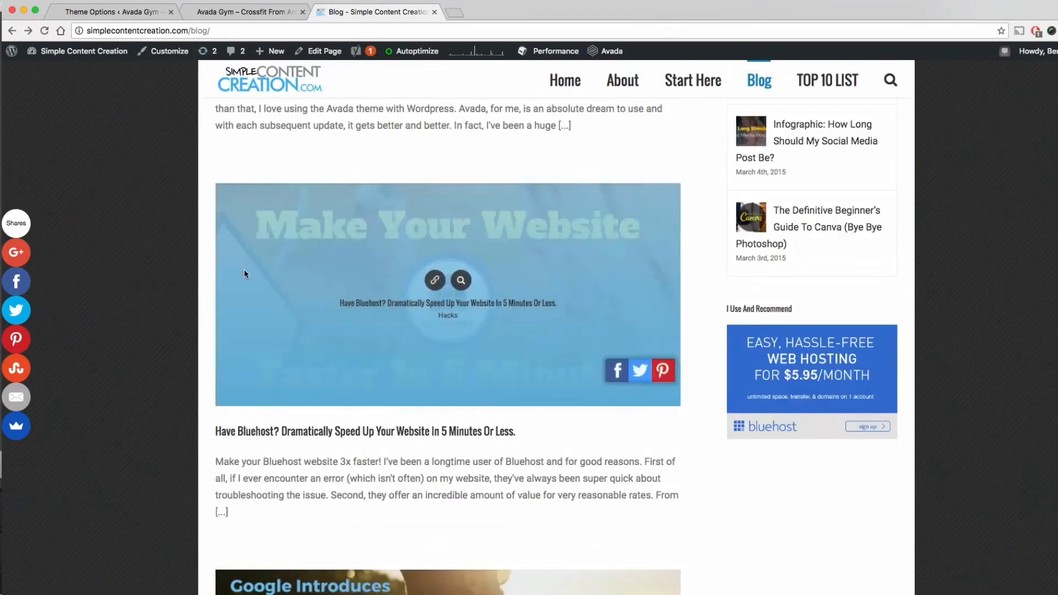
pyautogui.scroll(10, 244, 274)
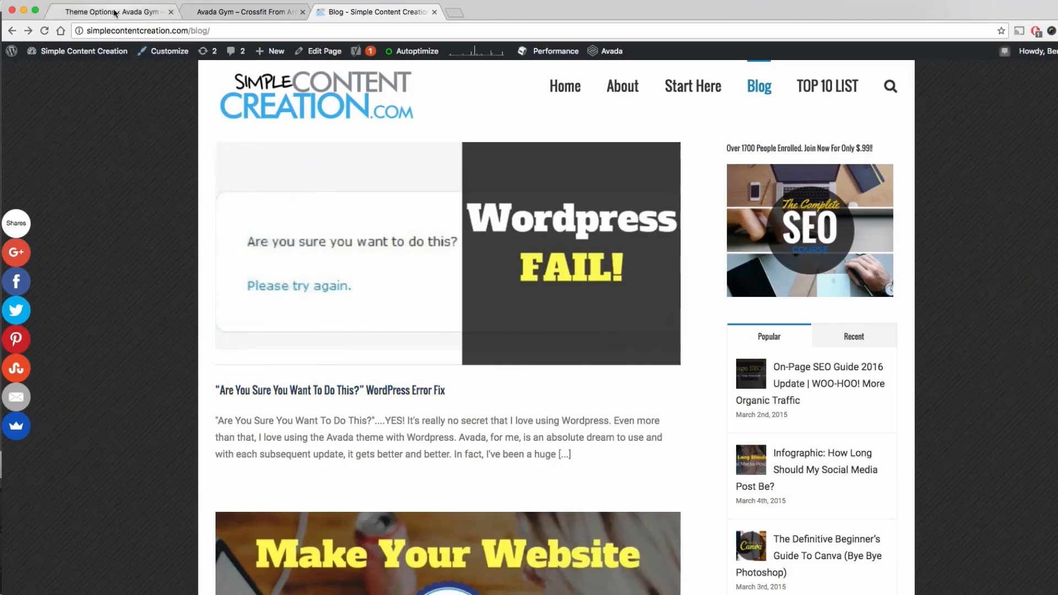
# Open the blog post on the "Are You Sure You Want To Do This?" WordPress error fix and examine its layout.
pyautogui.click(353, 391)
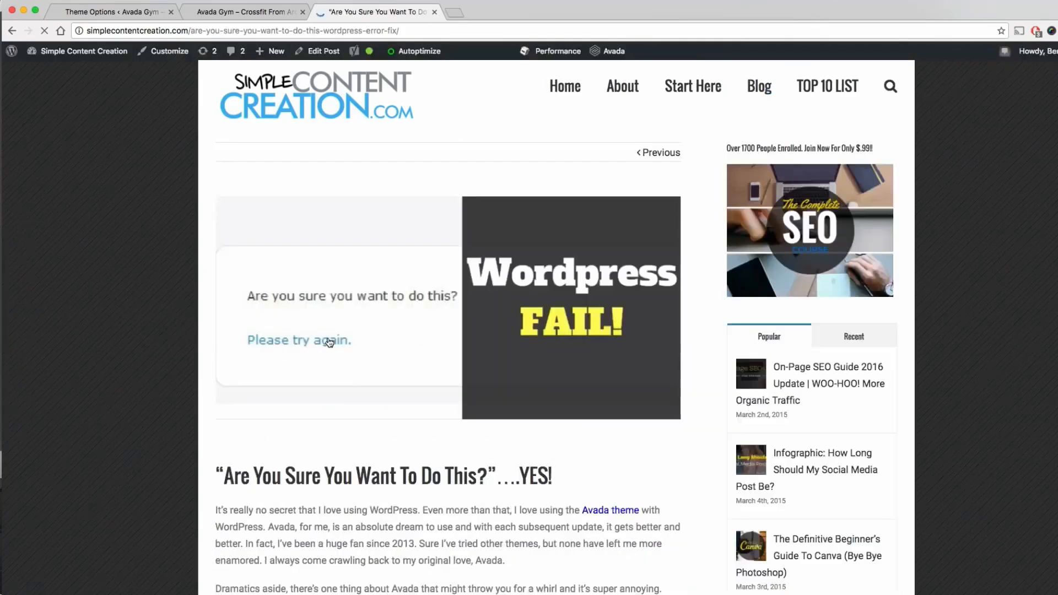
pyautogui.scroll(-3, 328, 345)
pyautogui.scroll(-6, 328, 334)
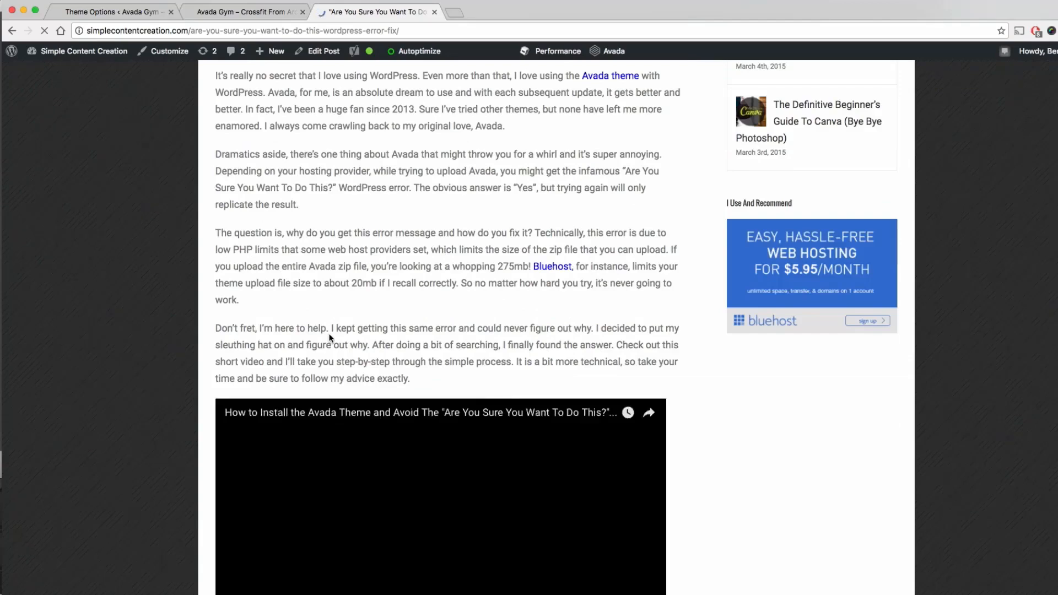
# Examine the related posts, comment form and header area of the WordPress error fix post.
pyautogui.scroll(-9, 334, 319)
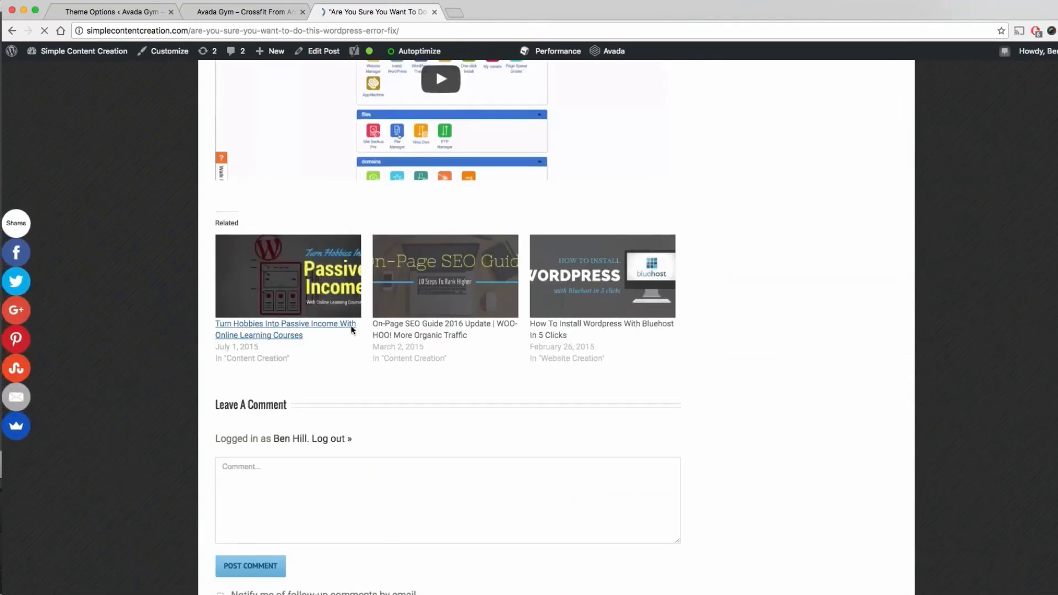
pyautogui.scroll(-2, 349, 328)
pyautogui.scroll(2, 378, 336)
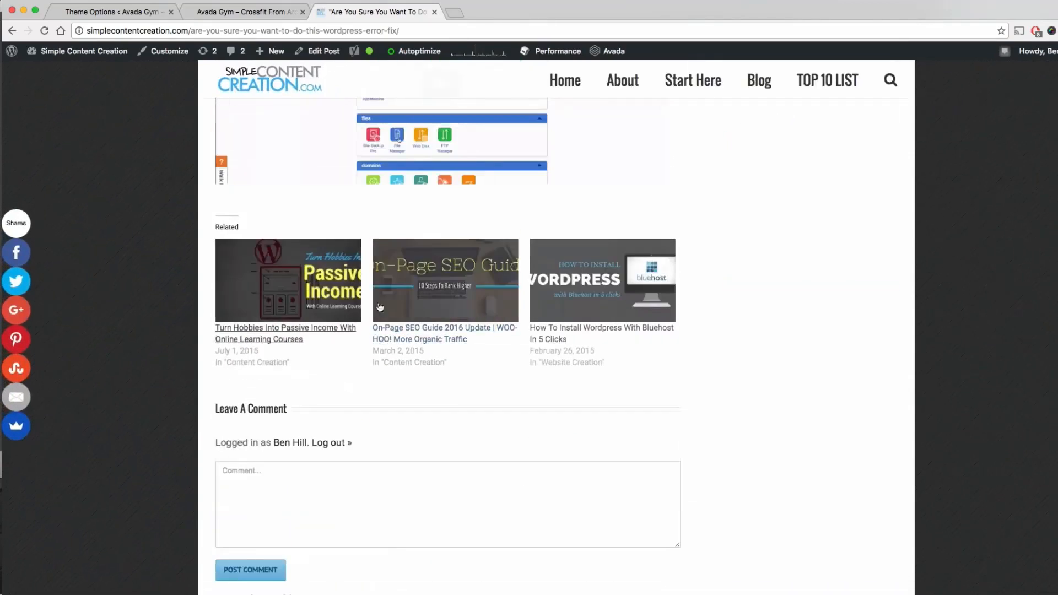
pyautogui.scroll(-3, 357, 447)
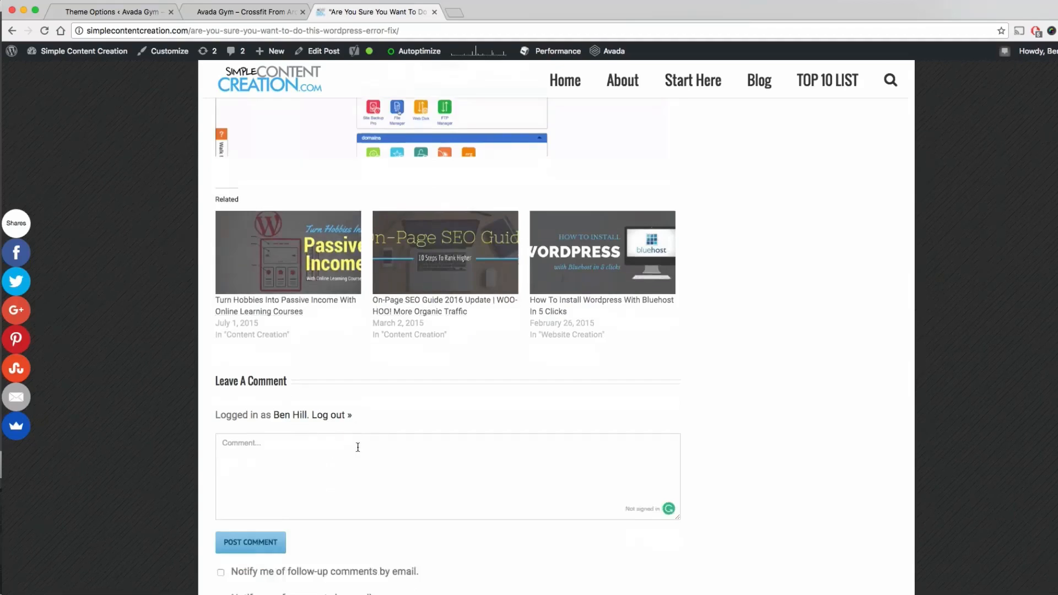
pyautogui.scroll(4, 380, 435)
pyautogui.scroll(3, 378, 427)
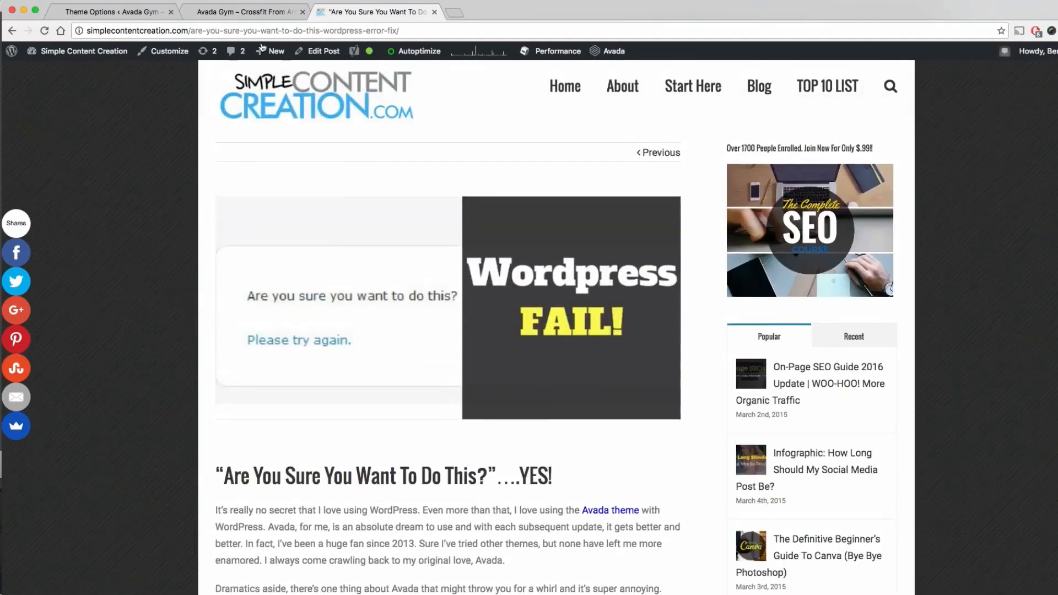
# Compare Avada's General Blog page title bar, title and subtitle options with the example blog post.
pyautogui.click(116, 11)
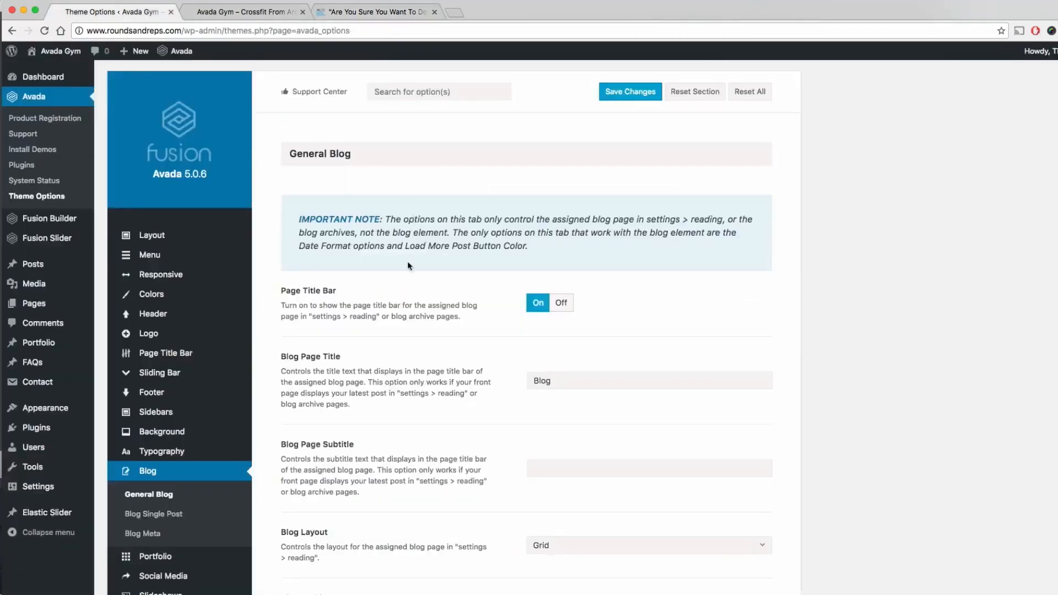
pyautogui.scroll(-3, 408, 337)
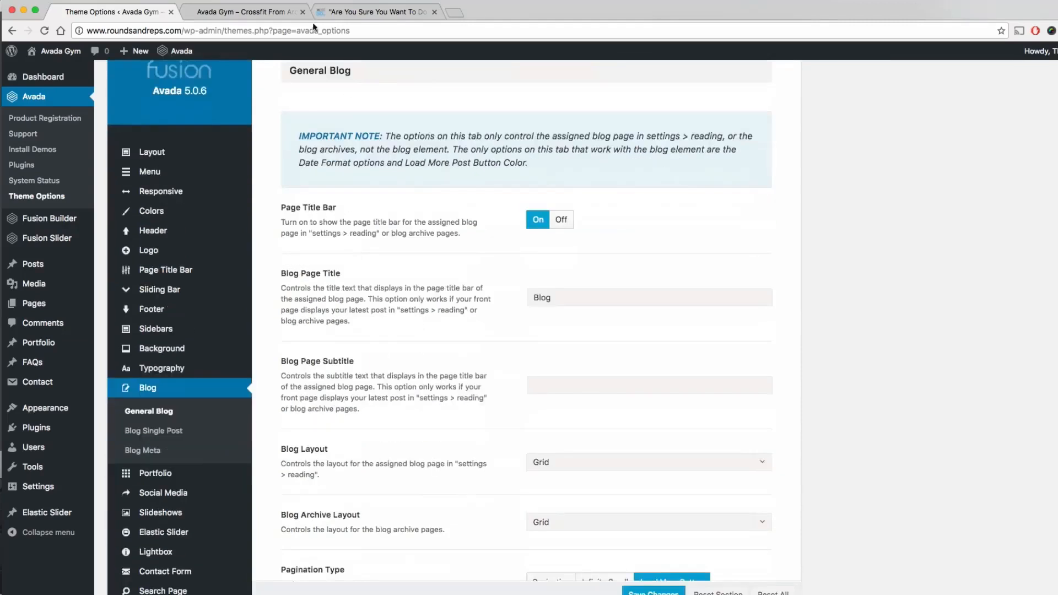
pyautogui.click(378, 11)
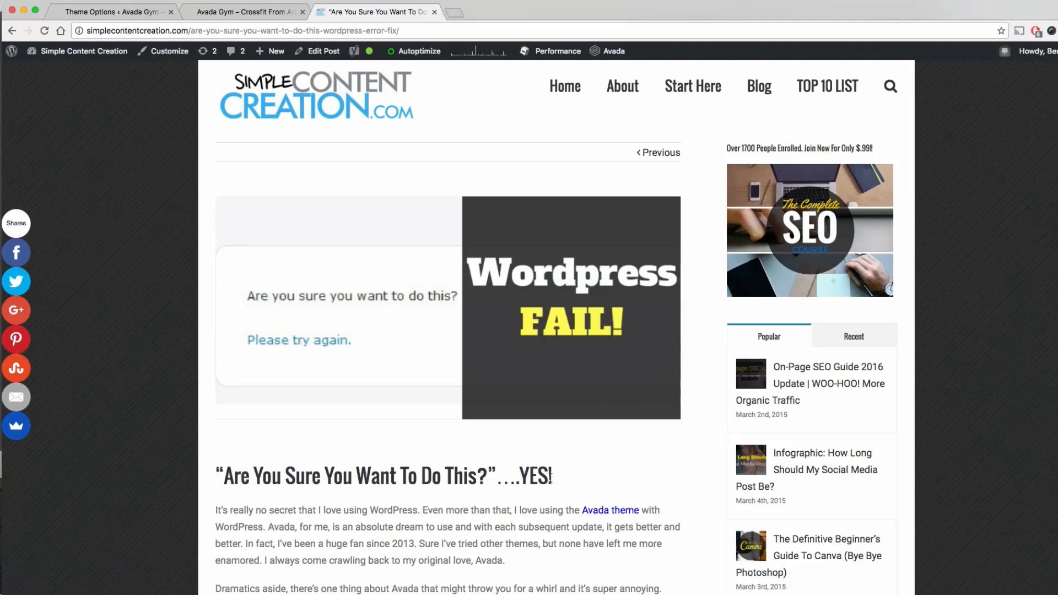
pyautogui.click(121, 11)
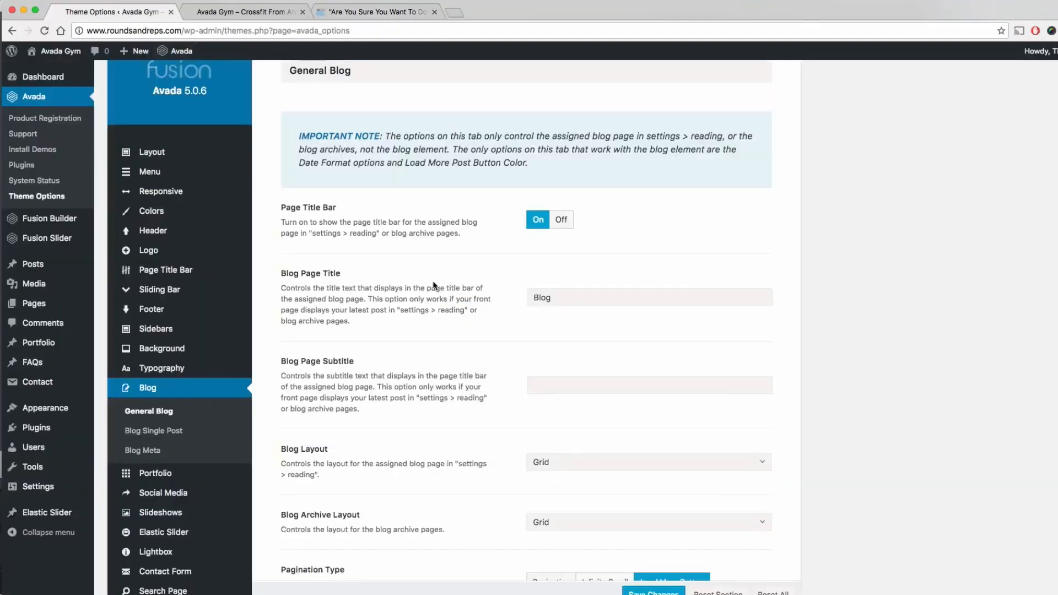
pyautogui.scroll(-2, 434, 285)
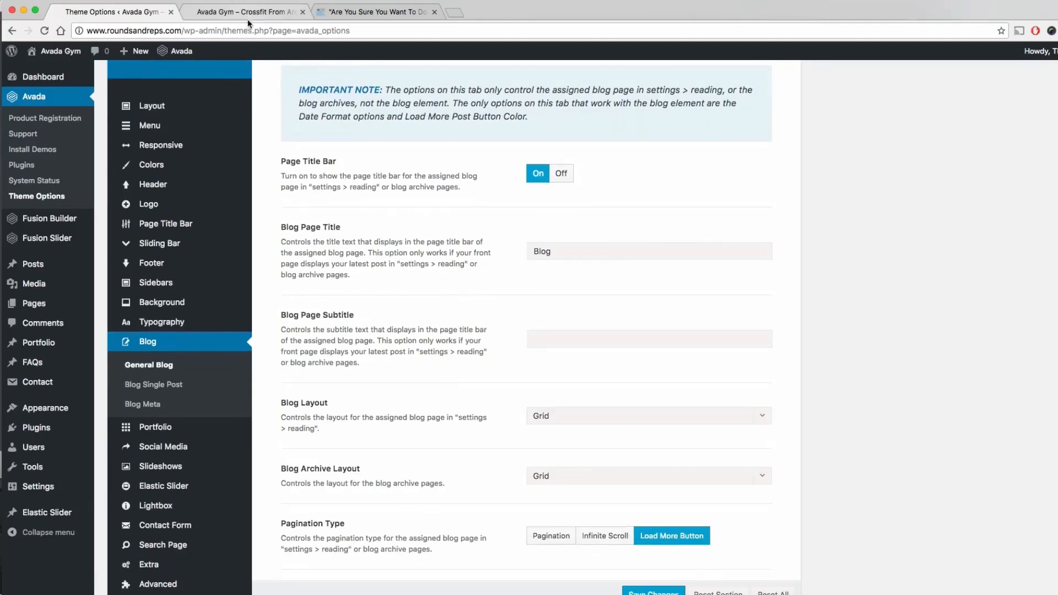
# Review the available Blog Layout choices without changing the setting, and compare them with the Simple Content Creation blog page.
pyautogui.click(754, 423)
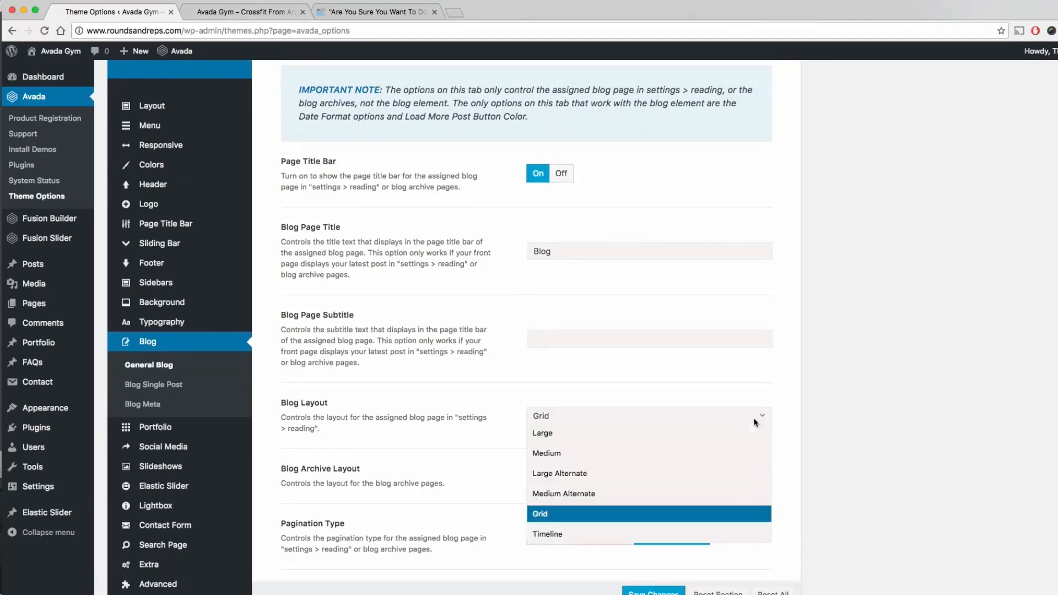
pyautogui.click(494, 469)
pyautogui.click(355, 12)
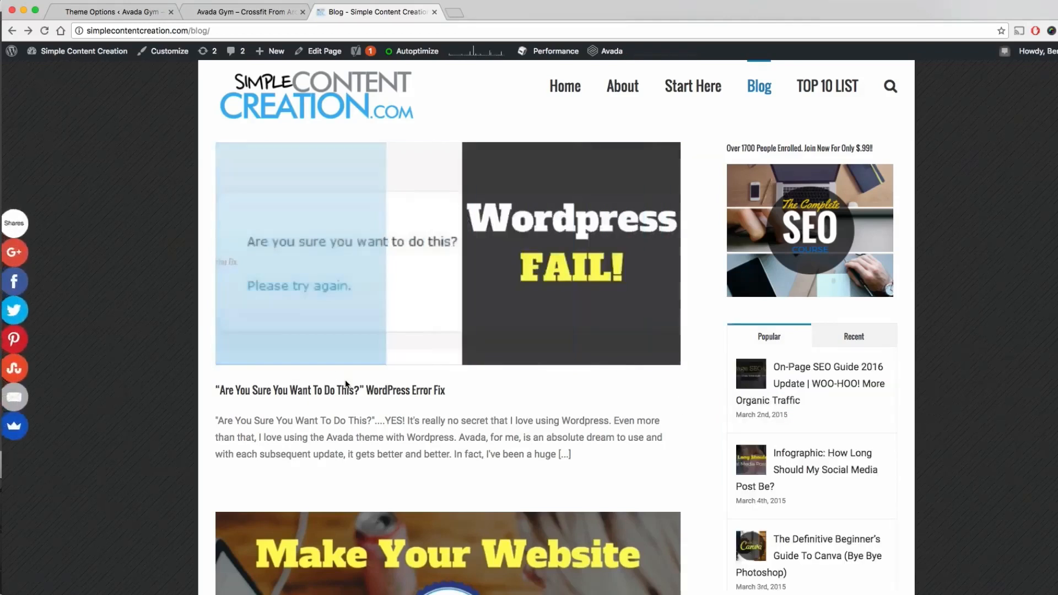
pyautogui.click(141, 12)
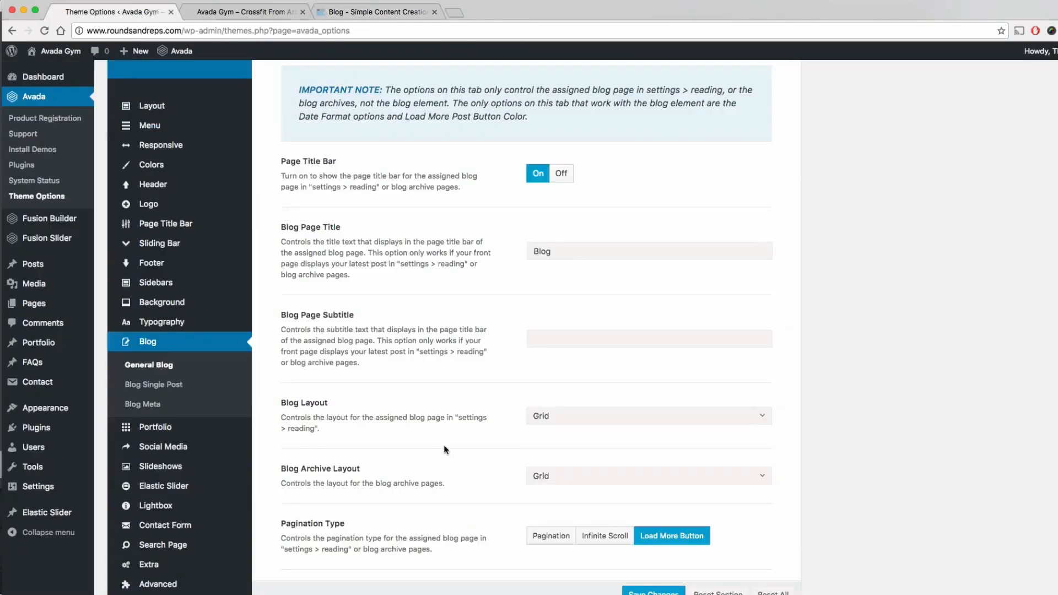
# Review the Blog Archive Layout and Pagination Type options and check how the example blog lists its posts.
pyautogui.scroll(-3, 445, 449)
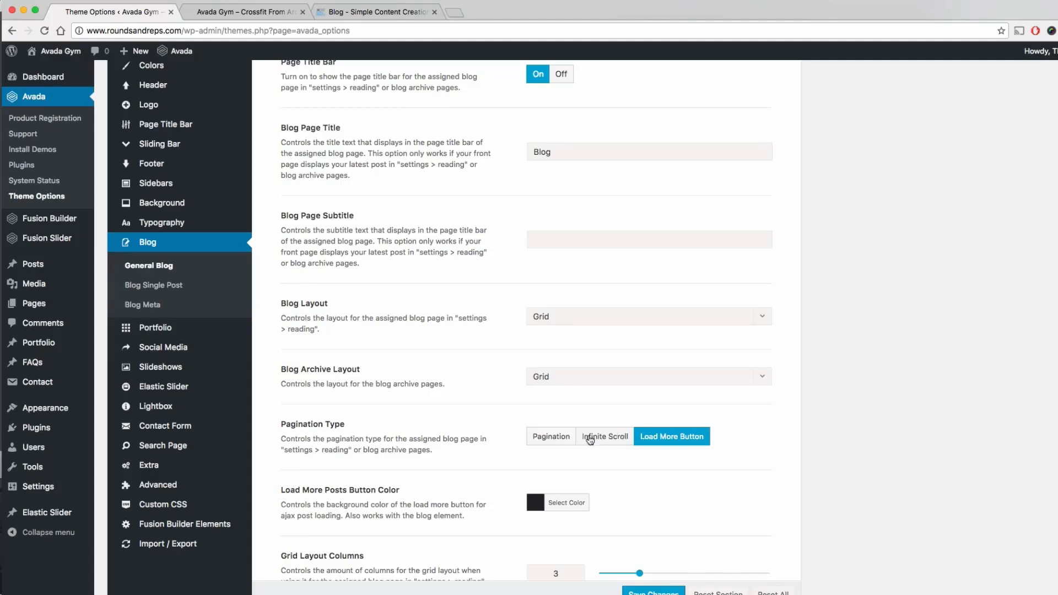
pyautogui.click(374, 12)
pyautogui.scroll(-10, 429, 286)
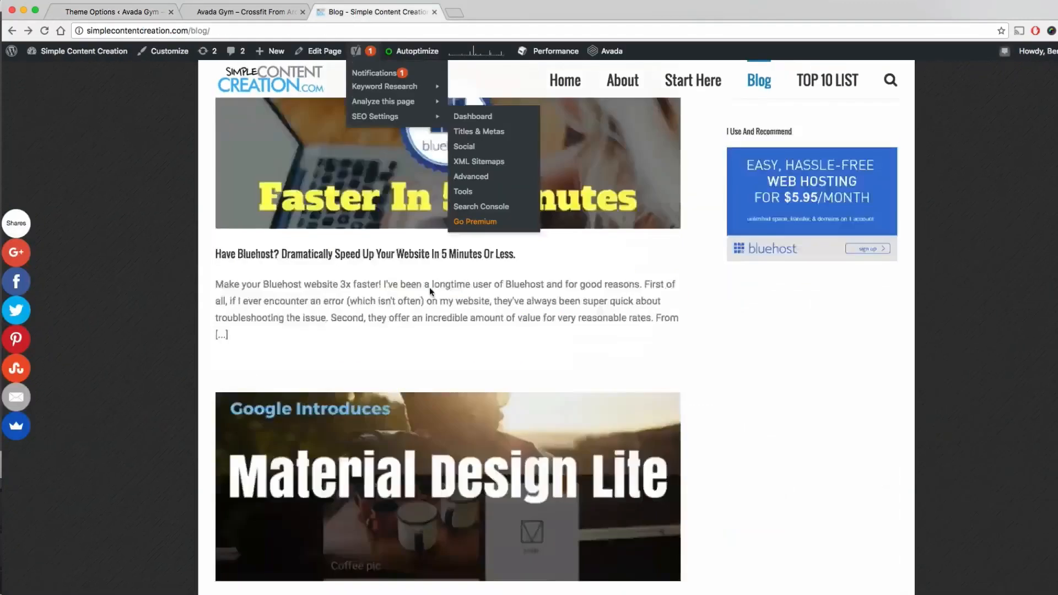
pyautogui.scroll(10, 391, 270)
pyautogui.click(110, 11)
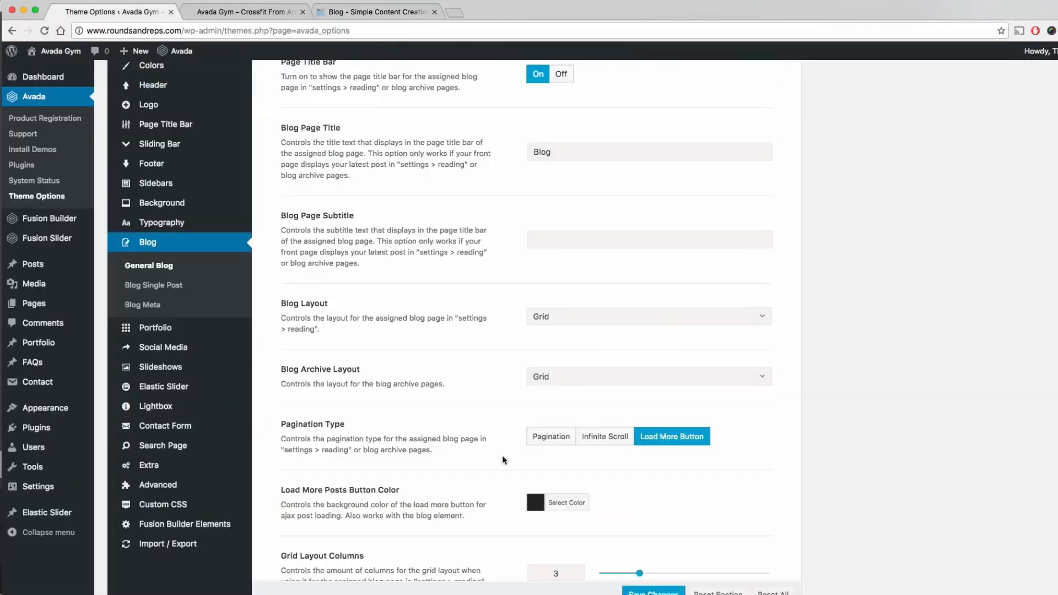
# Review the grid column, column spacing, Blog Content Display and Excerpt Length options against the example blog's post excerpts.
pyautogui.scroll(-5, 444, 440)
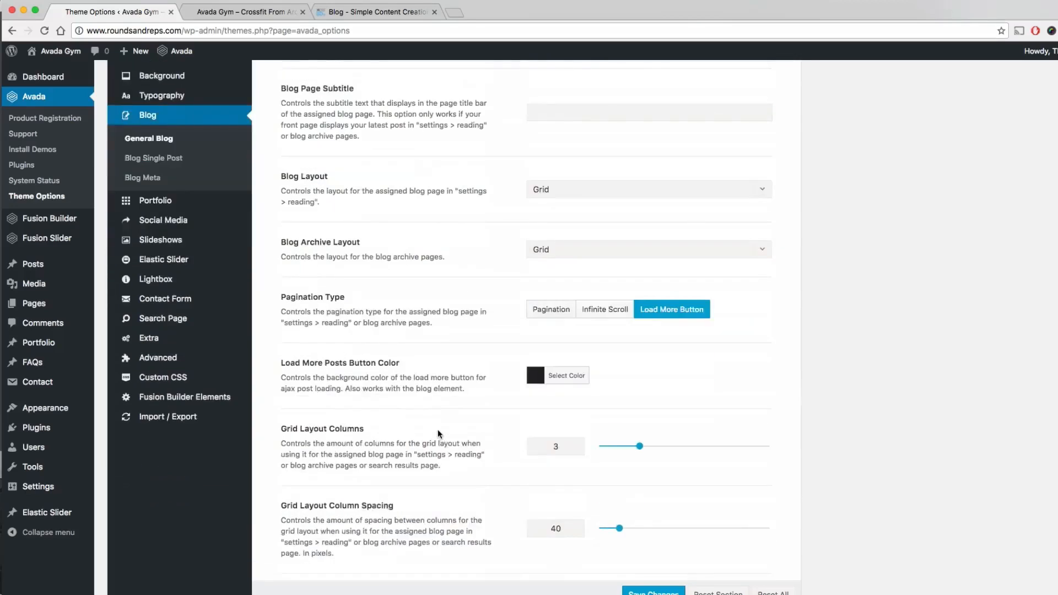
pyautogui.scroll(-5, 437, 428)
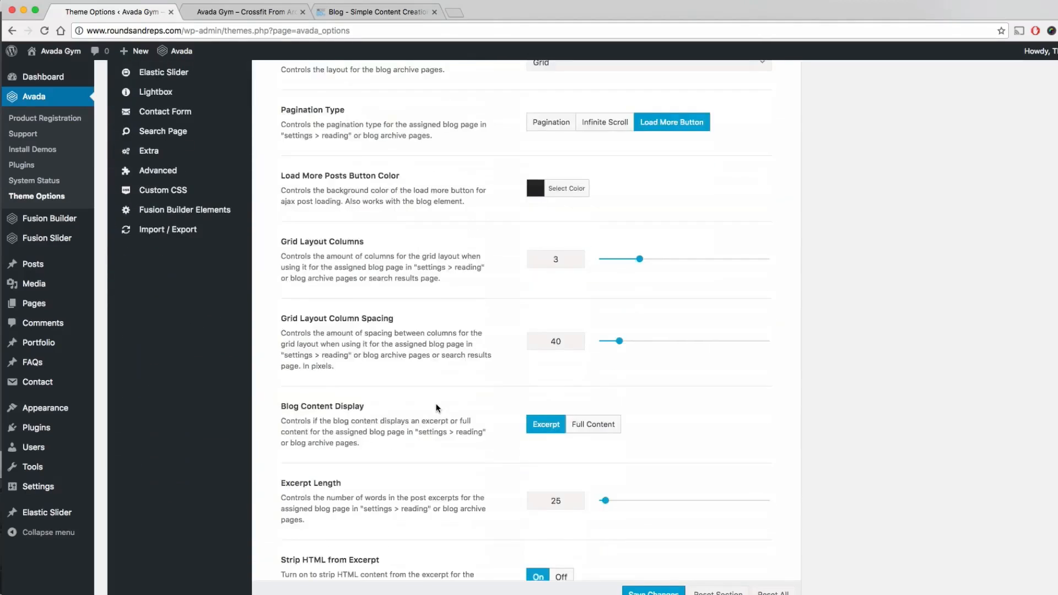
pyautogui.scroll(-1, 437, 408)
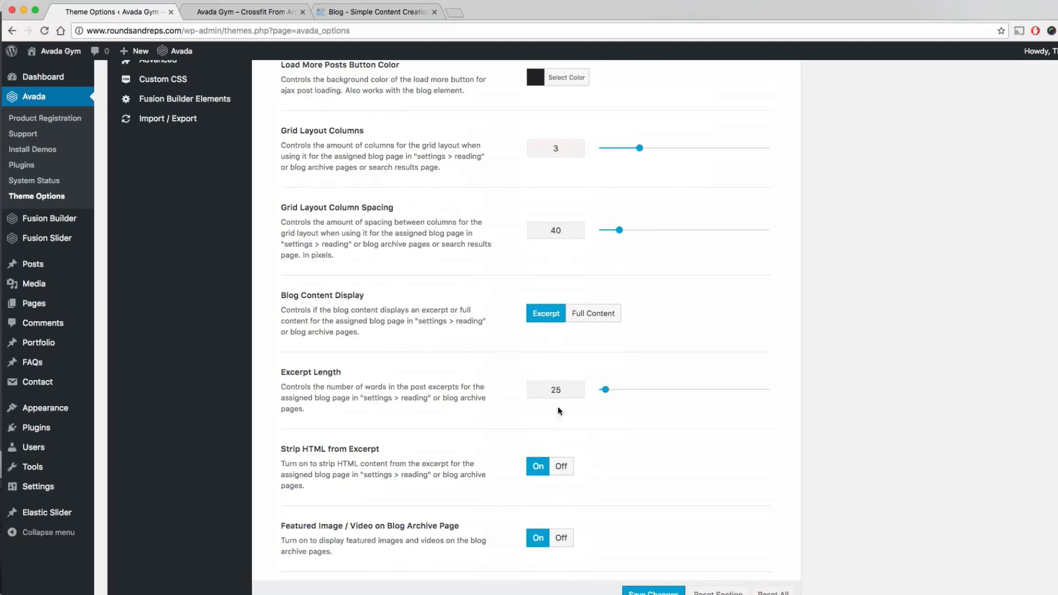
pyautogui.click(370, 12)
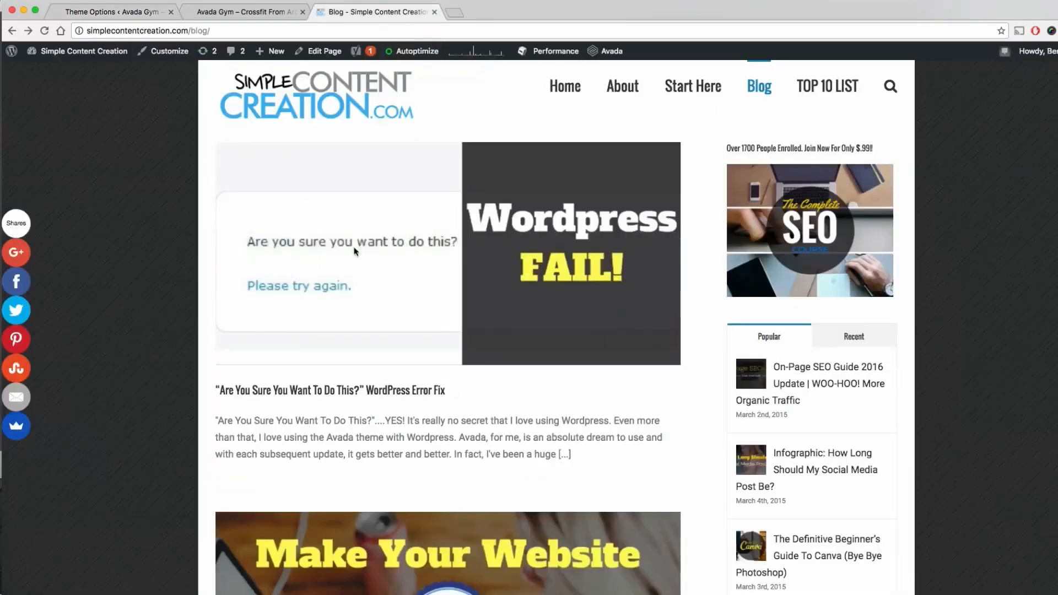
pyautogui.click(132, 12)
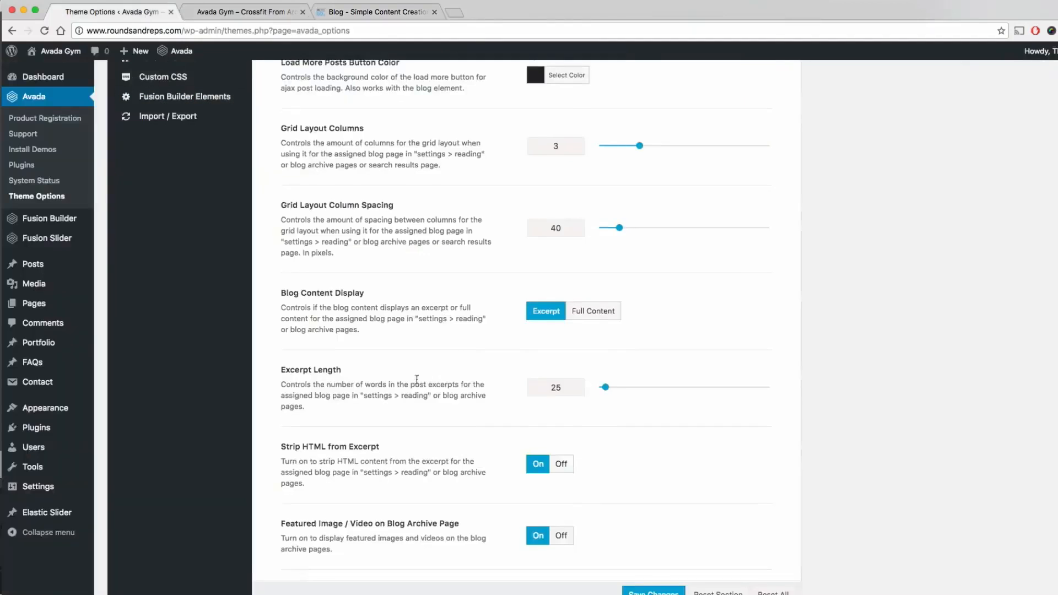
# Review the Strip HTML, featured image and date format options in General Blog, comparing the featured image with the example blog.
pyautogui.scroll(-5, 423, 366)
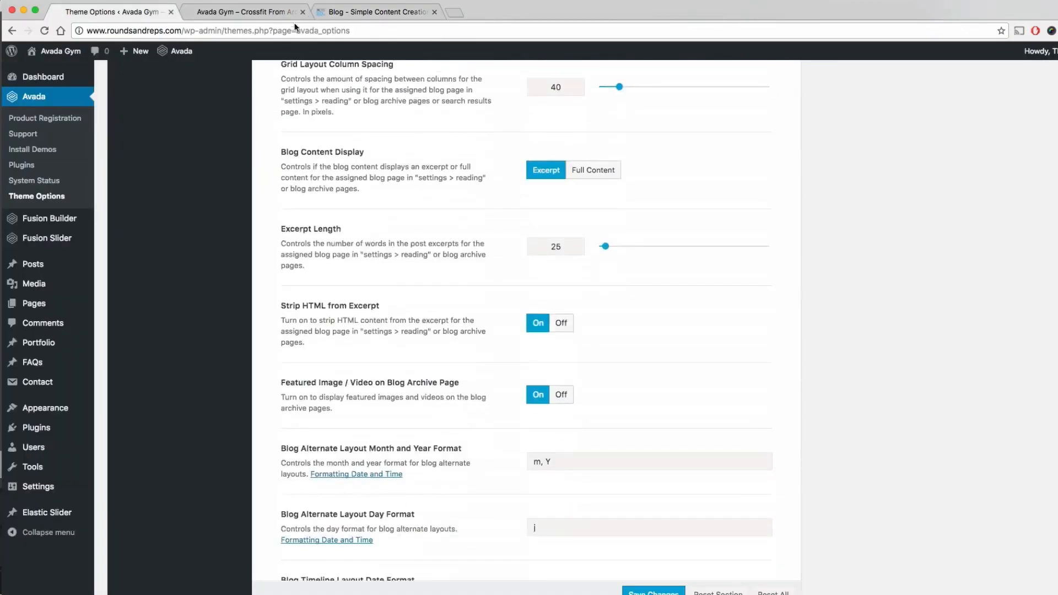
pyautogui.click(371, 11)
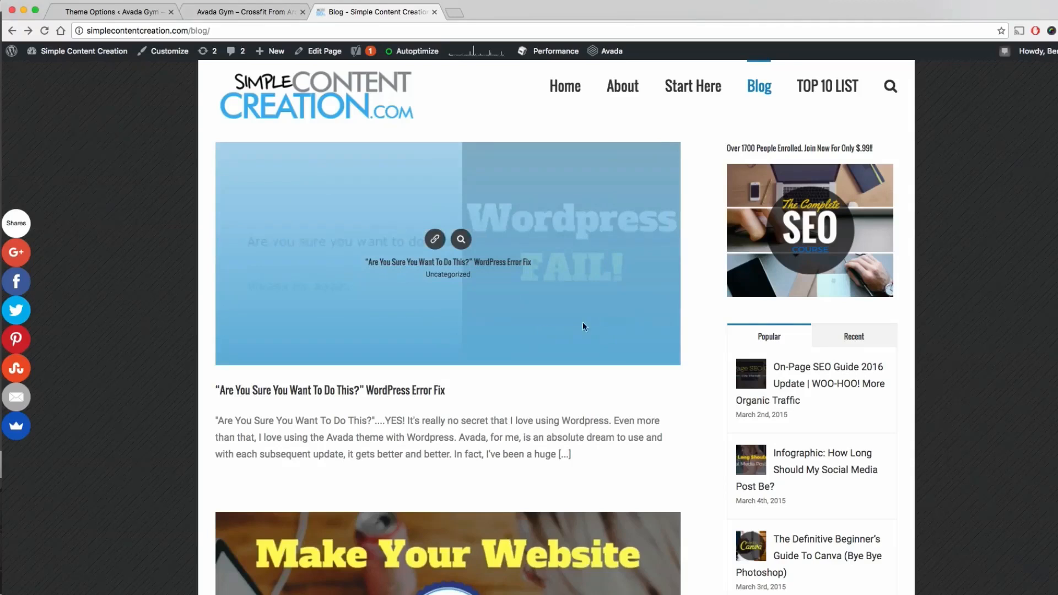
pyautogui.click(105, 12)
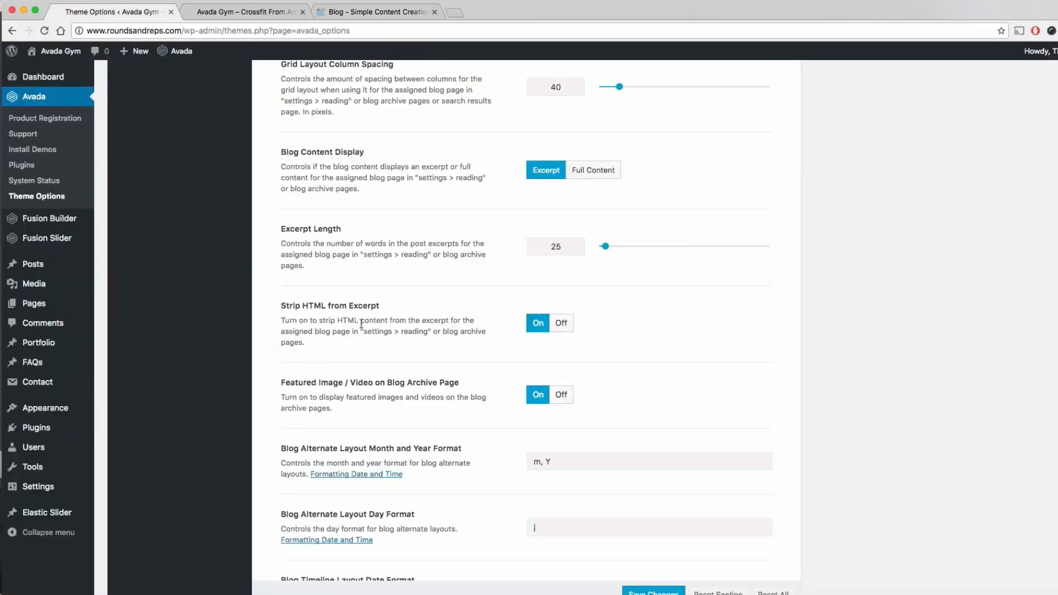
pyautogui.scroll(-1, 374, 320)
pyautogui.scroll(-2, 375, 320)
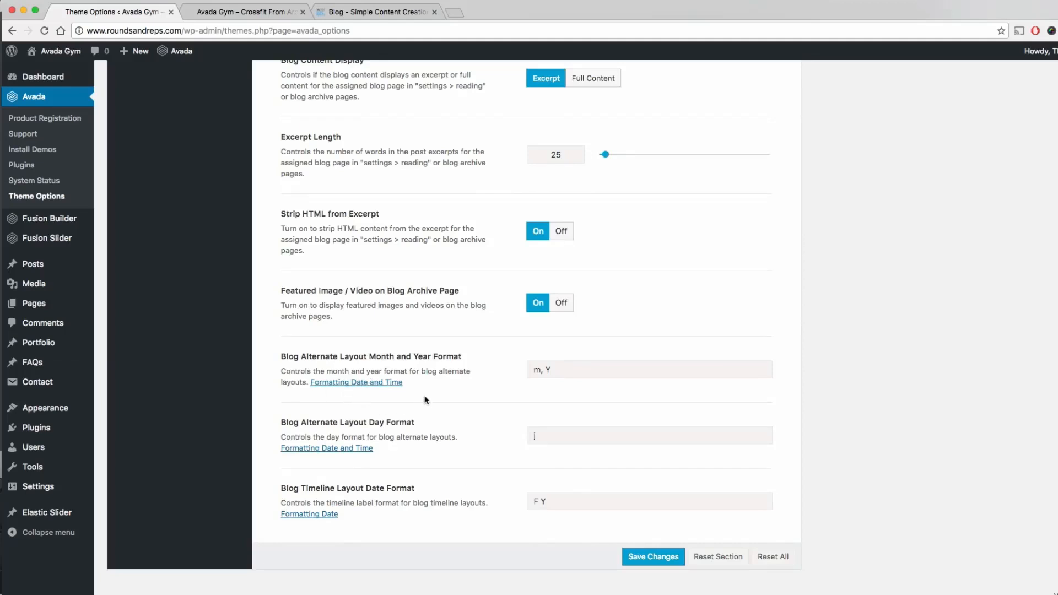
pyautogui.scroll(10, 431, 392)
pyautogui.scroll(10, 428, 385)
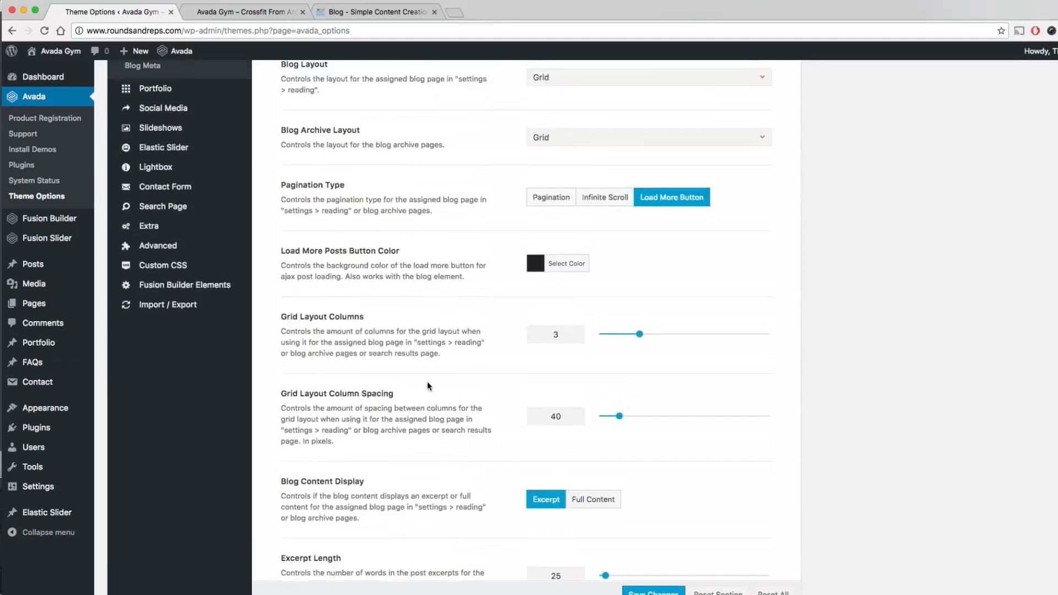
# Review the Blog Single Post options from page width through comments, and open the Blog Meta settings.
pyautogui.click(138, 370)
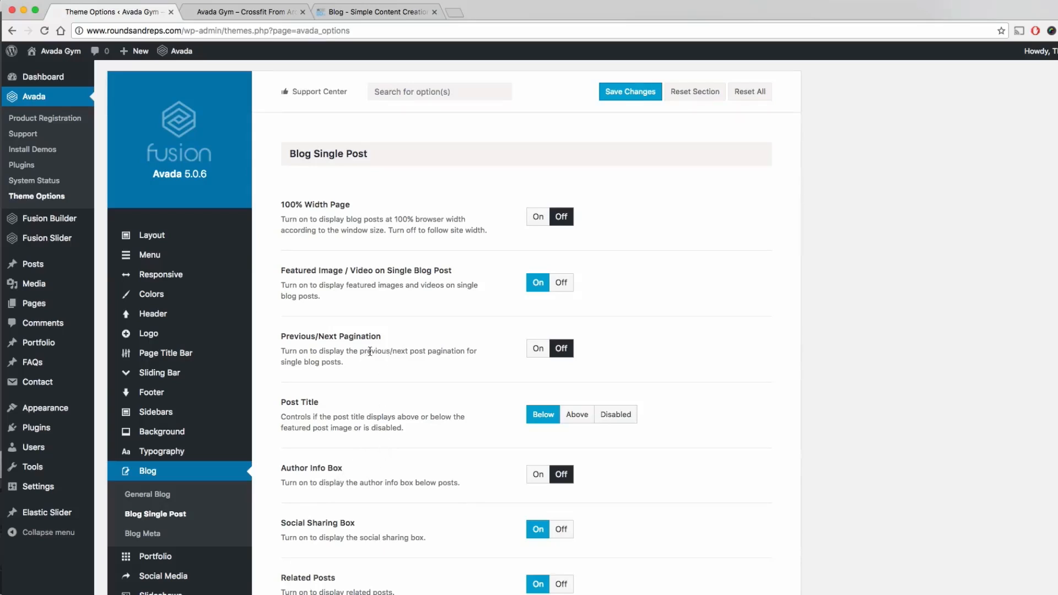
pyautogui.scroll(-5, 425, 277)
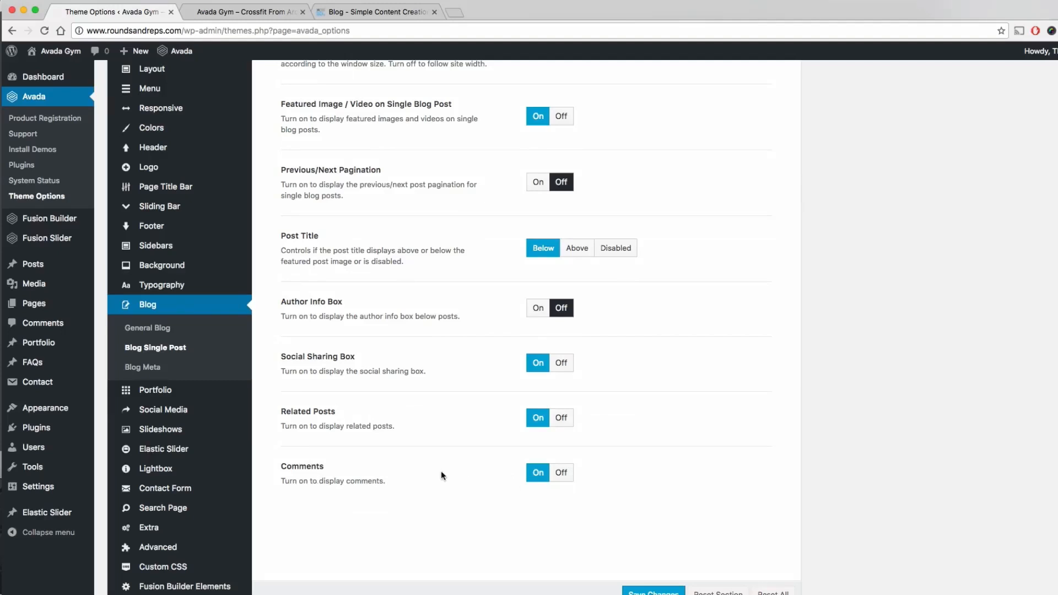
pyautogui.click(144, 367)
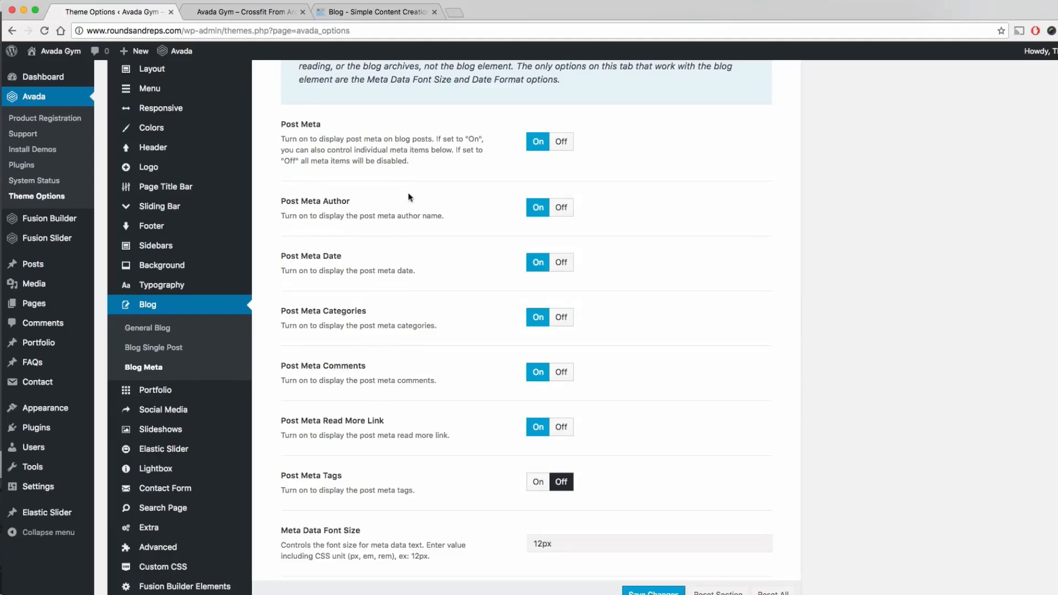
# Reload the example blog, open the WordPress error fix post and examine its content, video and related posts.
pyautogui.click(374, 12)
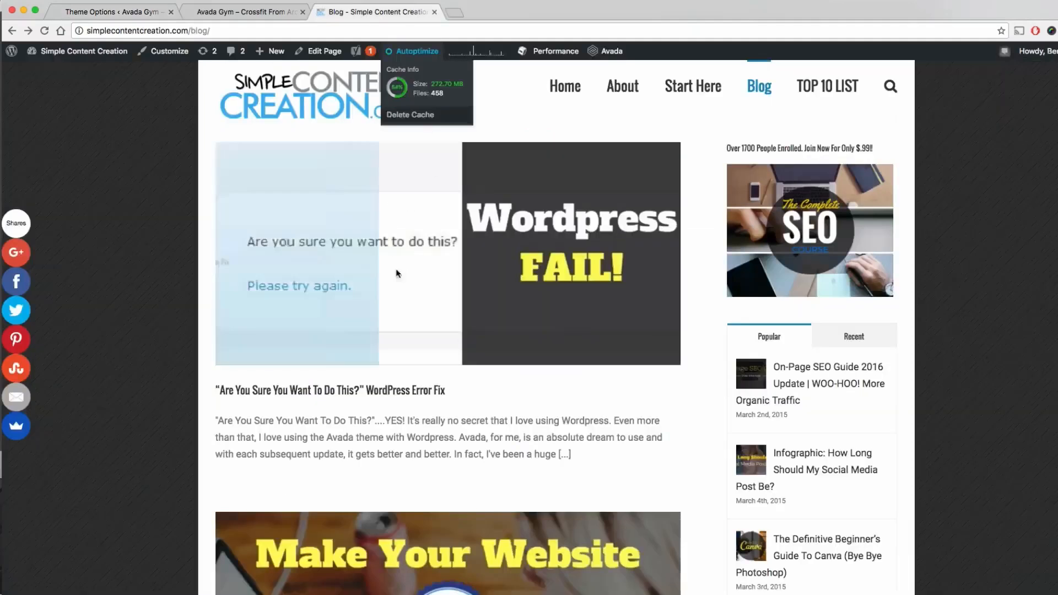
pyautogui.press('super+r')
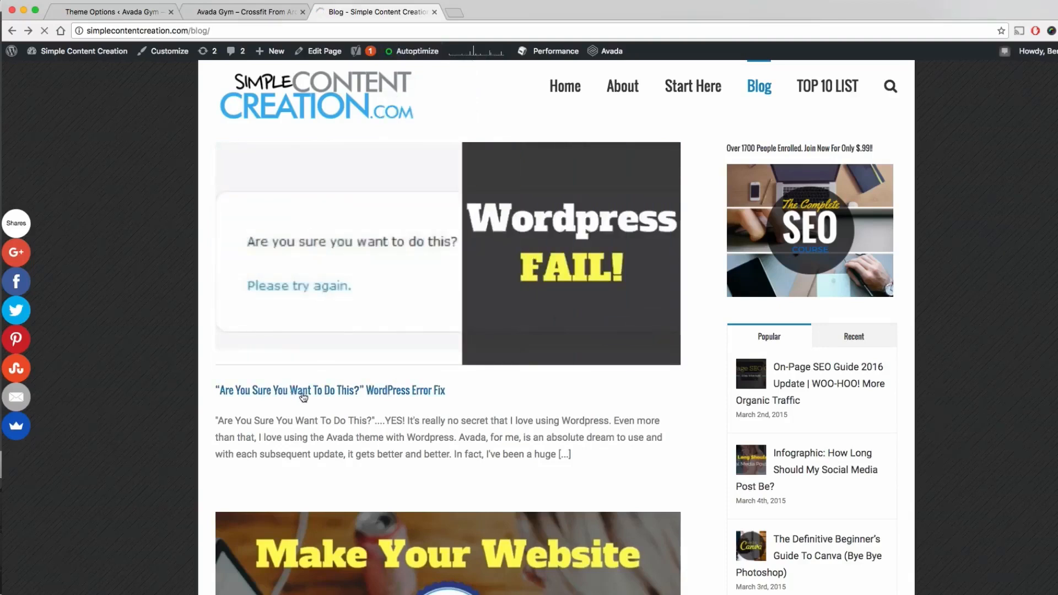
pyautogui.click(303, 392)
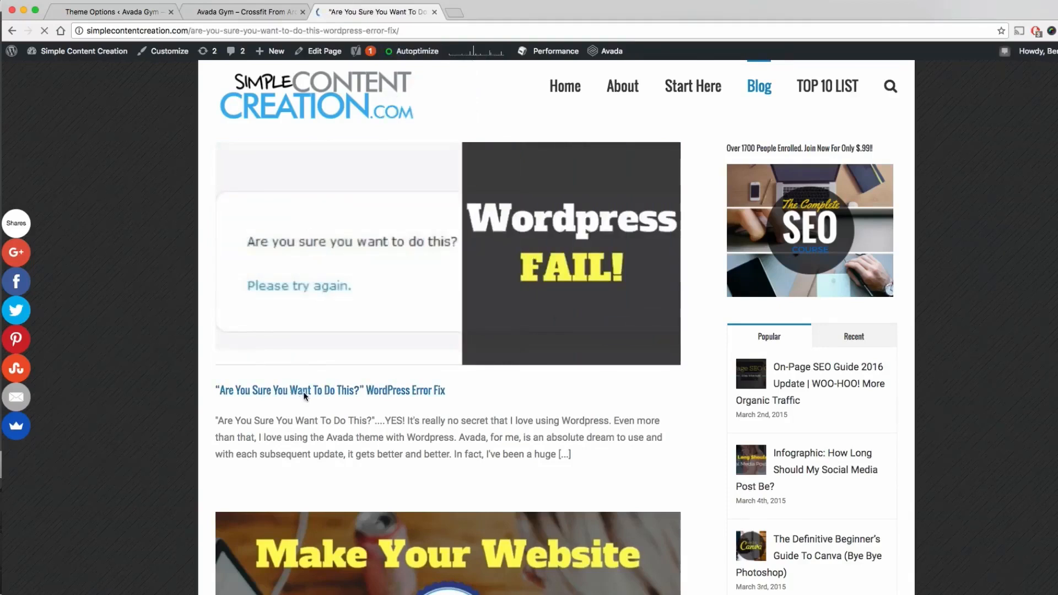
pyautogui.scroll(-10, 317, 385)
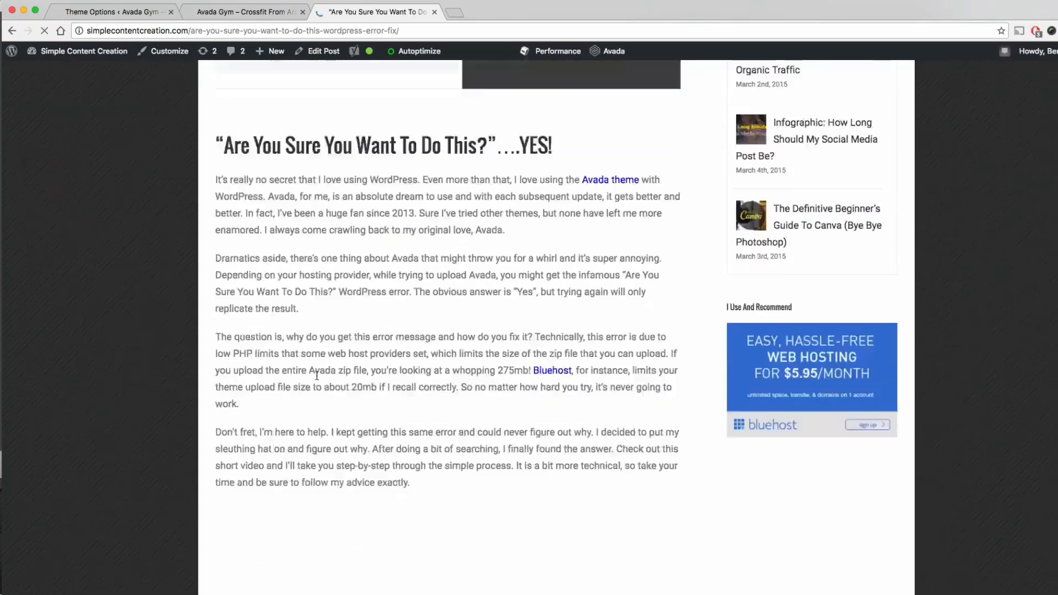
pyautogui.scroll(-6, 317, 374)
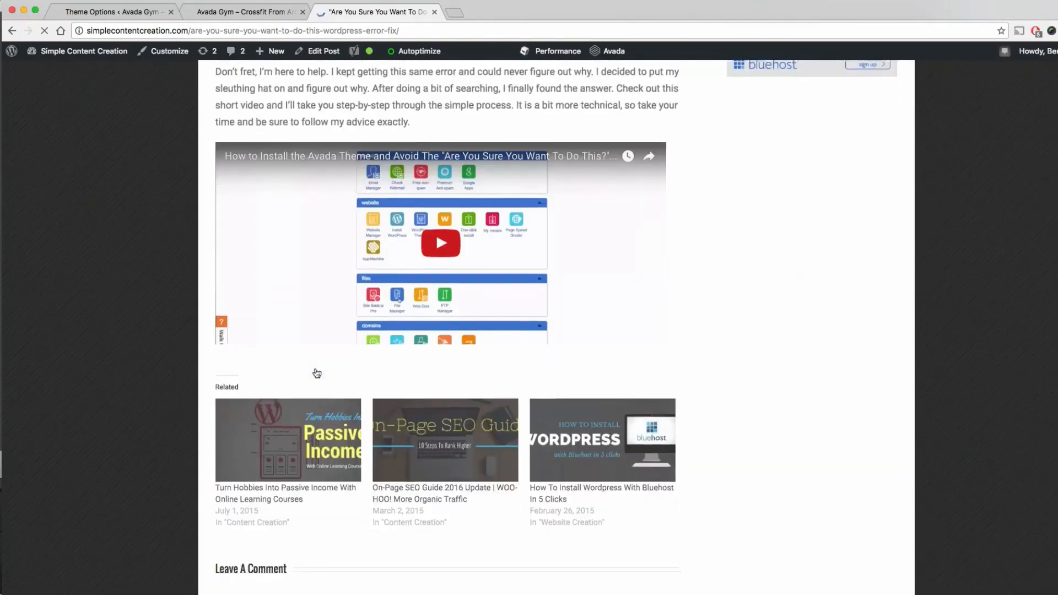
pyautogui.scroll(3, 395, 425)
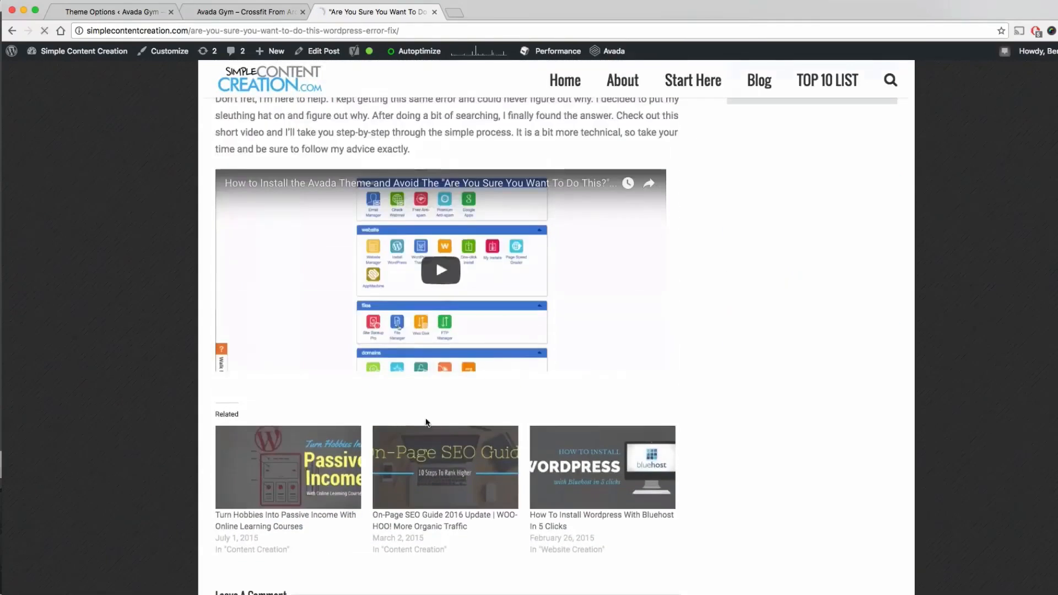
pyautogui.scroll(-1, 524, 407)
pyautogui.scroll(10, 523, 406)
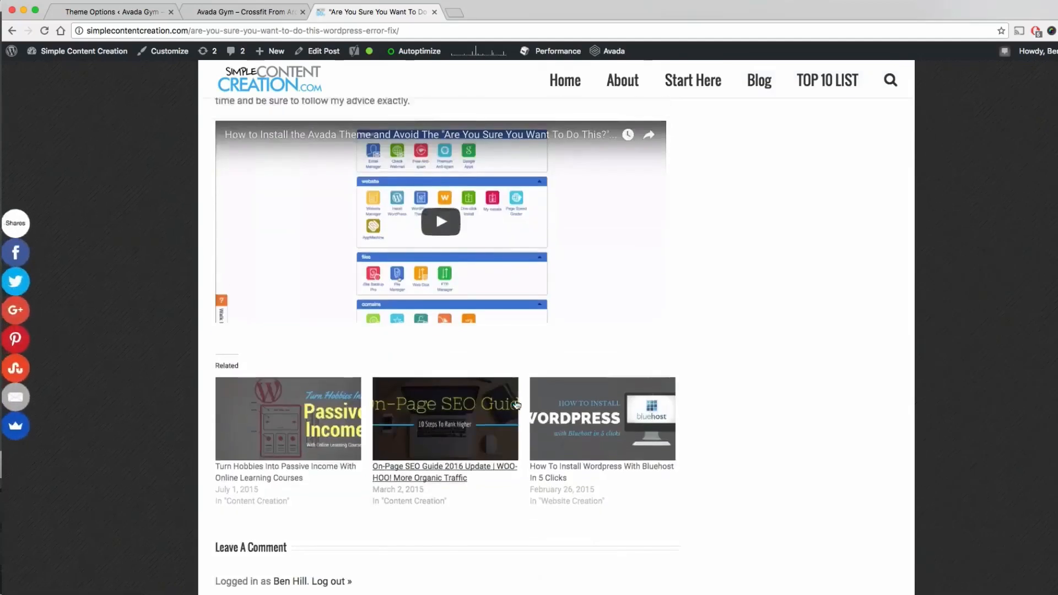
# Create a new blog post on the Avada Gym site and switch its editor to Fusion Builder.
pyautogui.click(166, 14)
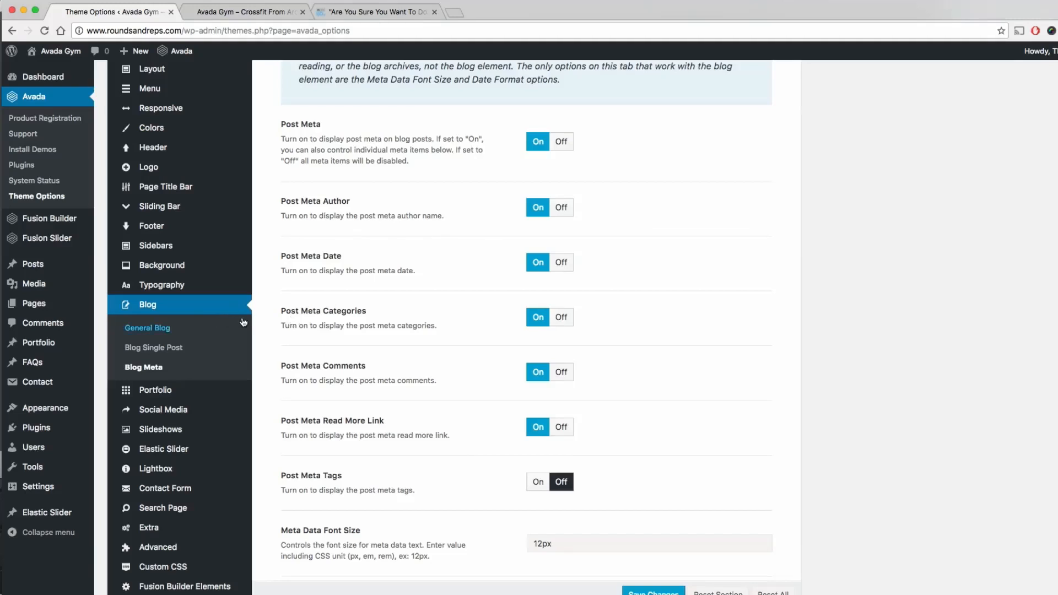
pyautogui.moveTo(31, 267)
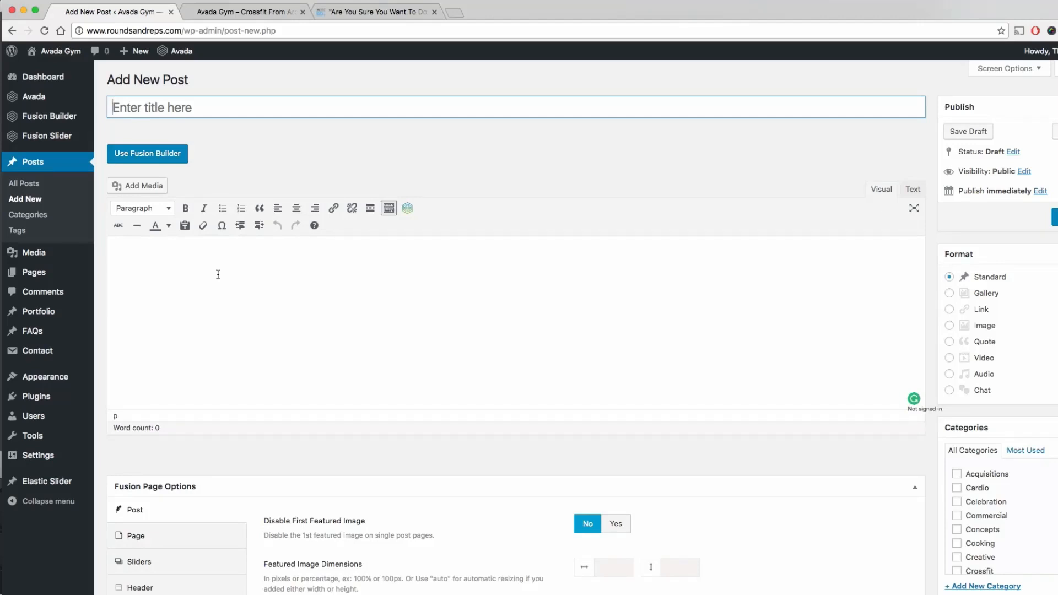
pyautogui.click(159, 159)
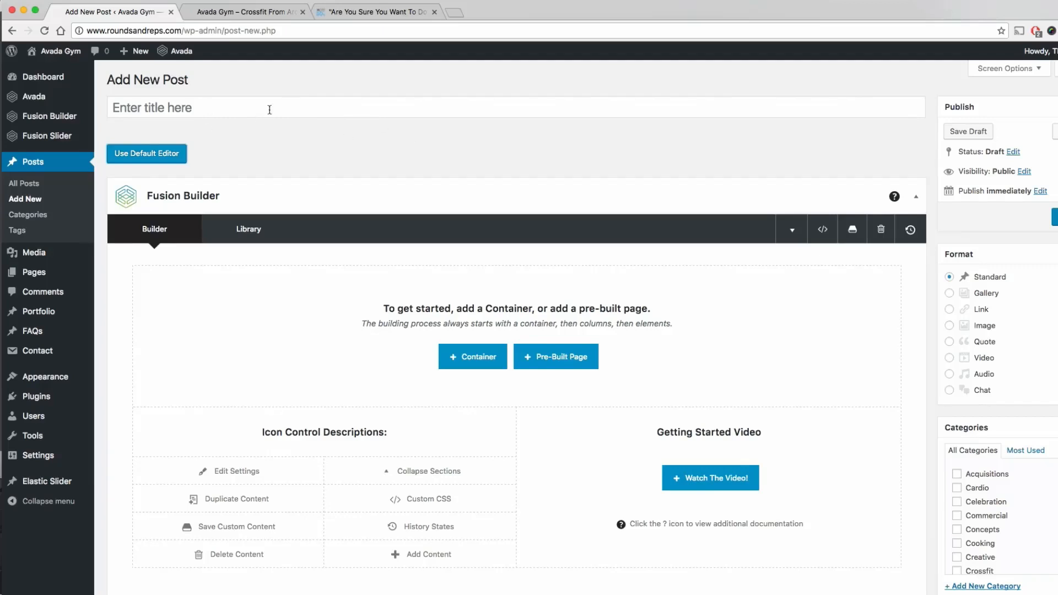
# Review the new post's Fusion Page Options for Post, from the featured image settings down to Show Post Meta.
pyautogui.scroll(-5, 299, 139)
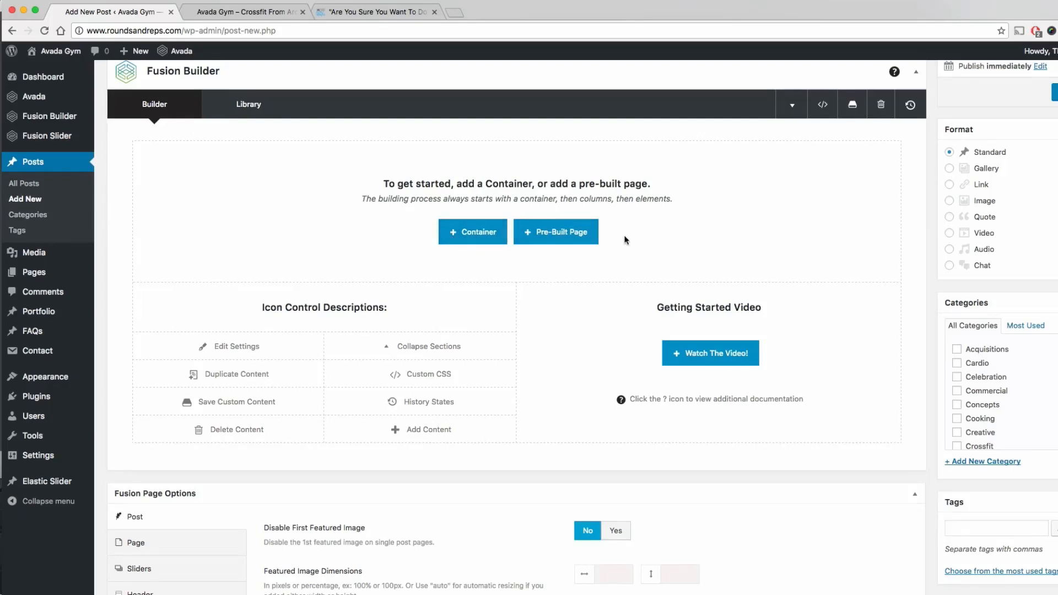
pyautogui.scroll(-4, 621, 236)
pyautogui.scroll(-5, 622, 233)
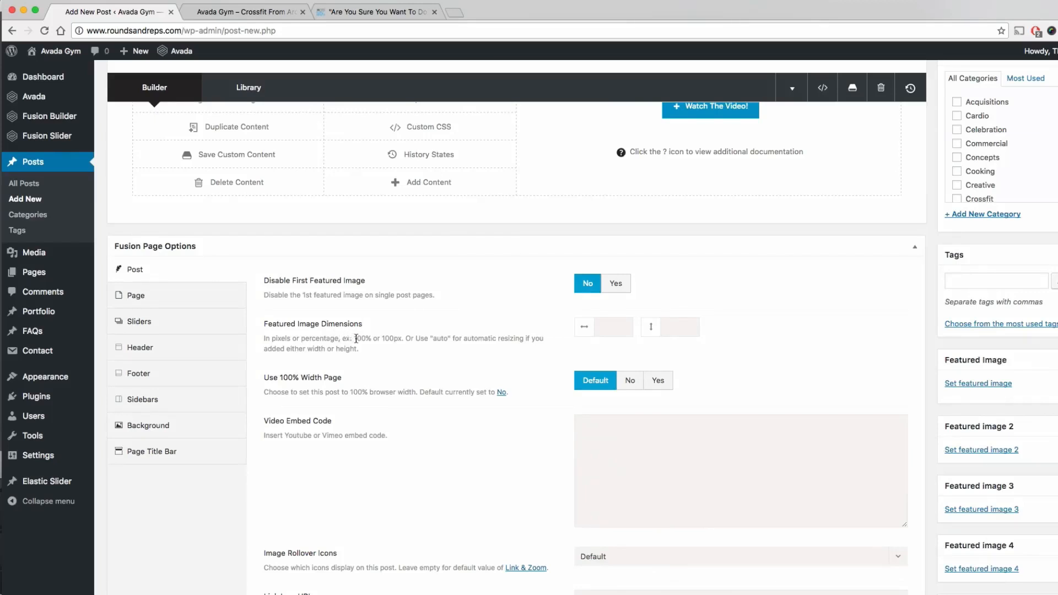
pyautogui.scroll(-6, 358, 336)
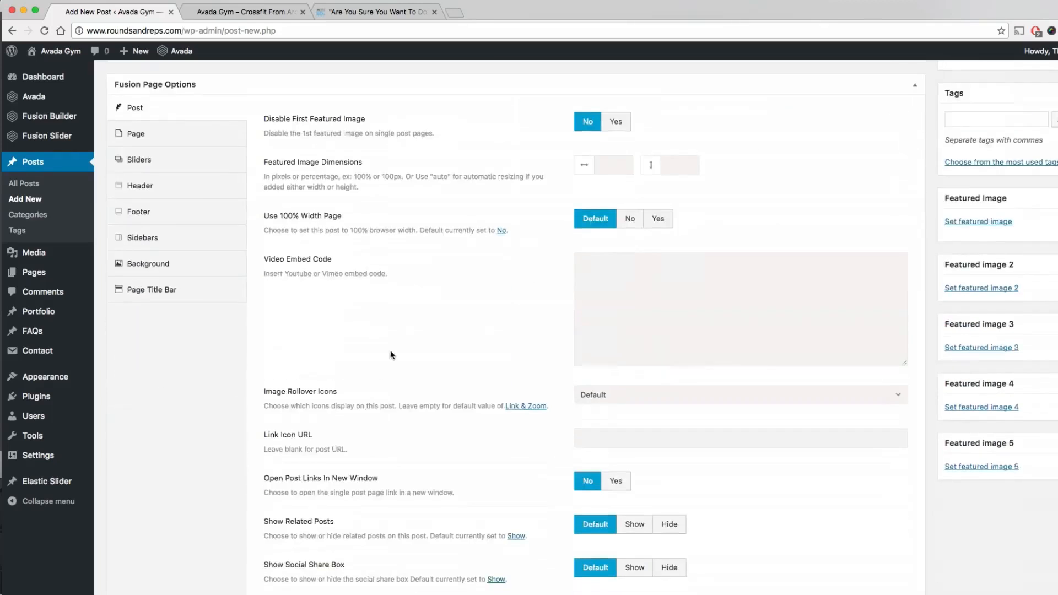
pyautogui.scroll(-3, 390, 351)
pyautogui.scroll(-2, 449, 445)
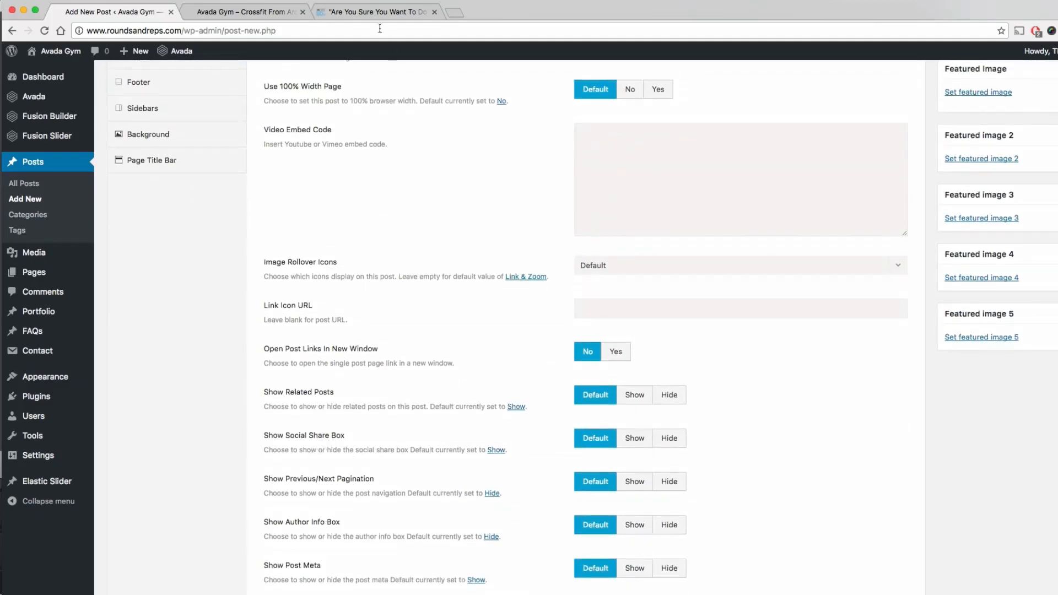
# Compare the example post's related posts and comment area with the new post's Show Related Posts through Show Comments options.
pyautogui.click(375, 12)
pyautogui.scroll(-12, 334, 326)
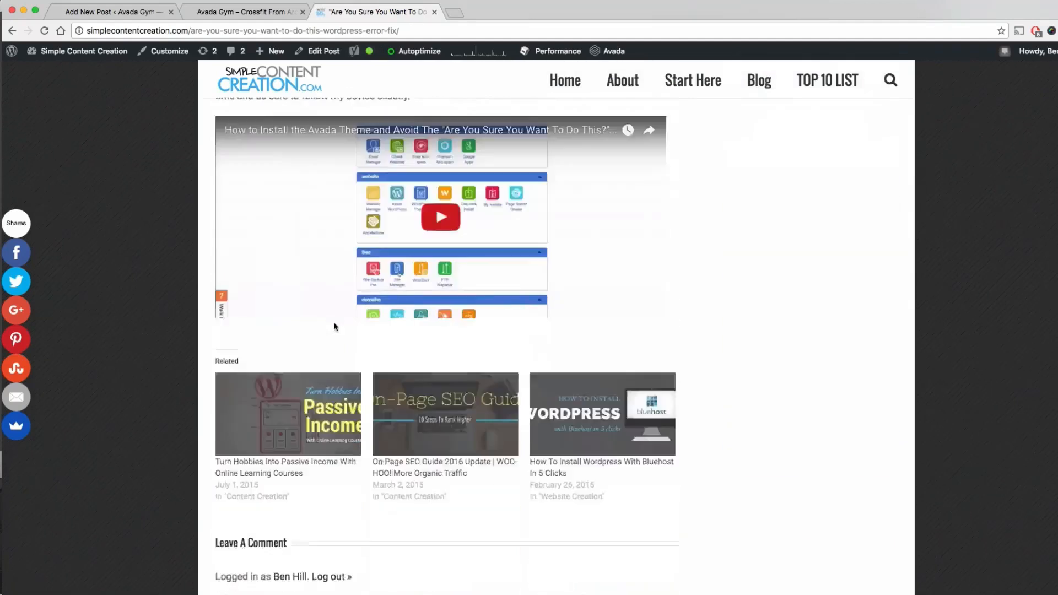
pyautogui.scroll(-4, 333, 326)
pyautogui.scroll(1, 281, 285)
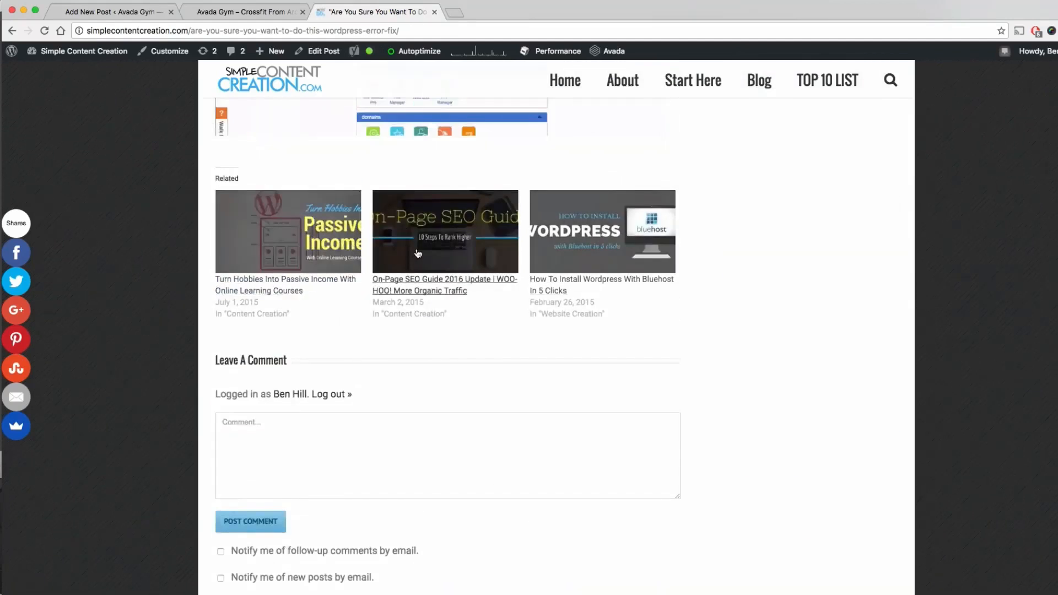
pyautogui.click(124, 16)
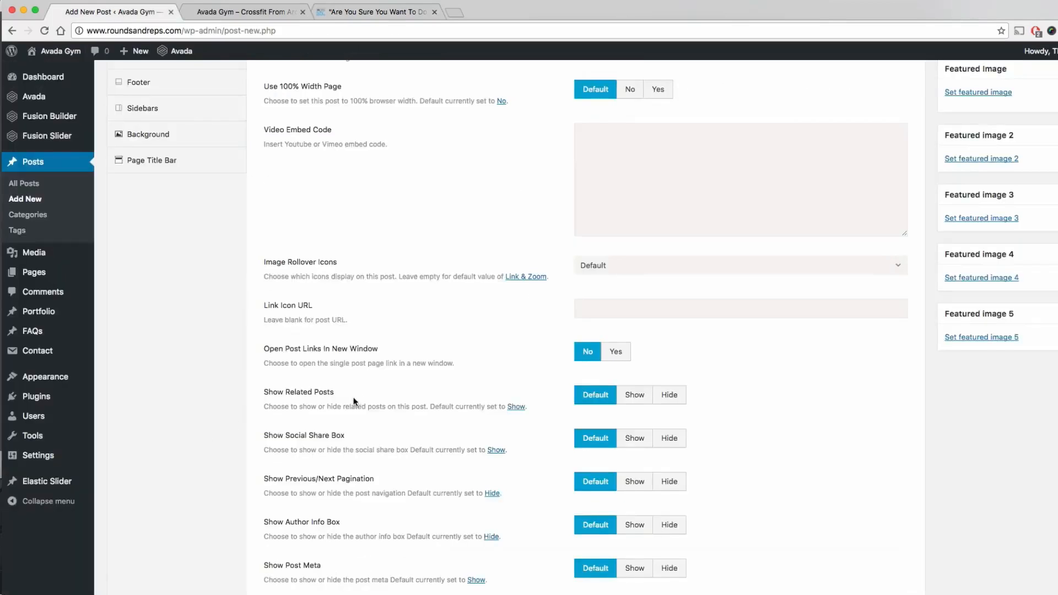
pyautogui.scroll(-3, 358, 402)
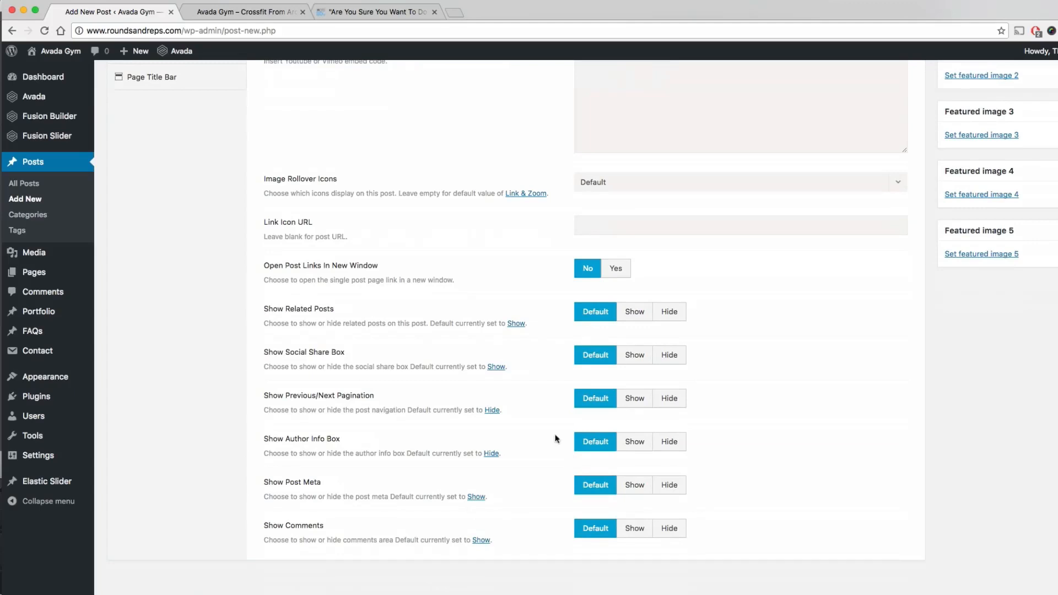
# Review the Footer and Header settings in the new post's Fusion Page Options.
pyautogui.scroll(5, 555, 438)
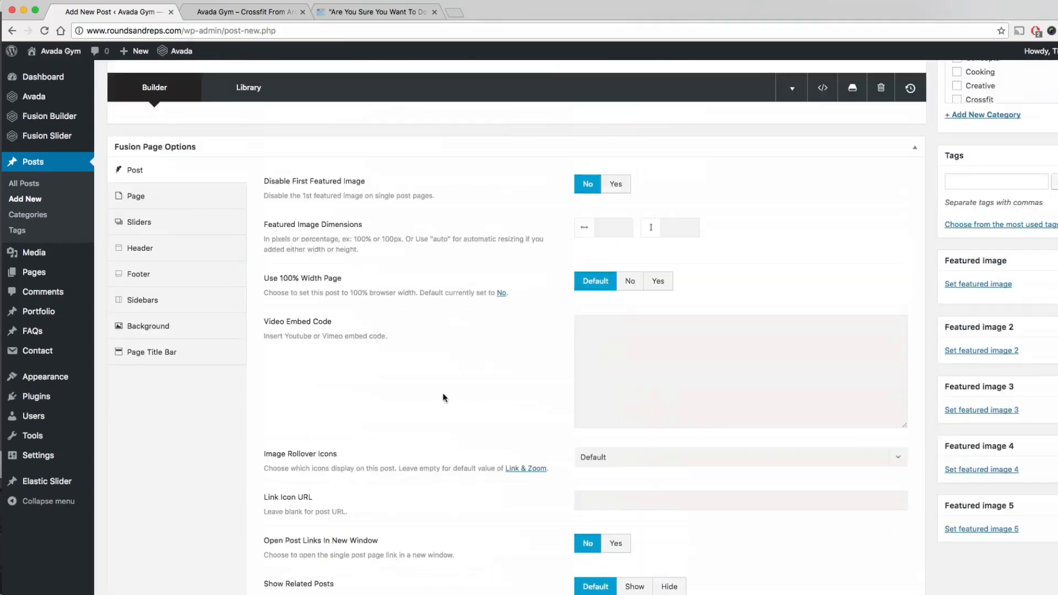
pyautogui.click(167, 282)
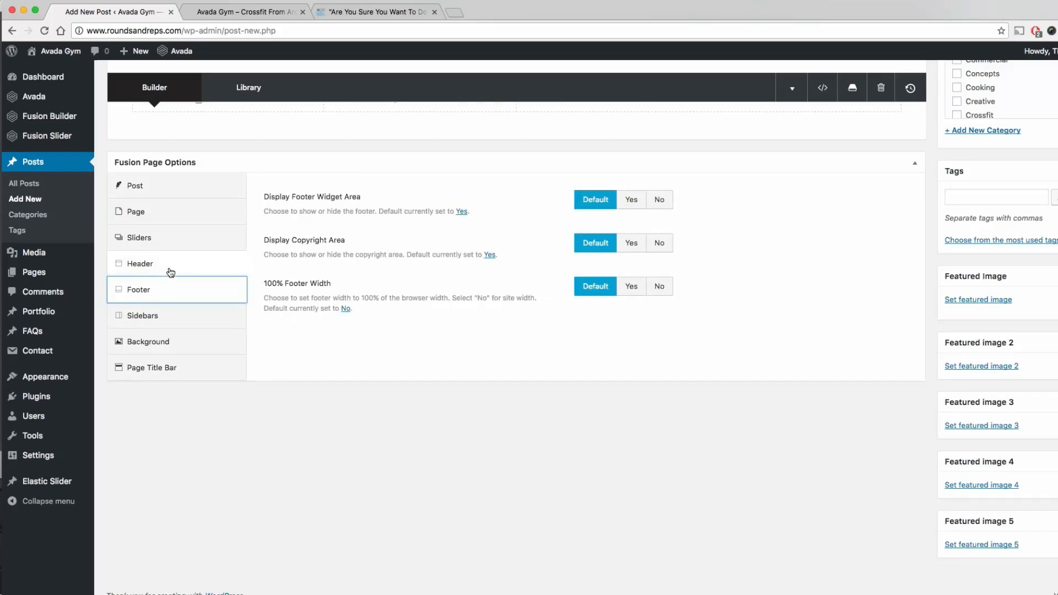
pyautogui.click(171, 270)
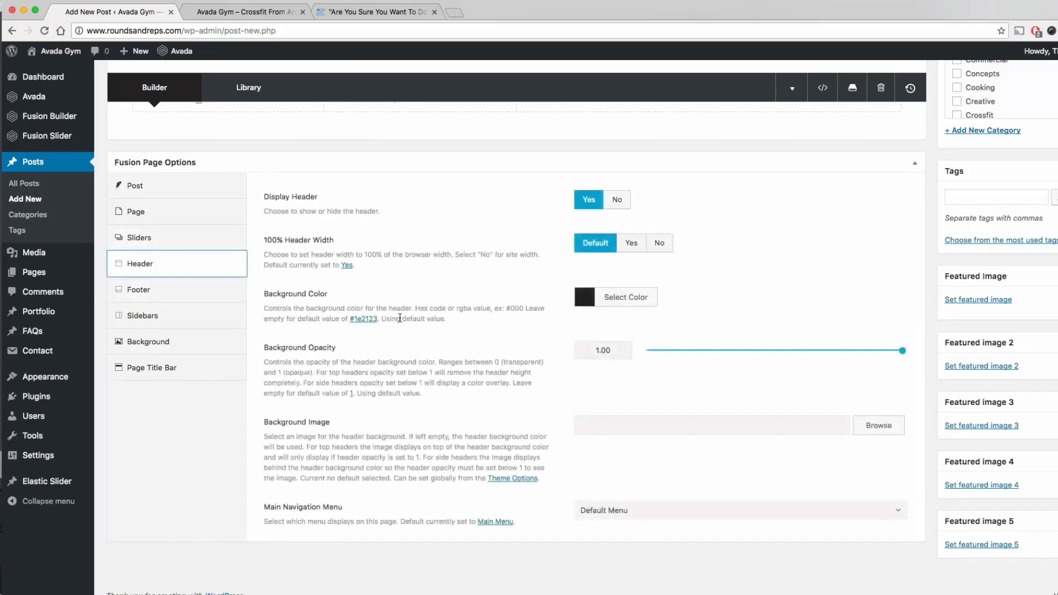
pyautogui.scroll(3, 889, 317)
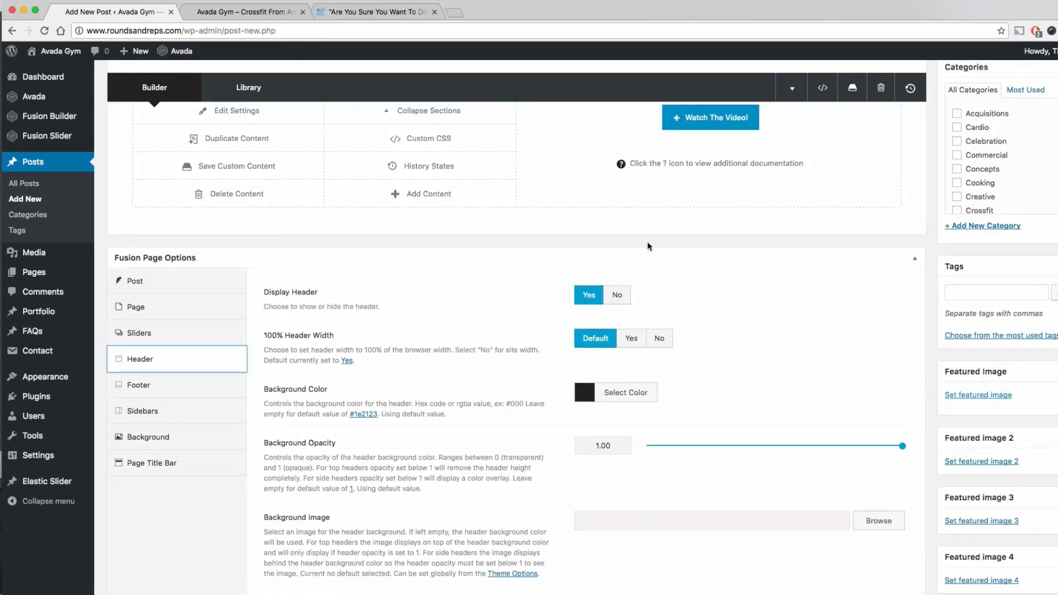
# Examine the featured image and opening text of the example WordPress error fix post.
pyautogui.click(368, 12)
pyautogui.scroll(10, 432, 431)
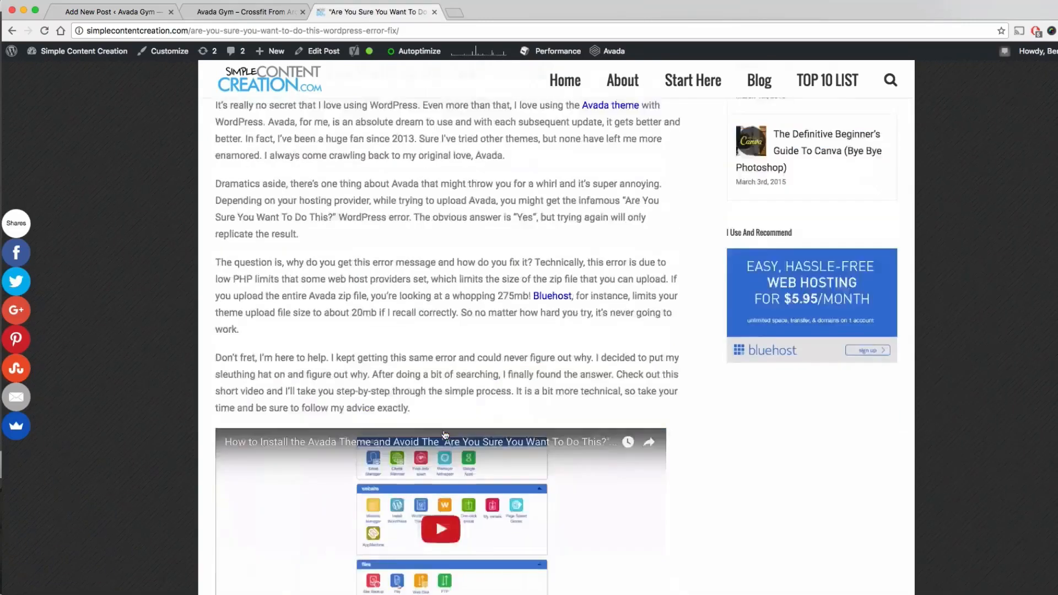
pyautogui.scroll(10, 445, 434)
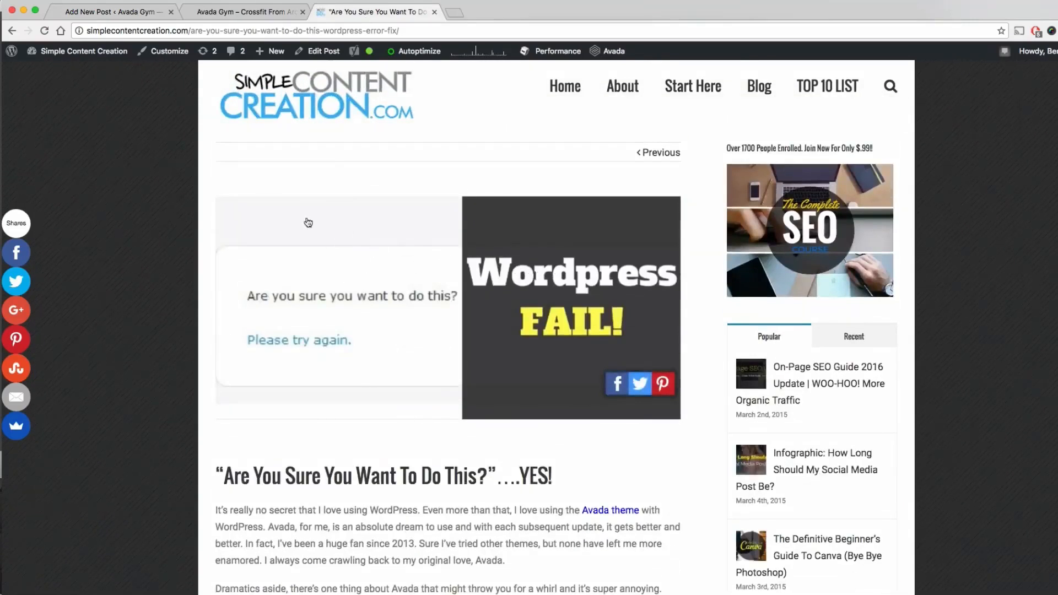
# View the upload and media library choices for the new post's featured image, and close the image picker.
pyautogui.click(130, 14)
pyautogui.click(985, 396)
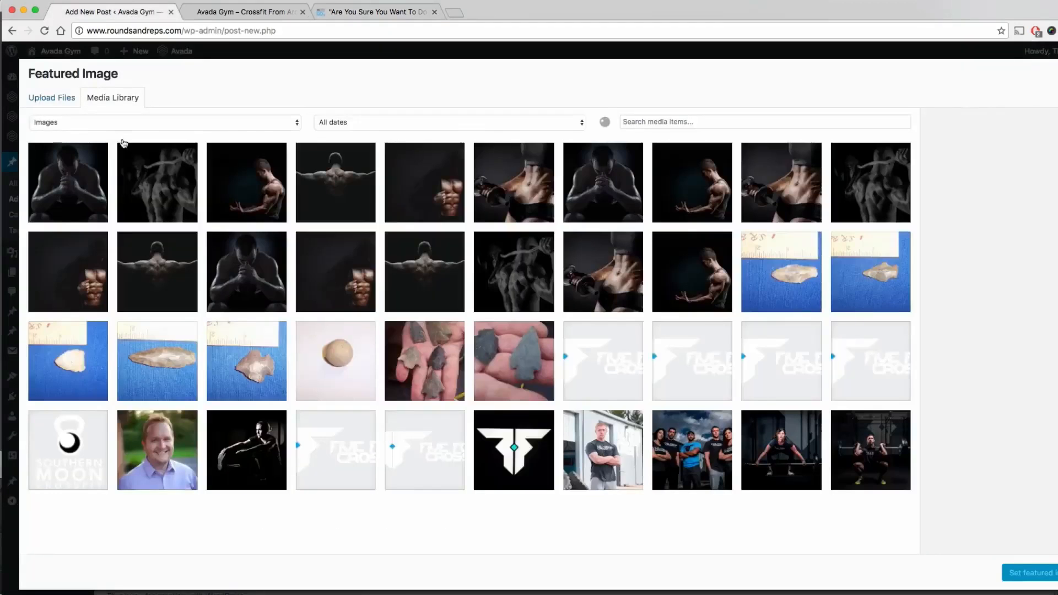
pyautogui.click(42, 102)
pyautogui.click(106, 103)
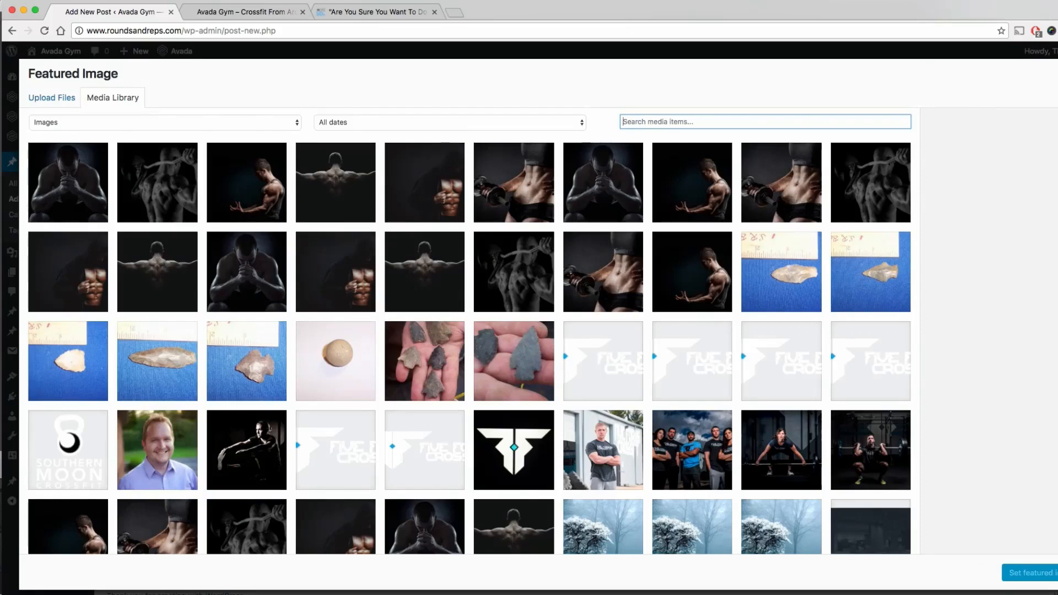
pyautogui.press('Escape')
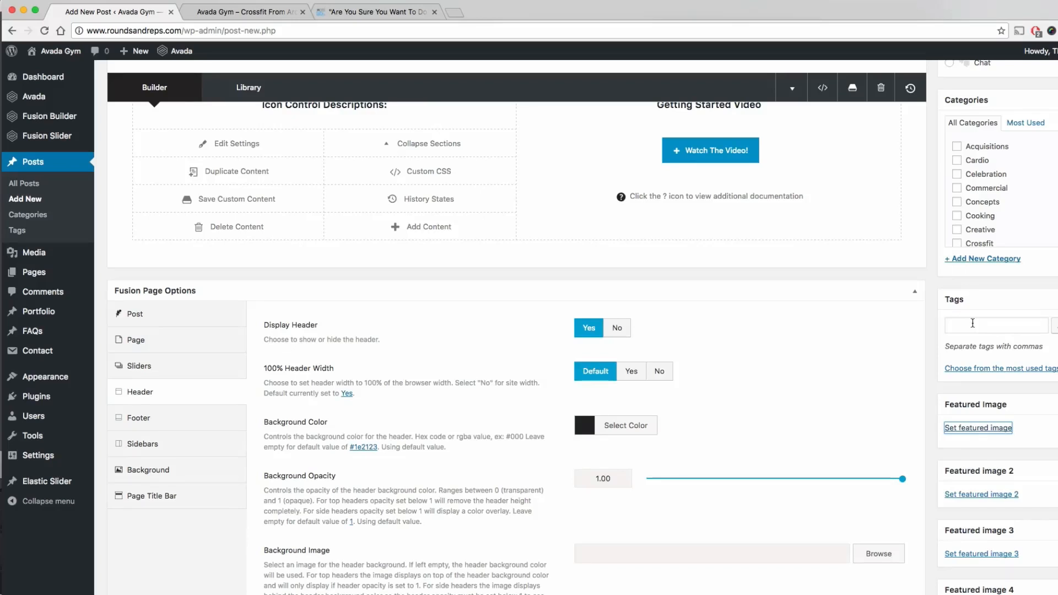
# Review the new post's tags, categories, format and publish settings.
pyautogui.scroll(2, 1010, 214)
pyautogui.scroll(2, 1010, 216)
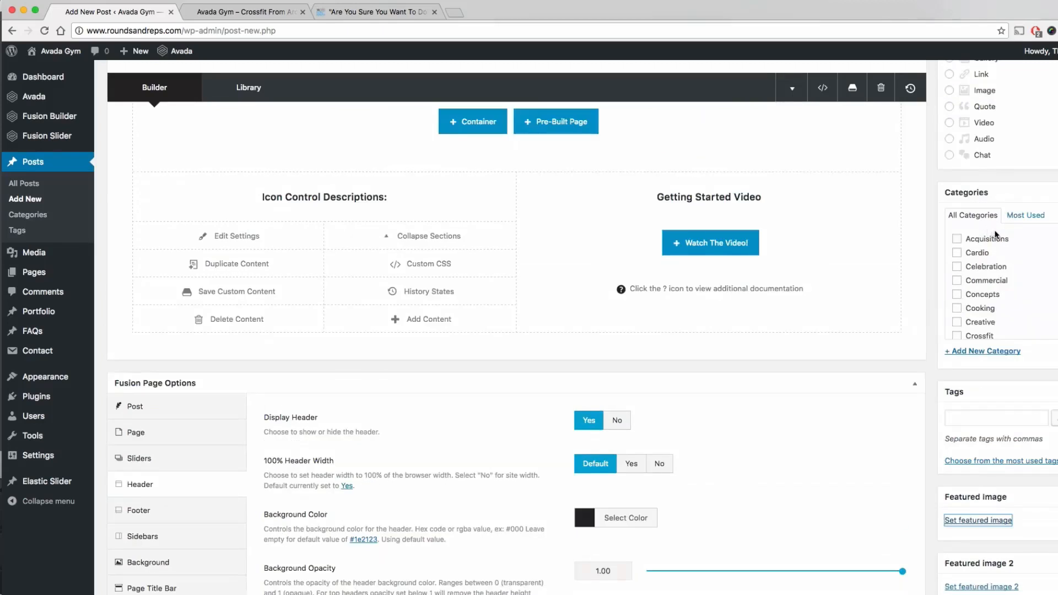
pyautogui.scroll(8, 1004, 246)
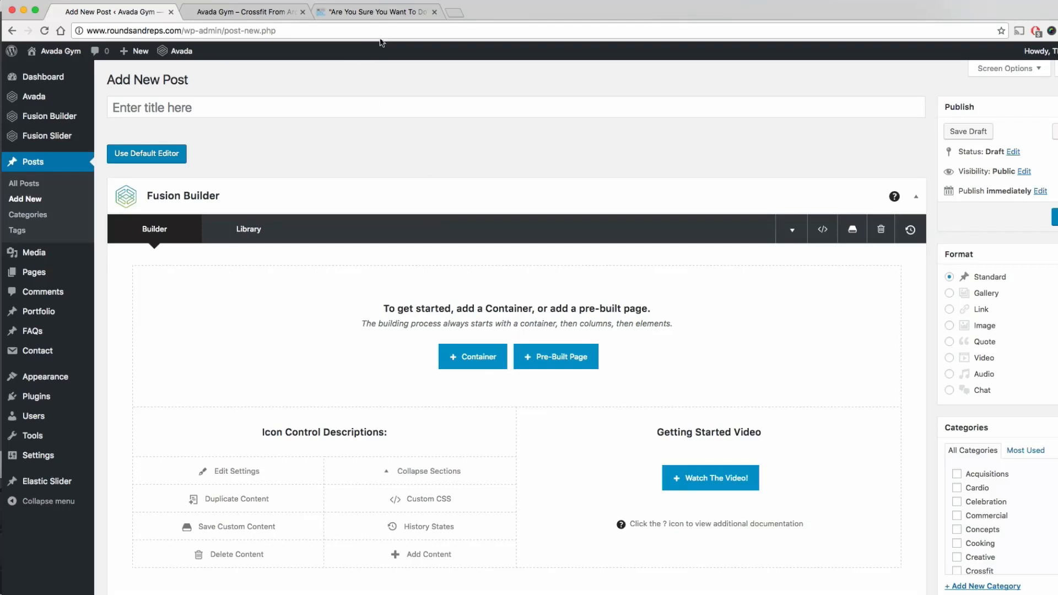
# Return to the example site's blog page and examine the first post's featured image, rollover and excerpt.
pyautogui.click(387, 16)
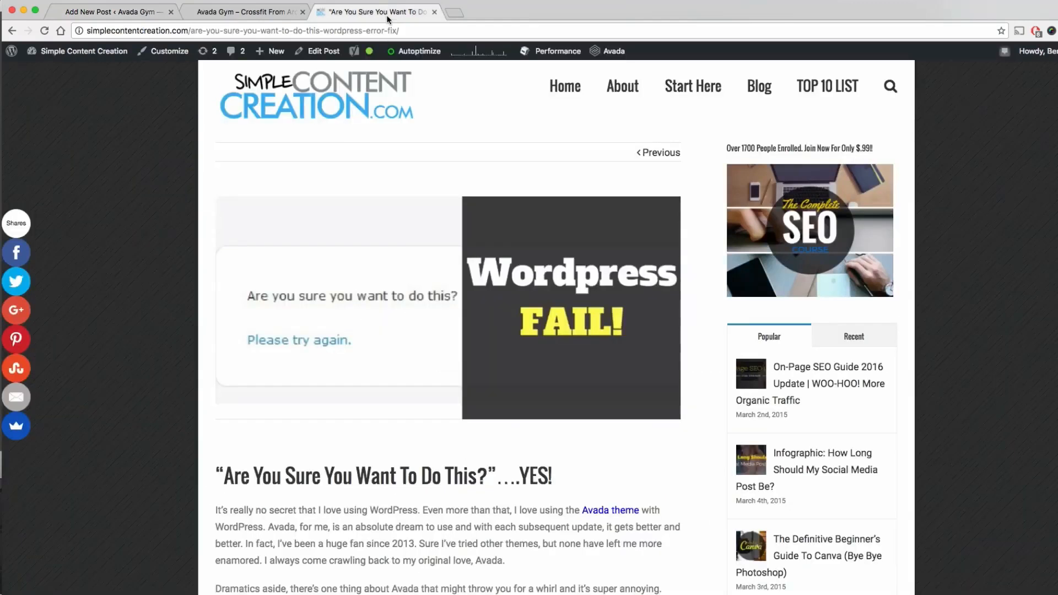
pyautogui.click(12, 30)
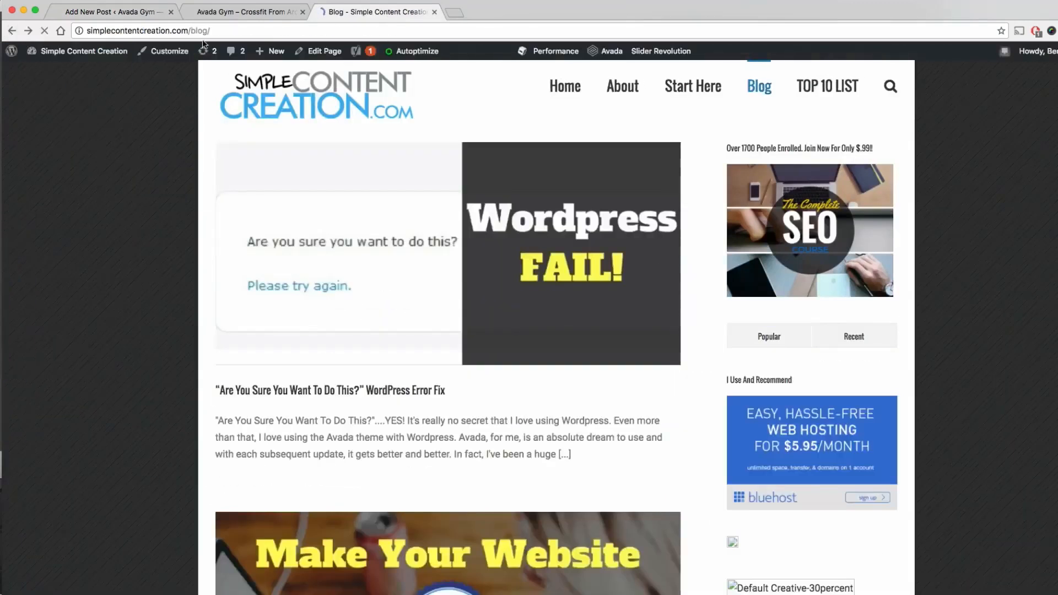
pyautogui.moveTo(531, 240)
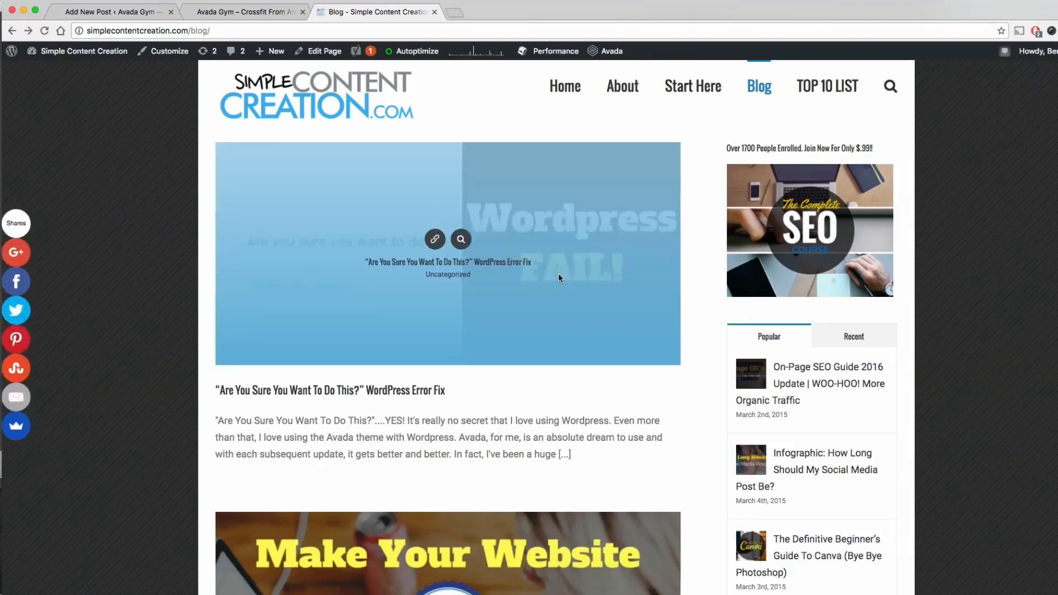
pyautogui.scroll(-3, 484, 354)
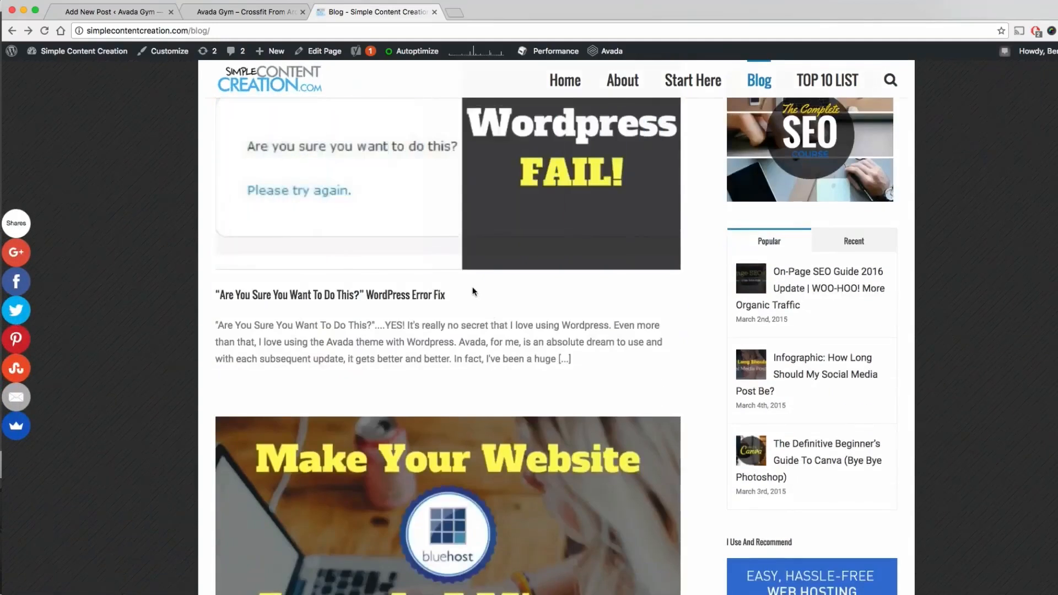
pyautogui.scroll(3, 478, 282)
pyautogui.moveTo(439, 146)
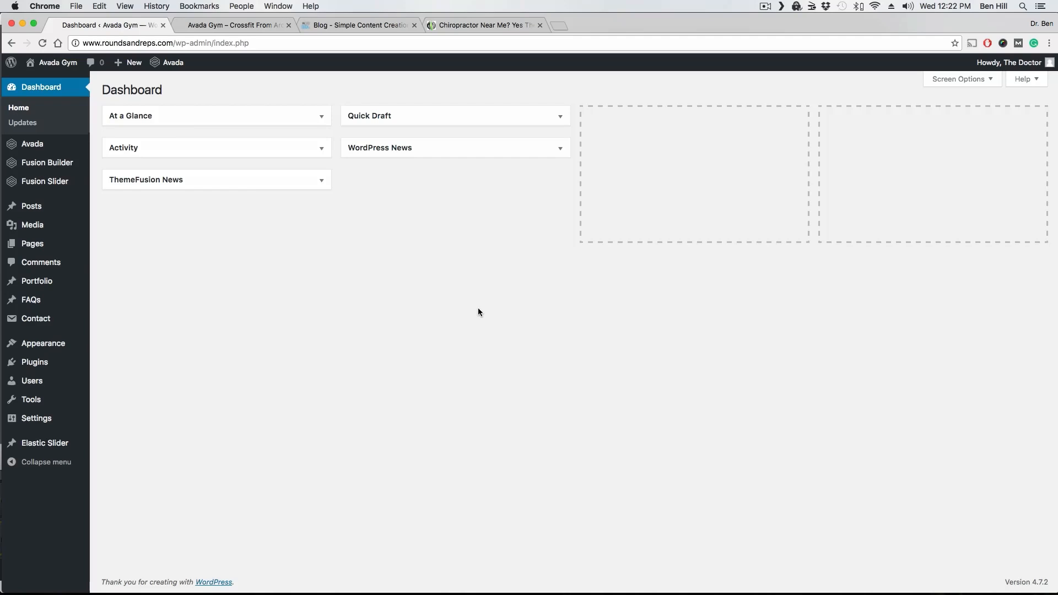
# Examine the chiropractic example site's contact page, including its map, location details and appointment request form.
pyautogui.click(484, 25)
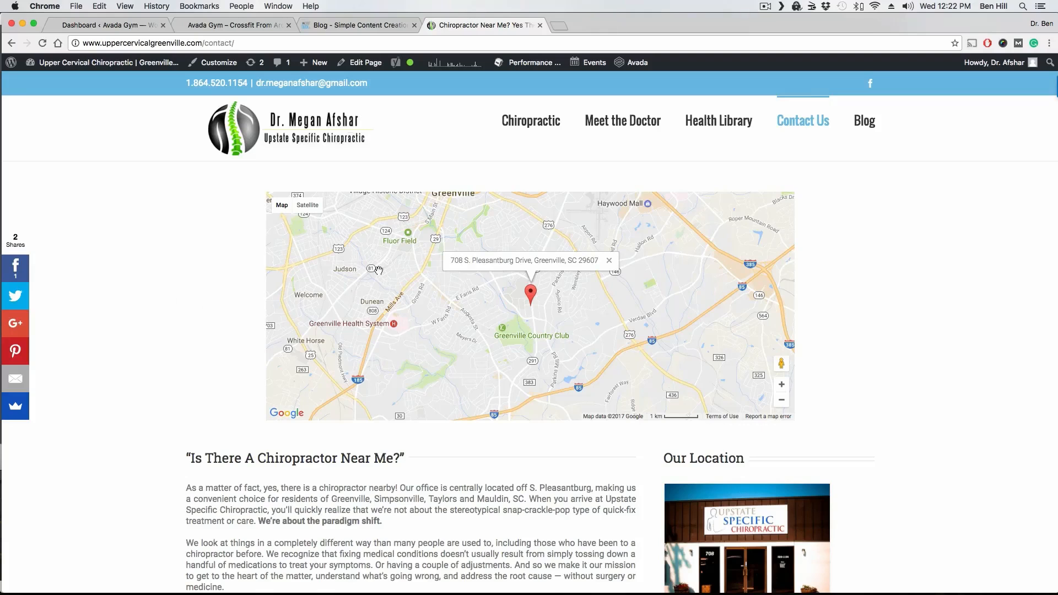
pyautogui.scroll(-10, 179, 270)
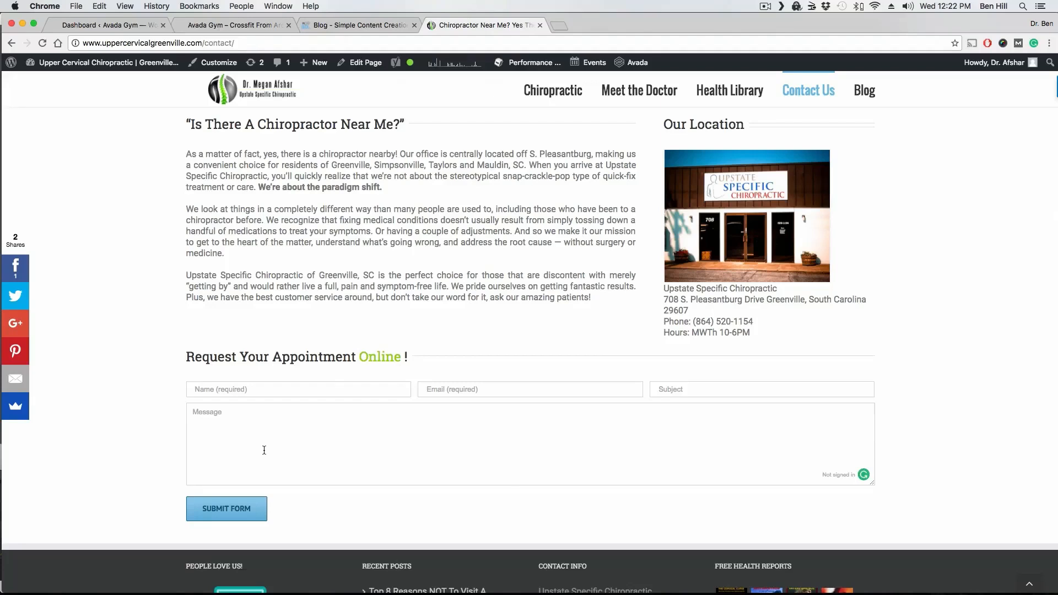
pyautogui.scroll(10, 261, 446)
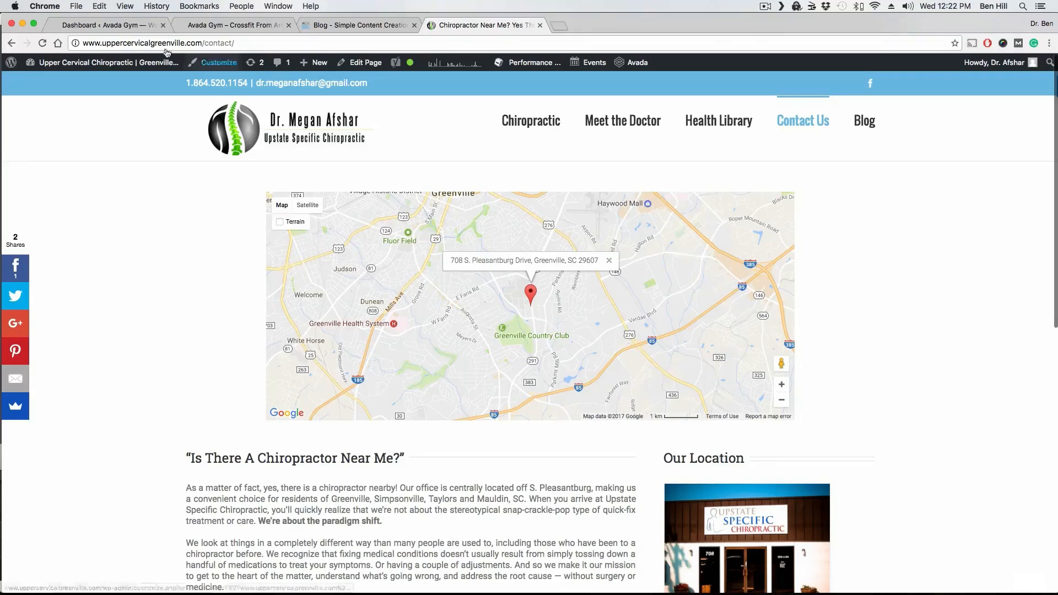
# Return to the Avada Gym dashboard and review the theme's contact form options, including email address, comment area position and ReCaptcha.
pyautogui.click(104, 25)
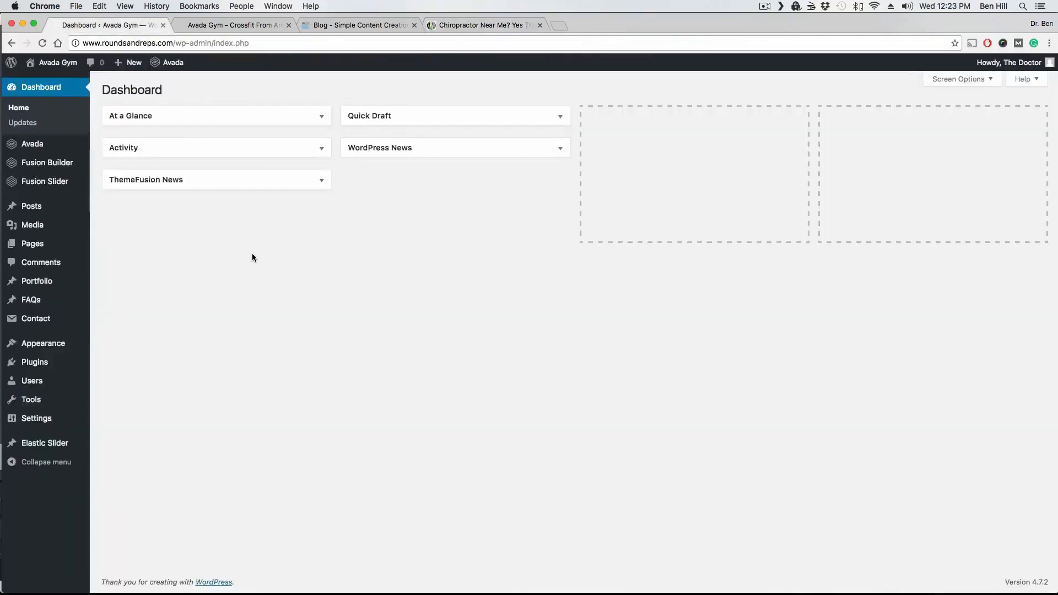
pyautogui.moveTo(52, 344)
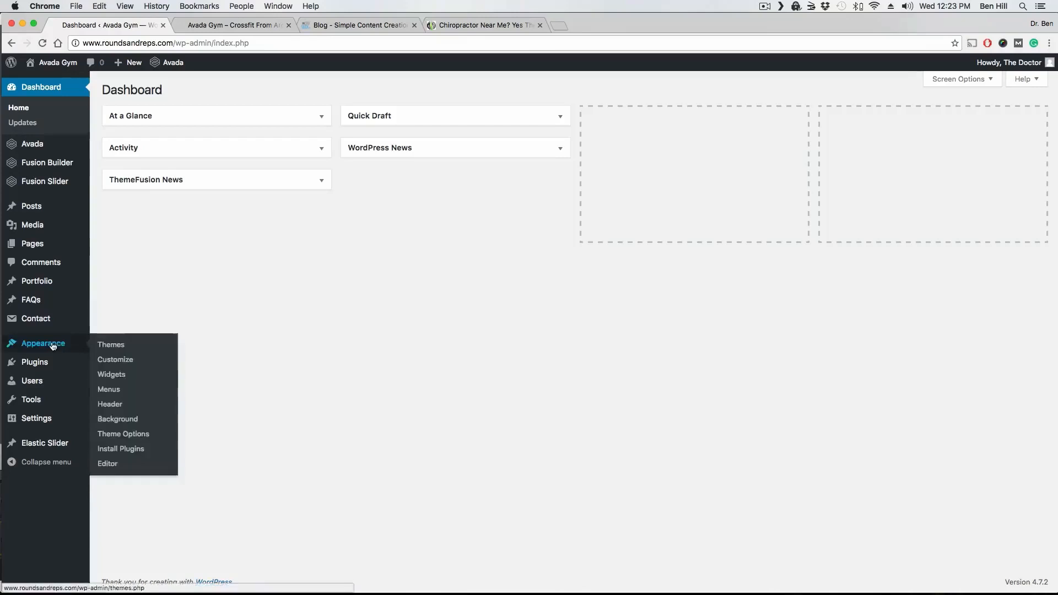
pyautogui.click(132, 435)
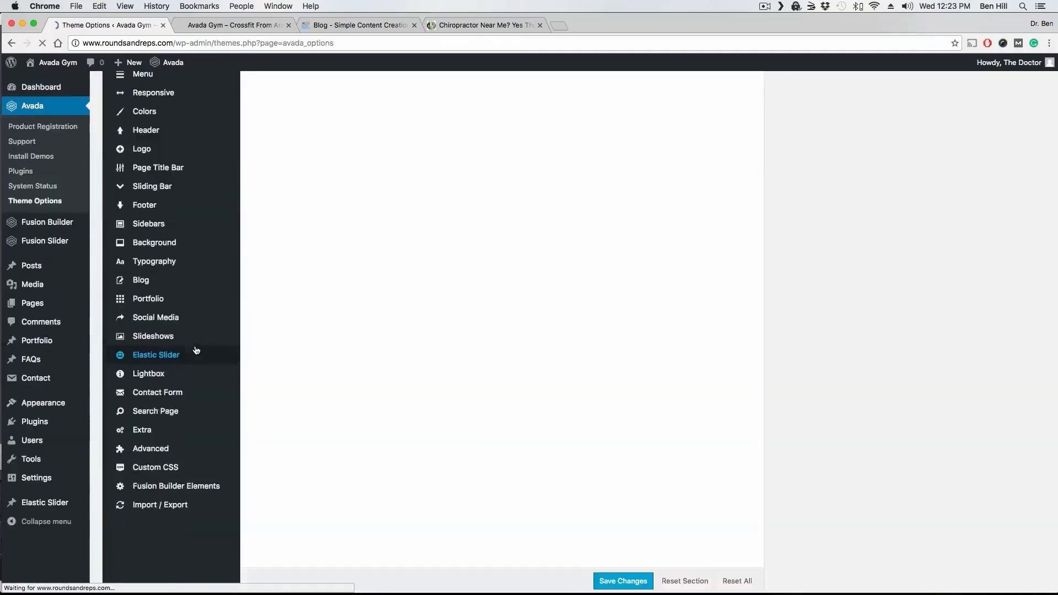
pyautogui.scroll(-1, 196, 350)
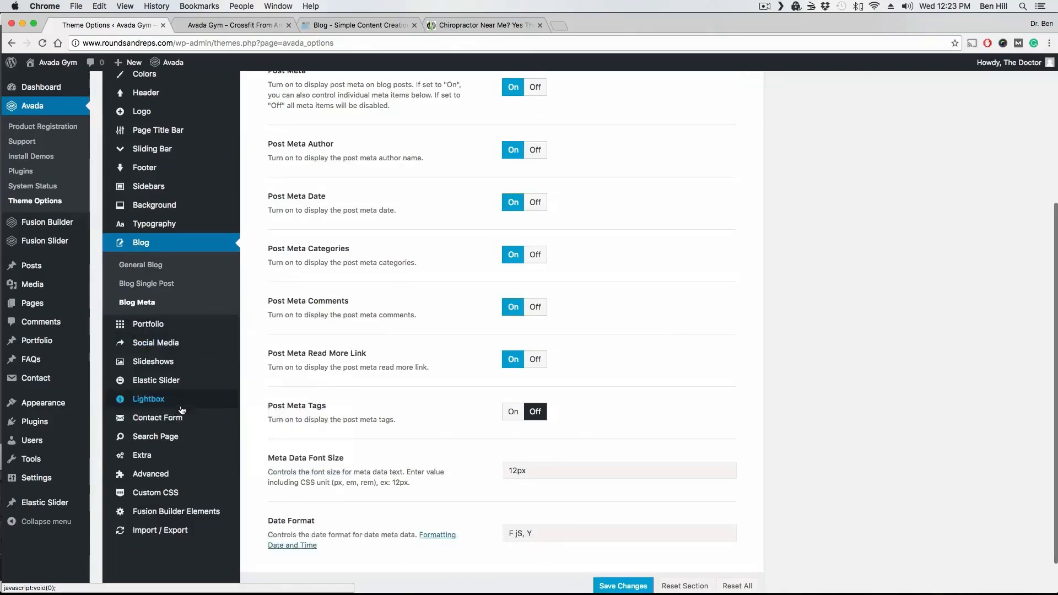
pyautogui.moveTo(176, 419)
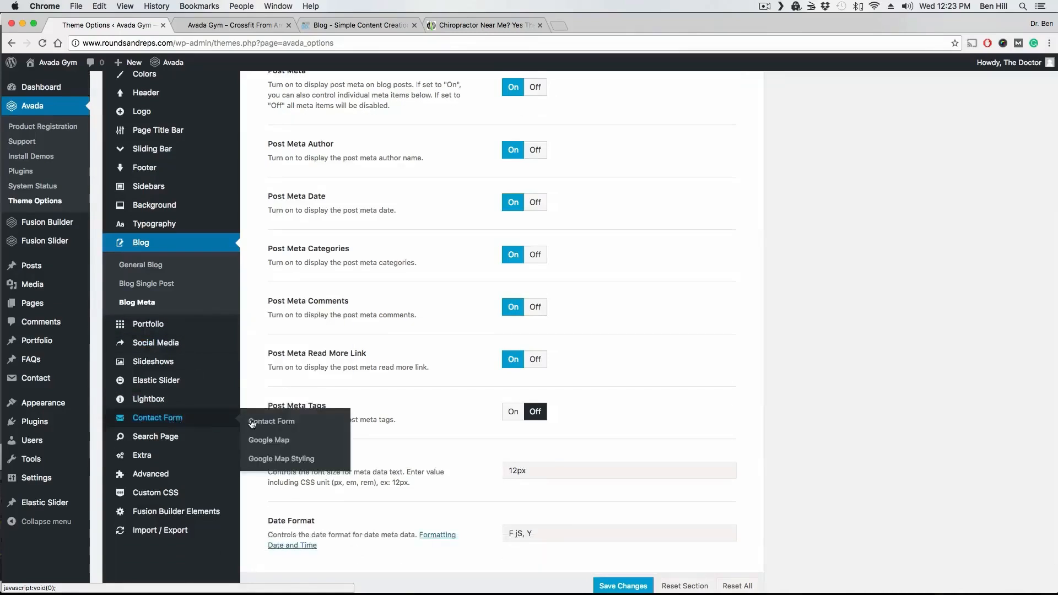
pyautogui.click(270, 421)
pyautogui.scroll(3, 424, 408)
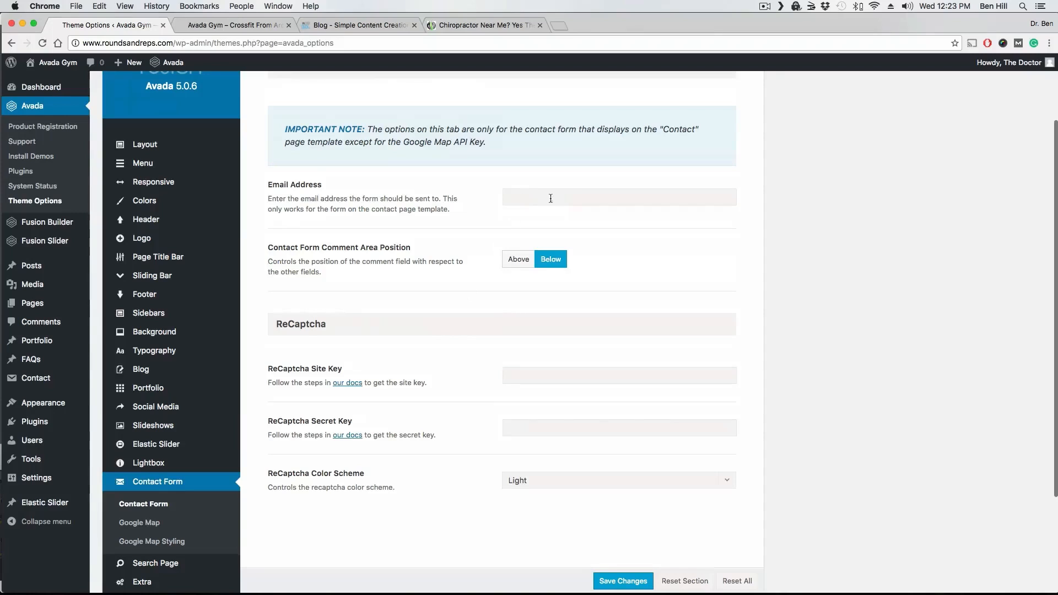
pyautogui.scroll(-3, 460, 229)
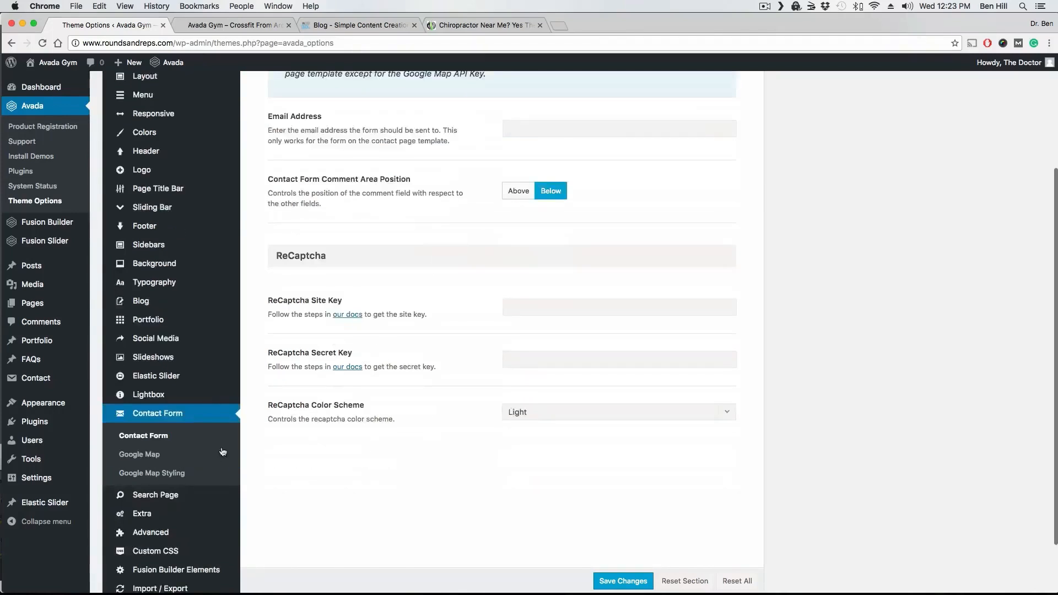
# Review the theme's Google Map options for the API key and address, and view the available map types.
pyautogui.click(161, 456)
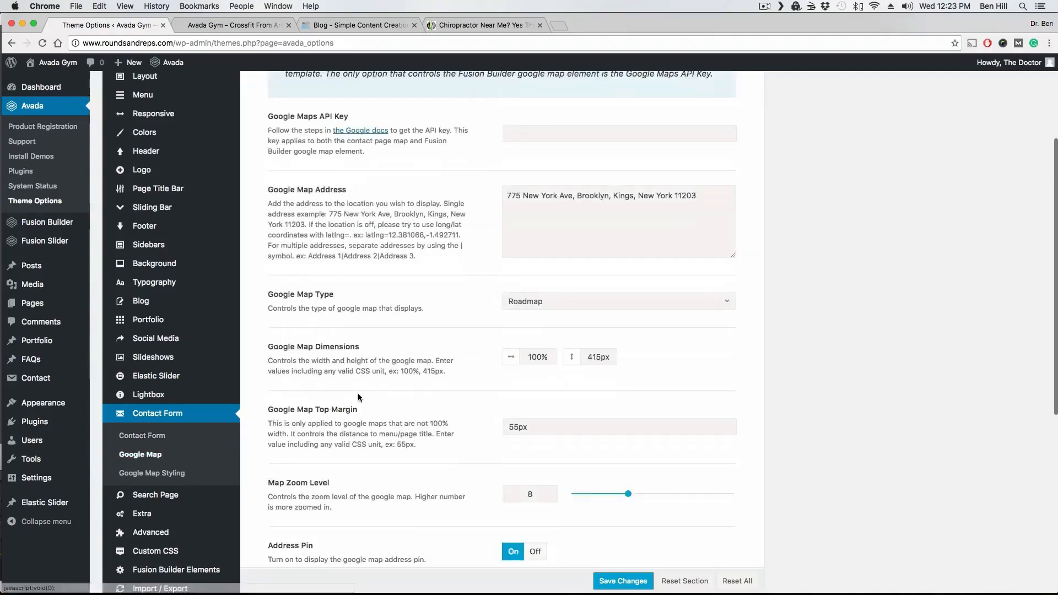
pyautogui.scroll(3, 357, 392)
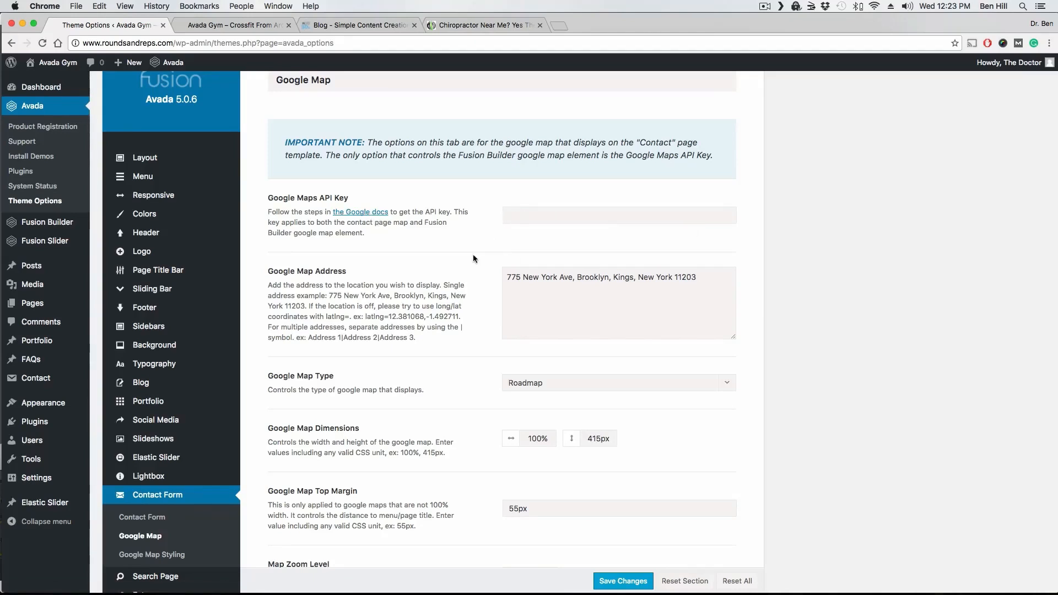
pyautogui.click(508, 278)
pyautogui.click(441, 282)
pyautogui.scroll(-3, 442, 282)
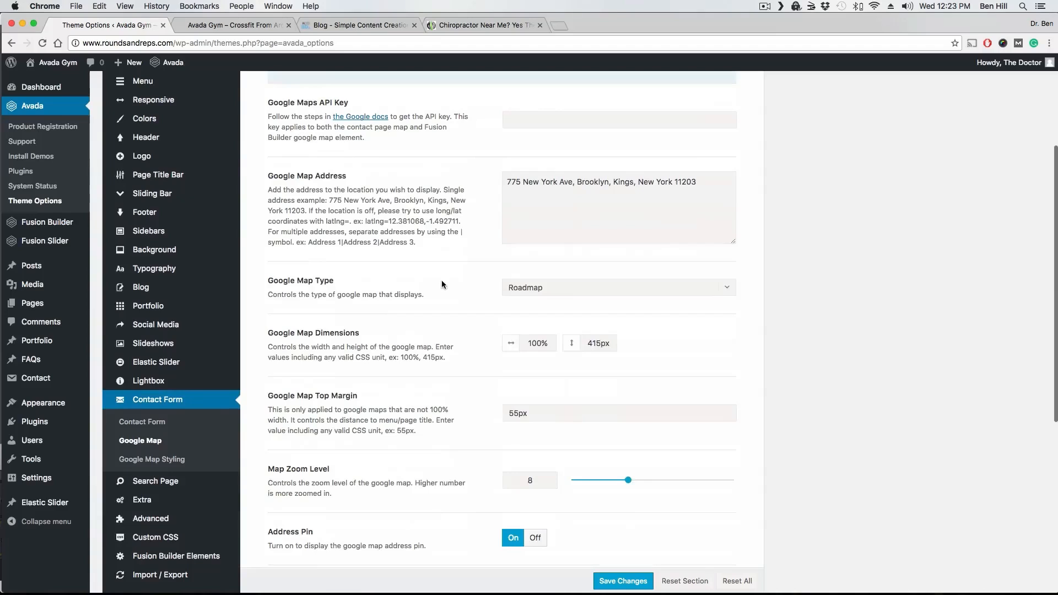
pyautogui.click(728, 292)
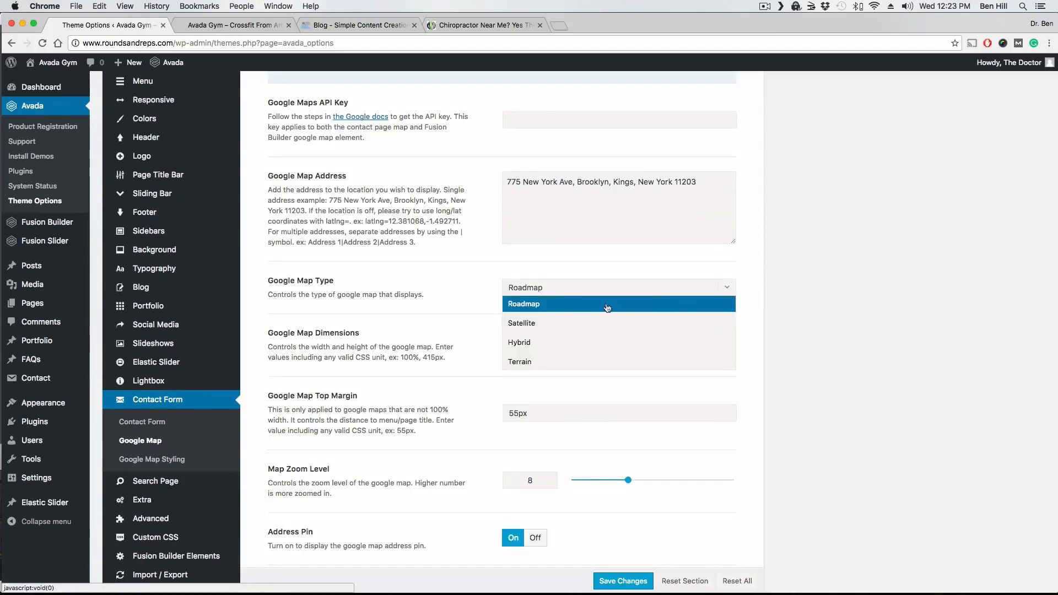
pyautogui.click(471, 290)
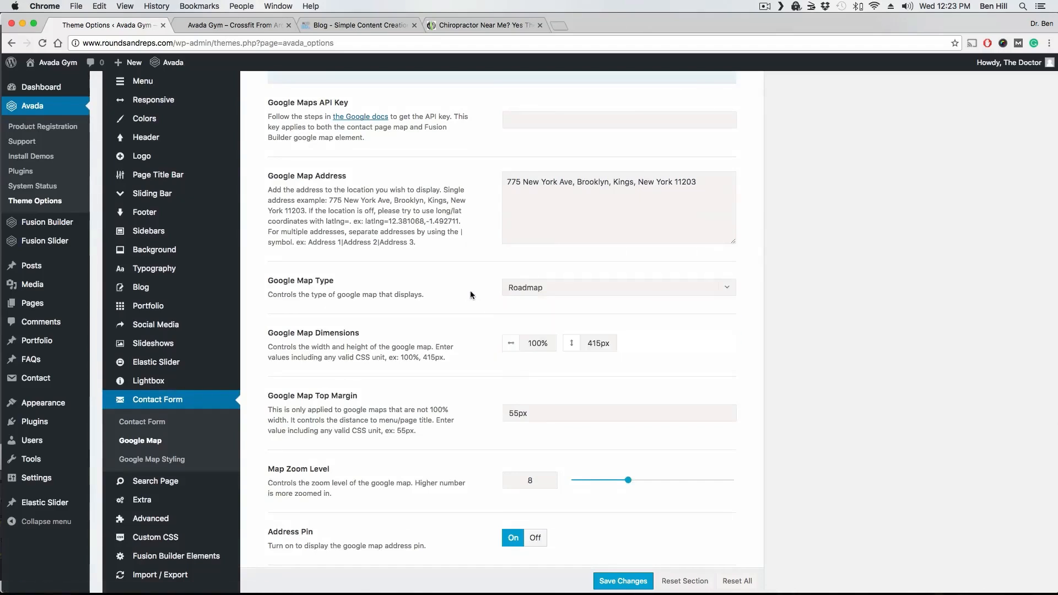
# Compare the example site's contact map with the theme's map dimensions, margin, zoom, address pin, popup and control settings.
pyautogui.scroll(-2, 471, 290)
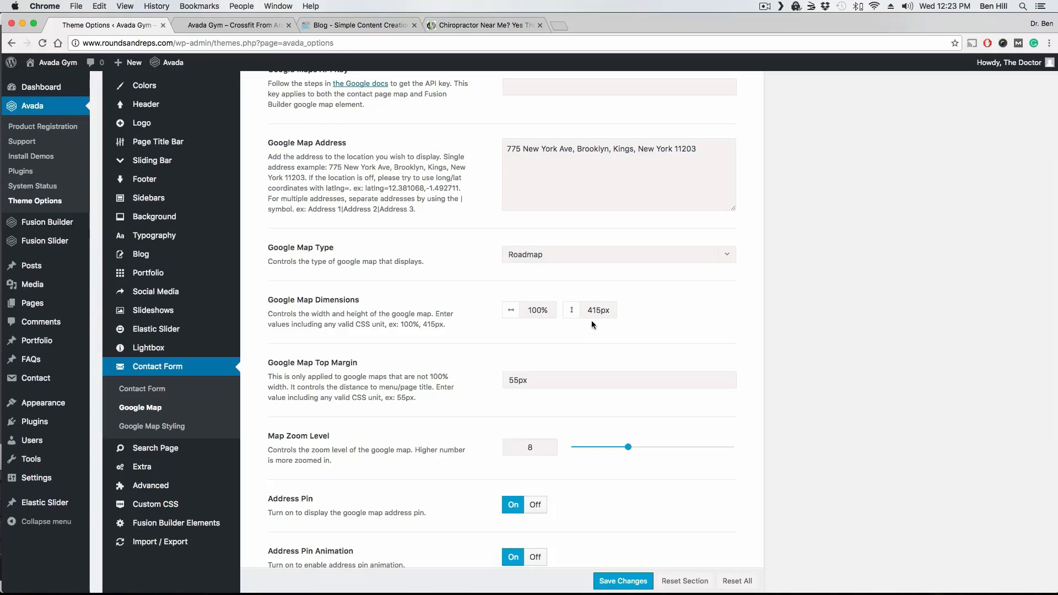
pyautogui.scroll(-2, 480, 317)
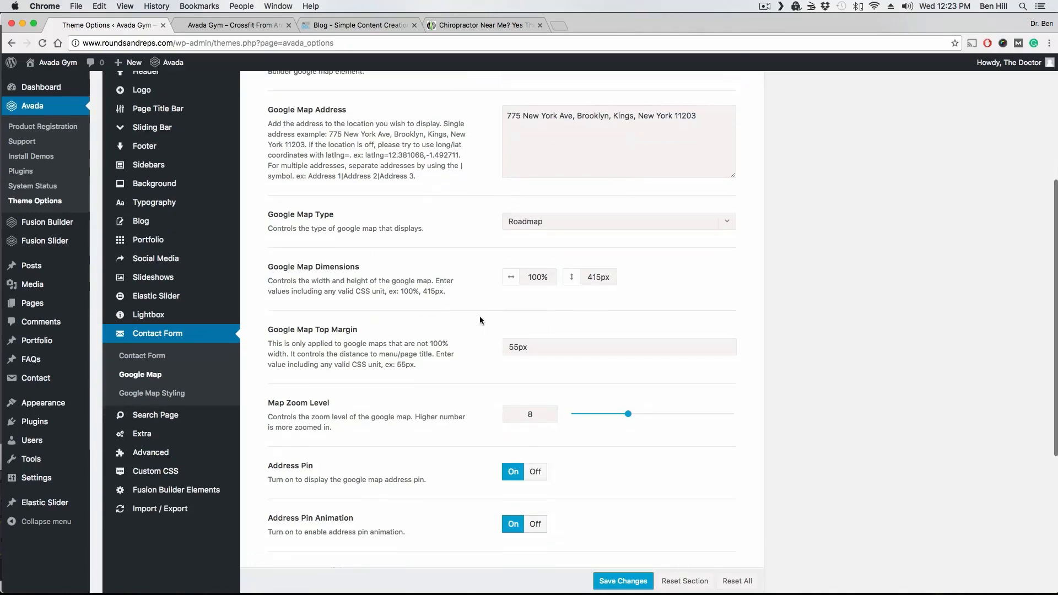
pyautogui.scroll(-2, 479, 320)
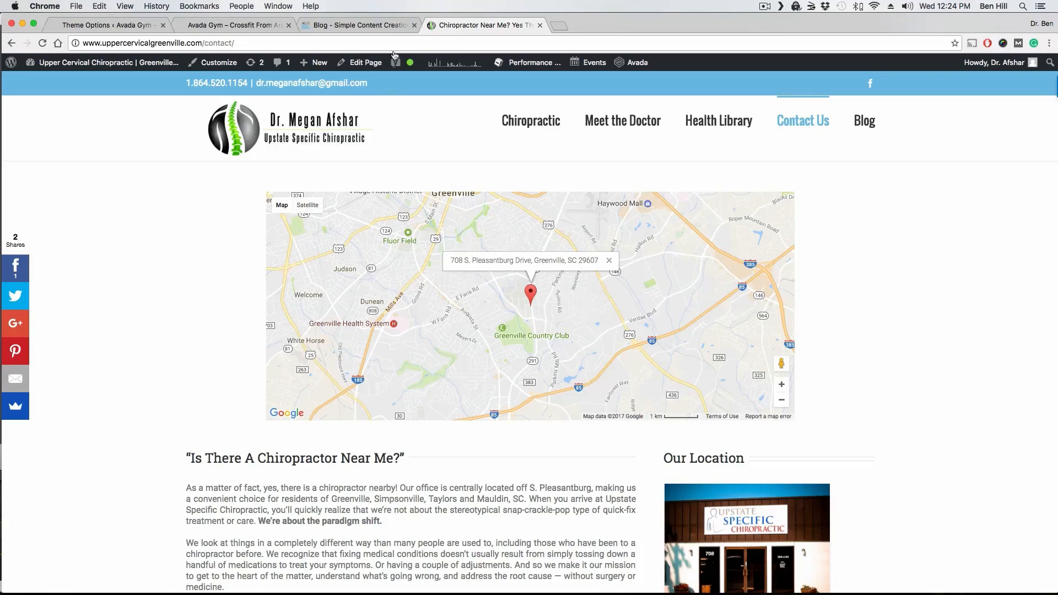
pyautogui.click(110, 25)
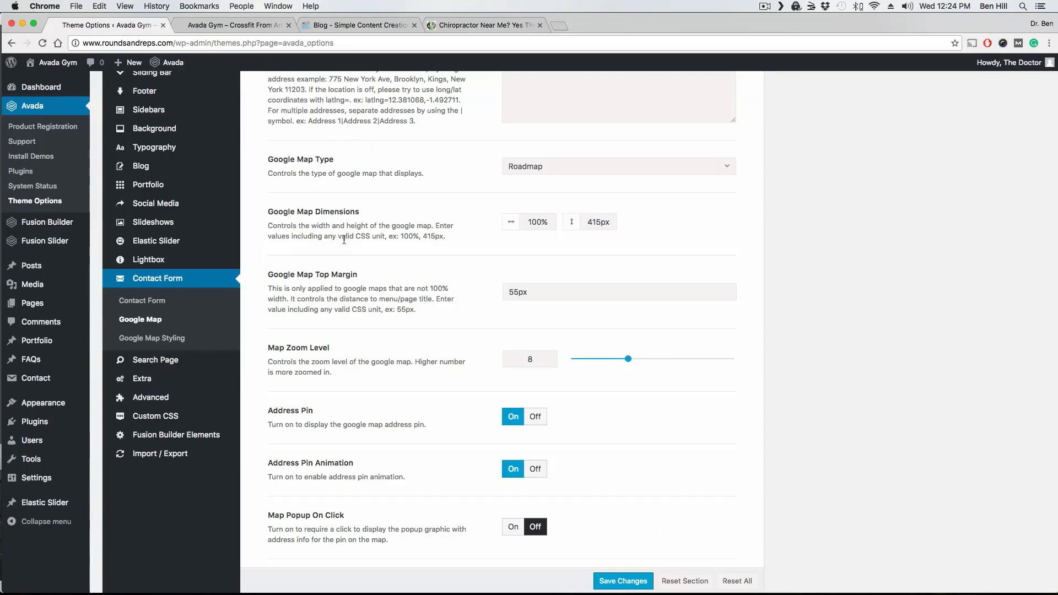
pyautogui.scroll(-3, 347, 240)
pyautogui.scroll(-5, 347, 240)
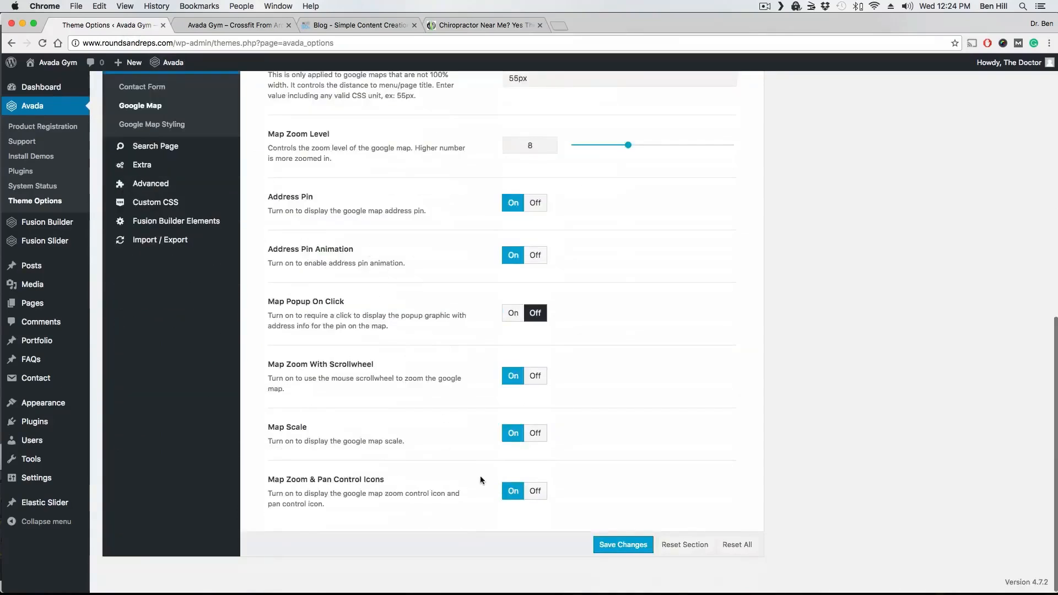
pyautogui.scroll(2, 439, 318)
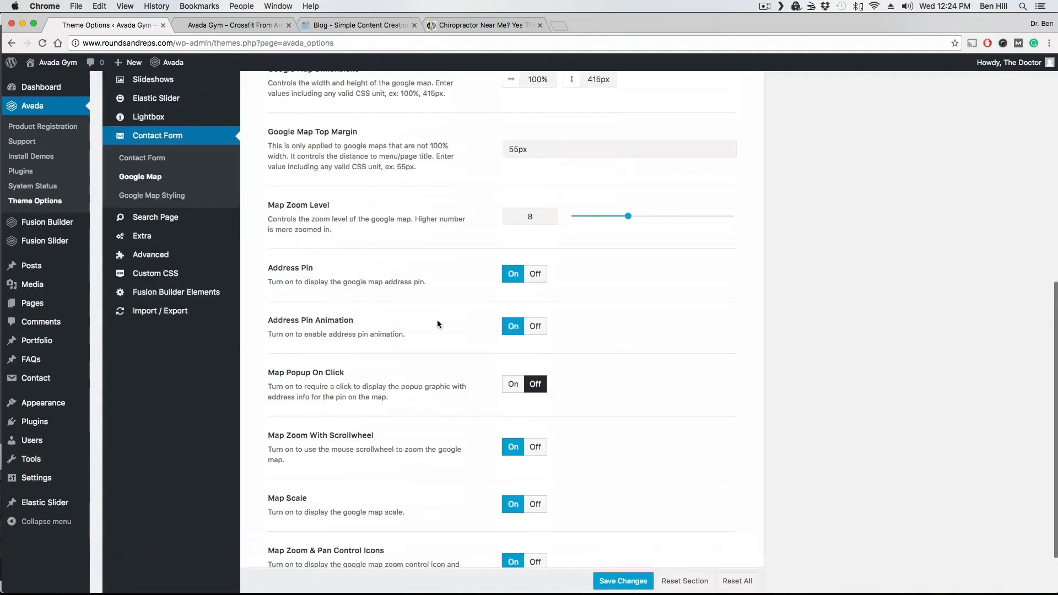
# Review the Google Map Styling options and view the available map styling choices.
pyautogui.click(148, 191)
pyautogui.scroll(5, 424, 278)
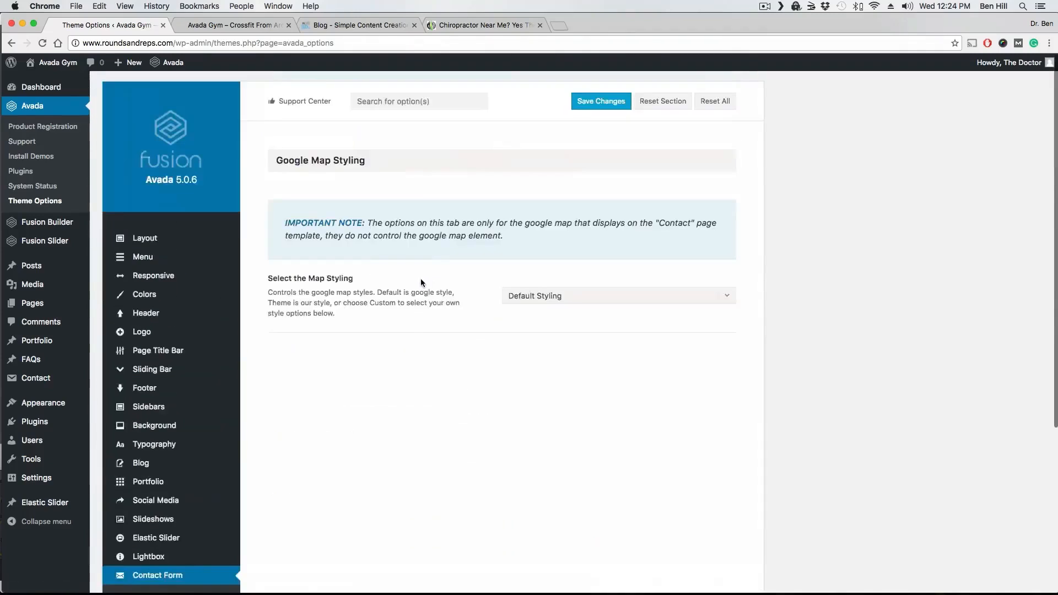
pyautogui.click(727, 297)
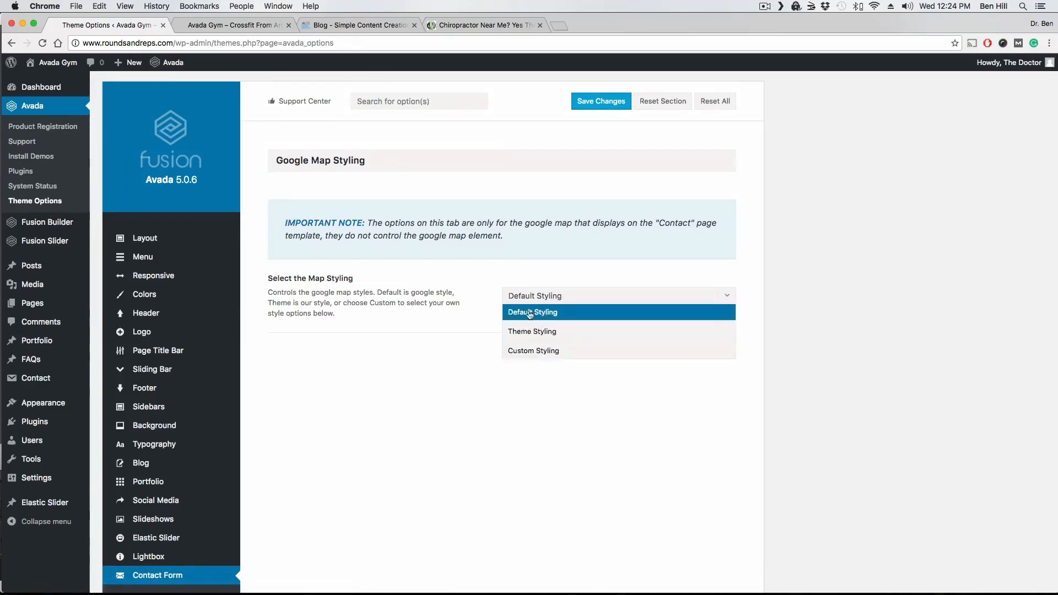
pyautogui.click(468, 308)
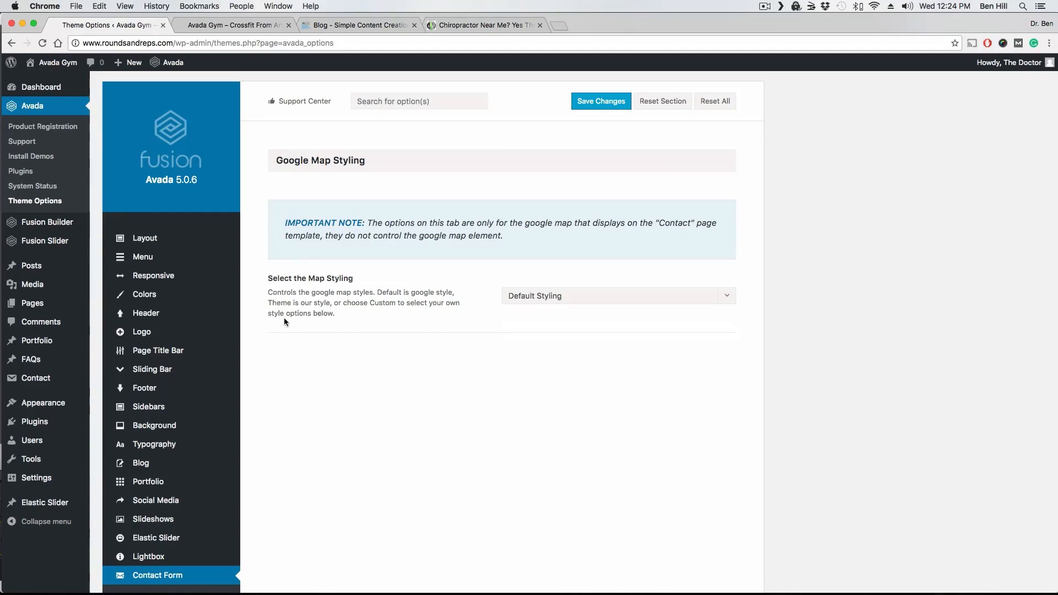
# Create a new page with the title Contact.
pyautogui.moveTo(45, 305)
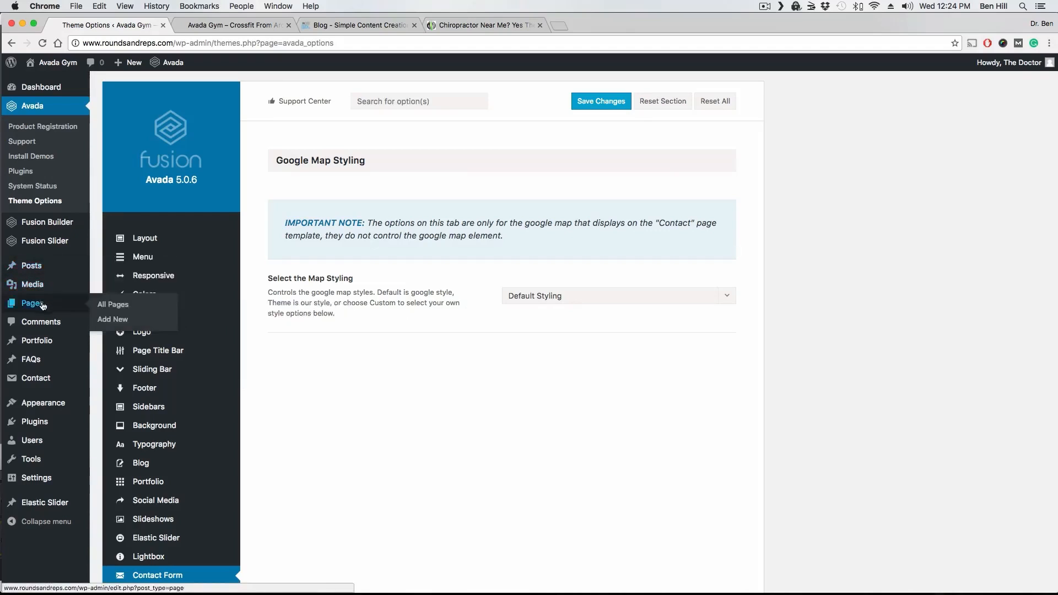
pyautogui.click(110, 320)
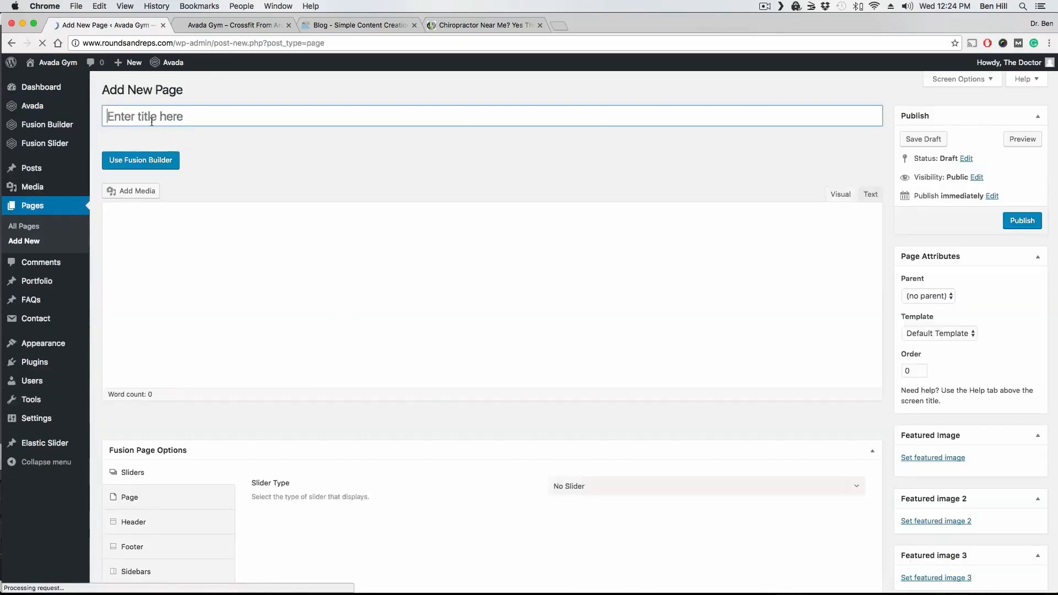
pyautogui.write('CFontact')
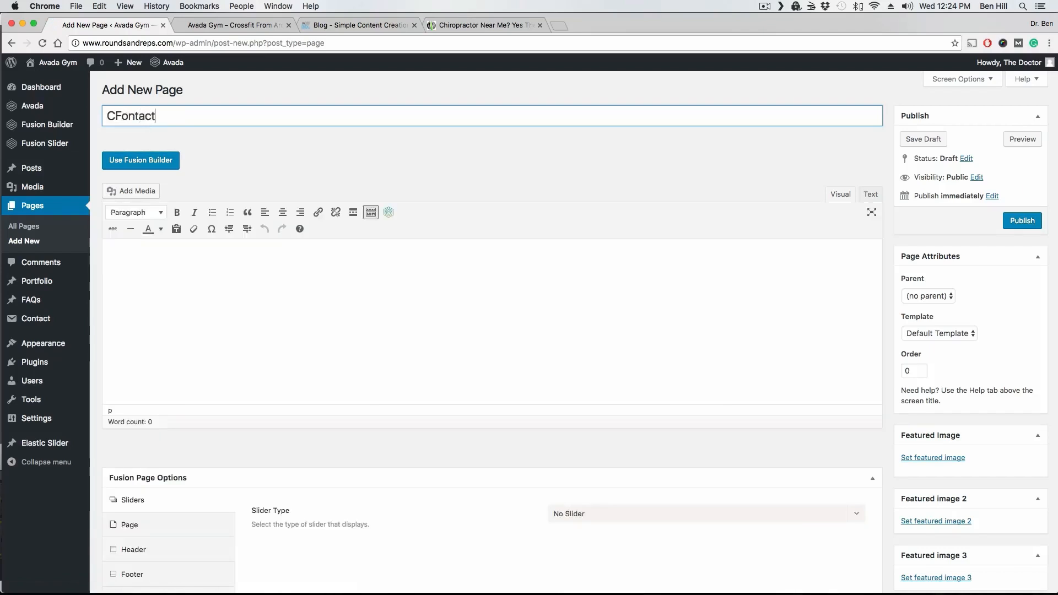
pyautogui.press('BackSpace')
pyautogui.press('BackSpace')
pyautogui.write('ontac')
pyautogui.scroll(-1, 616, 221)
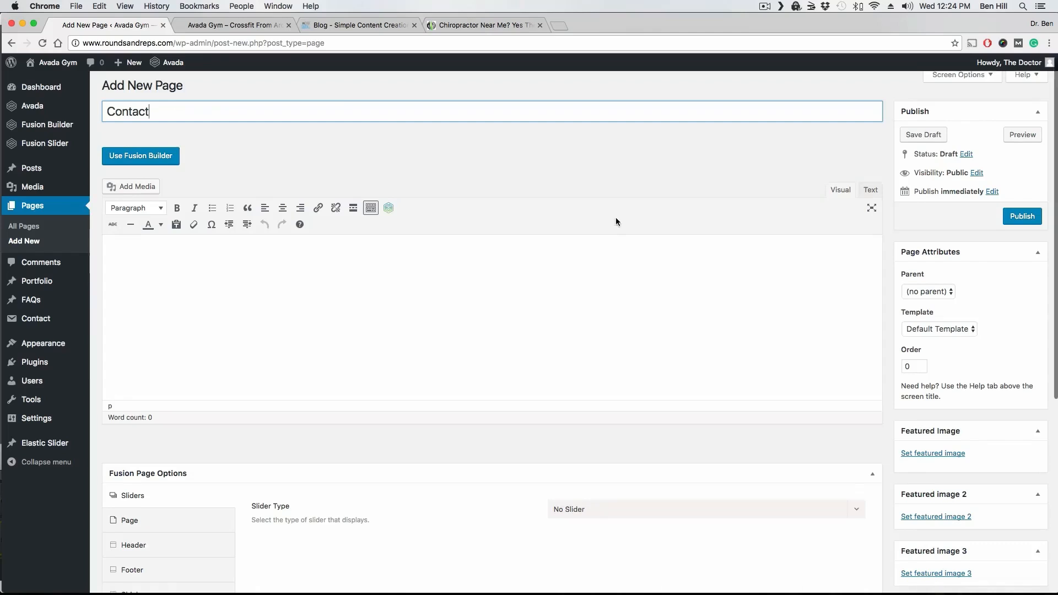
# Assign the Contact template to the new page and switch its editor to Fusion Builder.
pyautogui.click(970, 329)
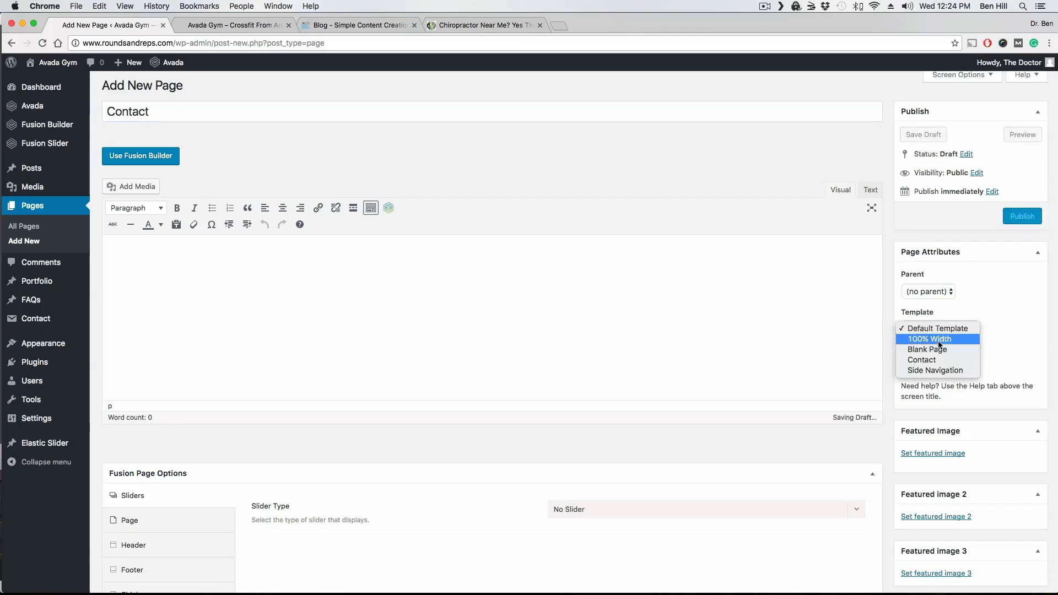
pyautogui.click(931, 361)
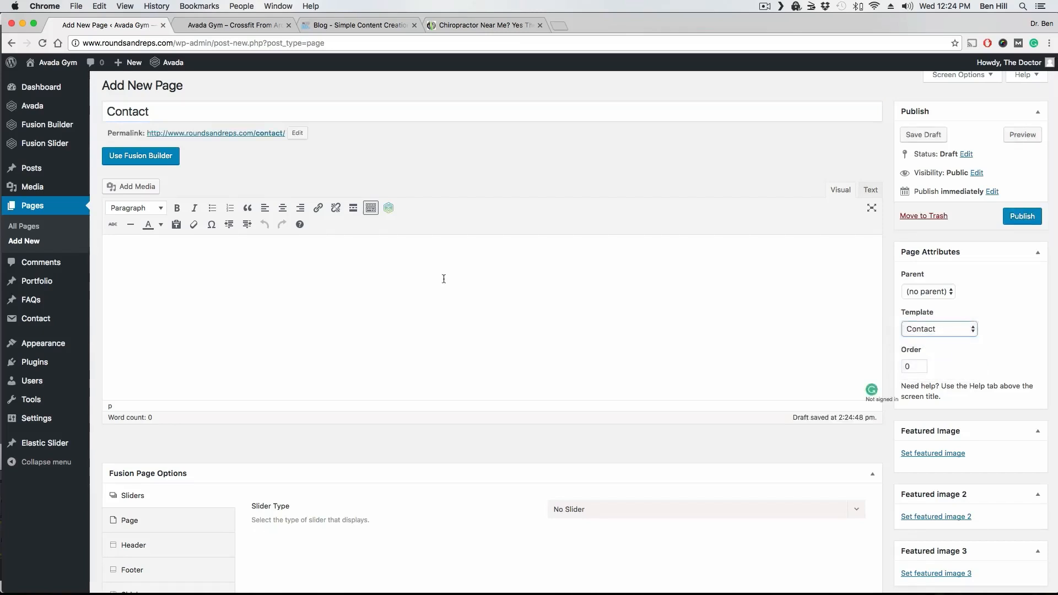
pyautogui.click(174, 161)
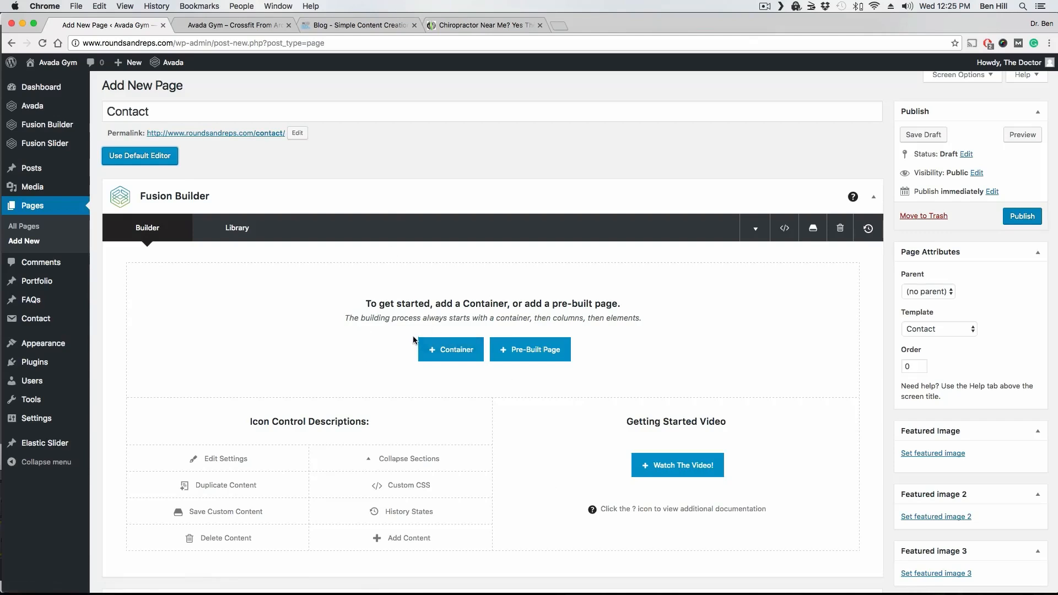
# Compare the new page with the chiropractic example's contact page, examining its map zoom, the content beneath the map and the appointment form.
pyautogui.click(491, 28)
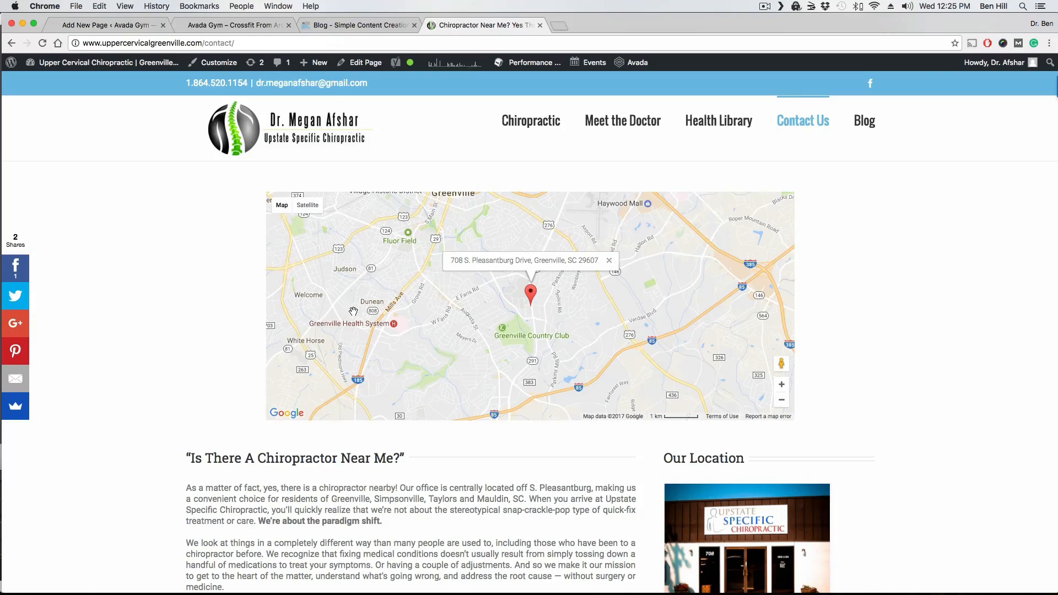
pyautogui.scroll(-3, 340, 301)
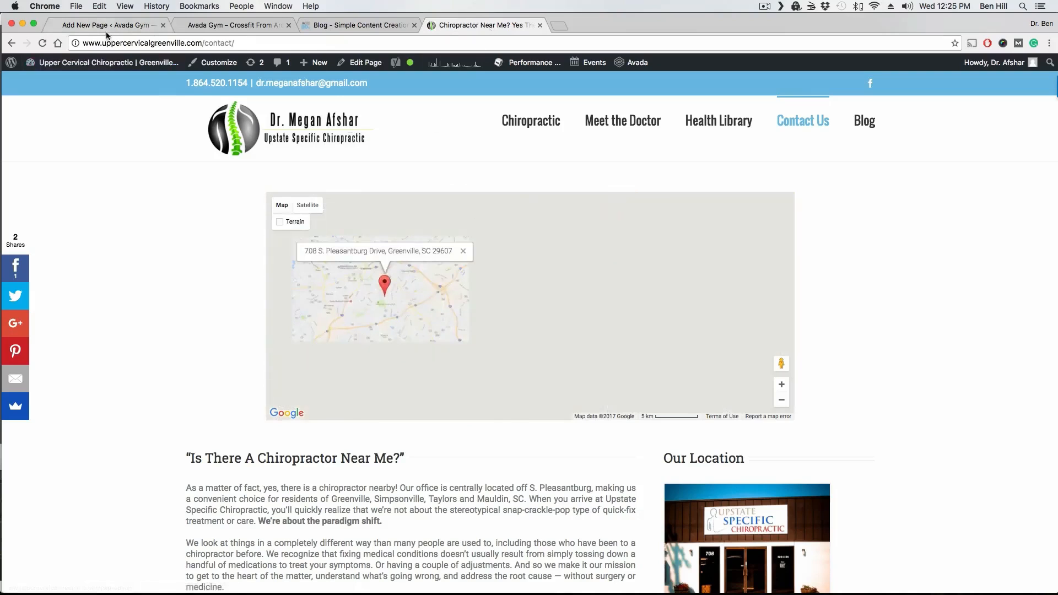
pyautogui.click(111, 31)
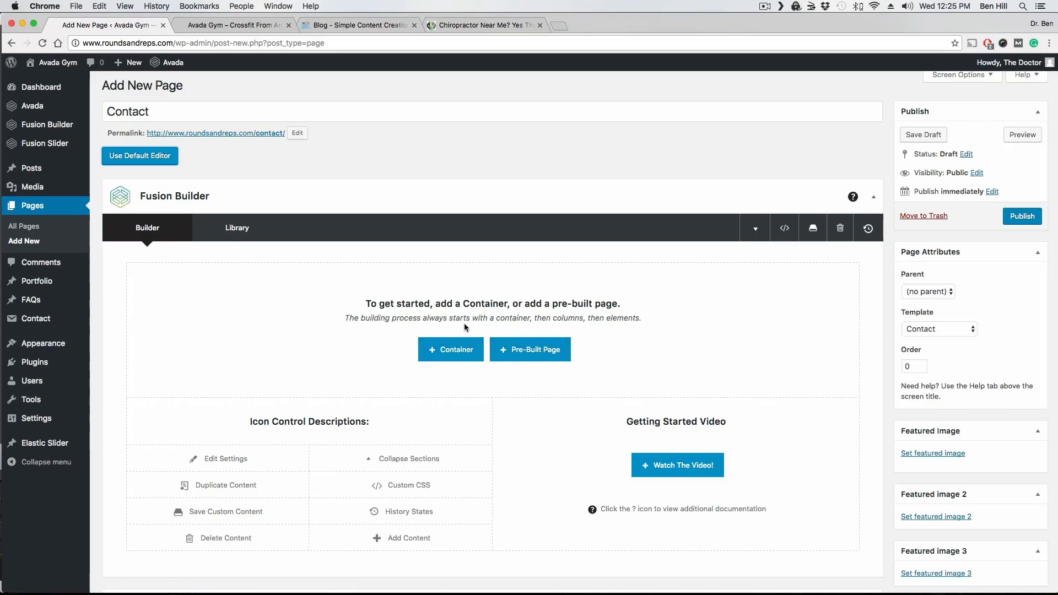
pyautogui.click(492, 25)
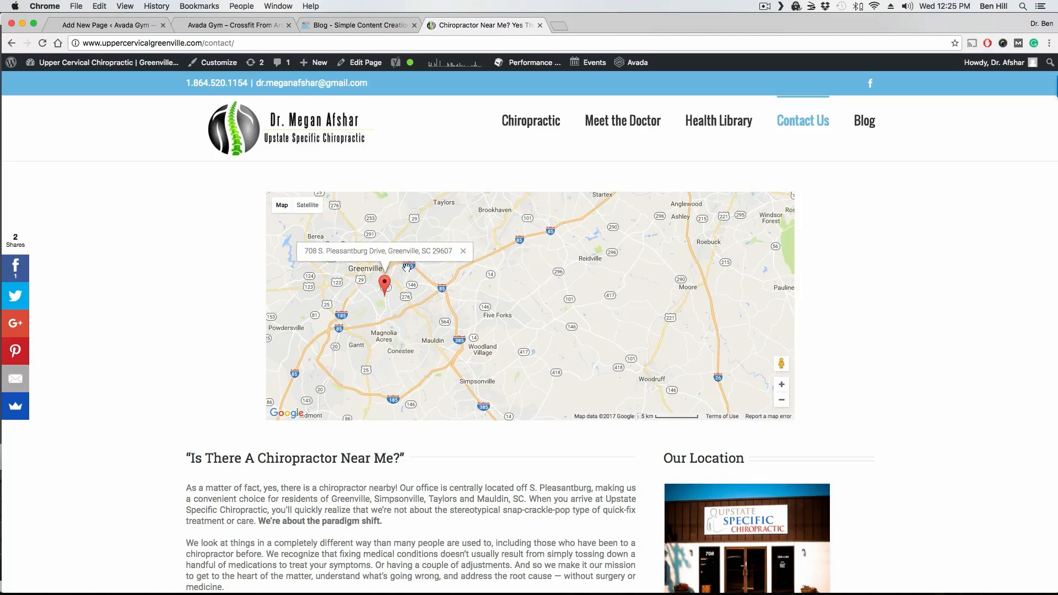
pyautogui.scroll(-10, 175, 306)
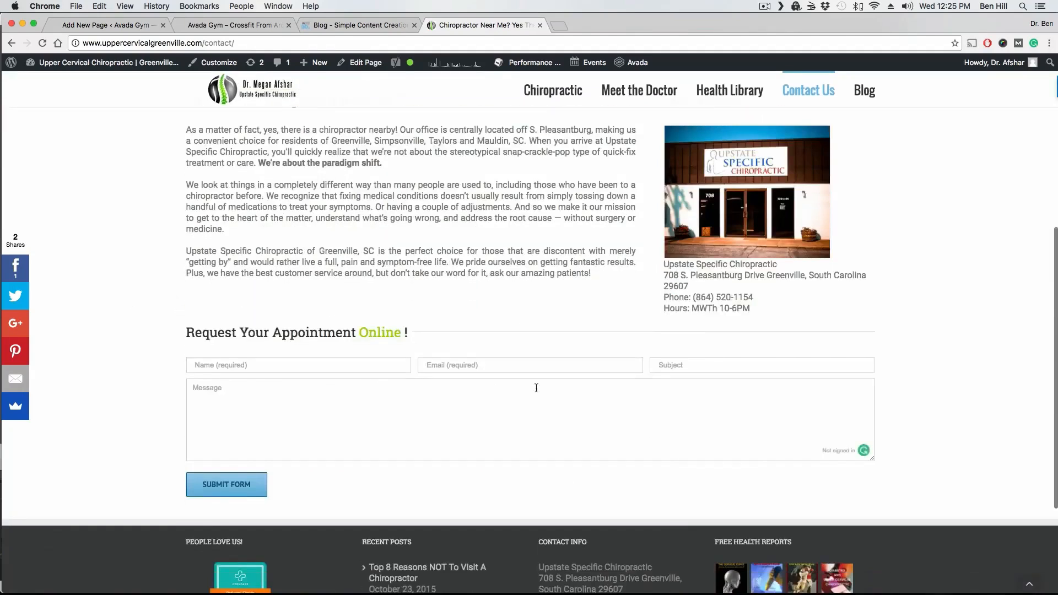
pyautogui.scroll(3, 446, 379)
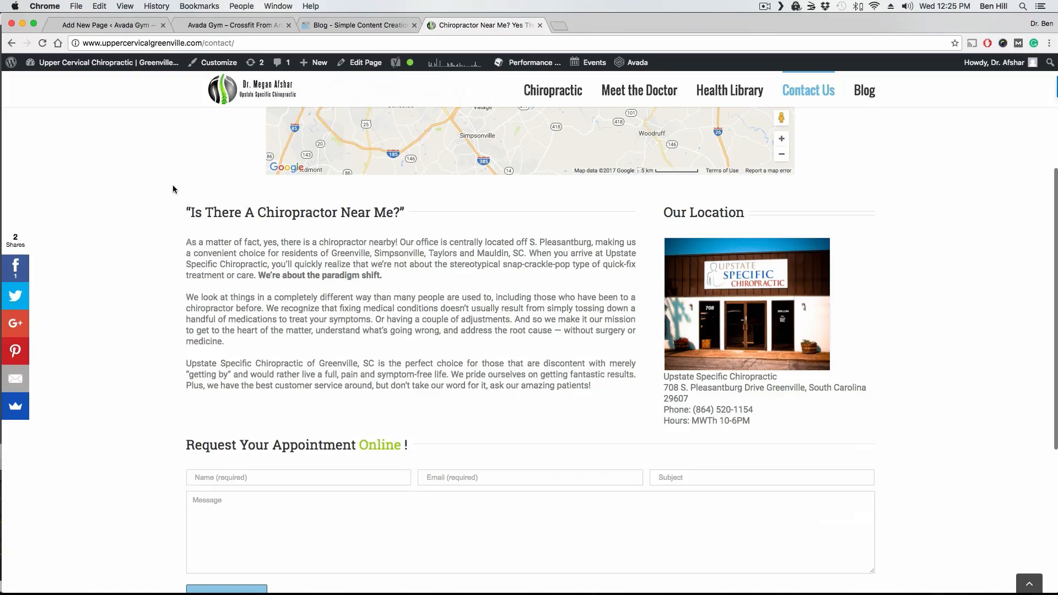
pyautogui.moveTo(168, 192); pyautogui.dragTo(534, 413)
pyautogui.click(893, 342)
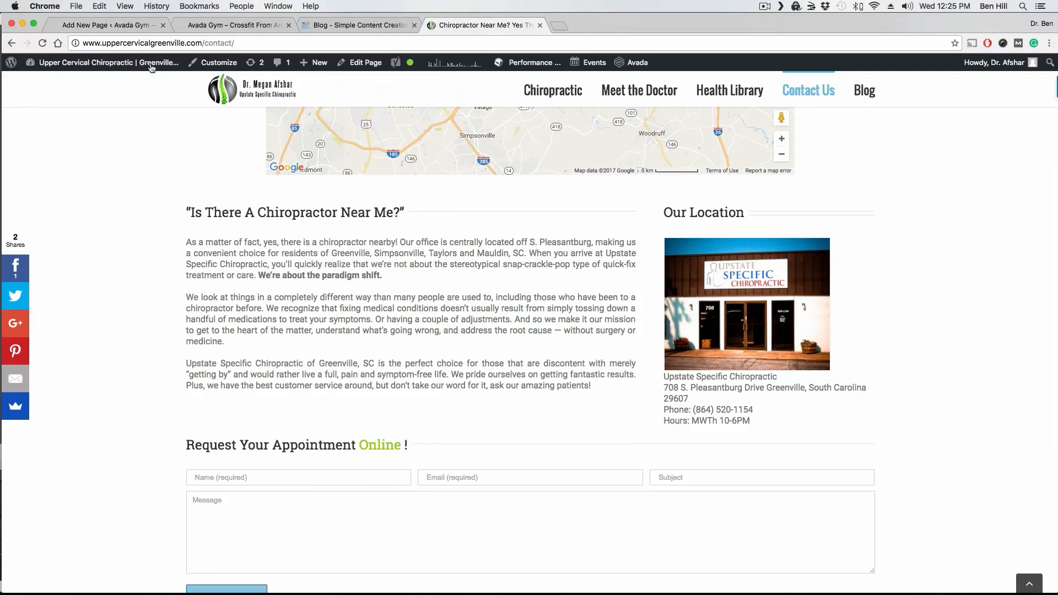
# Check the new Contact page's empty builder against the chiropractic example's contact page, panning the example's map.
pyautogui.click(118, 25)
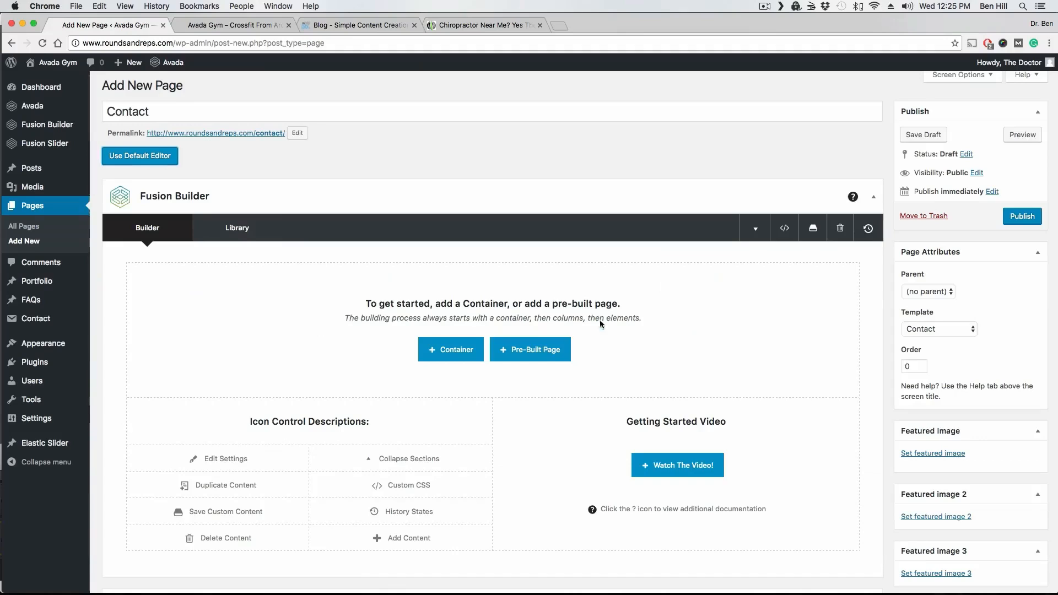
pyautogui.scroll(-5, 601, 324)
pyautogui.scroll(3, 621, 309)
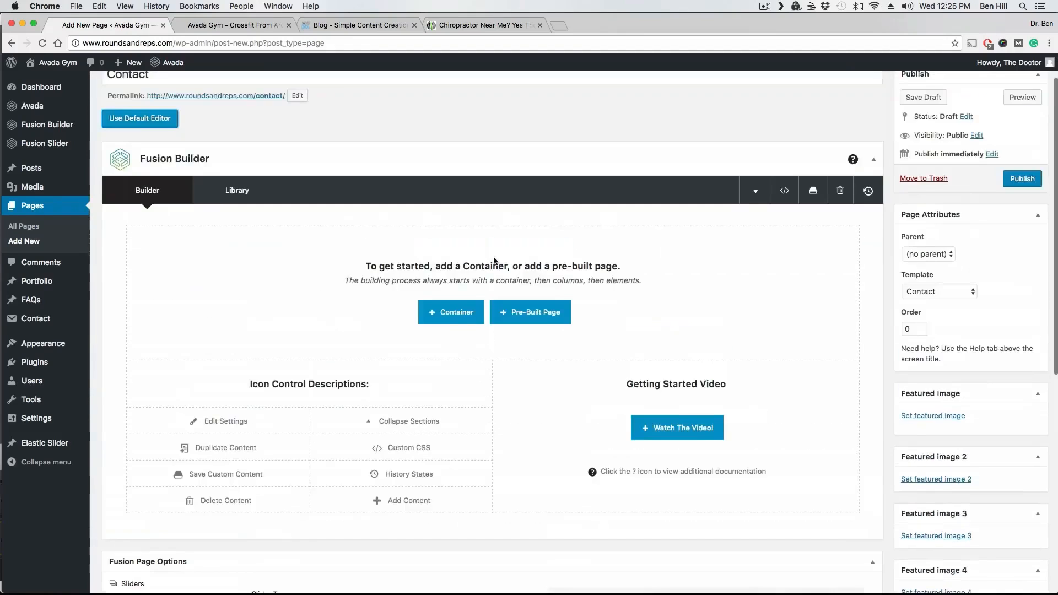
pyautogui.scroll(2, 494, 260)
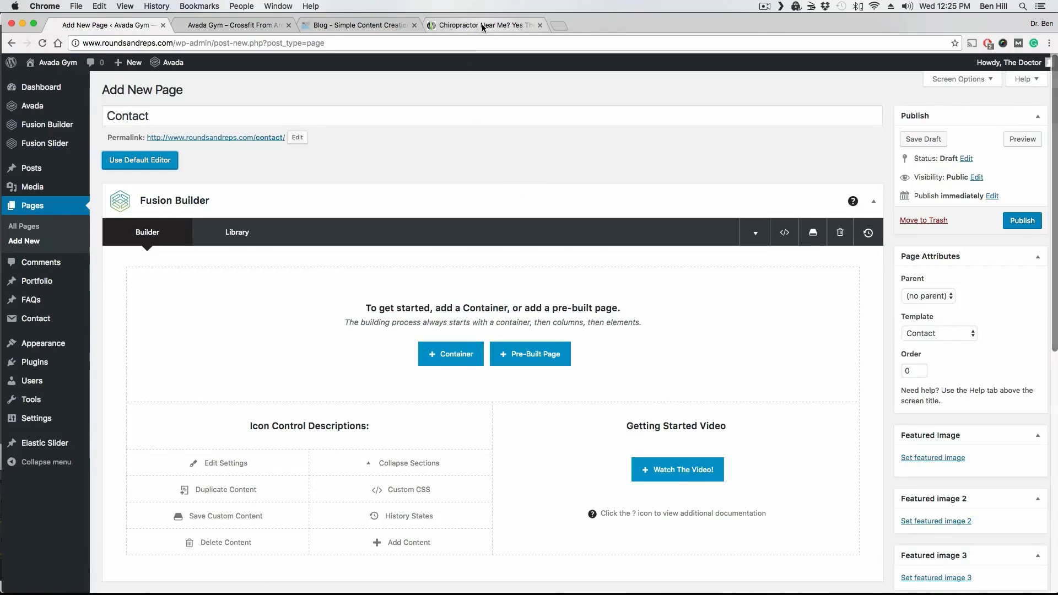
pyautogui.click(526, 26)
pyautogui.scroll(3, 408, 287)
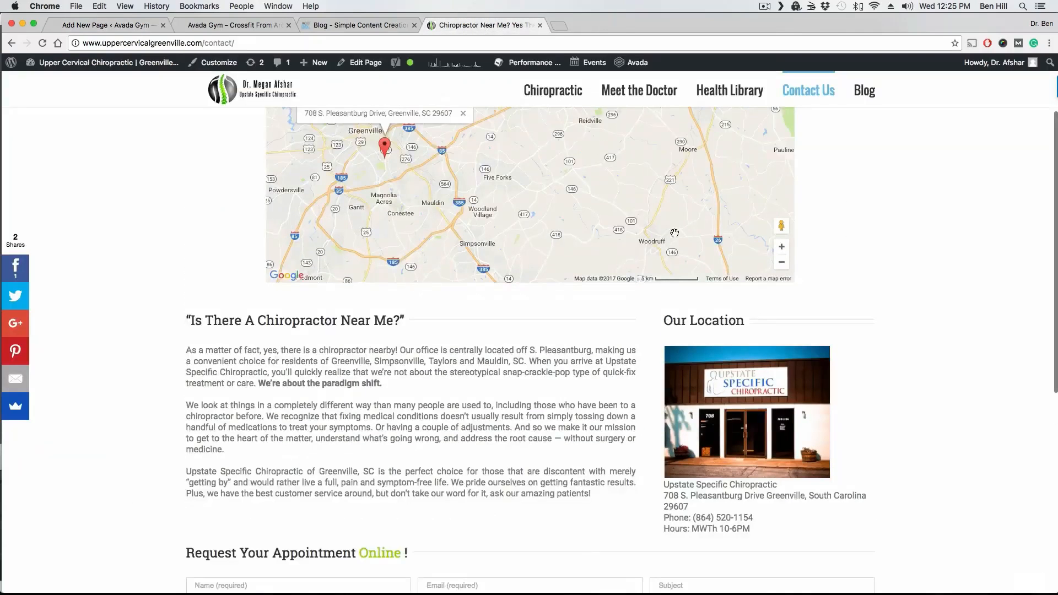
pyautogui.scroll(5, 183, 217)
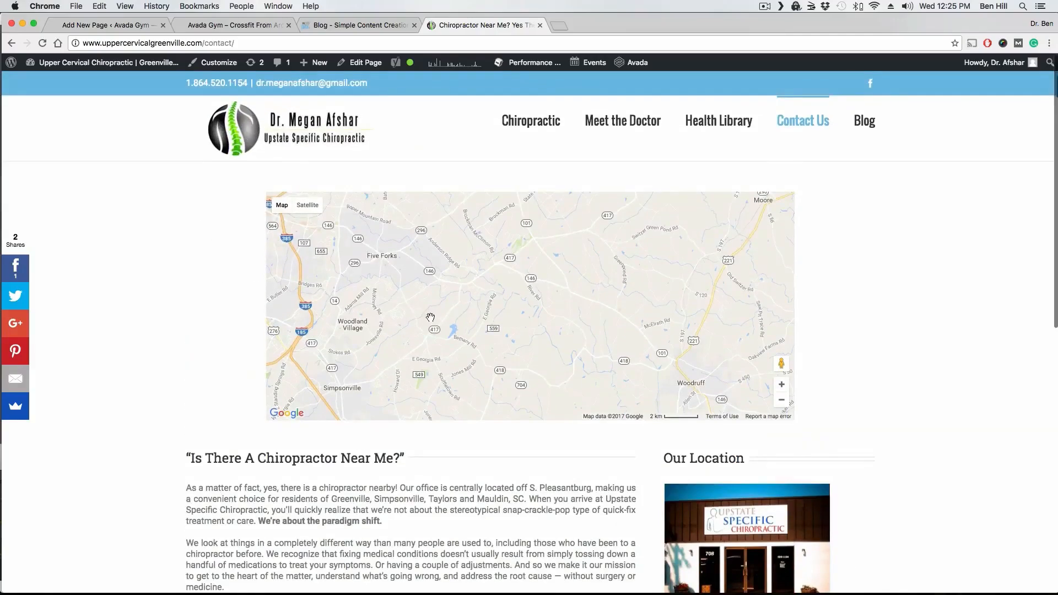
pyautogui.moveTo(430, 318); pyautogui.dragTo(622, 318)
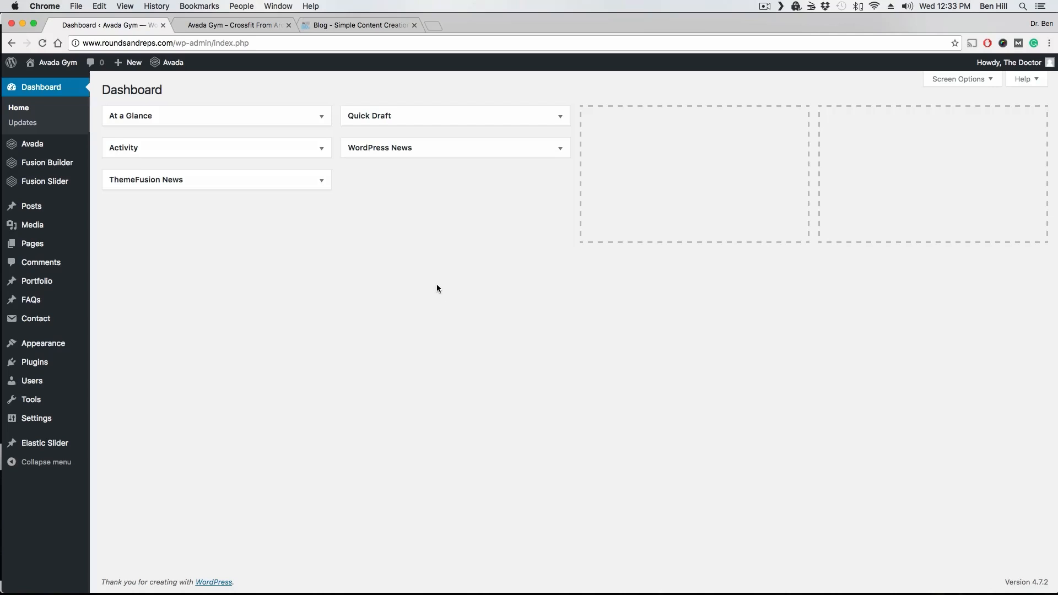
# Review the theme's Sidebars options, examining the sidebar styling and the global sidebar settings for pages.
pyautogui.moveTo(64, 346)
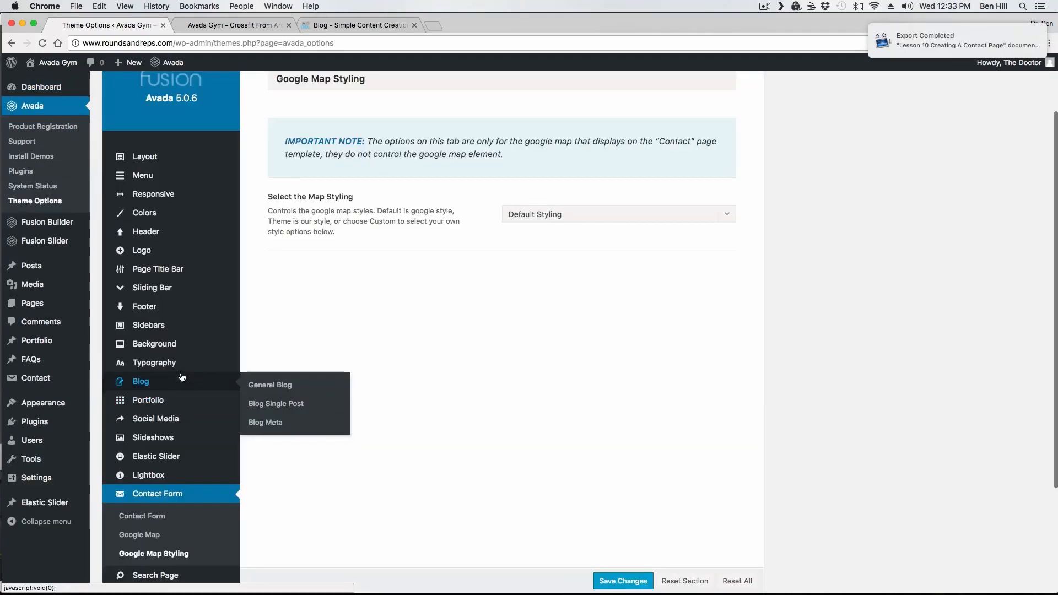
pyautogui.click(164, 330)
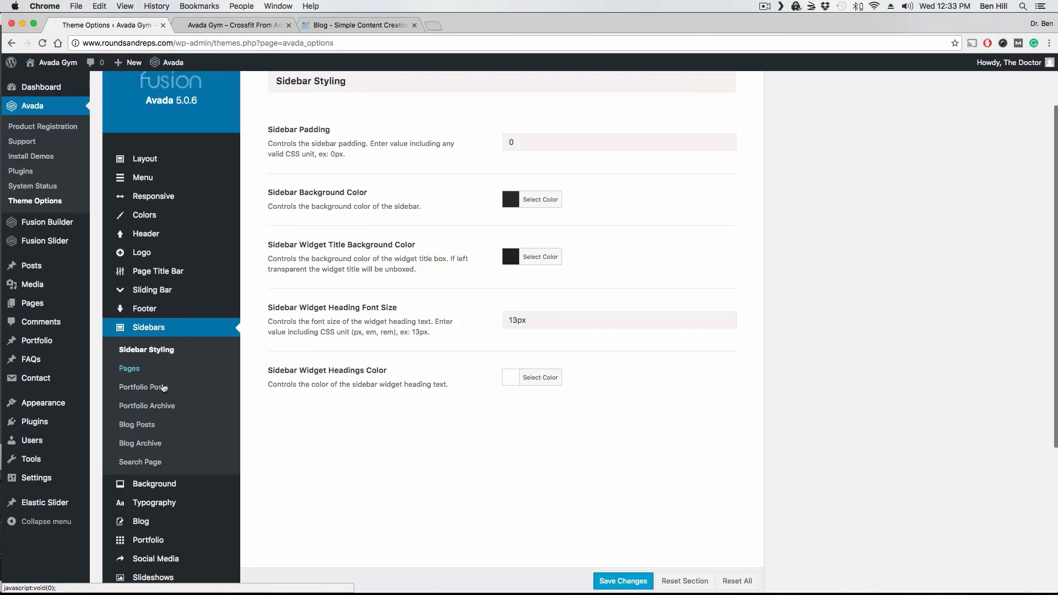
pyautogui.click(160, 369)
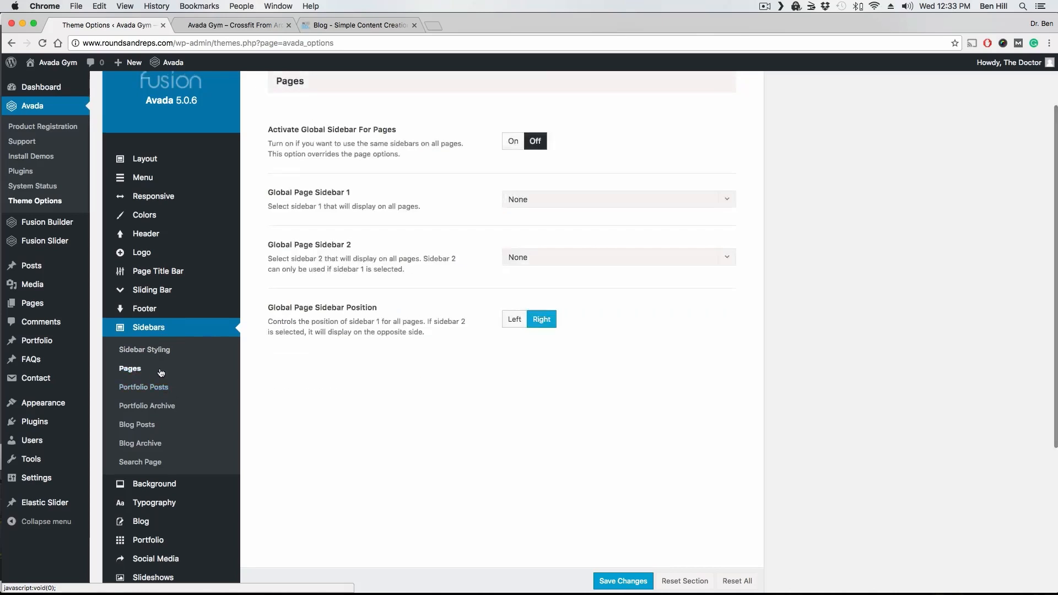
pyautogui.scroll(-2, 174, 358)
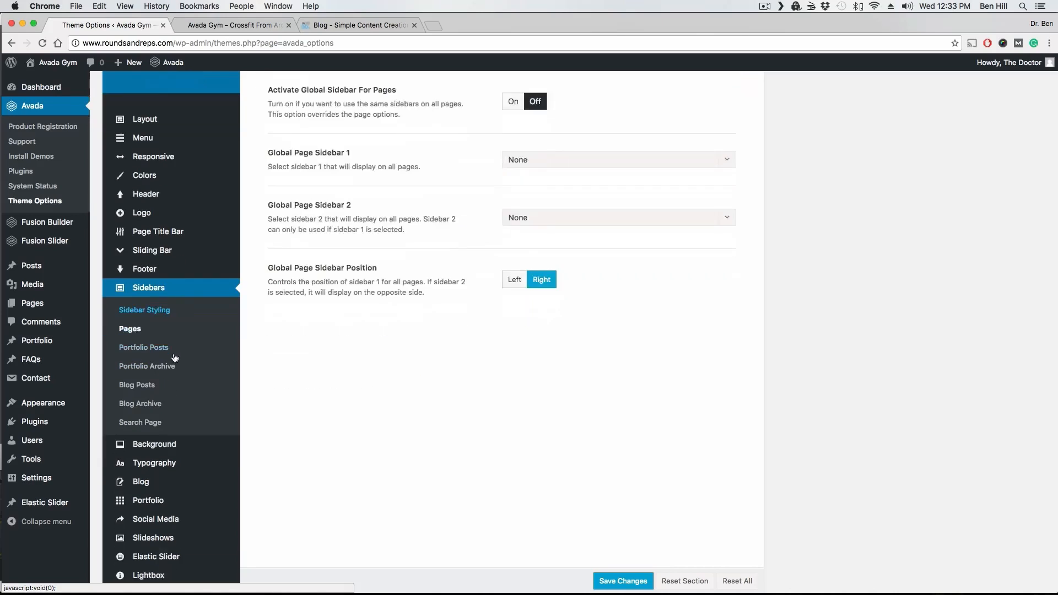
pyautogui.scroll(-1, 182, 338)
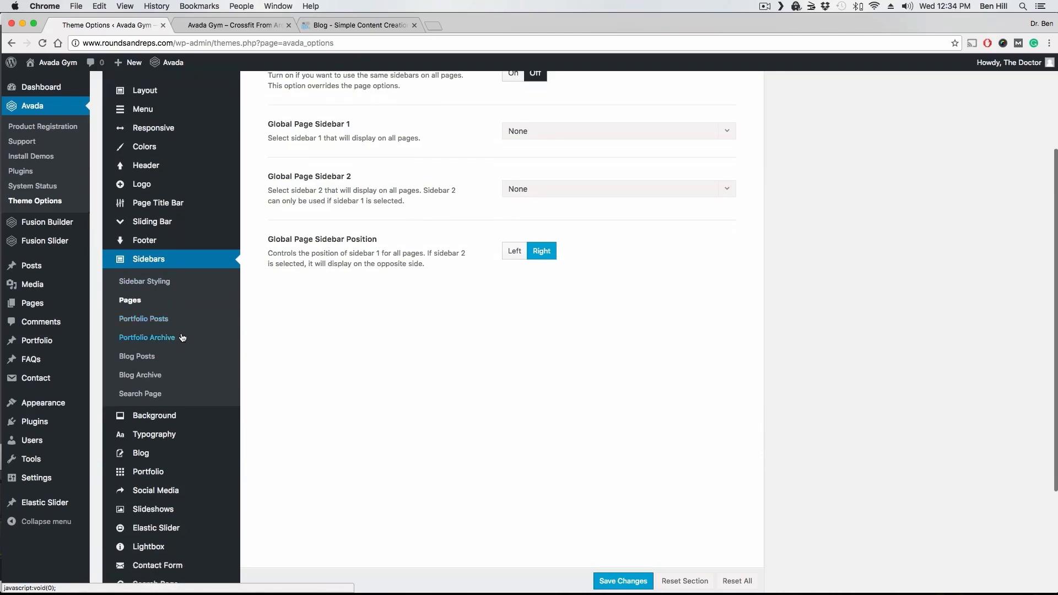
pyautogui.scroll(5, 182, 338)
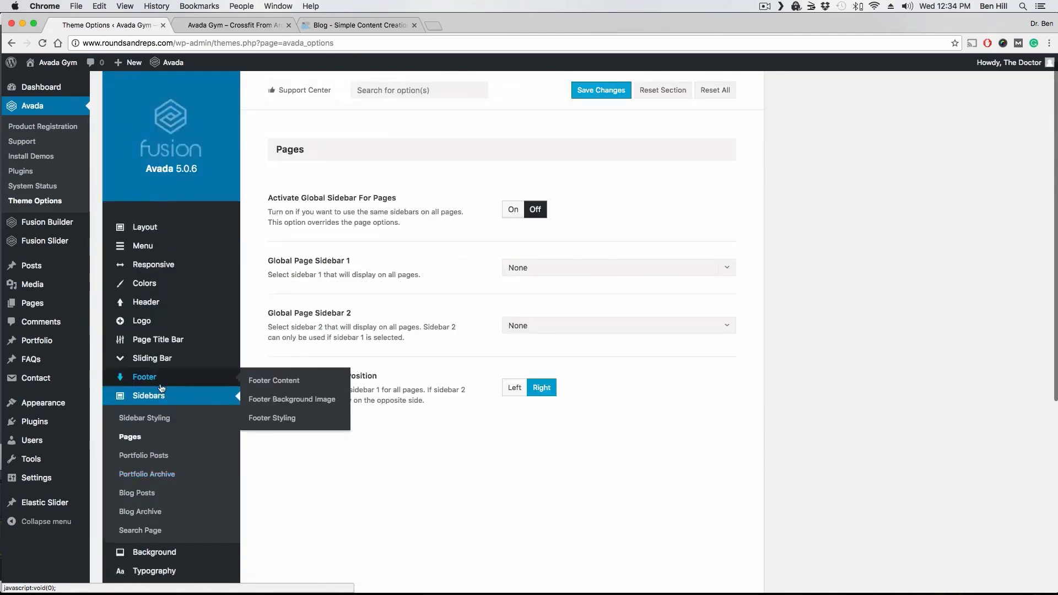
# Open the Widgets settings and examine the footer widget areas at the end of the Avada Gym home page.
pyautogui.moveTo(64, 404)
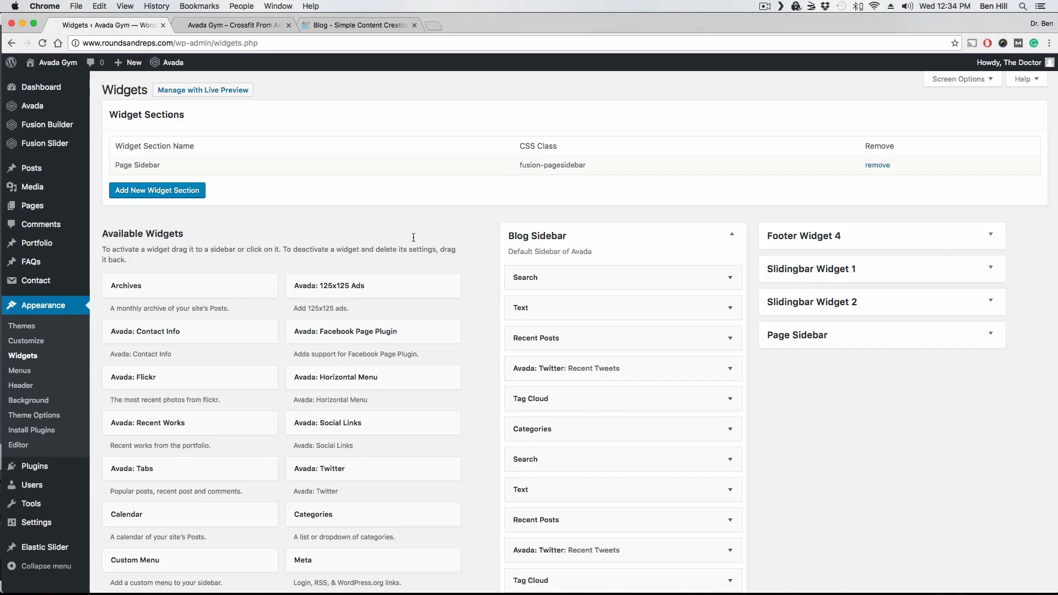
pyautogui.click(268, 23)
pyautogui.scroll(-10, 189, 230)
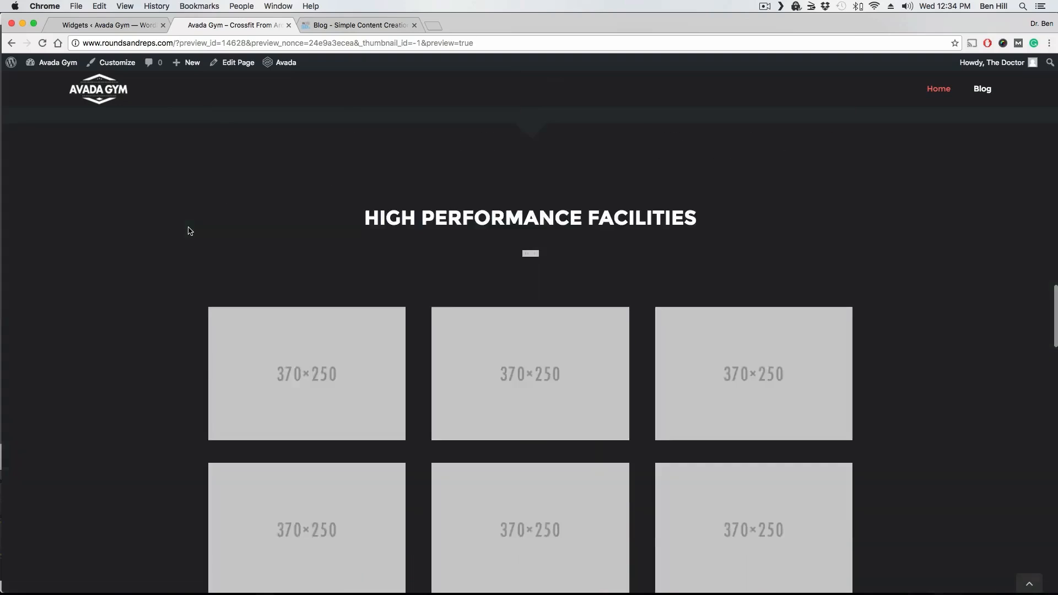
pyautogui.scroll(-15, 189, 230)
pyautogui.scroll(7, 179, 229)
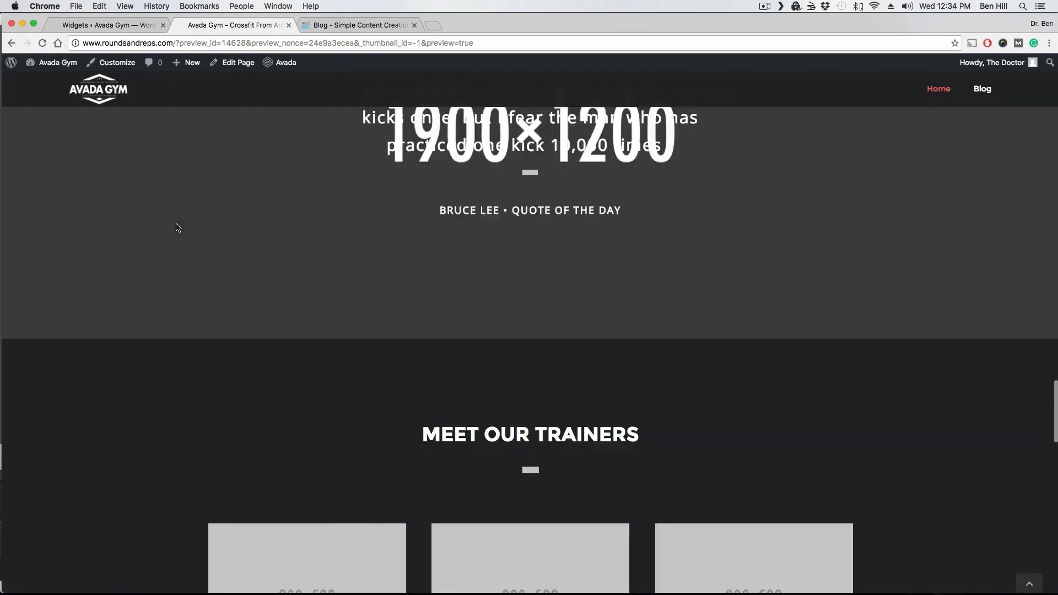
pyautogui.scroll(-15, 178, 227)
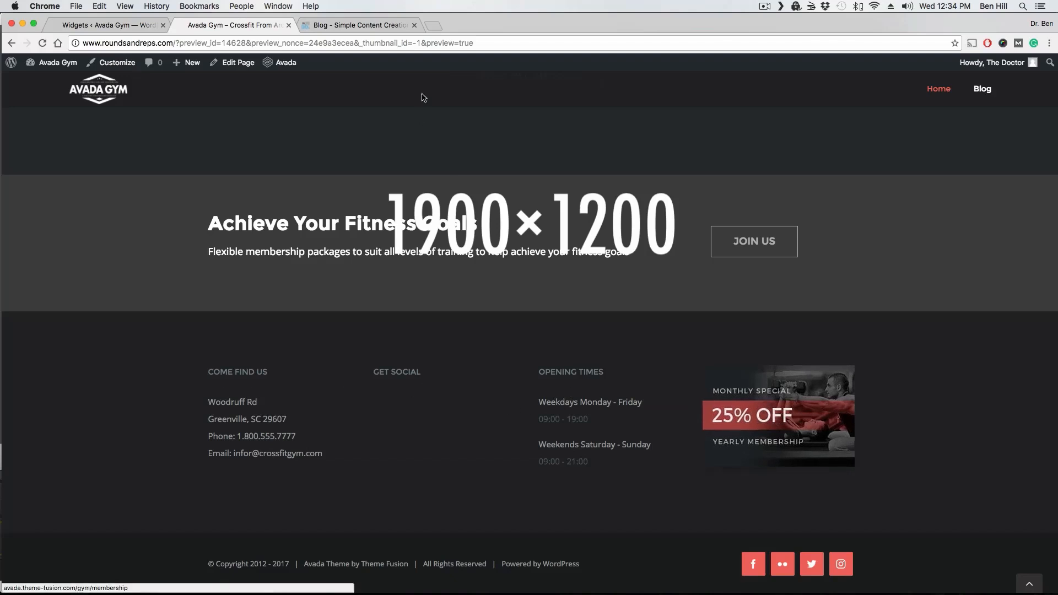
# Examine the sidebar widgets on the Simple Content Creation blog as an example.
pyautogui.click(357, 24)
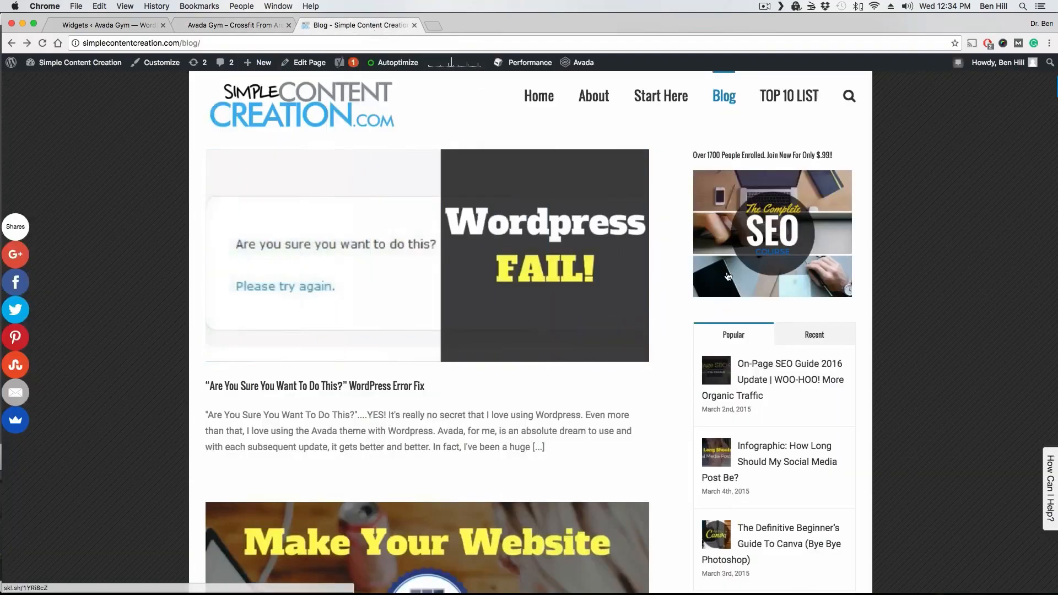
pyautogui.scroll(-5, 816, 361)
pyautogui.scroll(5, 798, 271)
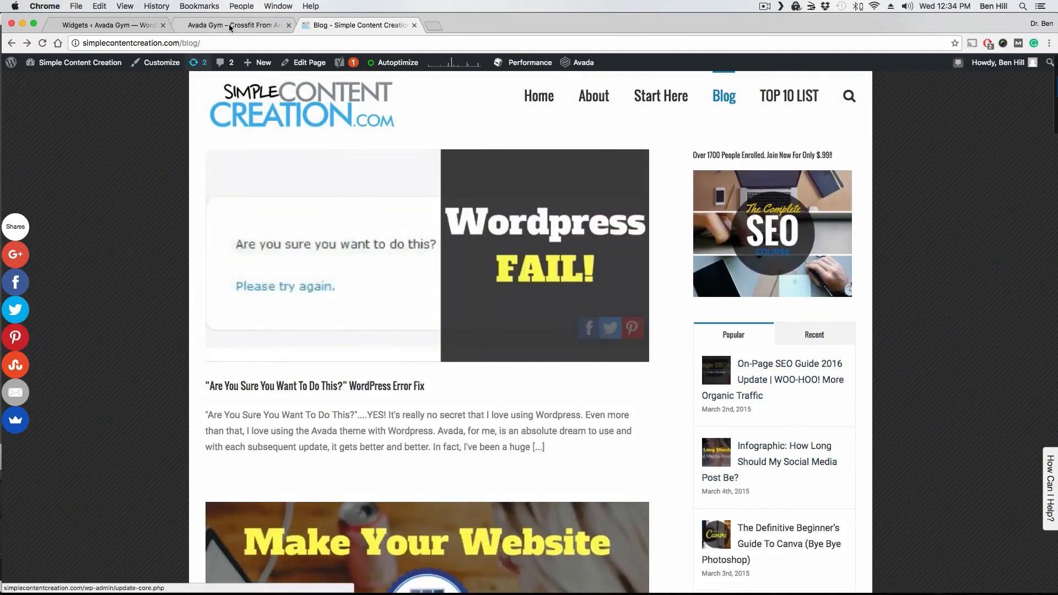
# Review the widgets assigned to the Blog Sidebar on the Widgets page and open its first Search widget.
pyautogui.click(126, 26)
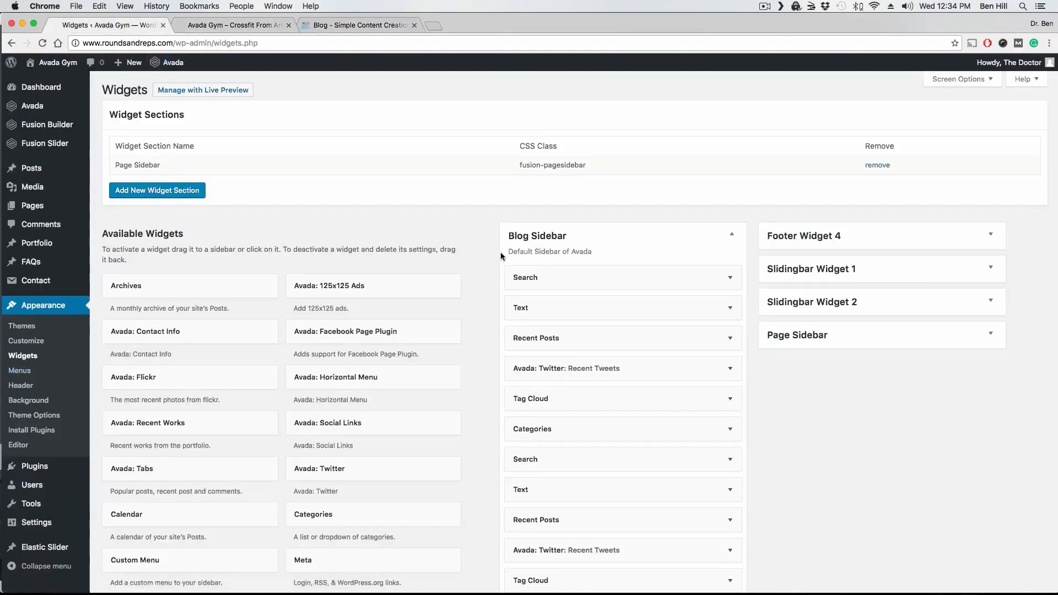
pyautogui.scroll(-2, 510, 242)
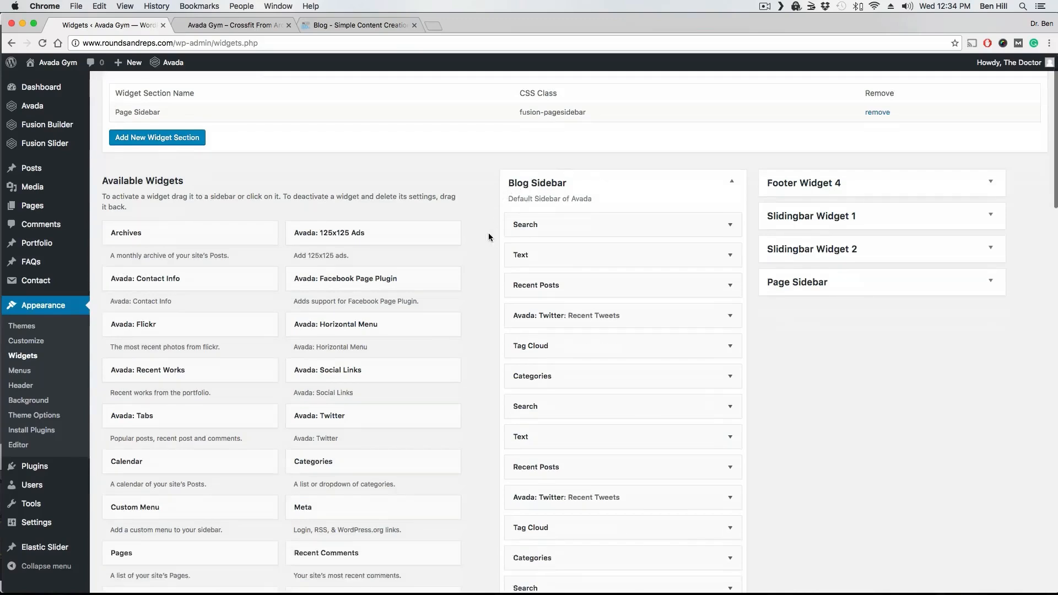
pyautogui.scroll(-15, 488, 236)
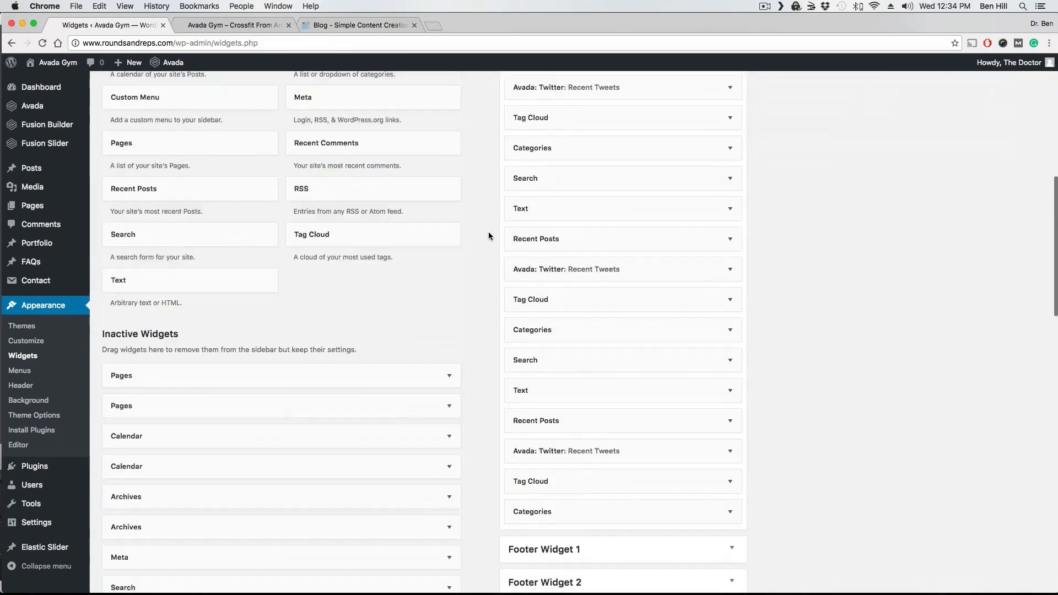
pyautogui.scroll(17, 488, 236)
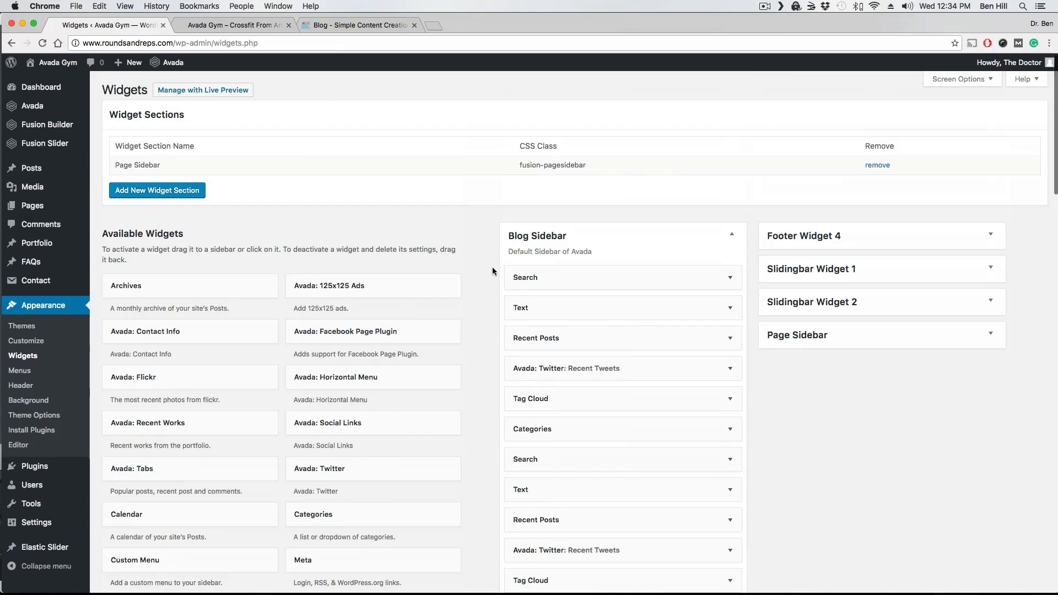
pyautogui.scroll(-1, 609, 289)
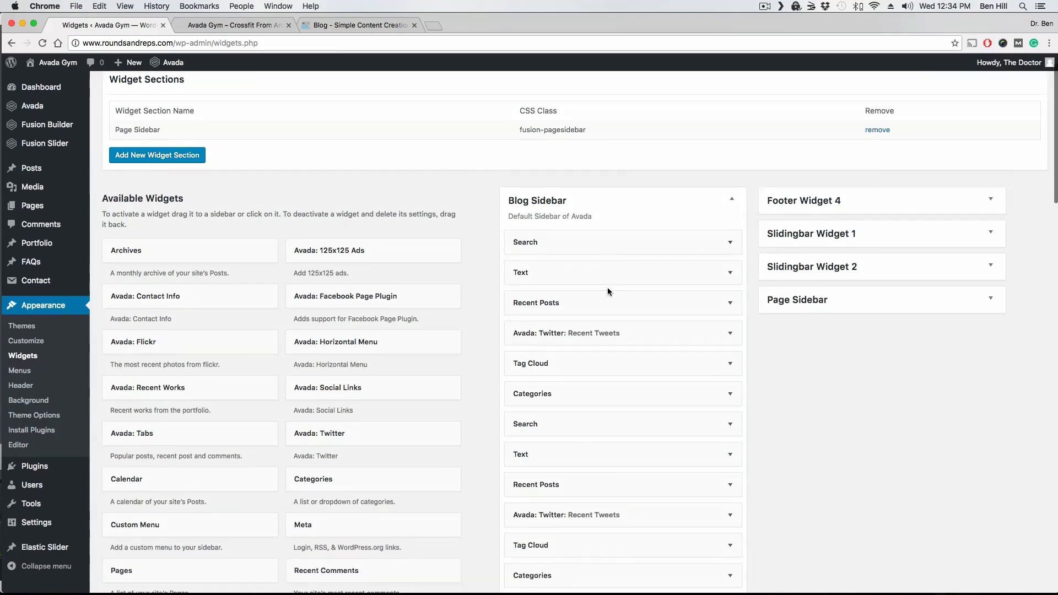
pyautogui.scroll(-8, 607, 286)
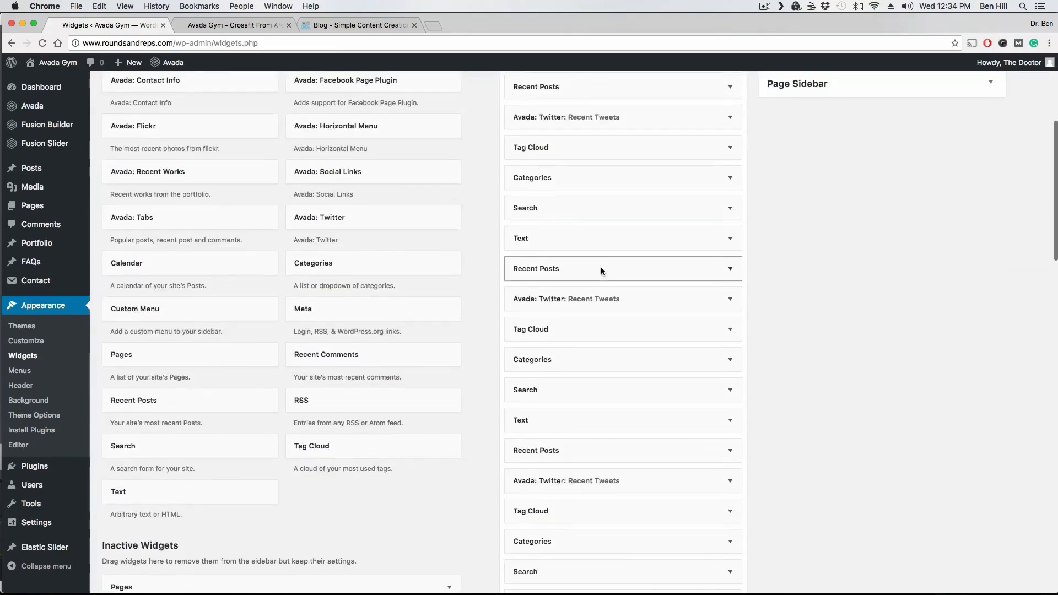
pyautogui.scroll(9, 601, 266)
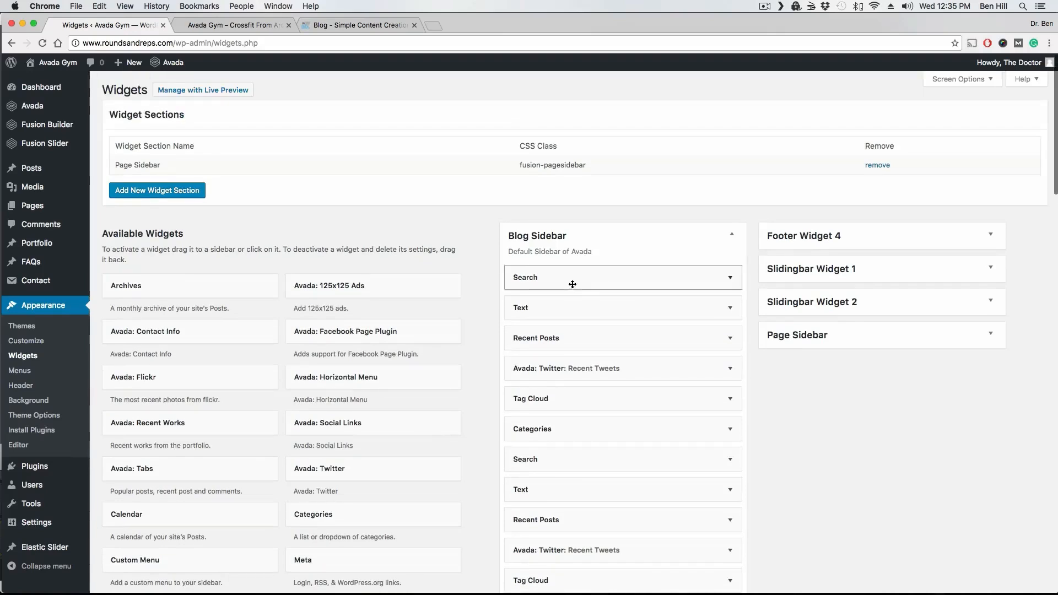
pyautogui.scroll(-19, 602, 295)
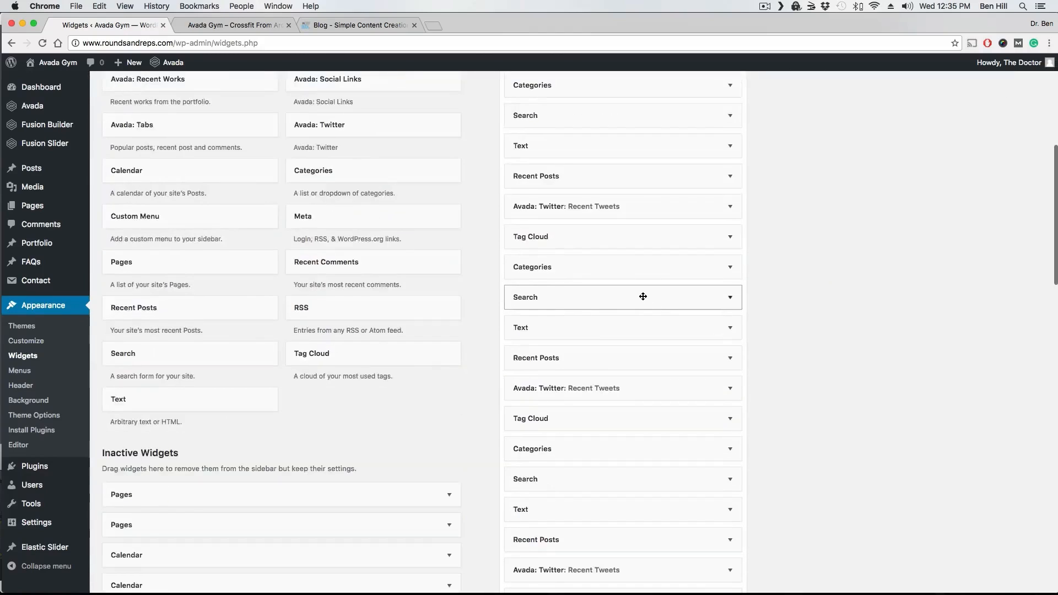
pyautogui.scroll(10, 651, 299)
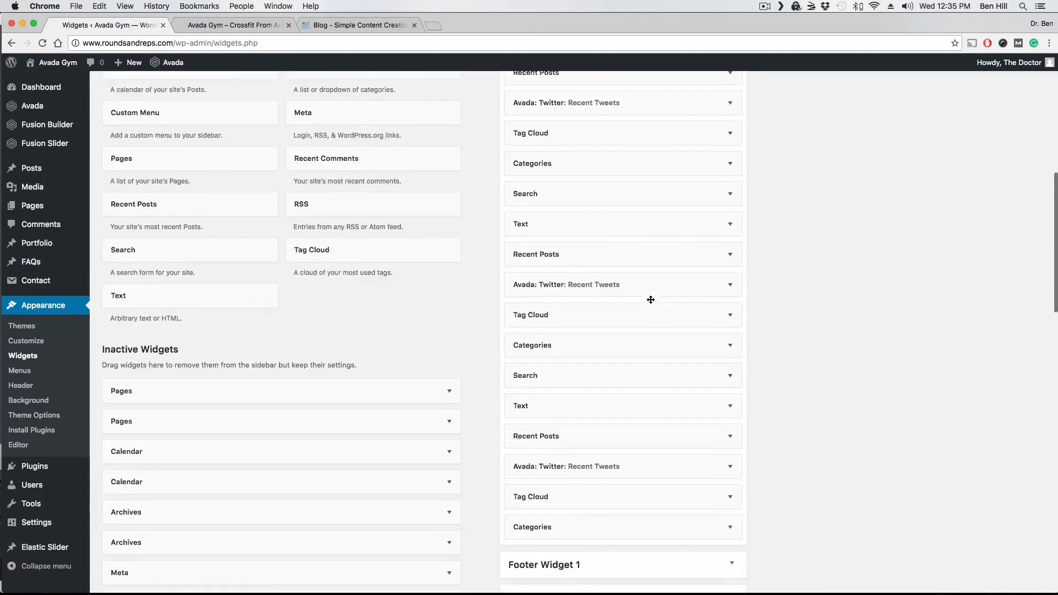
pyautogui.scroll(8, 650, 299)
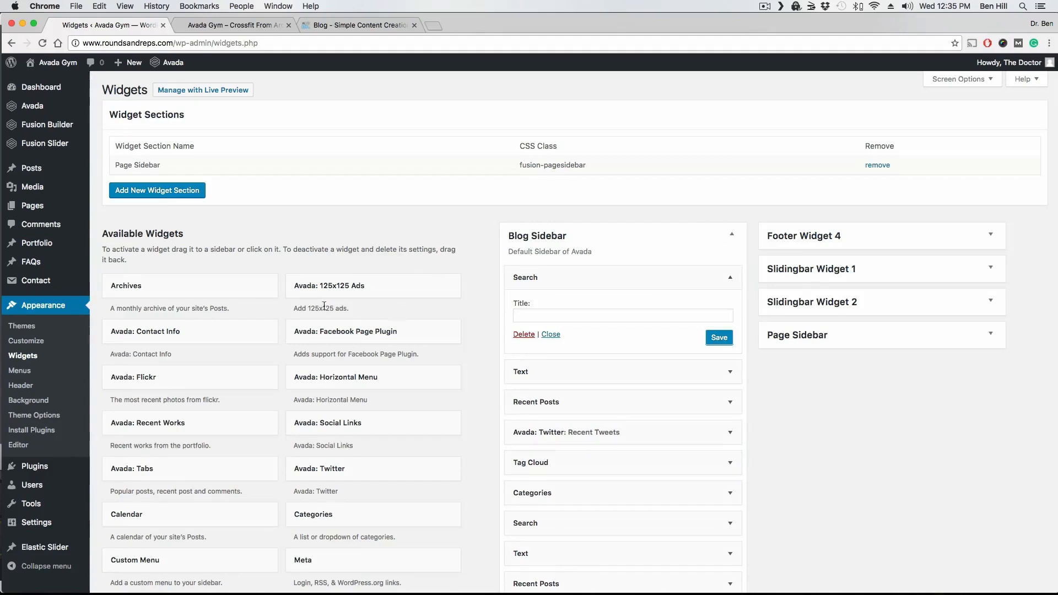
# Add the Avada: 125x125 Ads widget beneath the first Search widget in the Blog Sidebar, review its fields and delete it again.
pyautogui.scroll(-10, 277, 297)
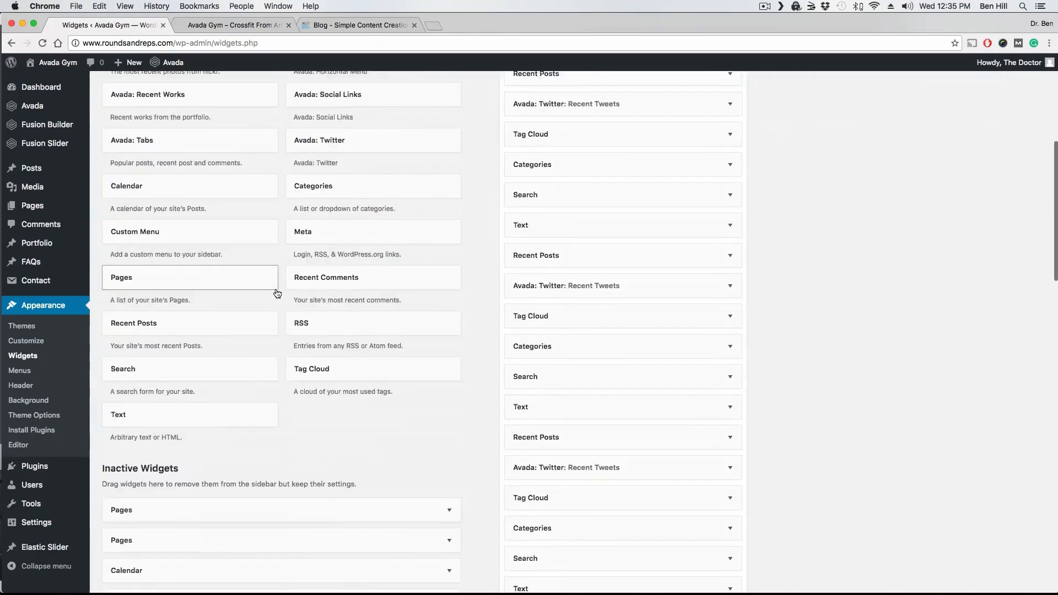
pyautogui.scroll(10, 275, 292)
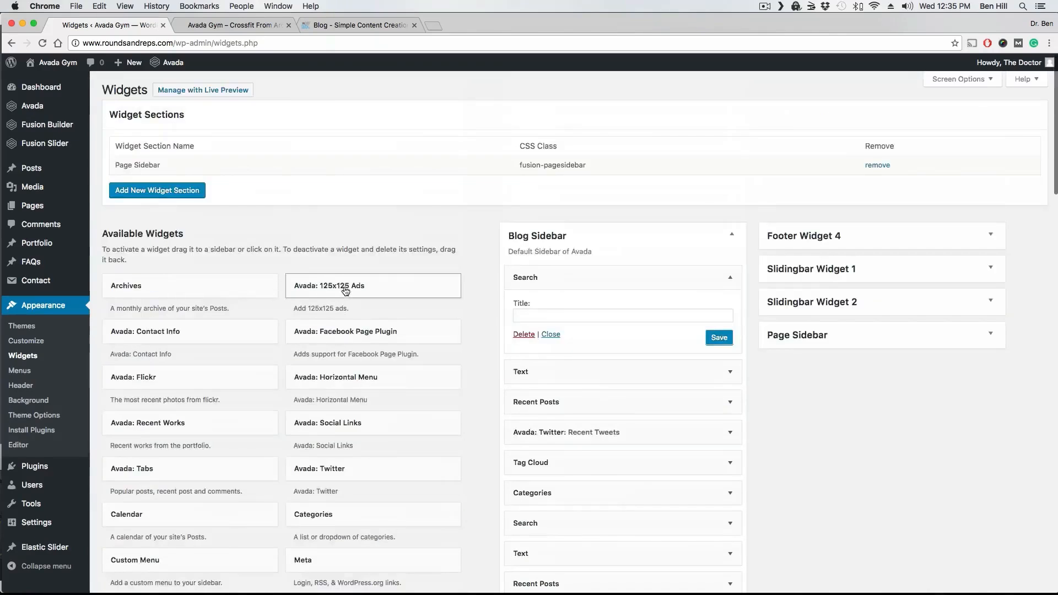
pyautogui.moveTo(345, 290); pyautogui.dragTo(561, 368)
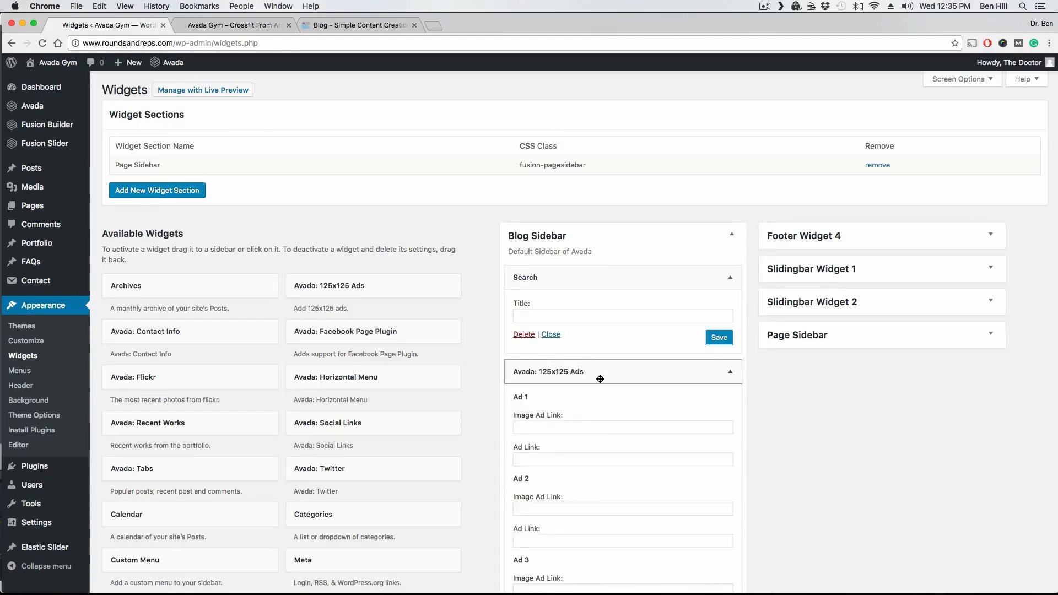
pyautogui.scroll(-5, 600, 358)
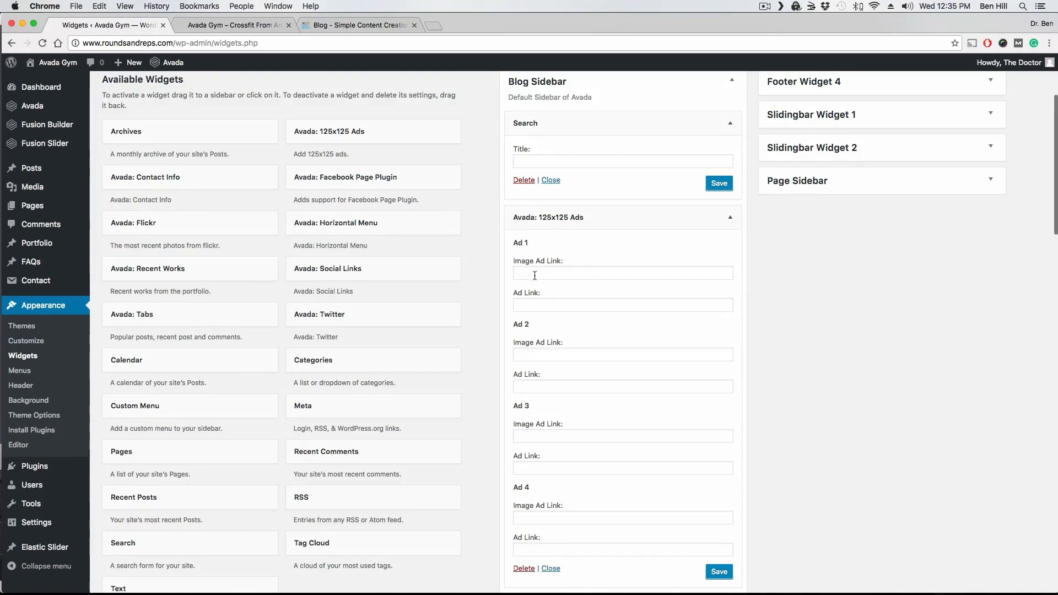
pyautogui.scroll(-4, 600, 283)
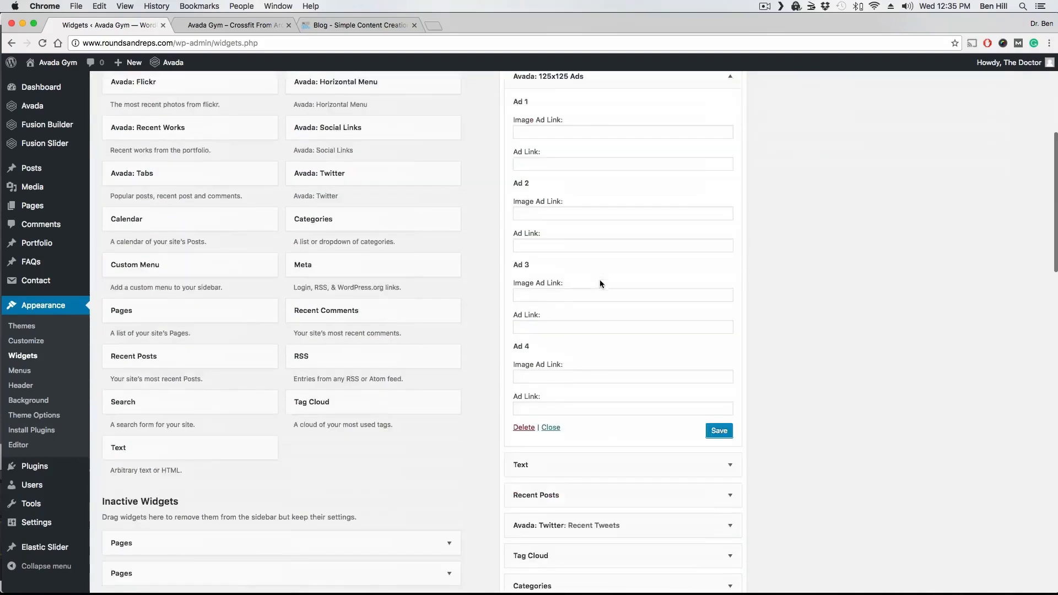
pyautogui.click(525, 429)
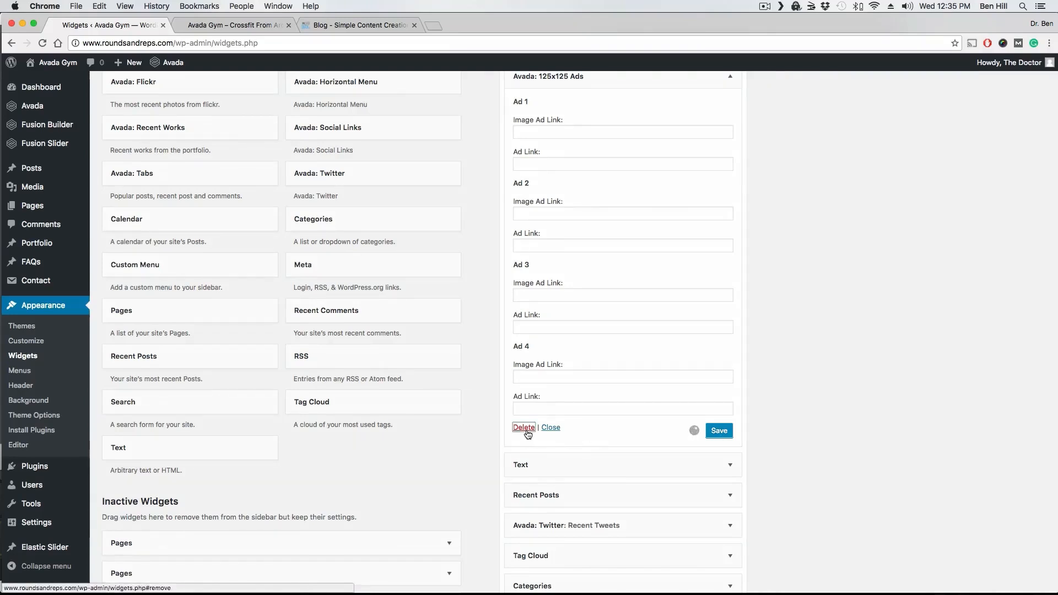
# Delete the second Text widget from the Blog Sidebar and move the following Tag Cloud widget above Avada: Twitter.
pyautogui.click(731, 265)
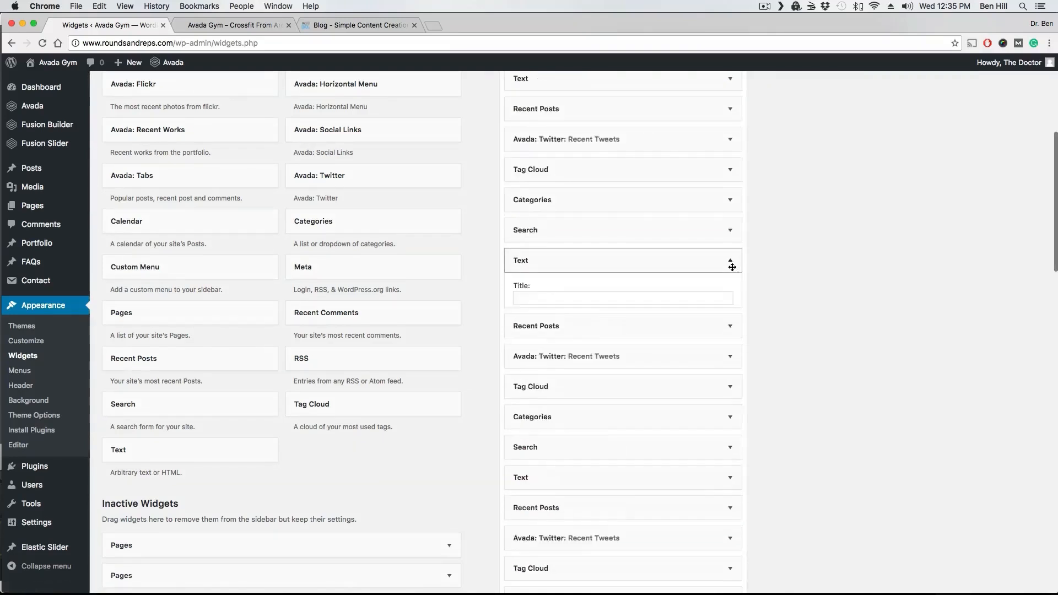
pyautogui.click(523, 527)
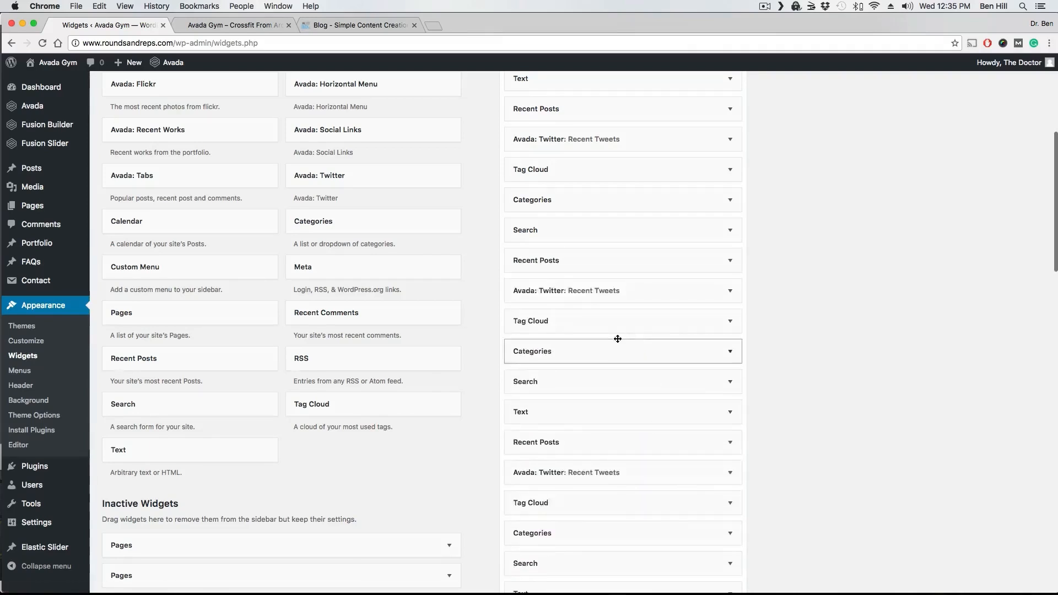
pyautogui.moveTo(567, 327); pyautogui.dragTo(559, 289)
pyautogui.scroll(2, 605, 302)
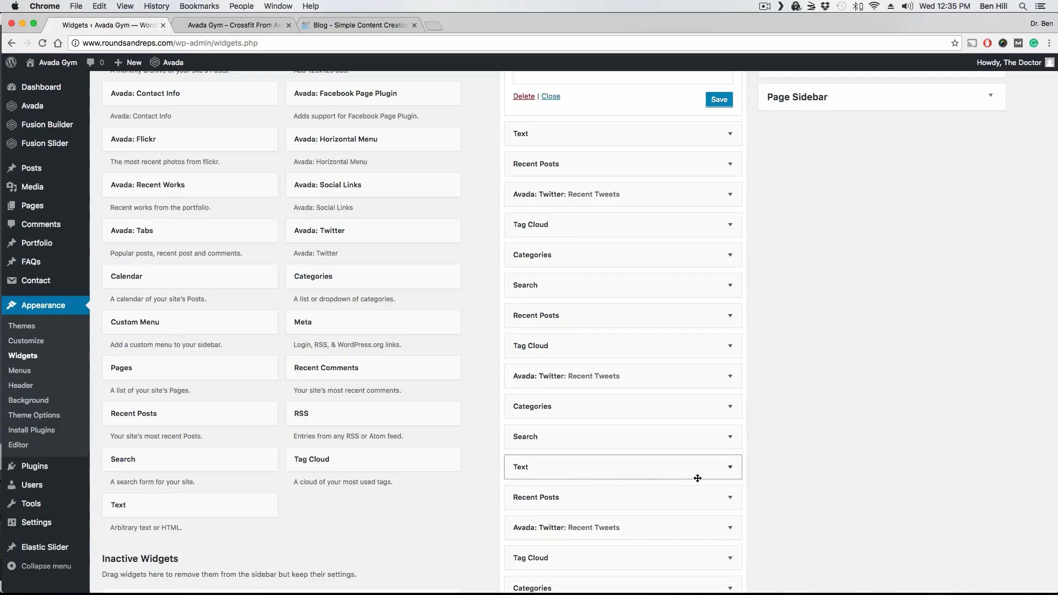
# Open the next Text widget in the Blog Sidebar, highlight its image code and compare it with the Simple Content Creation blog's sidebar banners.
pyautogui.click(725, 471)
pyautogui.scroll(-3, 713, 469)
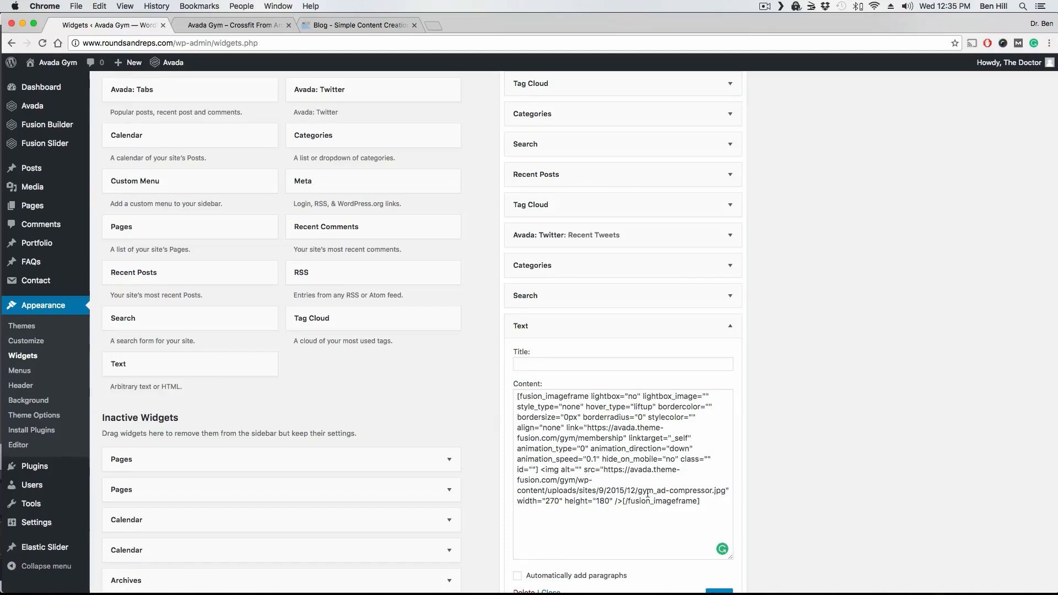
pyautogui.moveTo(709, 507); pyautogui.dragTo(519, 396)
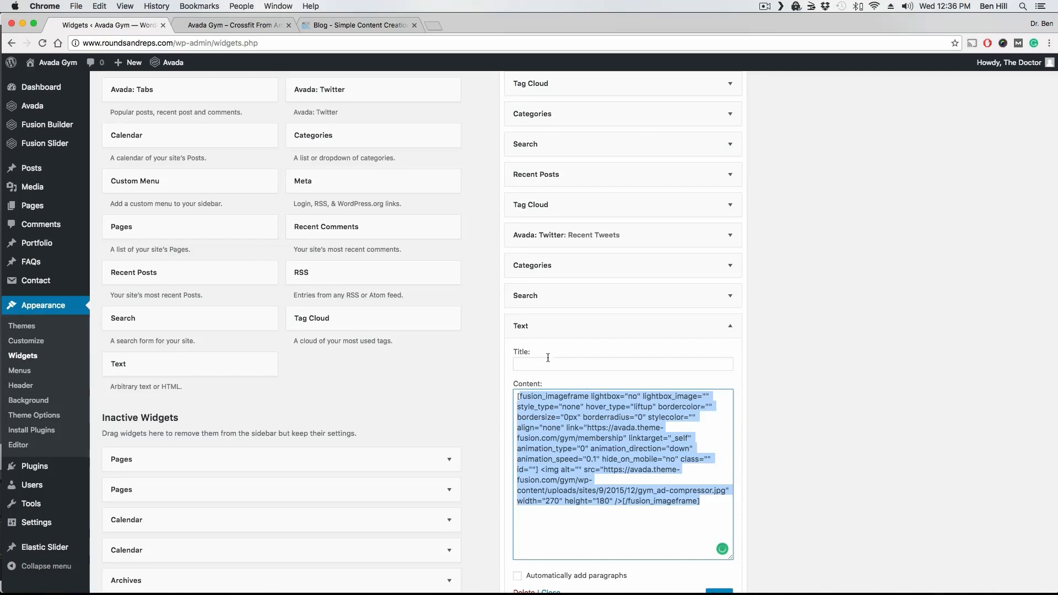
pyautogui.click(355, 26)
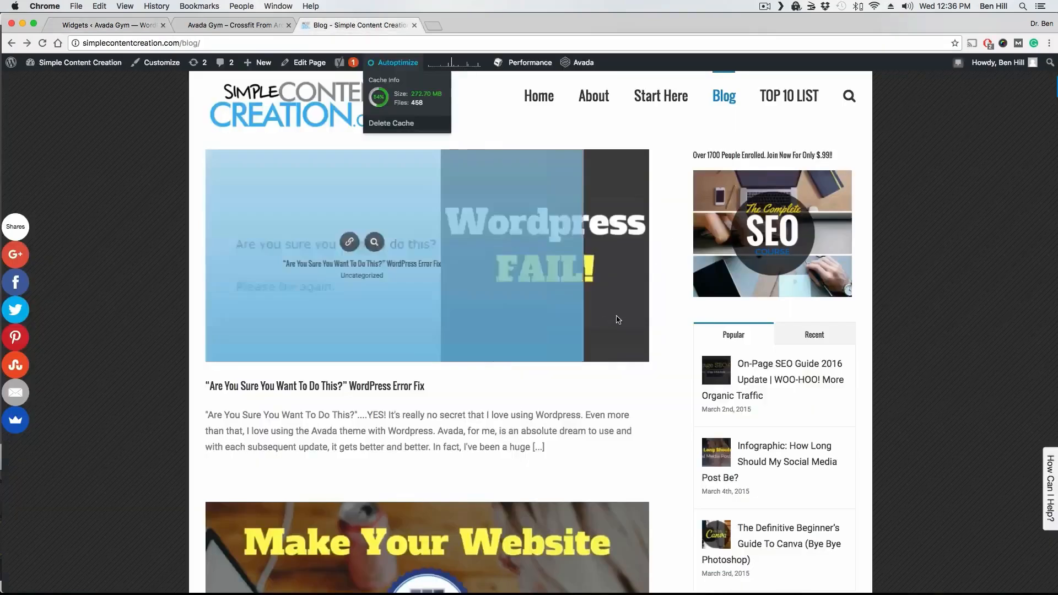
pyautogui.scroll(-5, 617, 319)
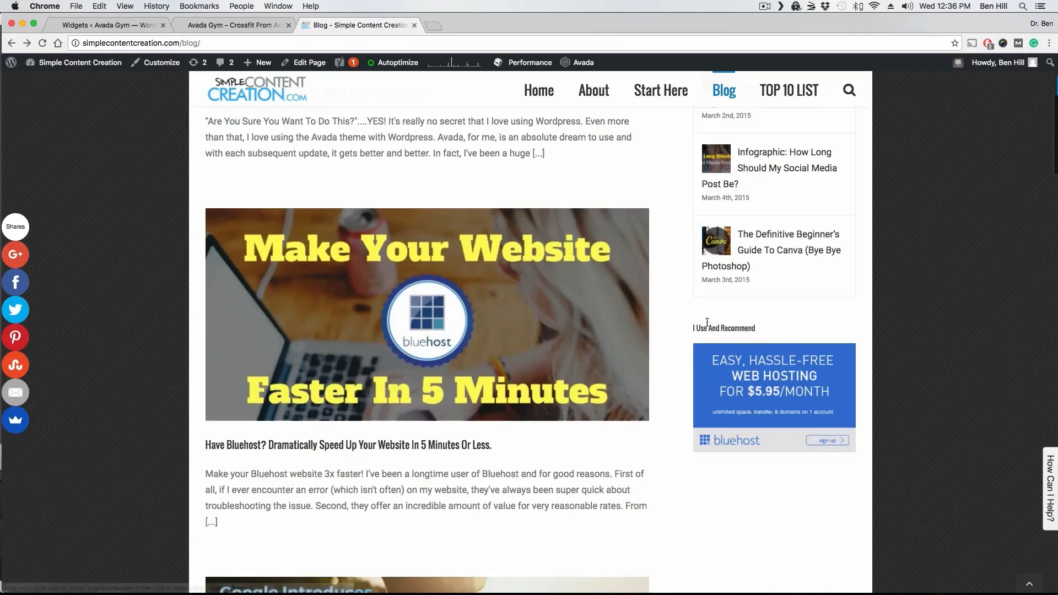
pyautogui.click(143, 26)
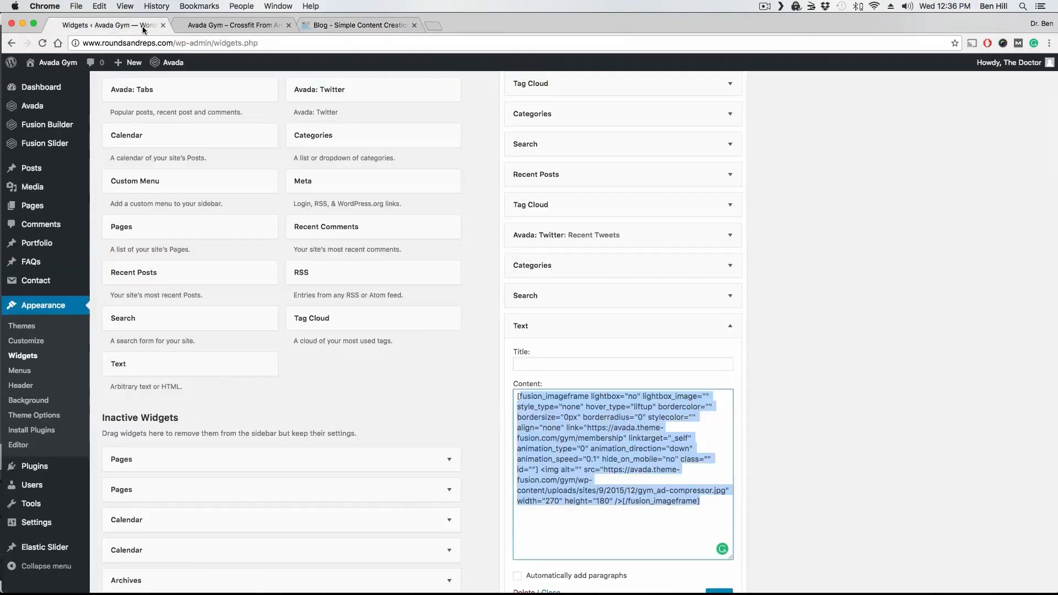
# Examine the footer columns on the Avada Gym home page and expand Footer Widget 1 on the Widgets page.
pyautogui.scroll(-15, 788, 352)
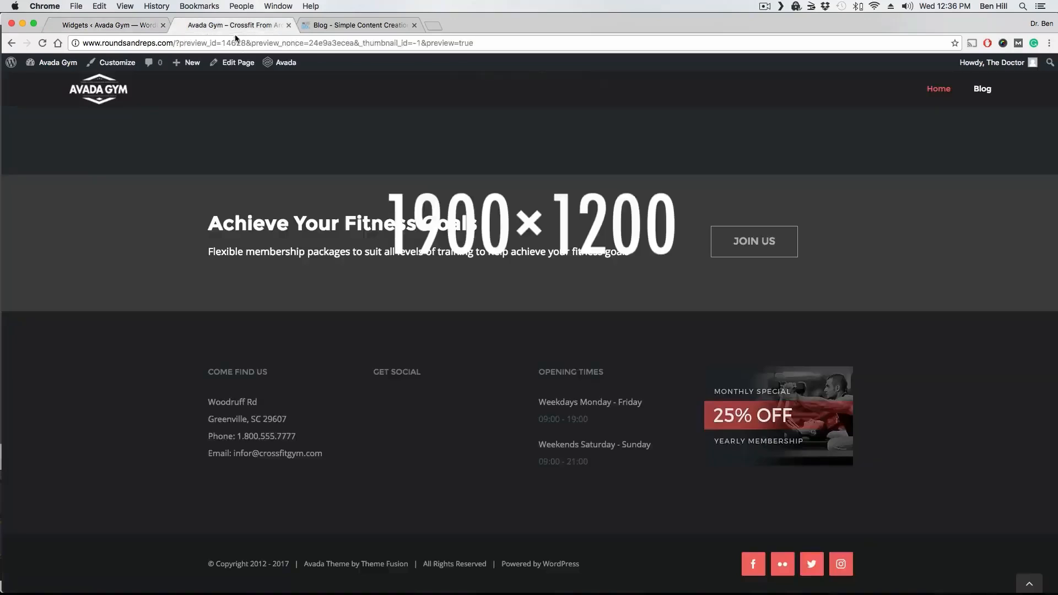
pyautogui.click(231, 25)
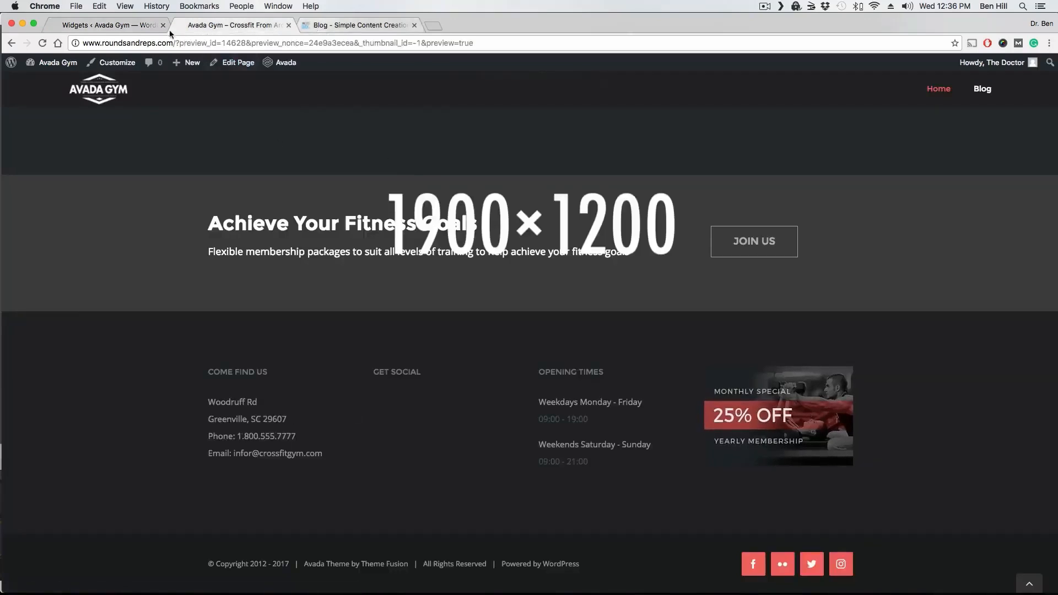
pyautogui.click(128, 26)
pyautogui.scroll(-2, 818, 382)
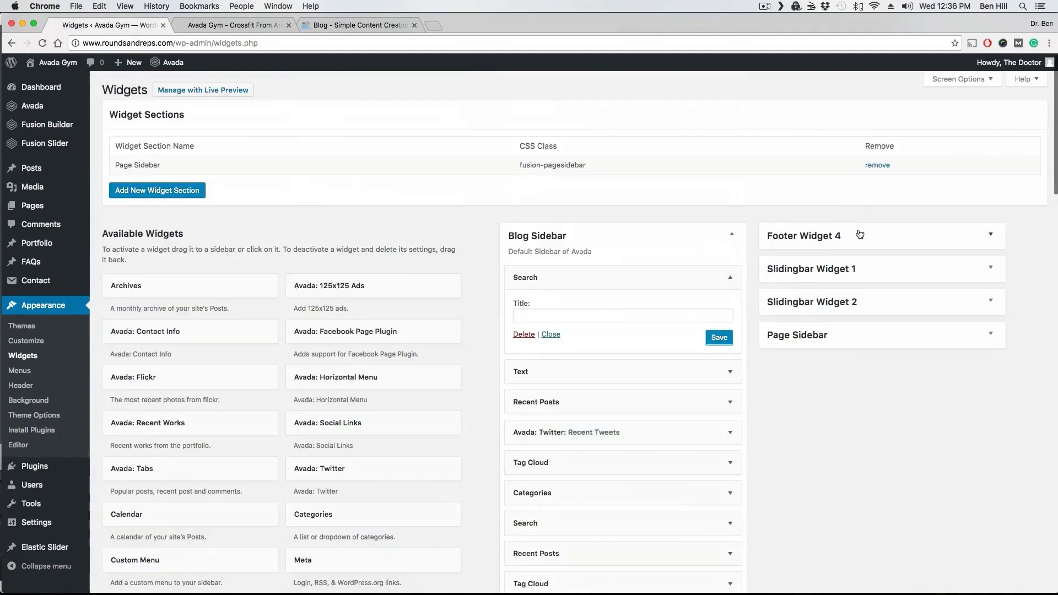
pyautogui.scroll(-1, 860, 234)
pyautogui.scroll(-3, 858, 233)
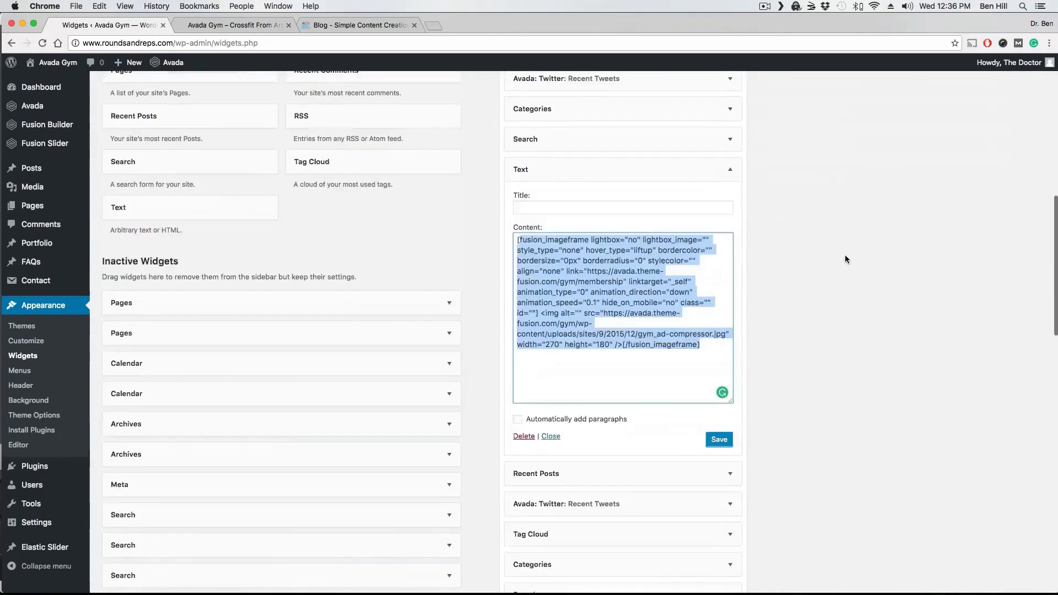
pyautogui.scroll(-10, 843, 259)
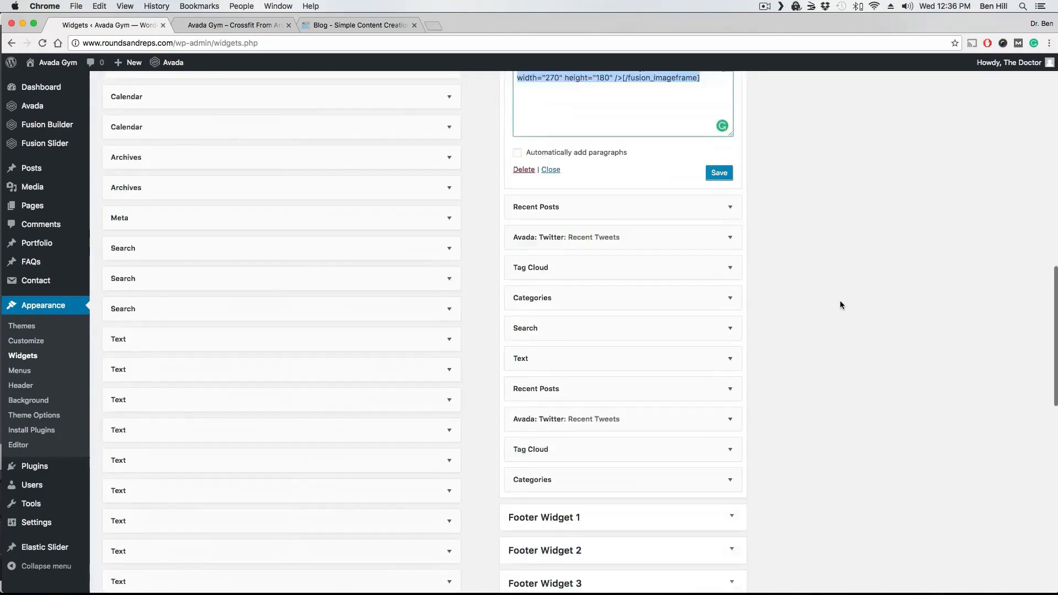
pyautogui.click(731, 344)
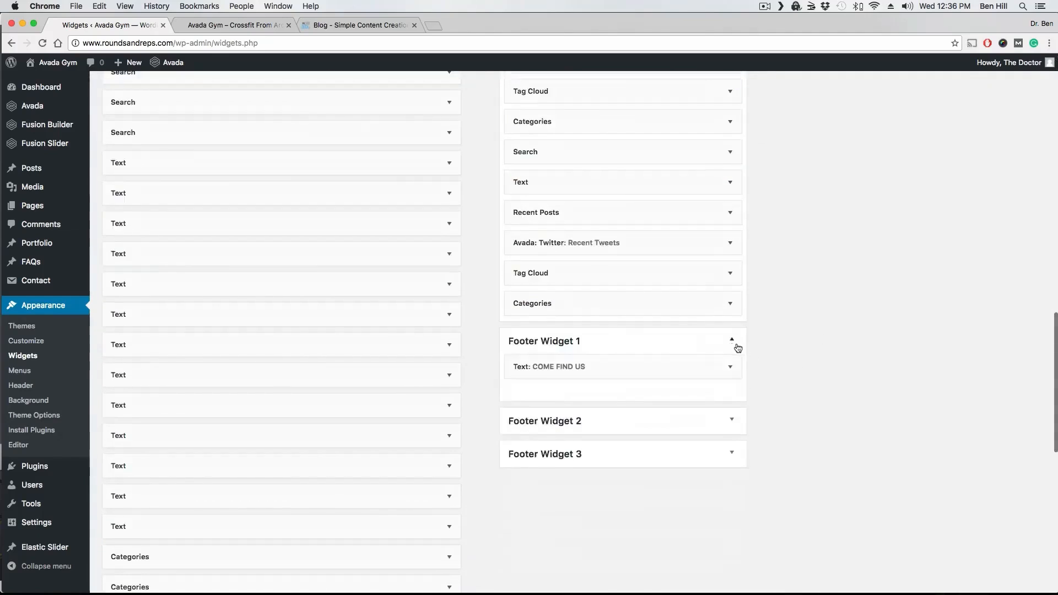
# Look through the available and inactive widgets that can be assigned to the footer areas.
pyautogui.scroll(10, 236, 277)
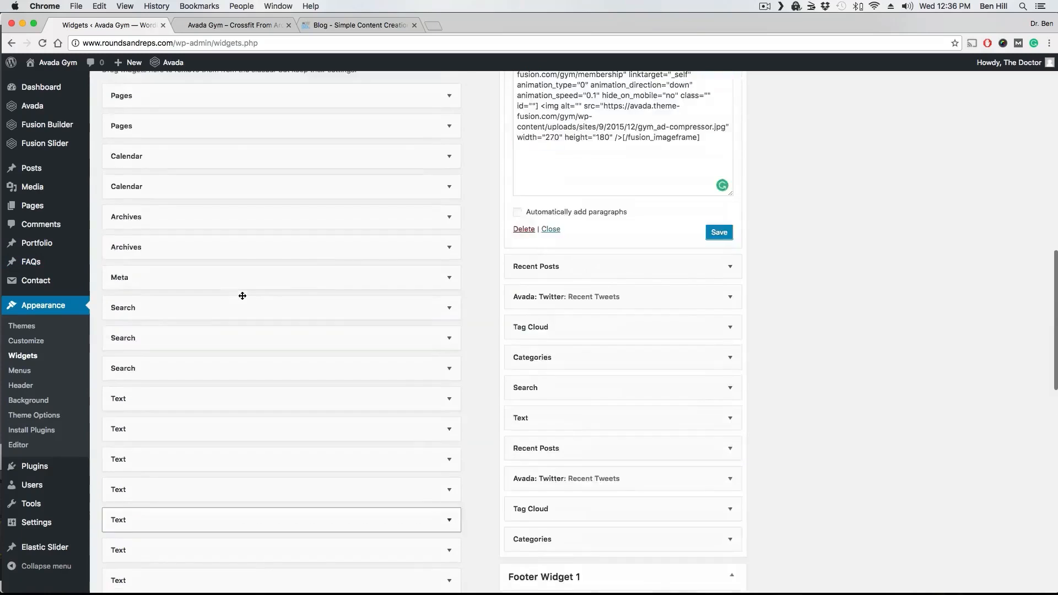
pyautogui.scroll(15, 236, 277)
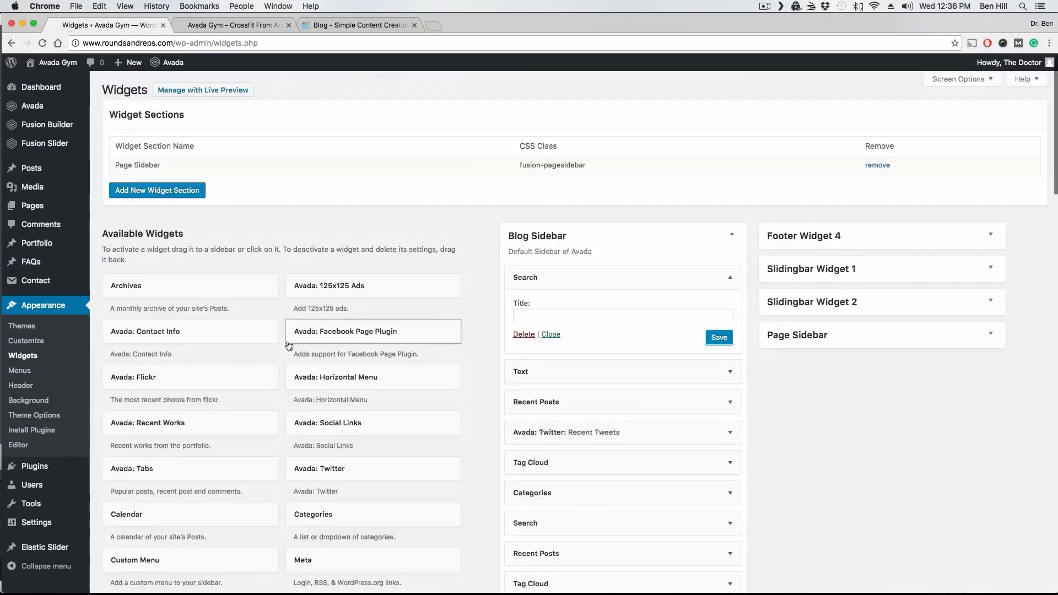
pyautogui.scroll(-3, 288, 342)
pyautogui.scroll(-2, 268, 339)
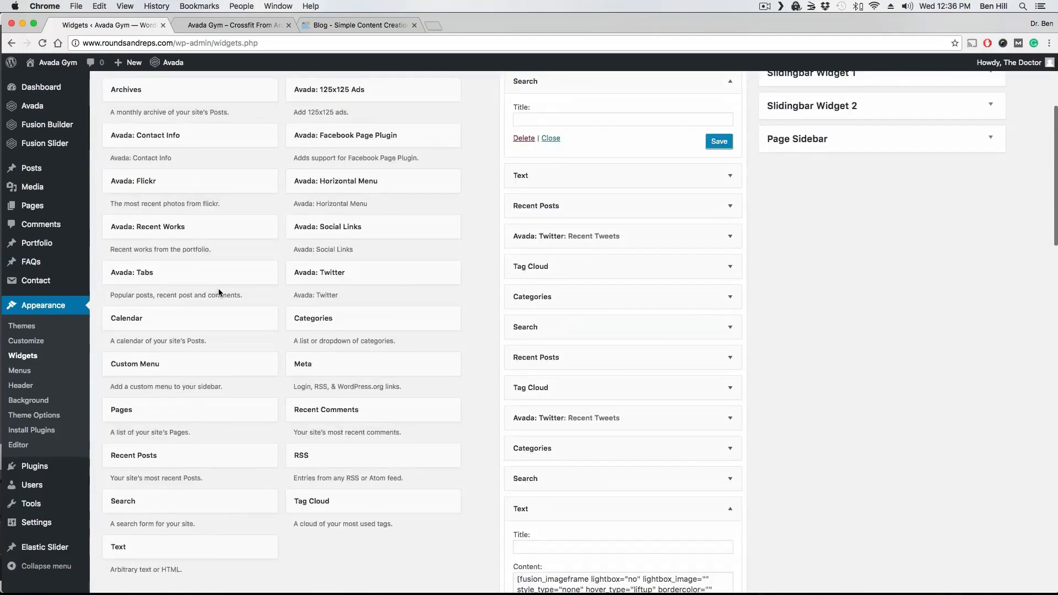
pyautogui.scroll(-4, 237, 285)
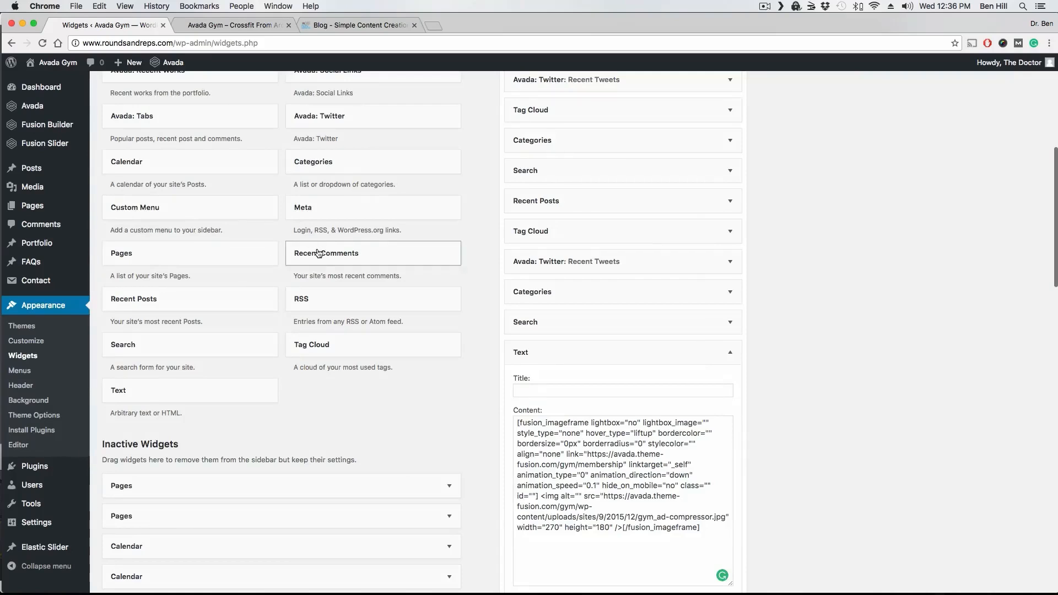
pyautogui.scroll(-15, 815, 410)
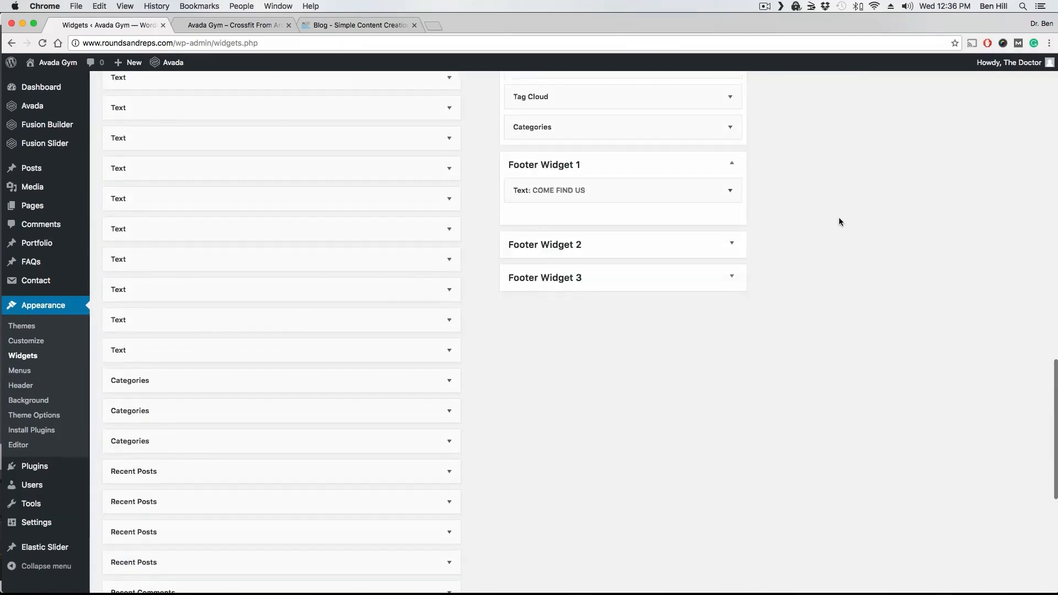
# Expand the Footer Widget 2 area and review the widget assigned to it.
pyautogui.scroll(1, 838, 219)
pyautogui.scroll(2, 839, 218)
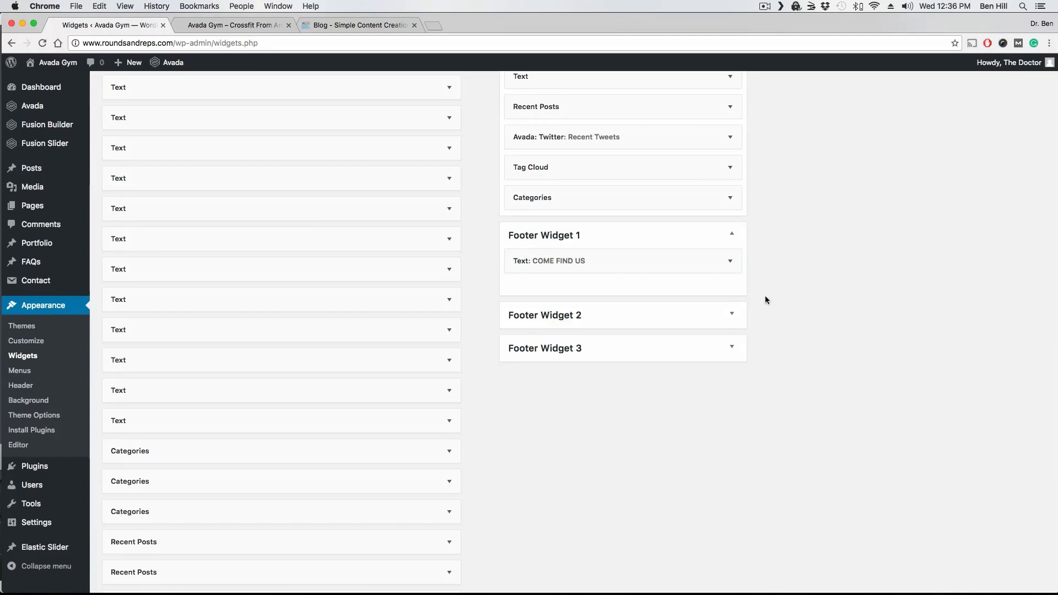
pyautogui.click(732, 317)
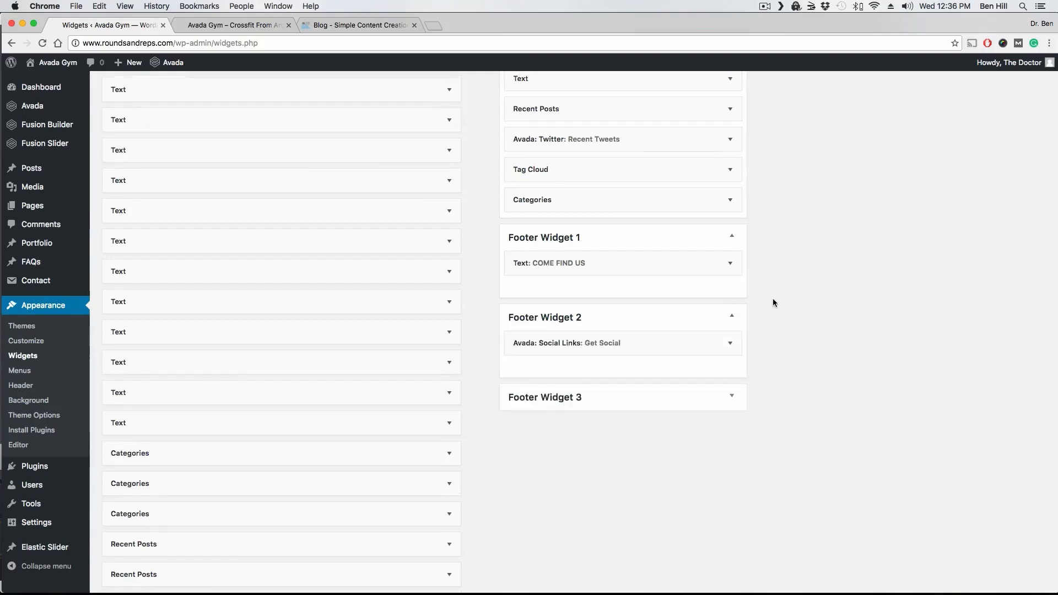
pyautogui.scroll(15, 773, 298)
pyautogui.scroll(5, 773, 299)
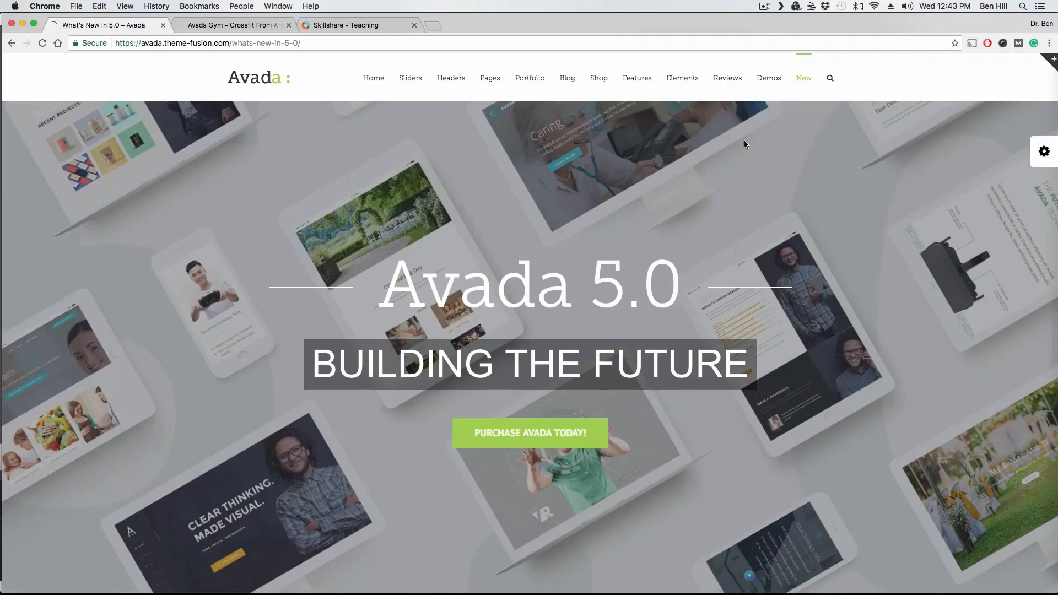
# Switch to the Skillshare Teaching page and view the list of published classes.
pyautogui.click(365, 25)
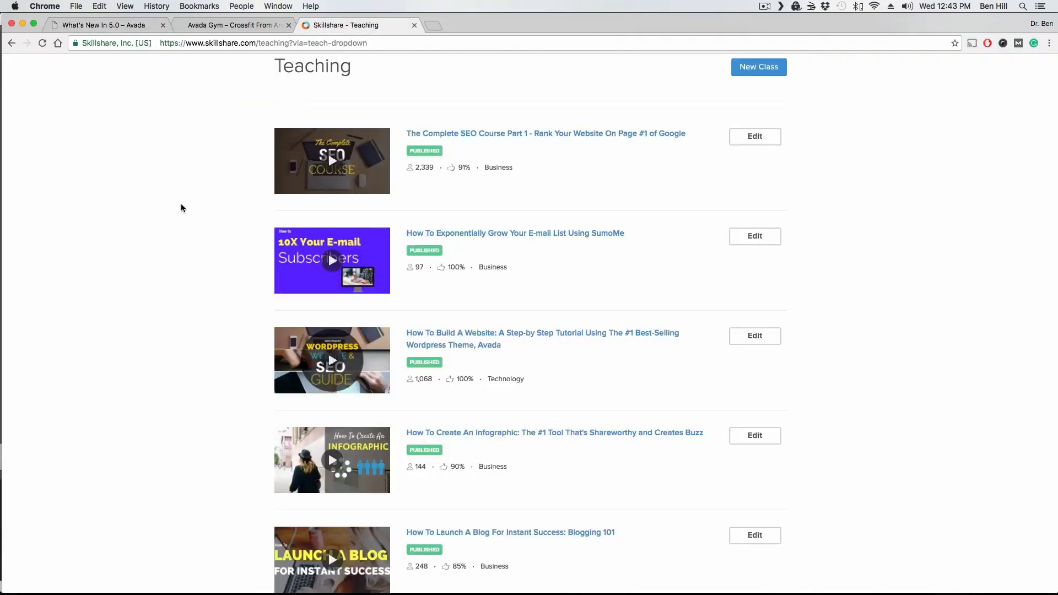